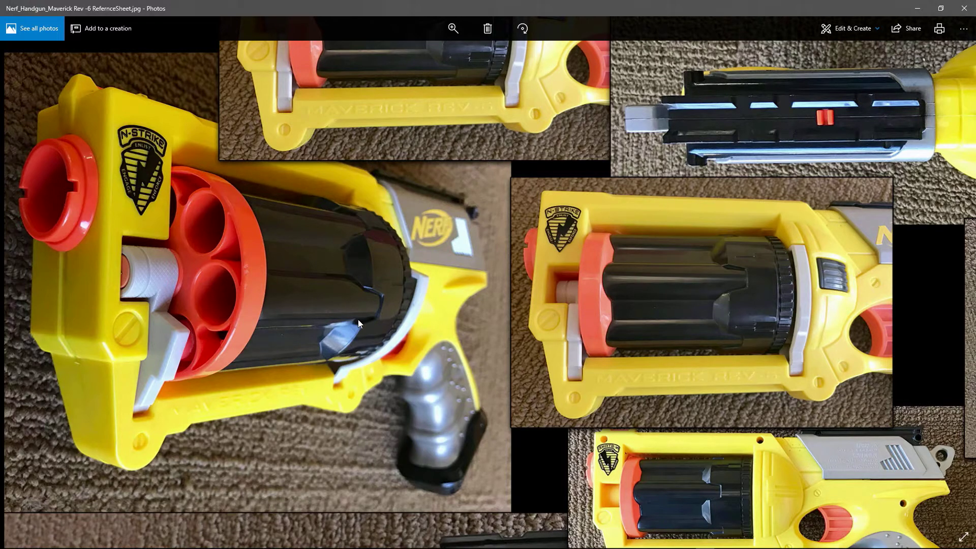
- Switch from the photo reference sheet to the Maya scene containing the gun body model
mouse_move(471, 548)
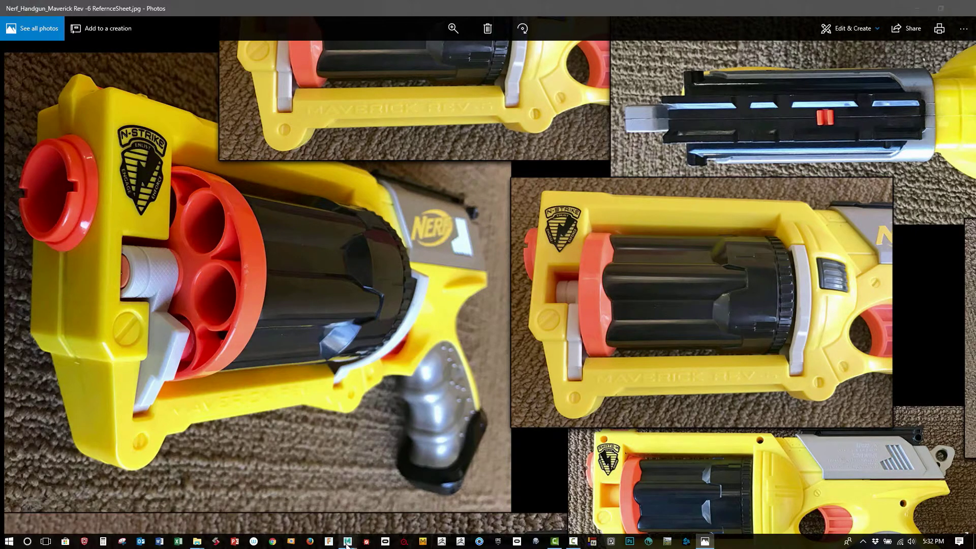
mouse_move(350, 542)
click(399, 513)
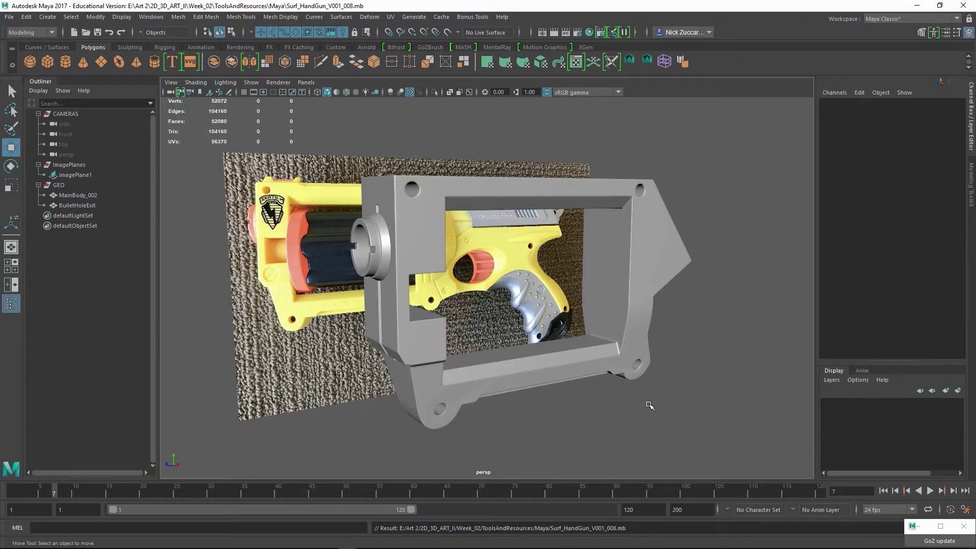
- Create a polygon cylinder with radius 4, height 10, 64 axis divisions and 4 height divisions
alt+drag(671, 400, 685, 428)
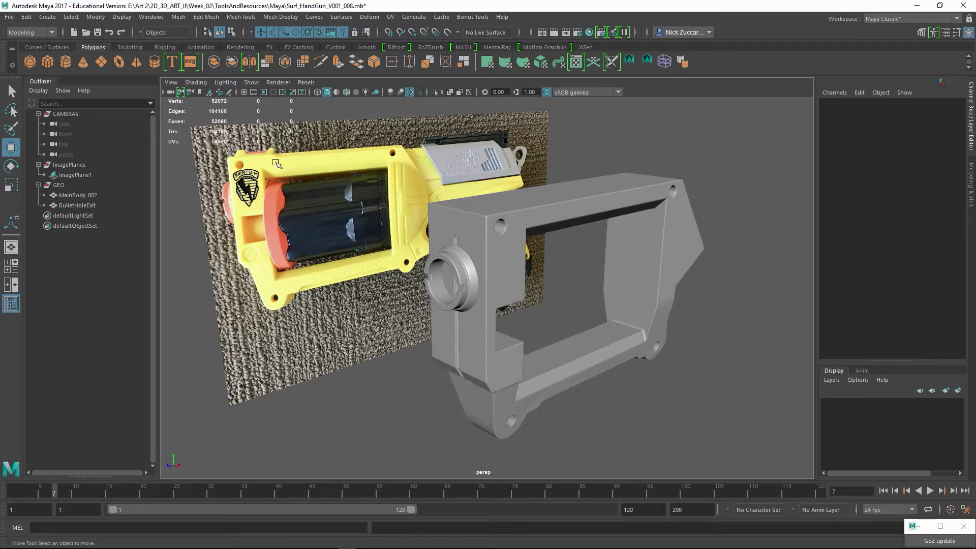
click(48, 18)
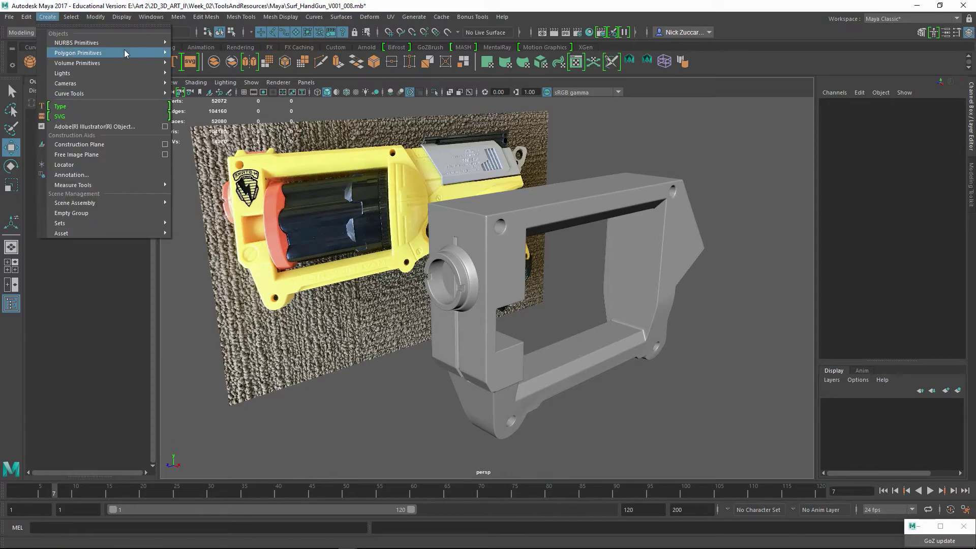
mouse_move(124, 51)
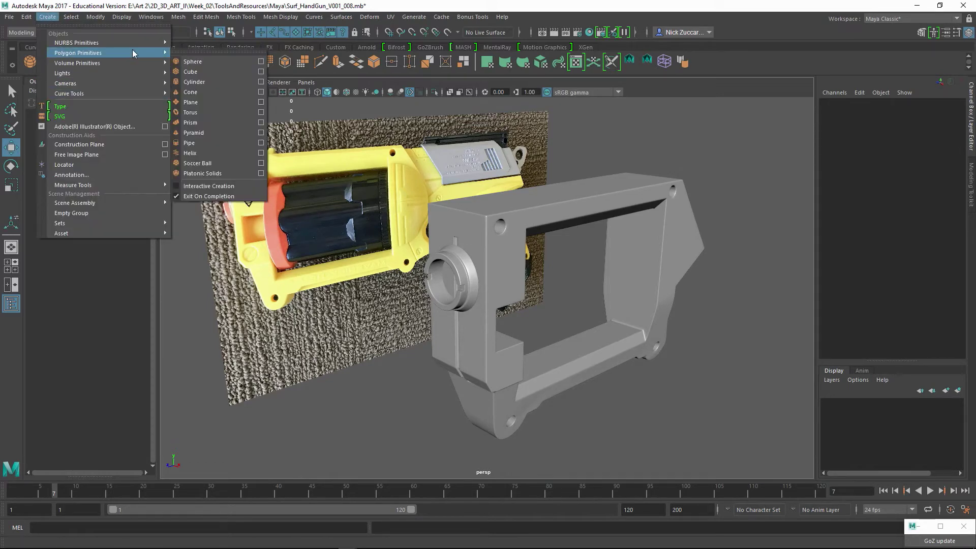
click(261, 82)
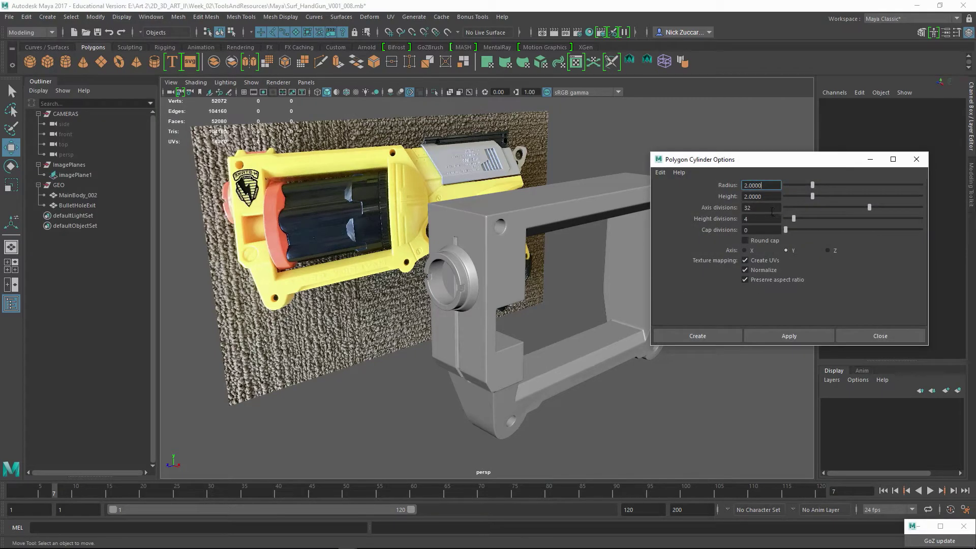
double_click(770, 209)
double_click(775, 219)
drag(774, 186, 741, 186)
text(4)
key(Tab)
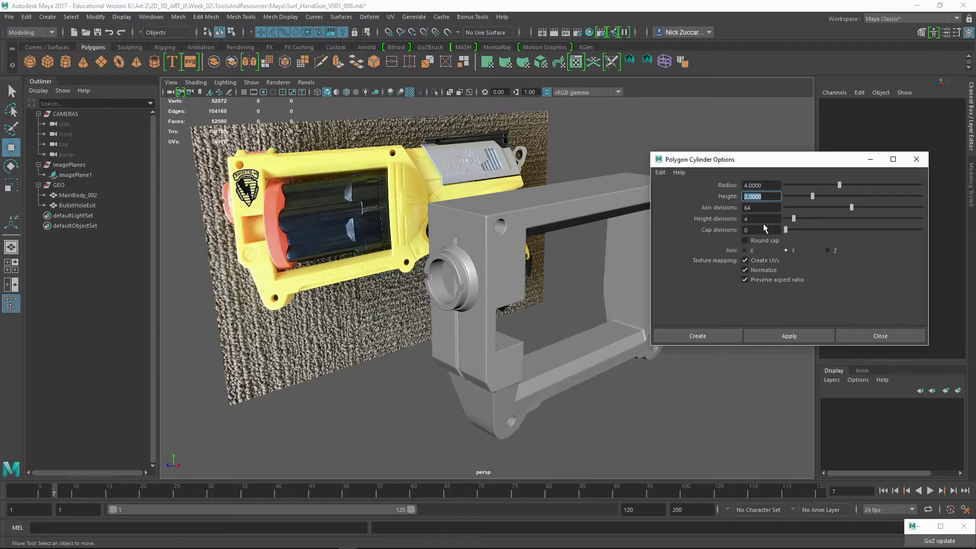
text(10)
key(Return)
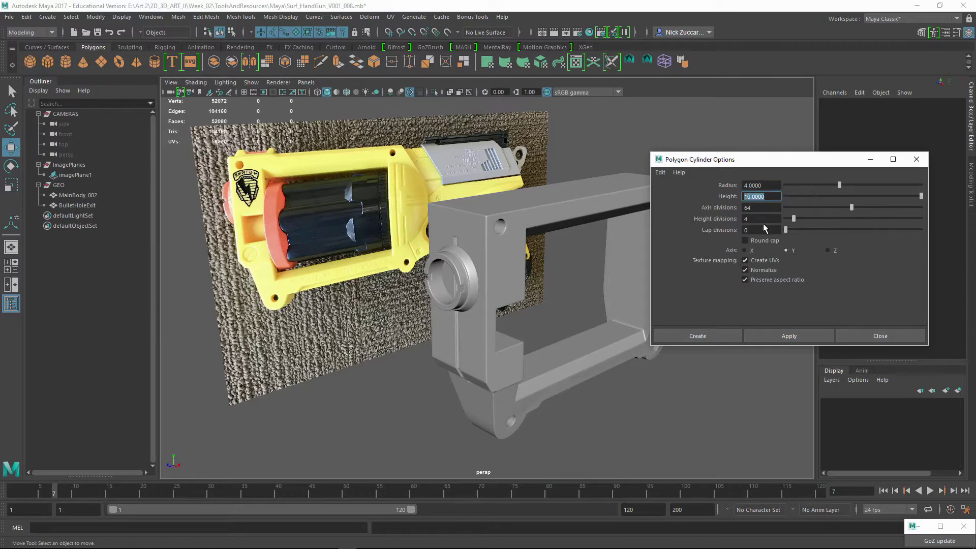
click(803, 337)
click(914, 161)
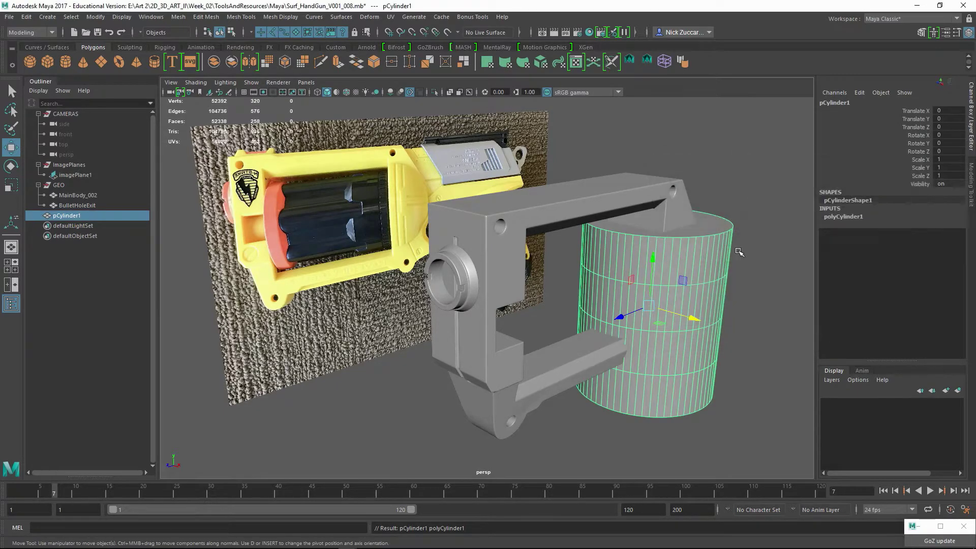
- Rotate the cylinder 90 degrees about X so it lies along the gun's length
alt+drag(620, 272, 547, 297)
key(e)
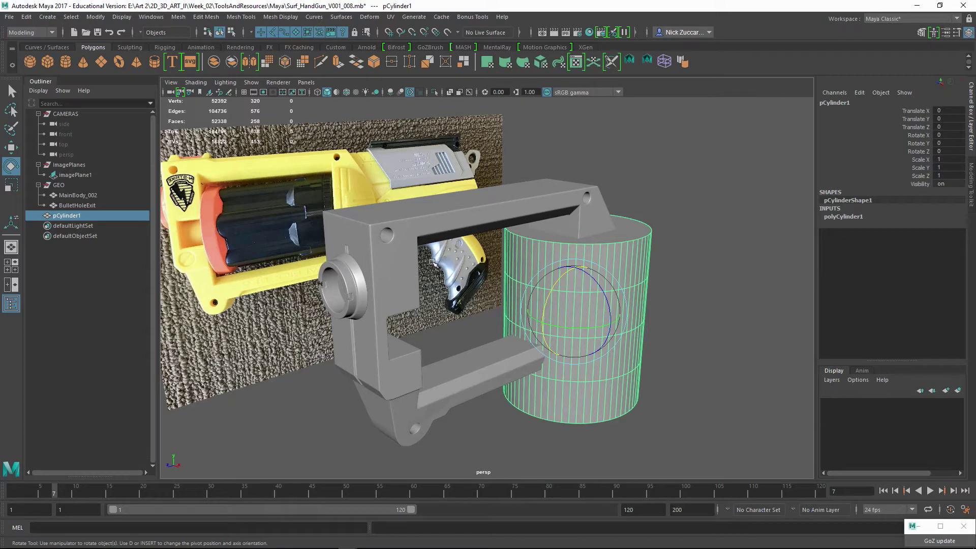
drag(556, 287, 535, 344)
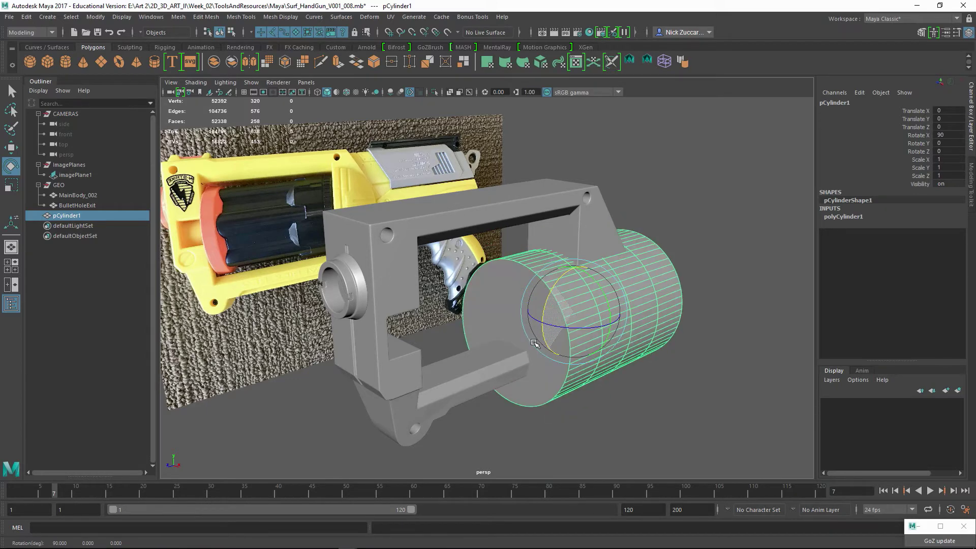
- Move the cylinder into the gun frame's opening, to about 2.268 in Y and 7.205 in Z
key(w)
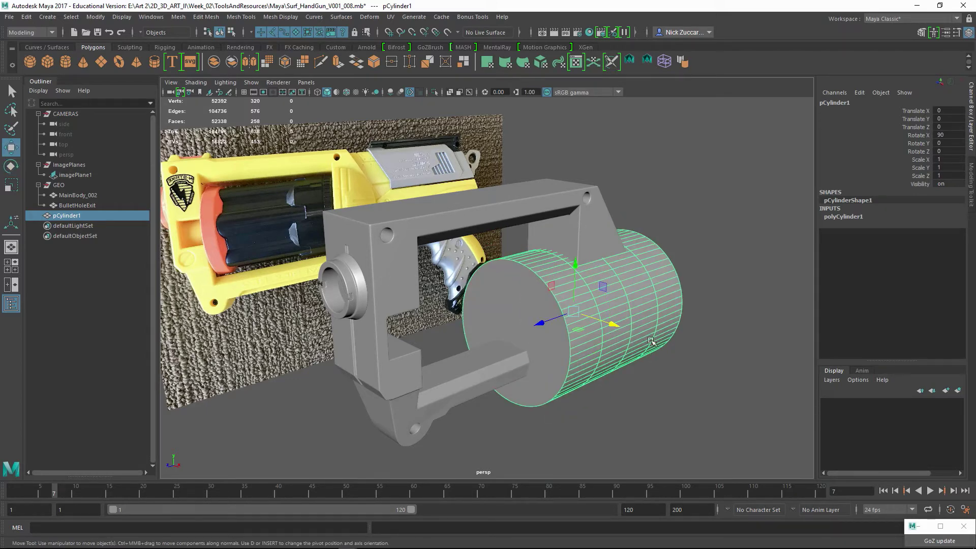
alt+drag(658, 339, 621, 339)
drag(536, 333, 473, 263)
- In the side view, shift the cylinder along Z to about 7.096 to line it up with the frame opening
key(space)
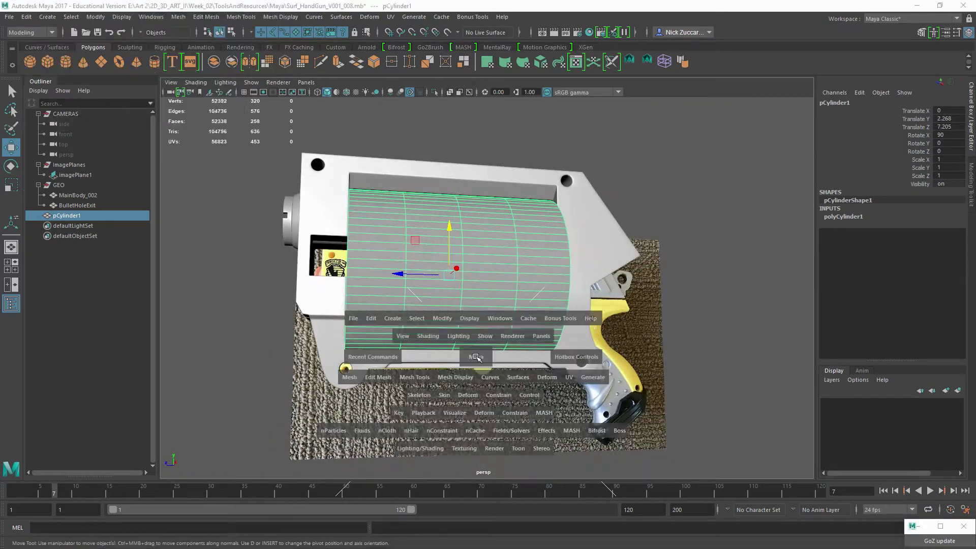
key(space)
alt+right_drag(704, 338, 647, 293)
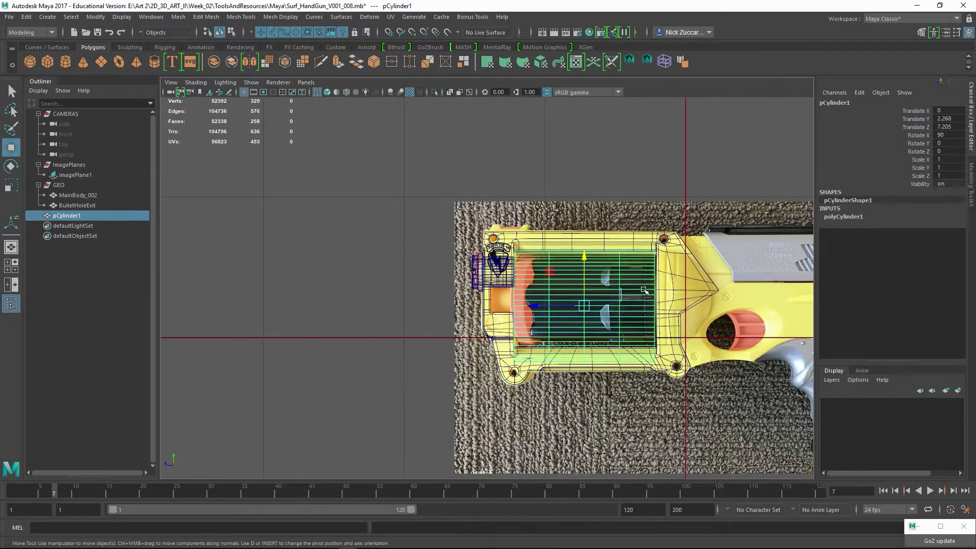
alt+middle_drag(647, 292, 609, 296)
alt+right_drag(572, 298, 658, 346)
alt+middle_drag(659, 346, 635, 343)
alt+right_drag(566, 301, 630, 339)
drag(489, 308, 493, 309)
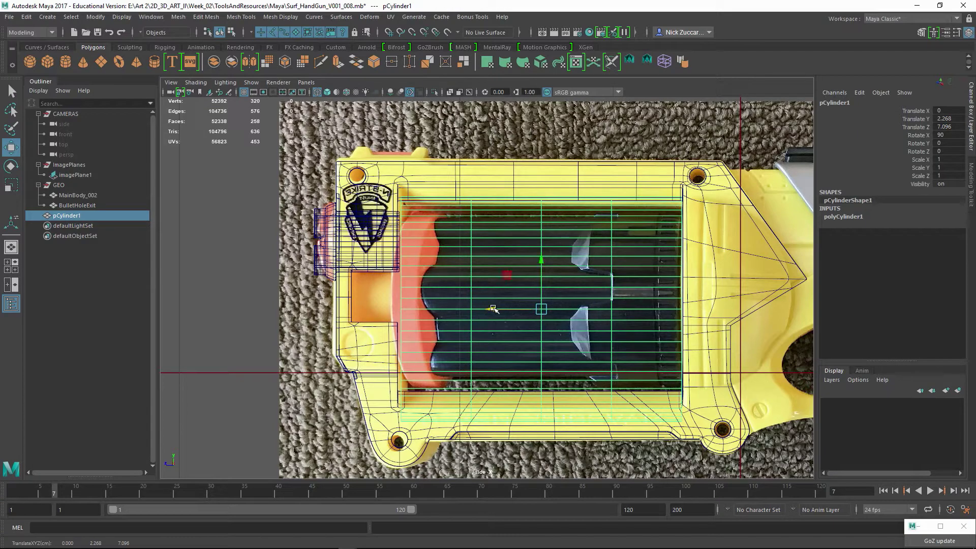
- Reduce the cylinder's thickness by scaling it evenly in X and Z to about 0.928, keeping its length
key(r)
drag(541, 309, 496, 311)
key(ctrl+z)
key(ctrl+z)
key(space)
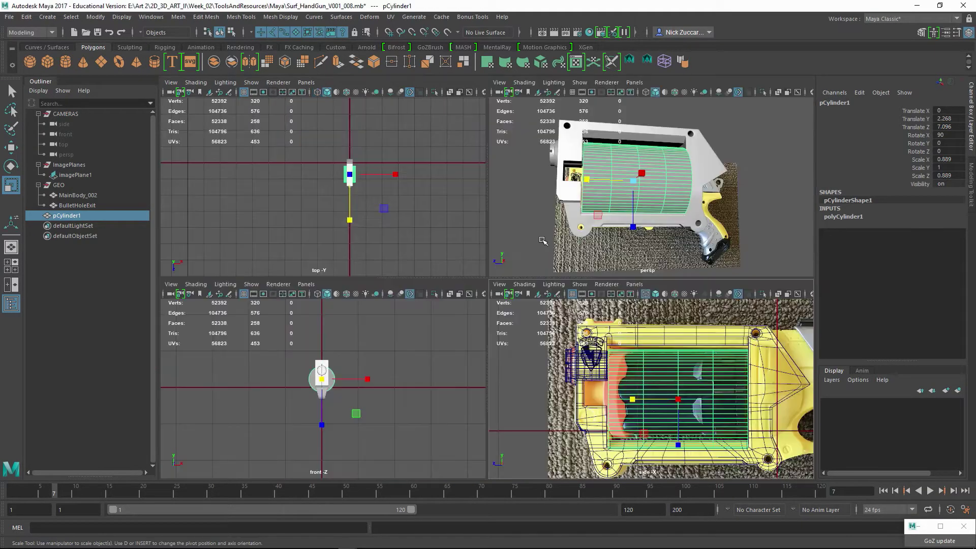
alt+drag(657, 216, 663, 242)
key(ctrl+z)
ctrl+drag(571, 211, 572, 214)
- Raise the cylinder in the side view to about 2.832 in Y, matching the drum in the reference image
key(space)
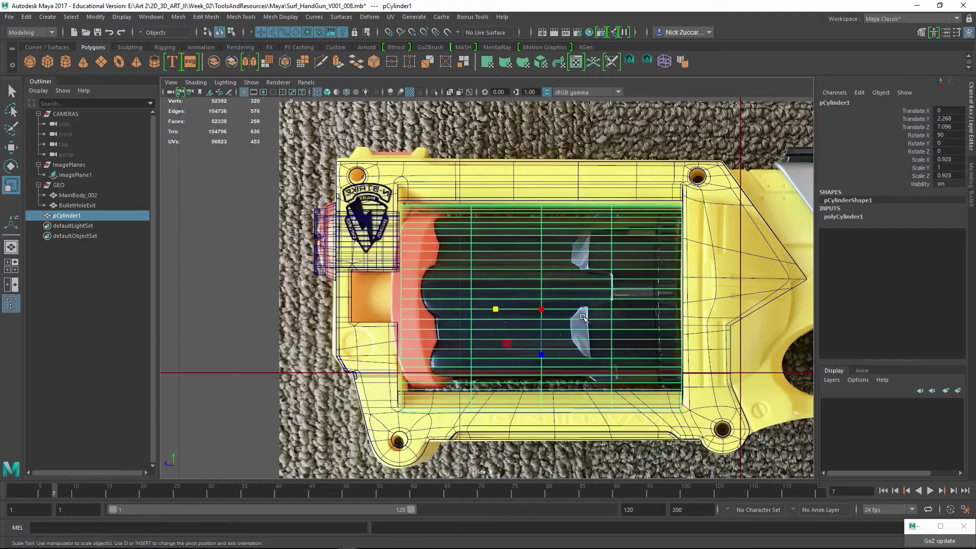
alt+middle_drag(529, 294, 557, 272)
alt+right_drag(558, 272, 590, 294)
alt+click(590, 294)
key(w)
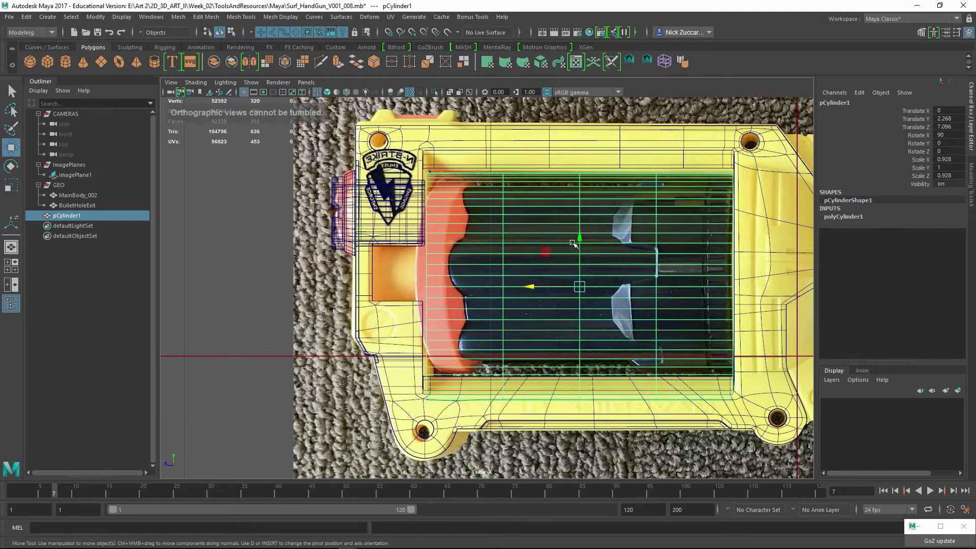
drag(579, 239, 578, 220)
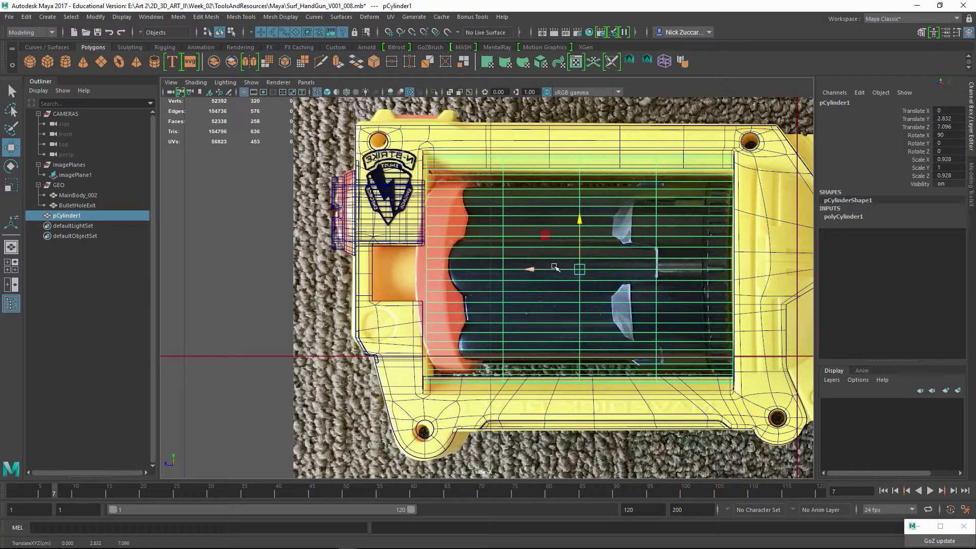
- Fit the cylinder to the reference drum by scaling X and Z to about 0.768 and lowering it to about 2.694 in Y
key(r)
ctrl+drag(531, 269, 542, 270)
key(w)
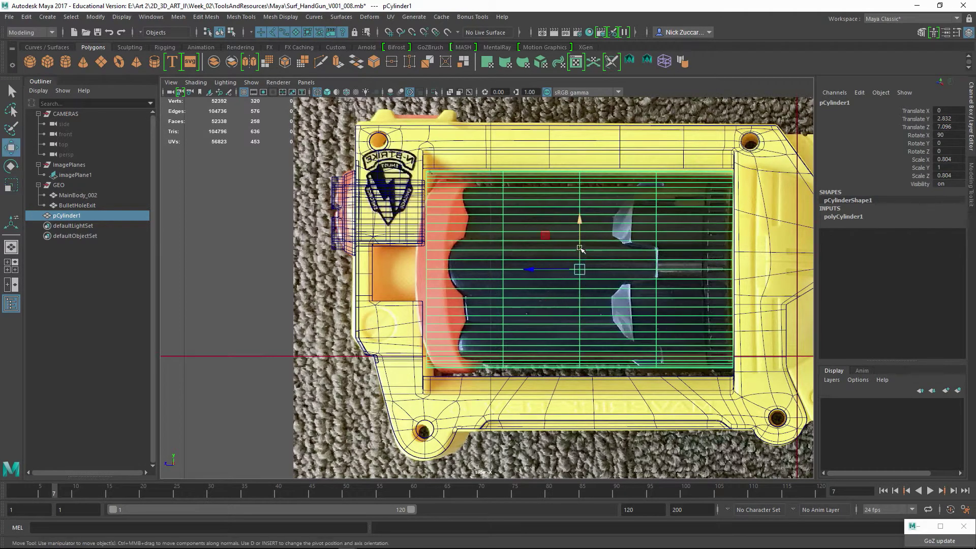
drag(581, 223, 581, 226)
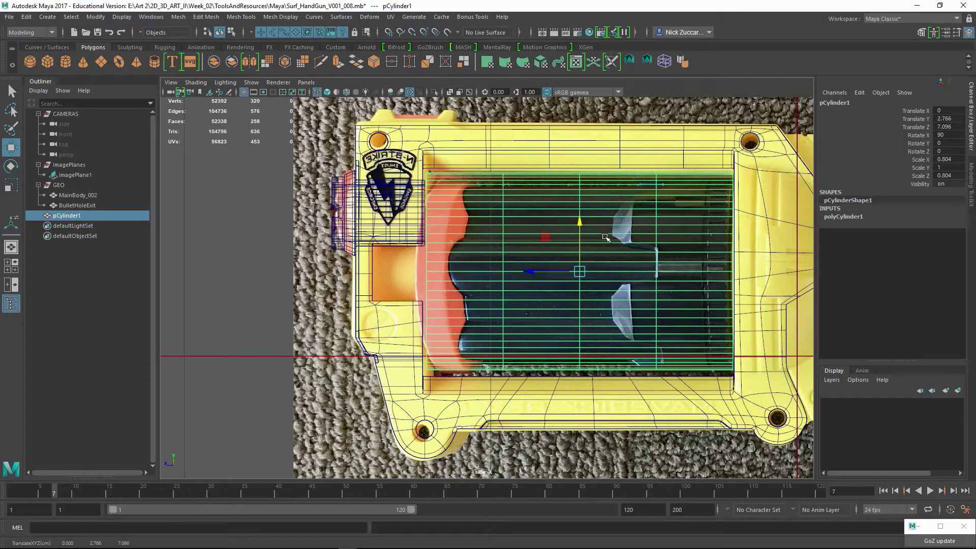
mouse_move(583, 229)
mouse_down()
mouse_move(581, 219)
mouse_move(582, 233)
mouse_up()
drag(373, 275, 373, 274)
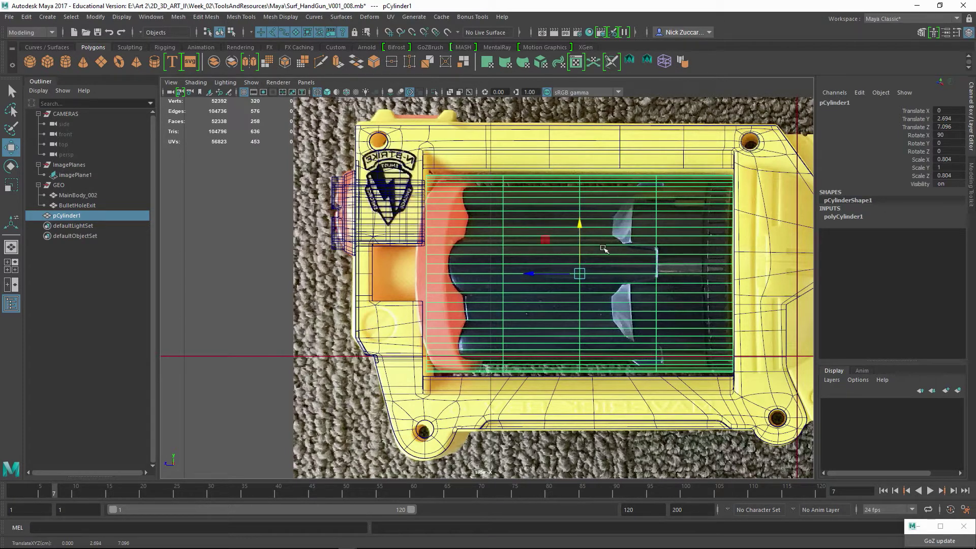
key(r)
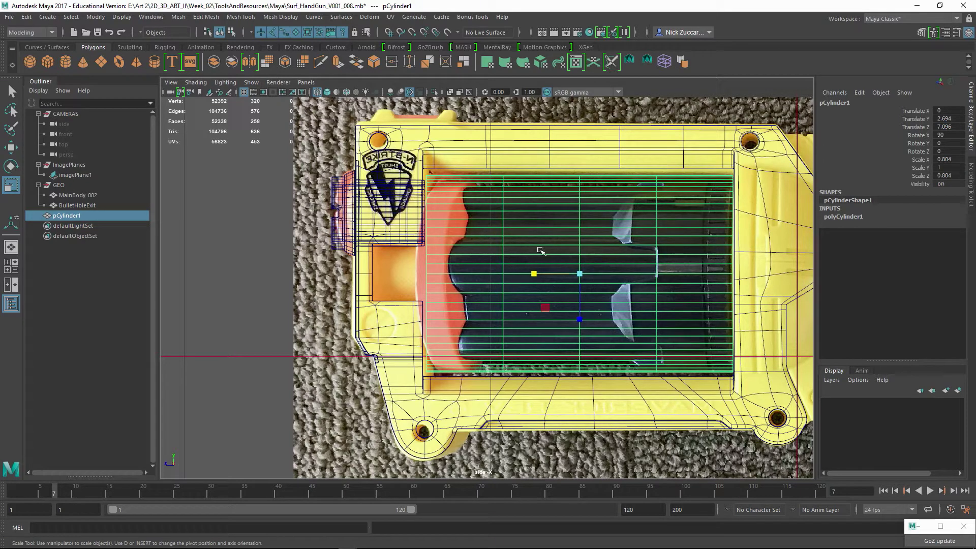
drag(535, 274, 534, 274)
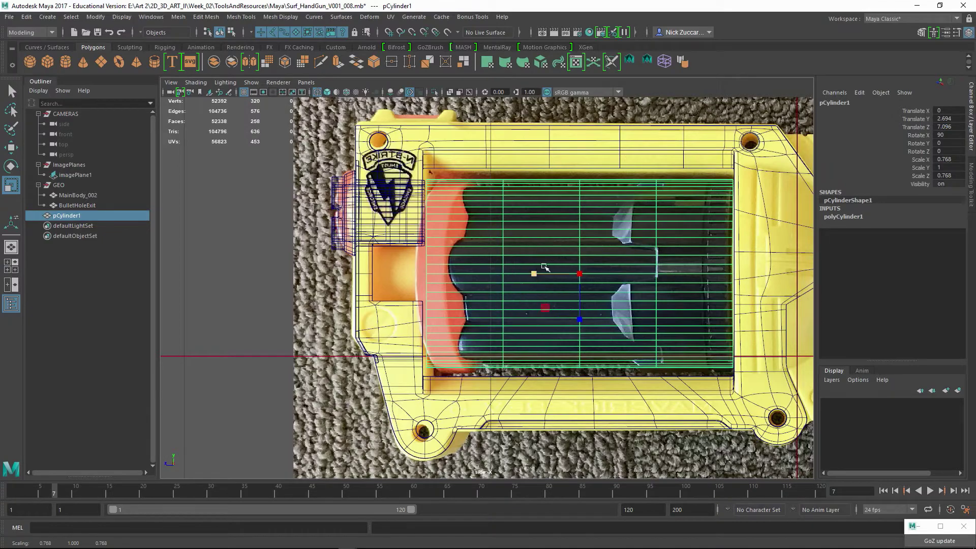
- Check in the perspective view how the cylinder sits inside the gun frame
key(space)
key(space)
mouse_move(671, 227)
alt+mouse_down()
mouse_move(588, 222)
mouse_move(656, 225)
alt+mouse_up()
alt+middle_drag(657, 225, 681, 200)
alt+drag(681, 199, 693, 215)
alt+middle_drag(693, 216, 739, 220)
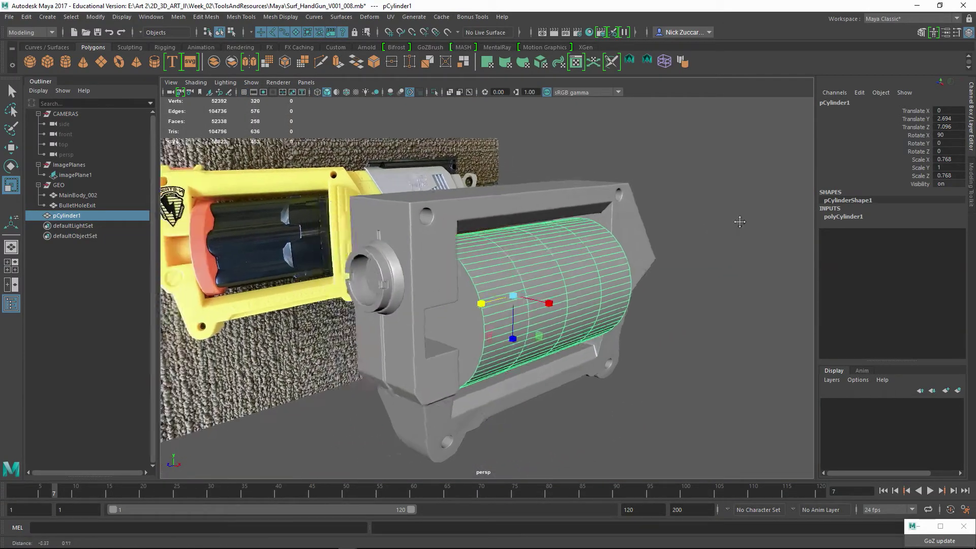
alt+drag(738, 220, 722, 222)
- Switch to the photo reference sheet and examine the revolver drum's shape and its gap to the frame in several photos
mouse_move(574, 547)
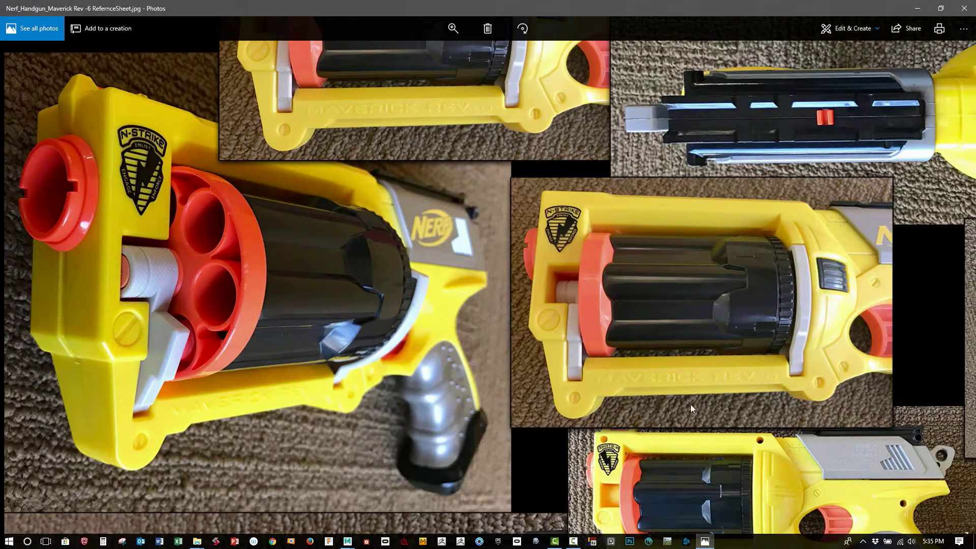
drag(684, 301, 790, 394)
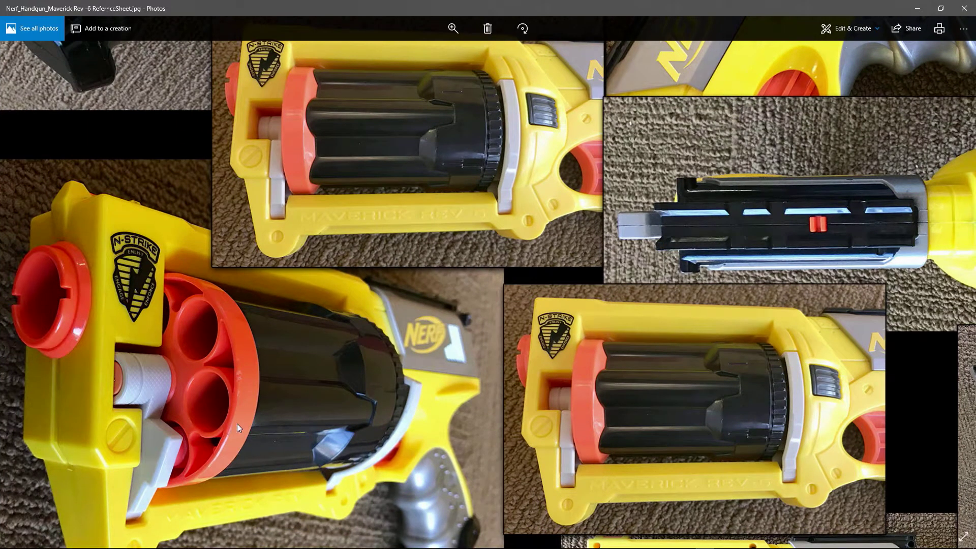
drag(506, 346, 571, 346)
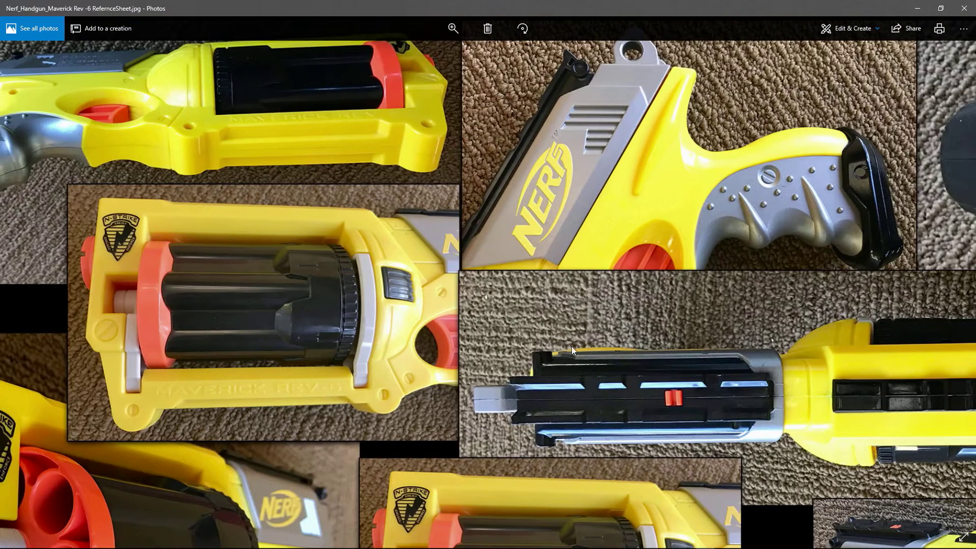
drag(411, 190, 427, 191)
drag(629, 358, 627, 231)
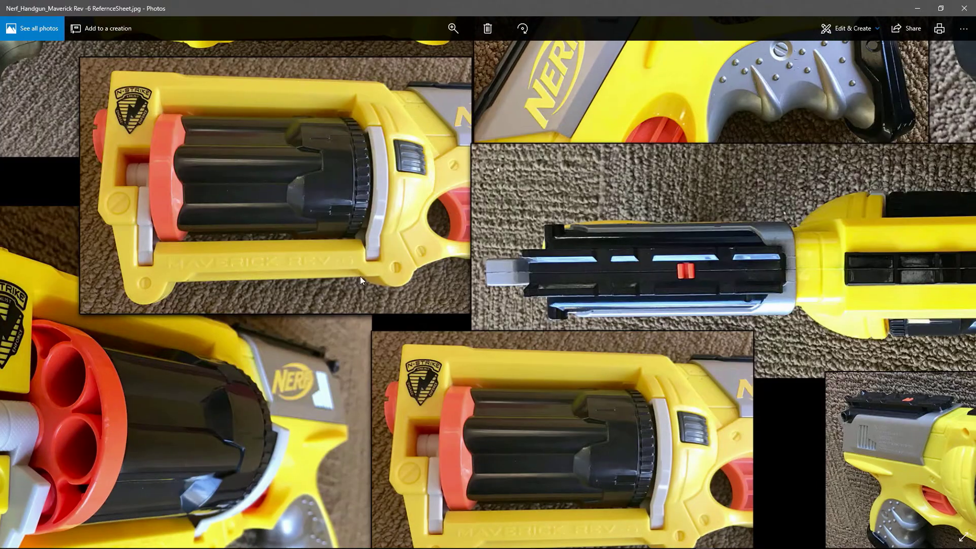
drag(383, 272, 397, 300)
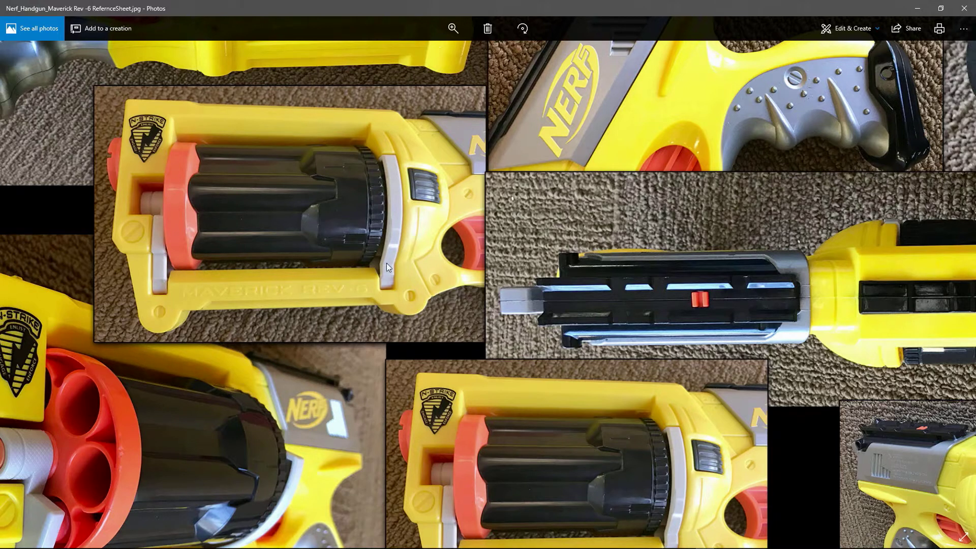
drag(650, 465, 534, 271)
drag(594, 494, 668, 358)
drag(558, 391, 592, 390)
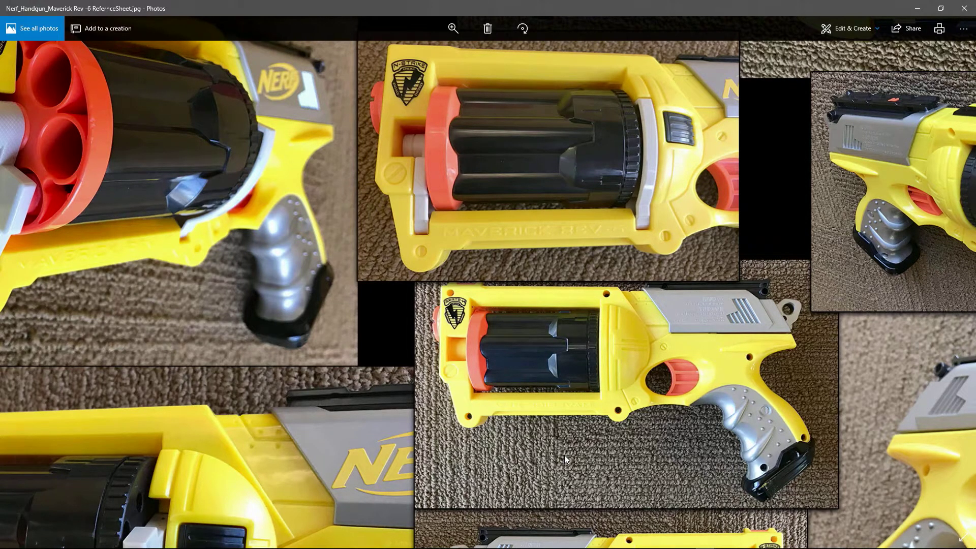
- Return to Maya and show the cylinder full-size in the side view over the reference image
mouse_move(478, 547)
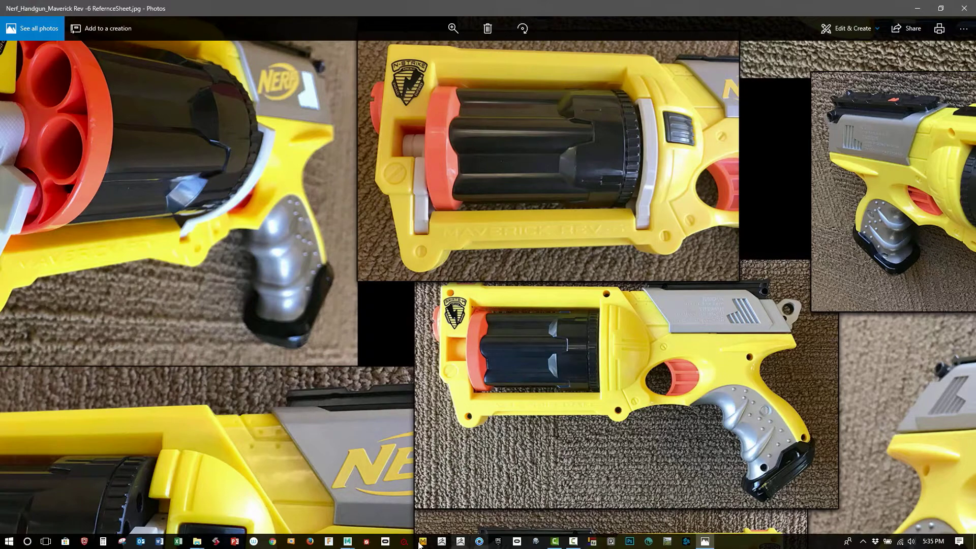
mouse_move(348, 542)
click(418, 483)
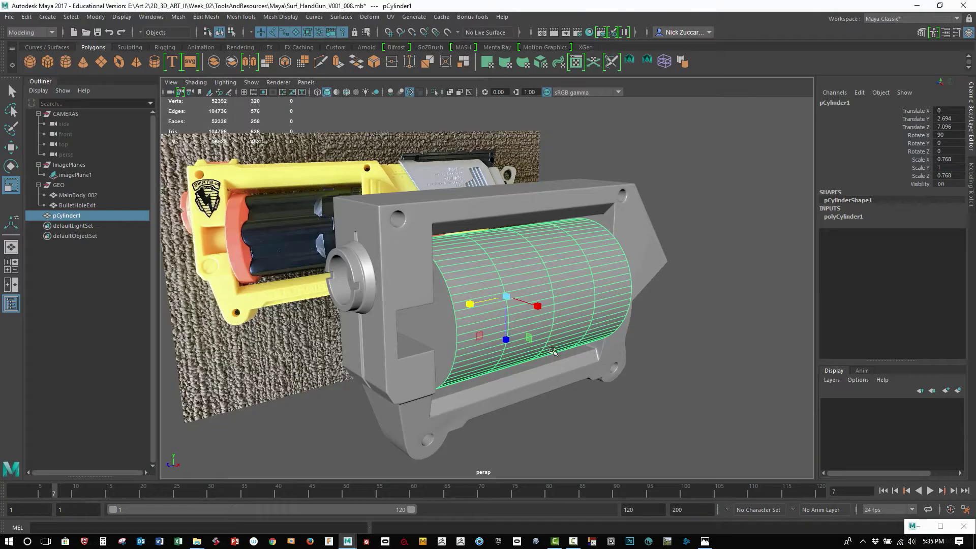
alt+drag(696, 379, 691, 378)
key(space)
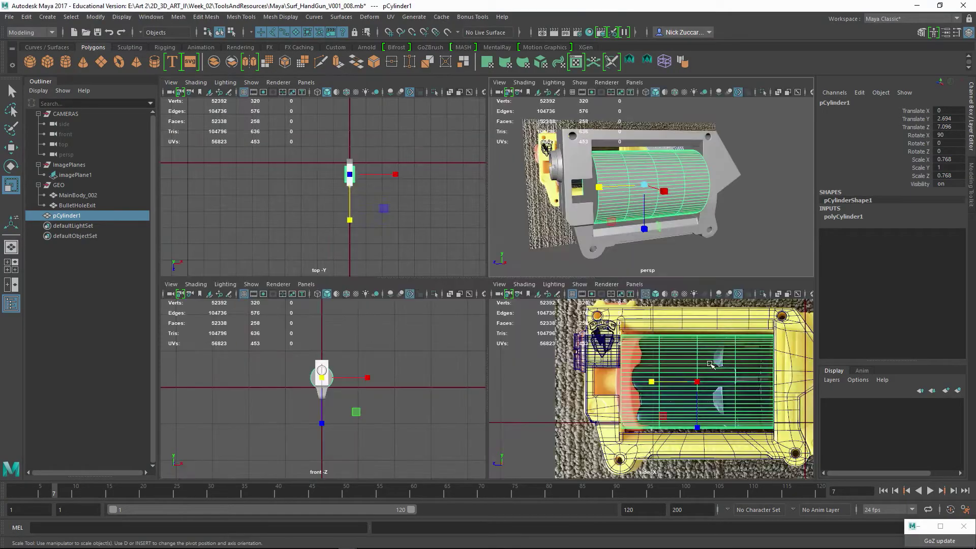
key(space)
key(alt+v)
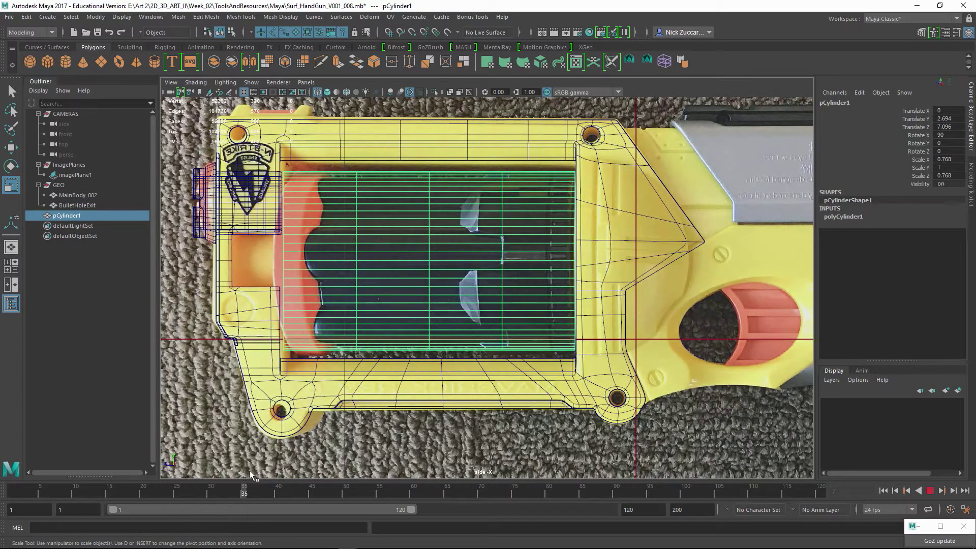
- Stop the timeline playback and shrink the cylinder's X and Z scale to about 0.749 to match the reference drum
key(alt+v)
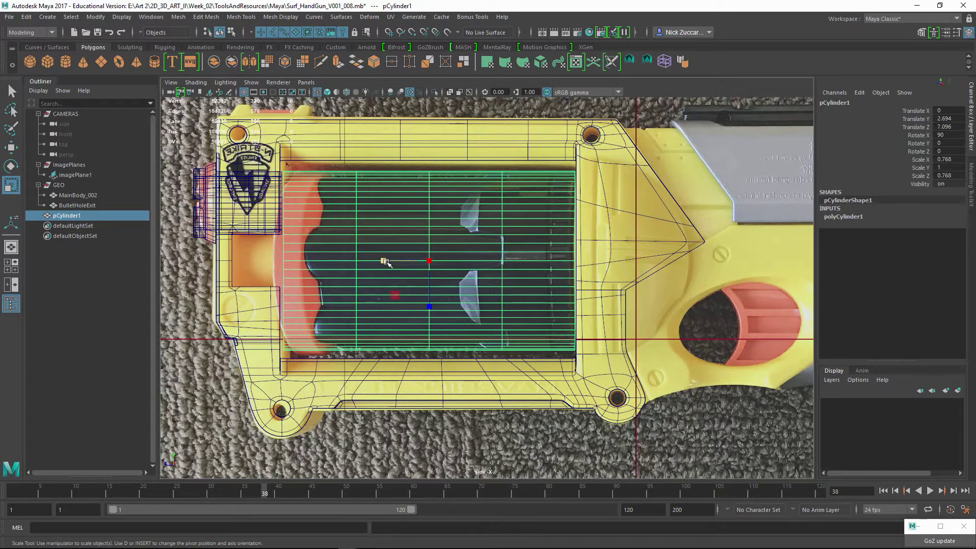
ctrl+drag(381, 260, 385, 261)
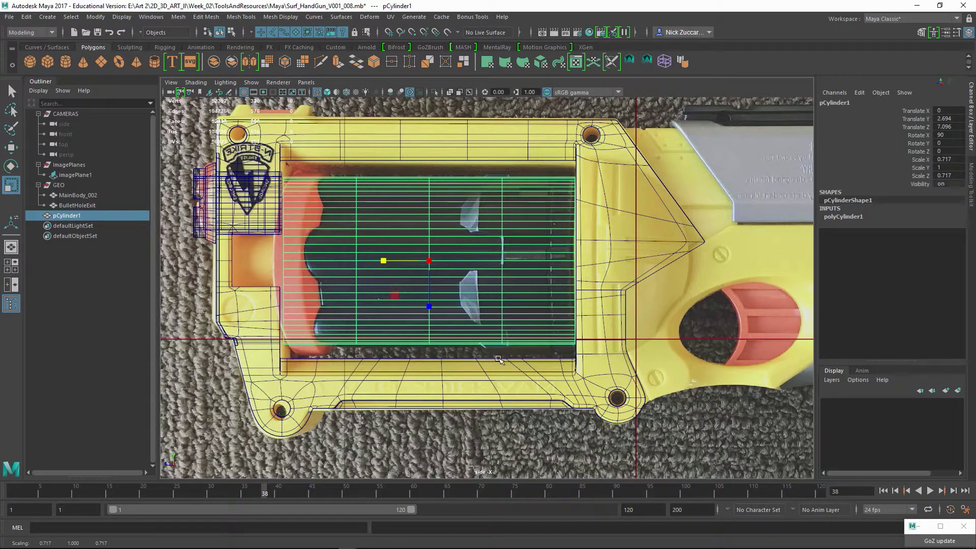
ctrl+drag(383, 262, 385, 261)
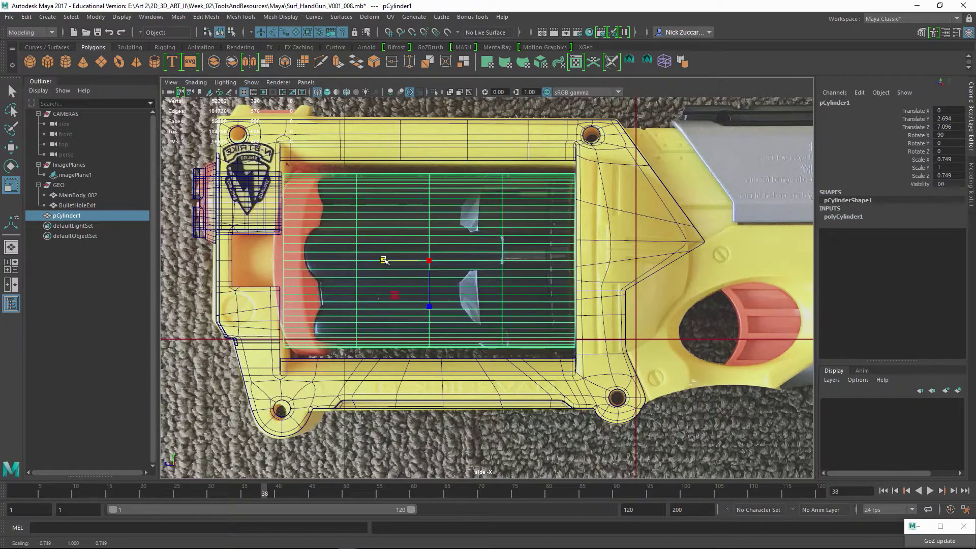
- Examine in the perspective view how the resized cylinder sits within the gun frame
key(space)
key(space)
alt+drag(583, 252, 684, 260)
alt+right_drag(683, 260, 678, 262)
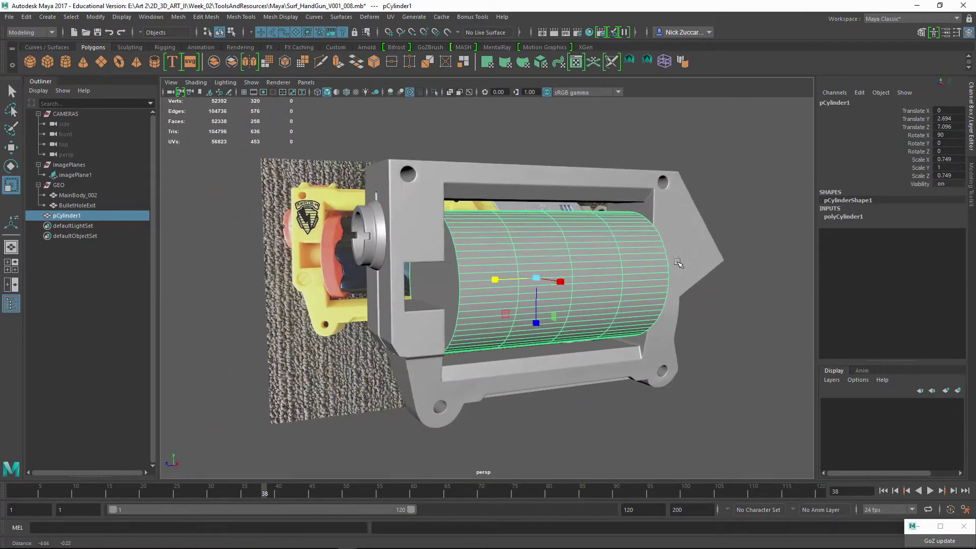
alt+drag(678, 262, 671, 368)
click(723, 383)
click(510, 313)
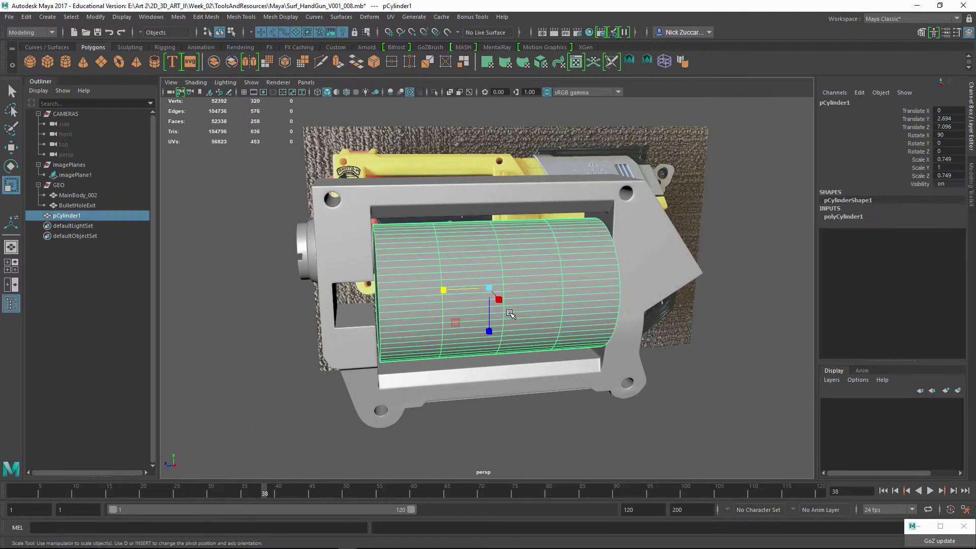
alt+drag(583, 329, 572, 336)
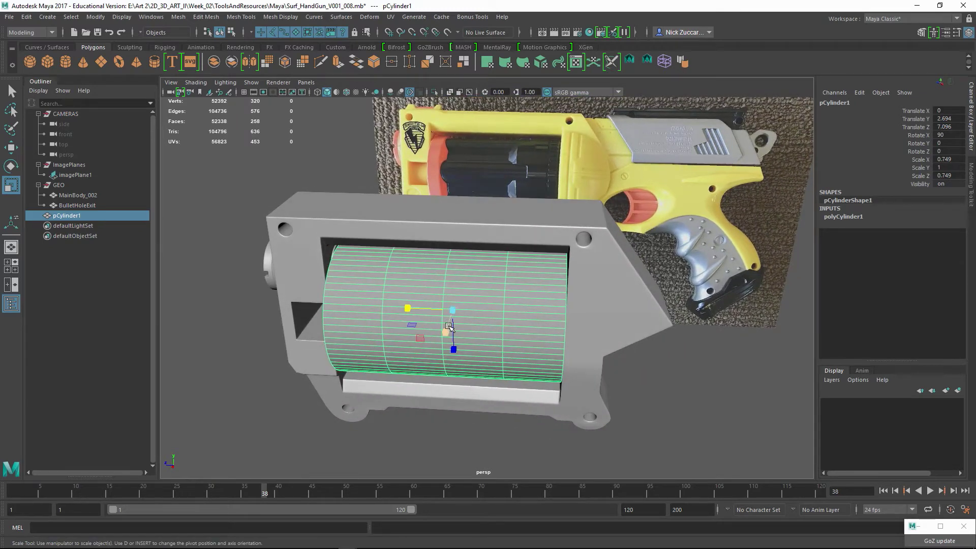
mouse_move(449, 331)
alt+mouse_down()
mouse_move(461, 331)
mouse_move(433, 331)
alt+mouse_up()
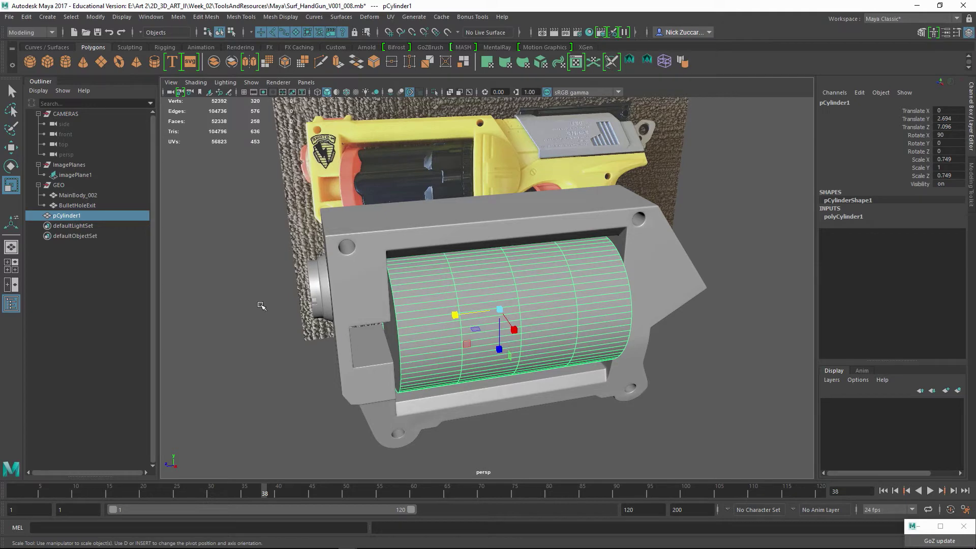
- Rename the cylinder as Main
double_click(72, 216)
text(Main)
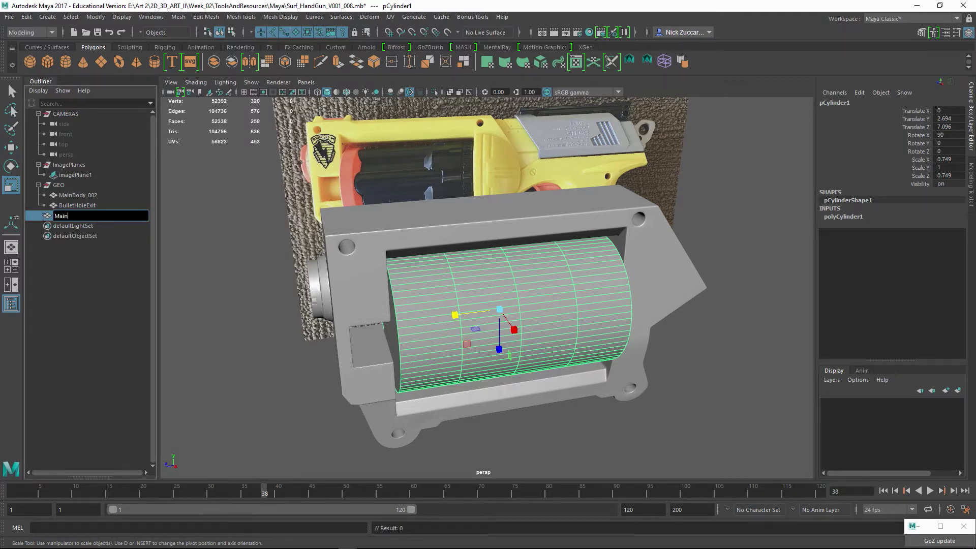
key(Return)
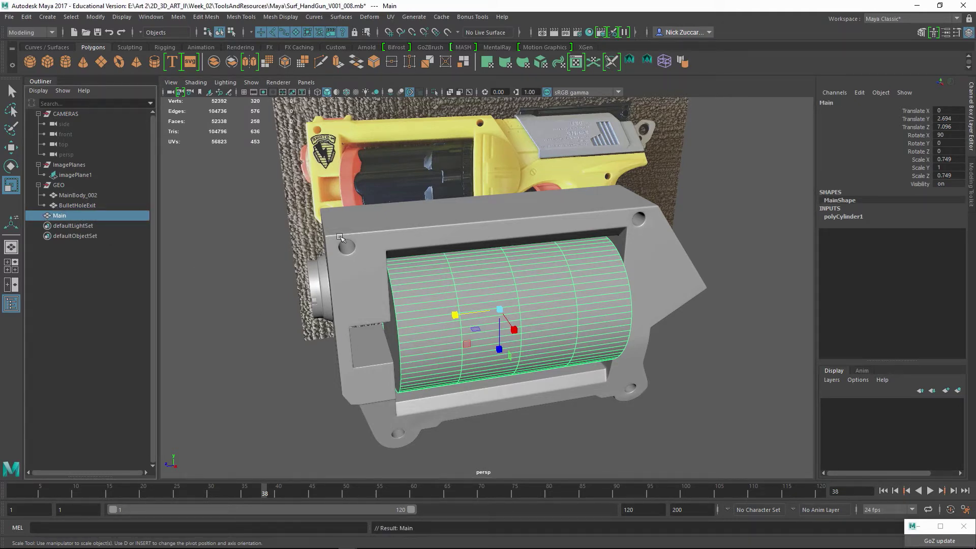
- Duplicate the Main cylinder and scale the copy uniformly to about 0.82 in X and Z and 1.095 in Y
alt+drag(379, 254, 365, 250)
key(ctrl+d)
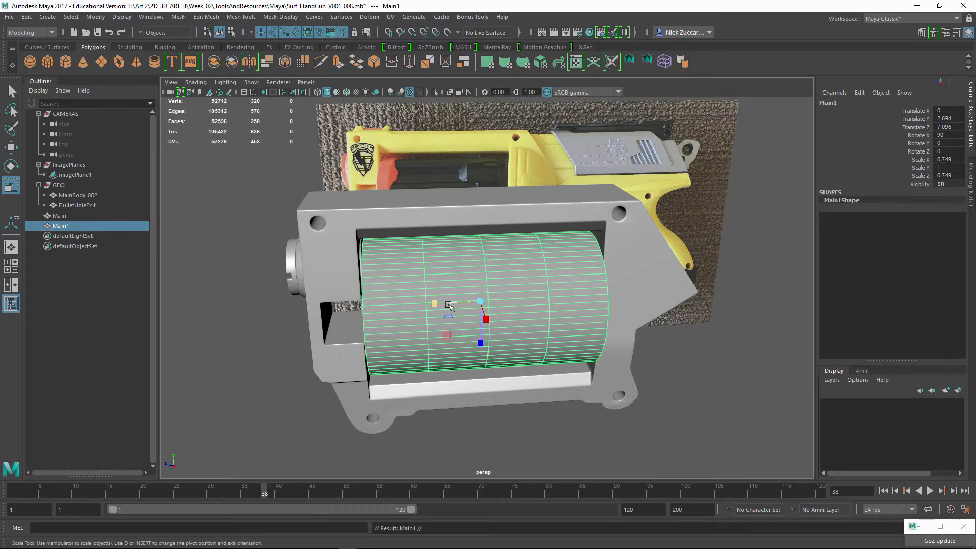
key(space)
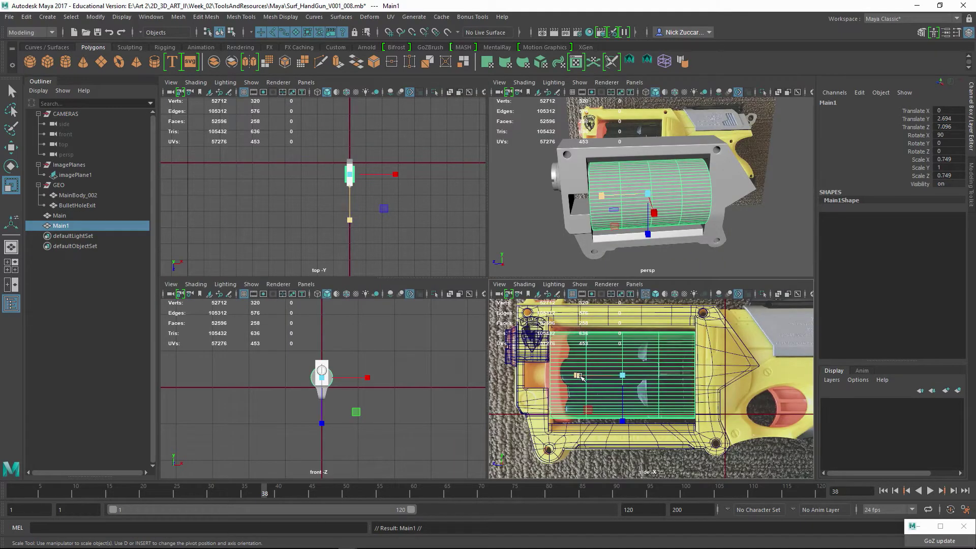
drag(623, 376, 627, 376)
key(space)
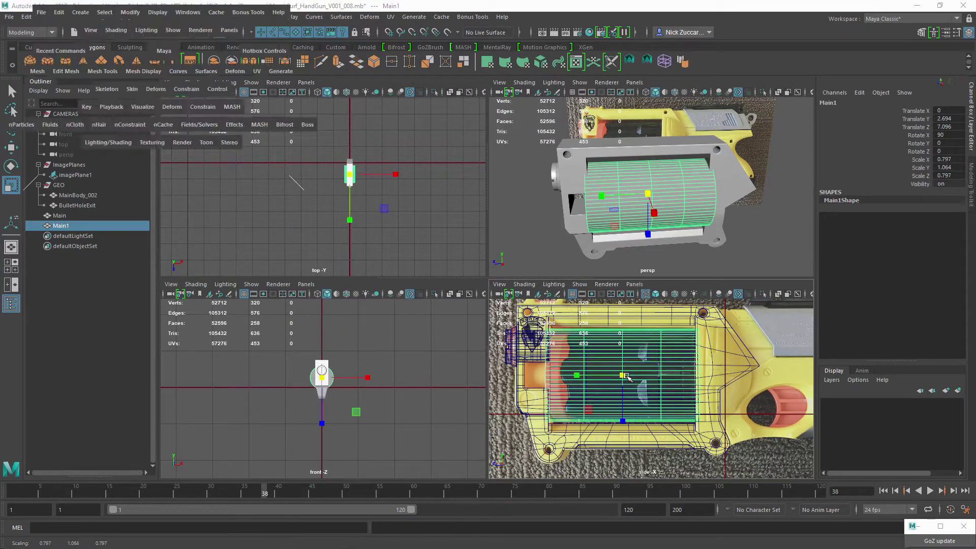
scroll(588, 281, up, 5)
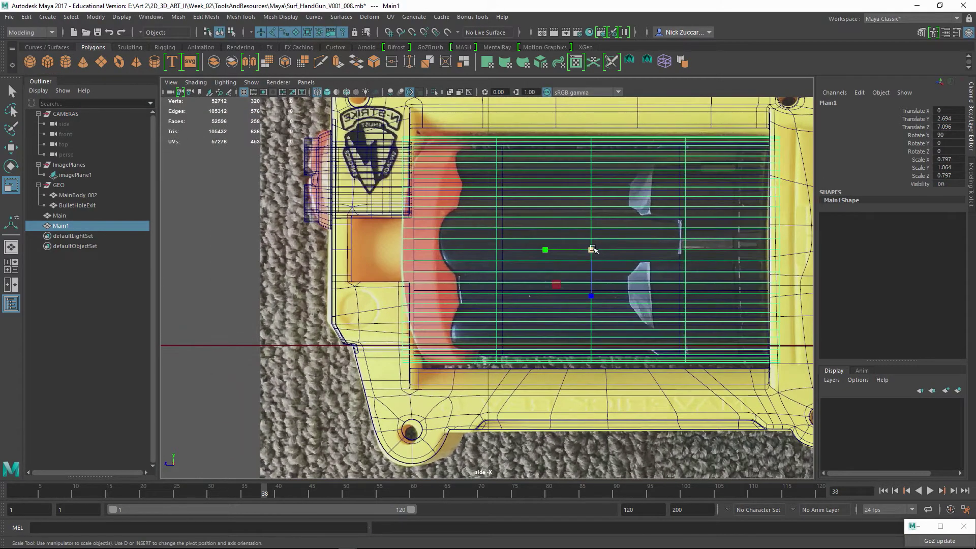
drag(592, 249, 602, 246)
- Shorten the duplicate to about 0.373 in Scale Y and move it ahead of the gun frame to about 18.293 in Z
key(space)
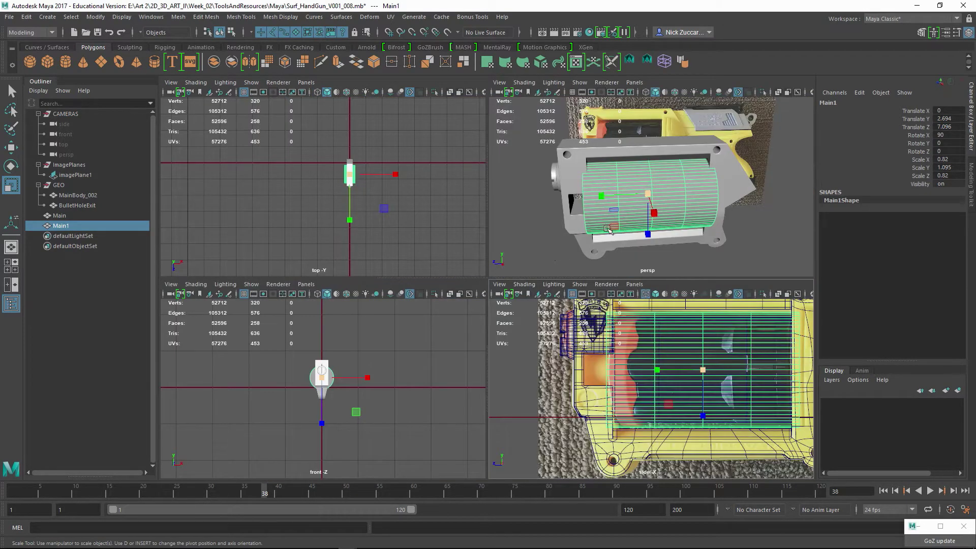
key(space)
key(f)
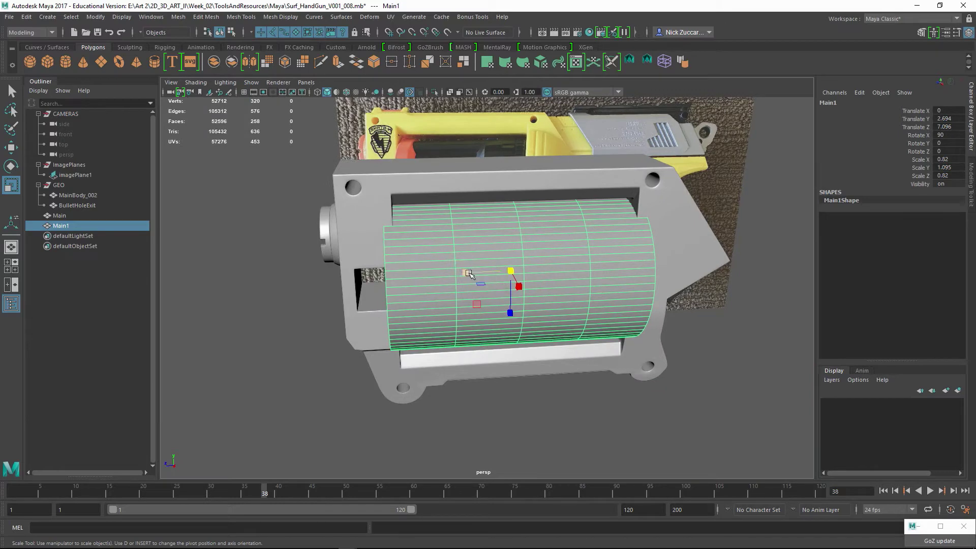
mouse_move(469, 274)
mouse_down()
mouse_move(510, 274)
mouse_move(418, 281)
mouse_move(478, 276)
mouse_up()
key(w)
alt+right_drag(477, 277, 502, 329)
alt+drag(502, 328, 192, 260)
alt+drag(192, 260, 430, 292)
- Place the duplicate's pivot on its front cap and snap it flush with the front end of Main, at 10.23 in Translate Z
key(d)
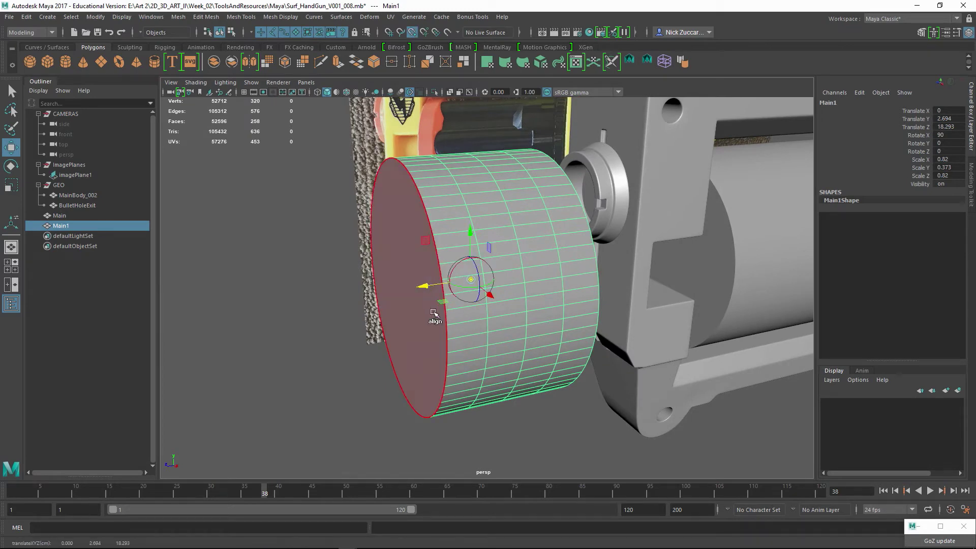
drag(443, 324, 478, 311)
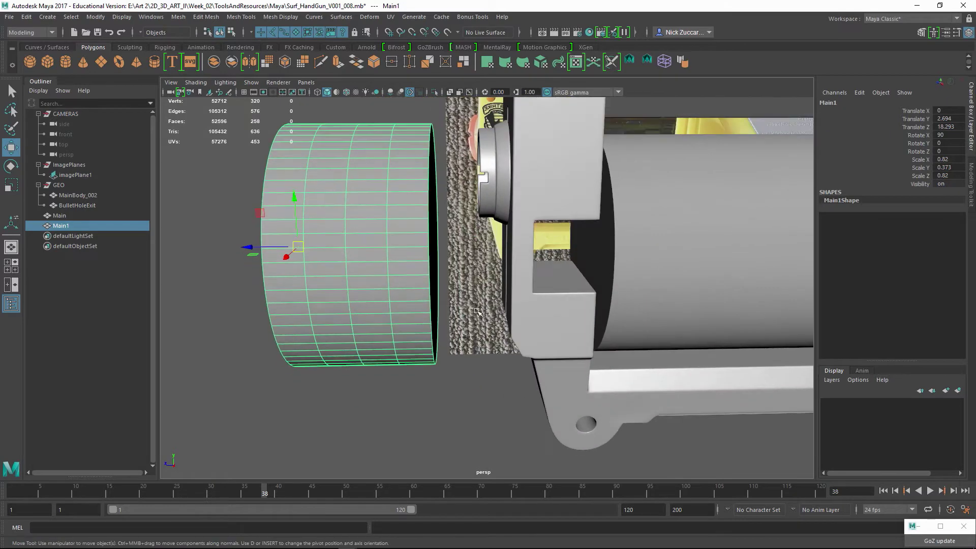
drag(248, 247, 605, 259)
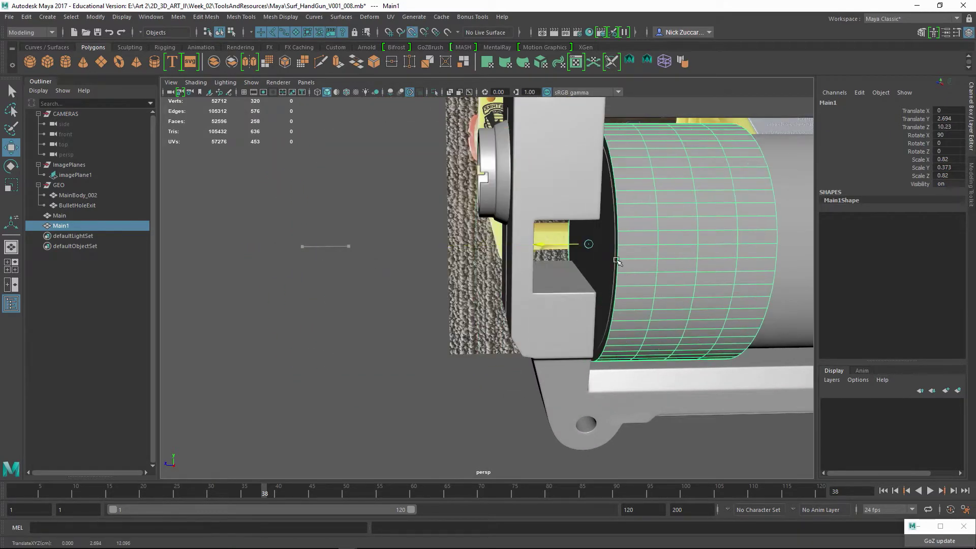
alt+drag(668, 273, 523, 265)
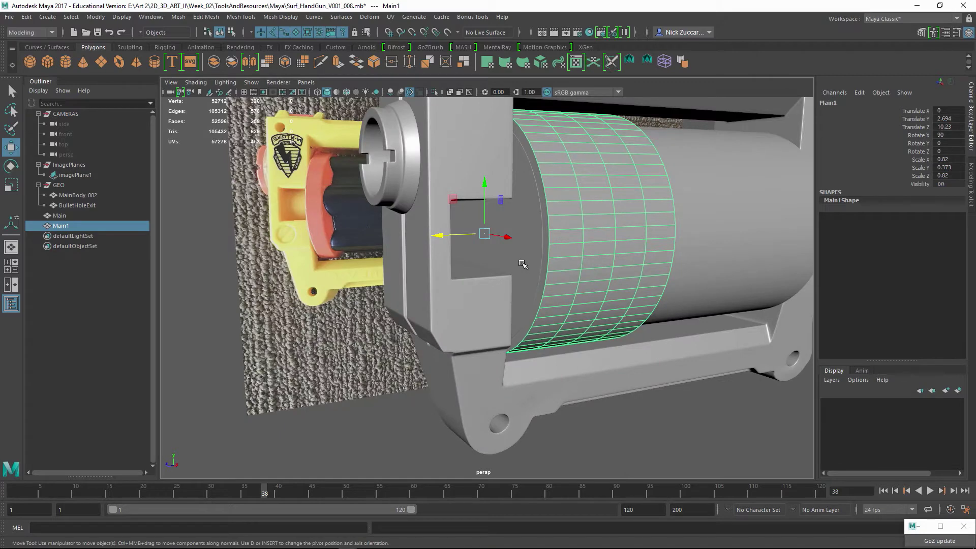
click(707, 251)
key(f)
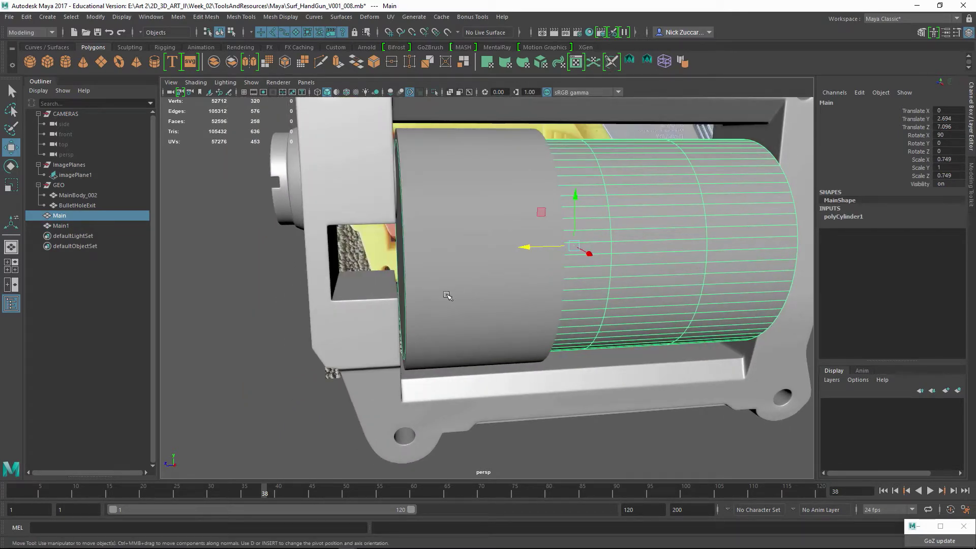
- Delete the two inner edge loops nearest the rear end of the short duplicate cylinder in the side view
click(448, 295)
key(f)
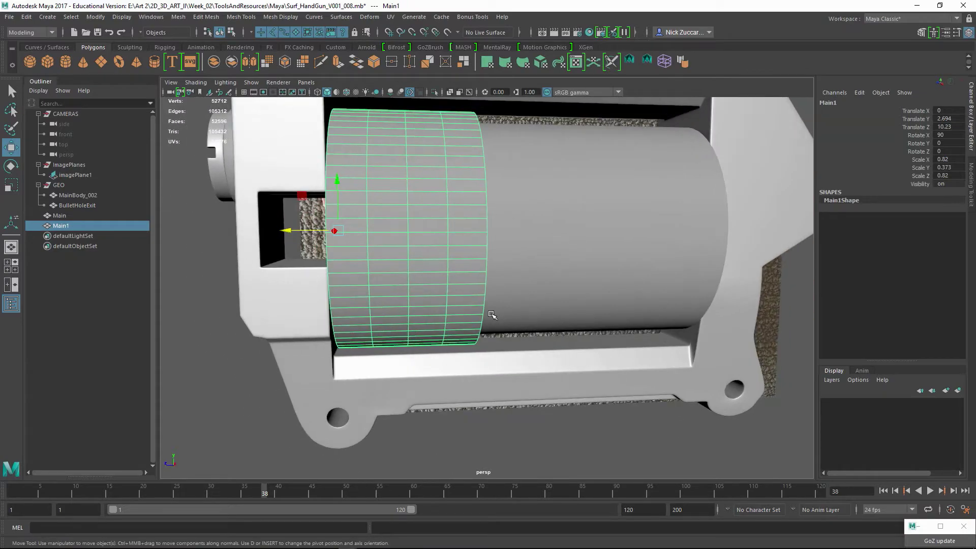
key(space)
key(space)
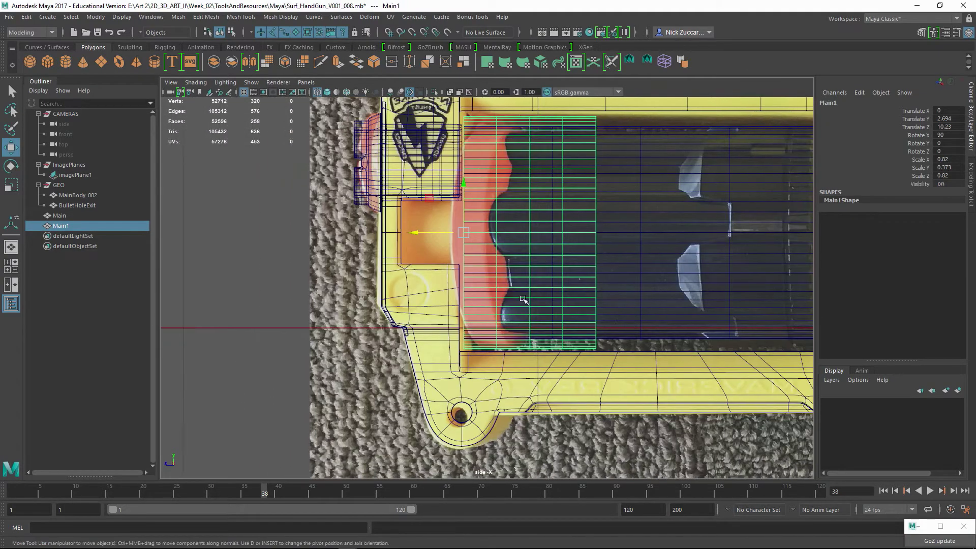
alt+right_drag(523, 299, 544, 314)
alt+middle_drag(496, 260, 536, 321)
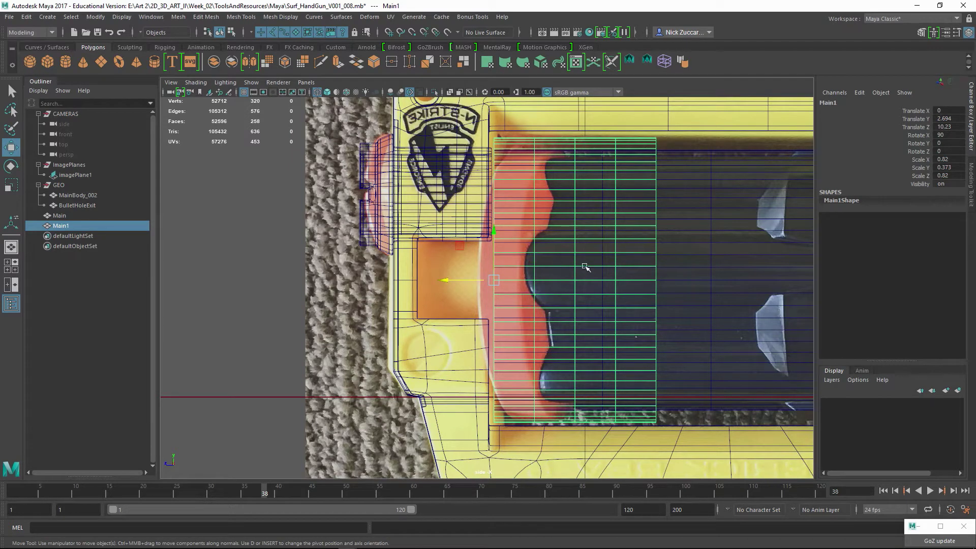
key(F10)
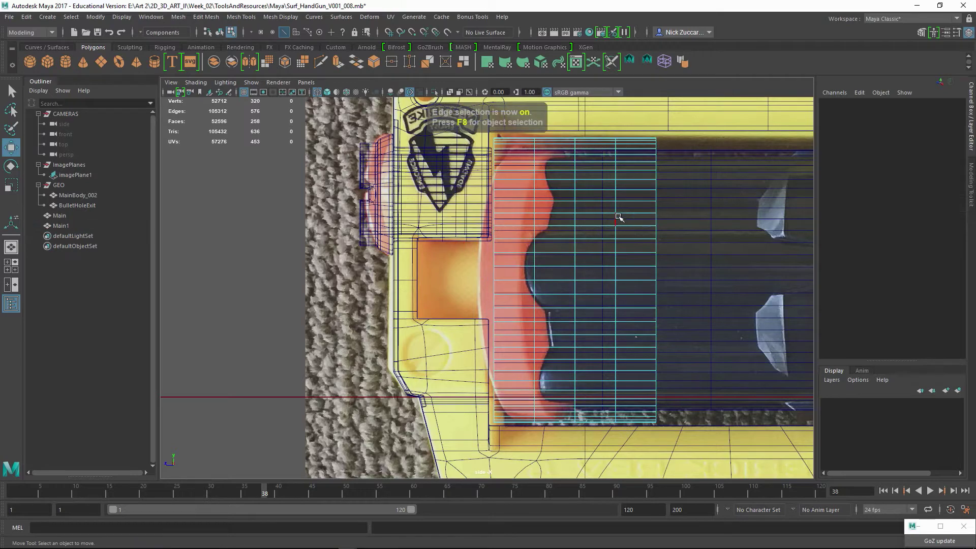
click(616, 207)
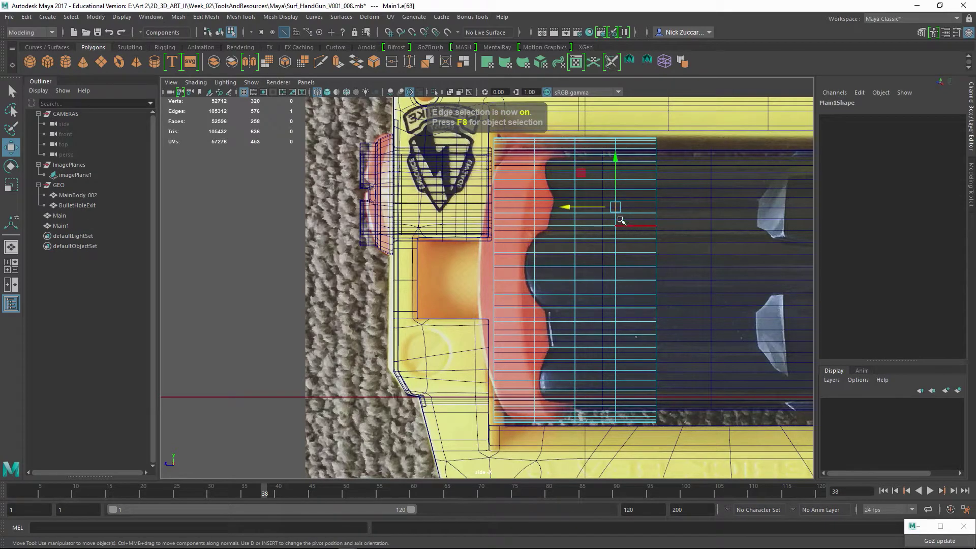
ctrl+right_click(616, 210)
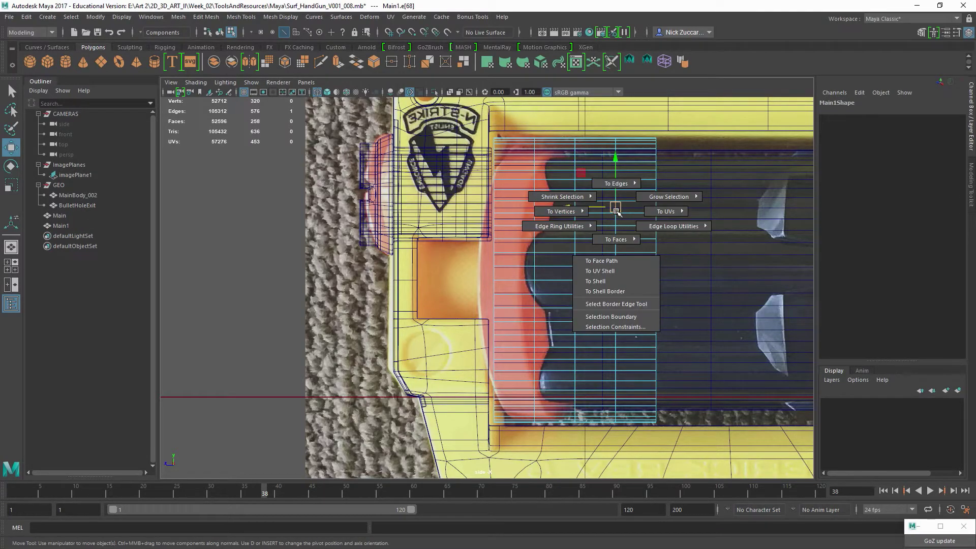
mouse_move(616, 211)
ctrl+right_down()
mouse_move(670, 226)
mouse_move(703, 217)
ctrl+right_up()
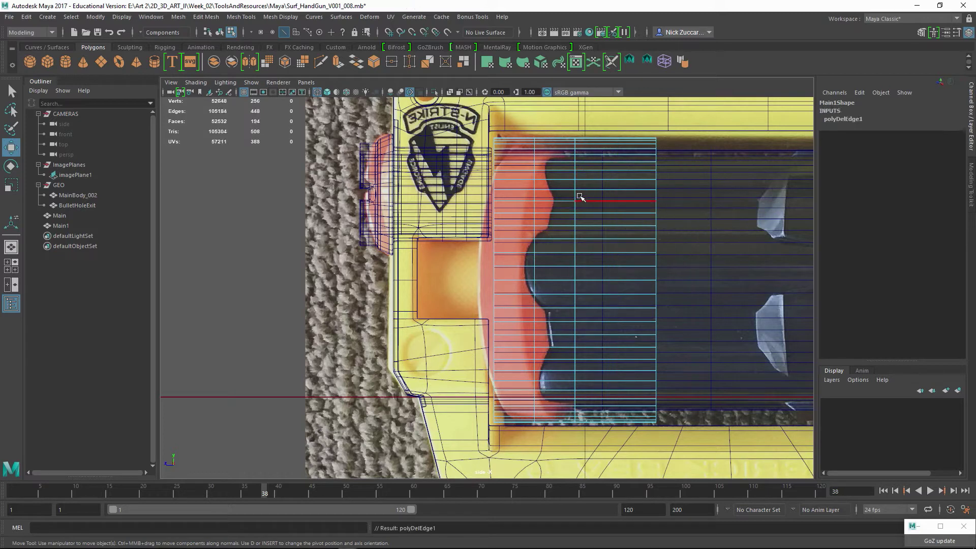
click(577, 196)
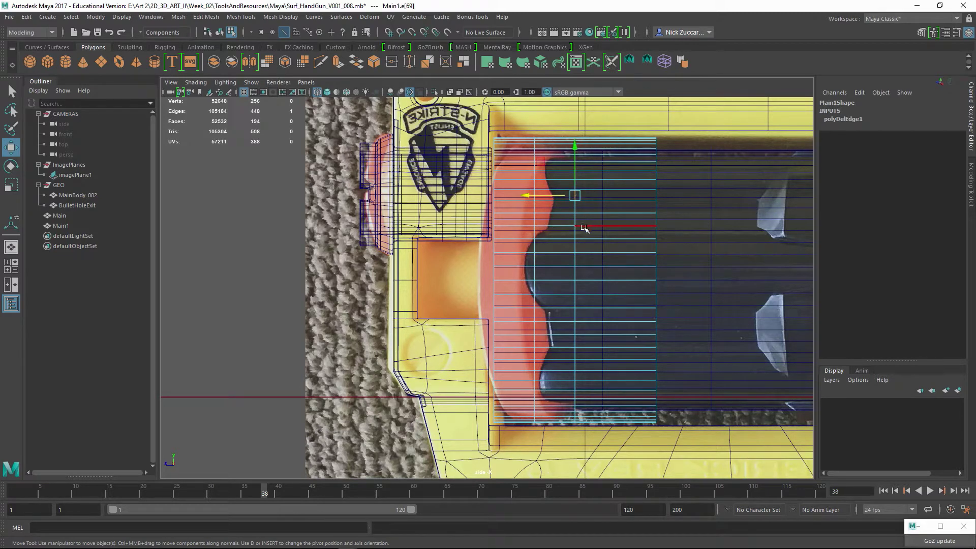
key(g)
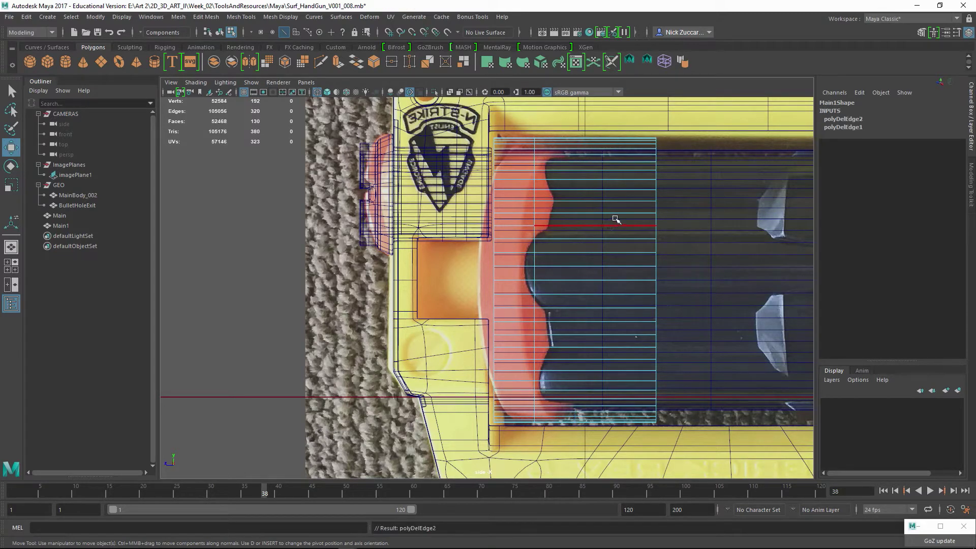
- Select the rear ring of vertices on the short cylinder and move it forward to just behind the orange band's scalloped edge
right_click(656, 209)
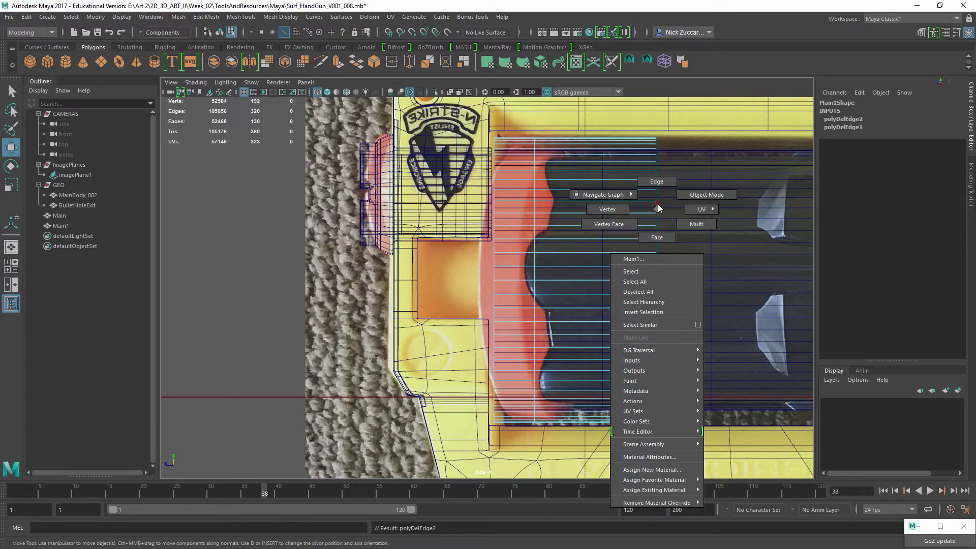
right_drag(658, 209, 608, 209)
drag(629, 134, 698, 428)
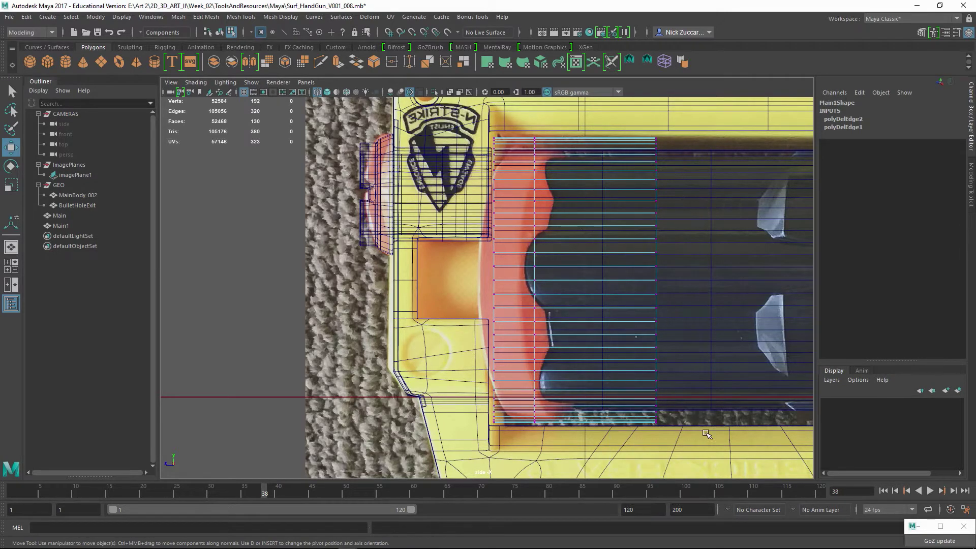
drag(608, 282, 523, 279)
- Scale the short cylinder's rear vertex ring inward to taper it toward the Main cylinder, and check it against the side reference
key(space)
alt+drag(704, 195, 568, 192)
alt+right_drag(568, 191, 651, 200)
alt+drag(652, 200, 655, 256)
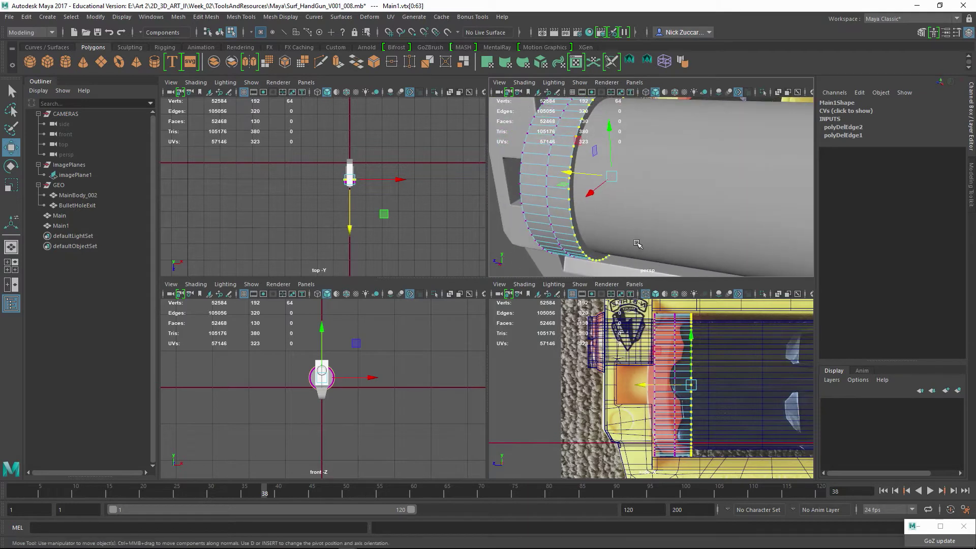
key(r)
drag(612, 176, 625, 231)
alt+right_drag(625, 231, 624, 207)
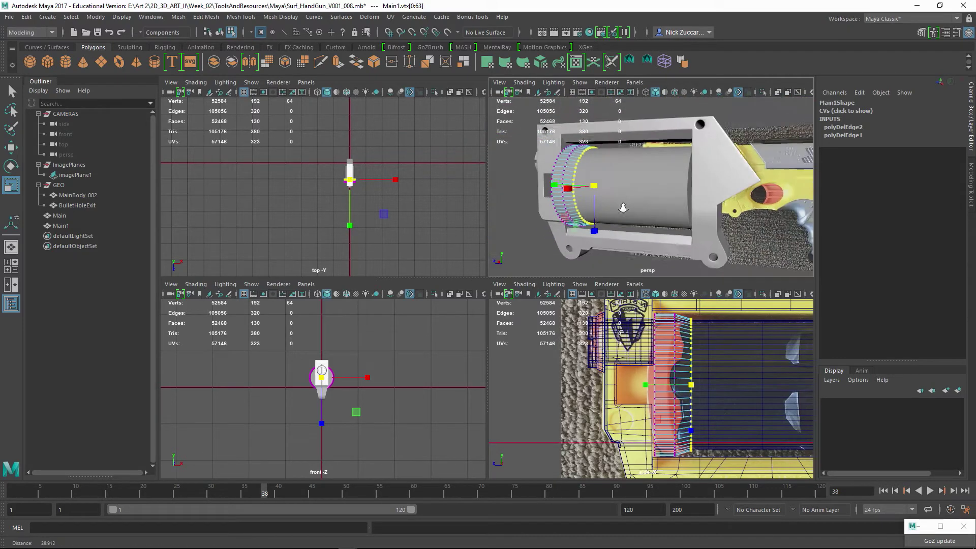
alt+drag(623, 207, 616, 231)
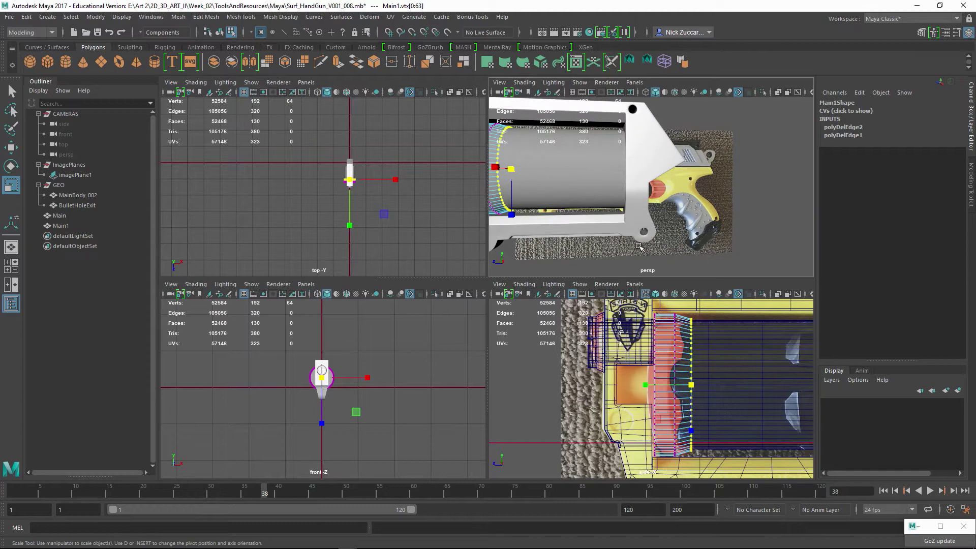
key(space)
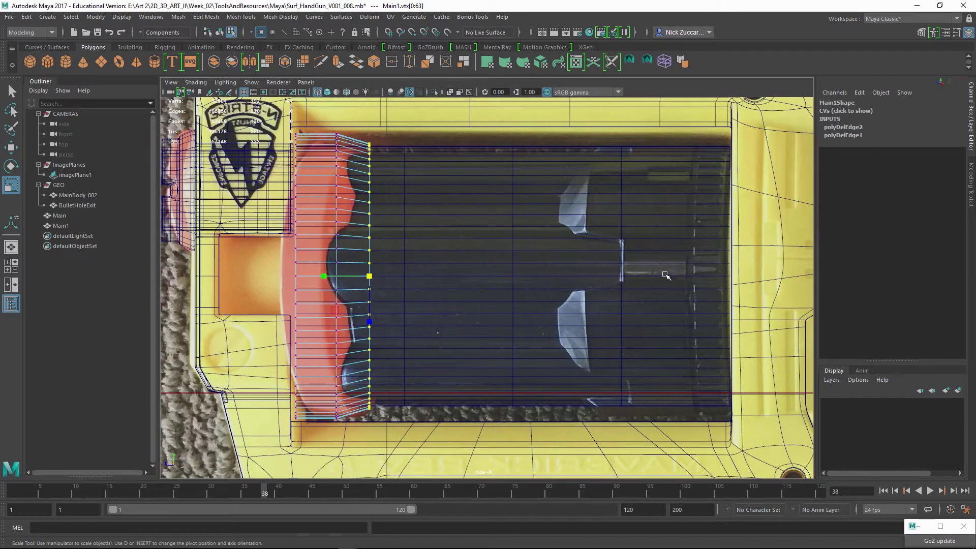
- Move Main's front-end vertex loop back to the rear edge of the tapered front ring, at about 10.4 in Z
click(623, 238)
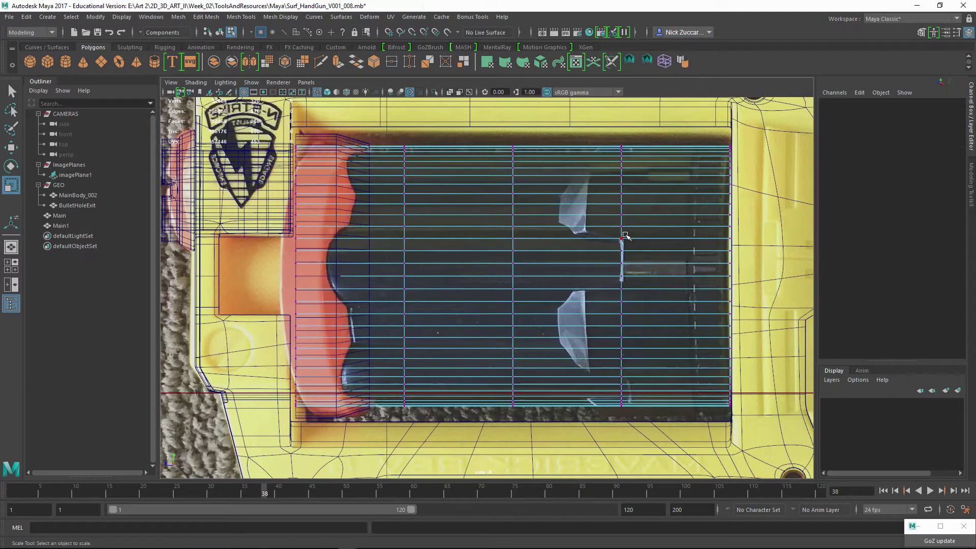
drag(274, 132, 333, 426)
key(w)
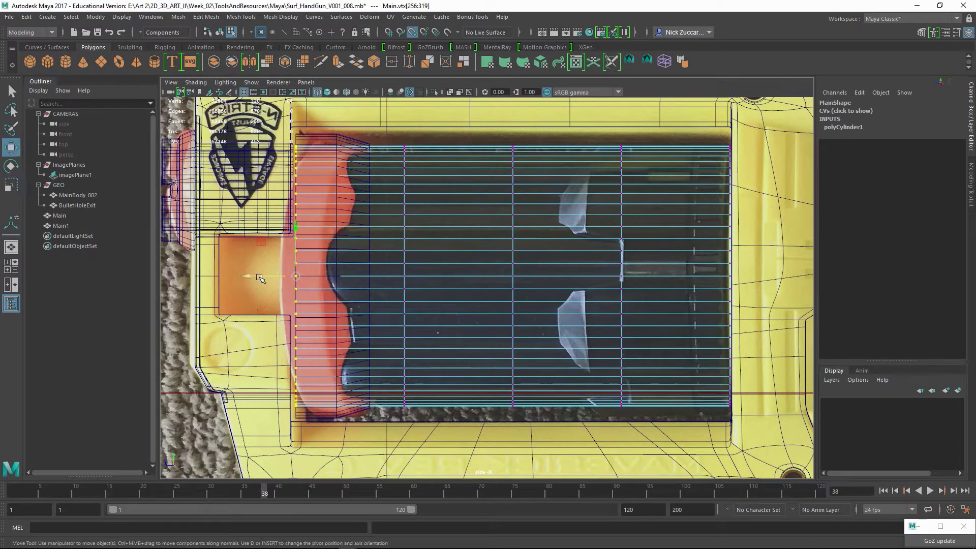
drag(260, 278, 370, 279)
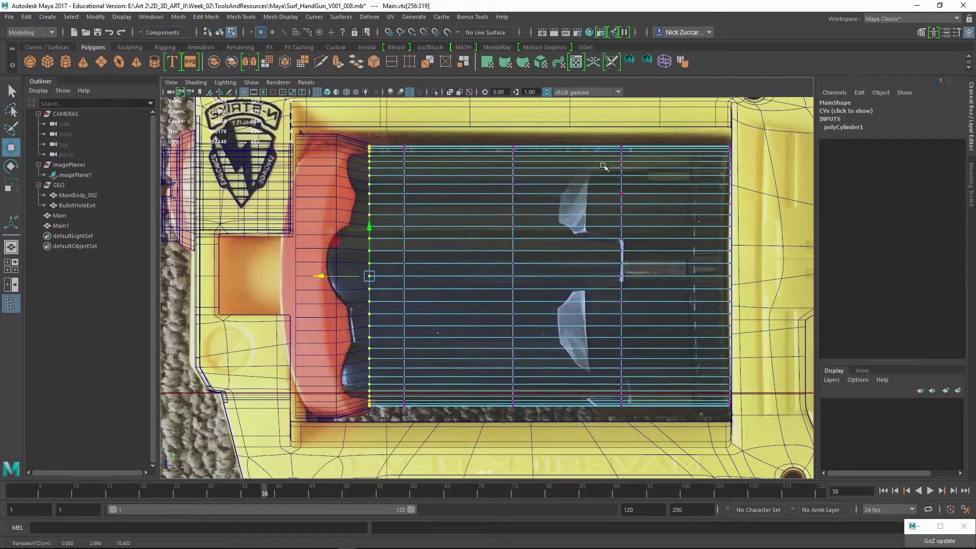
- Move Main's rearmost inner vertex loop to the reference groove at about Z 2.96 and its middle loop to the notch at about Z 4.55
drag(595, 139, 636, 420)
drag(583, 277, 654, 283)
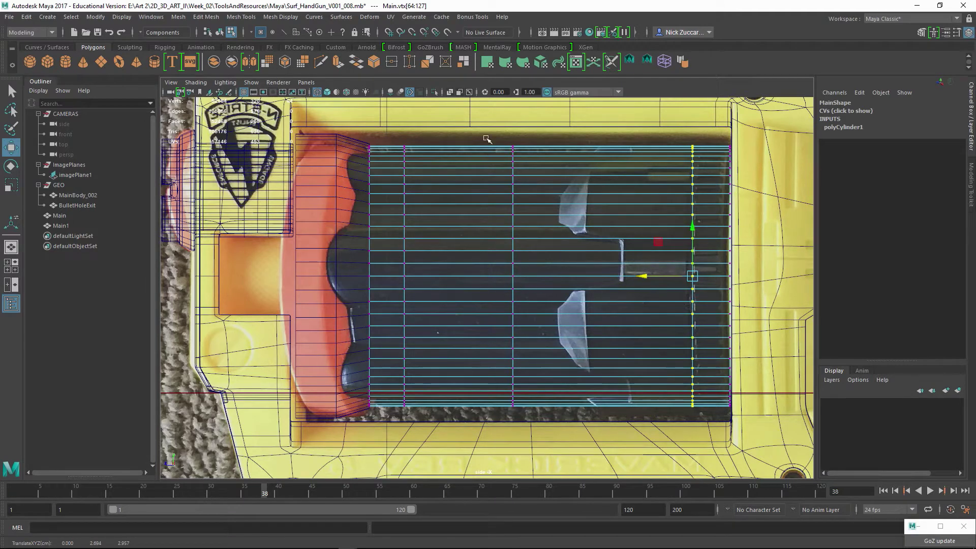
drag(486, 139, 543, 407)
drag(464, 277, 578, 286)
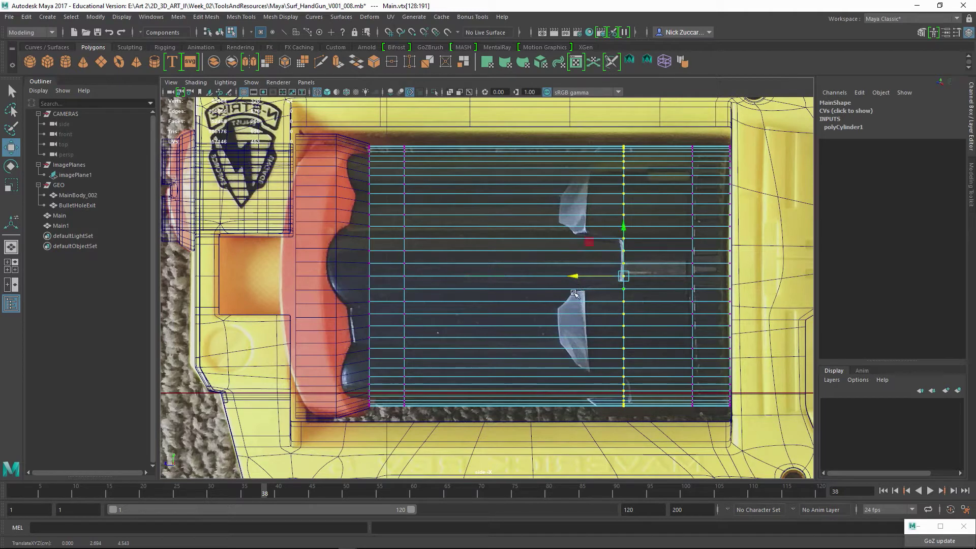
- Split Main's lengthwise edge ring with a new loop and set its weight to 0.18, matching the rear edge of the reference's light highlights
key(F8)
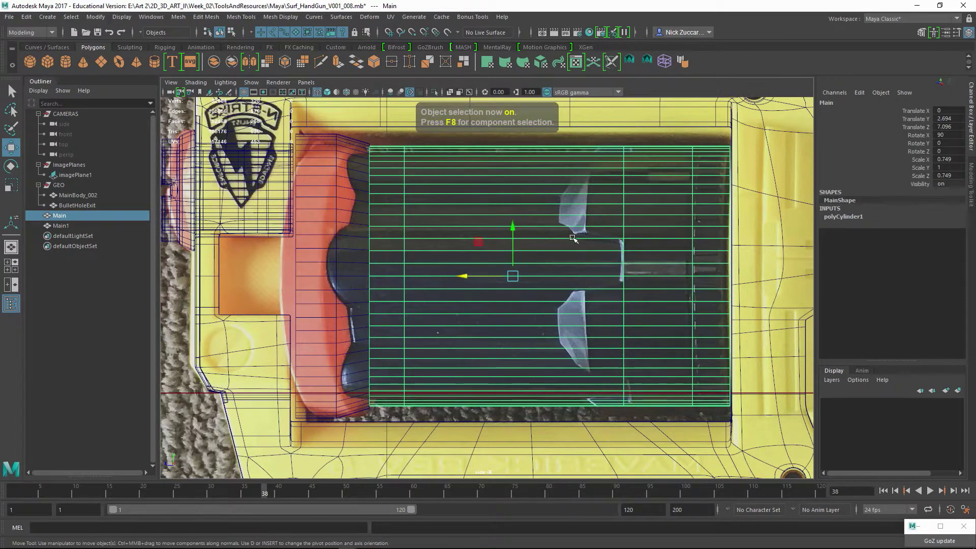
key(F10)
click(574, 226)
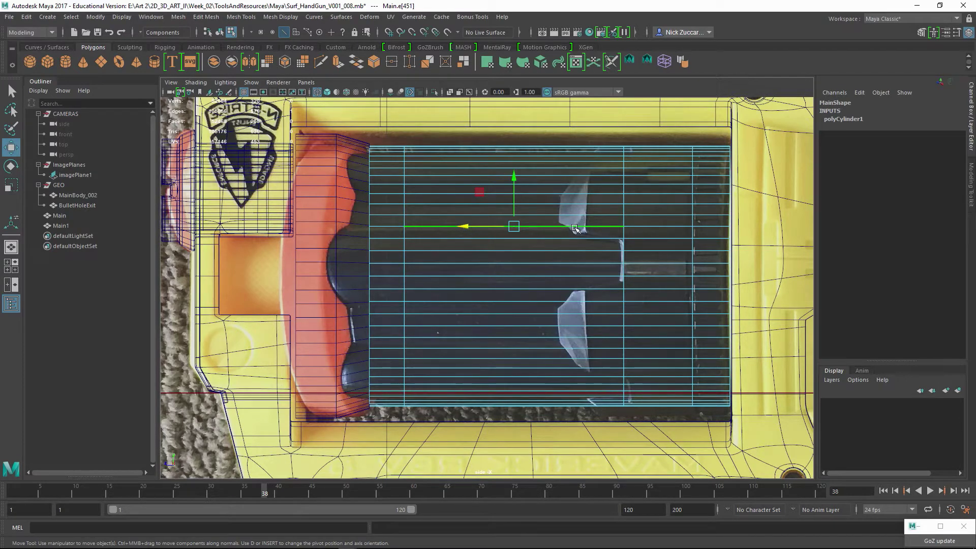
ctrl+right_click(575, 228)
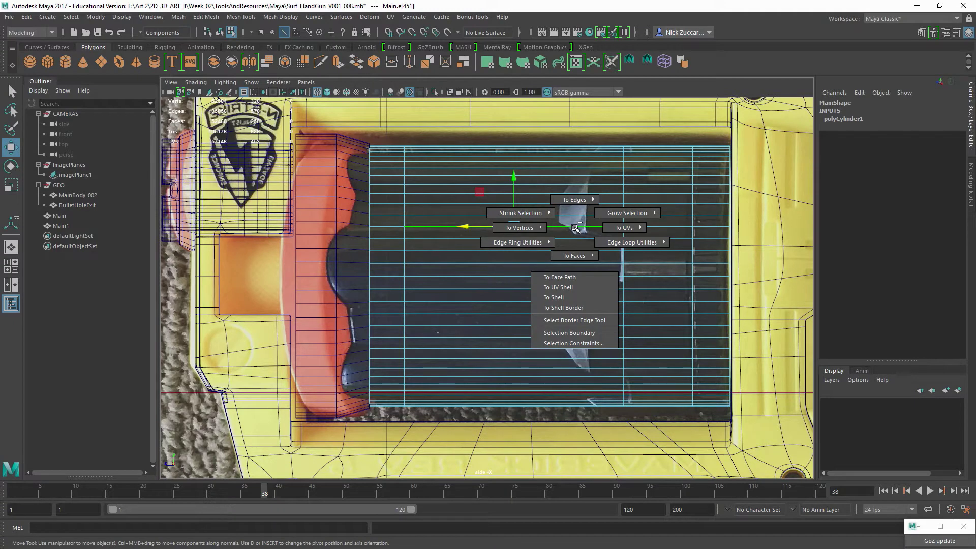
mouse_move(570, 237)
shift+right_down()
mouse_move(538, 248)
mouse_move(578, 228)
mouse_move(552, 243)
mouse_move(579, 253)
shift+right_up()
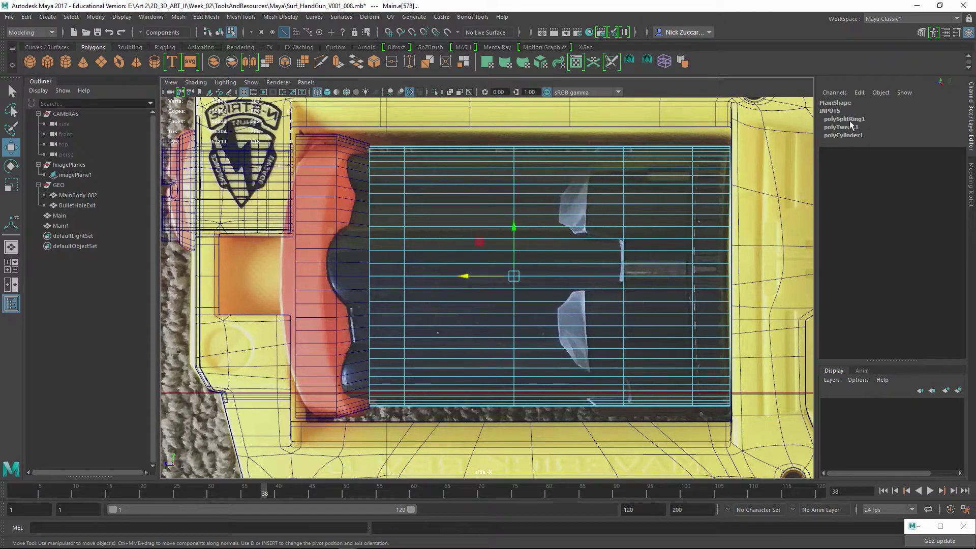
click(844, 119)
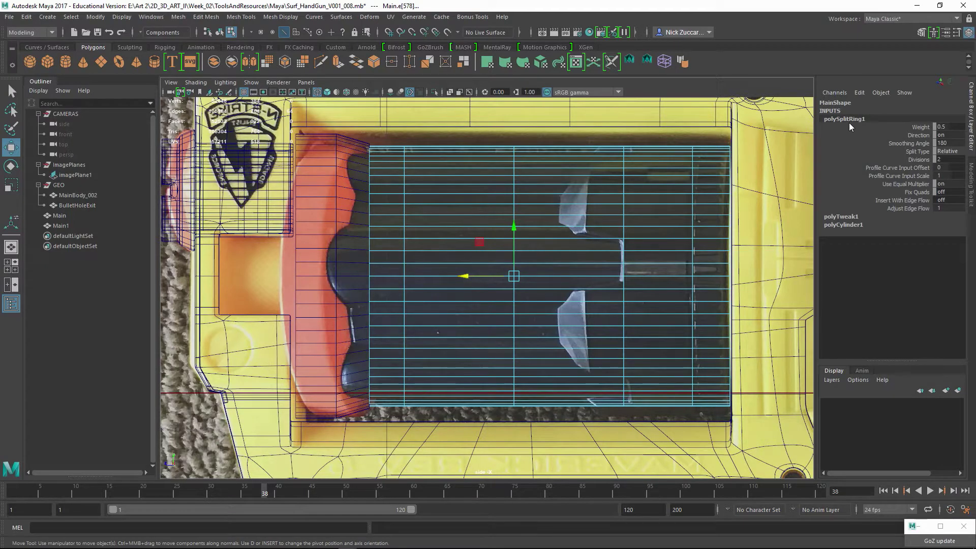
click(920, 128)
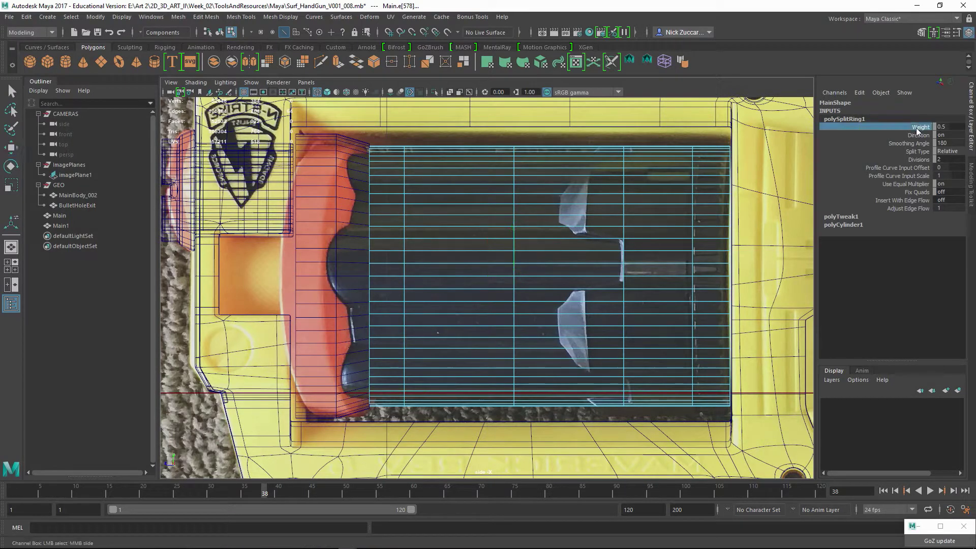
middle_drag(642, 250, 614, 234)
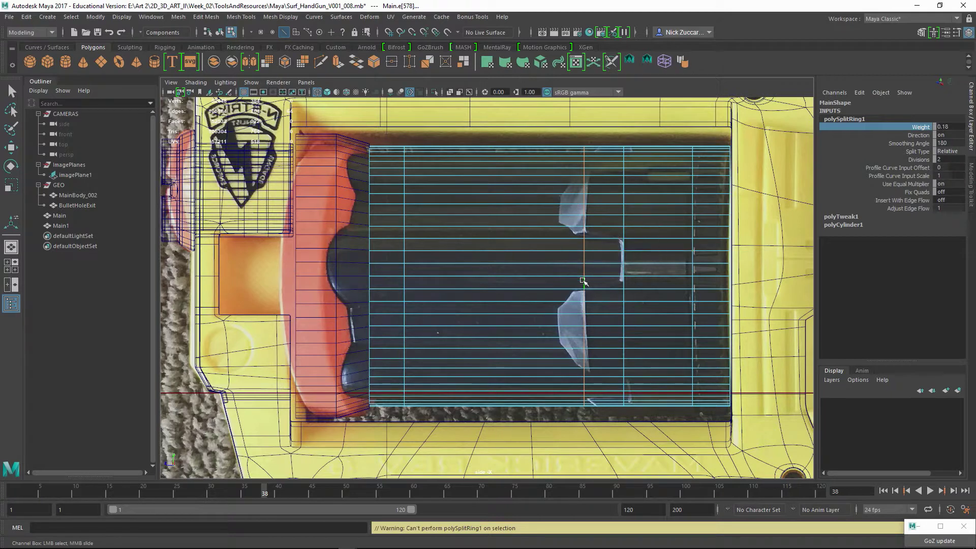
- Insert edge loops on Main at the front edge of the reference highlights and just beside the loop at the rear groove
key(F8)
key(w)
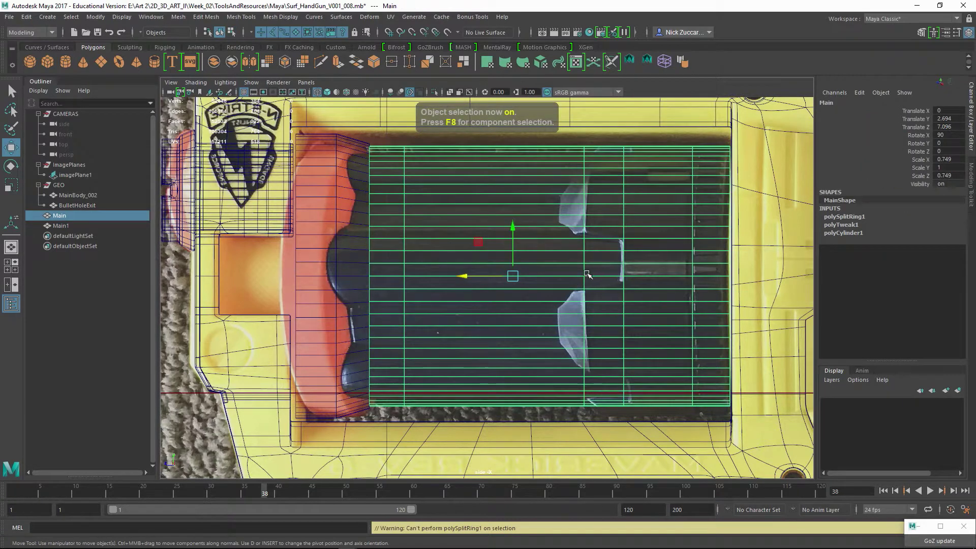
shift+right_click(583, 270)
shift+right_drag(582, 268, 538, 282)
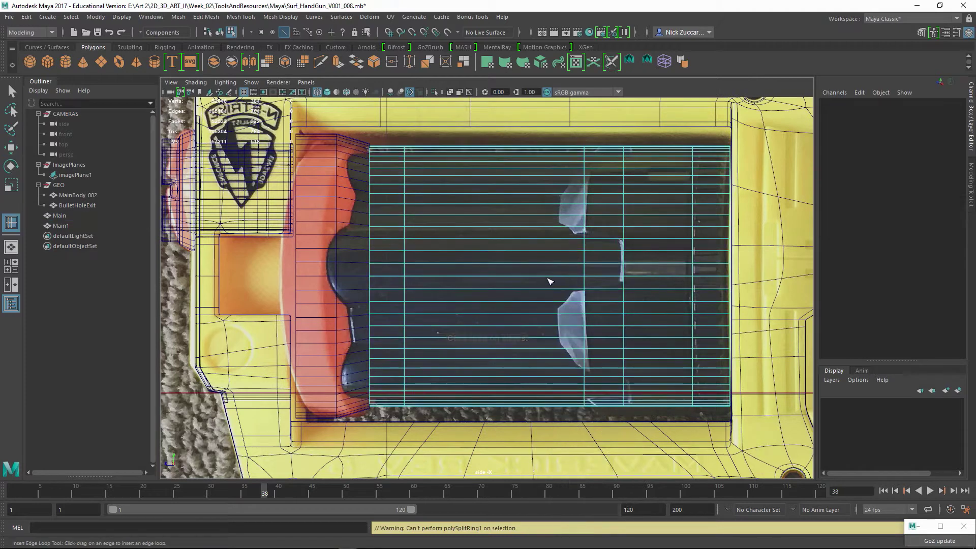
click(558, 242)
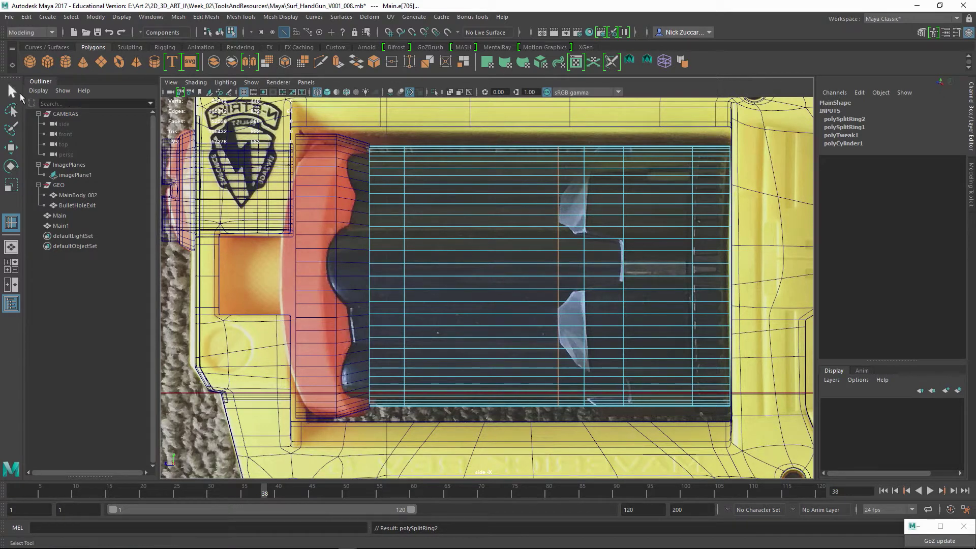
drag(685, 209, 663, 246)
- Select the narrow ring of faces between Main's two closely spaced rear edge loops in the perspective view
key(space)
key(space)
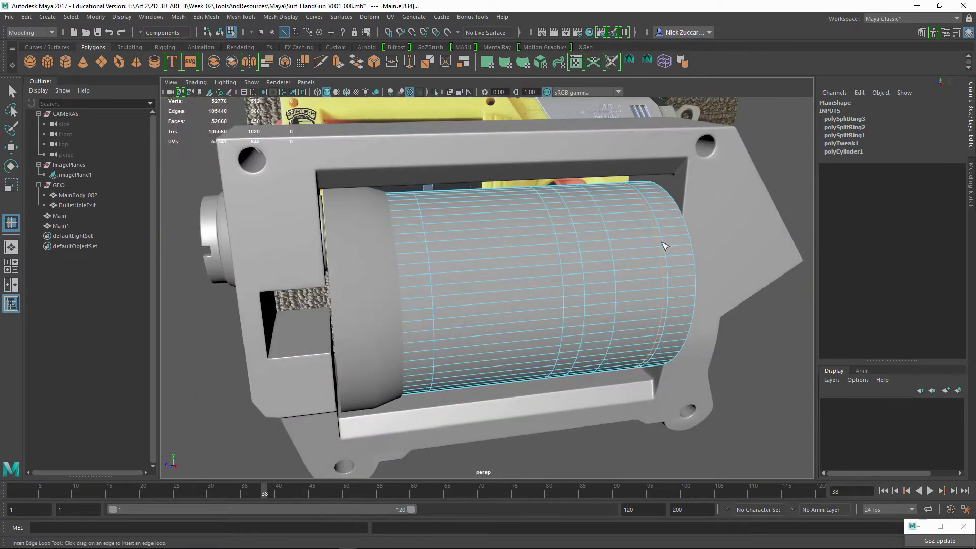
key(F10)
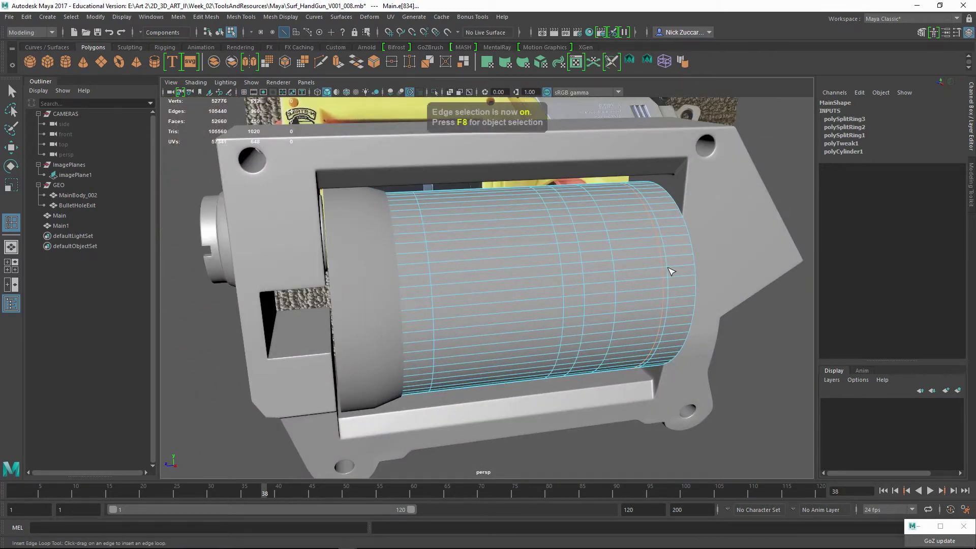
key(q)
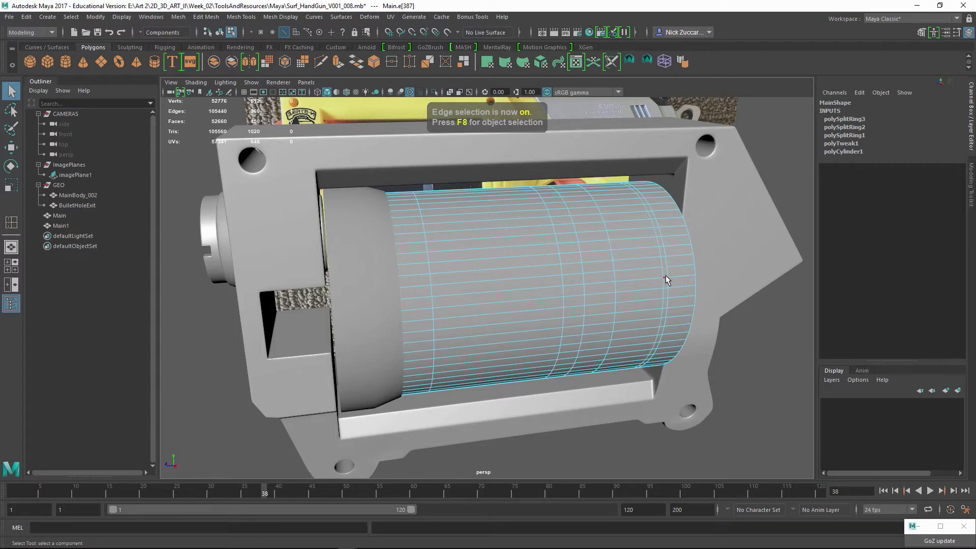
scroll(666, 280, up, 8)
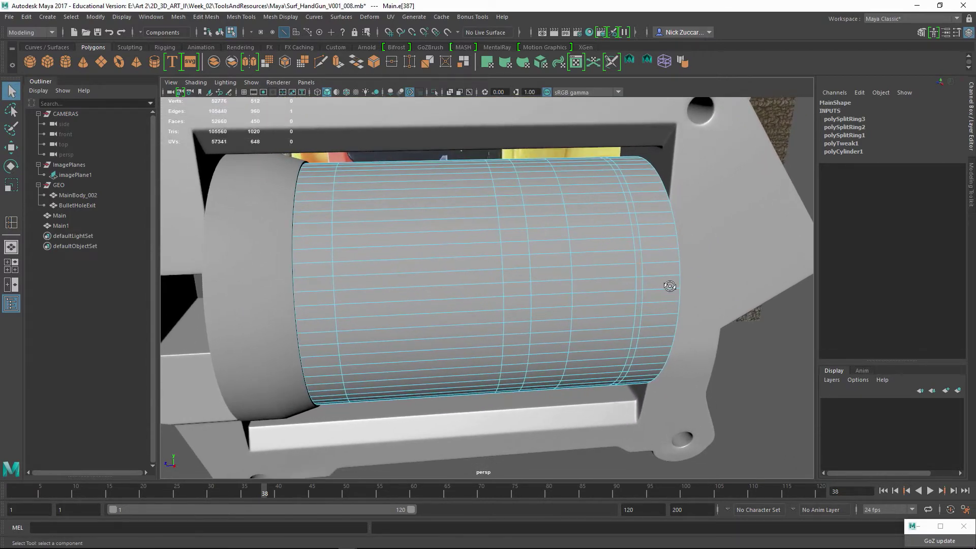
alt+drag(670, 286, 672, 288)
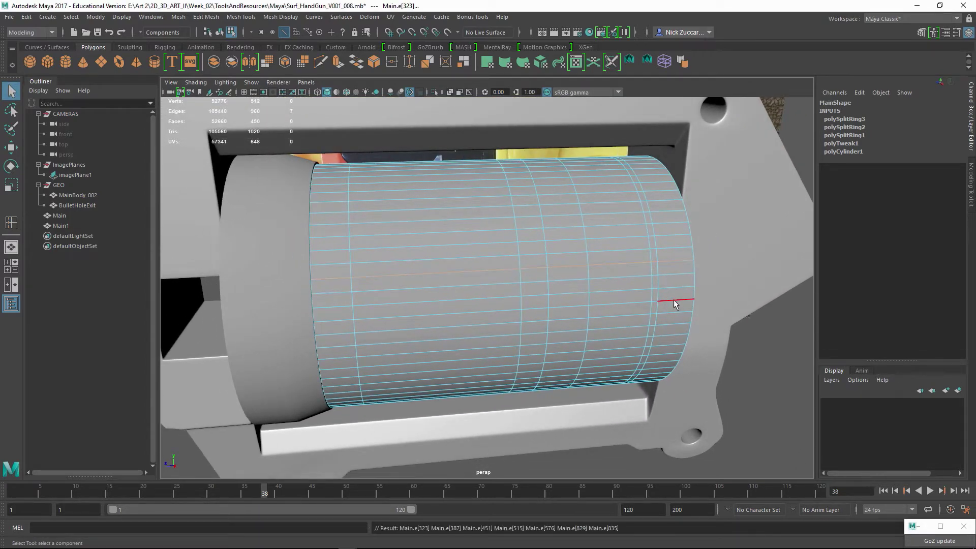
double_click(661, 272)
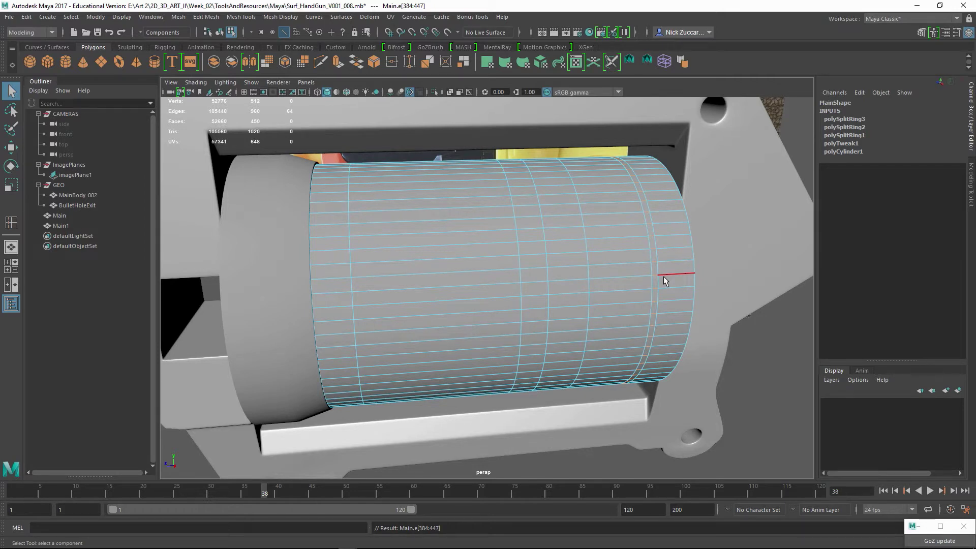
key(ctrl+F11)
alt+drag(677, 278, 659, 273)
alt+right_drag(635, 235, 562, 228)
mouse_move(562, 229)
alt+mouse_down()
mouse_move(560, 244)
mouse_move(544, 235)
alt+mouse_up()
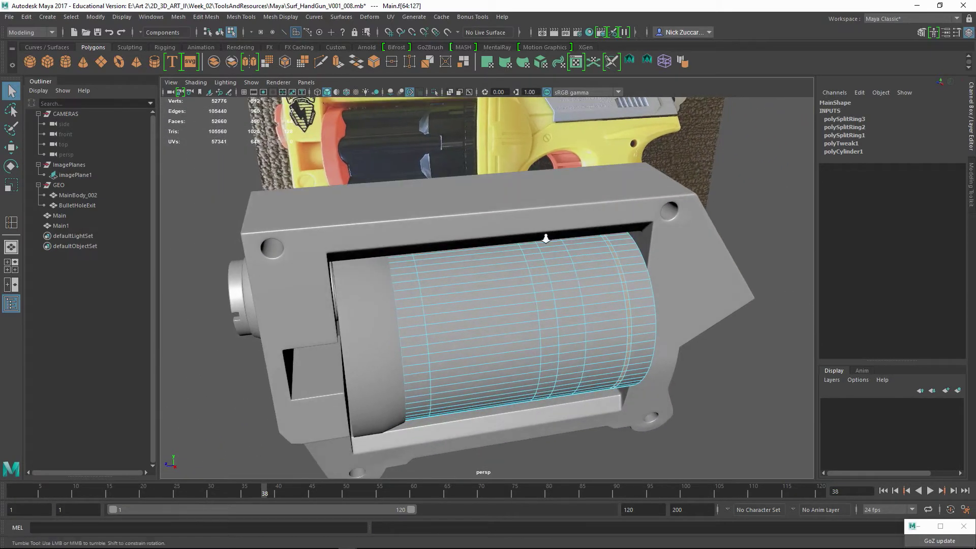
- Extrude the narrow face ring inward to cut a thin groove around Main's rear section
alt+right_drag(545, 236, 676, 319)
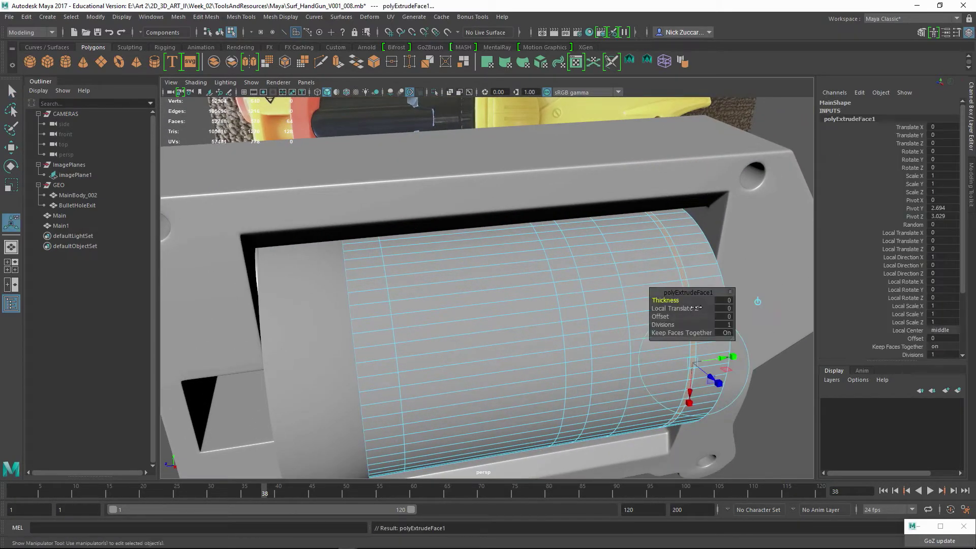
alt+middle_drag(712, 314, 614, 284)
drag(673, 301, 503, 213)
click(584, 391)
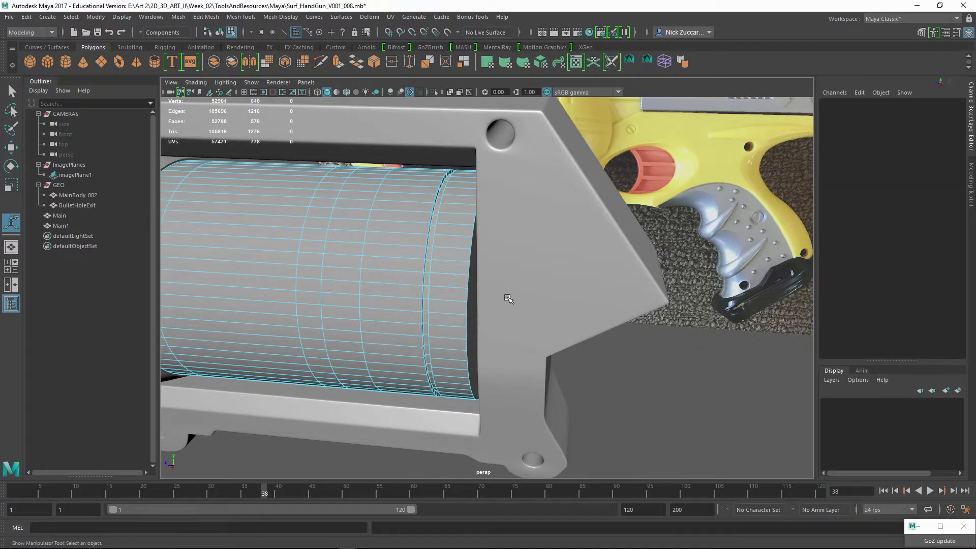
- Save the scene as the incremental version Surf_HandGun_V001_009 and compare the drum with the reference photo
alt+drag(509, 300, 635, 312)
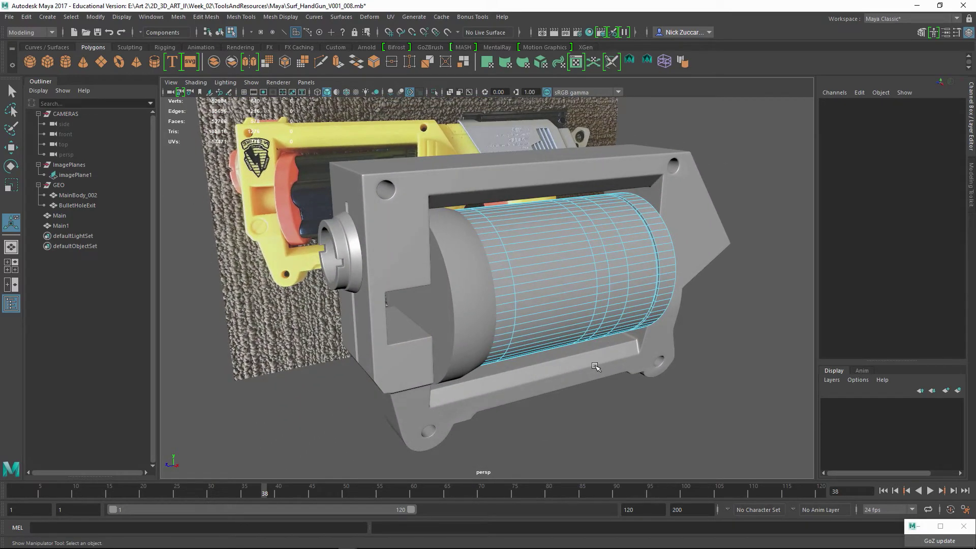
key(ctrl+alt+s)
alt+drag(534, 359, 466, 301)
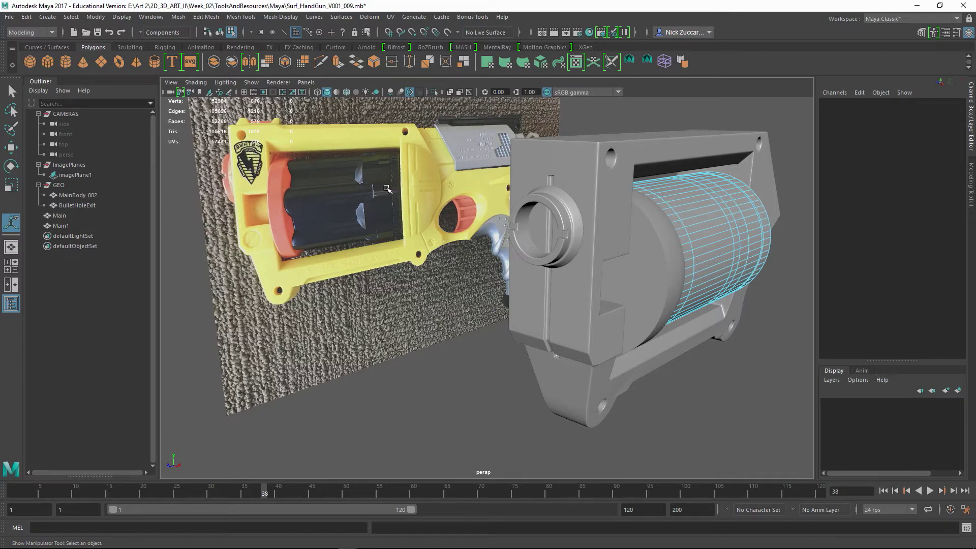
alt+drag(407, 200, 495, 238)
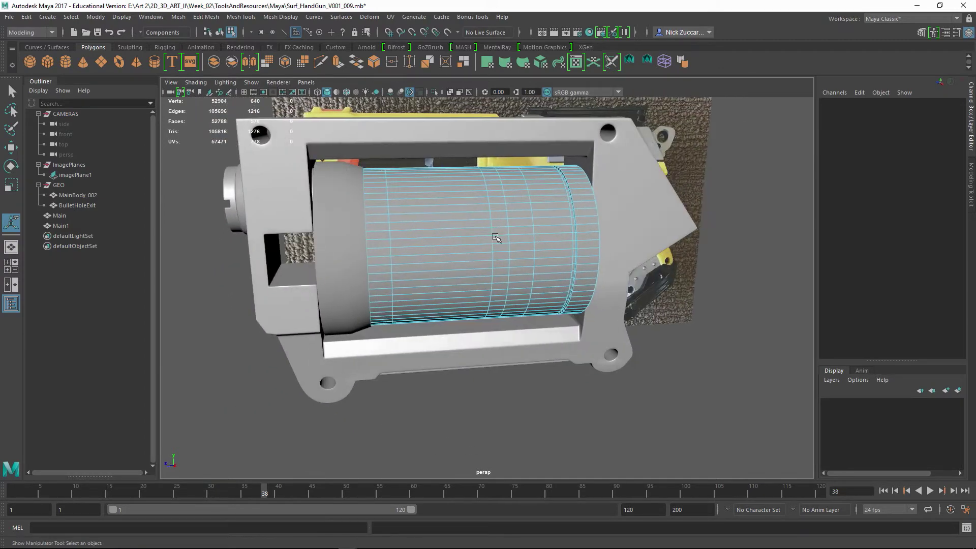
- Select Main's three front vertex loops in the side view and scale them inward radially, preserving their spacing along the drum's length
key(q)
key(F9)
key(space)
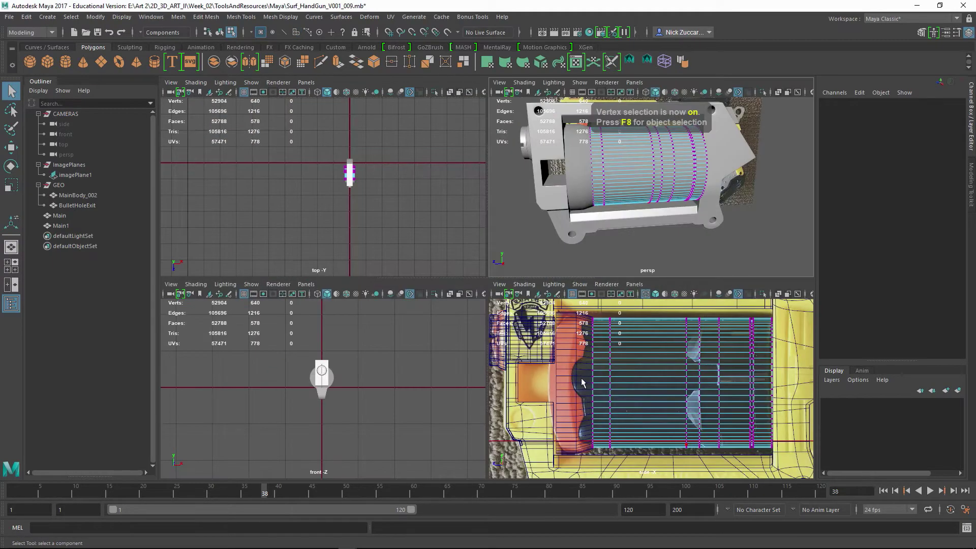
key(space)
scroll(607, 314, down, 2)
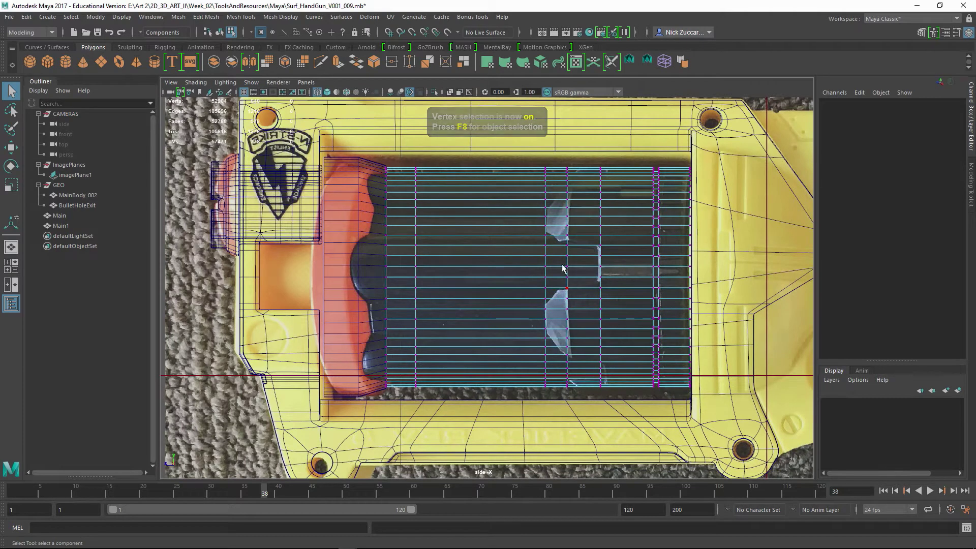
drag(351, 154, 554, 422)
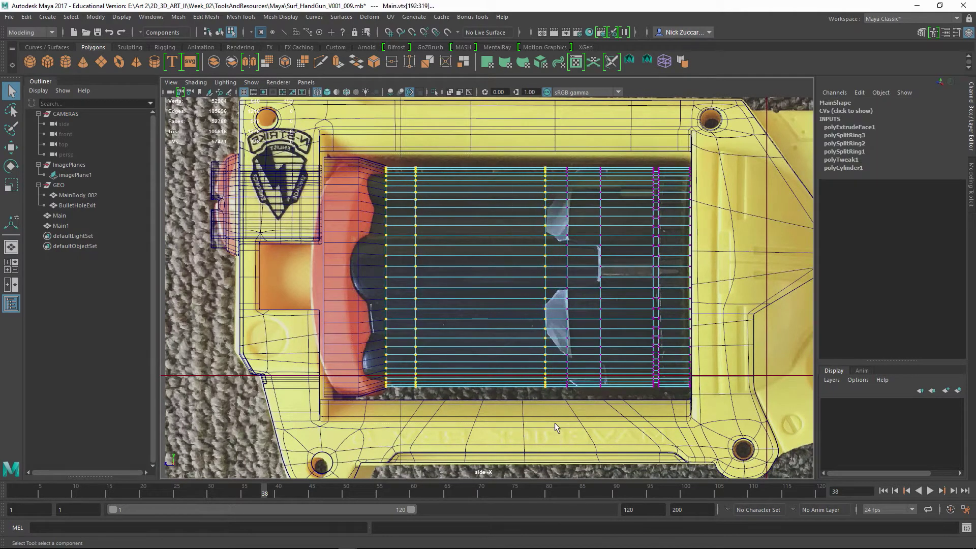
key(r)
drag(466, 277, 436, 277)
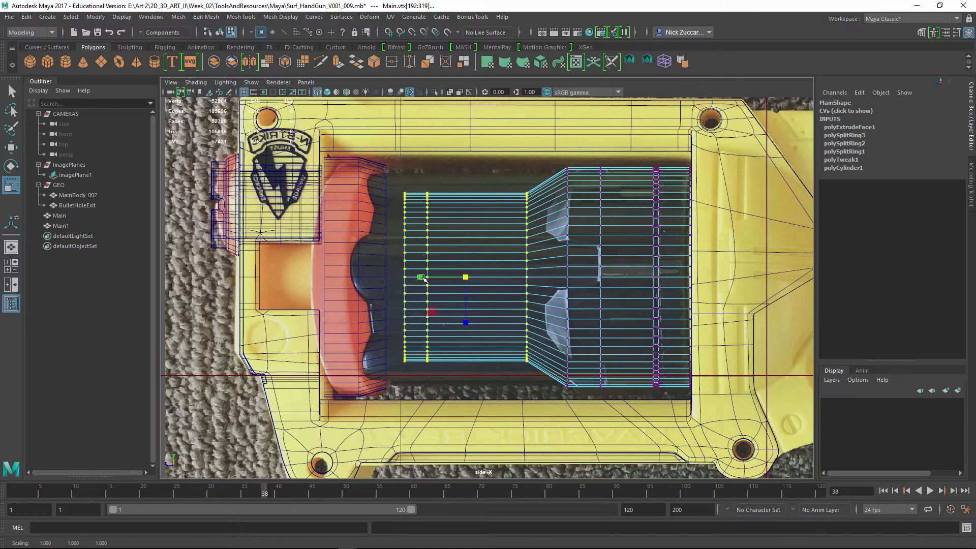
key(ctrl+z)
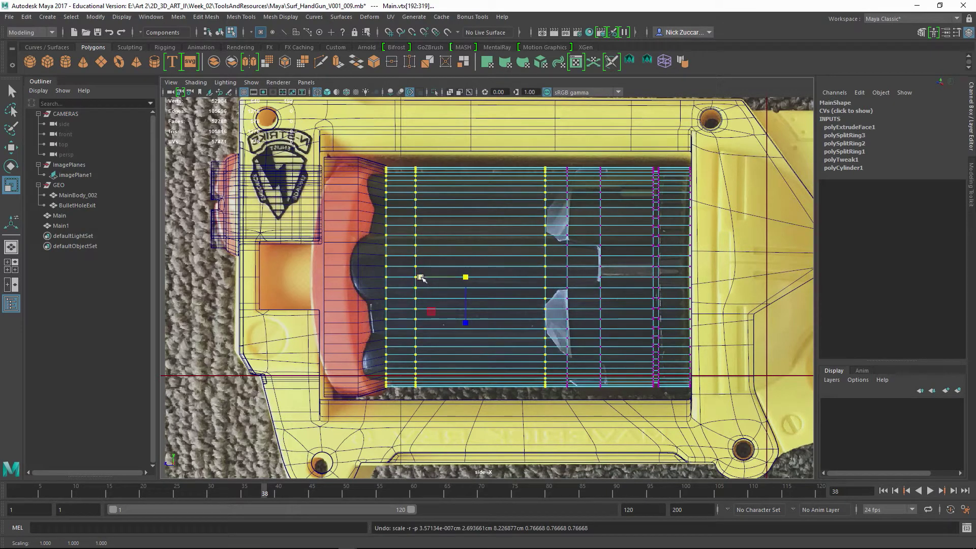
mouse_move(420, 277)
mouse_down()
mouse_move(436, 284)
mouse_move(421, 281)
mouse_up()
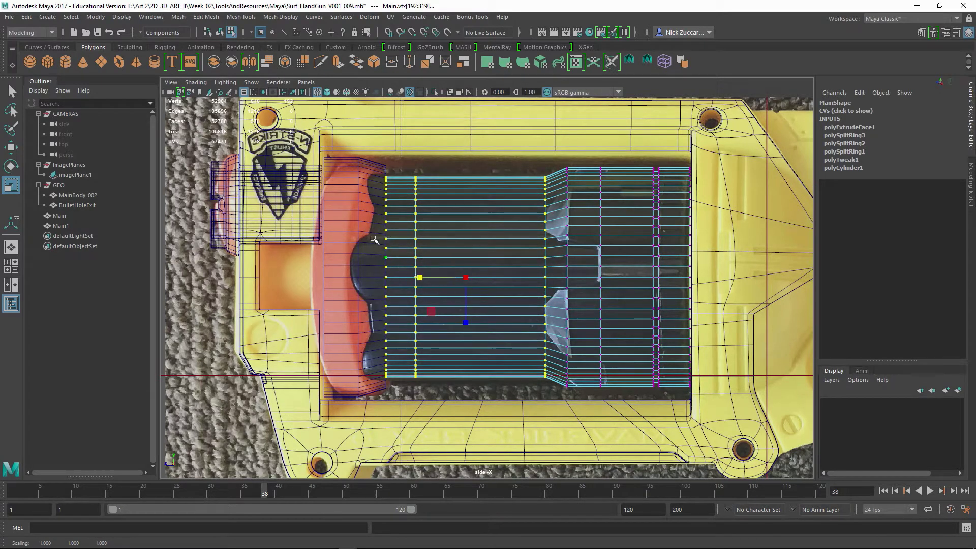
- Select the front ring Main1 and examine it against the narrowed drum body in the perspective view
click(357, 222)
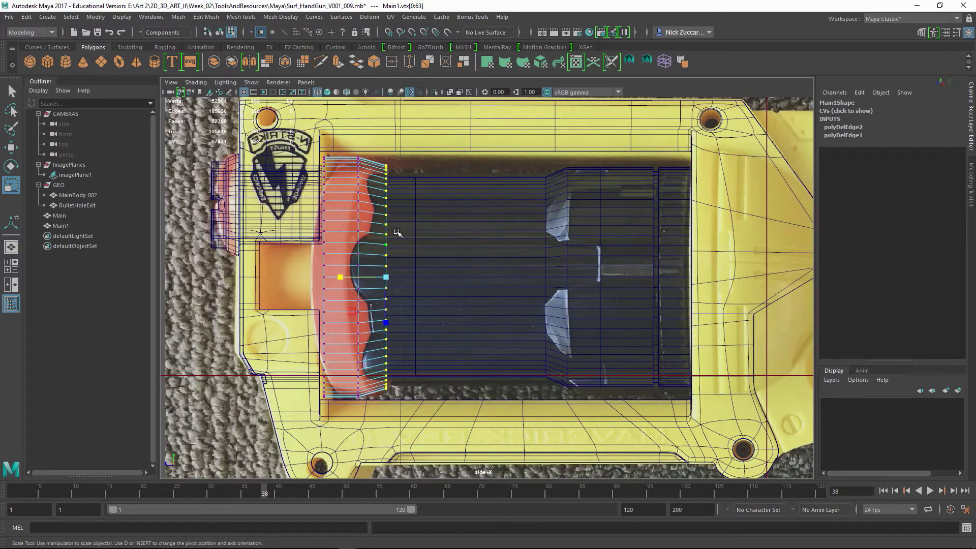
key(space)
key(space)
scroll(601, 250, up, 3)
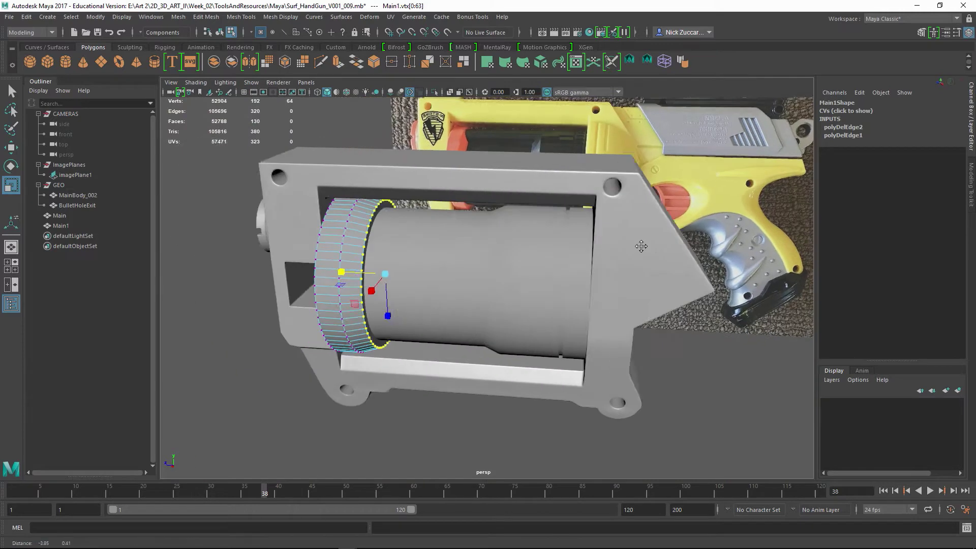
- Select the middle edge loop of the front ring Main1 and harden it
scroll(600, 249, up, 1)
key(F8)
click(285, 226)
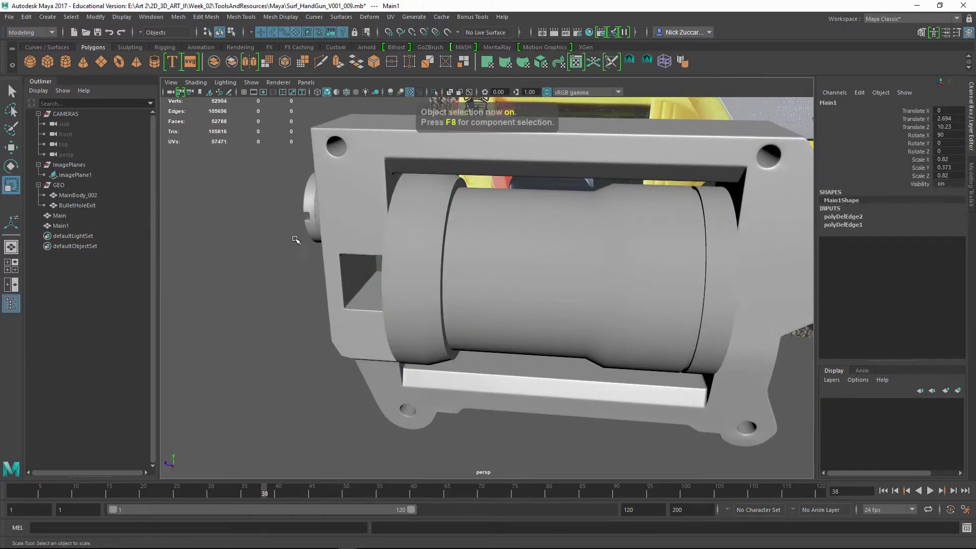
click(432, 254)
key(F10)
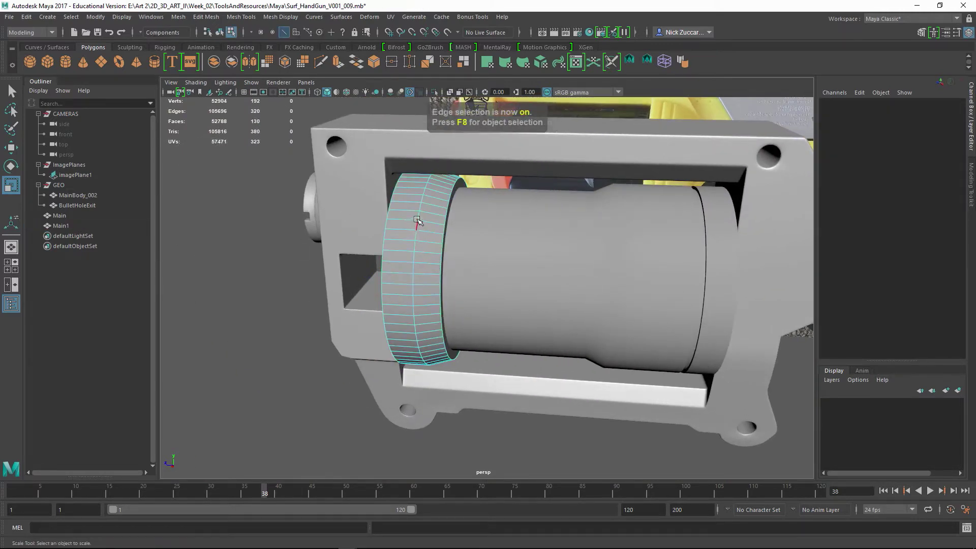
click(418, 215)
double_click(418, 215)
shift+right_click(424, 228)
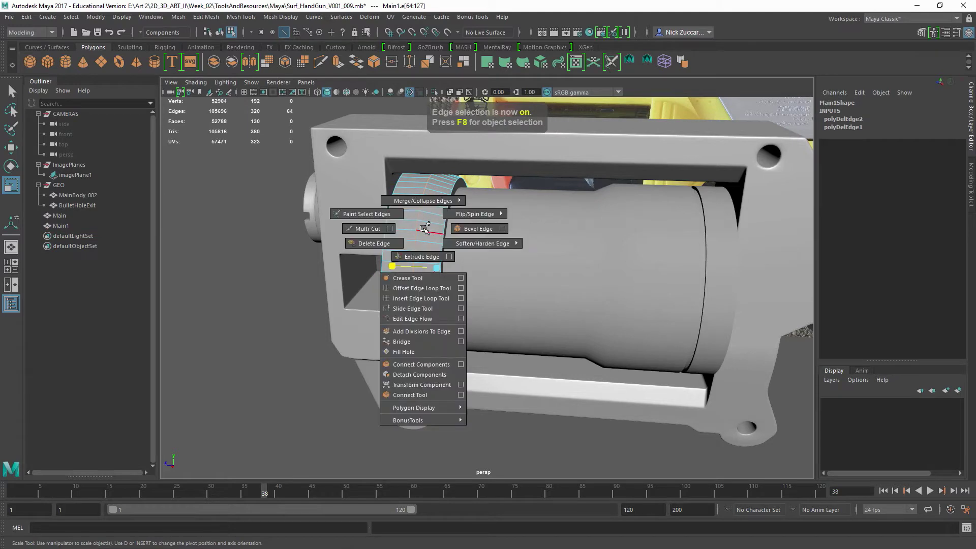
shift+right_drag(423, 229, 510, 254)
key(F8)
alt+drag(470, 270, 458, 285)
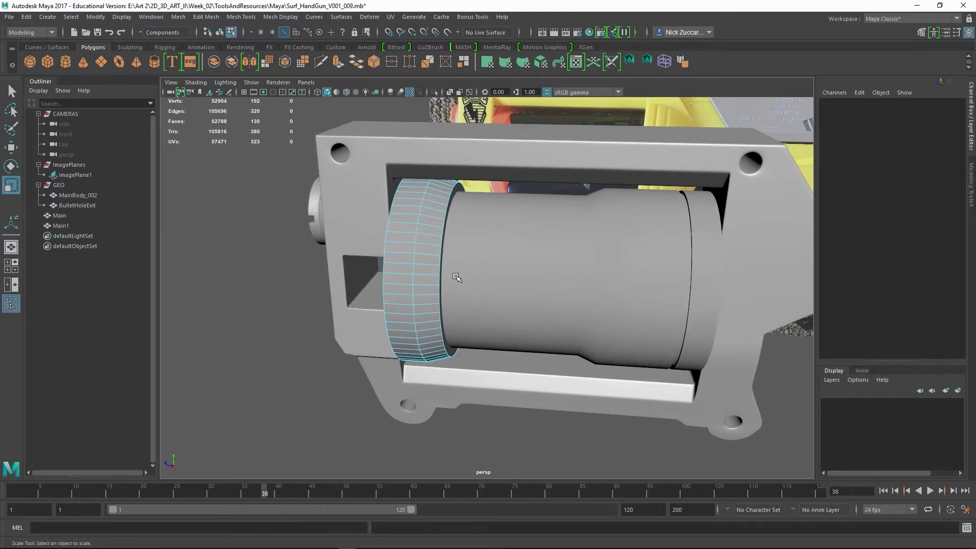
- Assign a Blinn material to the drum body Main and the front ring Main1
click(316, 311)
mouse_move(510, 302)
alt+mouse_down()
mouse_move(349, 302)
mouse_move(514, 303)
mouse_move(506, 297)
alt+mouse_up()
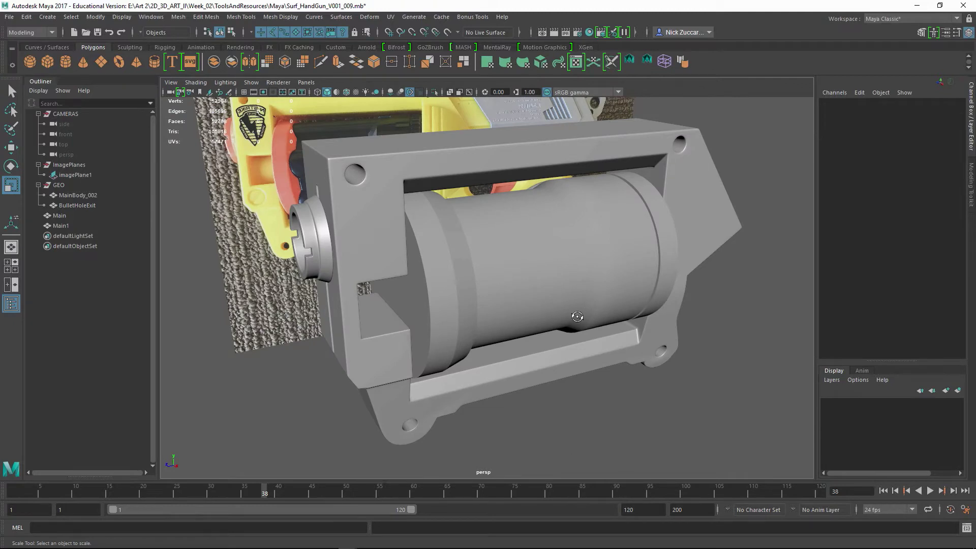
click(505, 296)
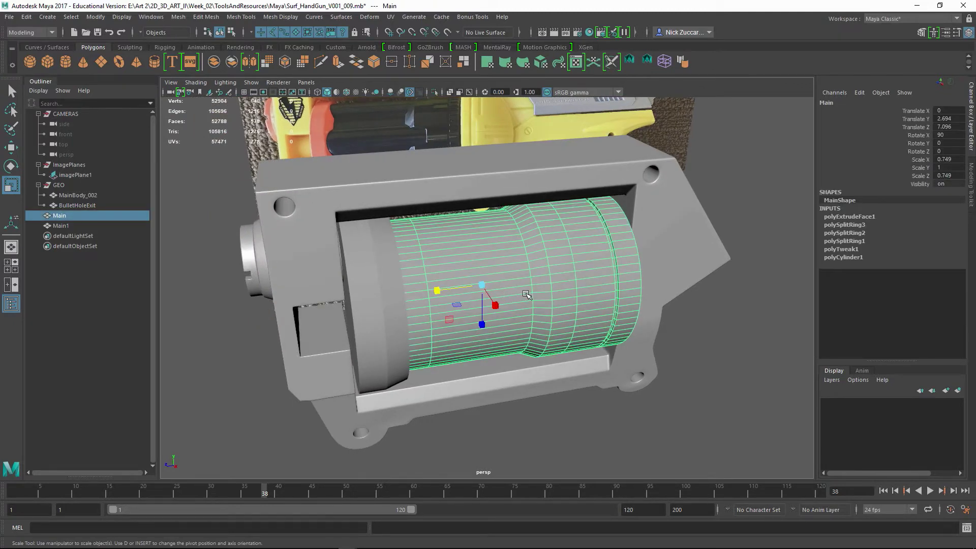
right_drag(526, 295, 590, 526)
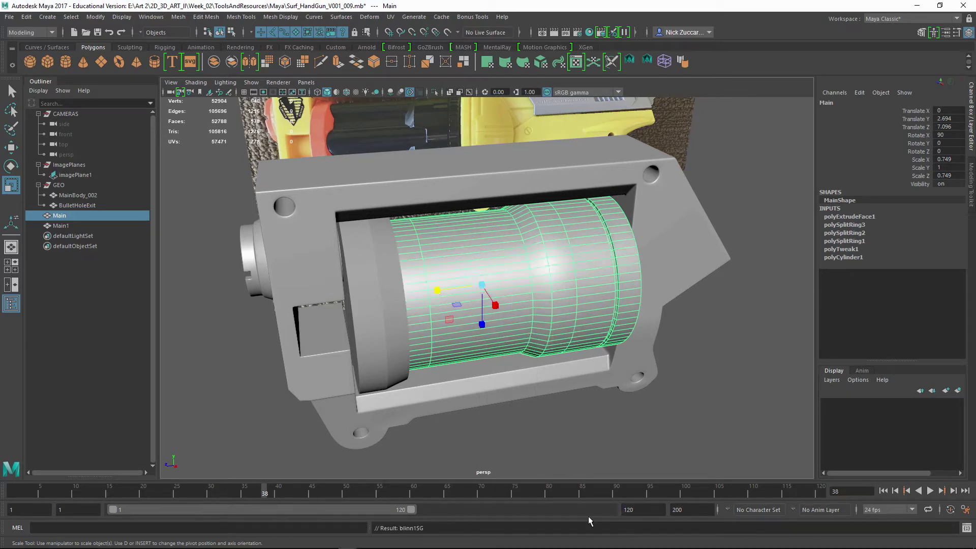
click(415, 296)
click(393, 295)
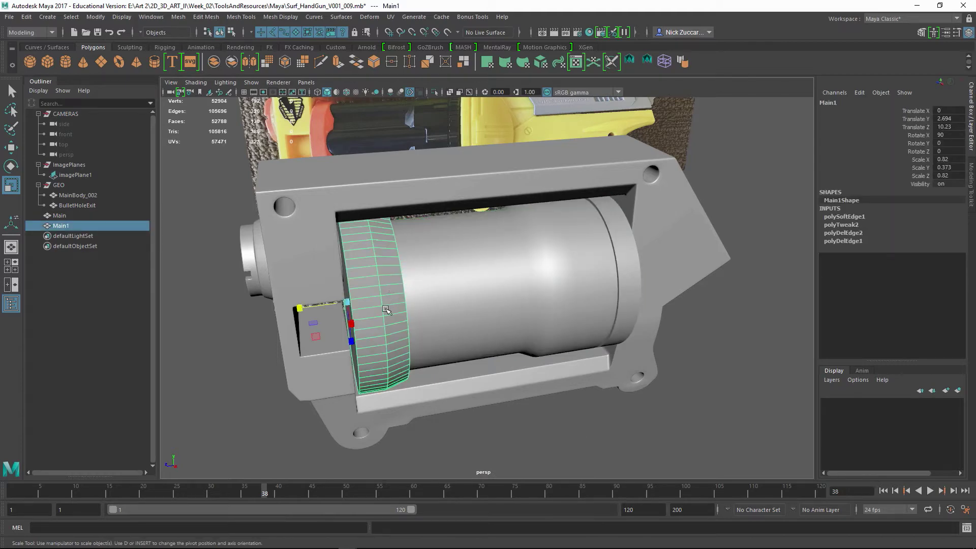
click(711, 414)
alt+drag(715, 414, 662, 407)
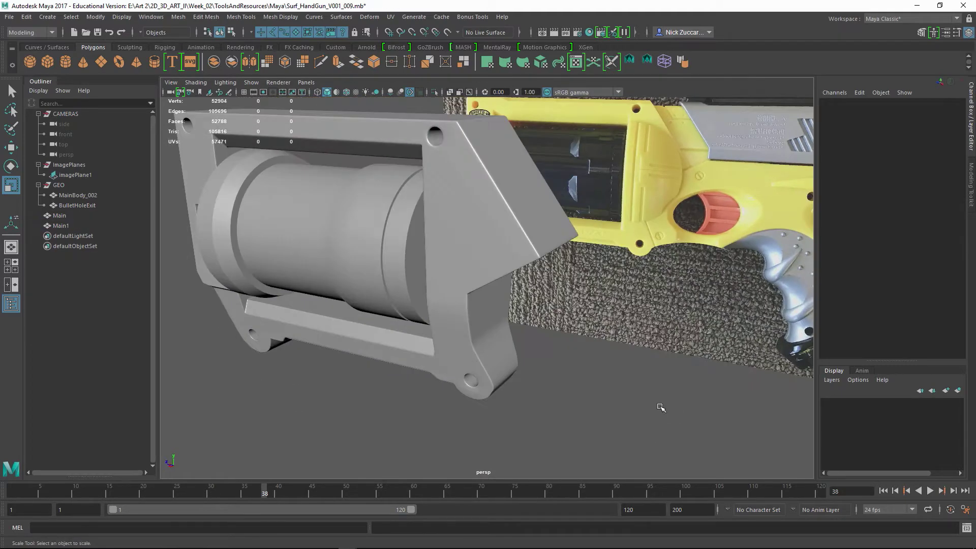
scroll(488, 355, up, 3)
alt+drag(488, 355, 594, 345)
- Apply Soften/Harden Edge to the drum body Main with an angle of 20
click(574, 324)
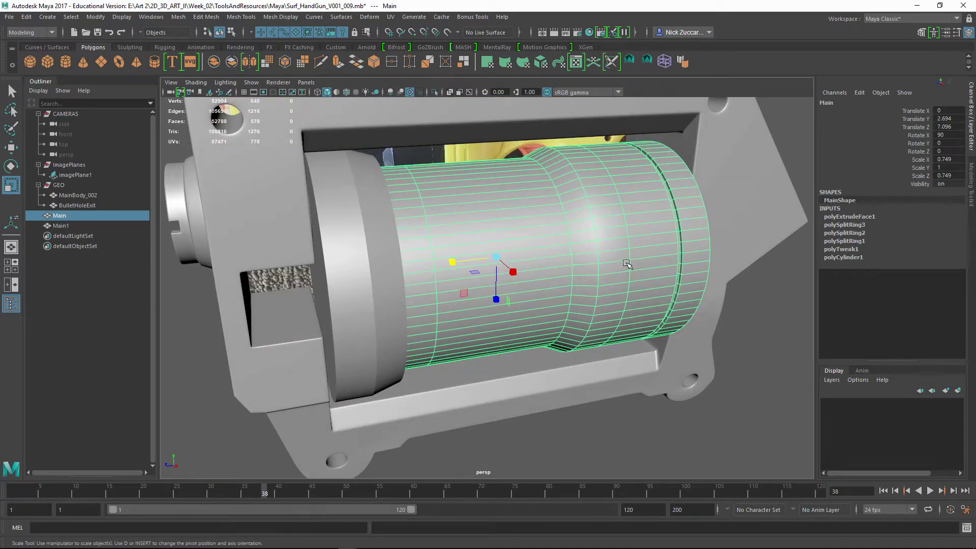
shift+right_click(627, 264)
mouse_move(671, 281)
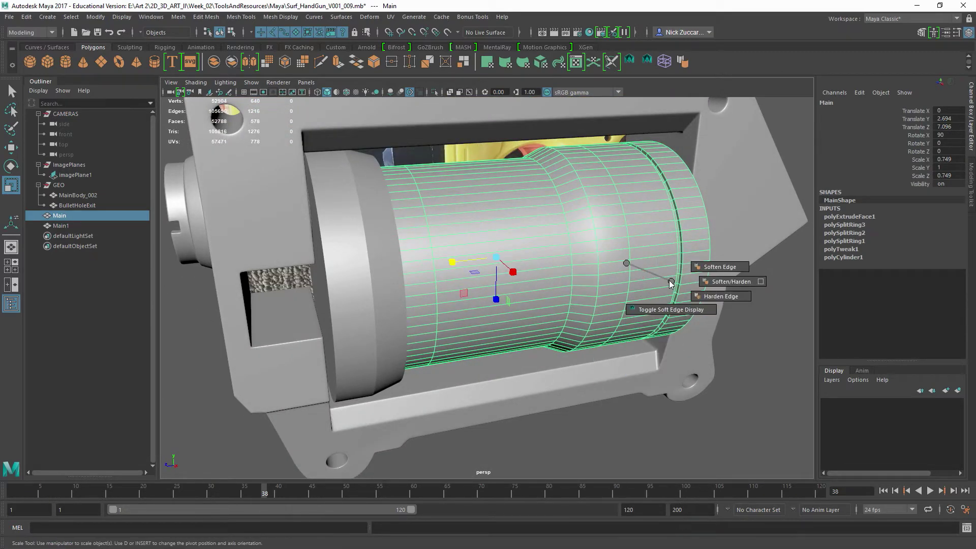
click(761, 282)
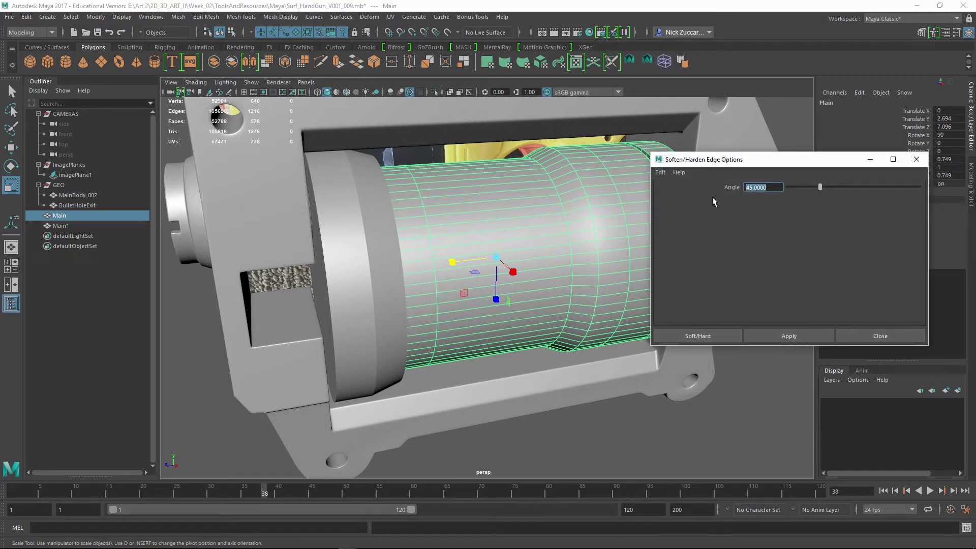
text(20)
click(789, 336)
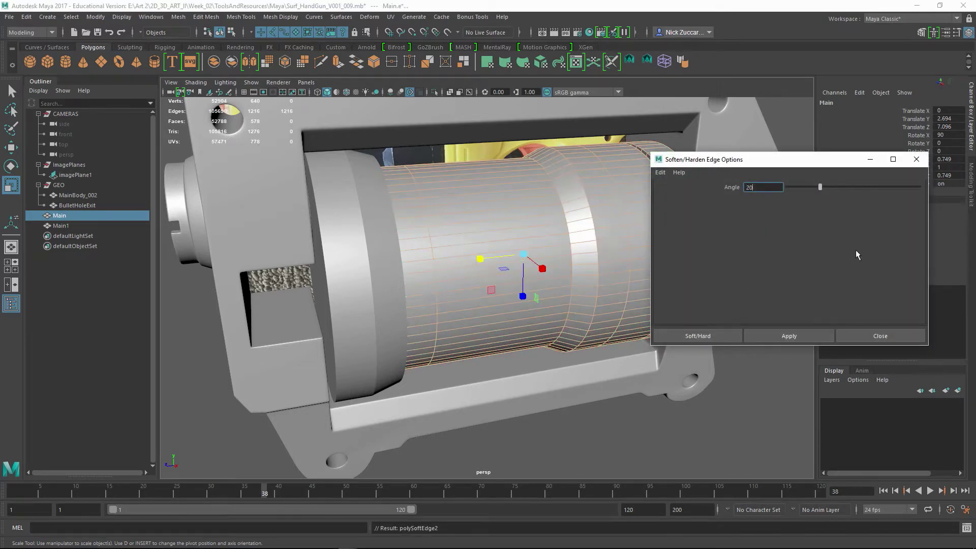
click(917, 159)
click(719, 345)
- Delete the construction history of Main and the front ring Main1
alt+drag(730, 341, 707, 333)
alt+right_drag(743, 331, 457, 305)
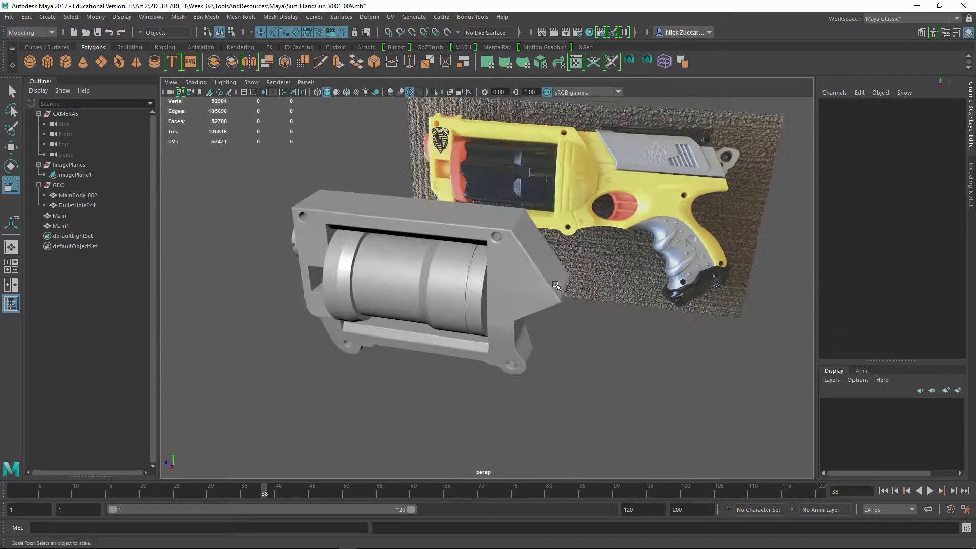
alt+drag(447, 292, 495, 267)
click(506, 273)
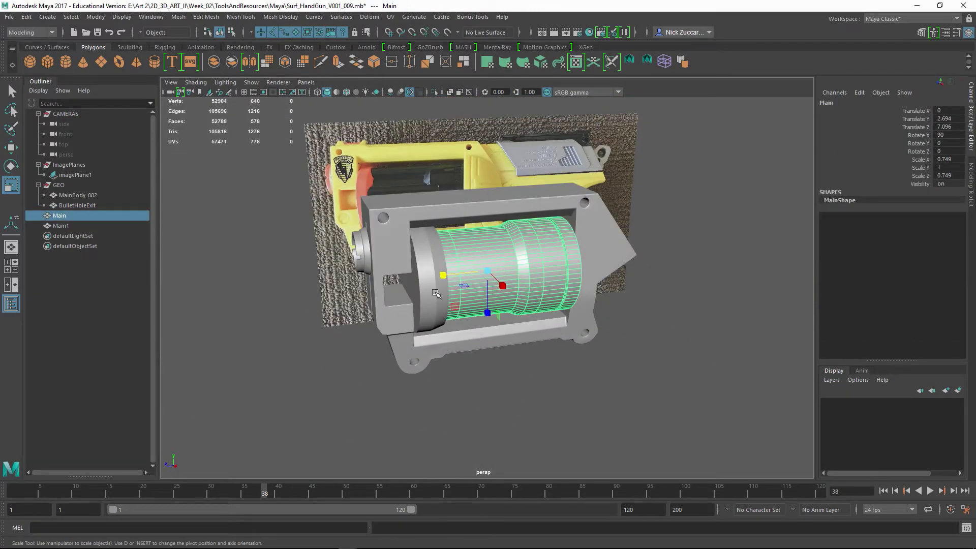
click(435, 293)
alt+drag(575, 407, 581, 392)
alt+right_drag(582, 392, 577, 358)
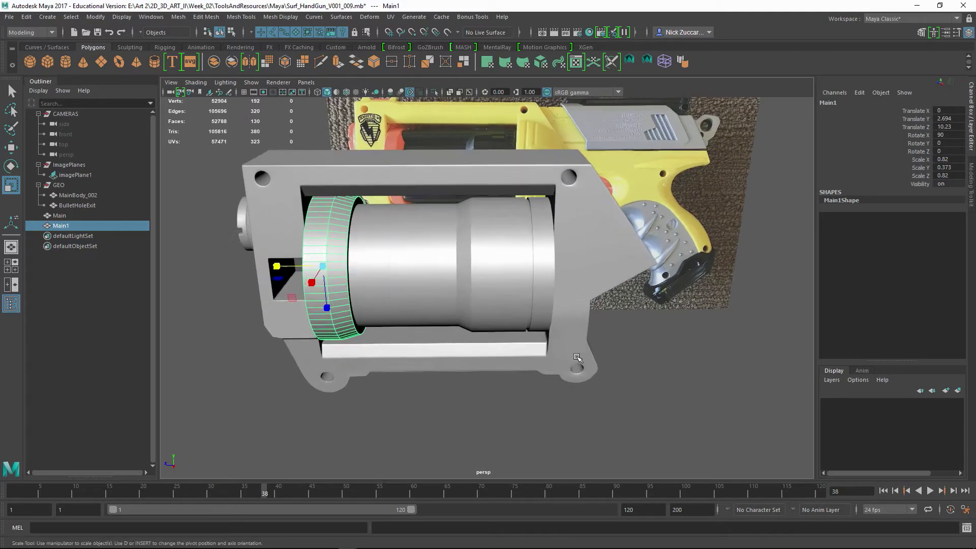
alt+middle_drag(578, 358, 661, 373)
mouse_move(661, 373)
alt+mouse_down()
mouse_move(647, 349)
mouse_move(592, 338)
mouse_move(712, 351)
mouse_move(671, 373)
alt+mouse_up()
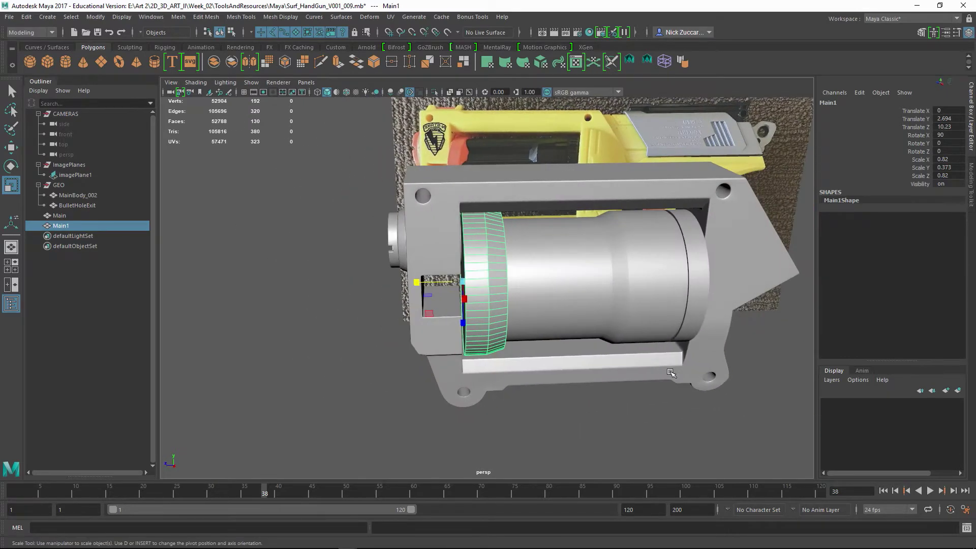
scroll(671, 372, up, 2)
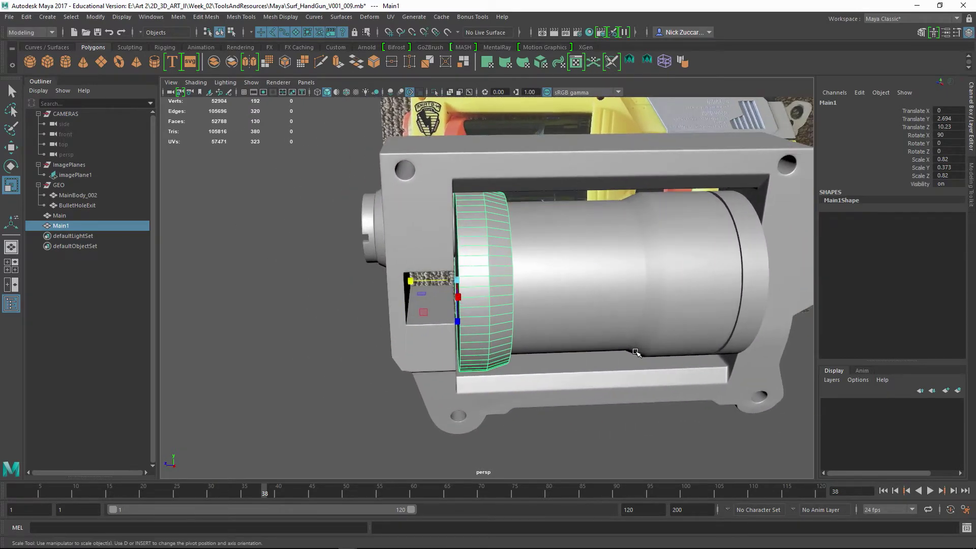
- Freeze the transformations of the front ring Main1 and the drum body Main
click(95, 16)
click(122, 63)
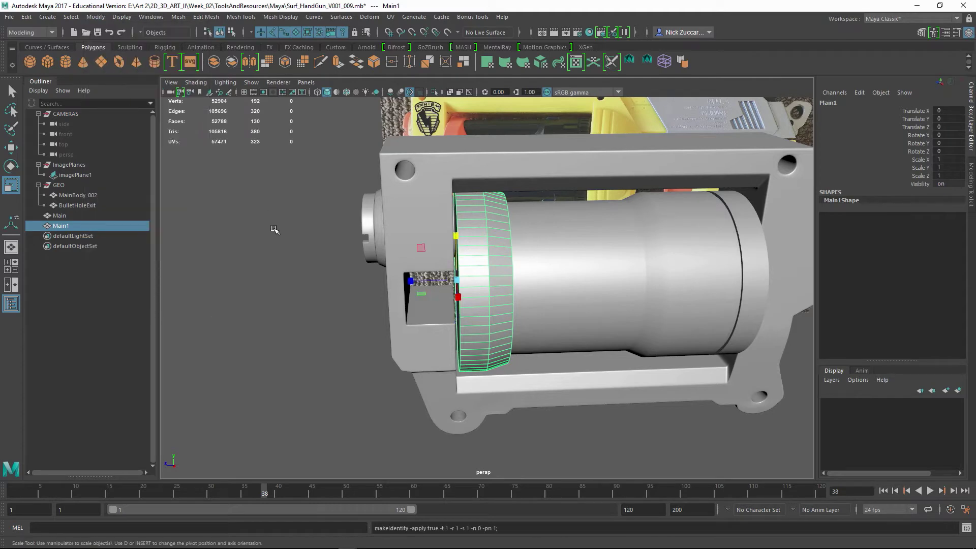
click(254, 258)
click(543, 298)
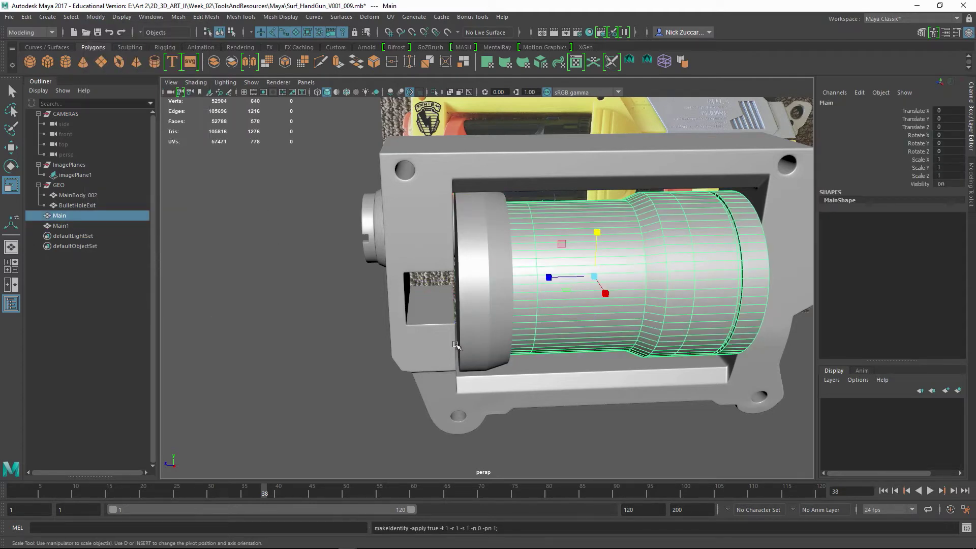
click(239, 346)
- Examine the drum's shading and shape inside the frame and compare it with the blaster photo
alt+drag(239, 346, 583, 305)
click(572, 274)
alt+drag(640, 291, 611, 344)
click(667, 451)
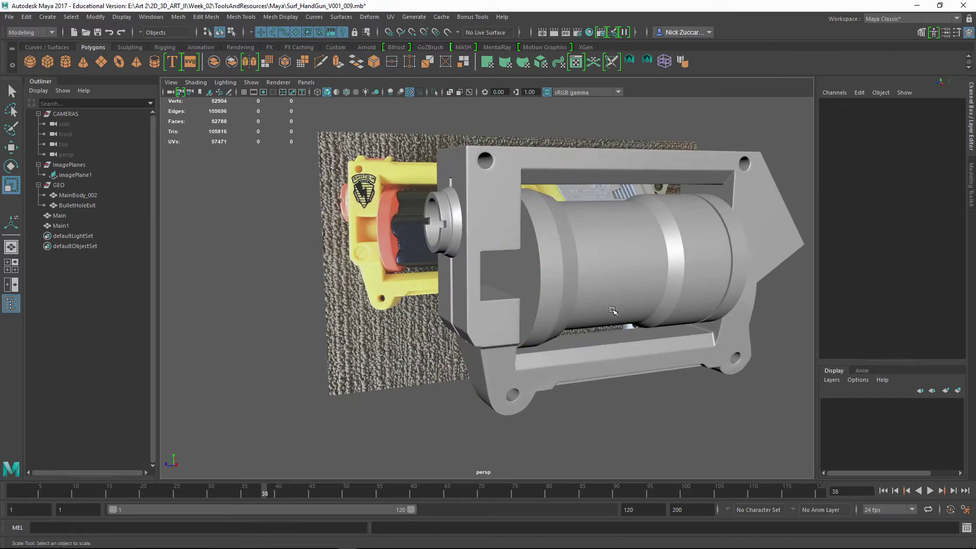
click(614, 291)
click(247, 227)
alt+drag(279, 232, 284, 255)
- Set up a new polygon cylinder with a radius of 2 and a height of 8
click(96, 17)
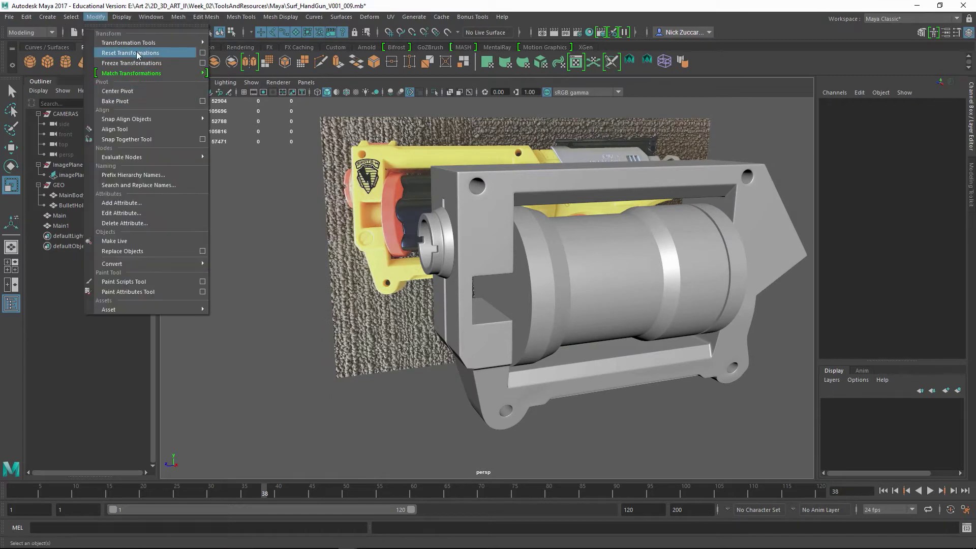
mouse_move(48, 17)
mouse_move(70, 55)
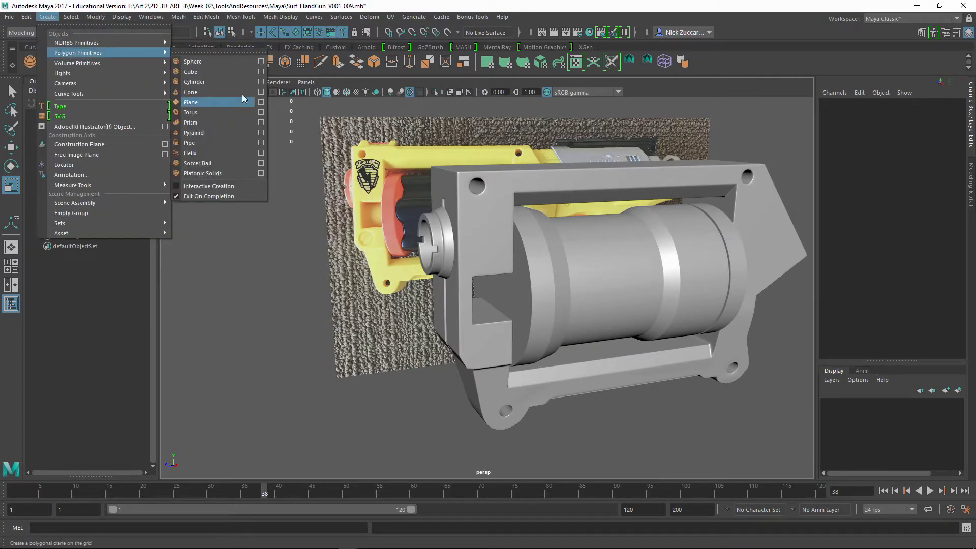
click(261, 81)
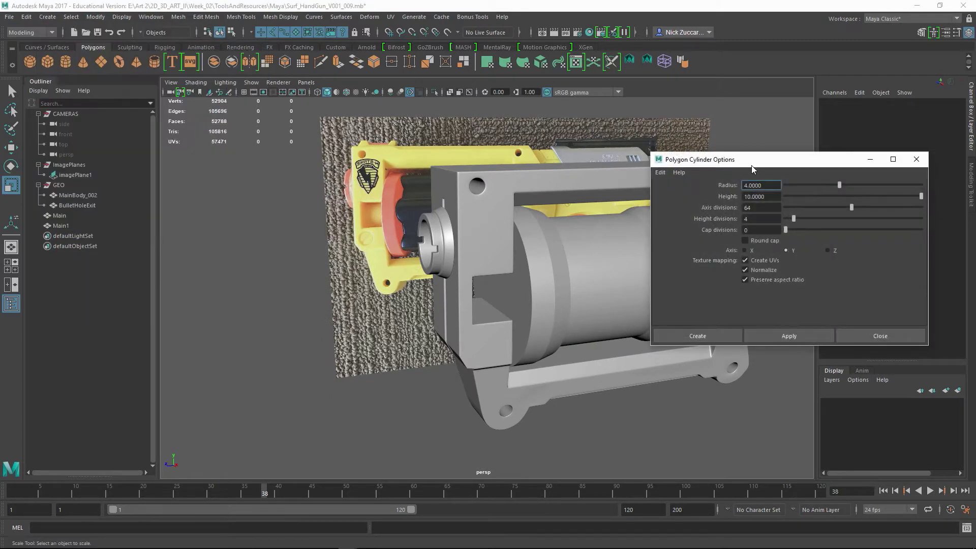
drag(752, 166, 713, 208)
text(2)
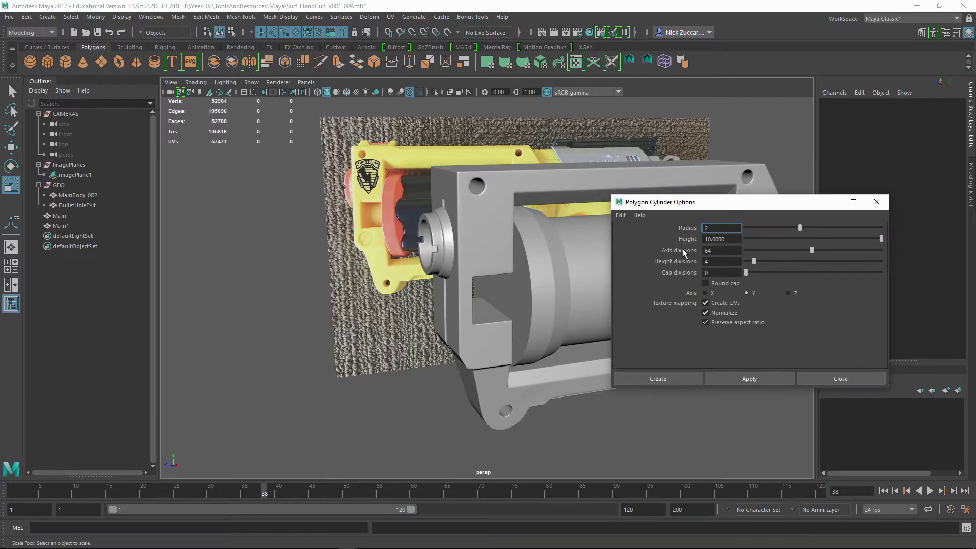
key(Tab)
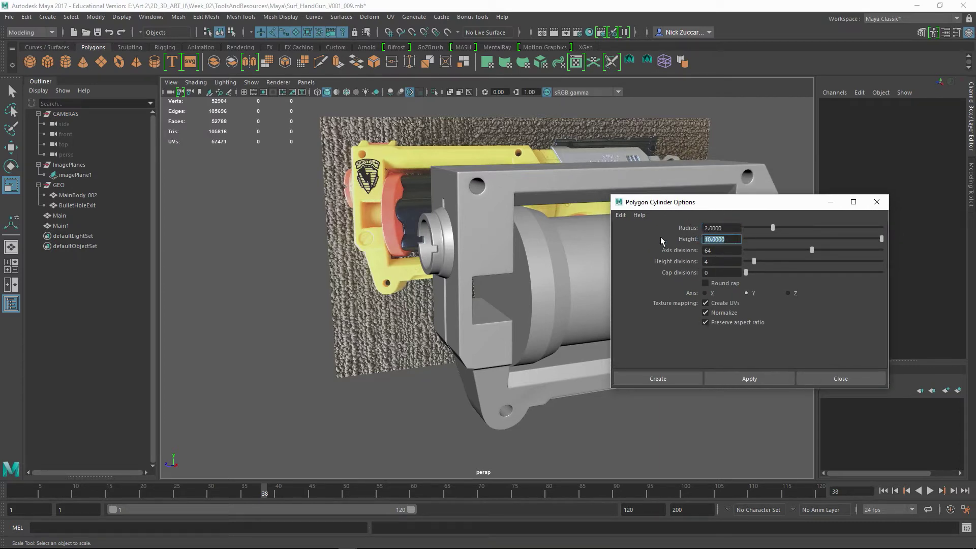
alt+middle_drag(491, 265, 341, 258)
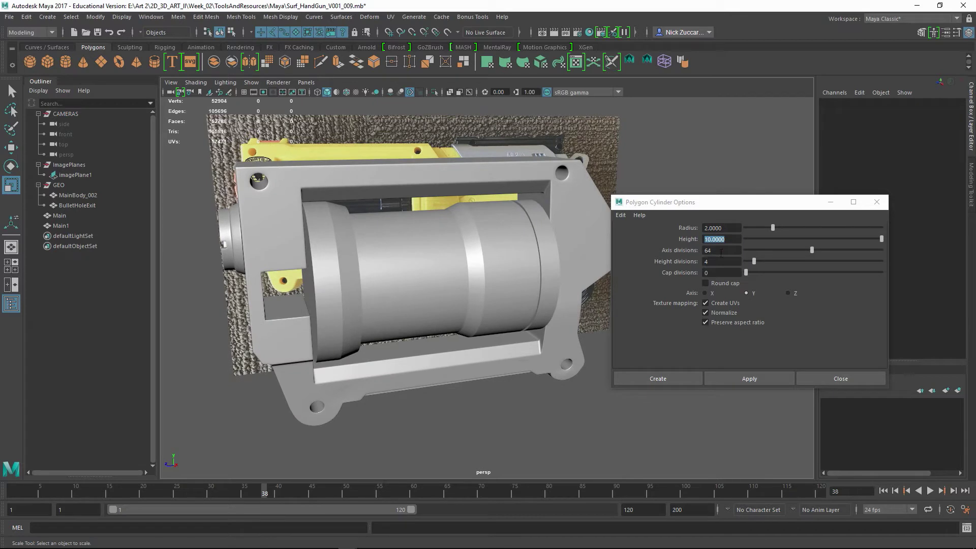
click(723, 254)
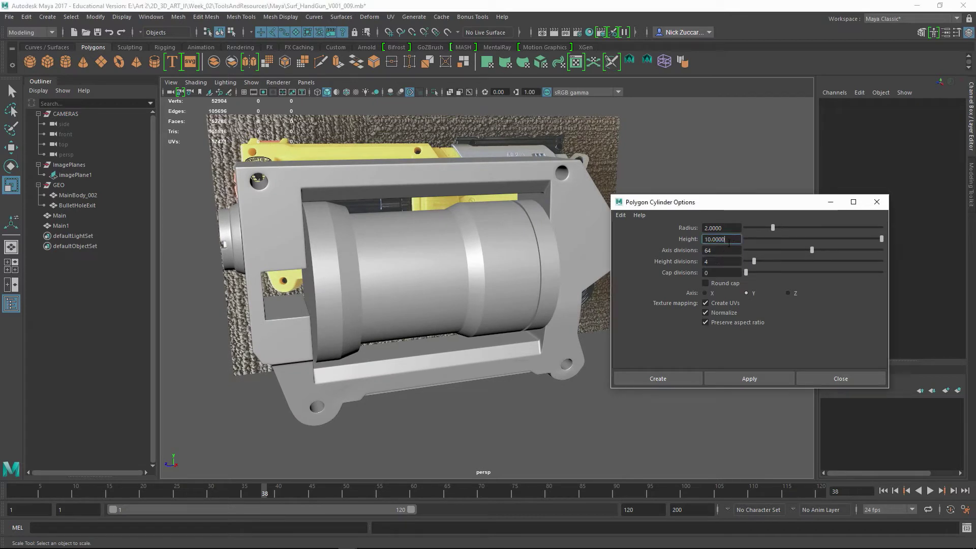
text(8)
key(Tab)
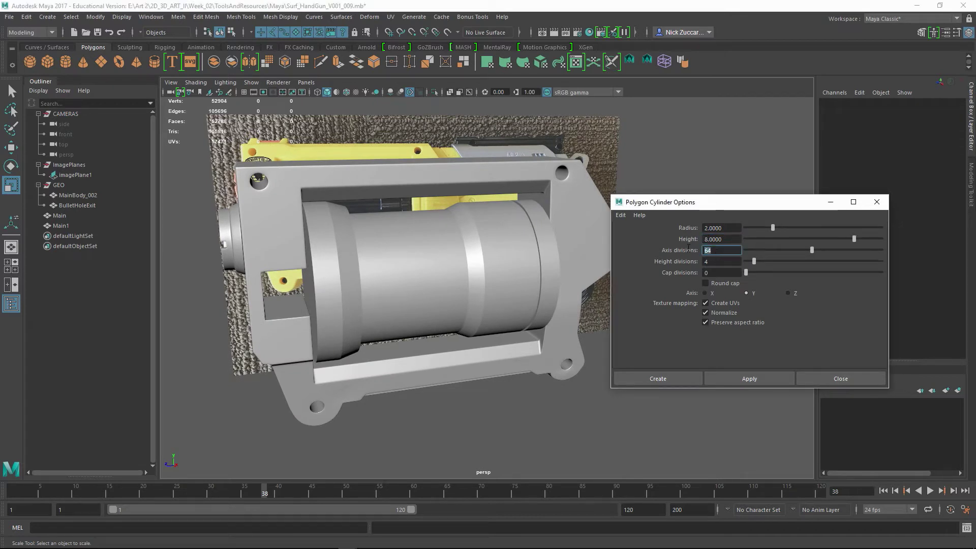
- Give the cylinder 16 axis divisions and 1 height division, and create it
text(16)
key(Tab)
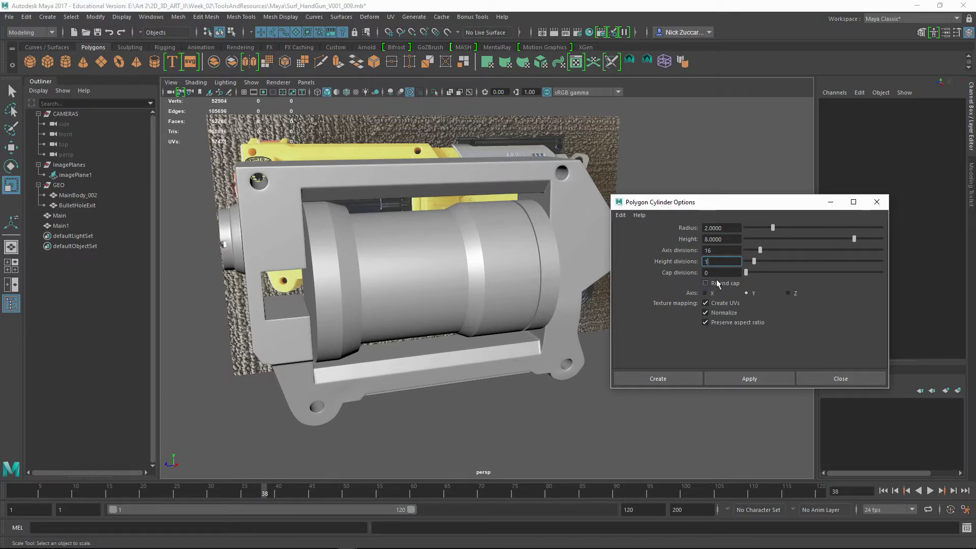
click(726, 251)
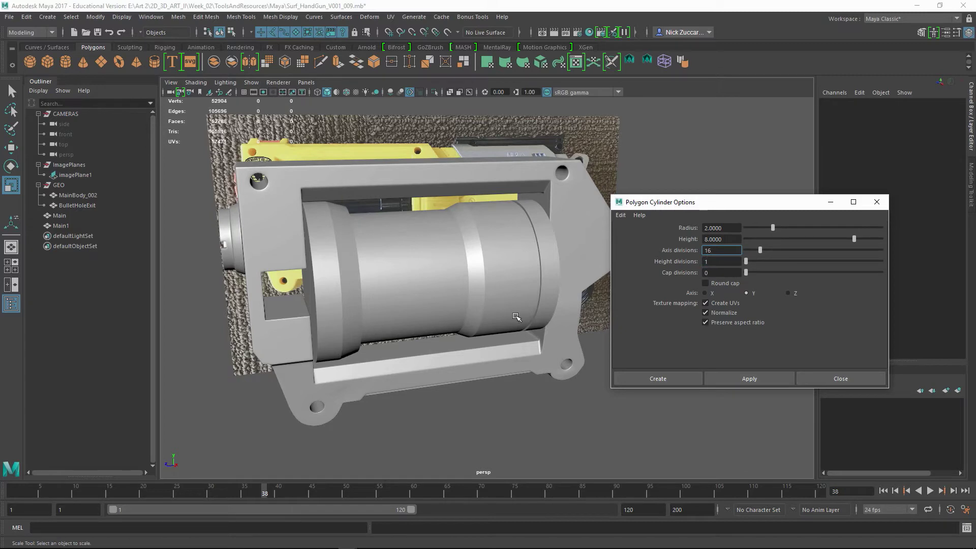
click(742, 378)
click(876, 202)
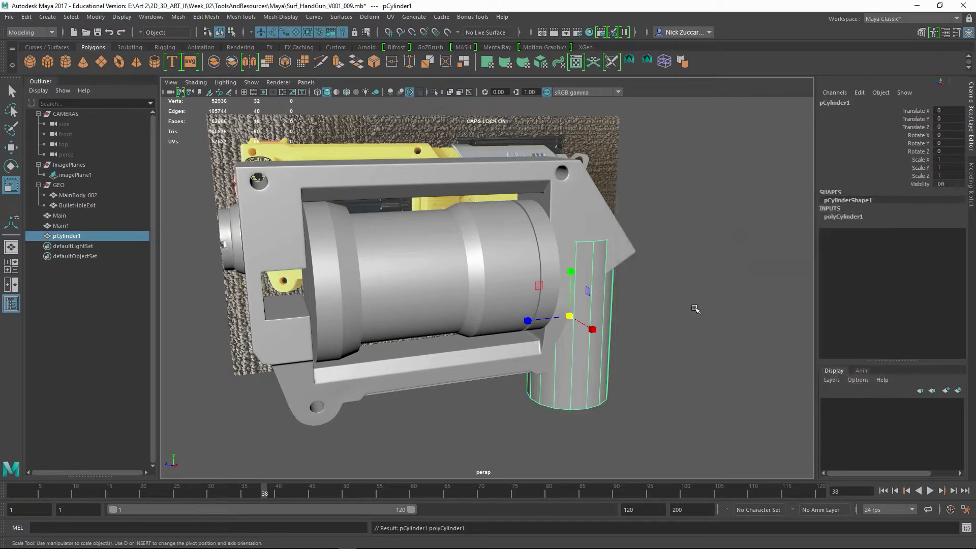
- Rotate the new cylinder 90 degrees about X so that it lies parallel to the drum's axis
alt+middle_drag(677, 310, 723, 292)
alt+drag(723, 292, 712, 292)
key(e)
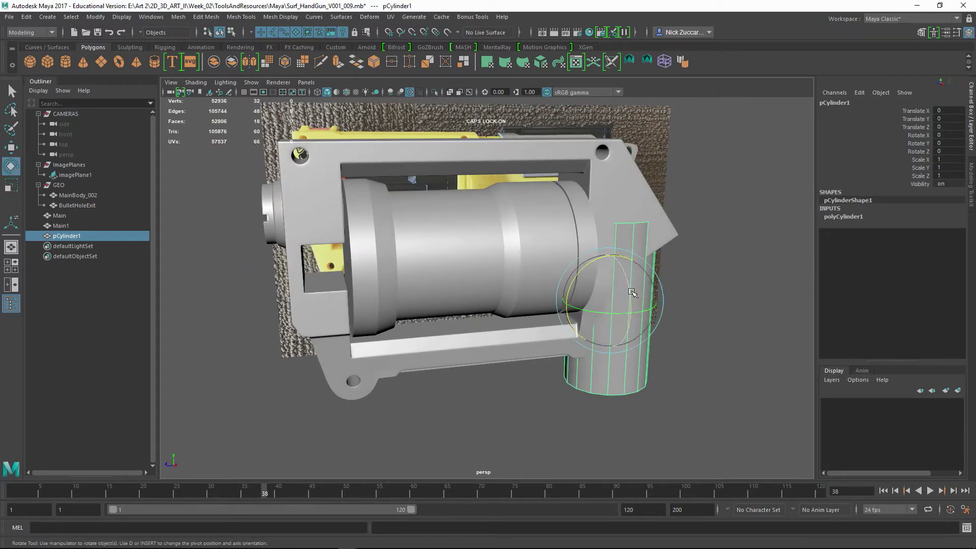
key(r)
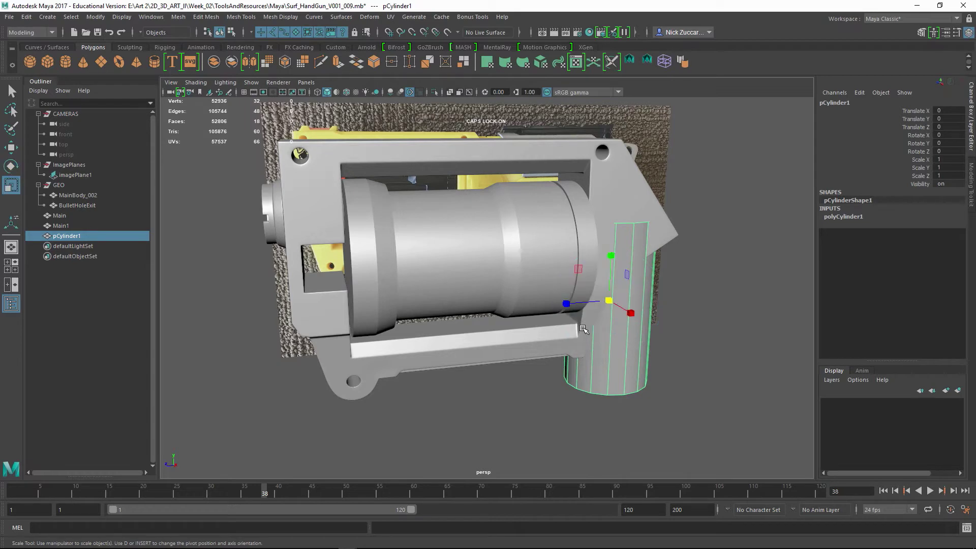
key(e)
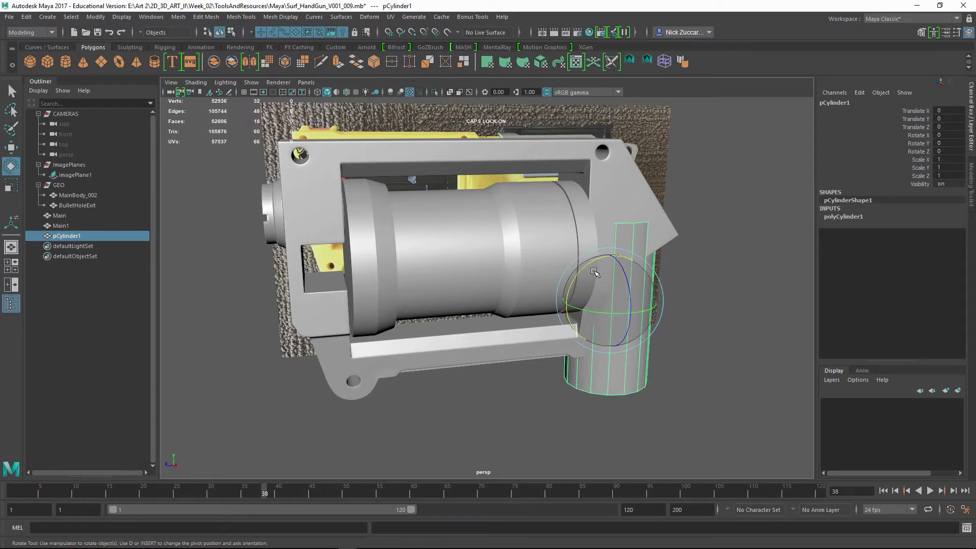
drag(589, 268, 558, 319)
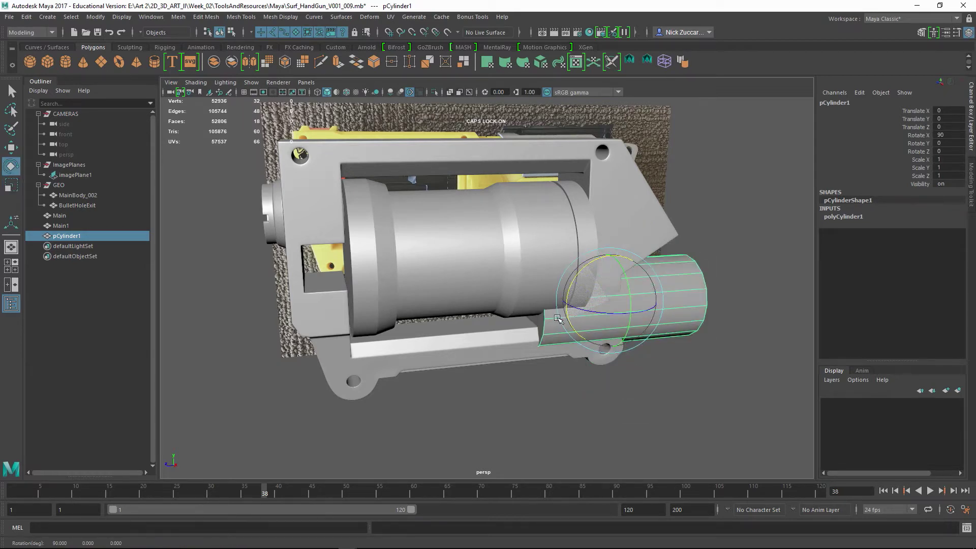
- Position the cylinder over the drum in the side view, at about 2.694 in Y and 7.109 in Z
alt+drag(661, 355, 605, 367)
alt+middle_drag(585, 359, 612, 369)
key(w)
alt+drag(594, 374, 627, 391)
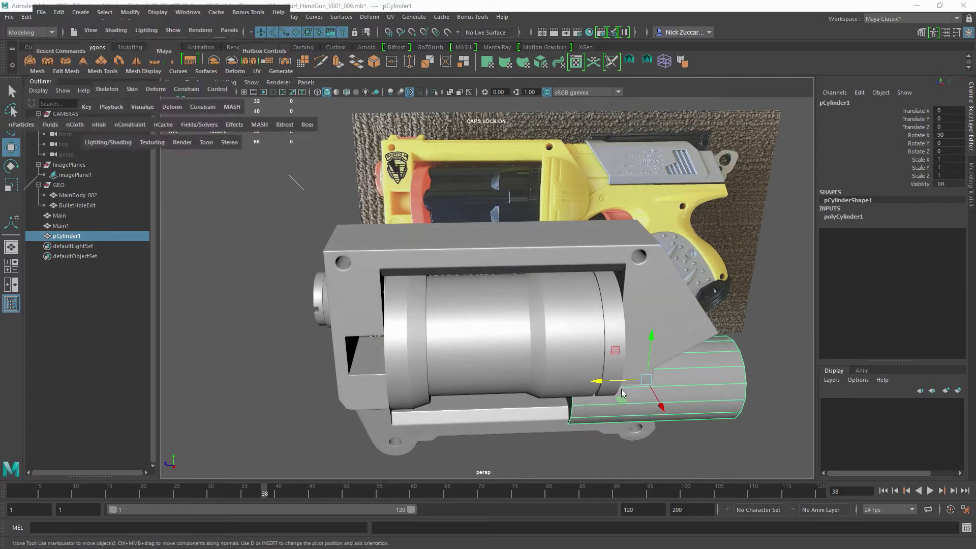
key(space)
key(space)
mouse_move(554, 306)
alt+middle_down()
mouse_move(586, 316)
mouse_move(537, 308)
alt+middle_up()
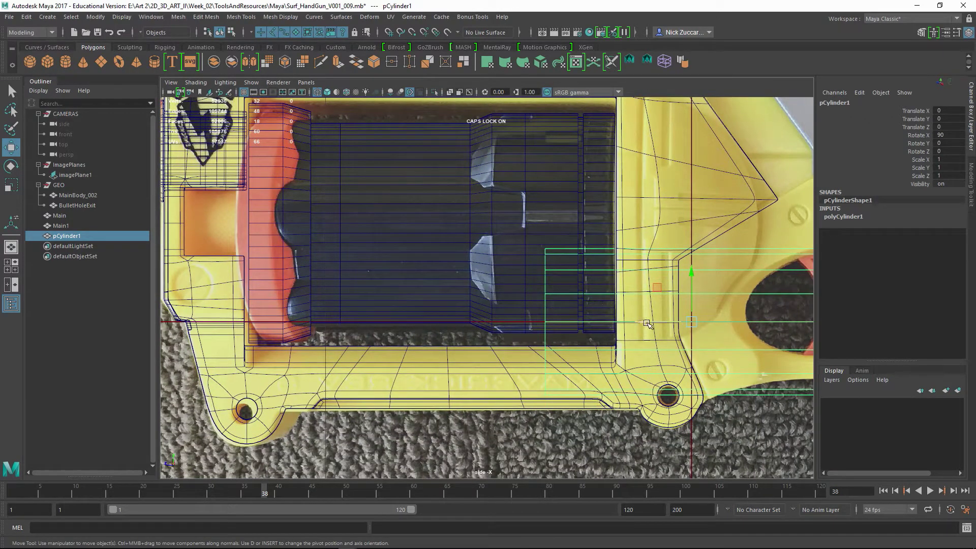
key(v)
drag(668, 325, 186, 229)
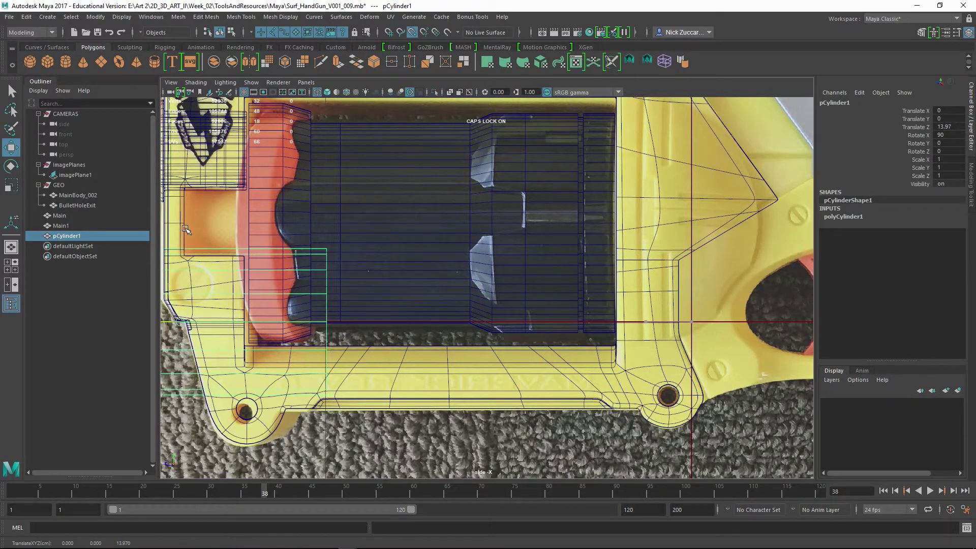
drag(182, 276, 182, 224)
alt+middle_drag(326, 226, 543, 283)
drag(370, 284, 605, 299)
scroll(605, 299, down, 4)
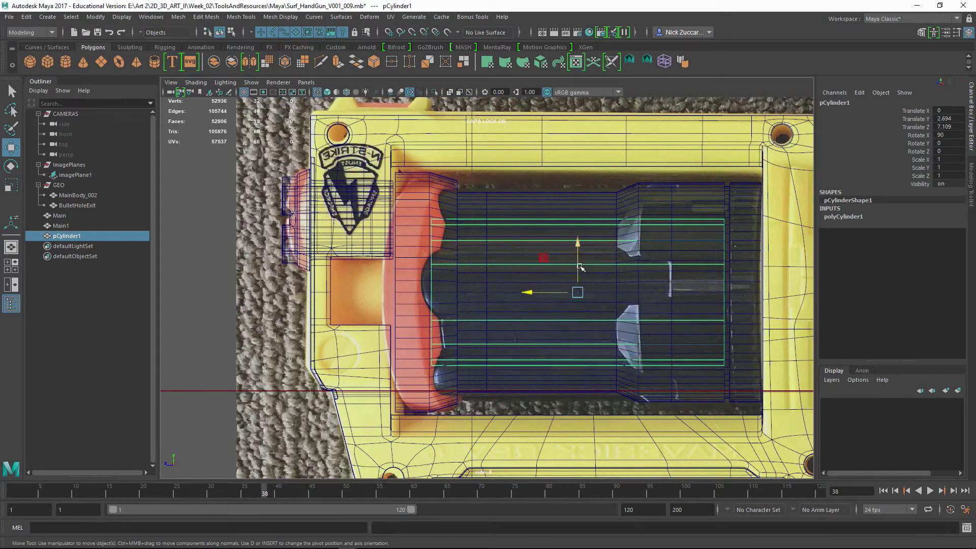
- Move the cylinder outward along X to about 1.939 and assign it the existing lambert1 material
key(space)
key(space)
alt+drag(605, 260, 523, 255)
alt+middle_drag(523, 255, 605, 216)
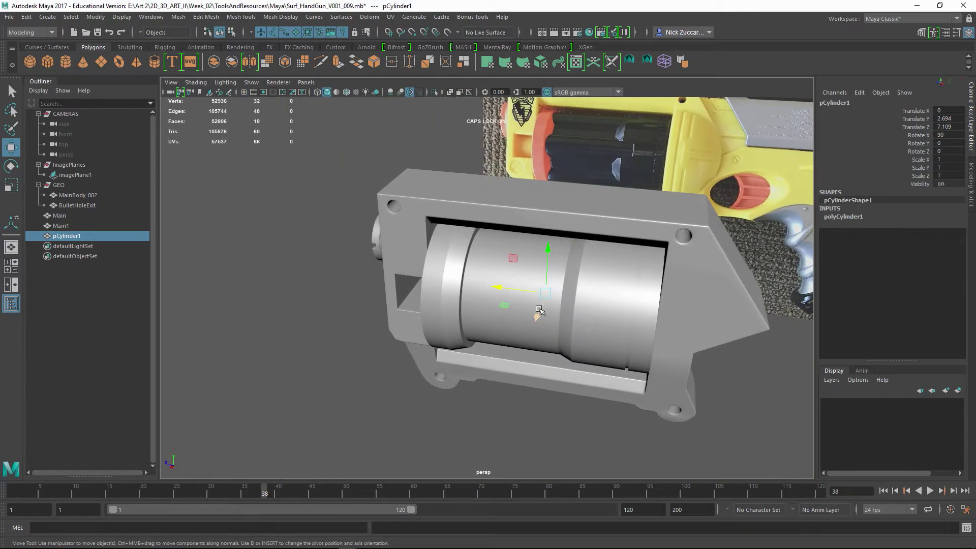
drag(534, 317, 591, 318)
right_click(609, 318)
mouse_move(605, 516)
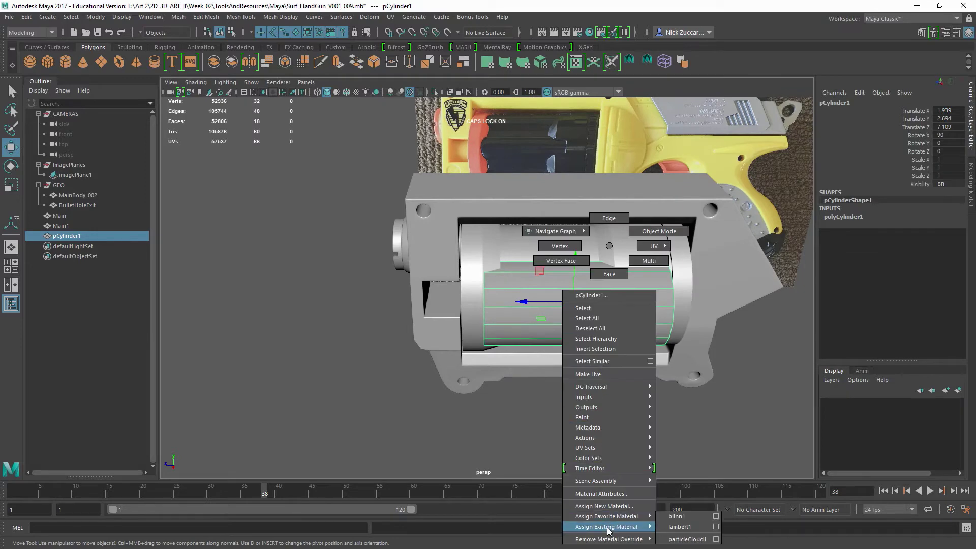
click(681, 524)
- Scale the cylinder's cross-section in X and Z to about 0.414 against the side reference, keeping its length
alt+drag(661, 391, 646, 384)
key(r)
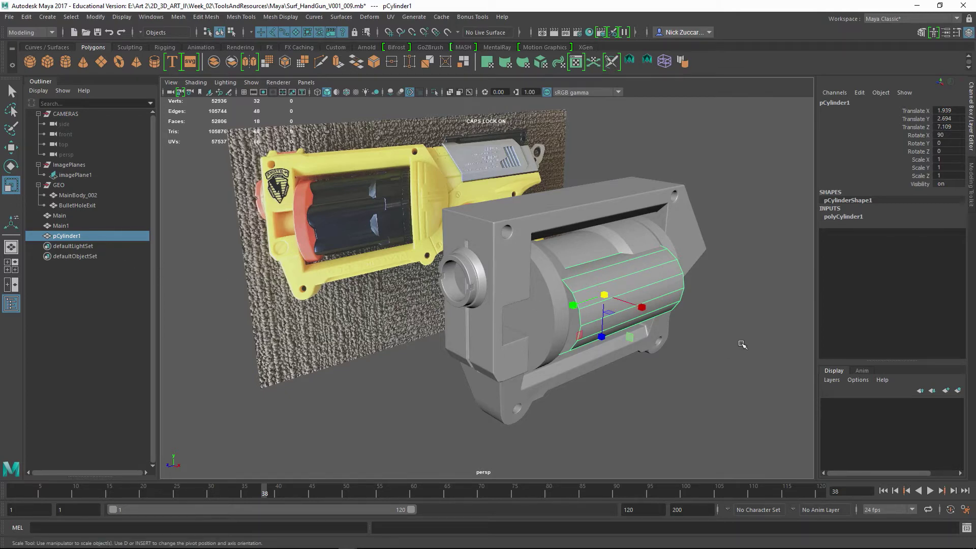
alt+drag(742, 345, 714, 352)
drag(566, 318, 590, 316)
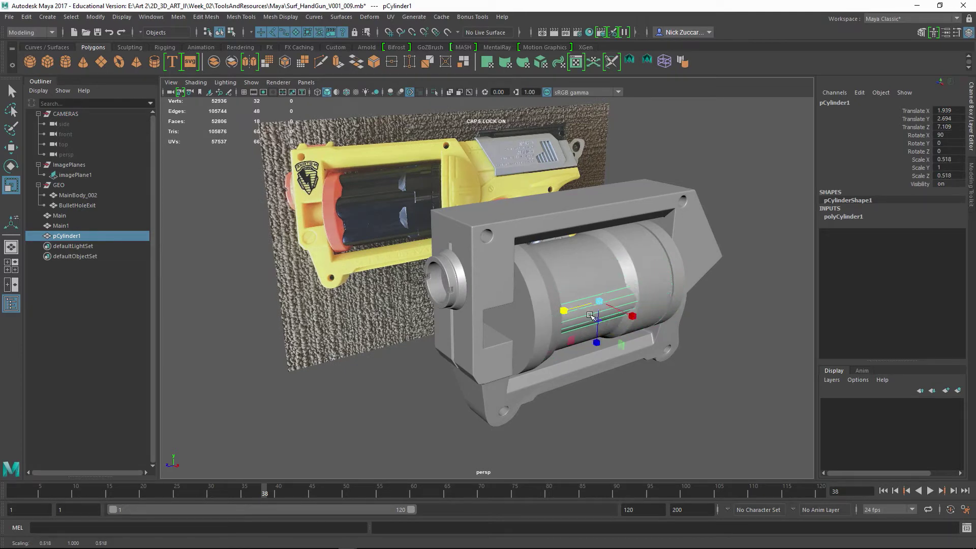
alt+drag(670, 331, 594, 324)
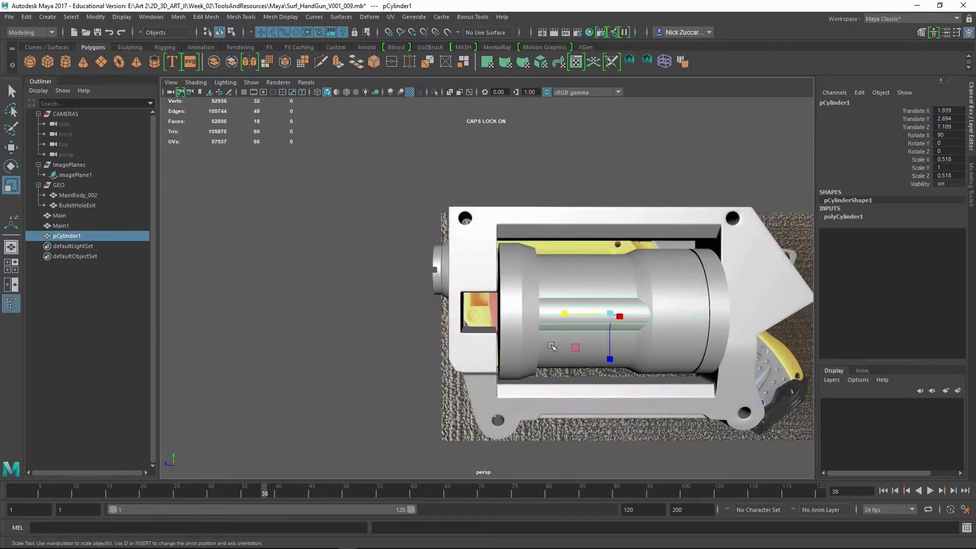
key(space)
key(space)
alt+right_drag(558, 322, 574, 319)
alt+click(574, 320)
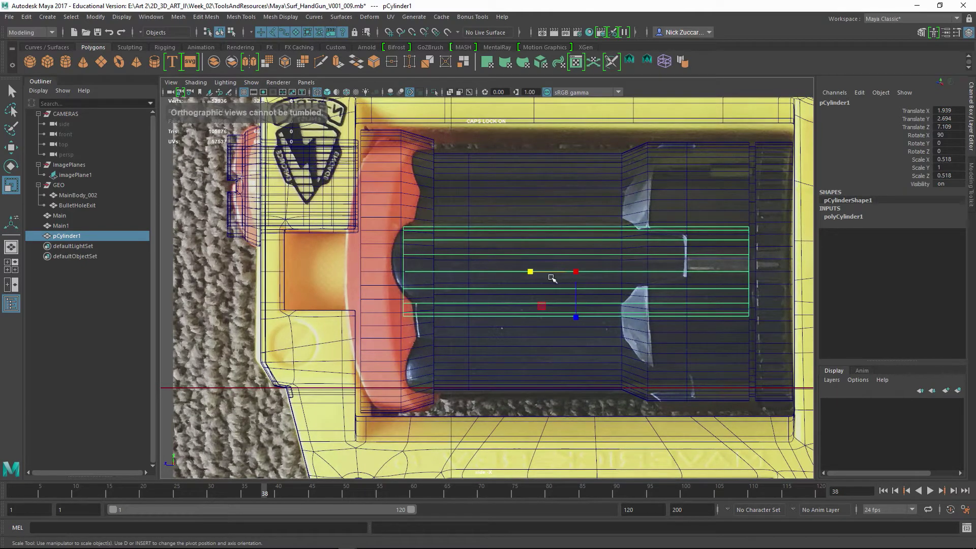
drag(530, 272, 538, 274)
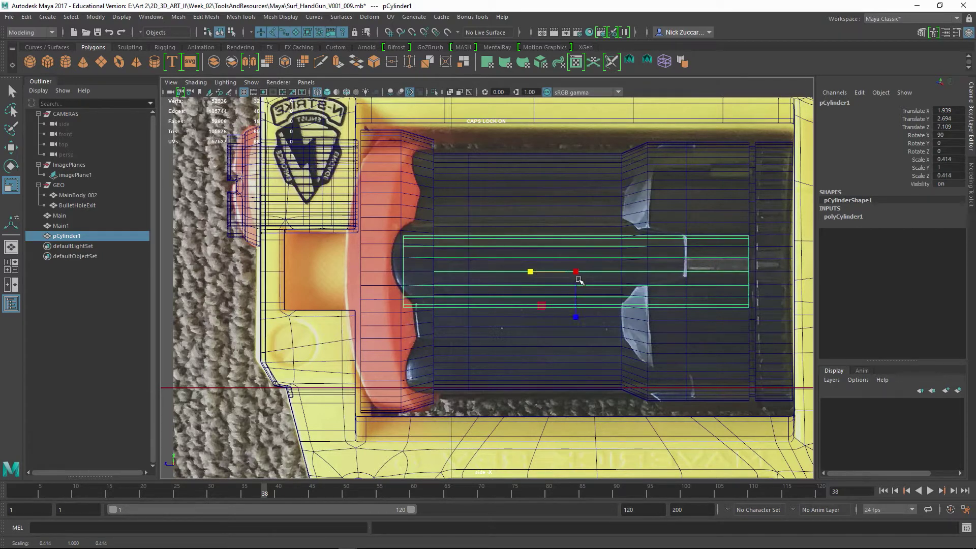
key(w)
drag(578, 224, 569, 324)
key(ctrl+z)
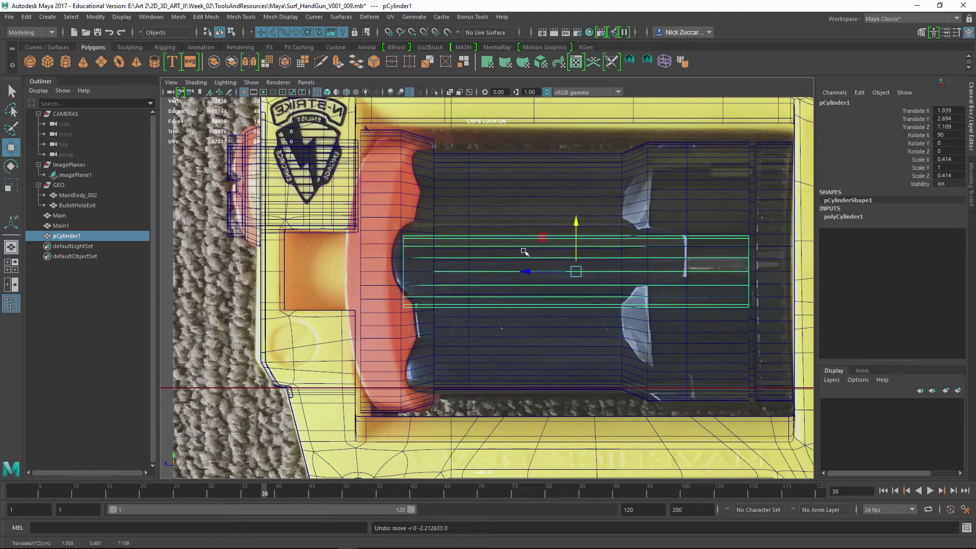
- Move the cylinder further out of the drum's side, to about 2.174 in X
key(space)
scroll(567, 251, down, 2)
key(space)
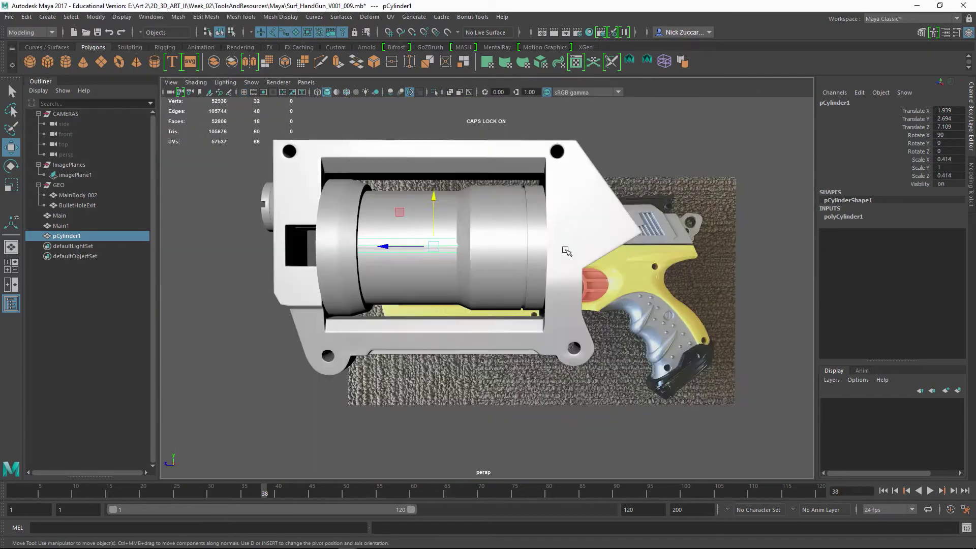
alt+drag(567, 251, 583, 324)
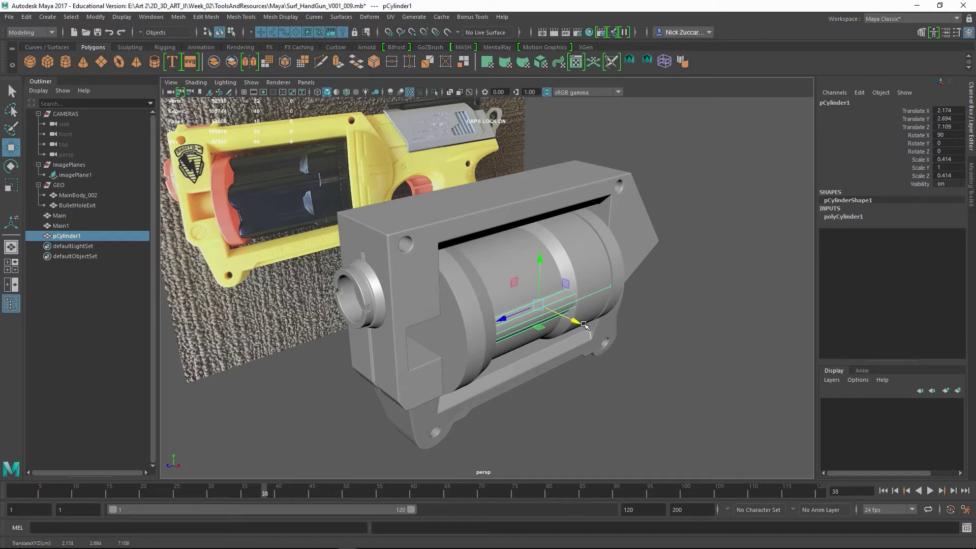
click(642, 365)
- Set the small cylinder's axis subdivisions to 32
alt+drag(642, 365, 587, 330)
alt+right_drag(587, 330, 624, 324)
alt+drag(624, 324, 447, 259)
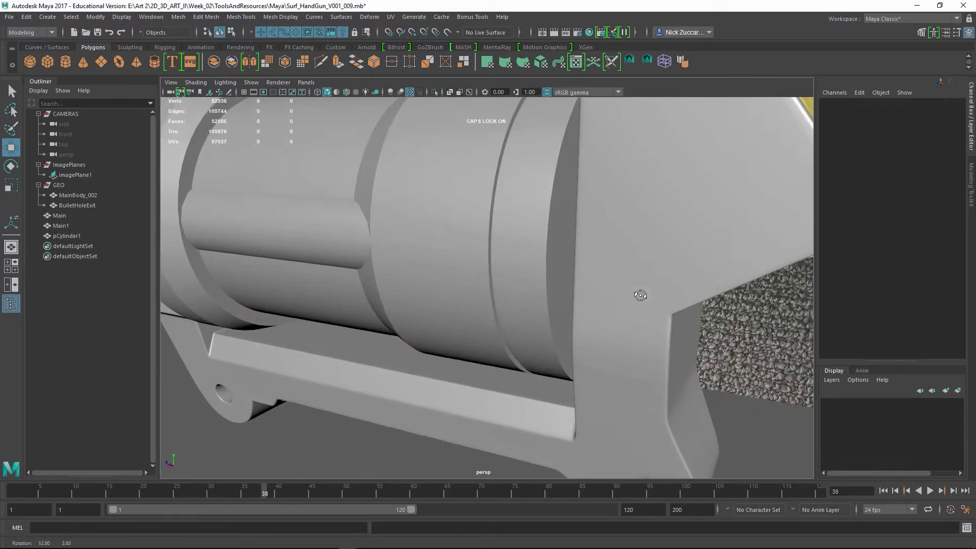
alt+middle_drag(447, 260, 612, 272)
alt+drag(612, 273, 575, 287)
click(529, 290)
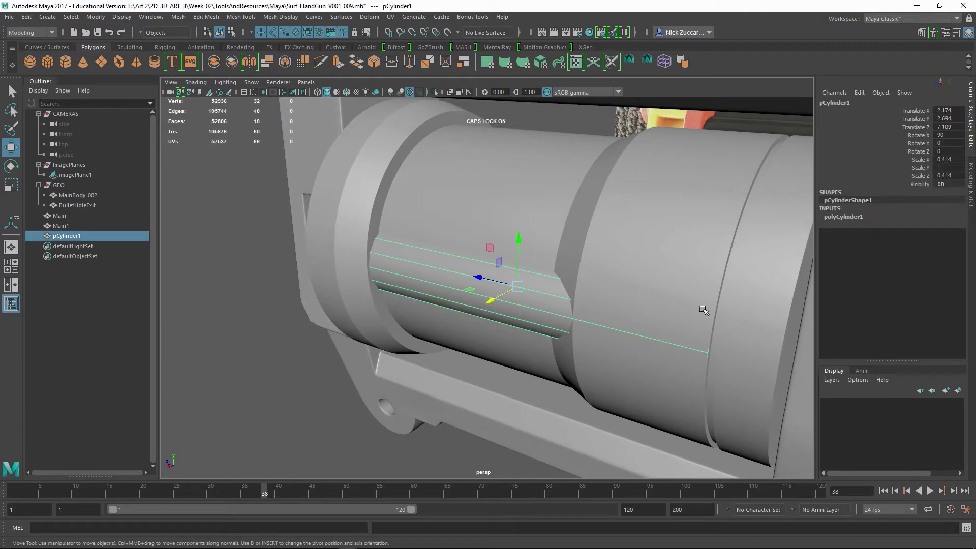
click(850, 219)
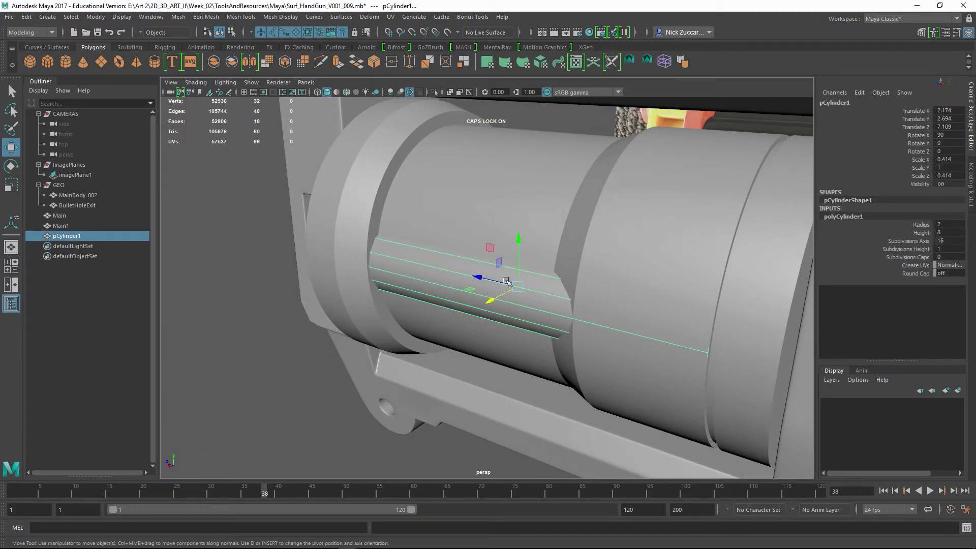
click(946, 241)
double_click(947, 241)
key(Return)
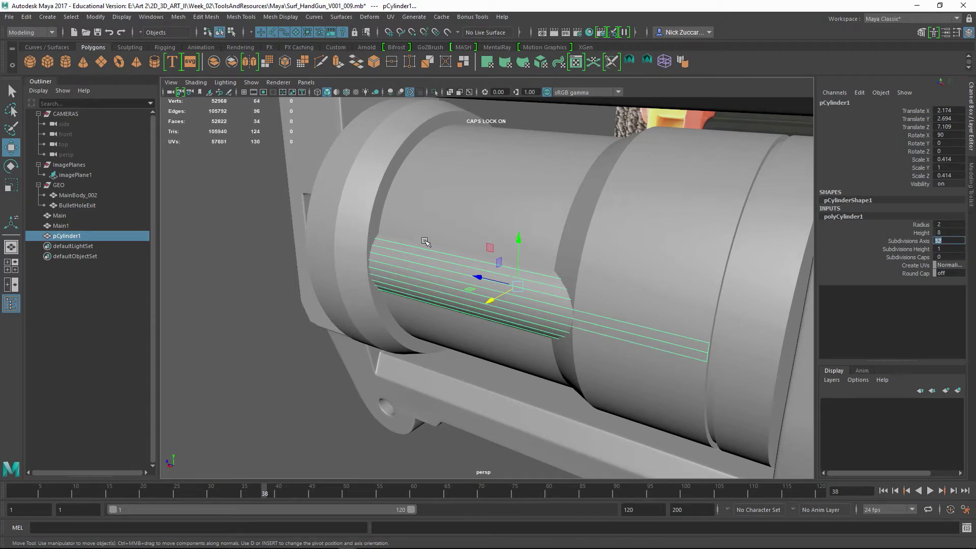
- Move the small cylinder slightly inward to about 2.134 in X so its end sinks into the drum's wider section
alt+drag(391, 384, 658, 271)
alt+middle_drag(658, 271, 574, 272)
alt+drag(574, 271, 522, 283)
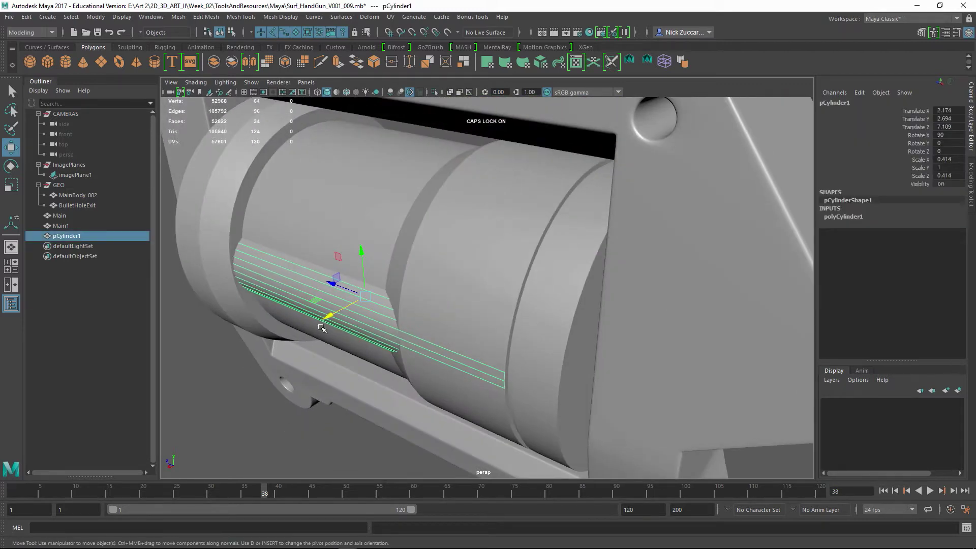
drag(328, 317, 330, 316)
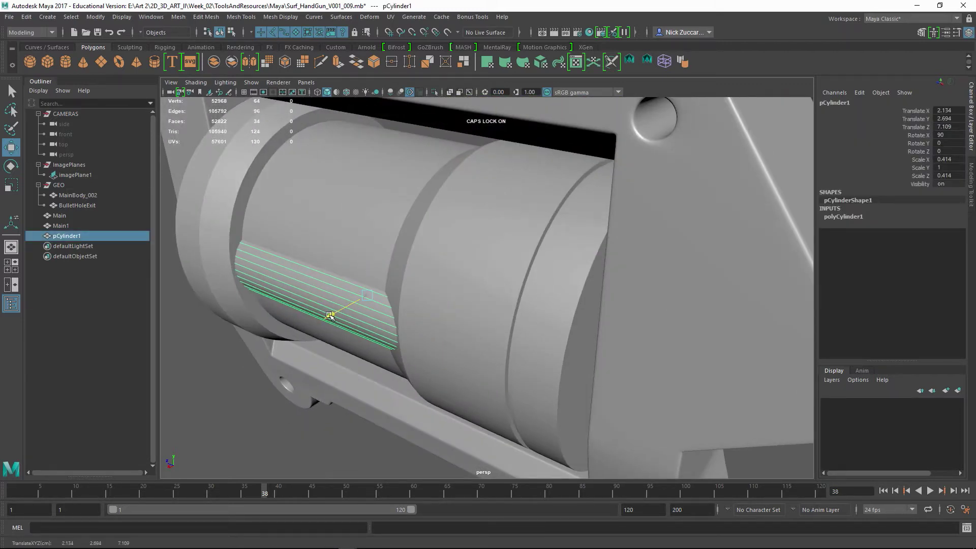
click(239, 395)
scroll(425, 334, down, 4)
mouse_move(428, 344)
alt+mouse_down()
mouse_move(381, 316)
mouse_move(425, 356)
alt+mouse_up()
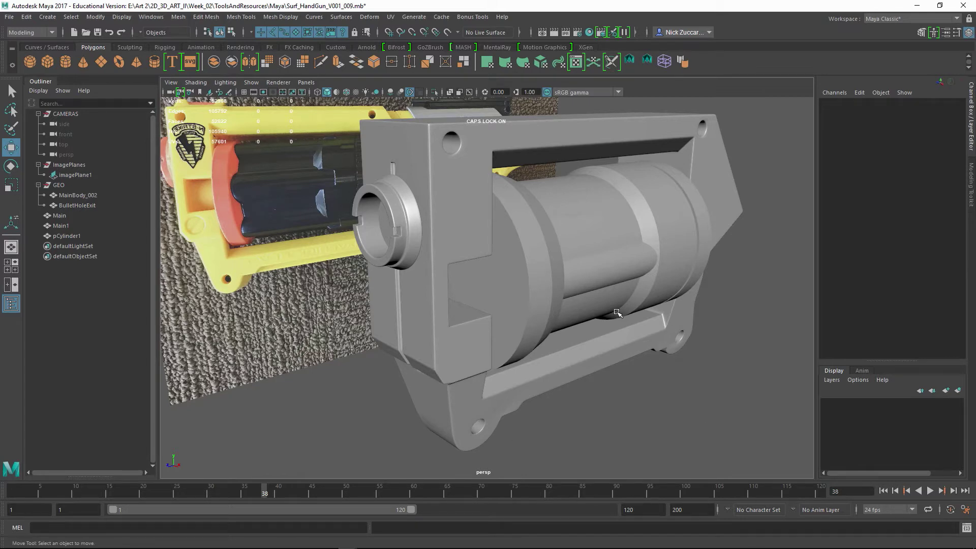
- Rename the small cylinder as bulletShaft_001
click(591, 279)
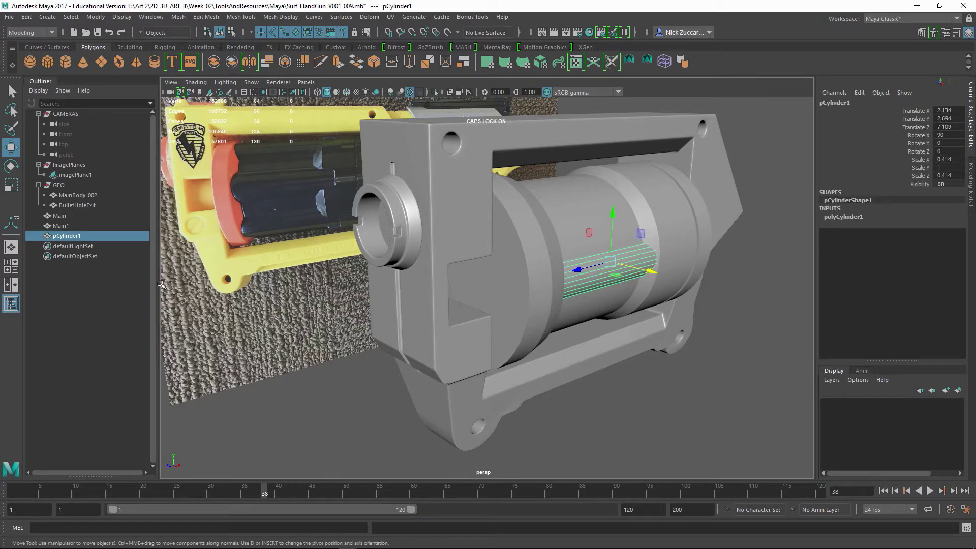
double_click(65, 236)
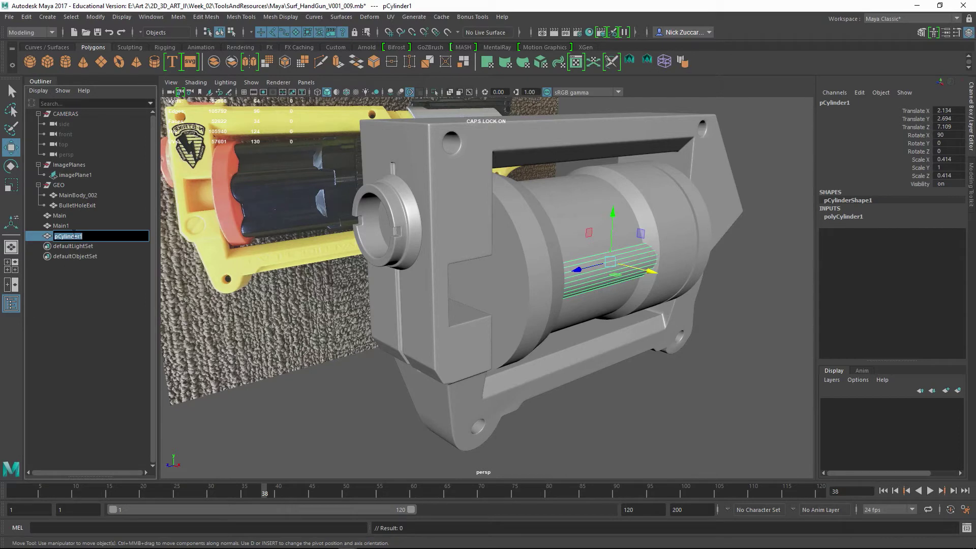
text(g)
key(Return)
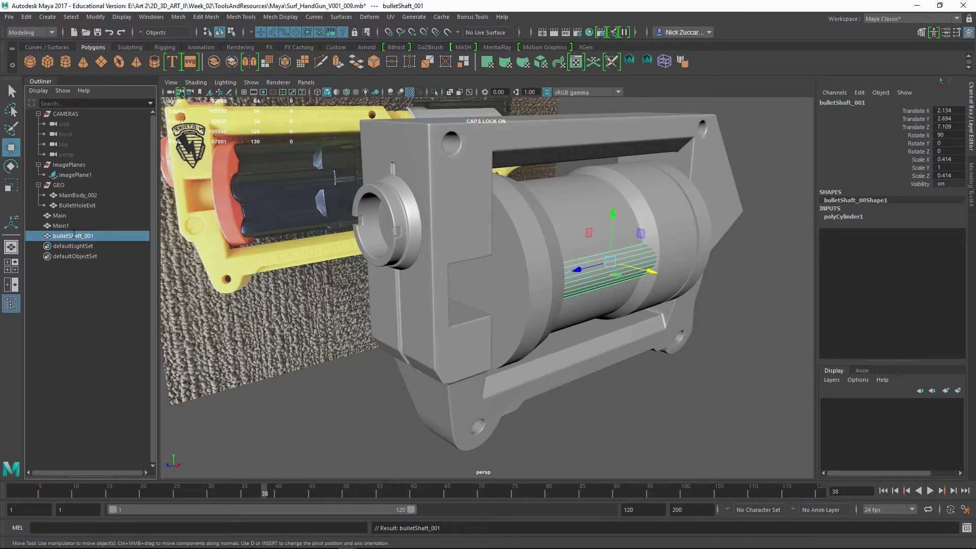
- Put bulletShaft_001 into a group of its own
alt+drag(699, 316, 639, 321)
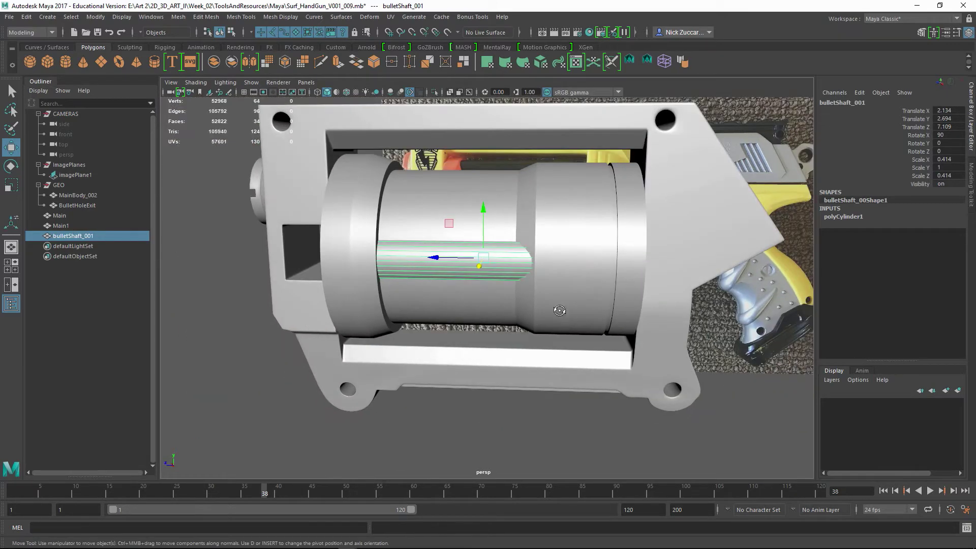
alt+drag(559, 311, 514, 334)
key(ctrl+g)
scroll(530, 331, up, 3)
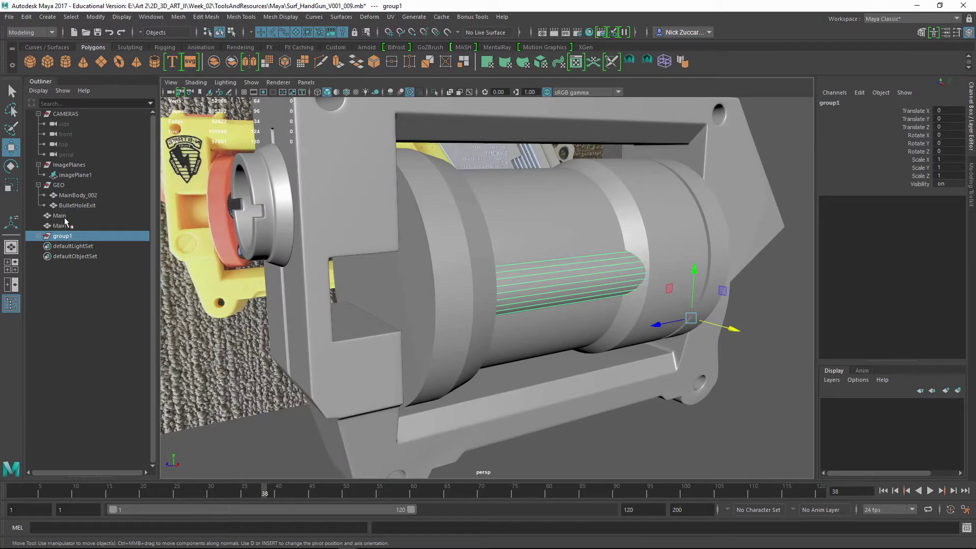
- Isolate the drum parts Main and Main1 together with the bullet shaft's group in the perspective view
drag(61, 216, 68, 236)
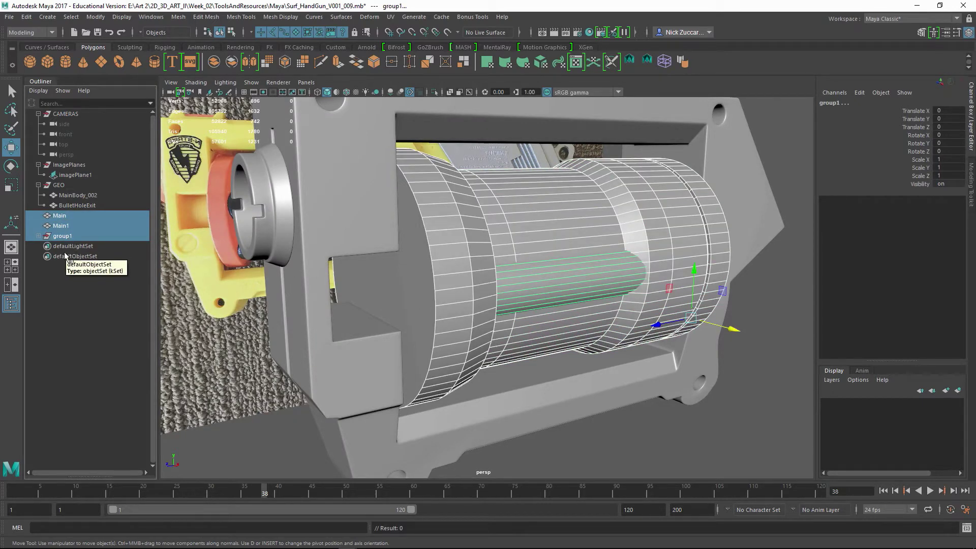
key(ctrl+1)
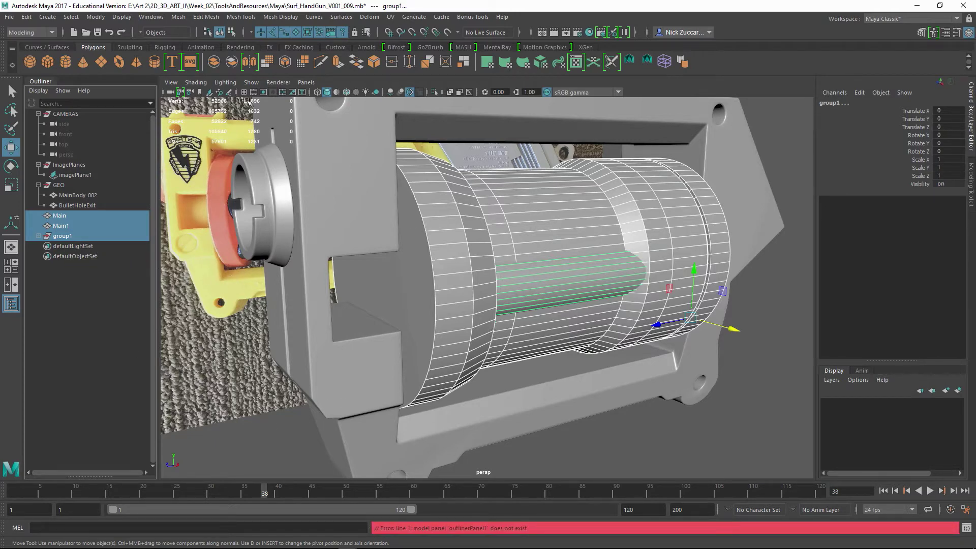
click(251, 82)
mouse_move(338, 104)
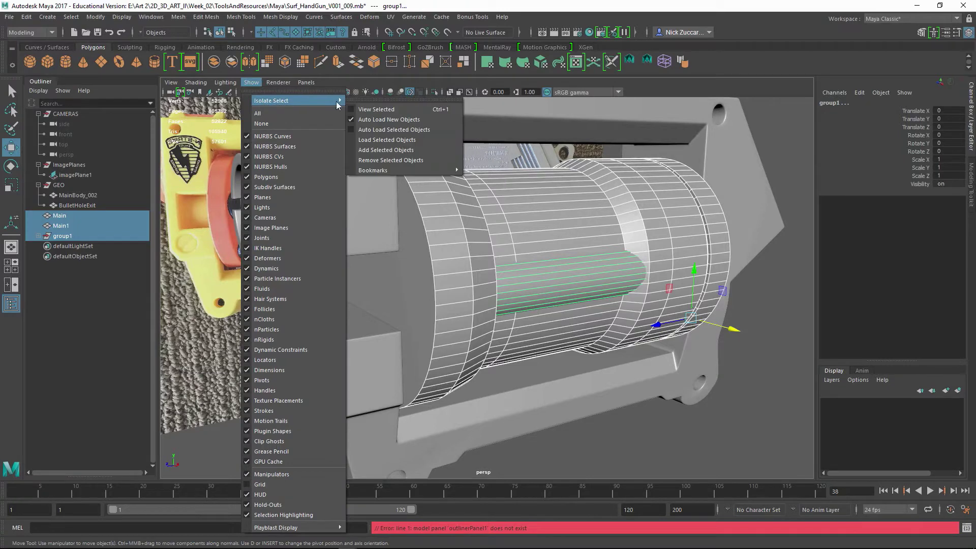
click(390, 110)
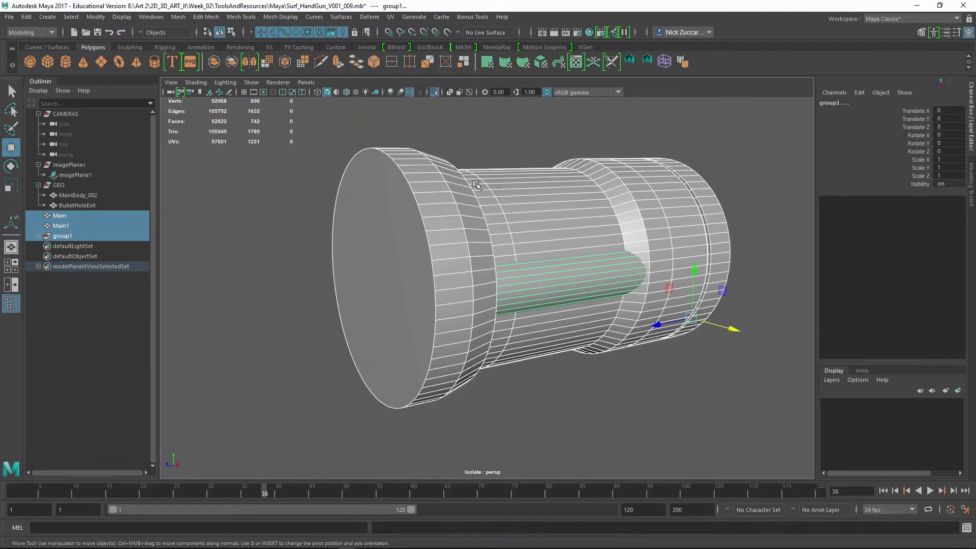
- Select only the bullet shaft's group and display wireframes over the shaded drum parts
click(574, 387)
alt+drag(579, 411, 572, 415)
click(64, 238)
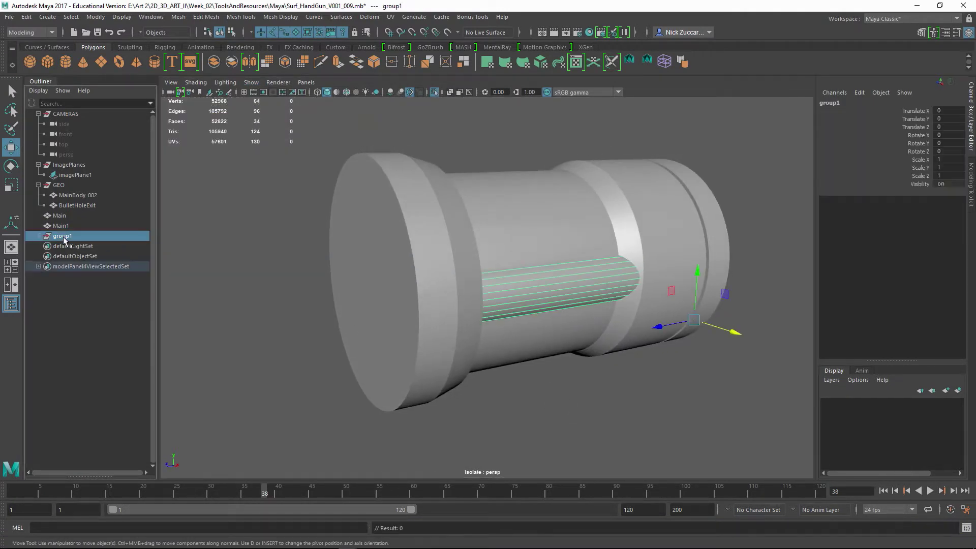
alt+drag(503, 308, 524, 315)
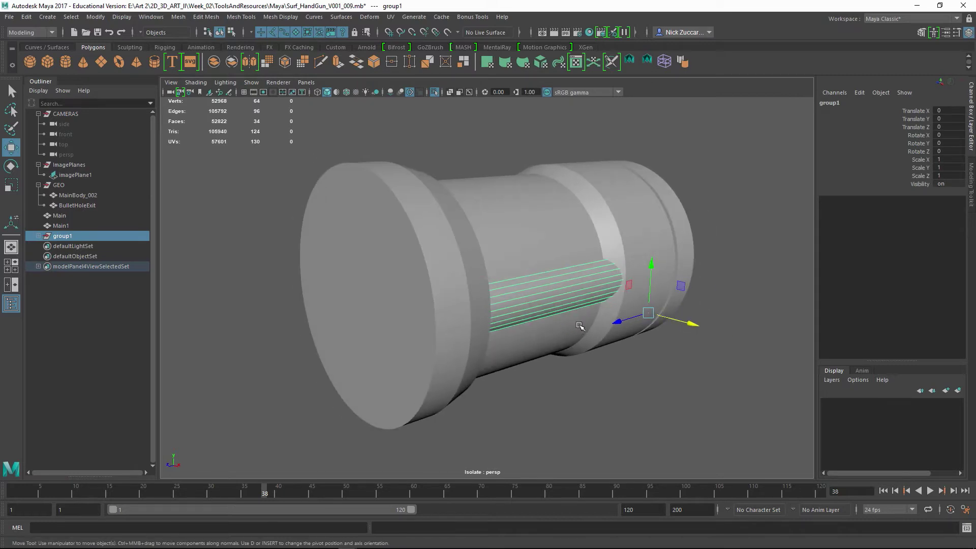
click(347, 92)
mouse_move(491, 200)
alt+mouse_down()
mouse_move(534, 246)
mouse_move(527, 263)
alt+mouse_up()
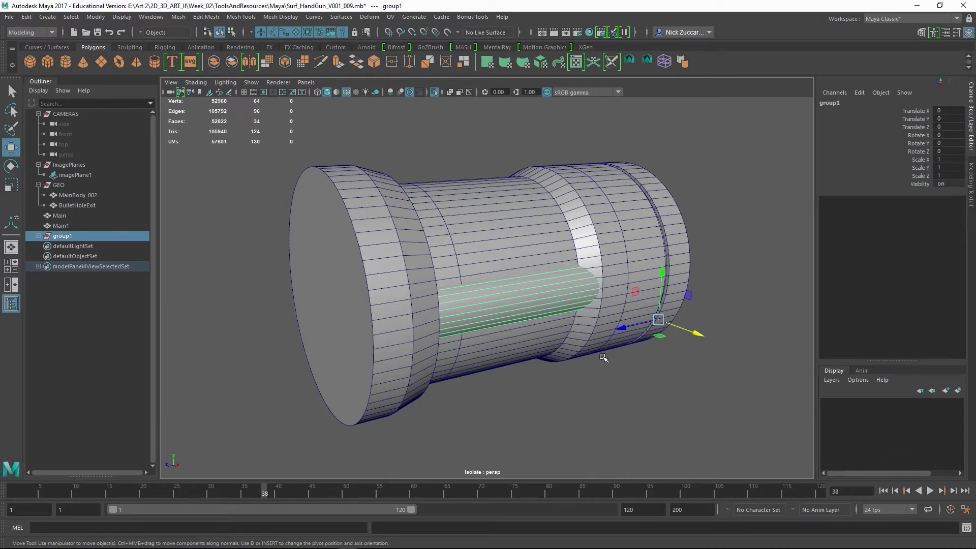
- Move the bullet shaft group's pivot to the centre of the drum's flared end face, using vertex snapping
key(d)
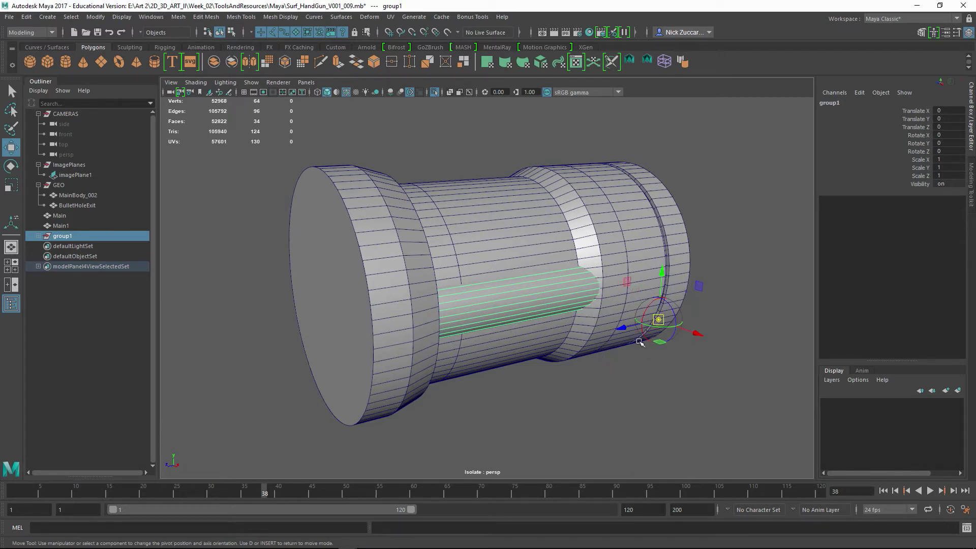
key(v)
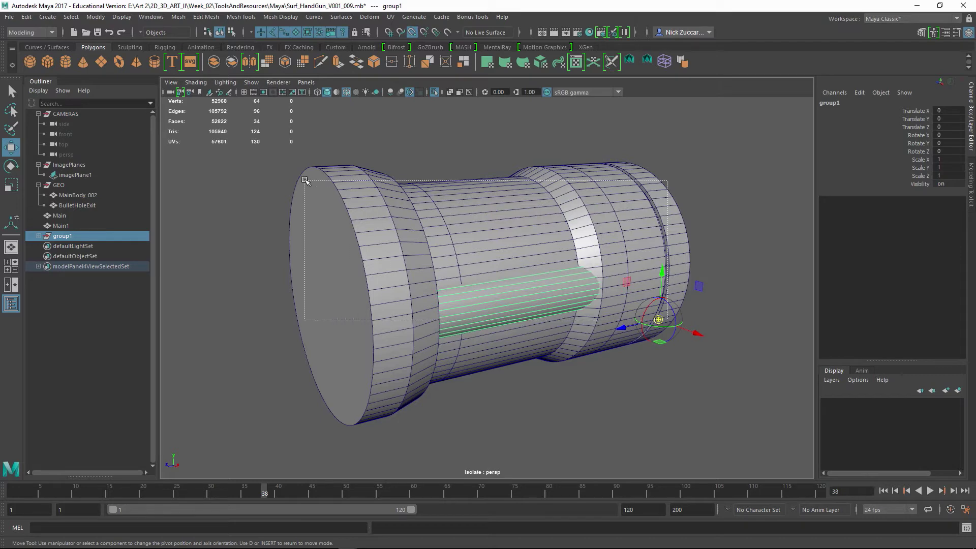
click(661, 322)
key(ctrl+z)
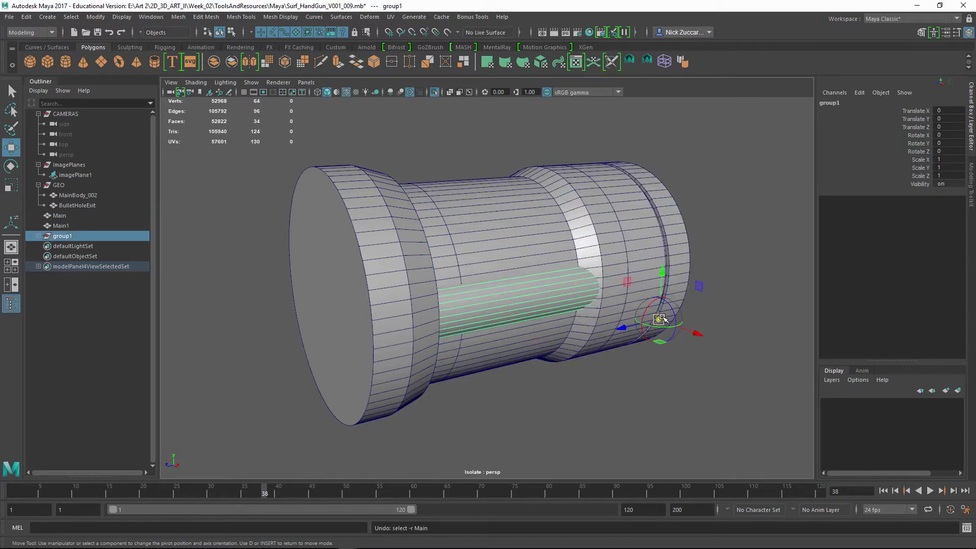
drag(658, 322, 387, 209)
alt+drag(515, 236, 477, 224)
drag(455, 154, 546, 347)
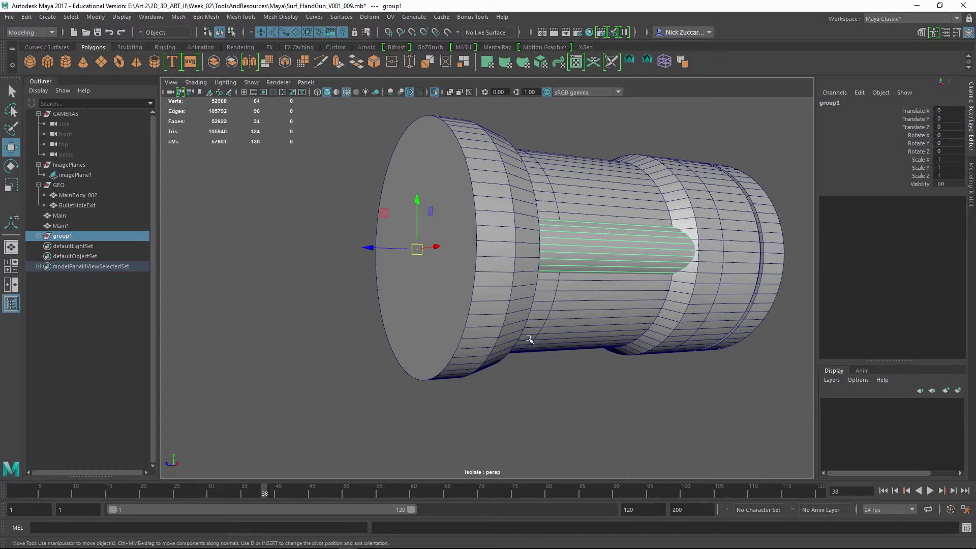
- Duplicate the bullet shaft's group and rotate the copy around the drum to about 38.4 degrees in Z
click(234, 288)
click(38, 236)
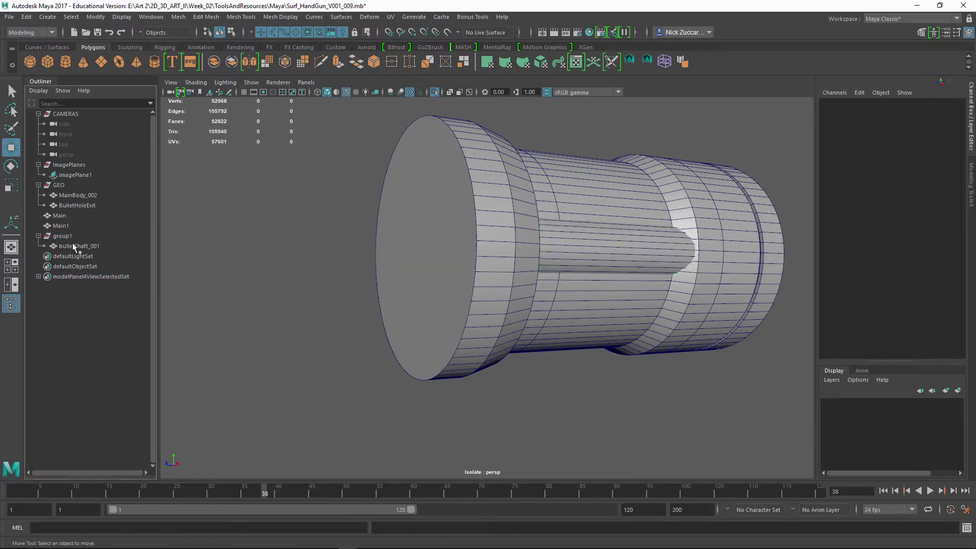
click(62, 236)
alt+drag(465, 296, 465, 295)
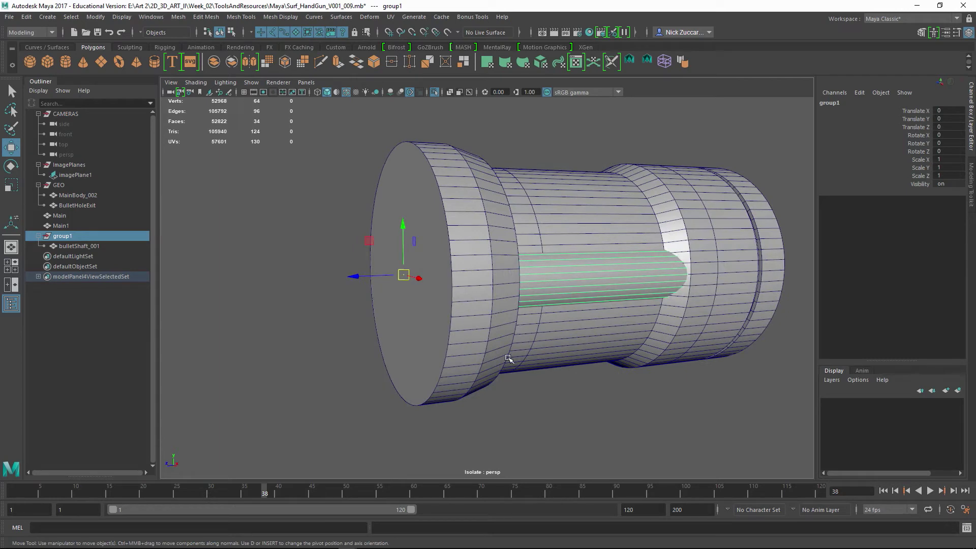
alt+drag(508, 359, 475, 353)
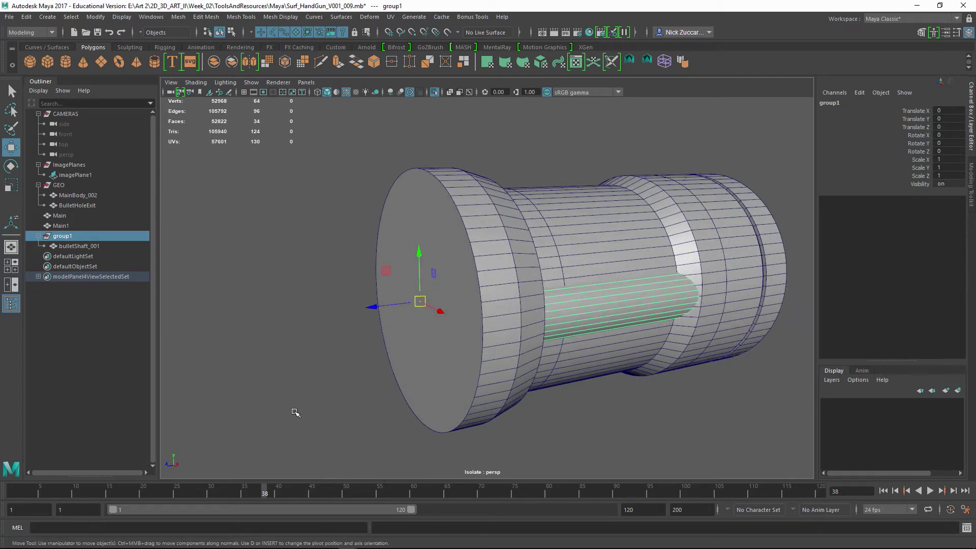
key(ctrl+d)
key(e)
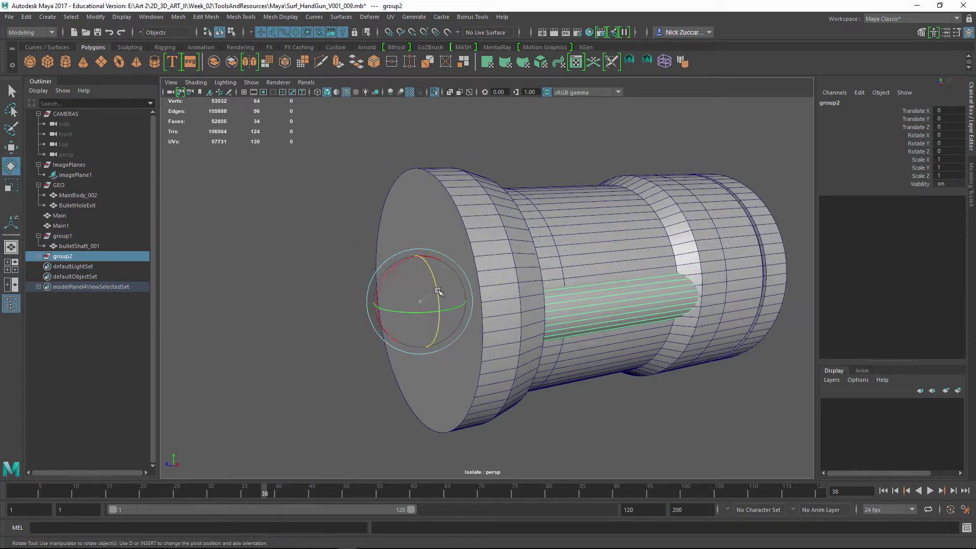
drag(438, 291, 431, 264)
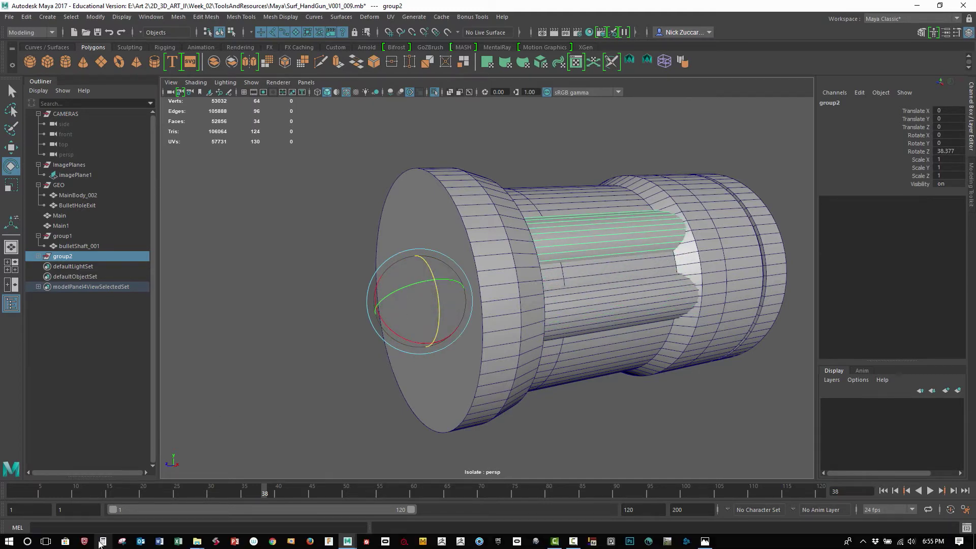
- Switch to Calculator, divide 360 by 6 to get the shaft spacing angle, and close it
click(103, 542)
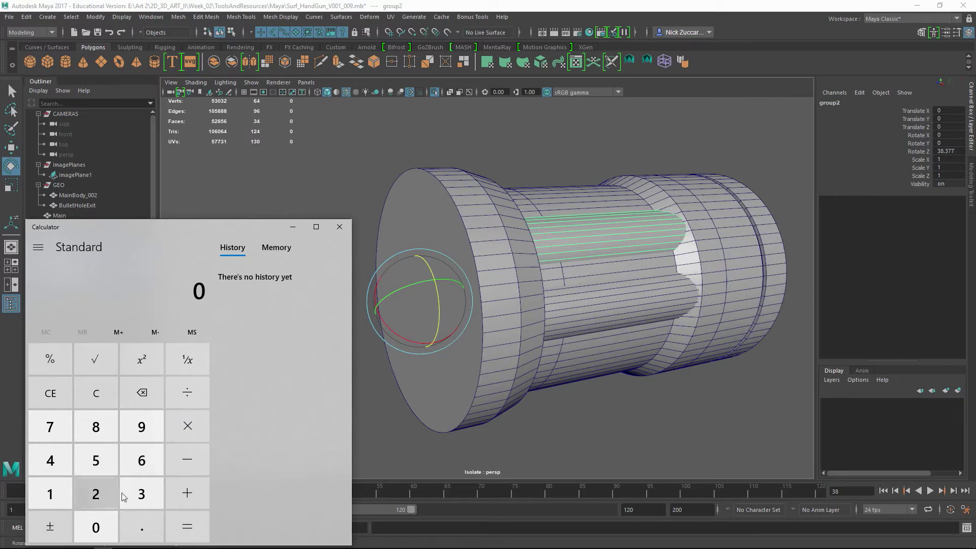
click(142, 493)
click(152, 462)
click(95, 527)
click(188, 423)
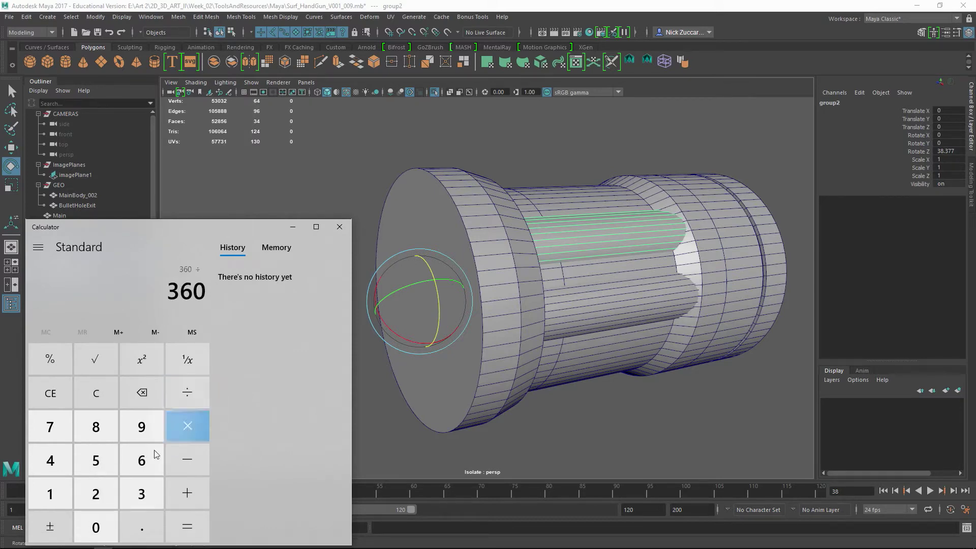
click(142, 465)
click(187, 527)
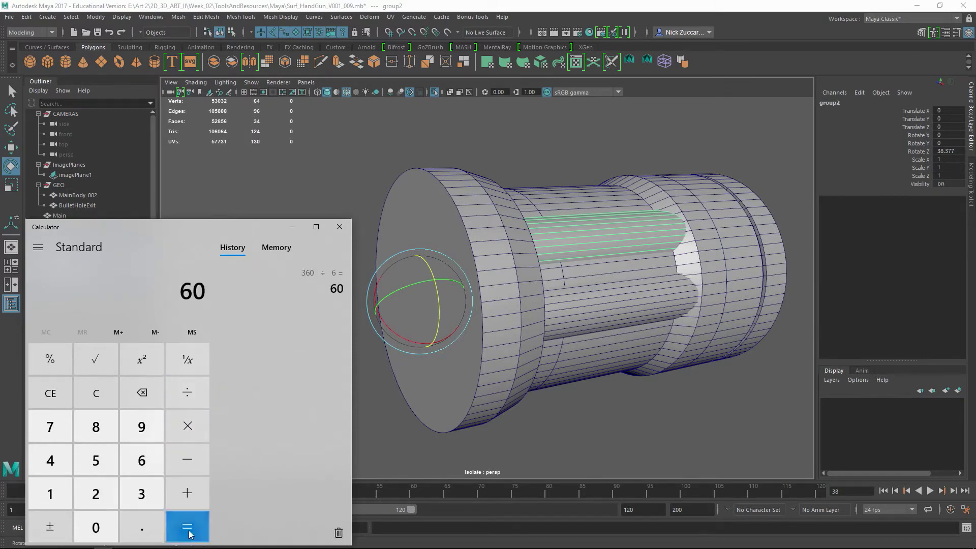
click(346, 231)
- Set the duplicated shaft group's Rotate Z to 60
drag(422, 256, 403, 244)
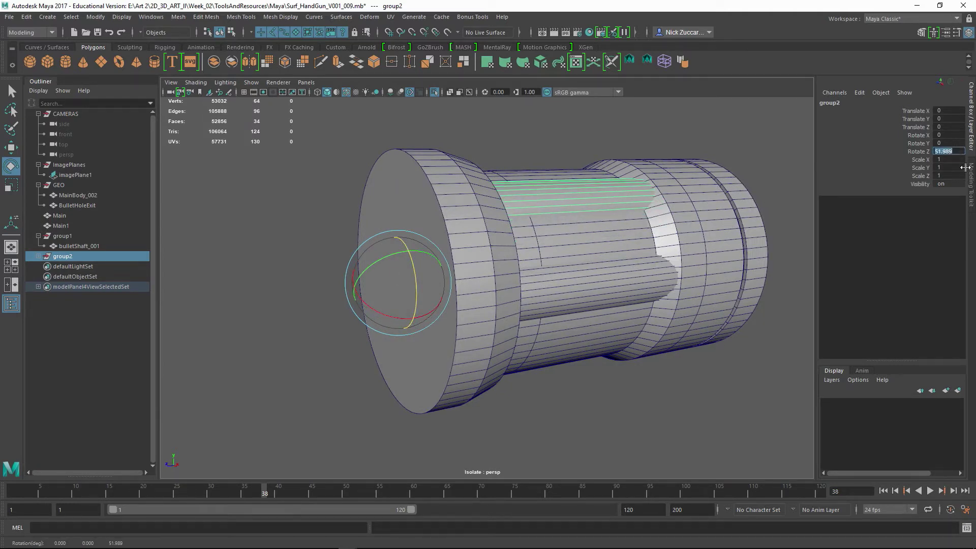
text(60)
key(Return)
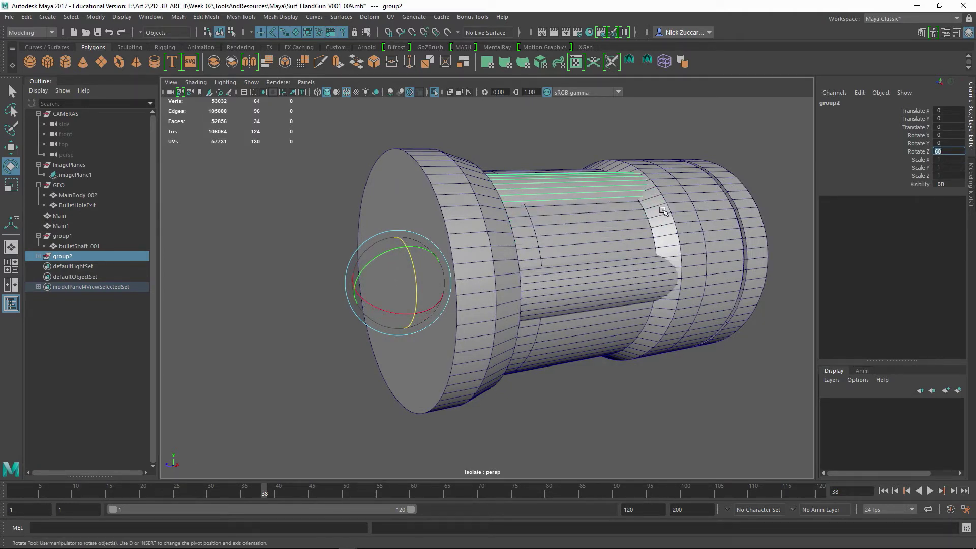
- Repeat the duplication with its transform four more times so six bullet shafts ring the drum
mouse_move(664, 211)
alt+mouse_down()
mouse_move(635, 207)
mouse_move(666, 213)
mouse_move(666, 227)
alt+mouse_up()
key(shift+d)
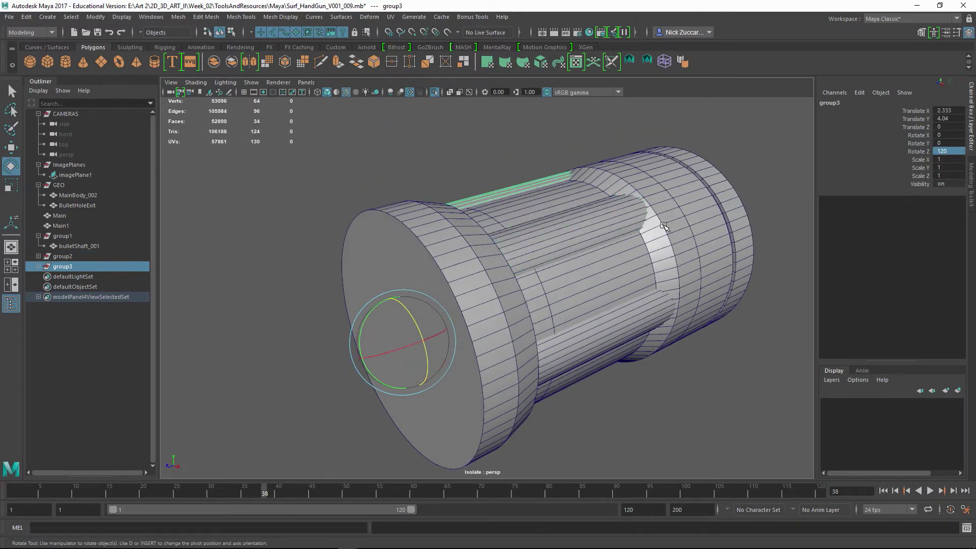
key(shift+d)
key(shift+d)
key(shift+d)
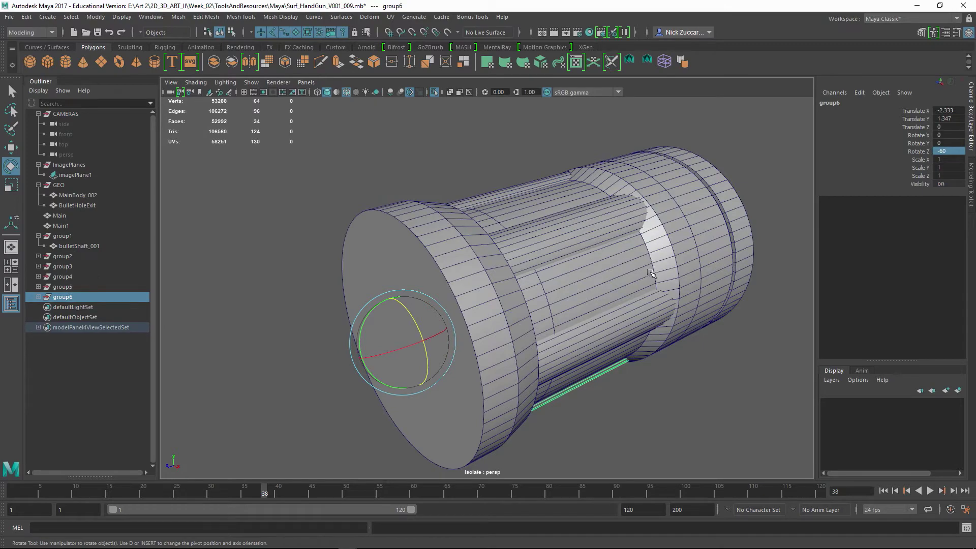
- Hide the wireframe overlay and examine how the bullet shafts sit around the drum from both ends
alt+drag(650, 273, 635, 305)
click(625, 399)
mouse_move(651, 357)
alt+mouse_down()
mouse_move(606, 345)
mouse_move(623, 311)
mouse_move(669, 391)
mouse_move(656, 374)
alt+mouse_up()
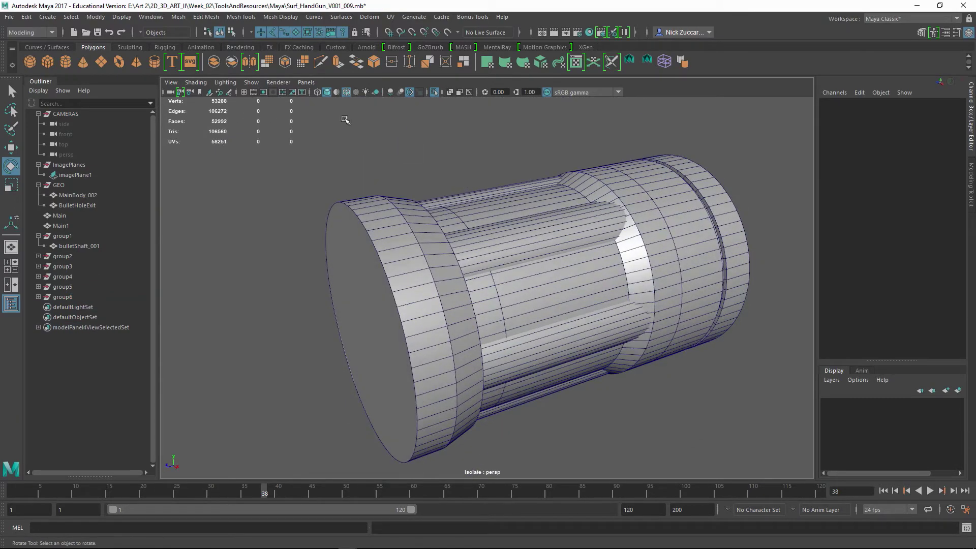
click(346, 92)
mouse_move(571, 167)
alt+mouse_down()
mouse_move(584, 192)
mouse_move(521, 188)
mouse_move(554, 184)
alt+mouse_up()
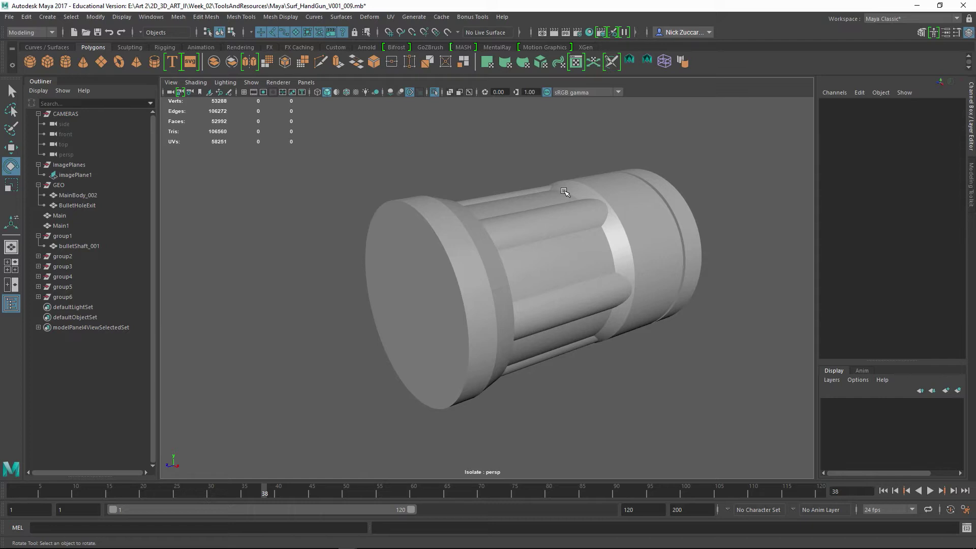
alt+drag(566, 192, 531, 233)
alt+middle_drag(464, 214, 469, 219)
mouse_move(469, 220)
alt+mouse_down()
mouse_move(490, 218)
mouse_move(476, 228)
alt+mouse_up()
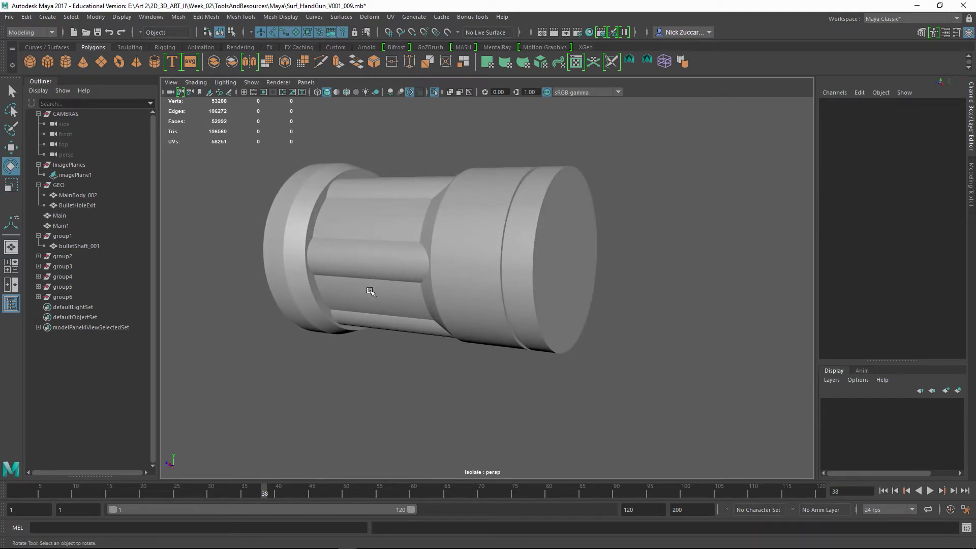
alt+drag(375, 288, 460, 305)
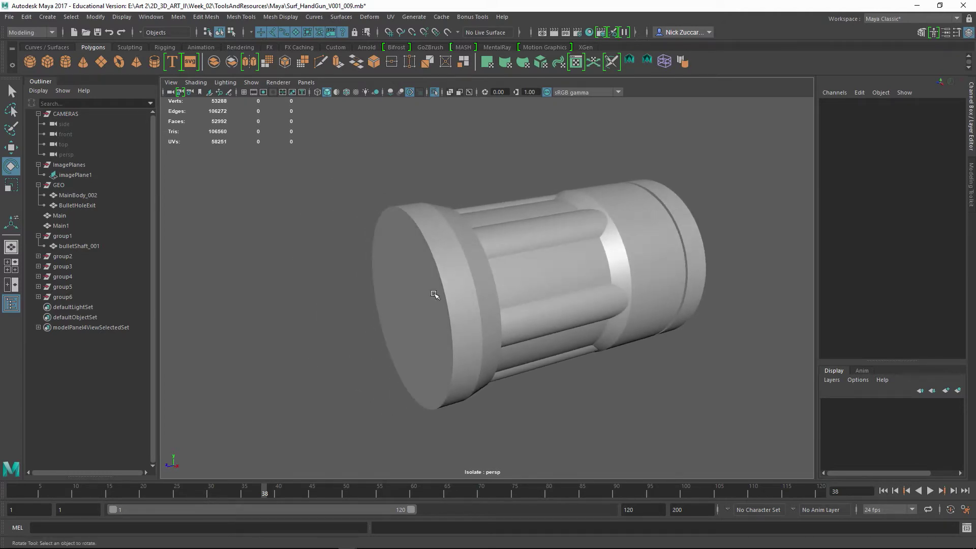
- Scale the flared end cap Main1 up to about 1.021 in X and Y, keeping its length
click(425, 259)
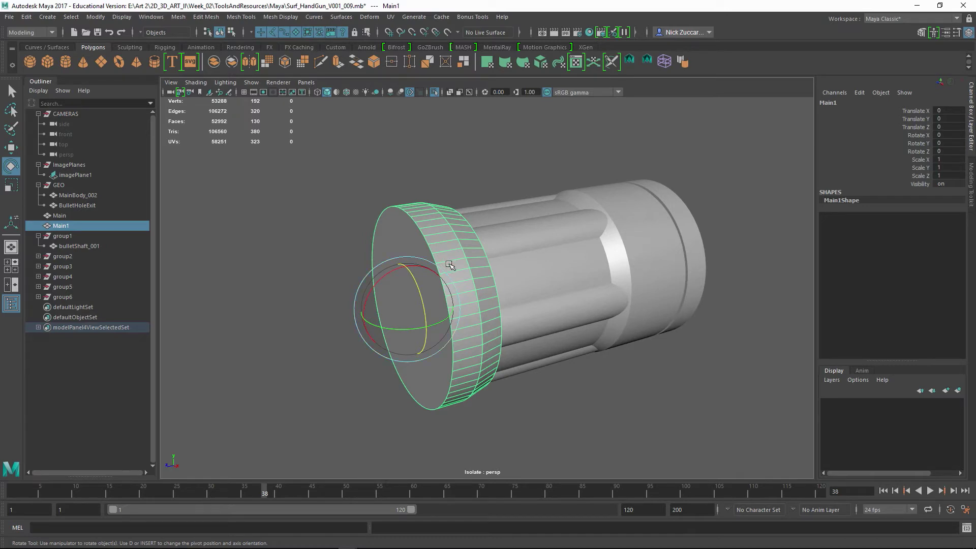
key(r)
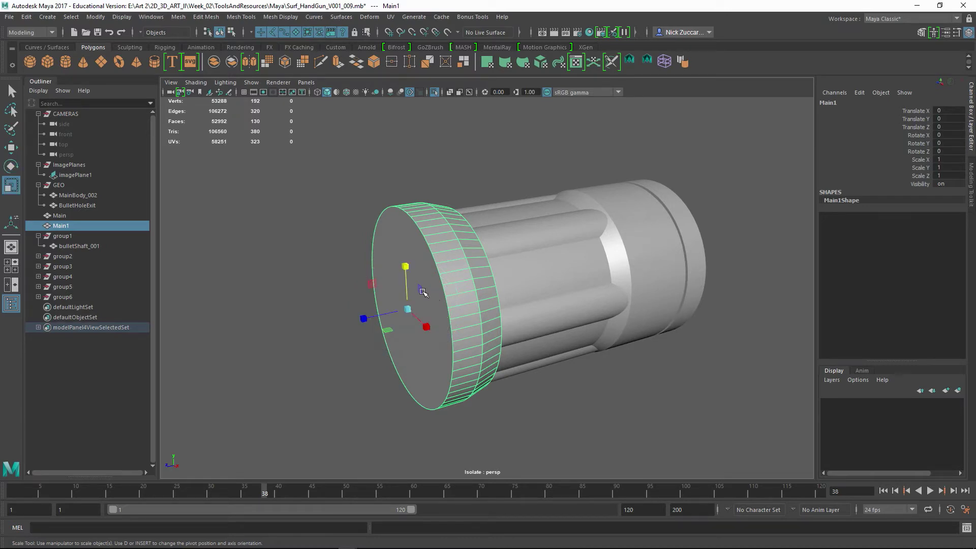
ctrl+drag(362, 319, 381, 307)
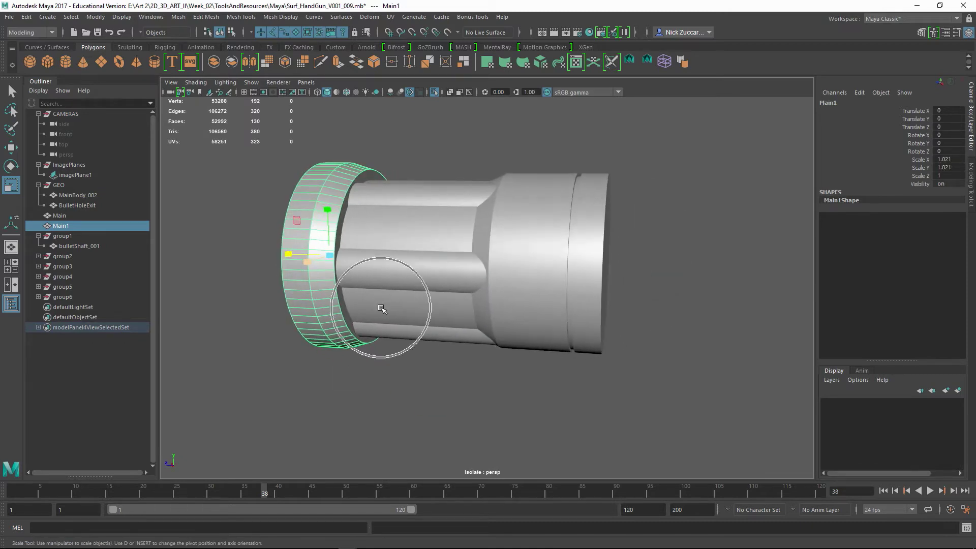
click(388, 150)
alt+drag(418, 183, 443, 189)
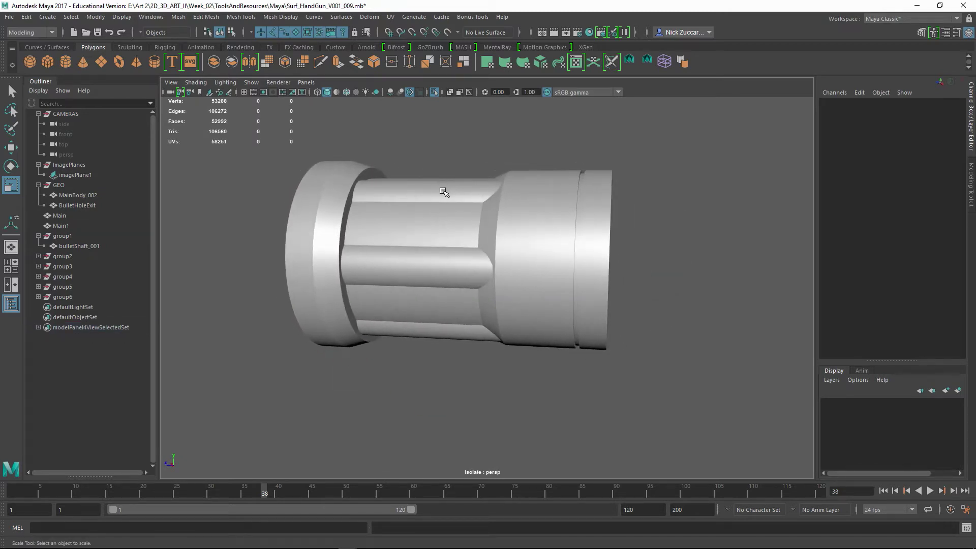
- End the isolation and compare the drum with the gun body and reference image
key(ctrl+1)
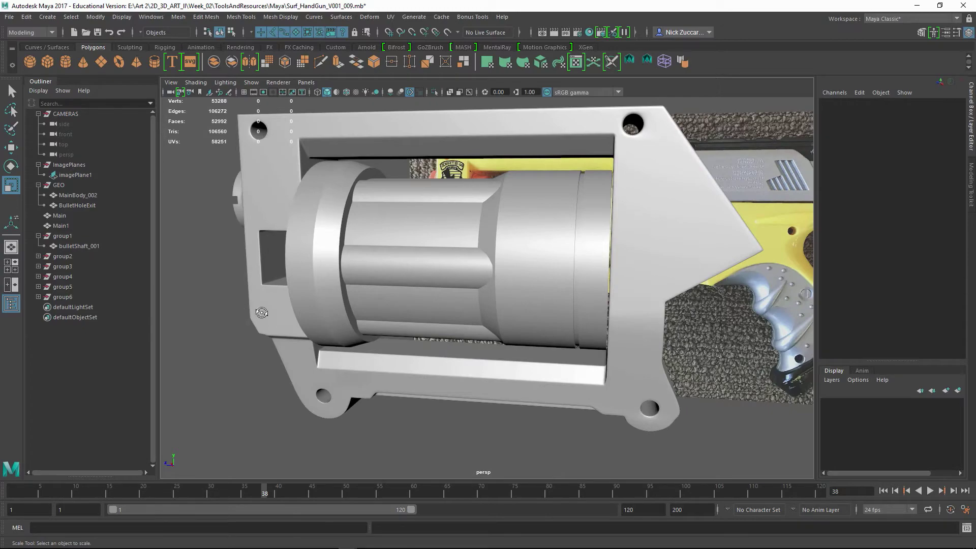
alt+drag(262, 312, 304, 309)
alt+drag(438, 247, 498, 243)
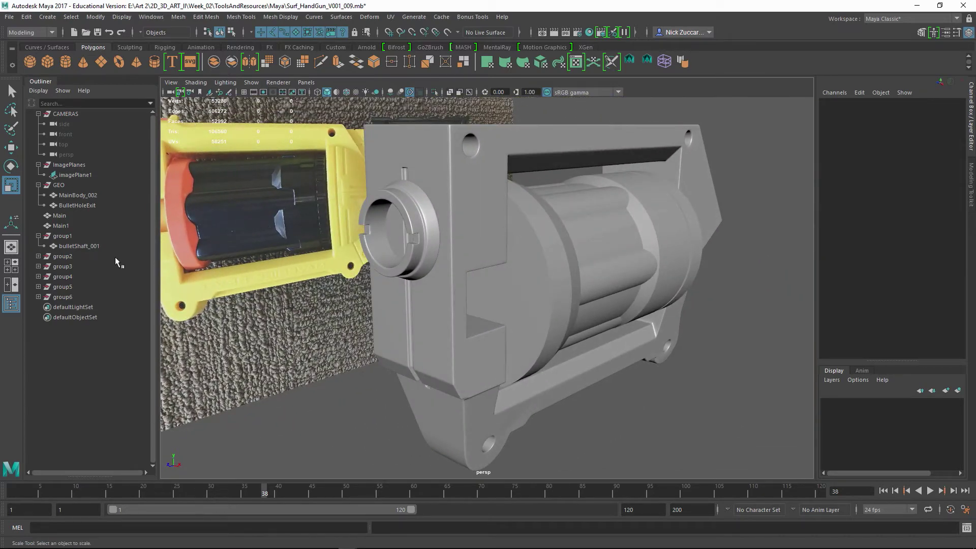
- Combine group1 through group6 into one parent group and centre that group's pivot
click(38, 236)
click(62, 236)
shift+click(62, 287)
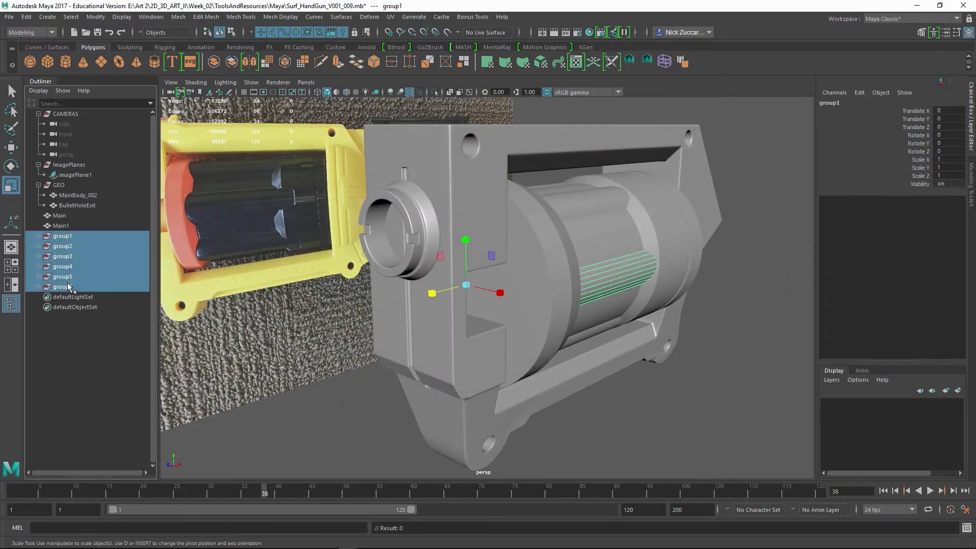
alt+drag(438, 244, 395, 282)
key(ctrl+g)
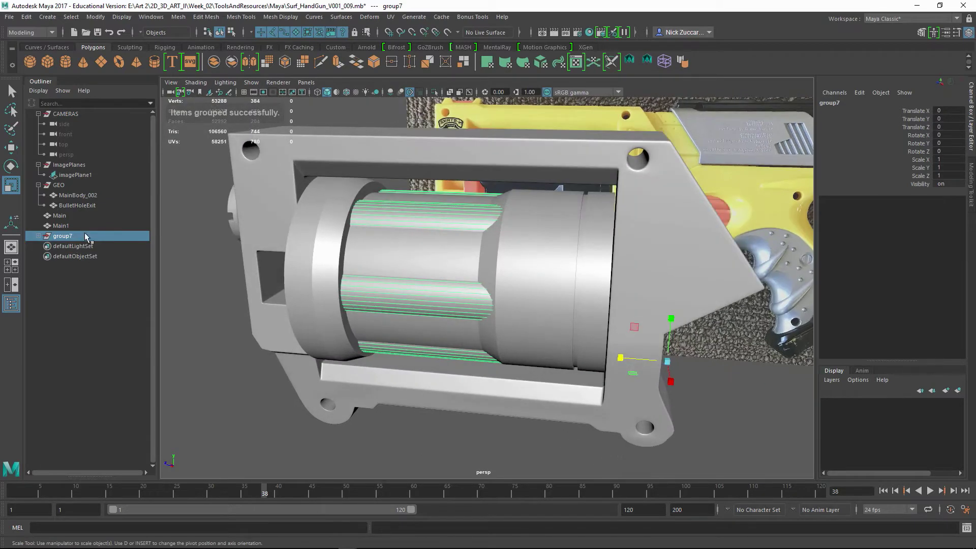
click(96, 17)
click(116, 92)
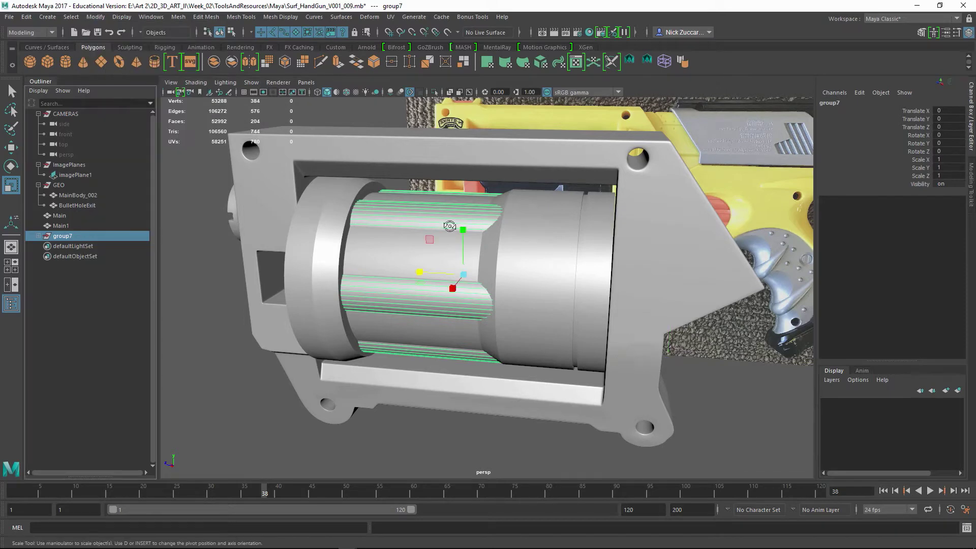
- Rotate the parent group of bullet shafts around the drum to about 22.8 degrees in Z
alt+drag(437, 224, 475, 221)
key(e)
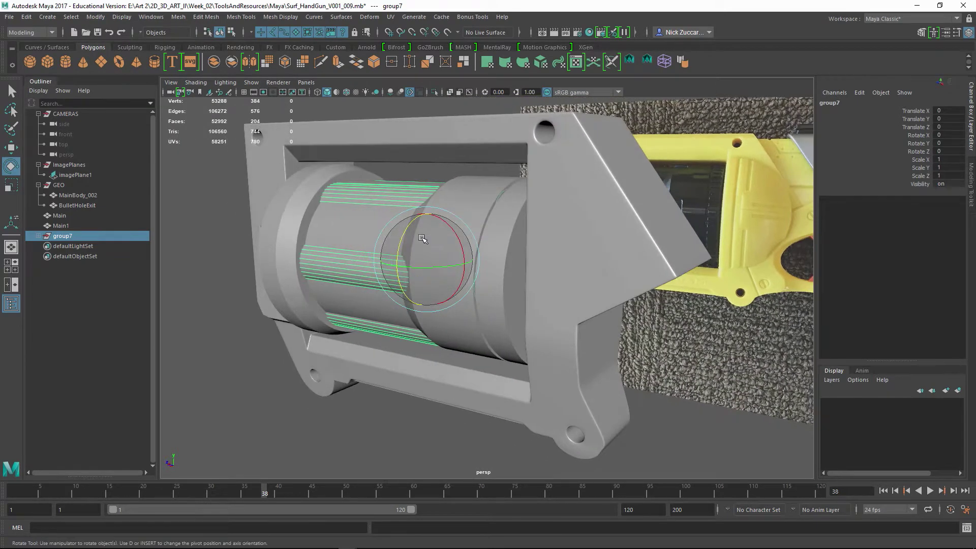
drag(401, 238, 409, 223)
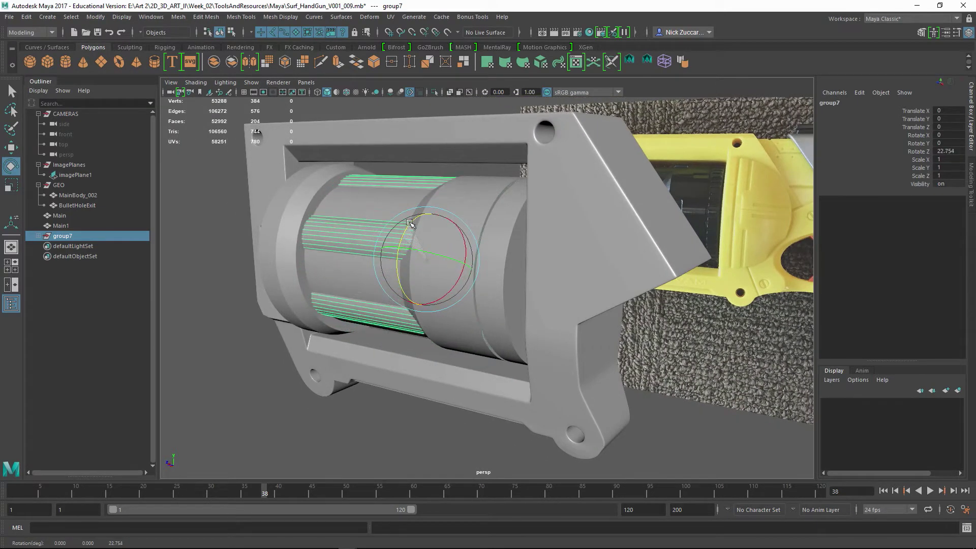
alt+drag(560, 222, 585, 237)
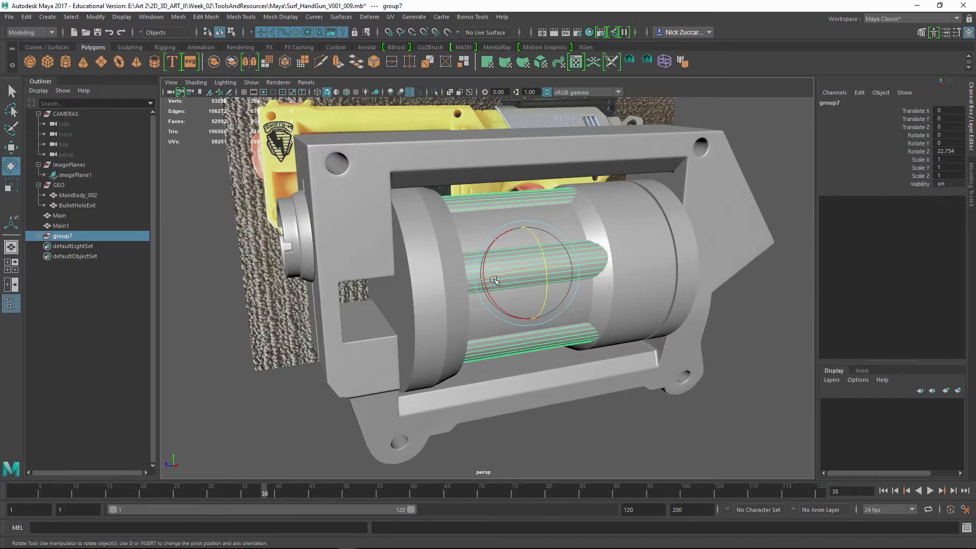
- In the front view, set the rotation of the bullet shafts' parent group to exactly 30 degrees in Z
key(space)
key(space)
alt+drag(342, 290, 523, 338)
key(4)
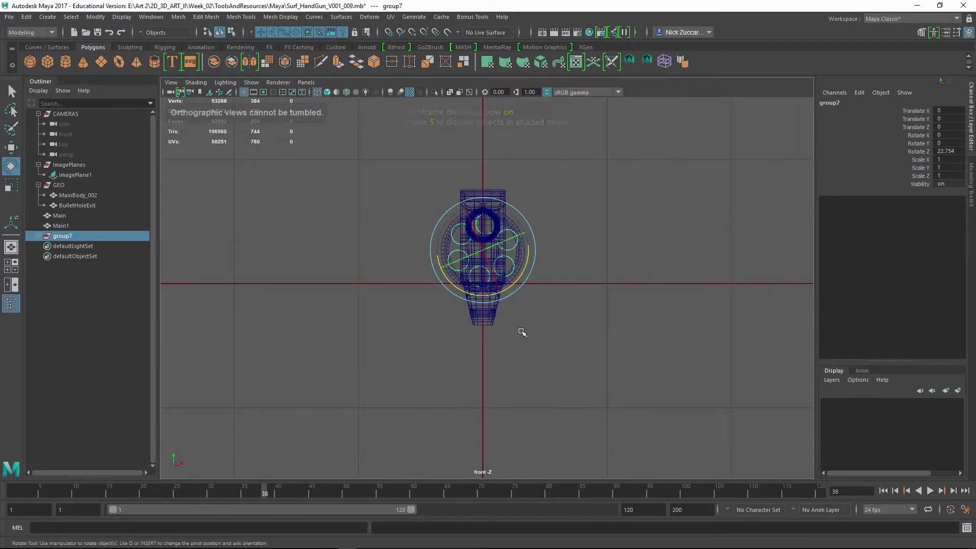
alt+middle_drag(461, 274, 475, 356)
alt+right_drag(421, 307, 593, 323)
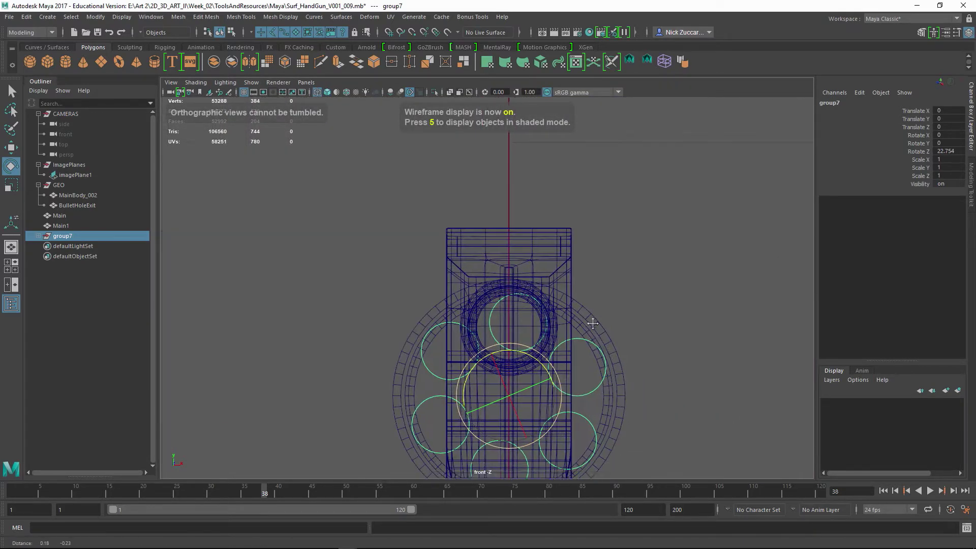
alt+middle_drag(592, 322, 584, 260)
drag(529, 299, 523, 296)
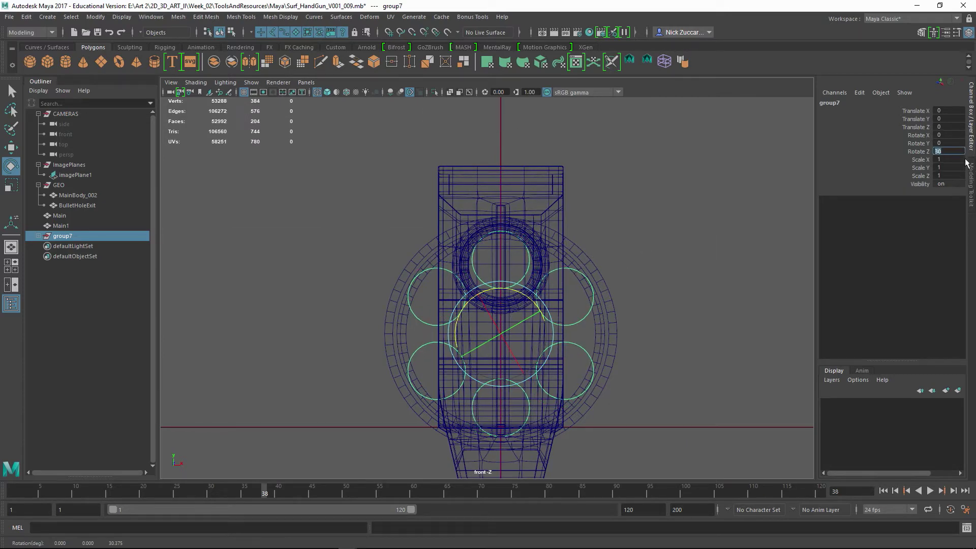
text(30)
key(Return)
key(space)
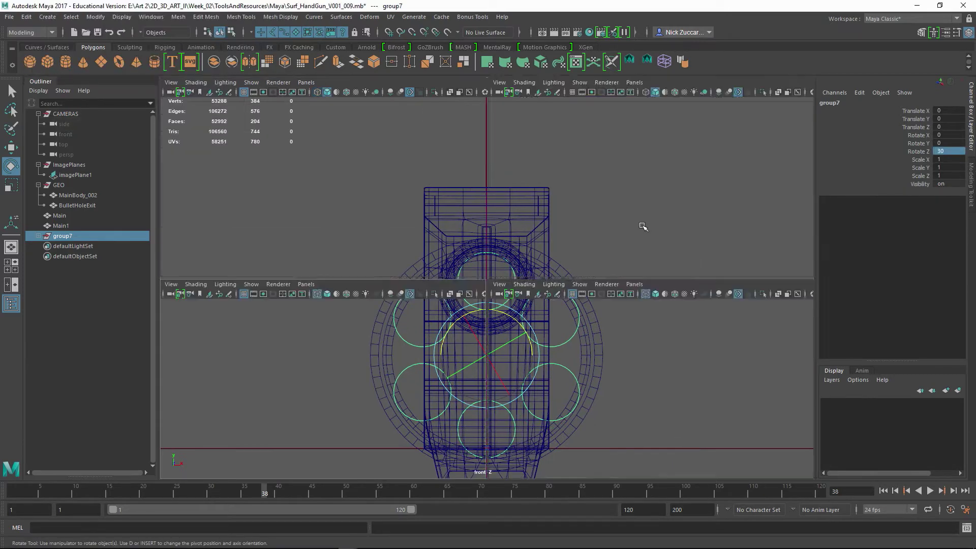
key(space)
- Duplicate the uppermost bullet shaft and move the copy along Z to 13.427 so it extends through the barrel exit
alt+drag(661, 198, 604, 176)
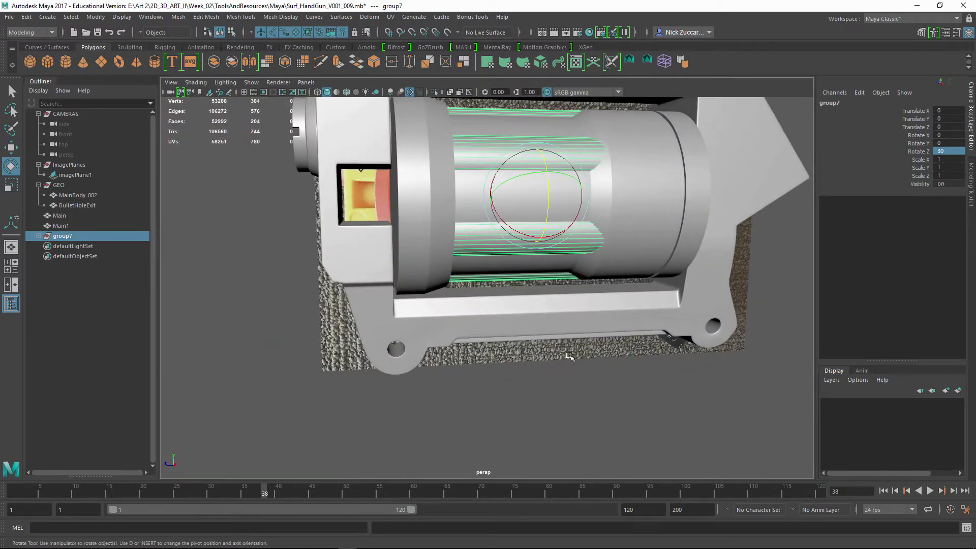
alt+drag(653, 343, 645, 361)
alt+middle_drag(566, 295, 560, 328)
alt+drag(546, 326, 585, 321)
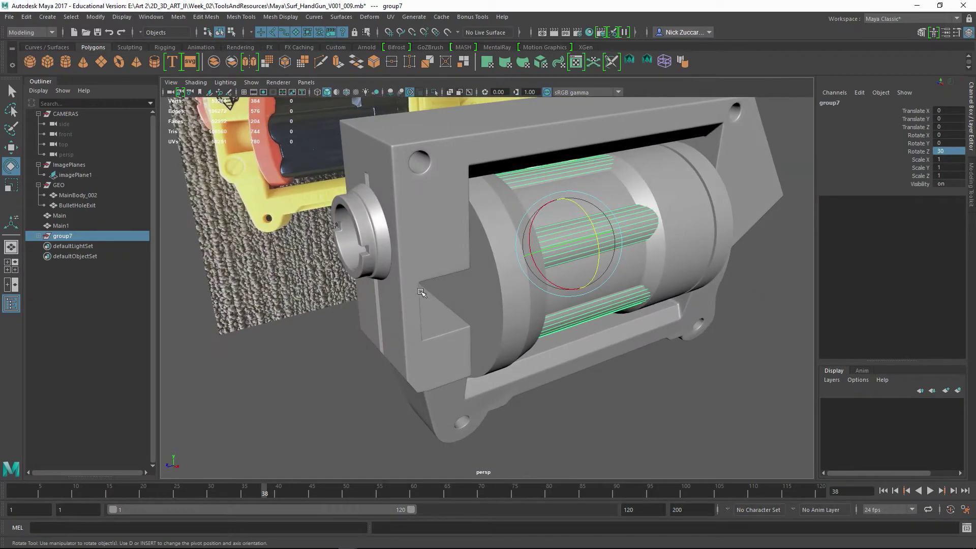
click(332, 329)
alt+drag(529, 211, 485, 204)
click(501, 178)
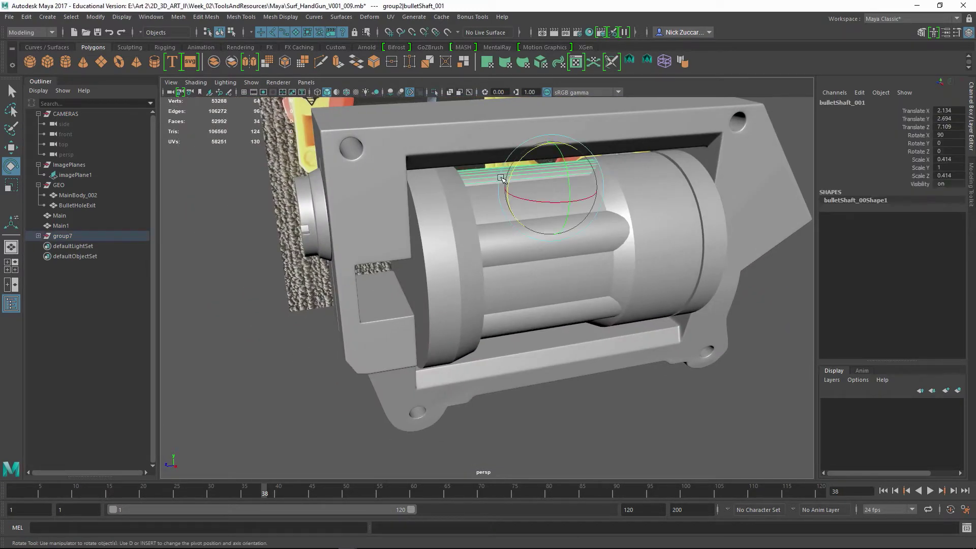
click(38, 237)
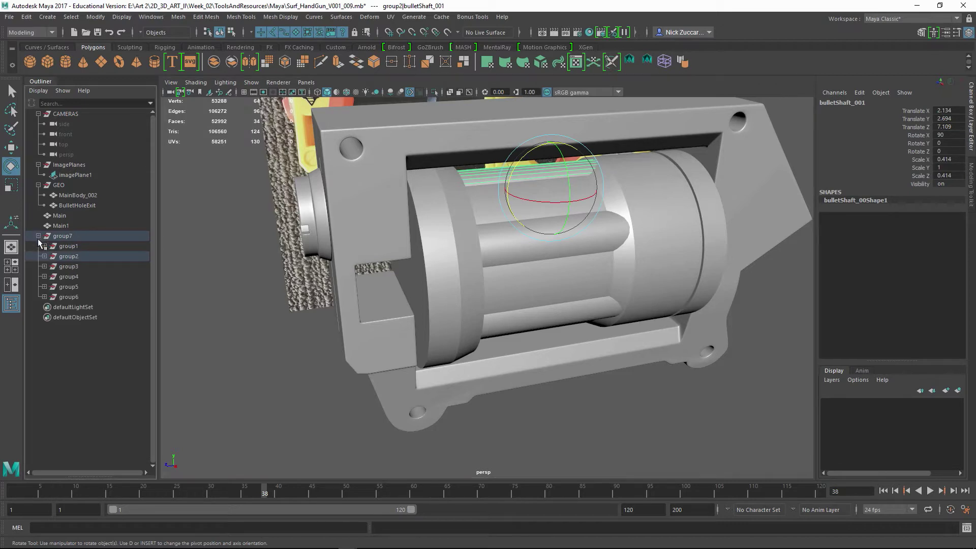
alt+drag(310, 236, 460, 224)
key(ctrl+d)
key(w)
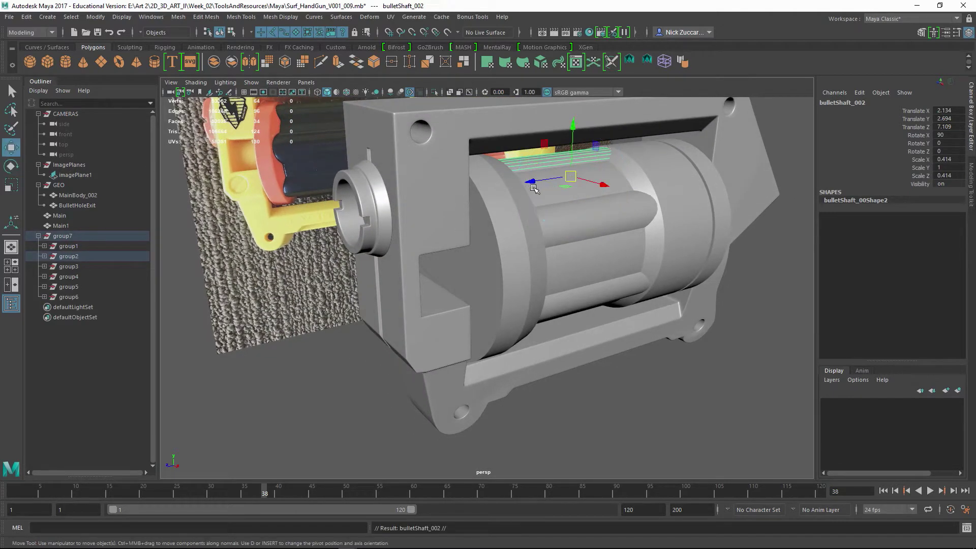
drag(534, 188, 501, 218)
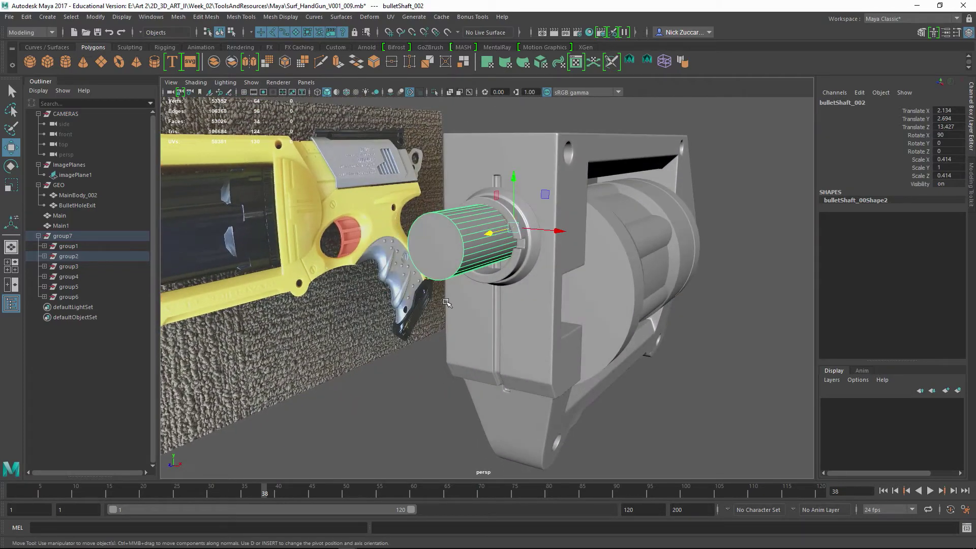
- Compare the shaft copy with the reference in the side view, and reset the end cap Main1's scale to 1 in X and Y
mouse_move(447, 303)
alt+mouse_down()
mouse_move(489, 300)
mouse_move(449, 282)
mouse_move(443, 292)
alt+mouse_up()
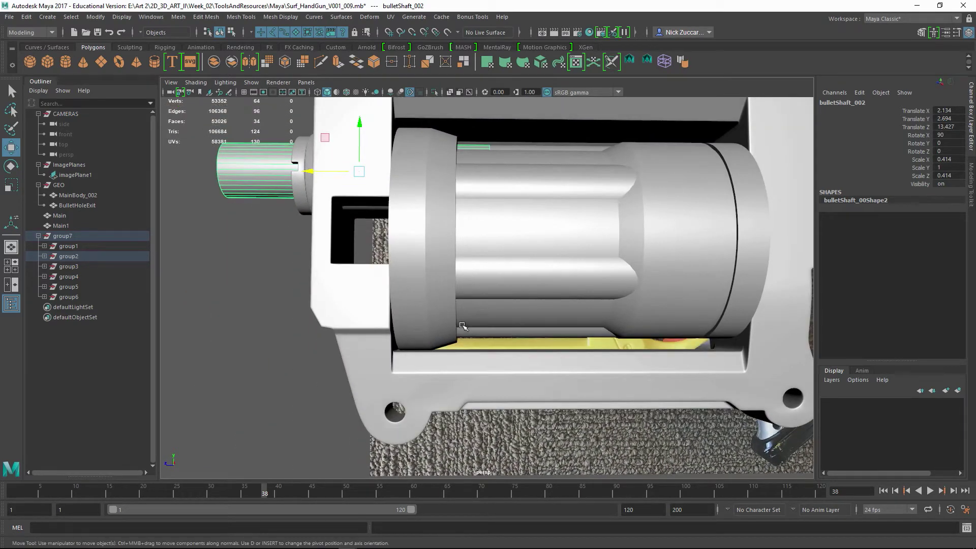
alt+drag(455, 314, 461, 327)
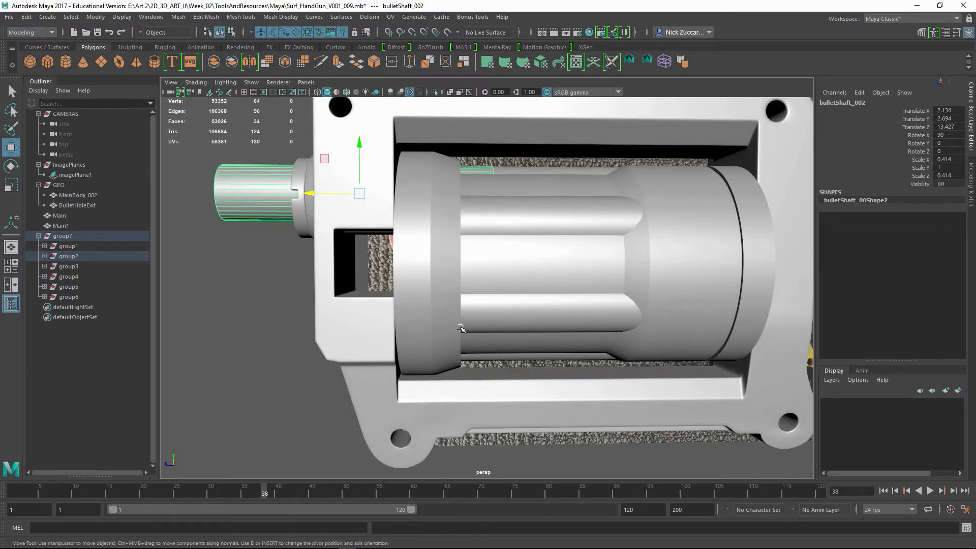
key(space)
key(space)
alt+middle_drag(499, 332, 562, 340)
alt+right_drag(571, 341, 554, 342)
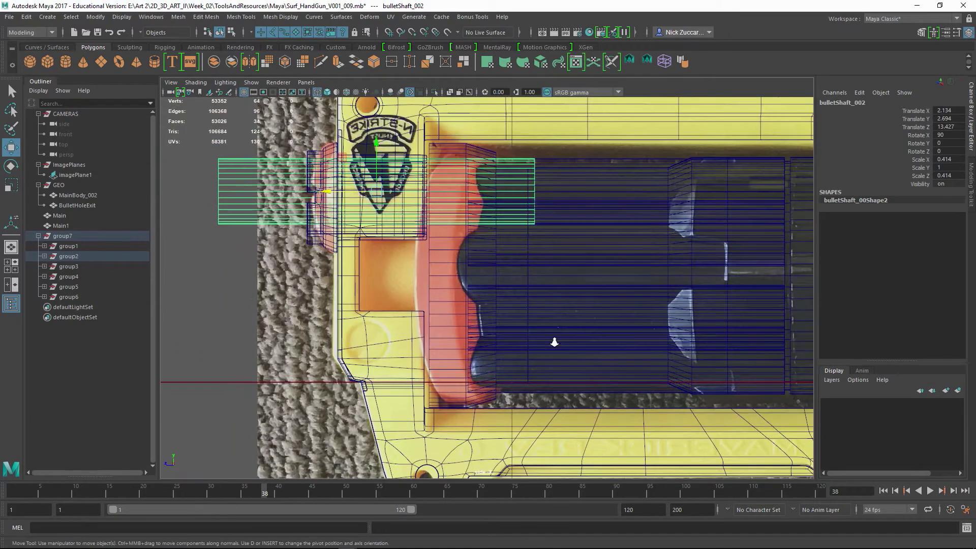
key(5)
mouse_move(538, 347)
alt+middle_down()
mouse_move(540, 383)
mouse_move(486, 349)
mouse_move(504, 334)
mouse_move(500, 344)
alt+middle_up()
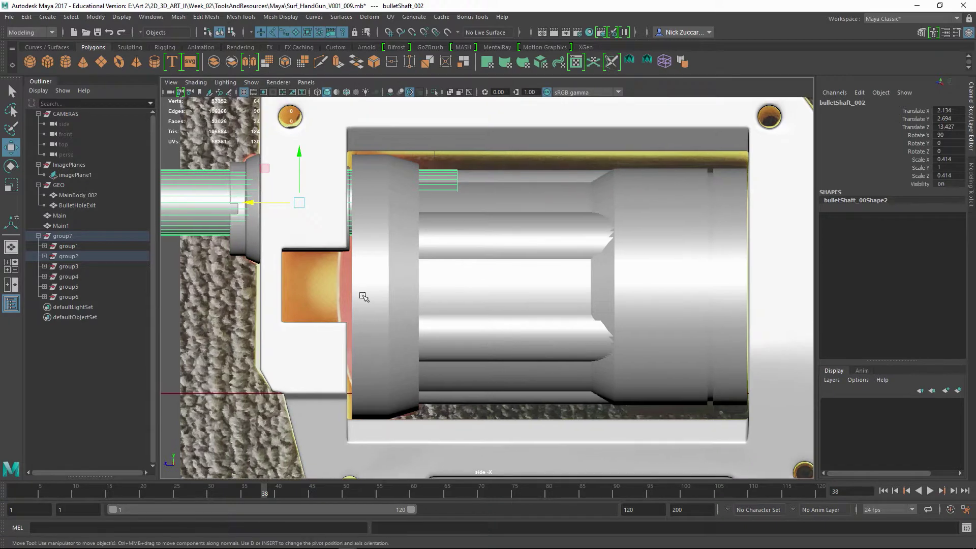
click(384, 270)
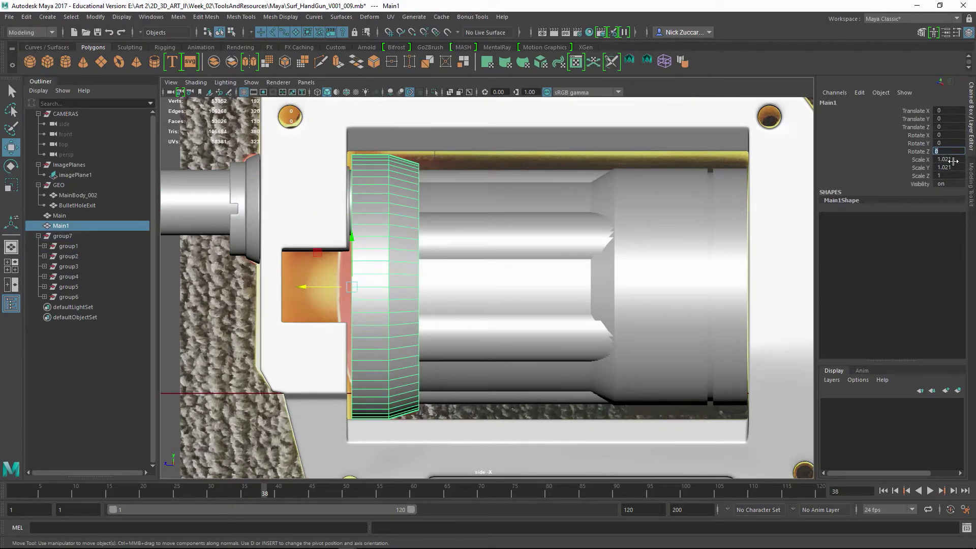
text(1)
key(Return)
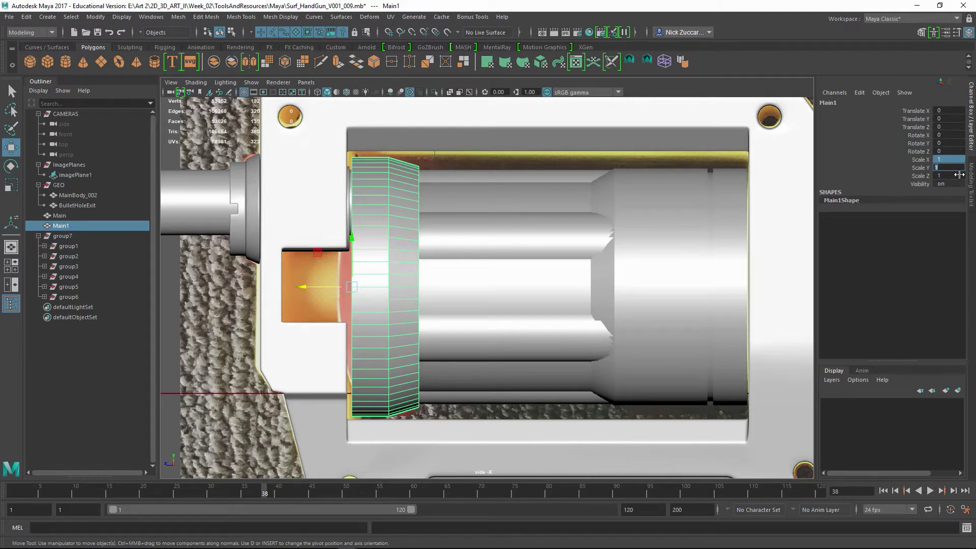
- Raise BulletHoleExit to 0.158 in Translate Y so it lines up with the protruding shaft copy
alt+middle_drag(392, 201, 444, 193)
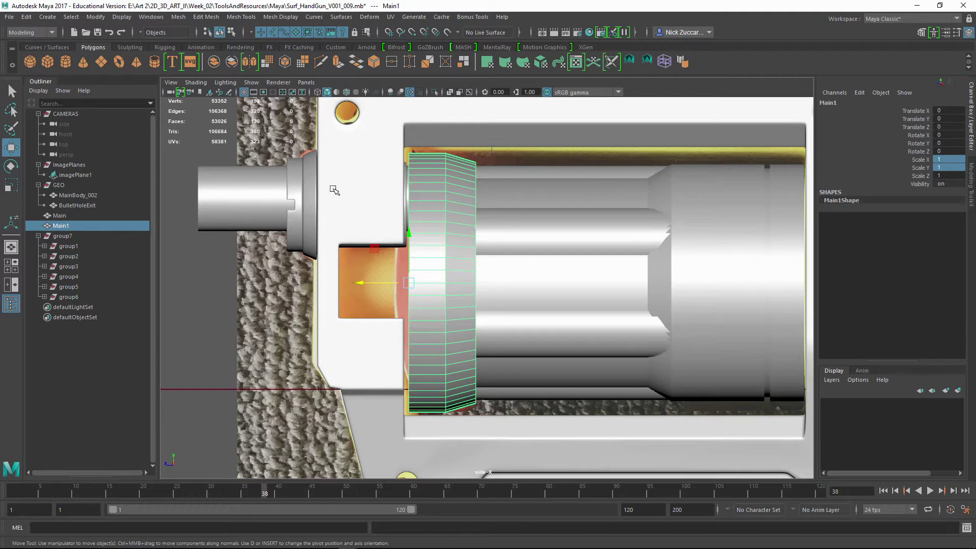
click(299, 194)
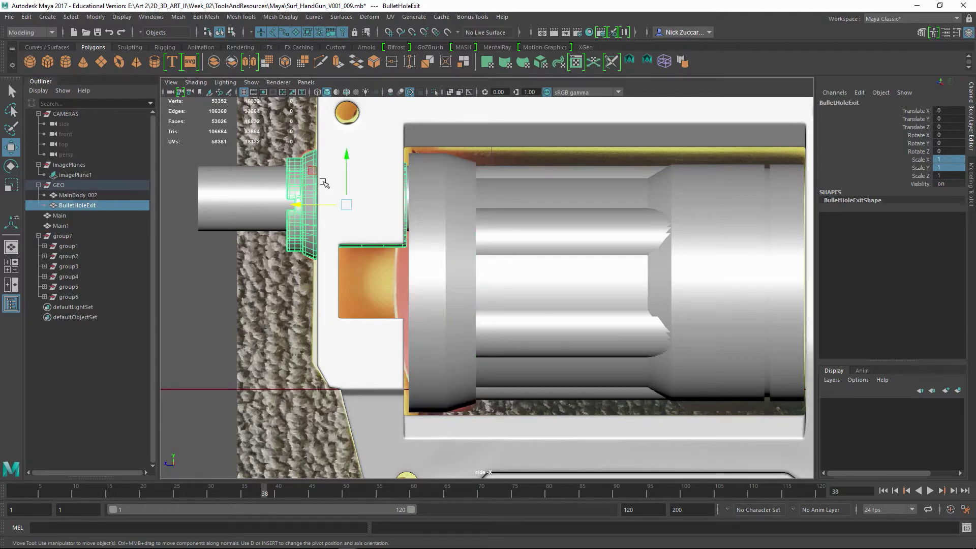
mouse_move(348, 158)
mouse_down()
mouse_move(347, 143)
mouse_move(347, 152)
mouse_up()
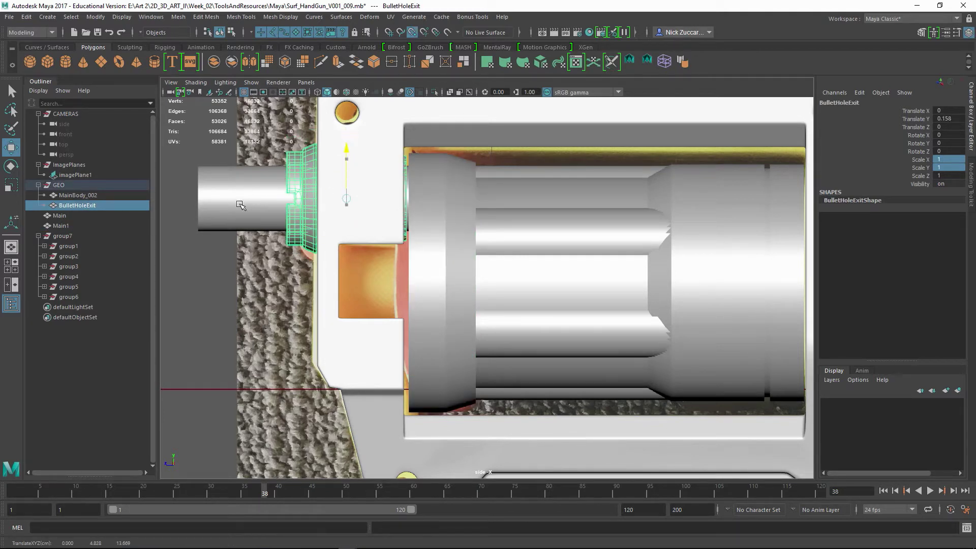
key(space)
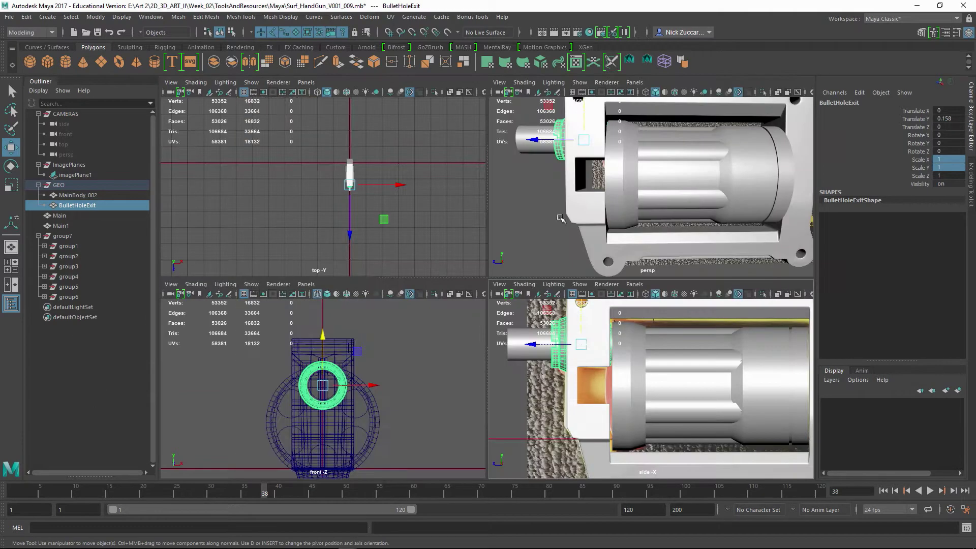
key(space)
- Inspect the barrel exit's alignment with the drum, and delete the protruding bullet shaft copy
alt+drag(572, 214, 697, 231)
click(772, 174)
alt+drag(772, 185, 473, 224)
click(305, 205)
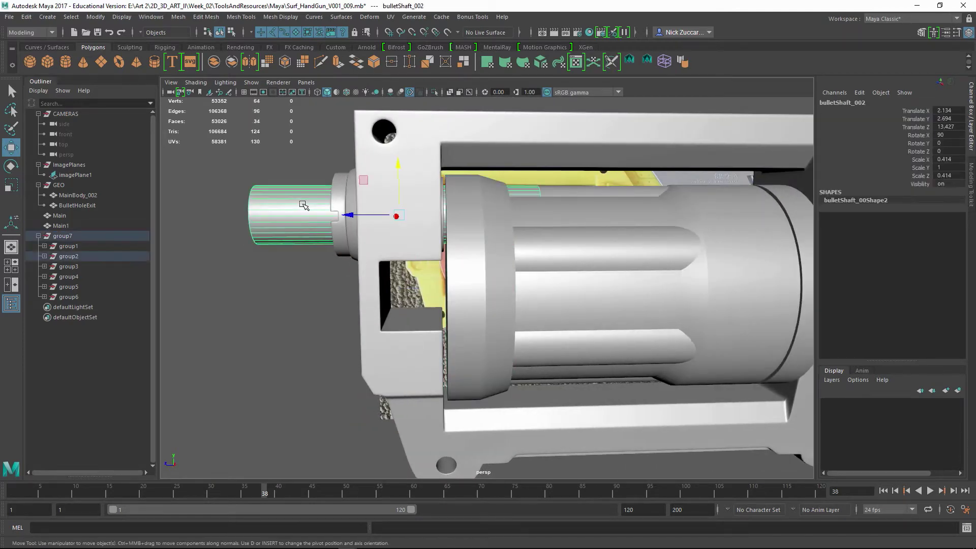
alt+drag(308, 224, 359, 234)
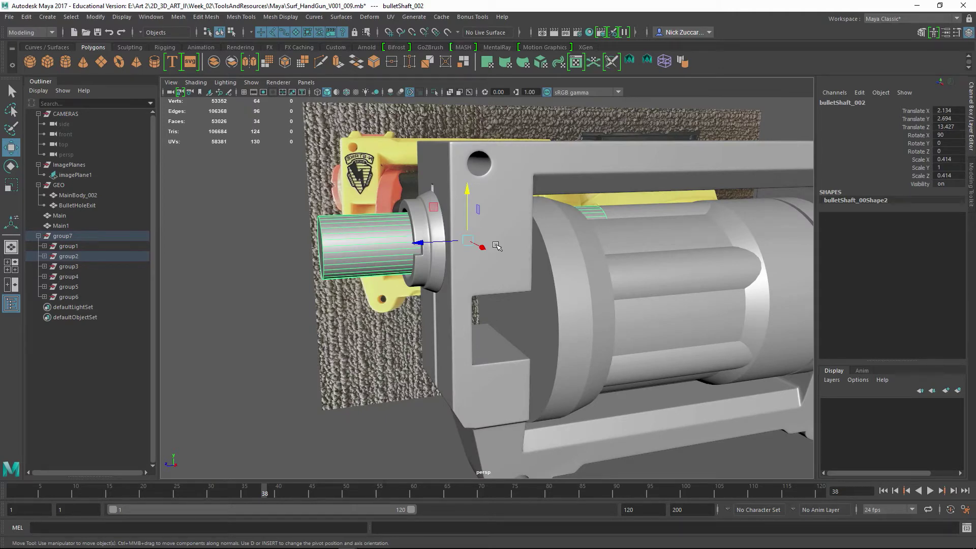
alt+drag(605, 227, 609, 226)
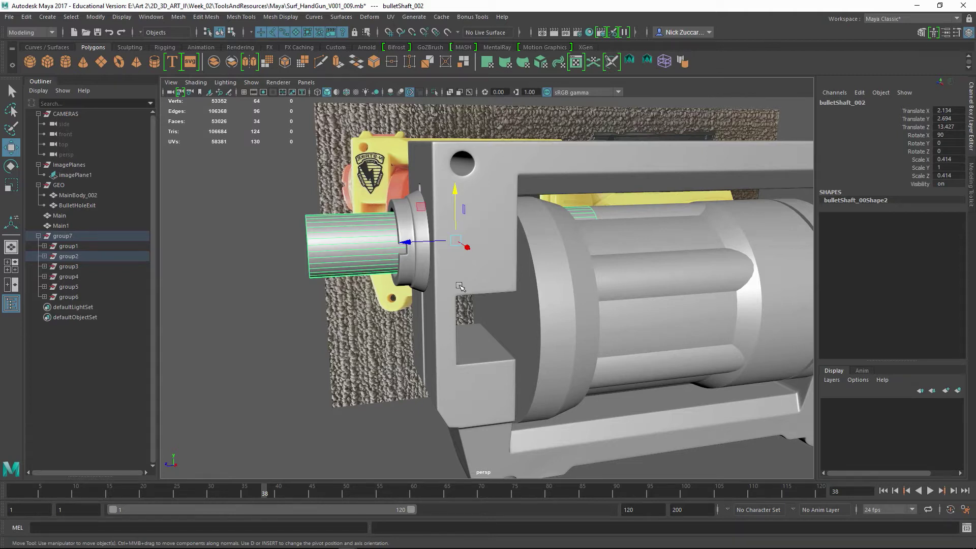
key(Delete)
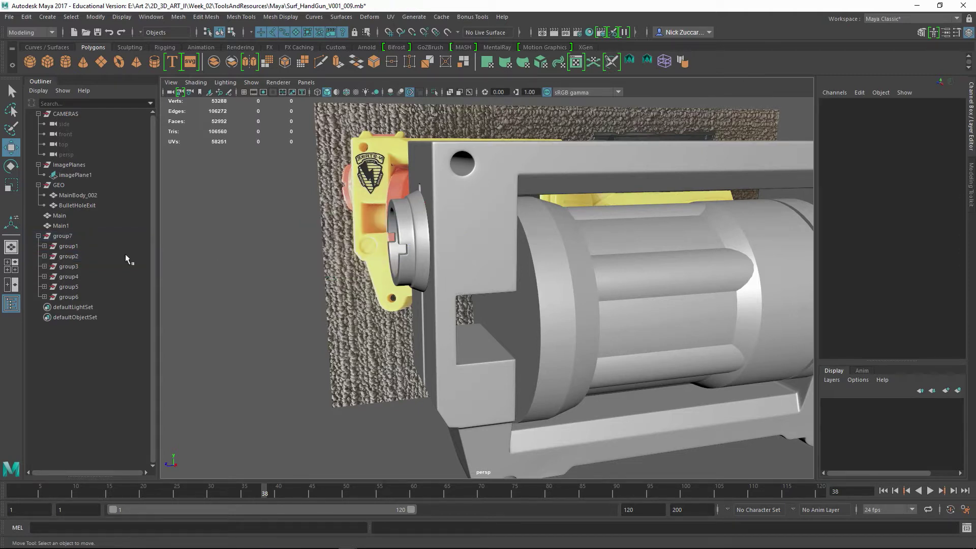
- Duplicate the parent group of bullet shafts and move the copy out through the drum's front to 5.003 in Translate Z
click(69, 246)
key(ctrl+d)
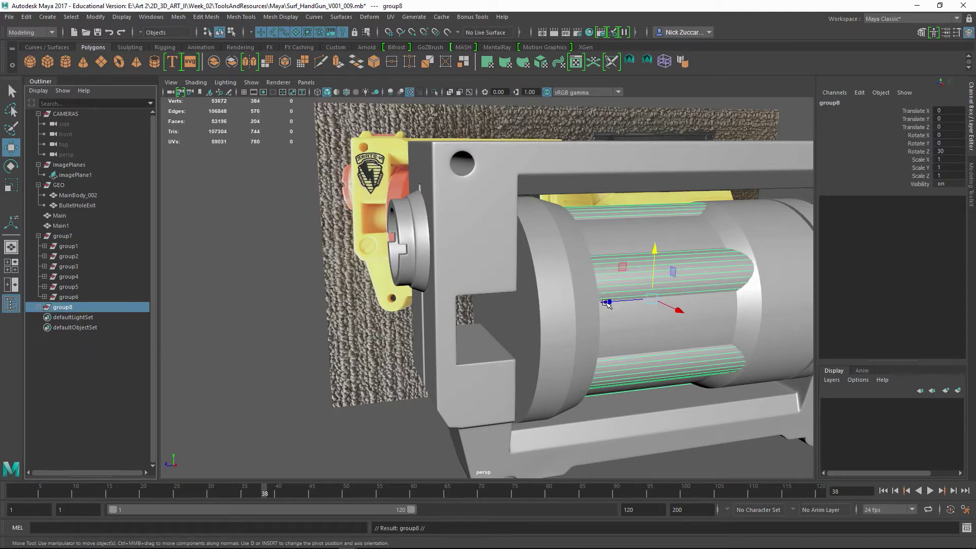
drag(607, 304, 483, 332)
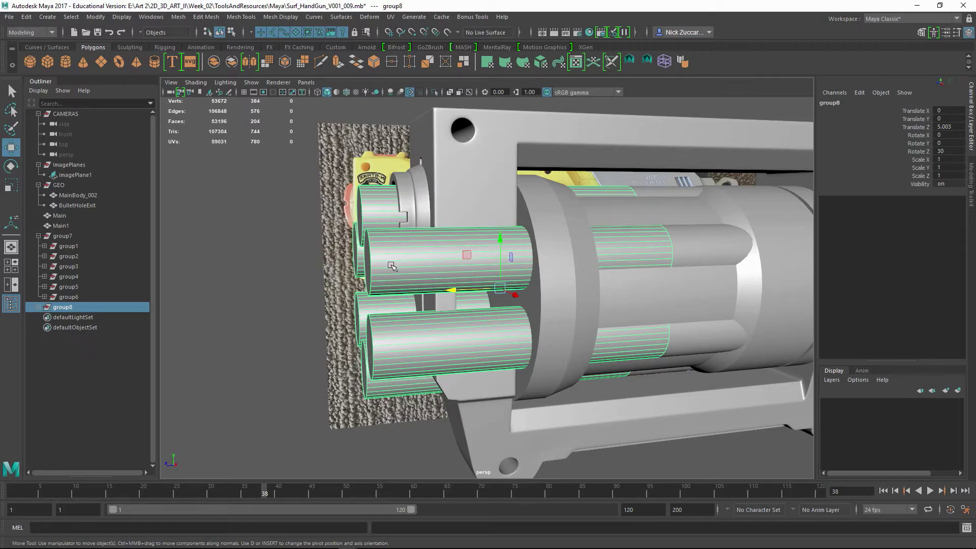
- Try to scale one bullet shaft in the copied group down uniformly to about 0.9 of its size
click(392, 266)
key(r)
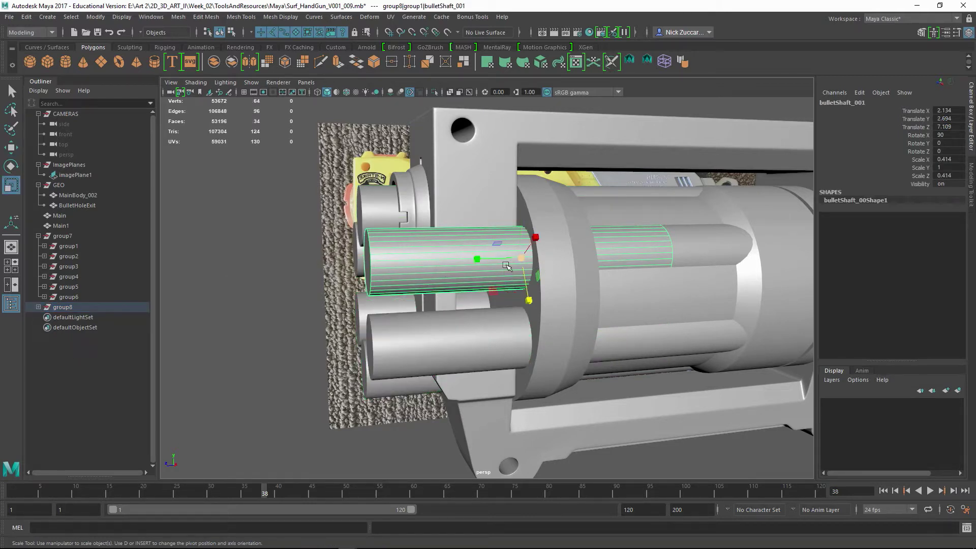
drag(524, 260, 509, 261)
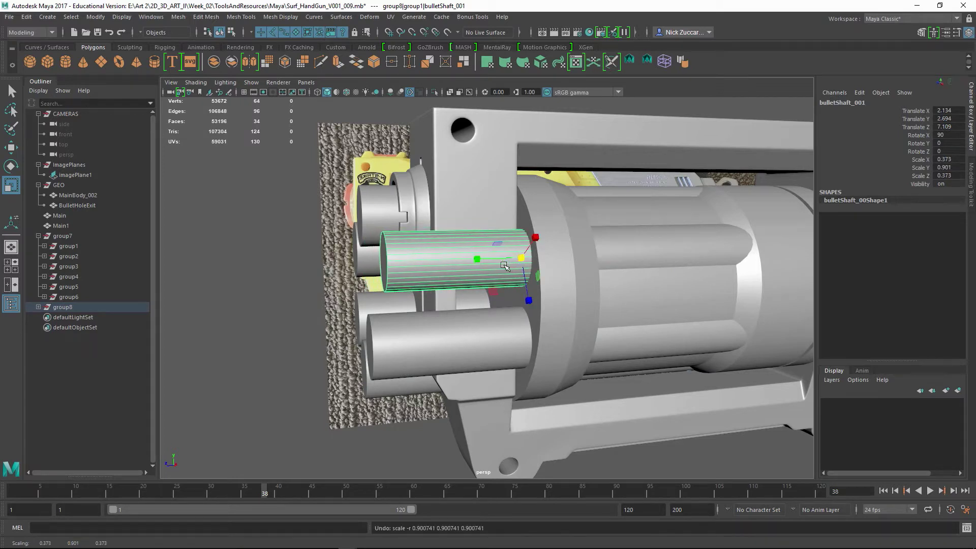
- Freeze the transformations of the copied bullet shaft group
click(77, 308)
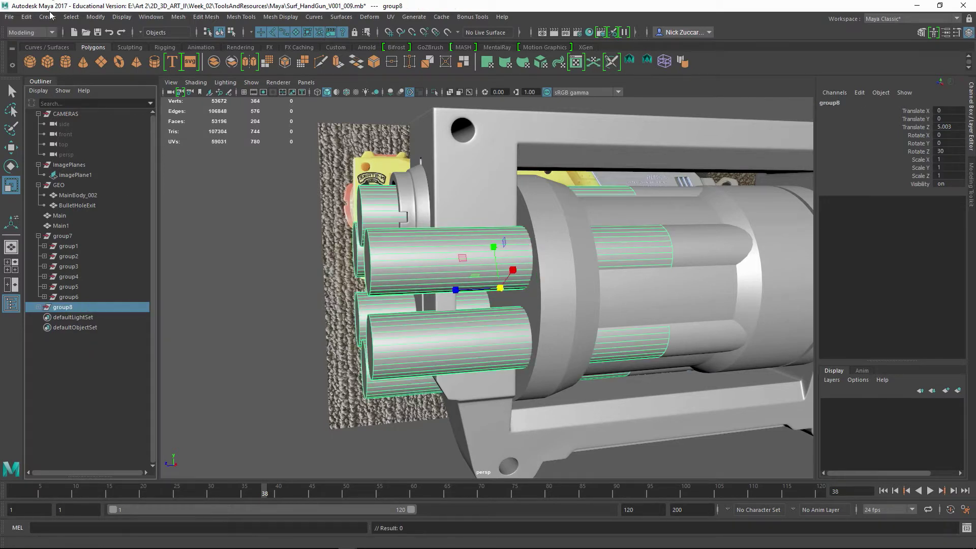
click(96, 17)
click(121, 63)
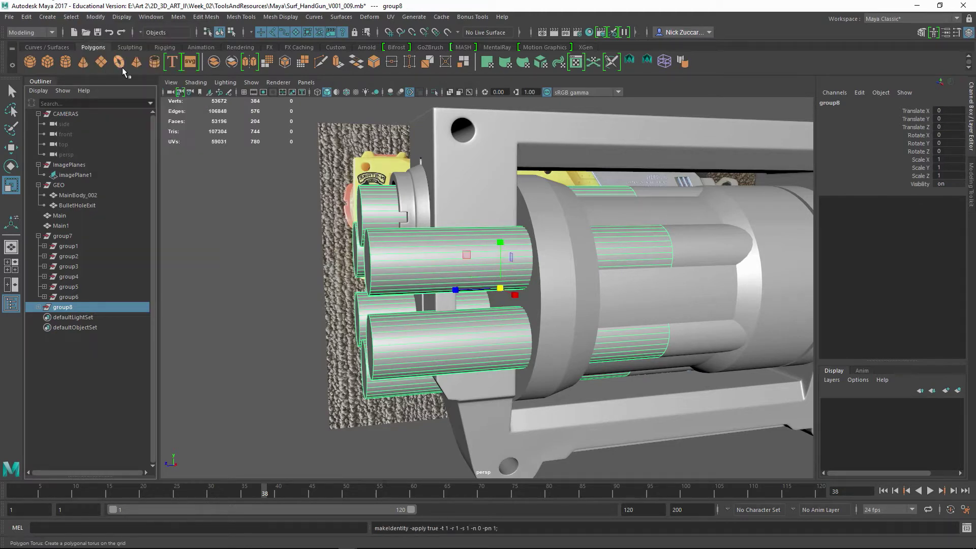
- Try to scale one of the copied bullet shafts across its thickness, and undo the change
alt+drag(473, 284, 496, 287)
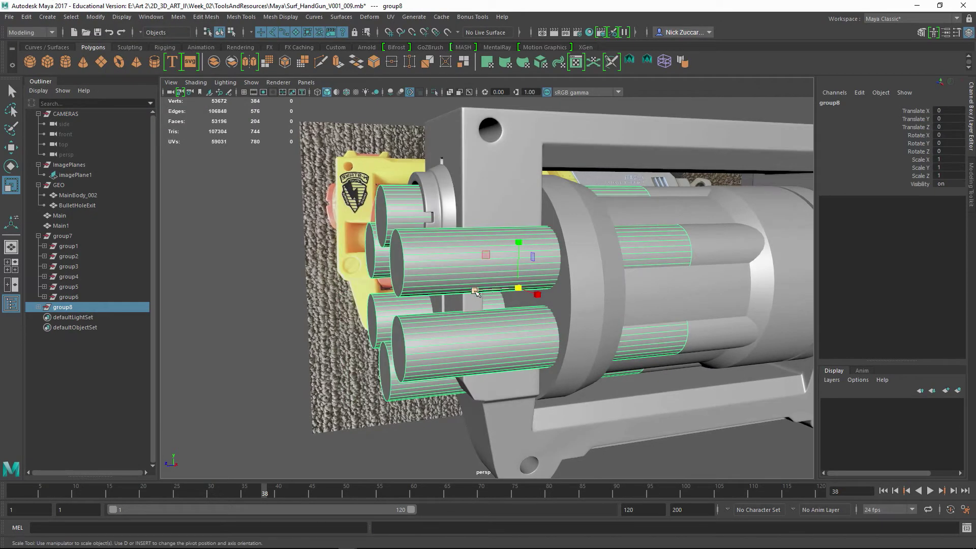
click(418, 273)
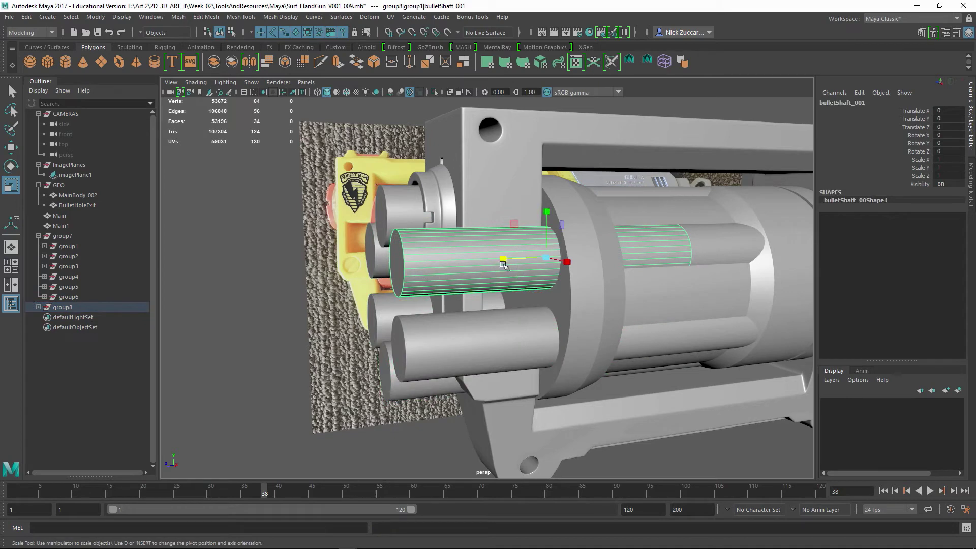
ctrl+drag(510, 266, 441, 277)
key(ctrl+z)
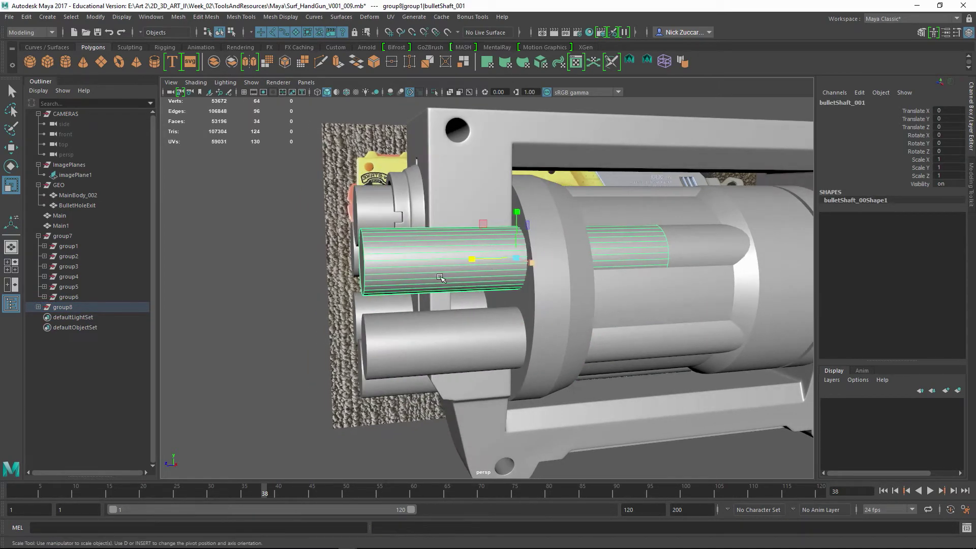
- Isolate Main, Main1 and both bullet shaft groups, group7 and group8, in the perspective view
click(63, 236)
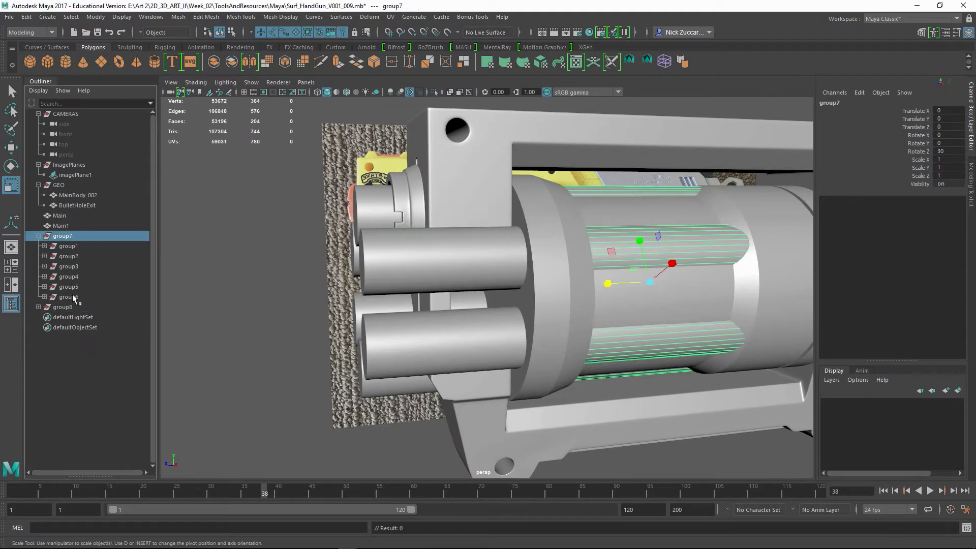
ctrl+click(73, 307)
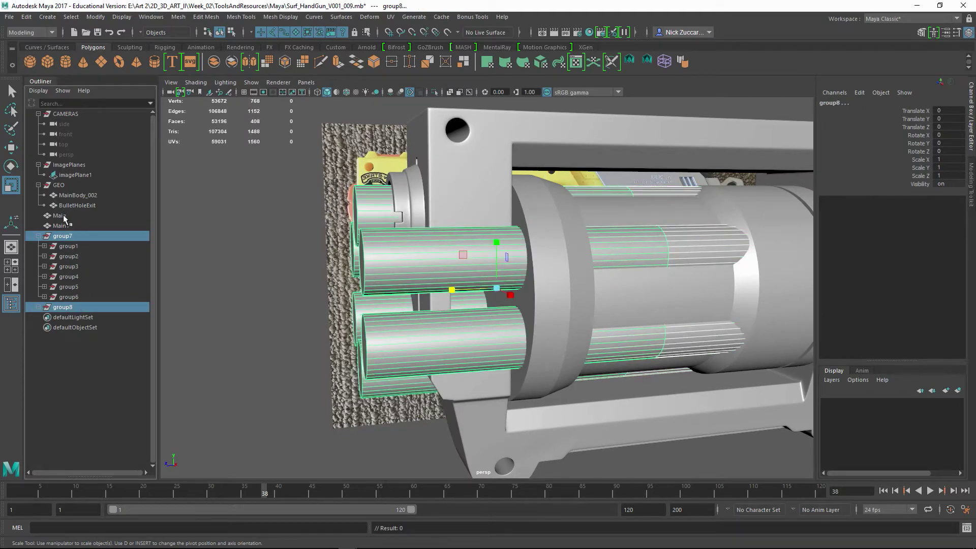
click(63, 216)
shift+click(79, 304)
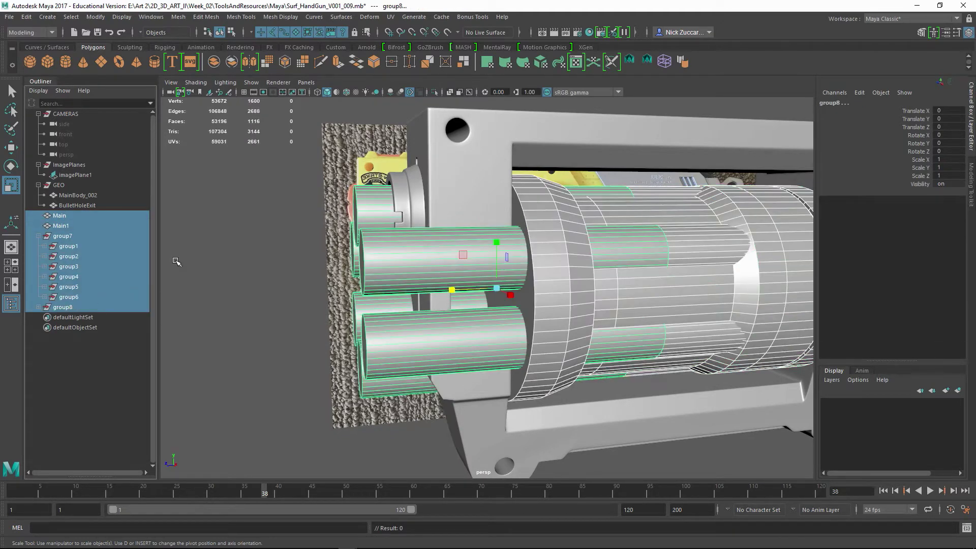
key(ctrl+1)
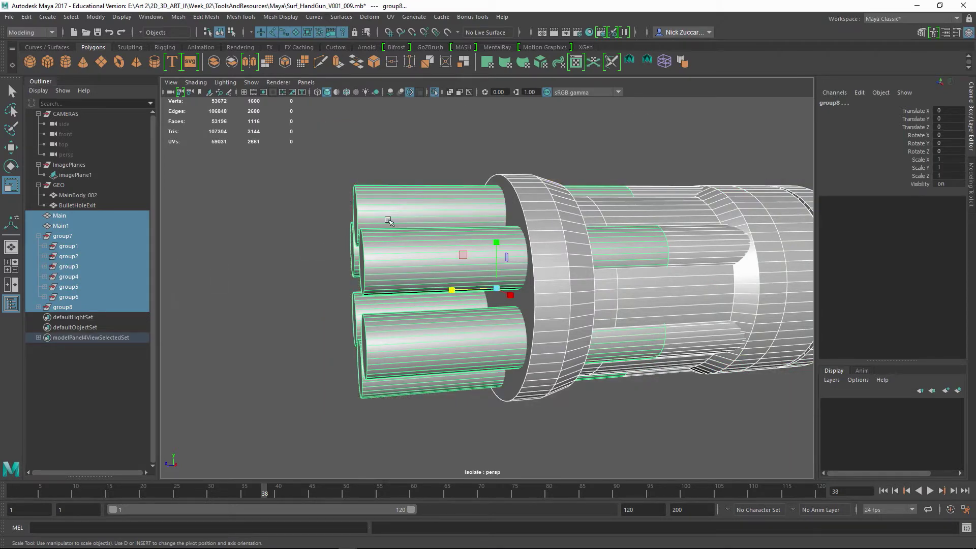
alt+drag(399, 203, 336, 202)
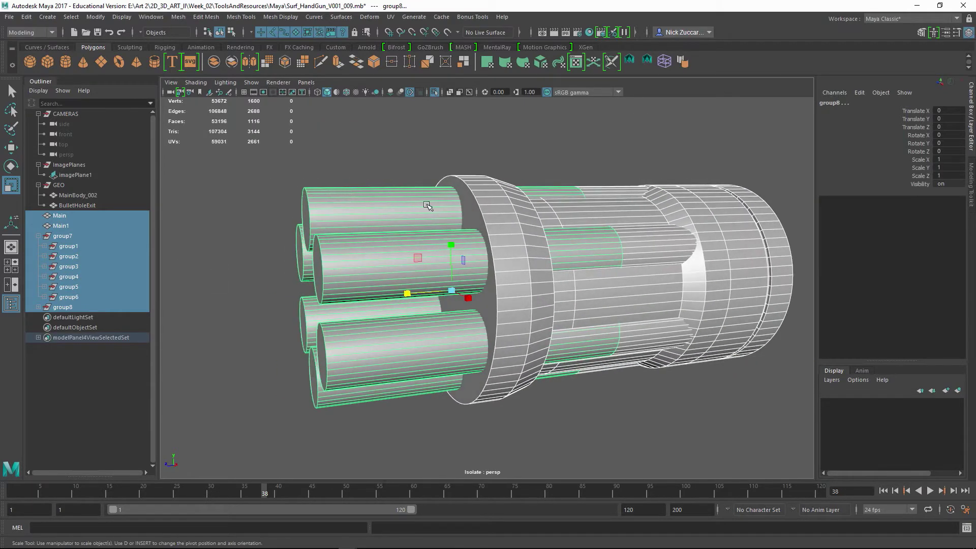
- Scale the uppermost copied bullet shaft down across its thickness, setting Scale X and Scale Y to 0.87
click(404, 212)
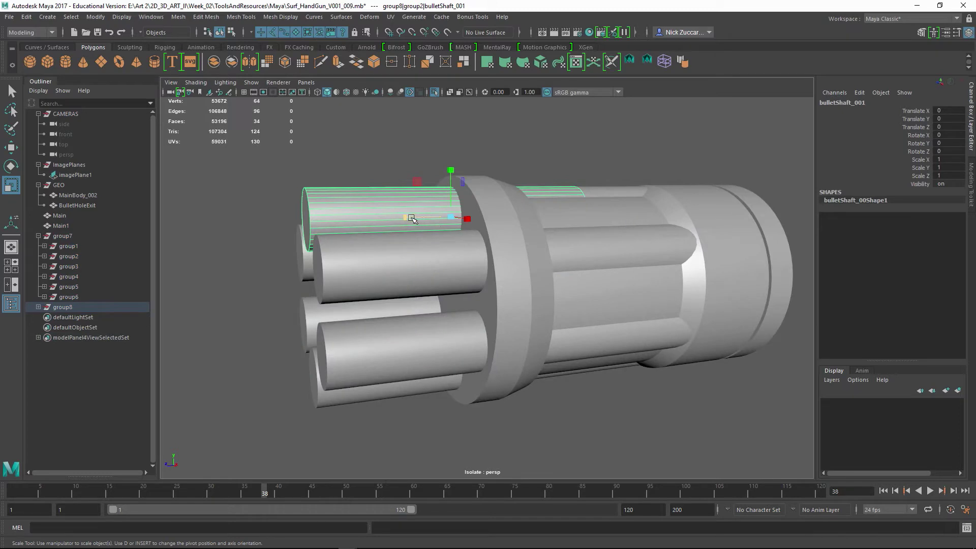
drag(408, 218, 460, 203)
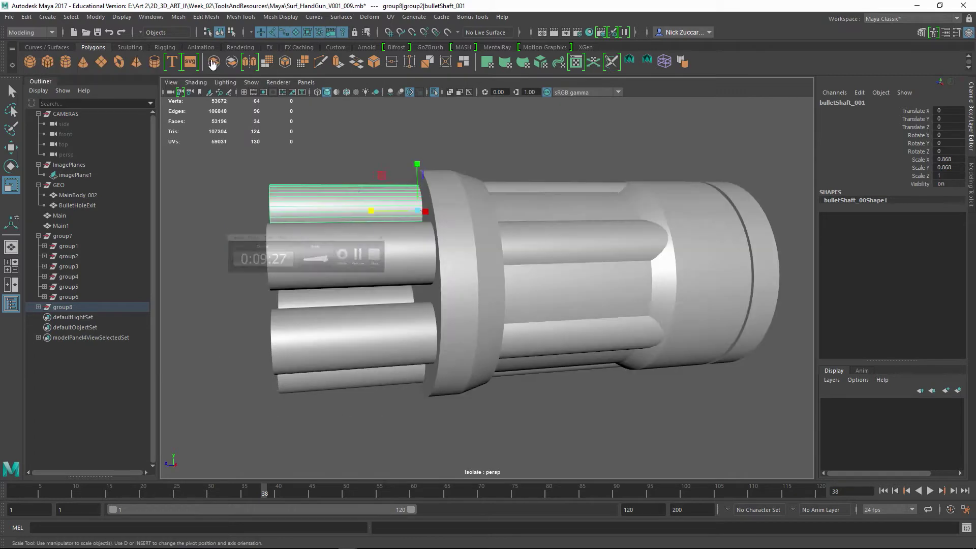
mouse_move(564, 293)
alt+mouse_down()
mouse_move(536, 284)
mouse_move(546, 292)
alt+mouse_up()
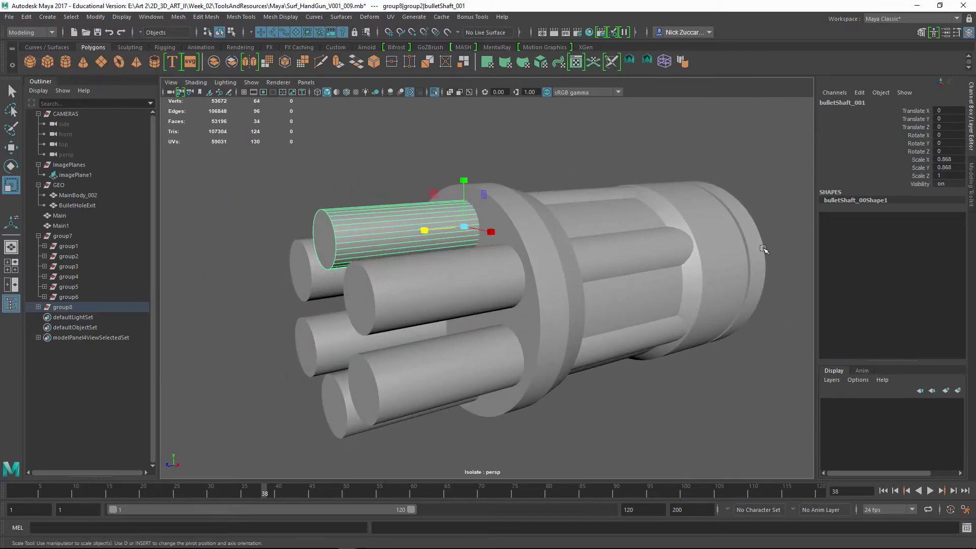
drag(953, 159, 957, 167)
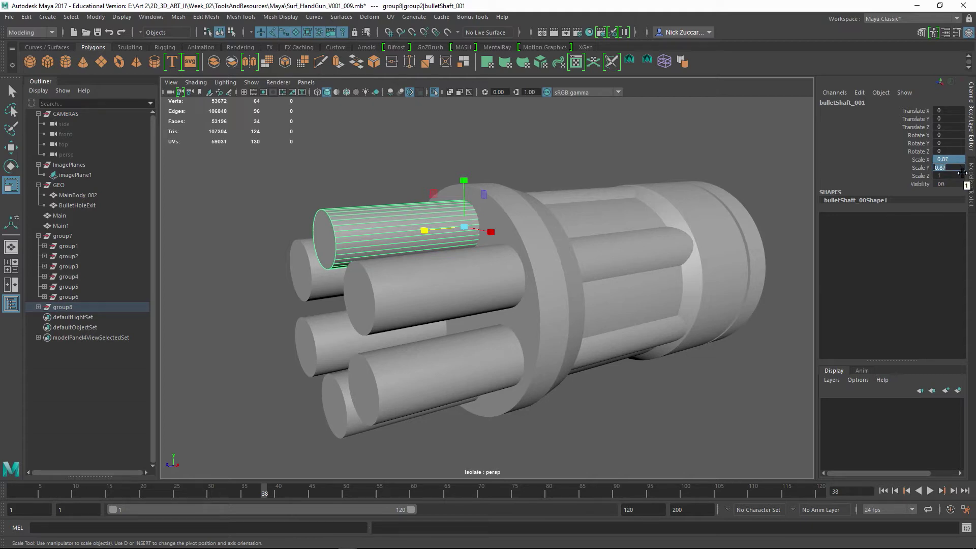
- Set Scale X and Scale Y to 0.87 on the other five copied bullet shafts together
click(439, 308)
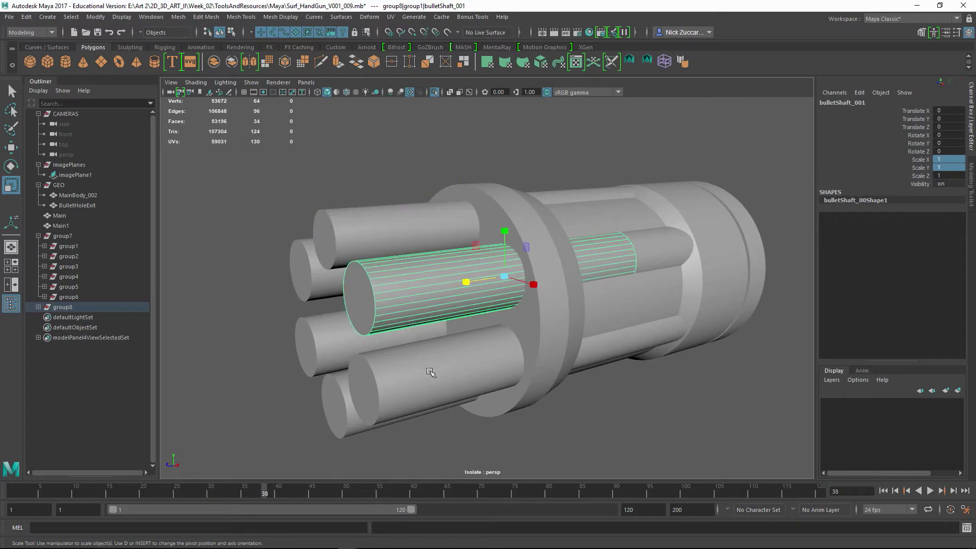
shift+click(427, 381)
shift+click(338, 404)
shift+click(325, 356)
shift+click(314, 279)
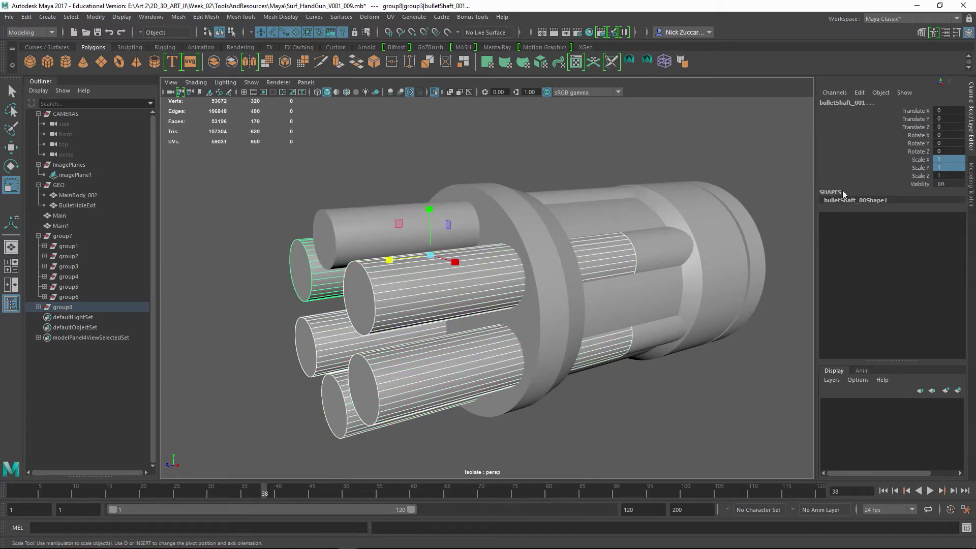
drag(952, 157, 955, 169)
click(953, 162)
text(.87)
key(Return)
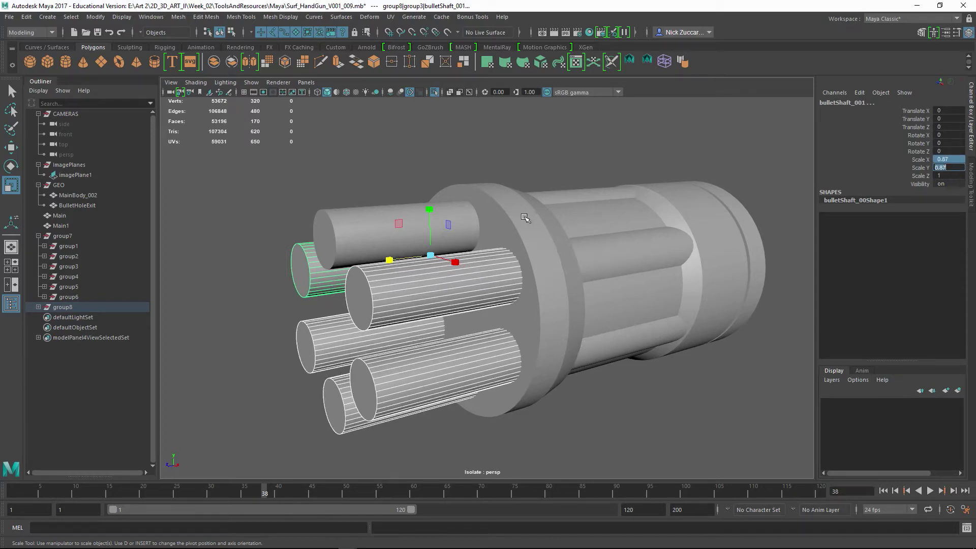
- Combine the six shafts of group8 into a single mesh
click(408, 147)
alt+drag(407, 146, 368, 234)
click(63, 307)
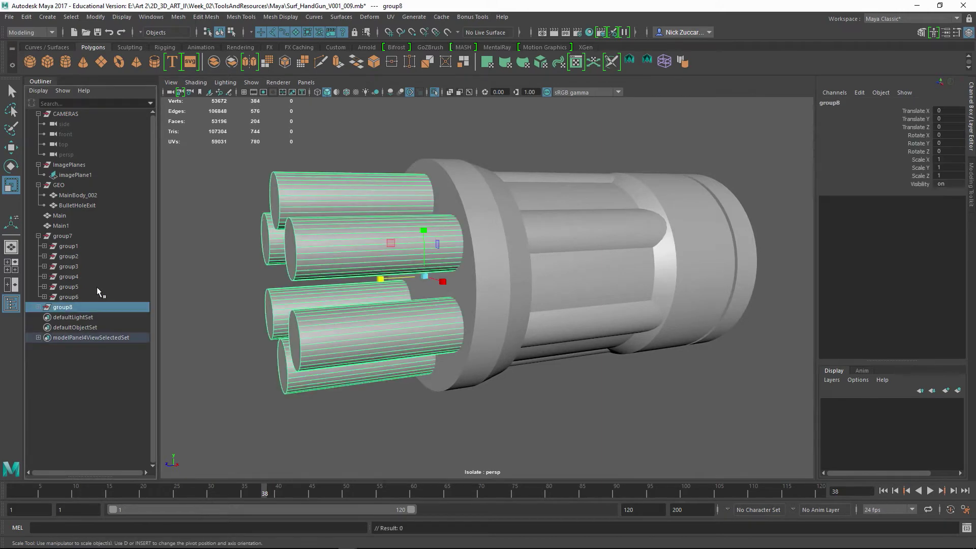
click(176, 17)
click(195, 53)
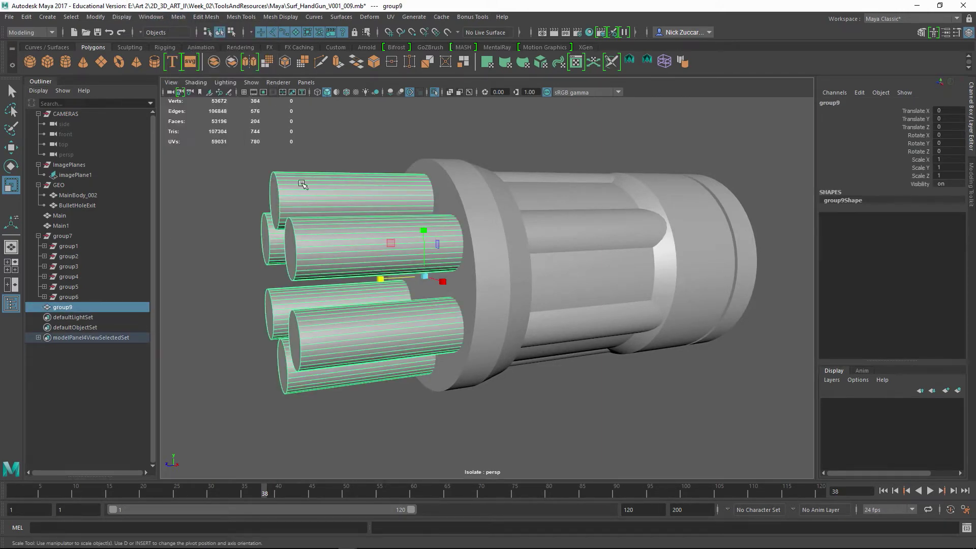
- Rename the combined bullet shaft mesh NEG and deselect it
double_click(70, 307)
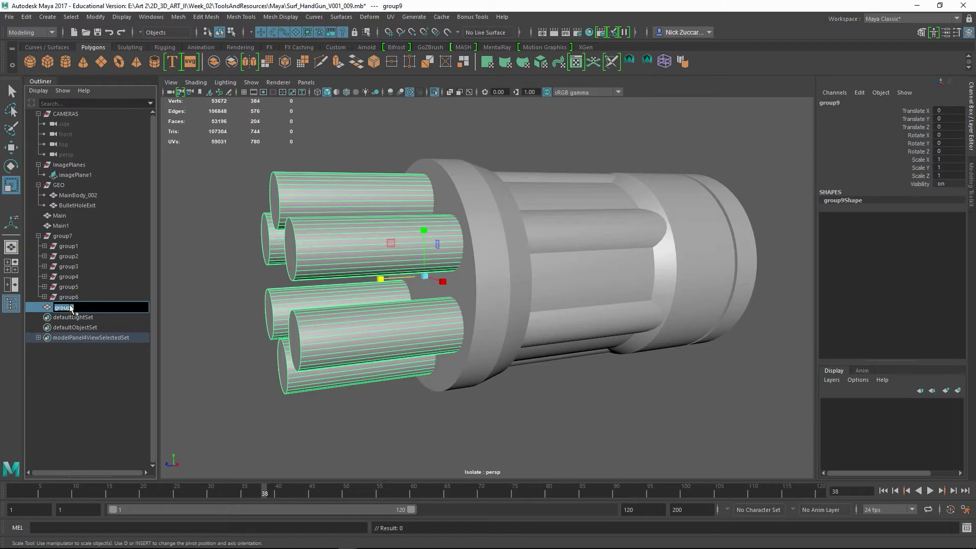
text(NEG)
key(Return)
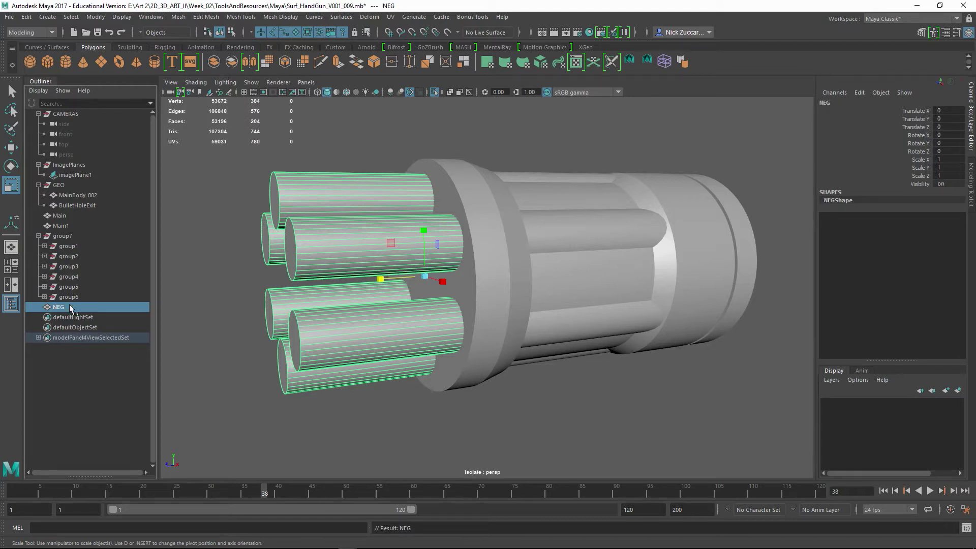
click(244, 269)
alt+drag(244, 270, 342, 273)
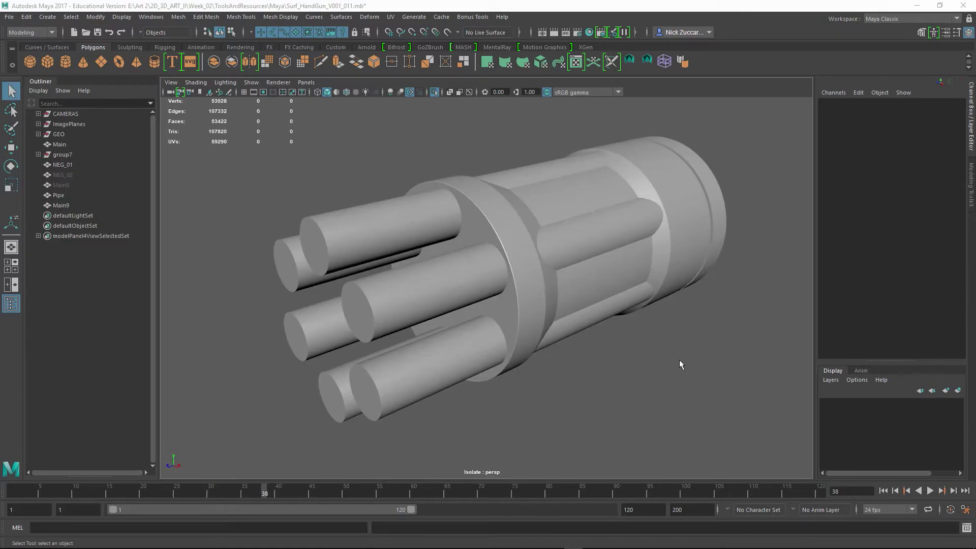
- Examine the drum's front ring from several angles and compare its shape with the side-view reference image
alt+drag(680, 364, 704, 368)
alt+right_drag(594, 277, 673, 270)
alt+drag(673, 270, 608, 285)
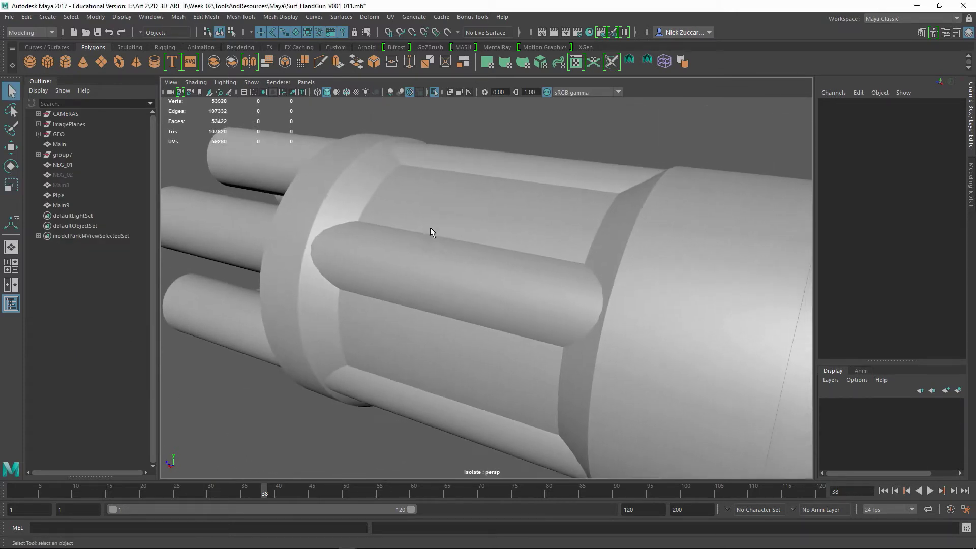
alt+drag(431, 233, 417, 168)
click(368, 210)
alt+drag(498, 192, 613, 233)
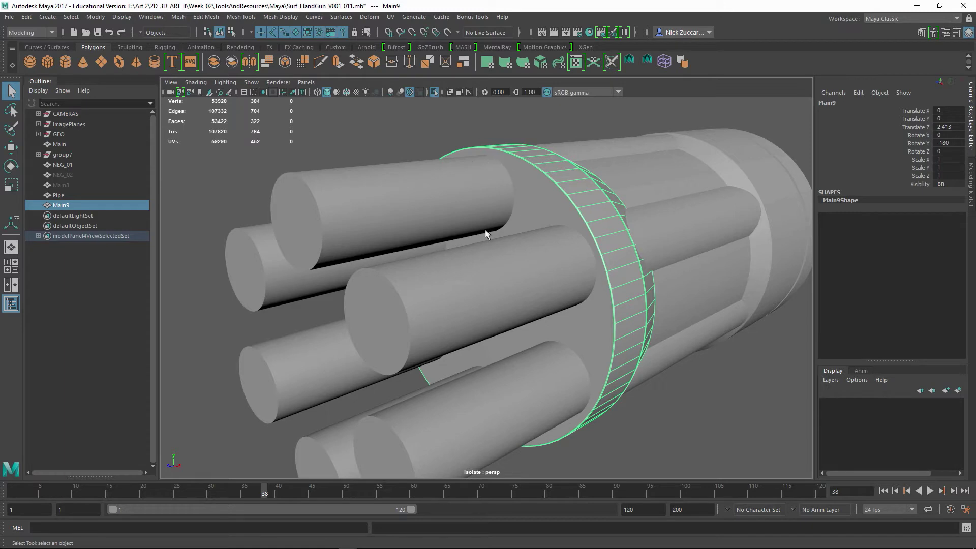
alt+drag(500, 231, 514, 237)
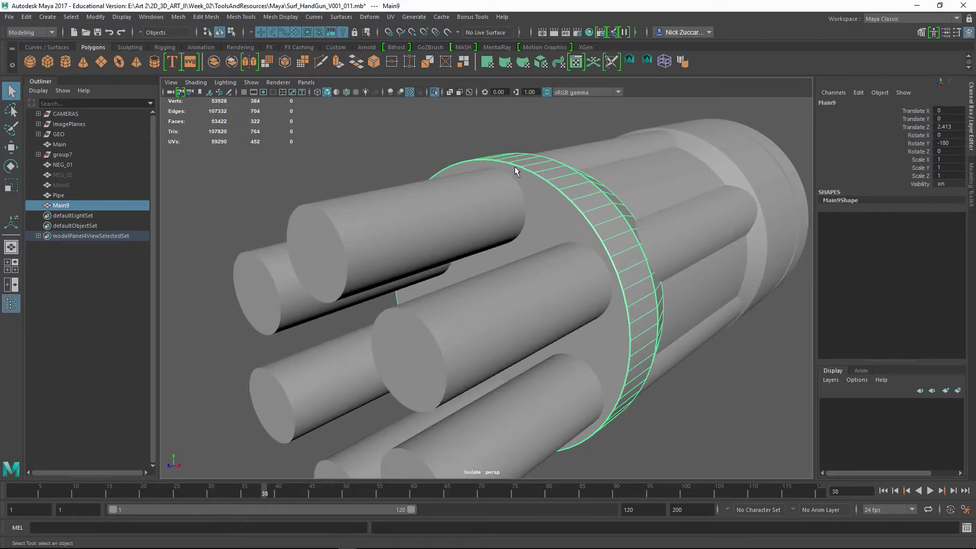
click(518, 140)
click(543, 222)
key(F11)
alt+drag(576, 245, 539, 282)
key(space)
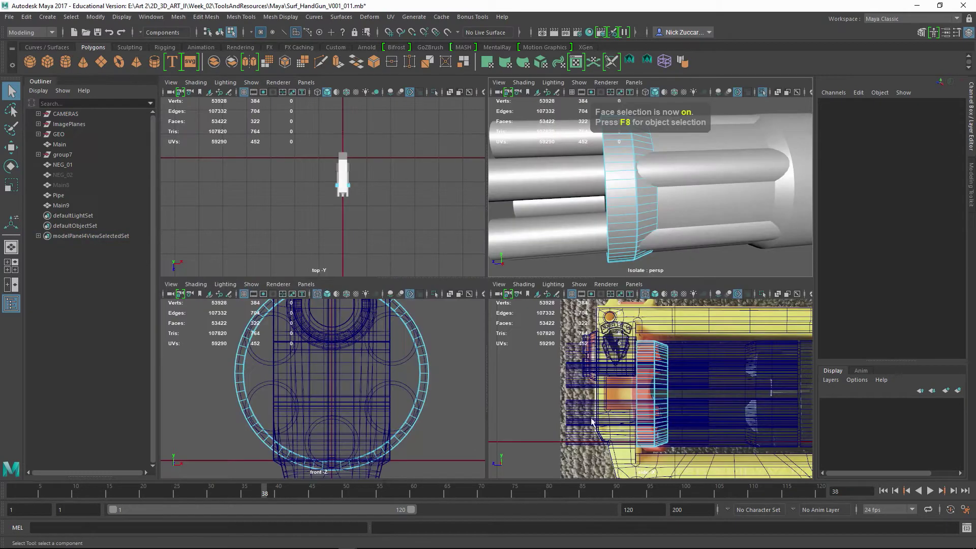
key(space)
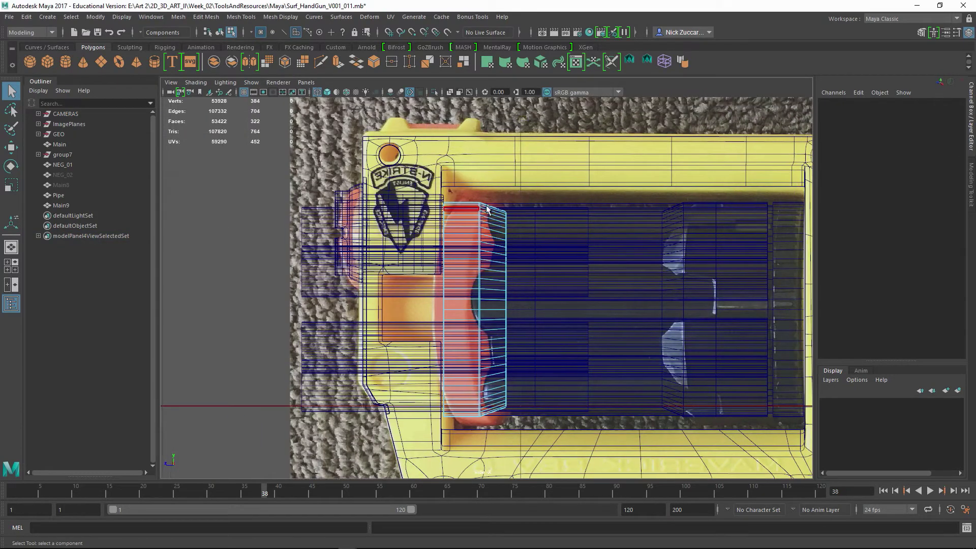
key(space)
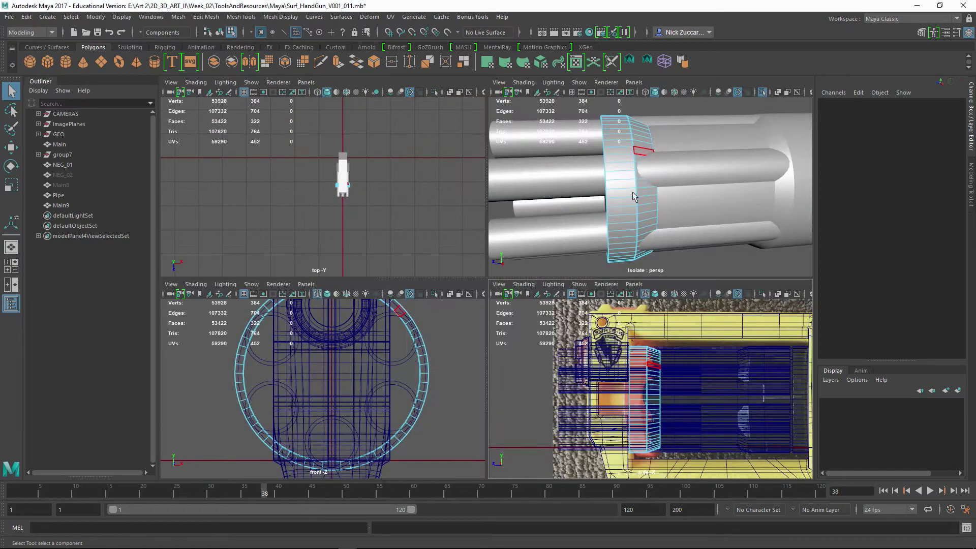
alt+drag(580, 209, 597, 200)
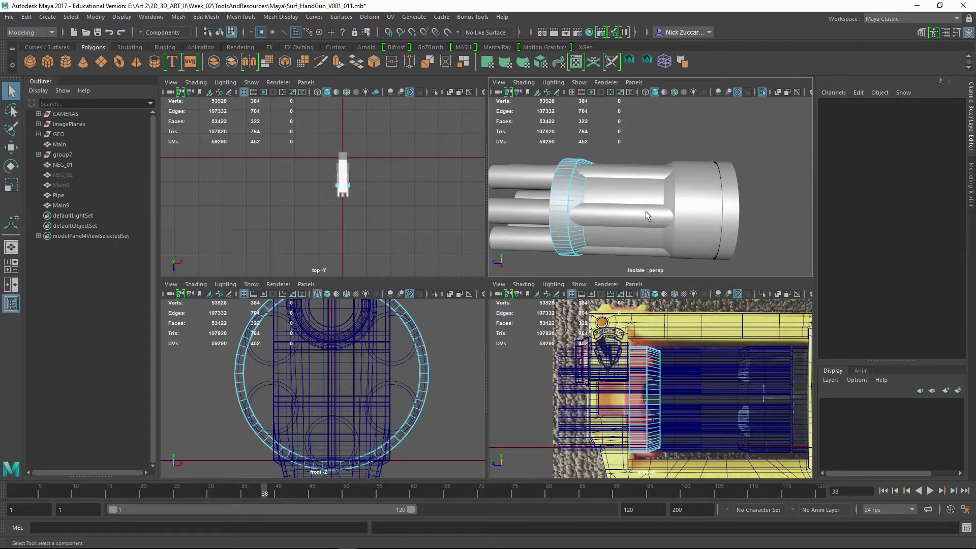
alt+drag(647, 216, 597, 224)
key(space)
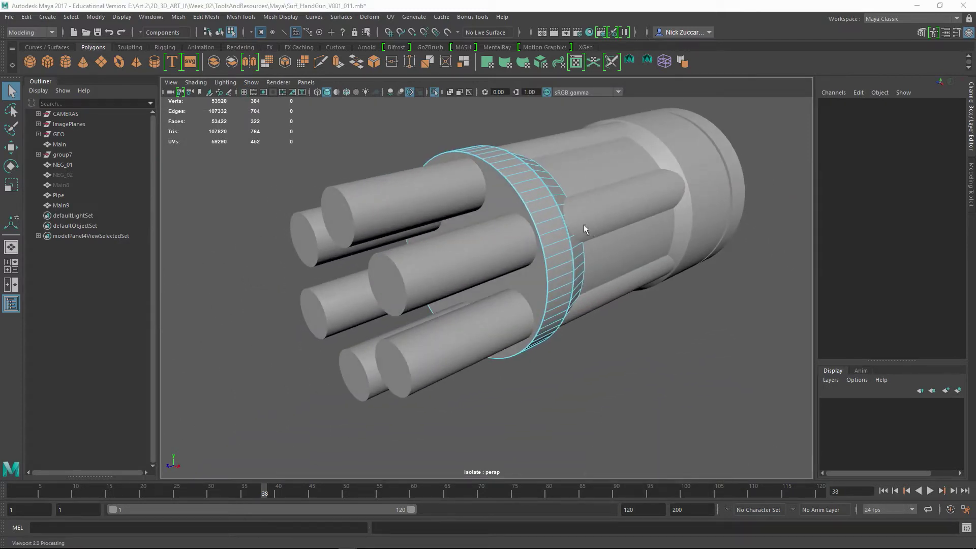
- Extrude the front face of the drum's front ring with an offset of 0.12
alt+drag(430, 179, 443, 205)
alt+right_drag(442, 205, 532, 247)
key(F11)
click(528, 222)
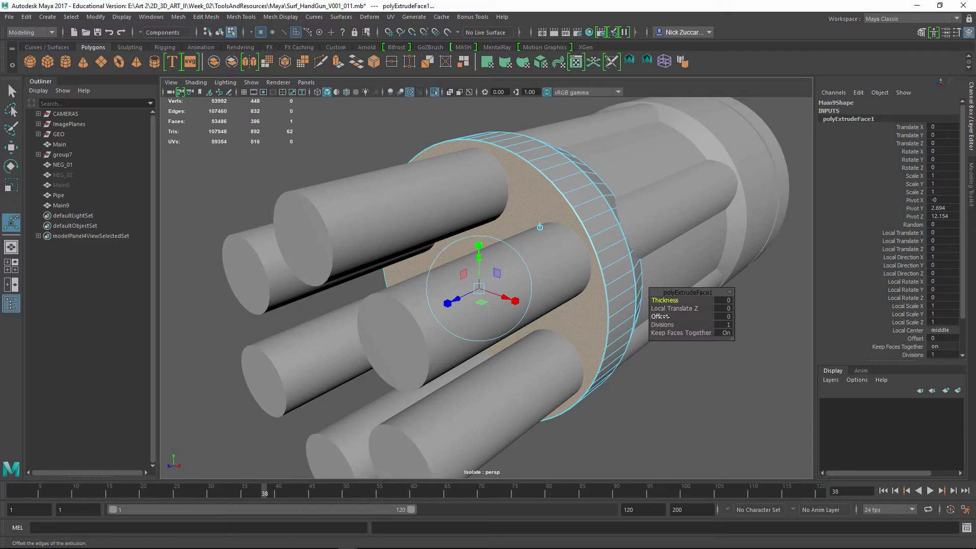
drag(659, 317, 670, 317)
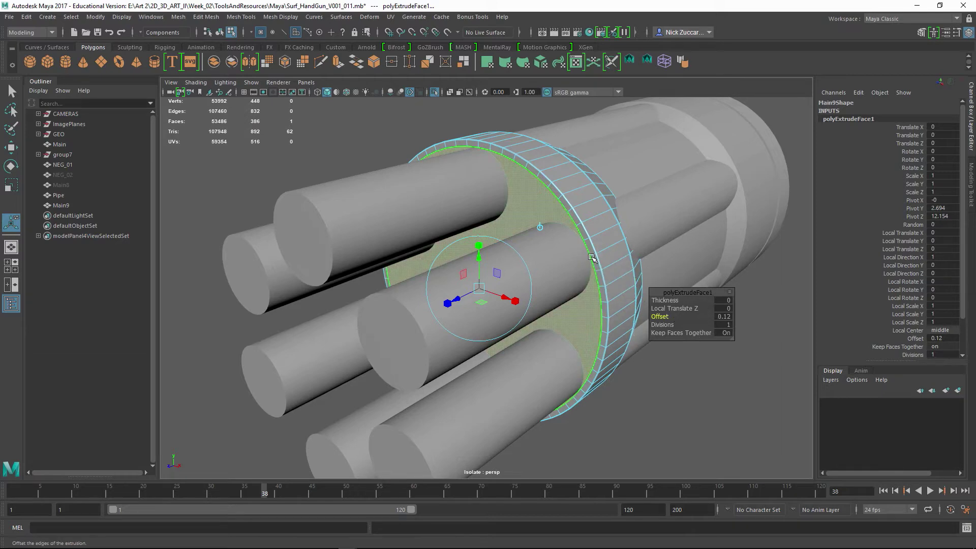
- Extrude the inset front face again with an offset of 1.52, inside the circle of bullet shafts
alt+drag(641, 372, 649, 362)
alt+right_drag(551, 300, 566, 305)
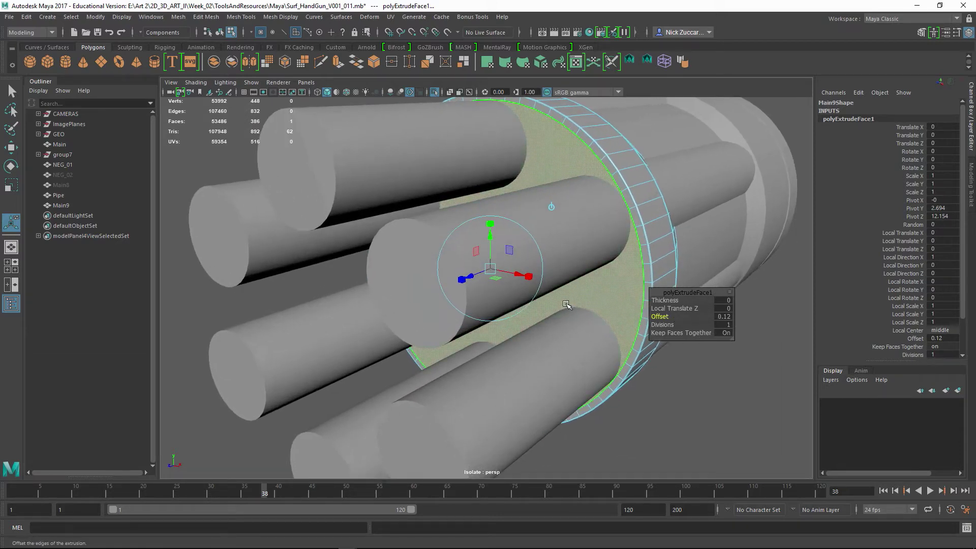
key(ctrl+e)
alt+drag(562, 304, 707, 321)
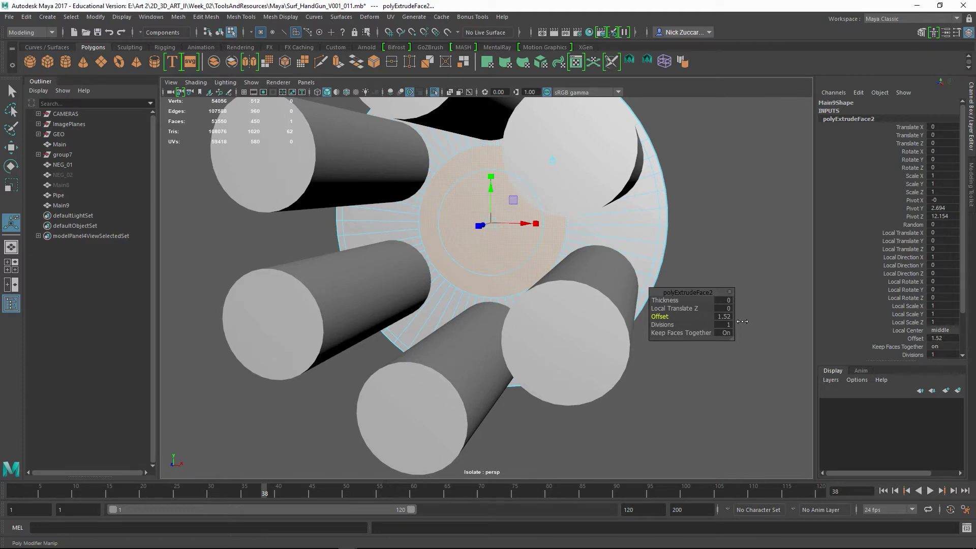
- Extrude the central front face once more with an offset of 0.74 and merge its vertices to the center
alt+drag(501, 257, 507, 261)
key(ctrl+e)
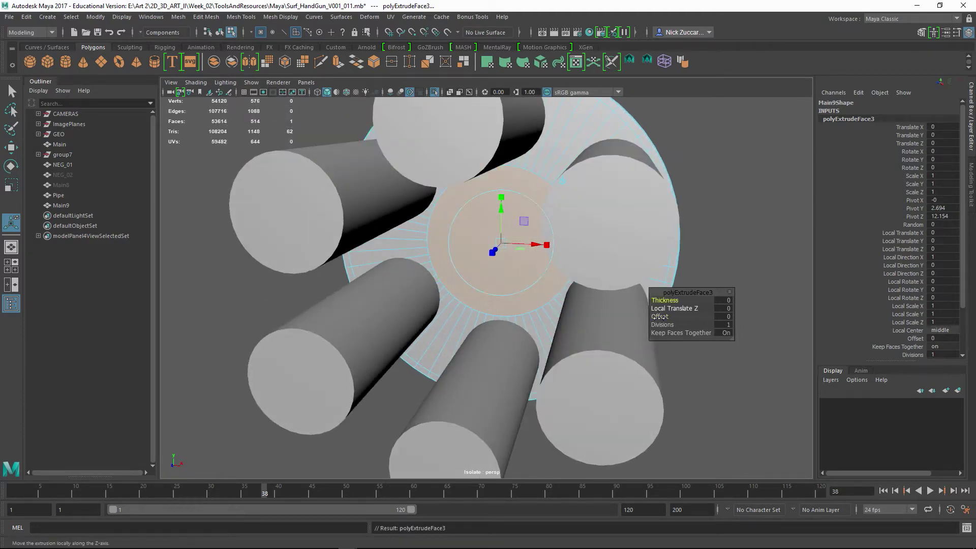
drag(660, 317, 687, 317)
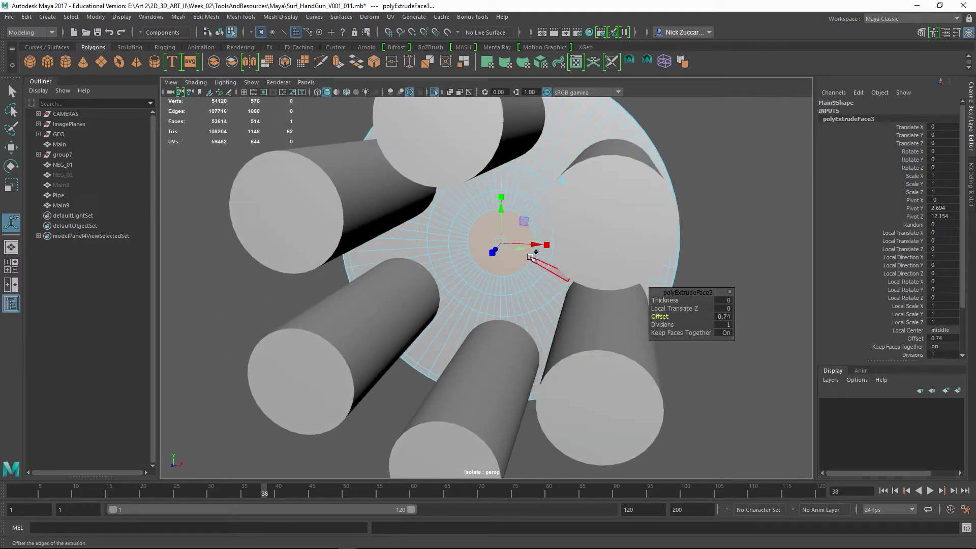
shift+right_drag(509, 260, 507, 235)
alt+drag(506, 235, 524, 272)
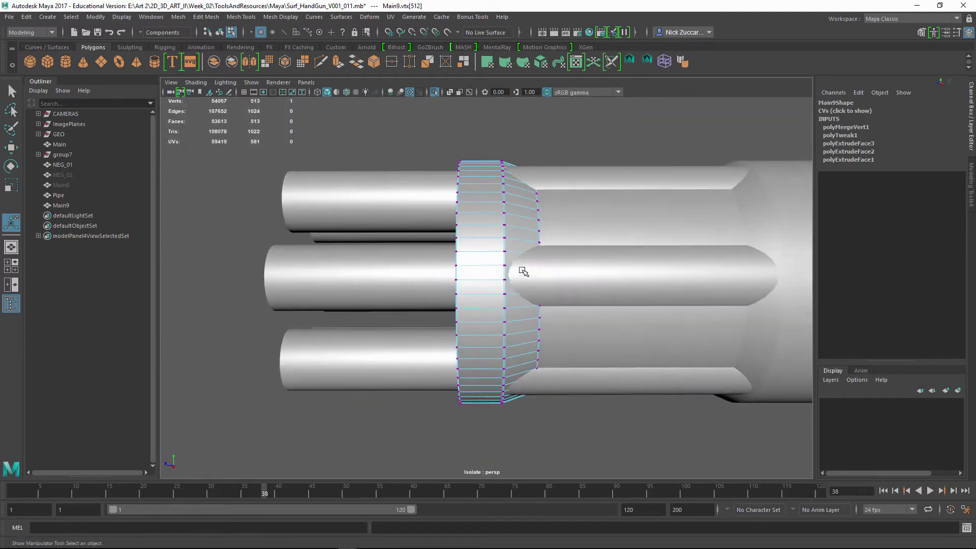
- Isolate the drum's front ring together with the NEG_01 bullet shafts in the viewport
key(q)
key(F8)
click(533, 157)
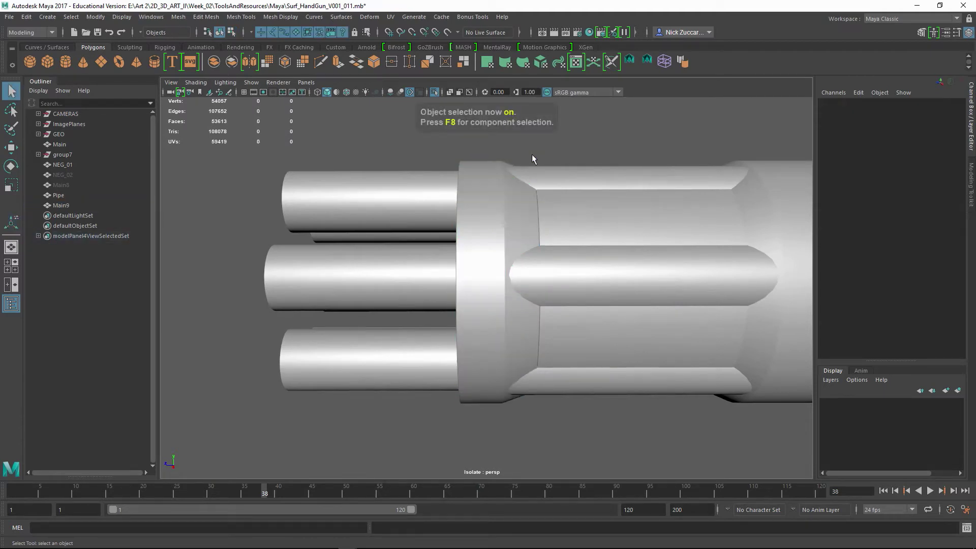
click(497, 183)
alt+drag(588, 227, 647, 221)
key(w)
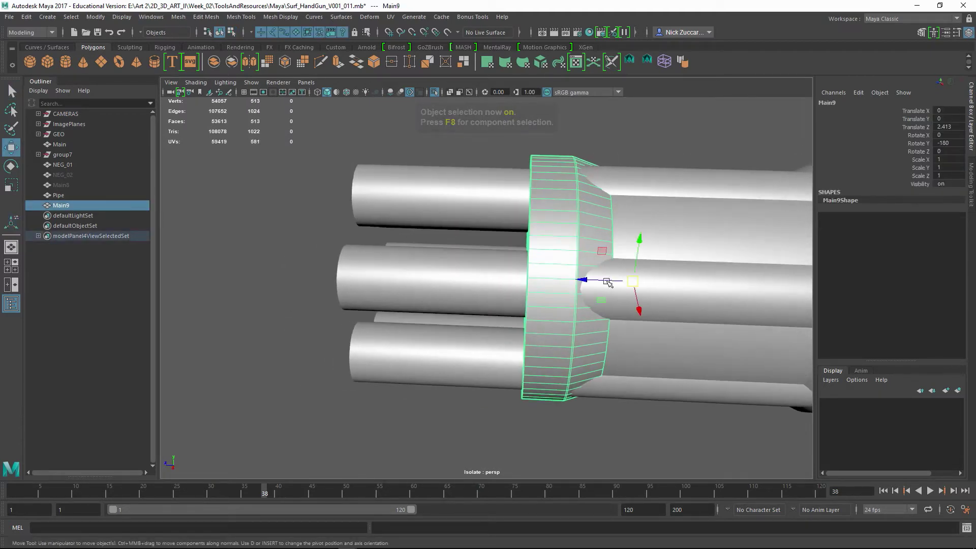
alt+drag(612, 278, 569, 254)
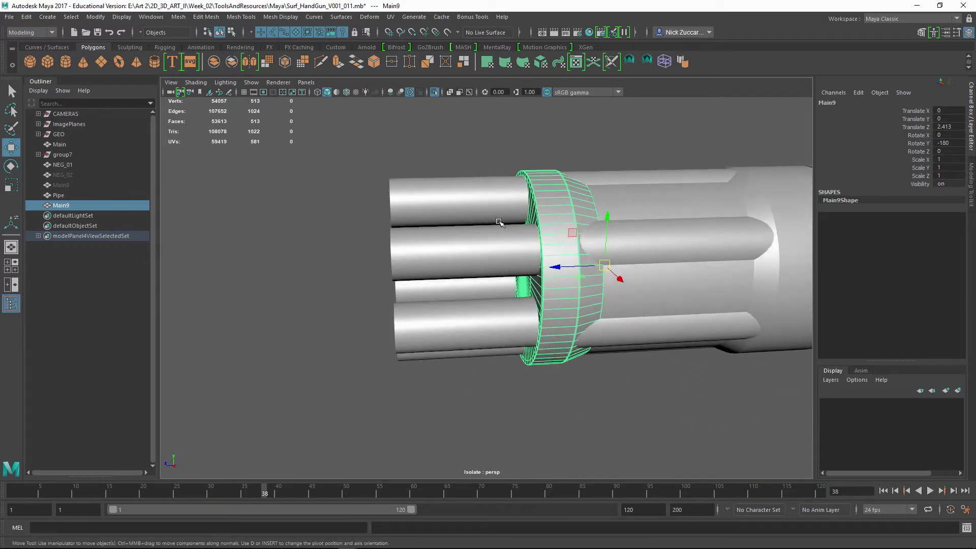
click(495, 216)
shift+click(560, 201)
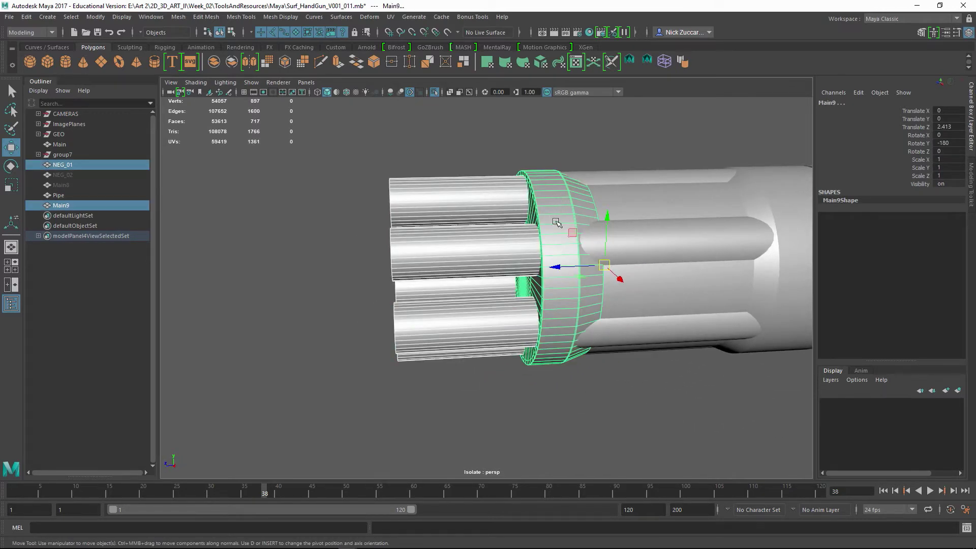
key(ctrl+1)
key(ctrl+1)
click(448, 163)
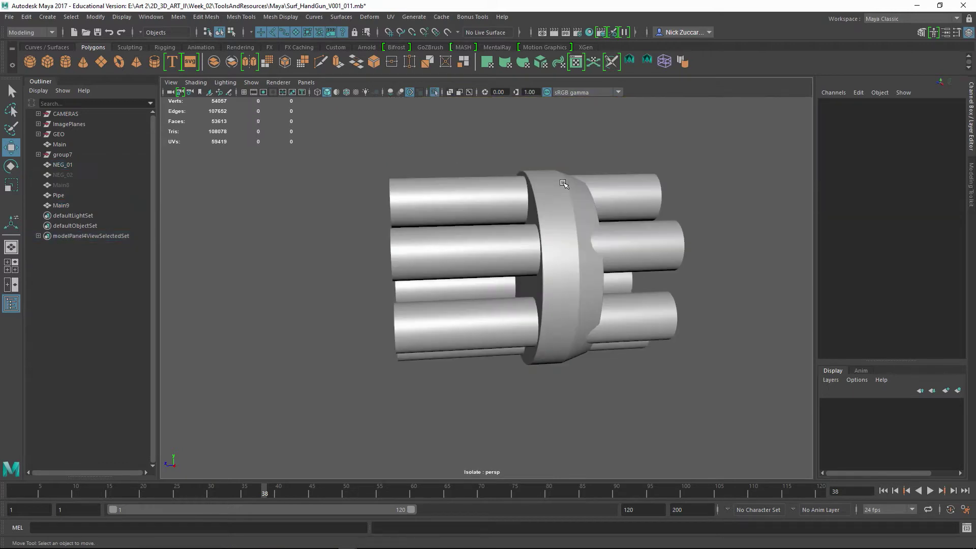
- Extrude the ring's opposite, still undivided end face with an offset of 0.08
alt+drag(564, 183, 443, 213)
click(483, 211)
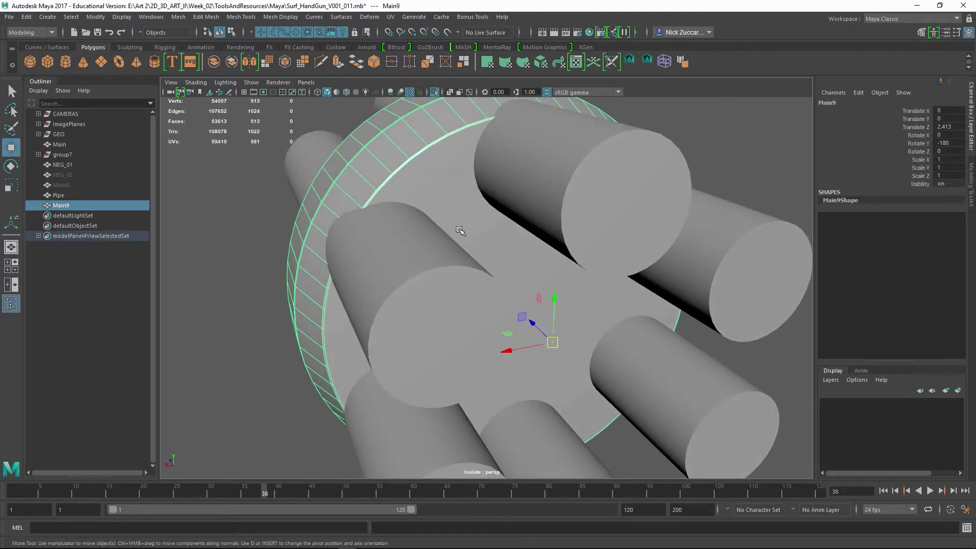
key(F11)
click(496, 254)
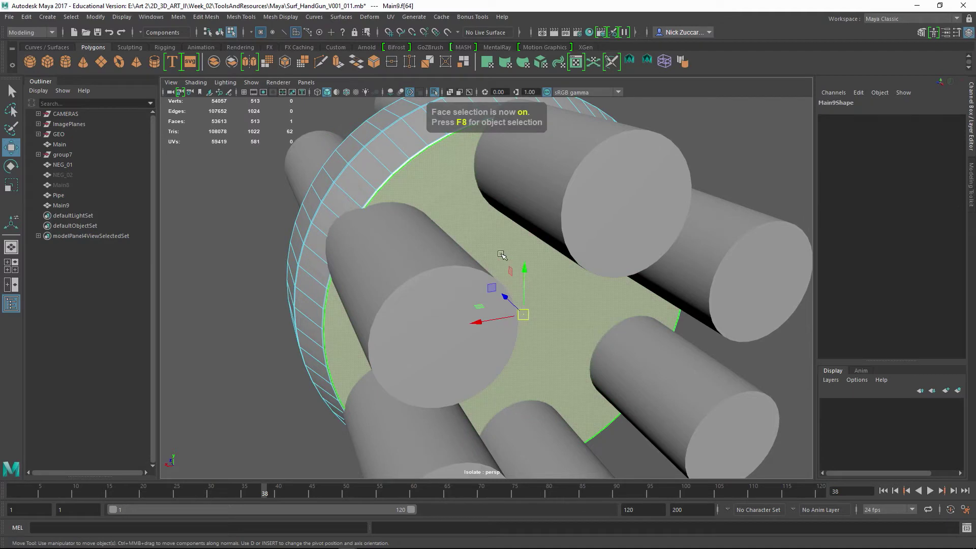
shift+right_click(496, 248)
shift+right_drag(502, 277, 503, 278)
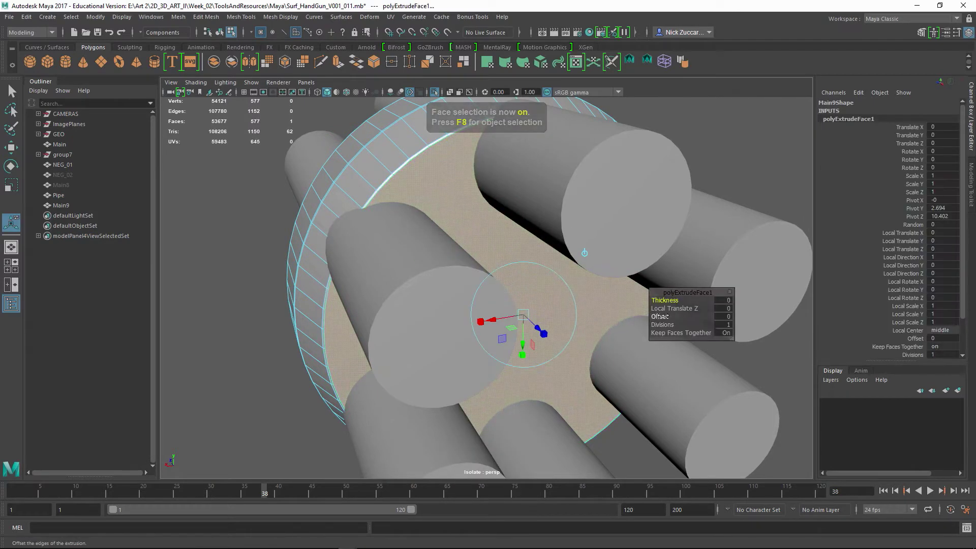
drag(662, 317, 667, 319)
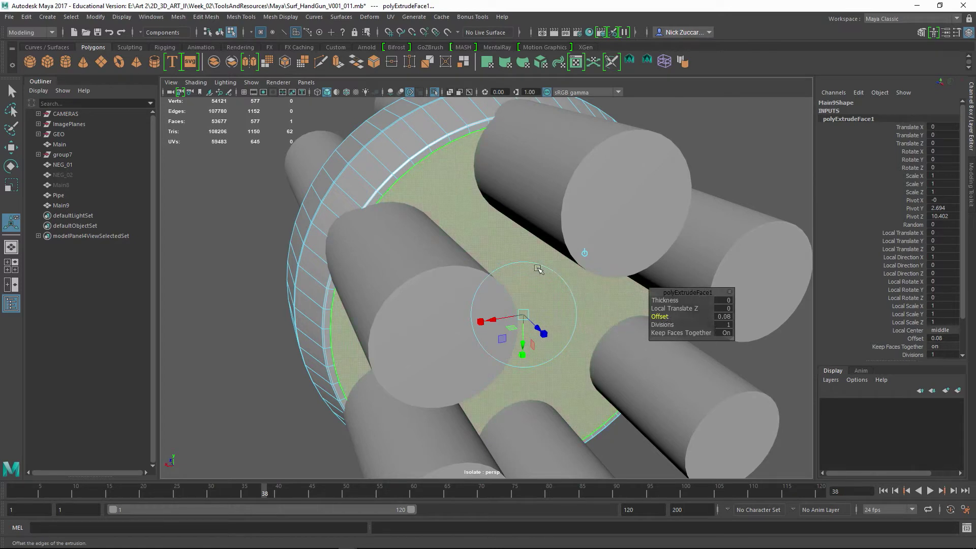
- Extrude the inset end face again with an offset of 1.36, inside the circle of shafts
mouse_move(536, 270)
alt+mouse_down()
mouse_move(503, 250)
mouse_move(556, 273)
alt+mouse_up()
key(g)
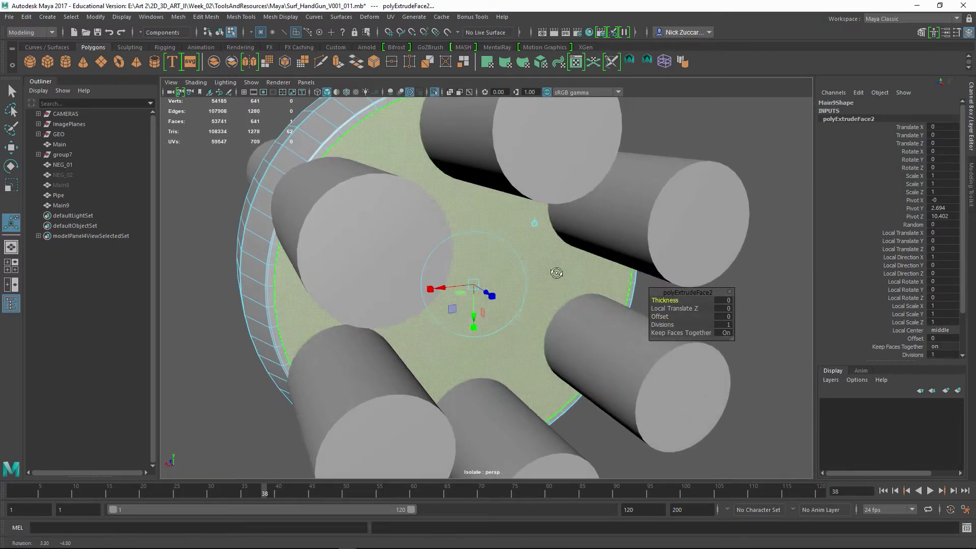
drag(661, 318, 729, 329)
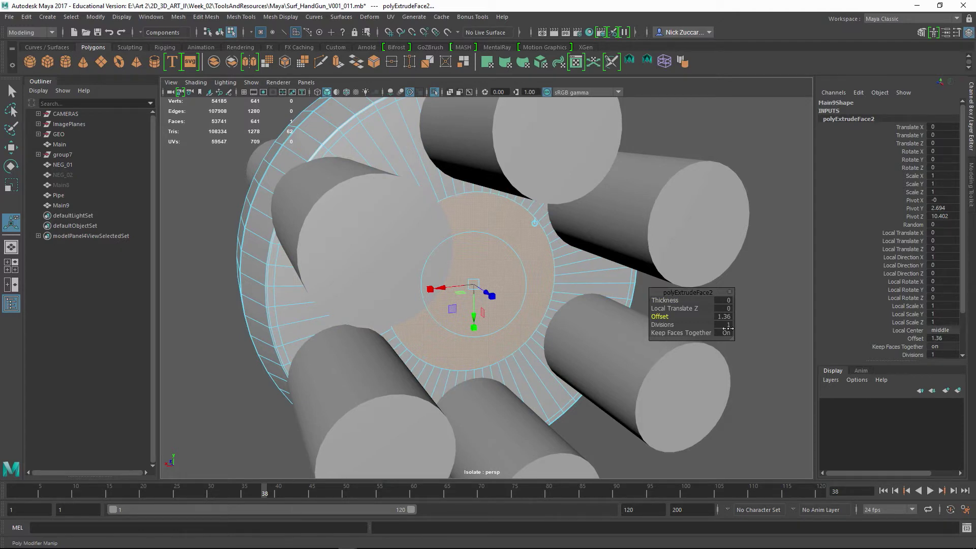
- Extrude the central end face with an offset of 0.72, merge its vertices to the center and return to object selection
alt+drag(615, 327, 602, 324)
key(g)
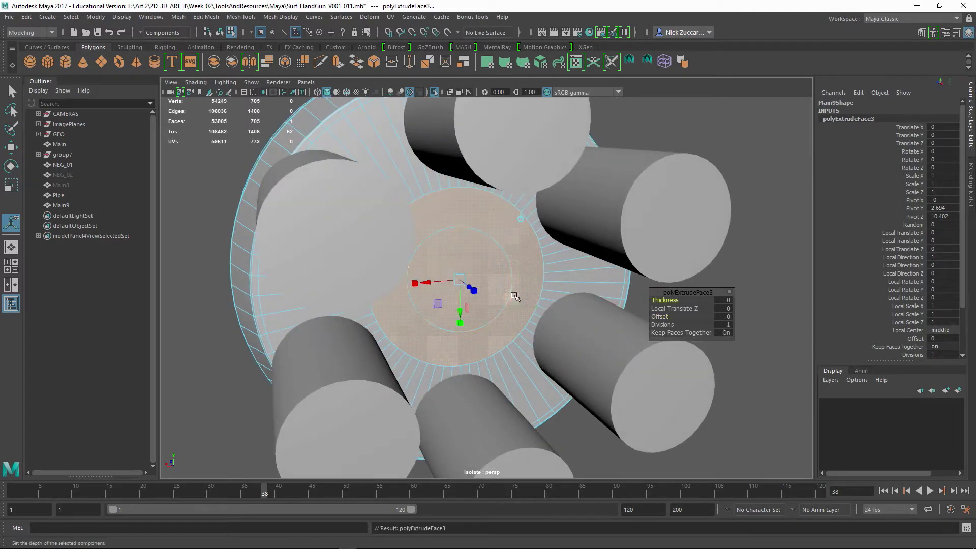
click(656, 316)
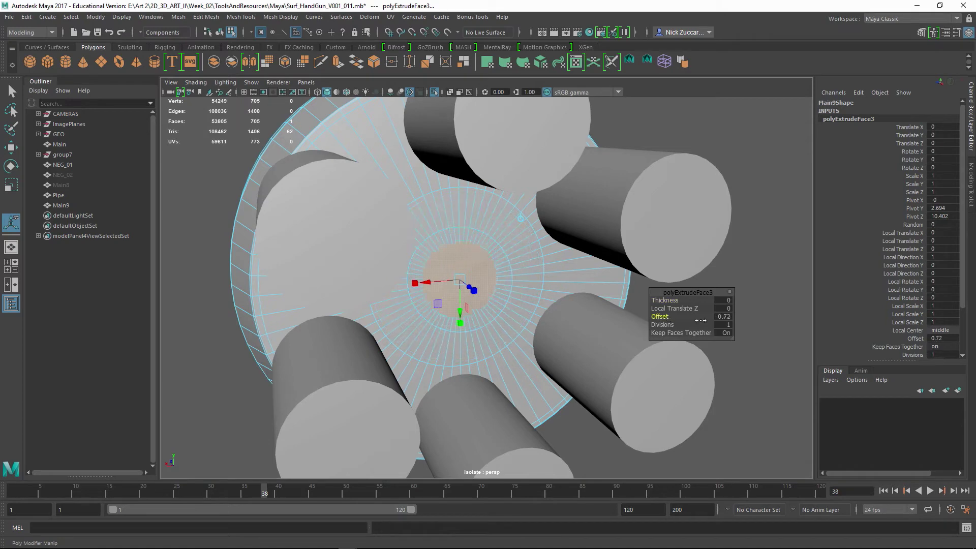
shift+right_drag(464, 277, 477, 242)
alt+drag(519, 256, 542, 297)
key(F8)
key(q)
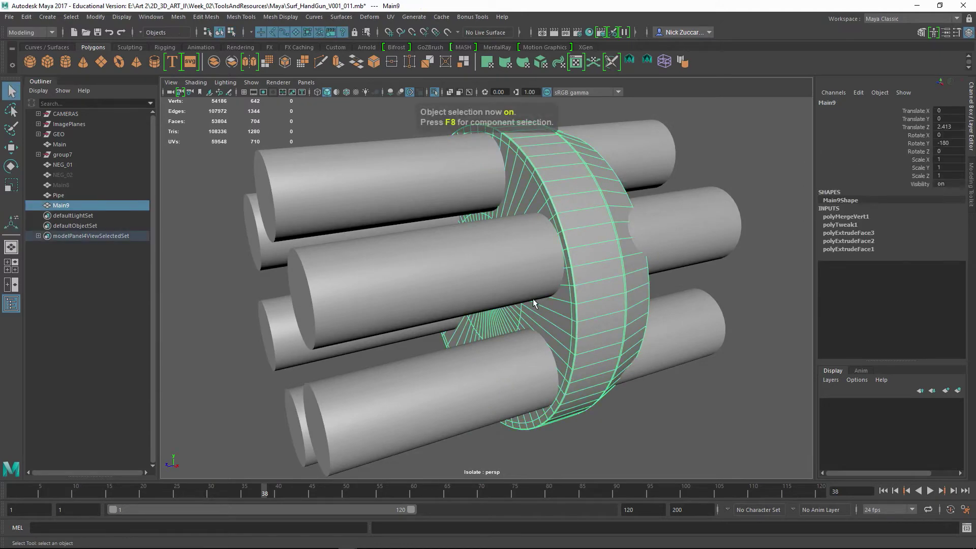
- Delete the ring's construction history and freeze its transformations
alt+drag(744, 278, 153, 187)
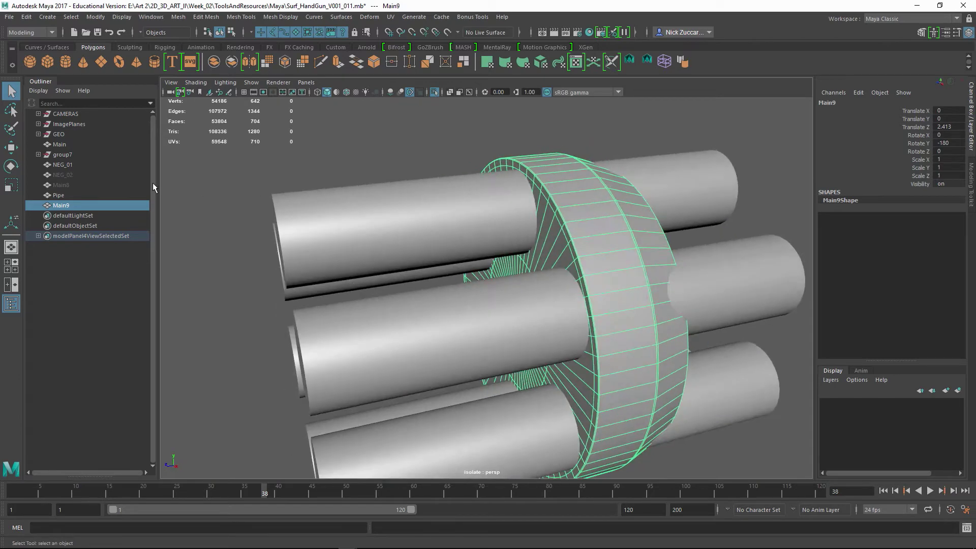
click(60, 165)
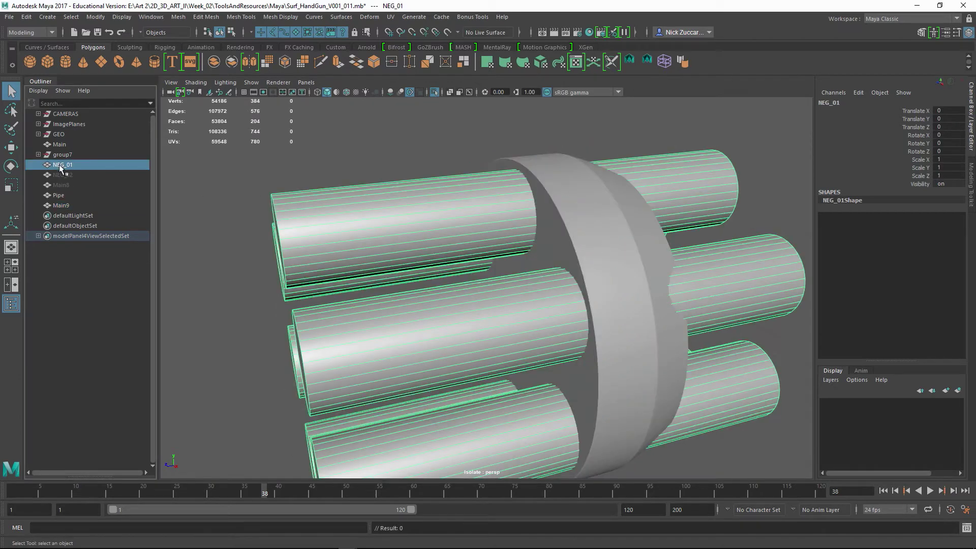
click(71, 206)
alt+drag(437, 239, 387, 236)
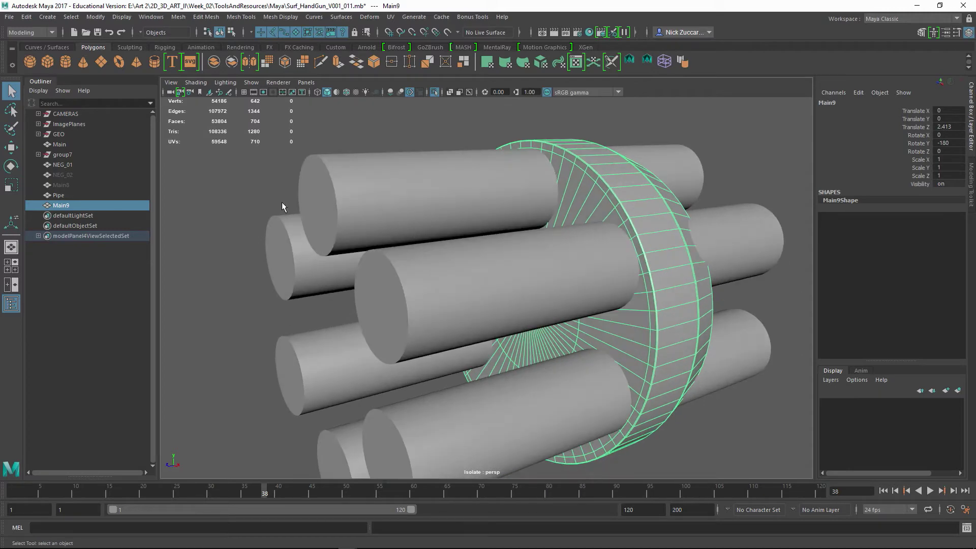
click(95, 16)
click(117, 64)
alt+drag(285, 173, 251, 148)
click(71, 164)
click(238, 161)
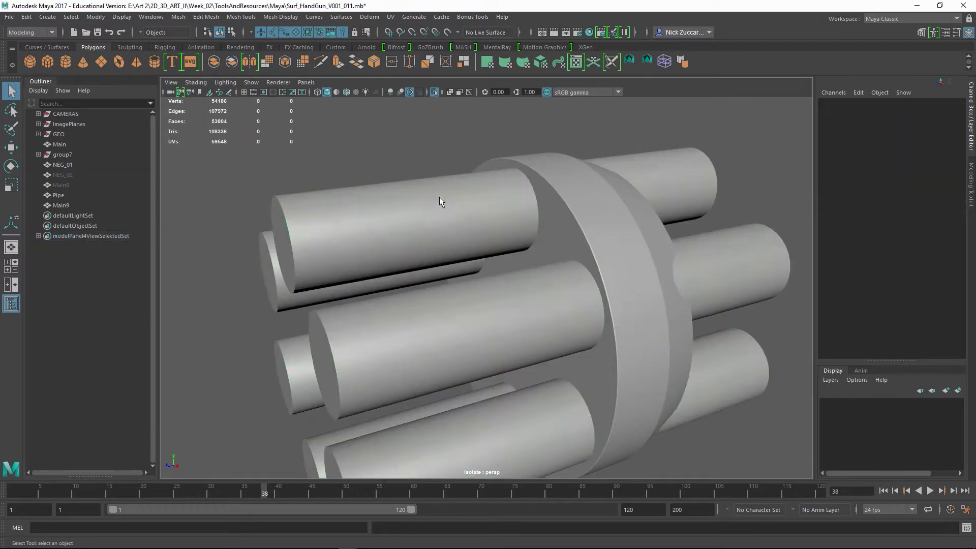
- Save the scene and subtract the NEG_01 shafts from the Main9 ring with a Boolean difference
alt+drag(439, 196, 459, 218)
click(529, 216)
shift+click(471, 218)
key(ctrl+s)
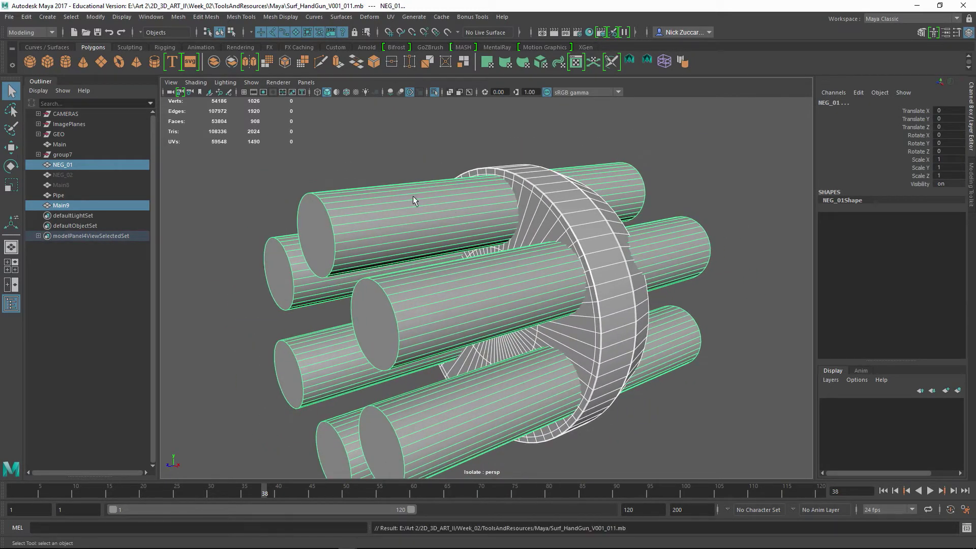
click(178, 16)
mouse_move(223, 43)
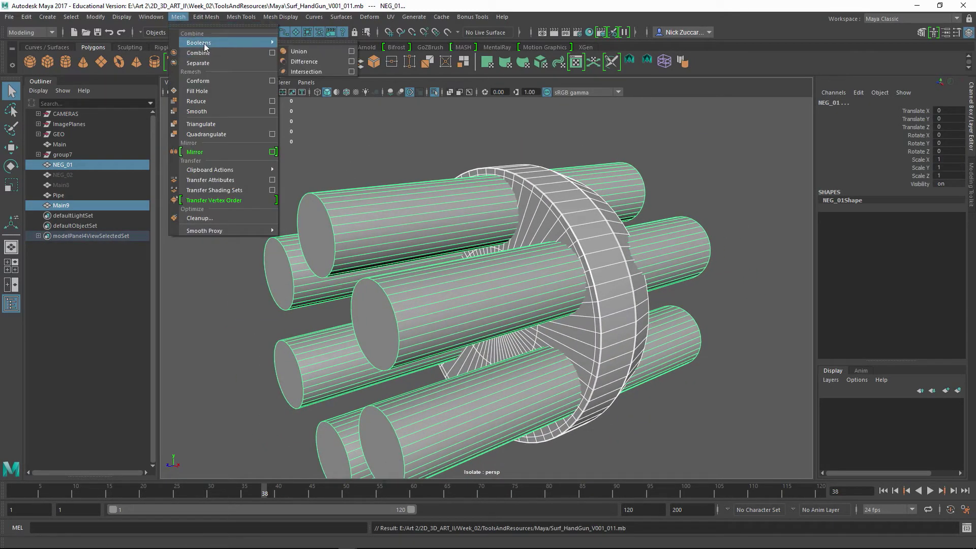
click(311, 62)
alt+drag(395, 206, 268, 250)
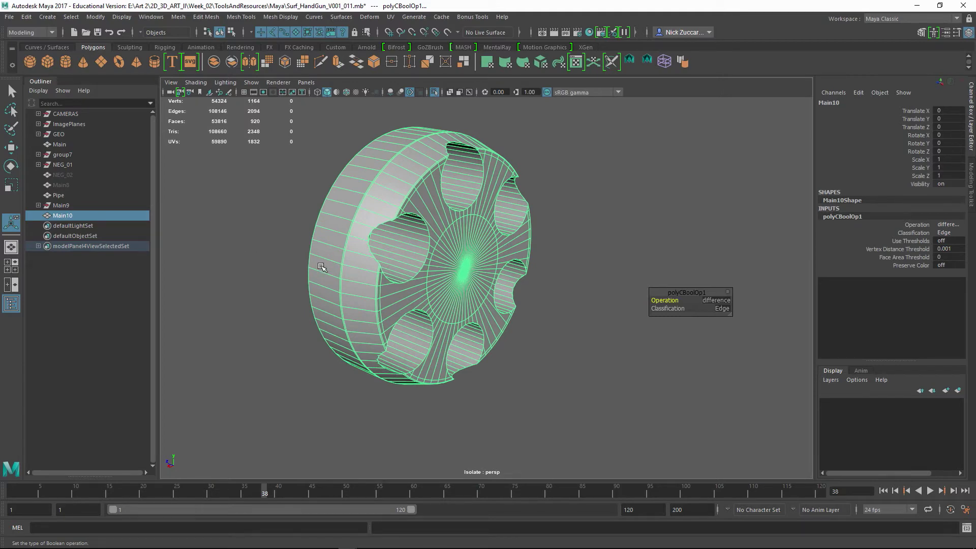
- Examine the bullet holes cut through the ring from several angles
alt+drag(546, 340, 492, 319)
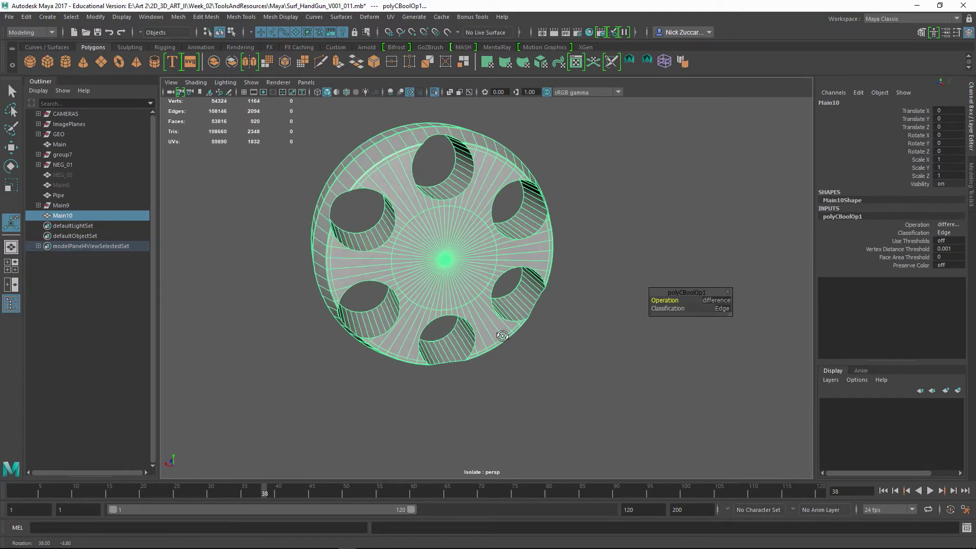
scroll(493, 319, up, 4)
alt+middle_drag(413, 264, 449, 351)
alt+drag(395, 346, 691, 322)
click(754, 223)
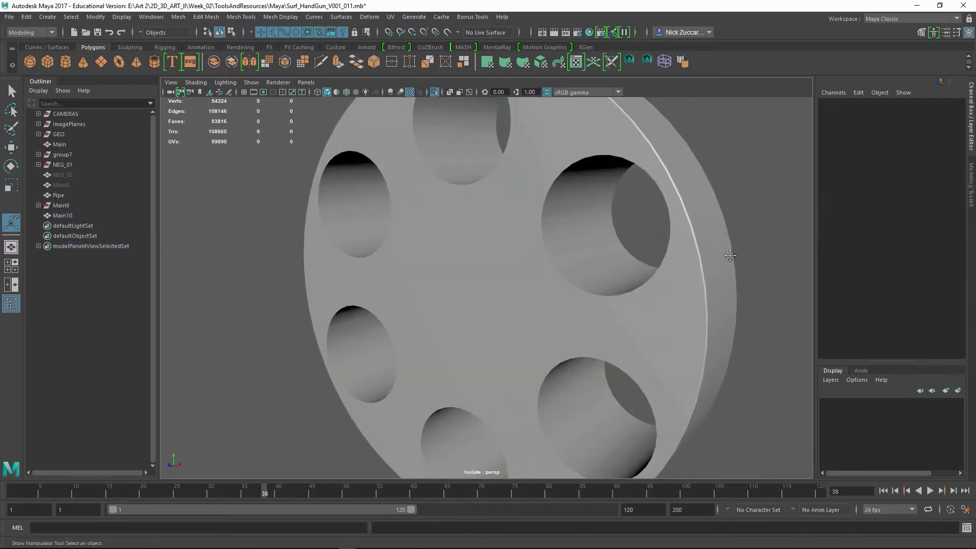
alt+drag(728, 255, 634, 321)
- Preview the ring with smooth mesh display, inspect its holes, and restore the unsmoothed display
click(620, 332)
key(3)
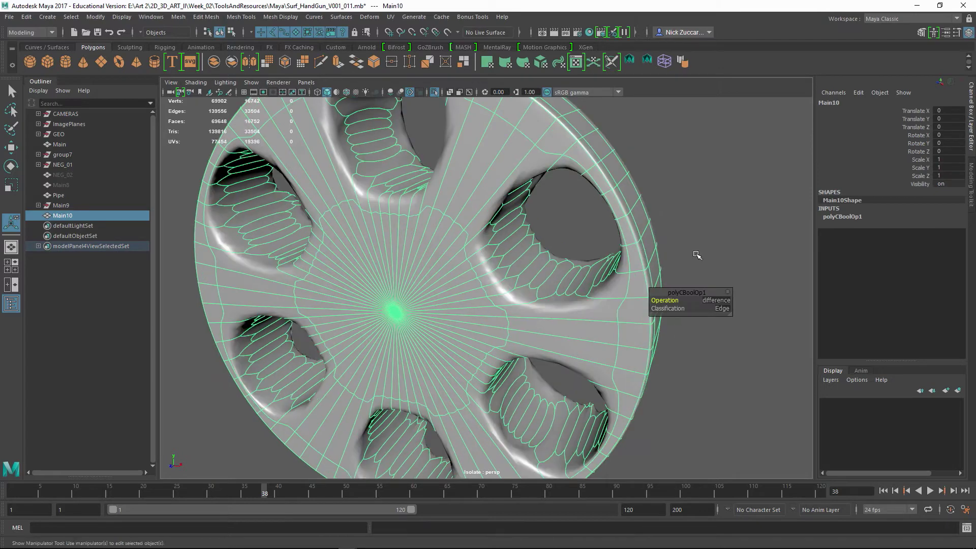
click(696, 253)
alt+drag(677, 238, 516, 239)
click(510, 275)
key(1)
- Inspect the ring's wireframe around the holes, delete its construction history and clear the selection
alt+drag(508, 285, 450, 285)
alt+middle_drag(450, 285, 479, 275)
alt+drag(478, 274, 381, 289)
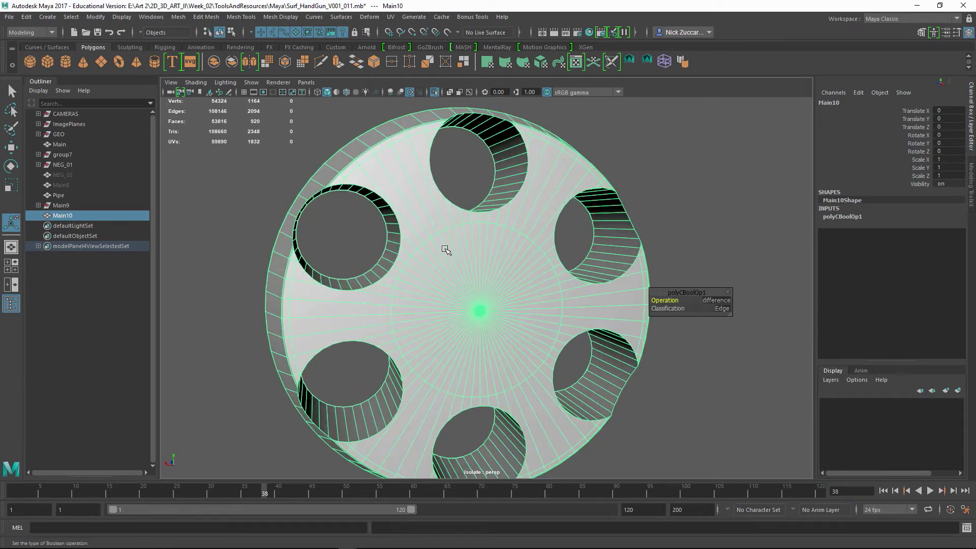
alt+drag(473, 279, 440, 276)
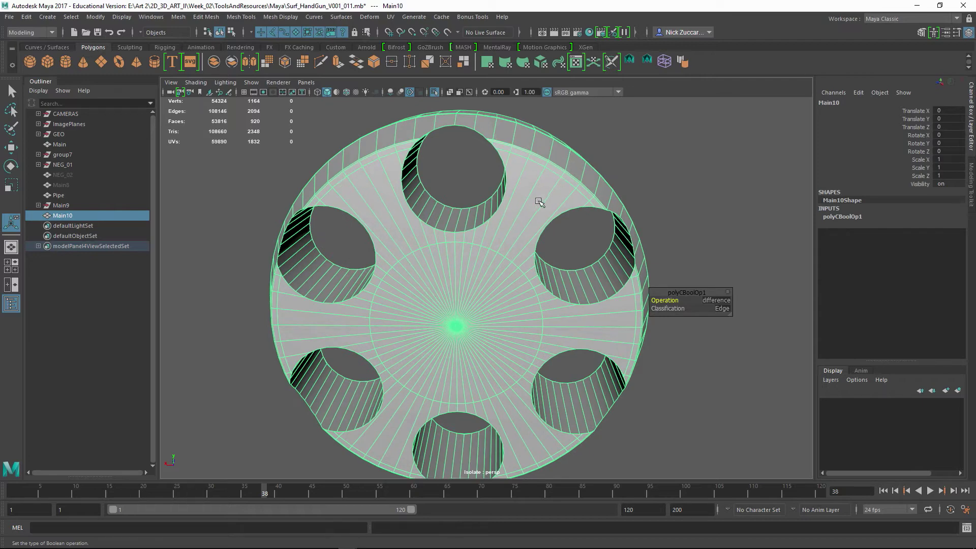
alt+drag(476, 297, 521, 235)
key(alt+shift+d)
alt+drag(390, 271, 315, 257)
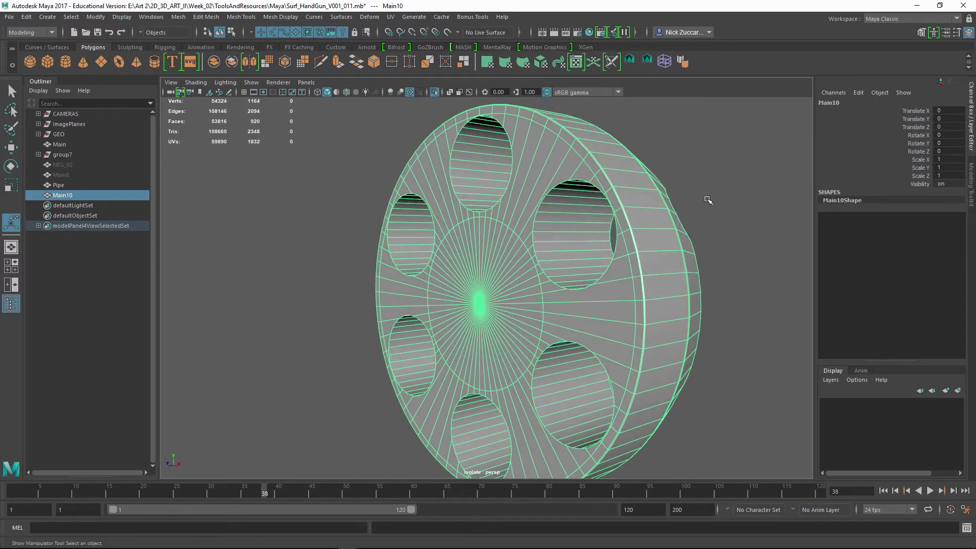
click(709, 200)
- Select the two radial edge loops on either side of one bullet hole and detach the mesh along them
alt+drag(425, 239, 405, 244)
click(451, 231)
key(F10)
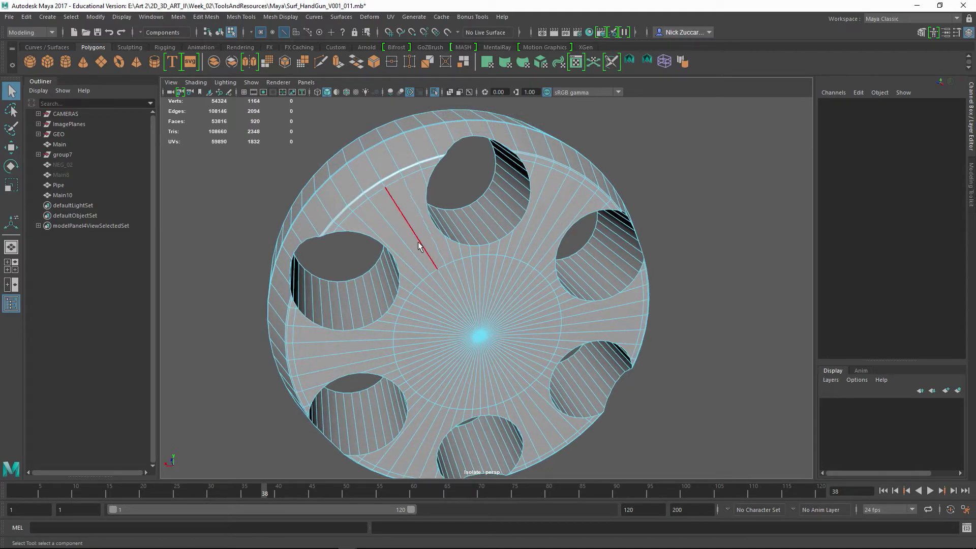
double_click(418, 246)
alt+drag(420, 246, 399, 233)
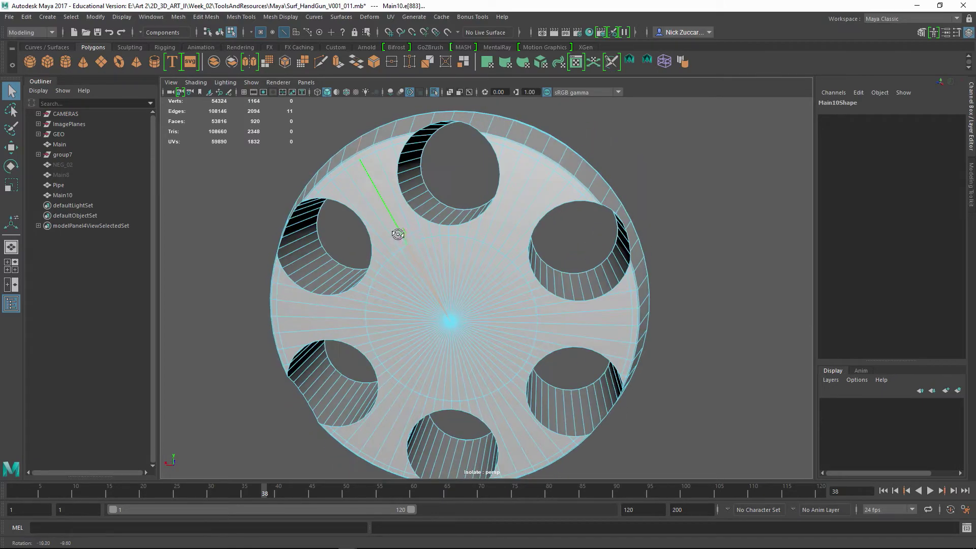
shift+click(524, 191)
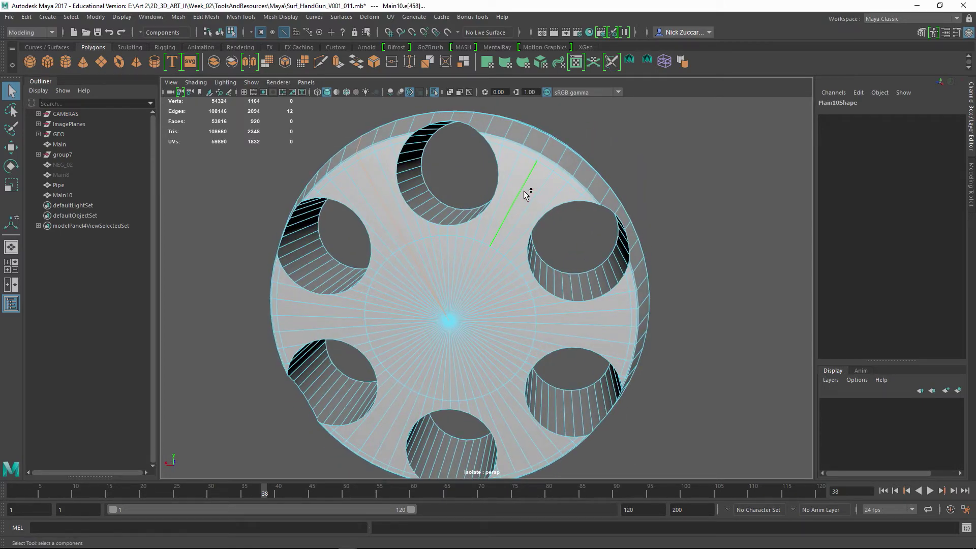
alt+drag(462, 224, 554, 264)
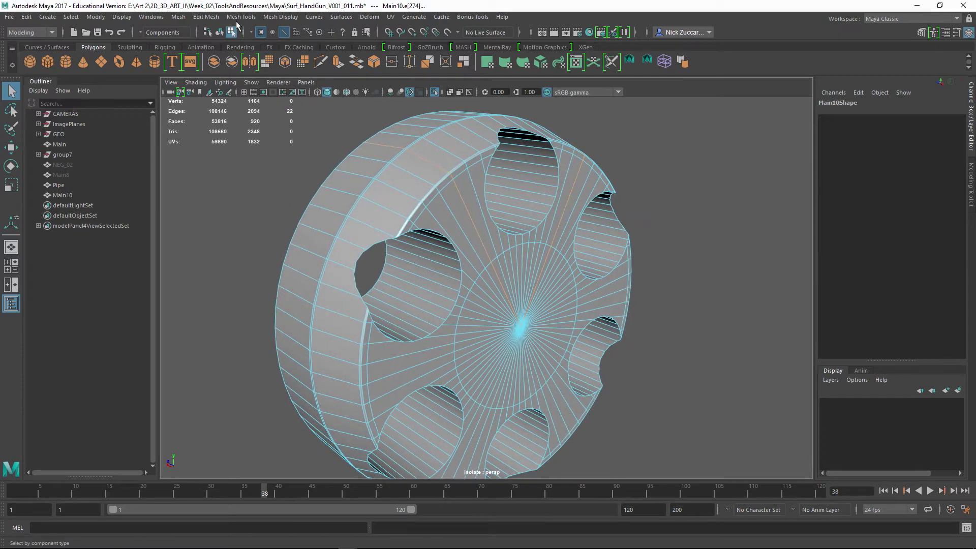
click(237, 17)
mouse_move(209, 18)
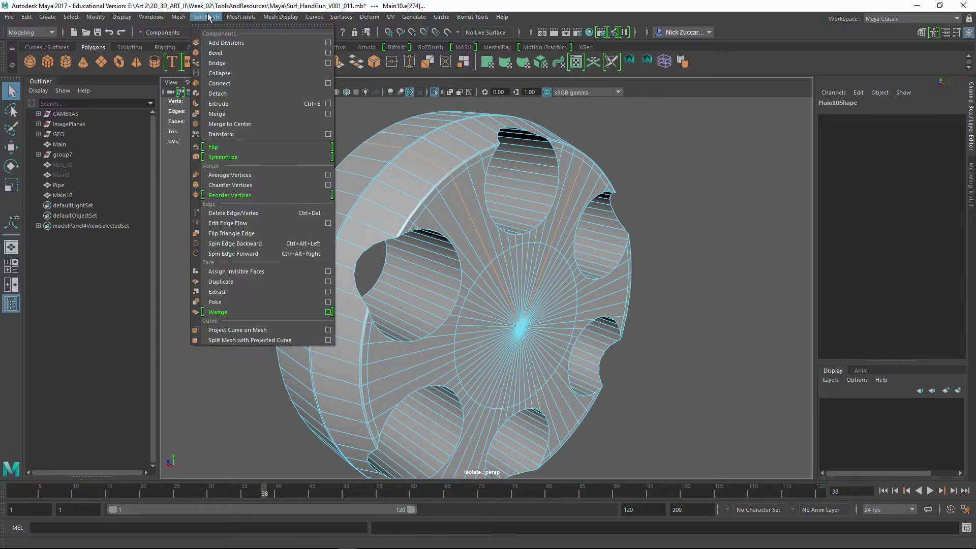
click(223, 95)
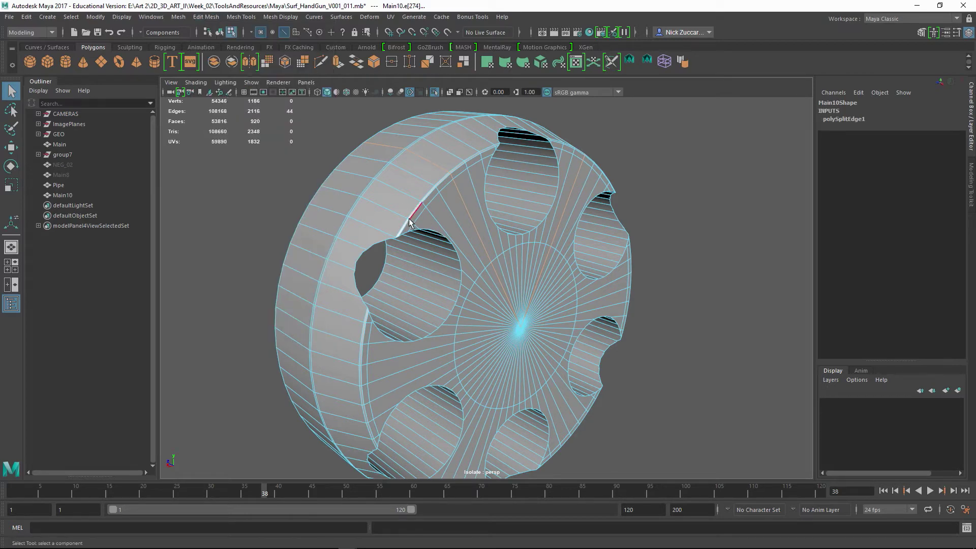
- Separate the detached ring mesh into individual objects and select the wedge around the bullet hole
key(F8)
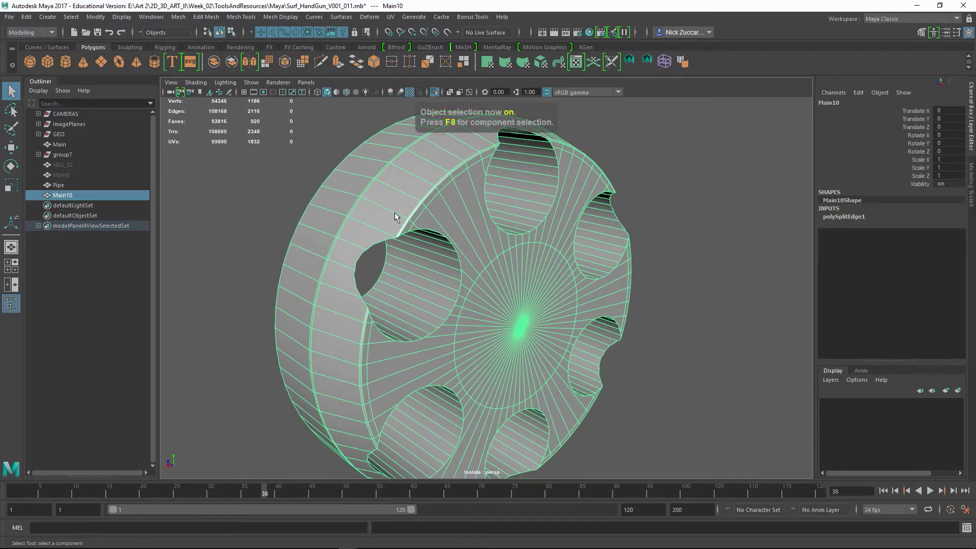
click(179, 17)
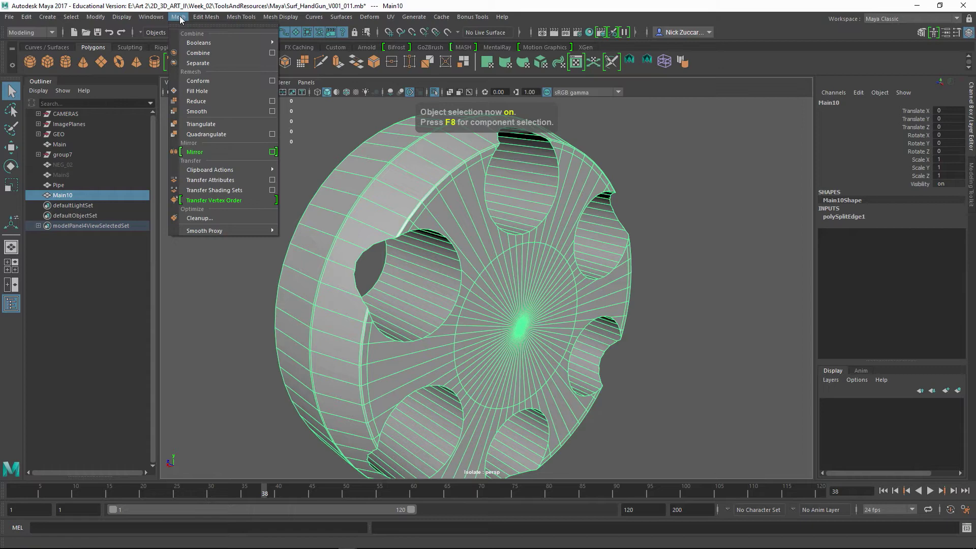
click(197, 63)
click(315, 166)
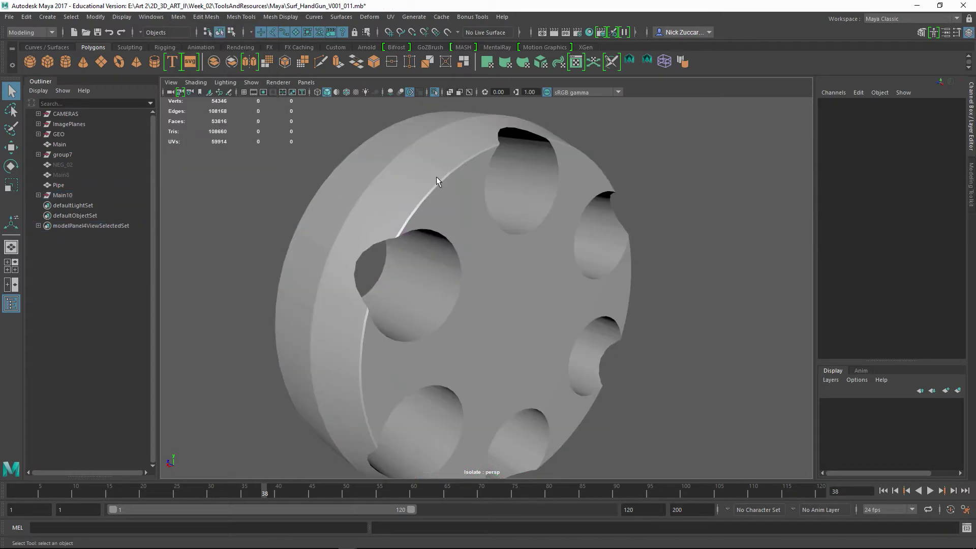
click(454, 174)
click(471, 161)
mouse_move(508, 177)
alt+mouse_down()
mouse_move(476, 183)
mouse_move(510, 182)
alt+mouse_up()
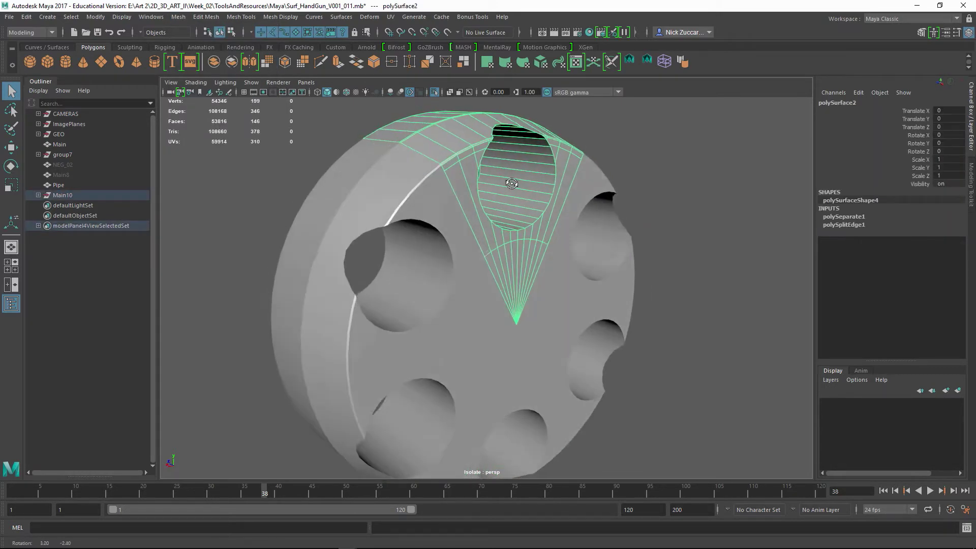
- Expand the Main10 group in the Outliner and delete the separated wedge's construction history
click(38, 195)
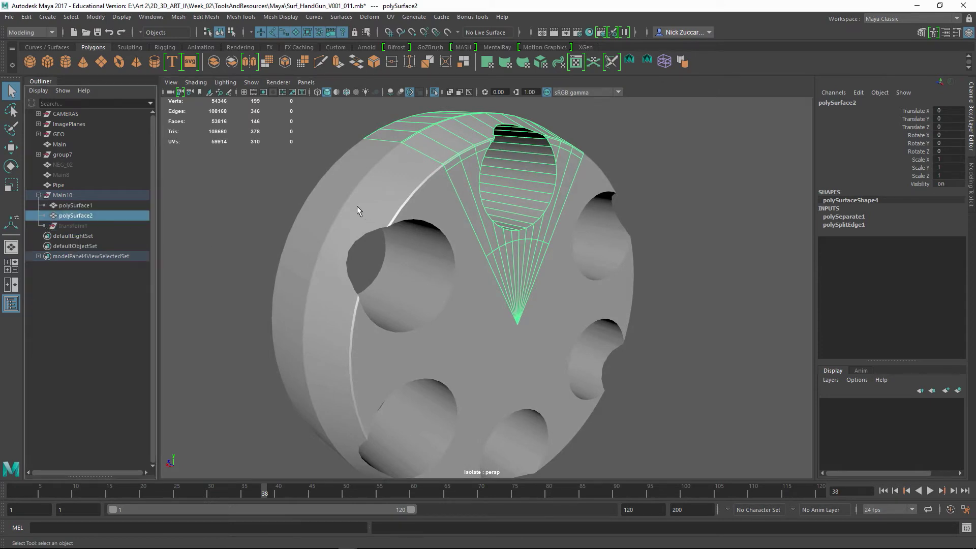
alt+drag(357, 207, 402, 217)
alt+drag(395, 181, 366, 179)
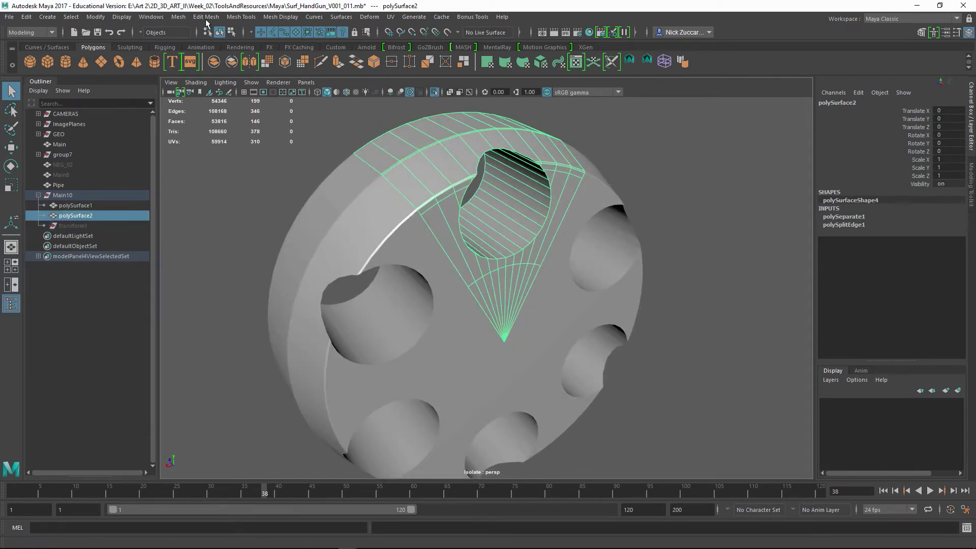
click(206, 17)
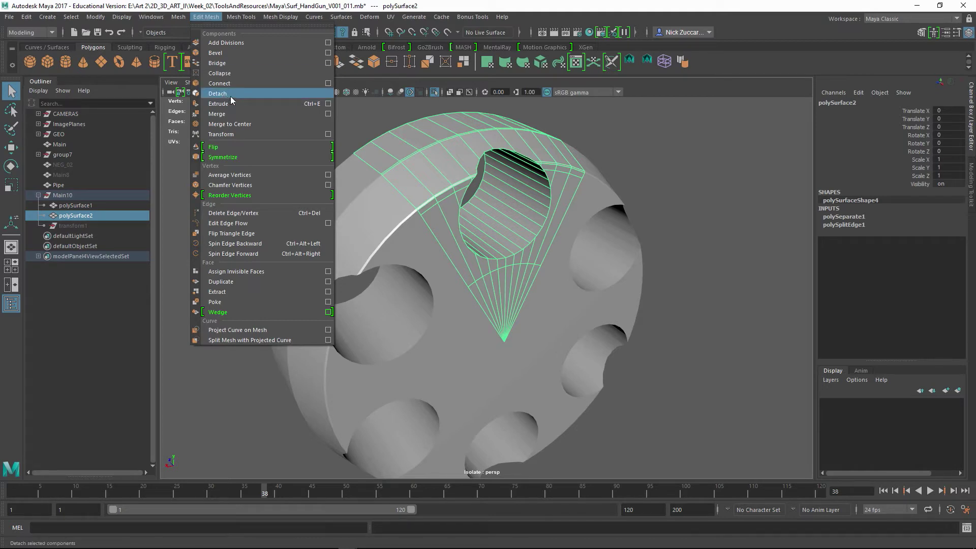
mouse_move(179, 17)
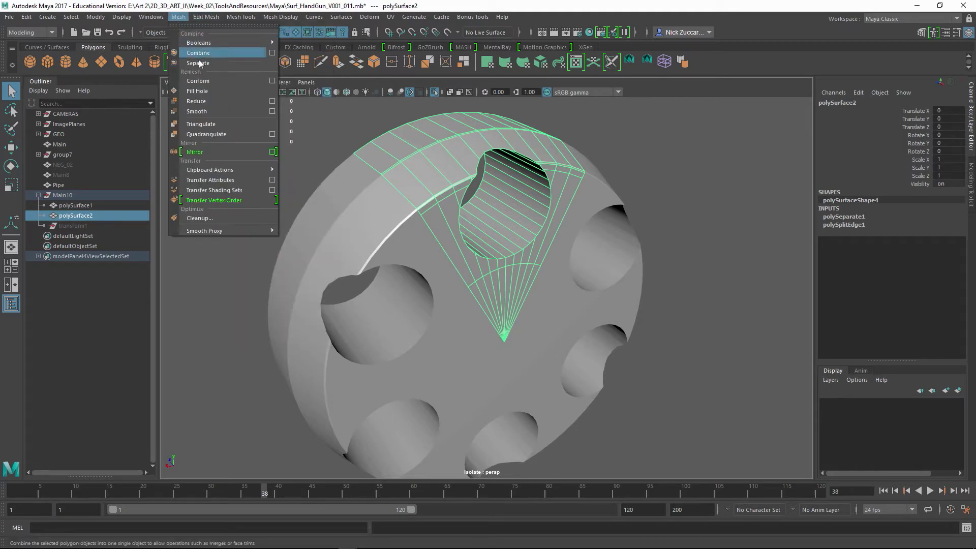
click(359, 123)
alt+drag(369, 170, 459, 169)
click(453, 189)
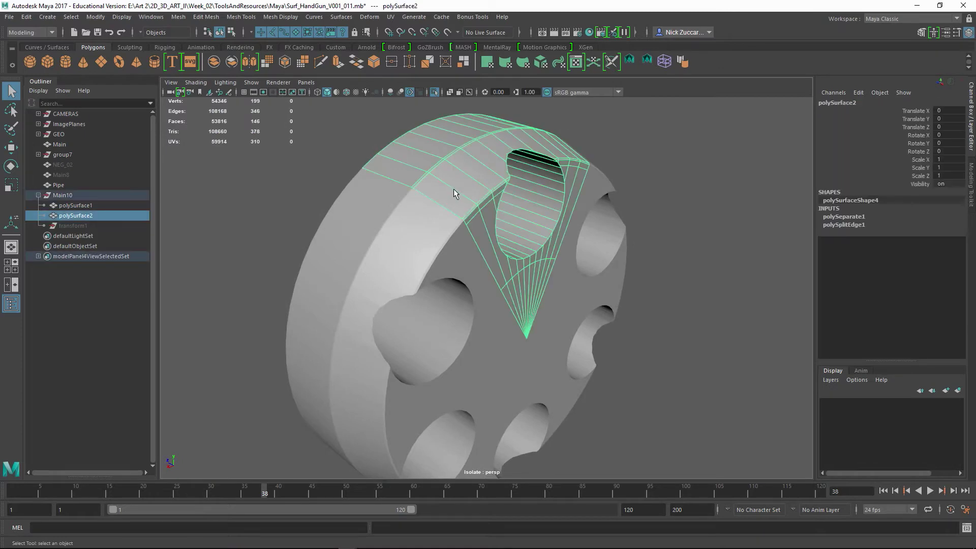
key(alt+shift+d)
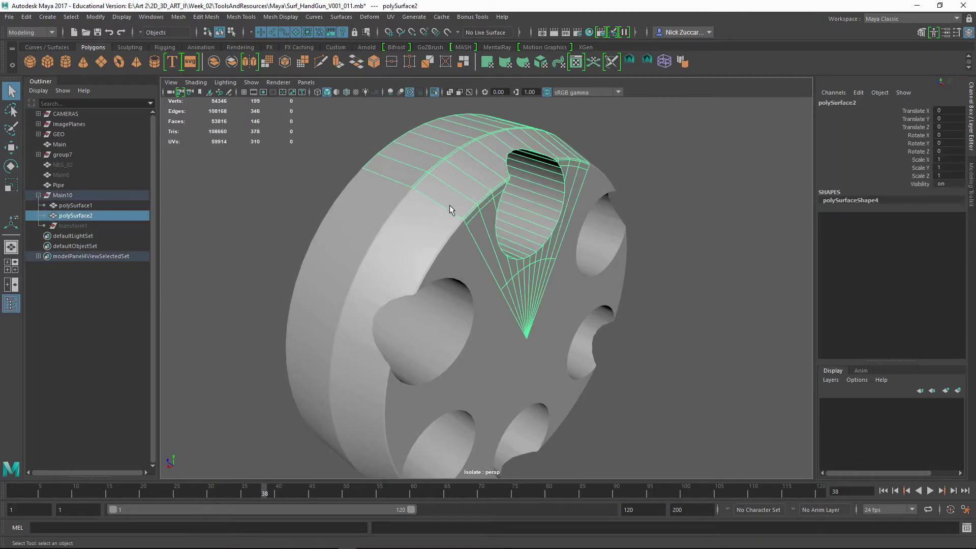
- Hide the larger remaining ring section so that only the single wedge is shown
click(71, 206)
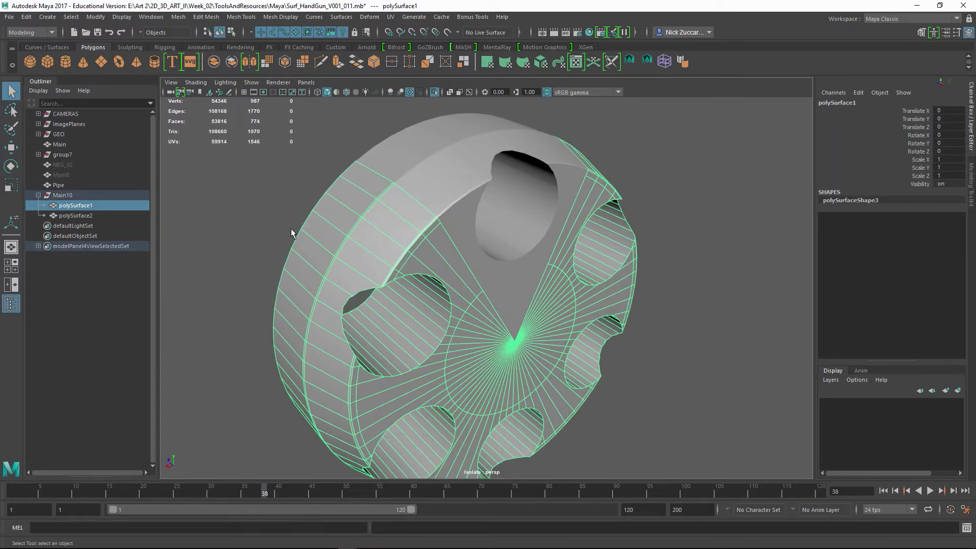
key(ctrl+h)
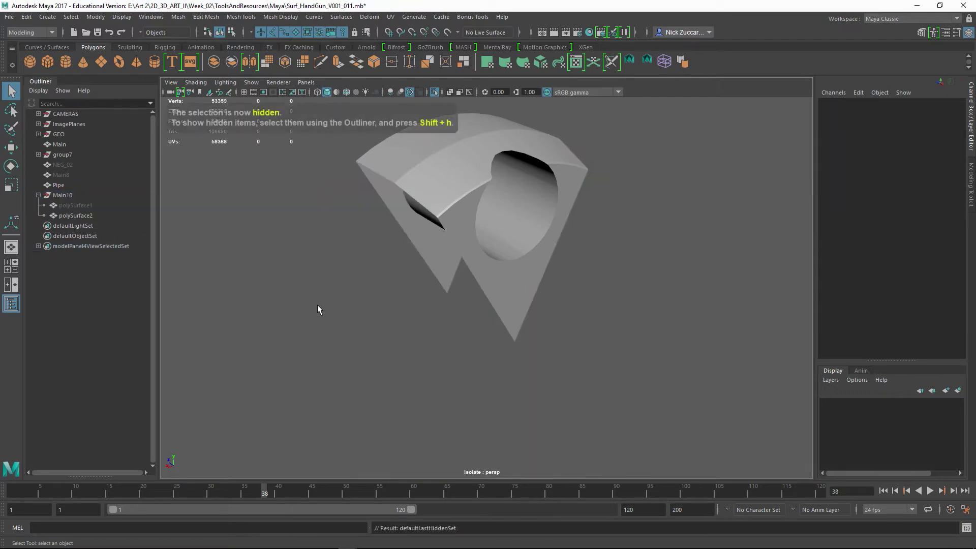
key(super)
key(super)
- Move the wedge's pivot point to the tip vertex at the ring's centre
alt+drag(342, 214, 574, 283)
click(546, 208)
key(w)
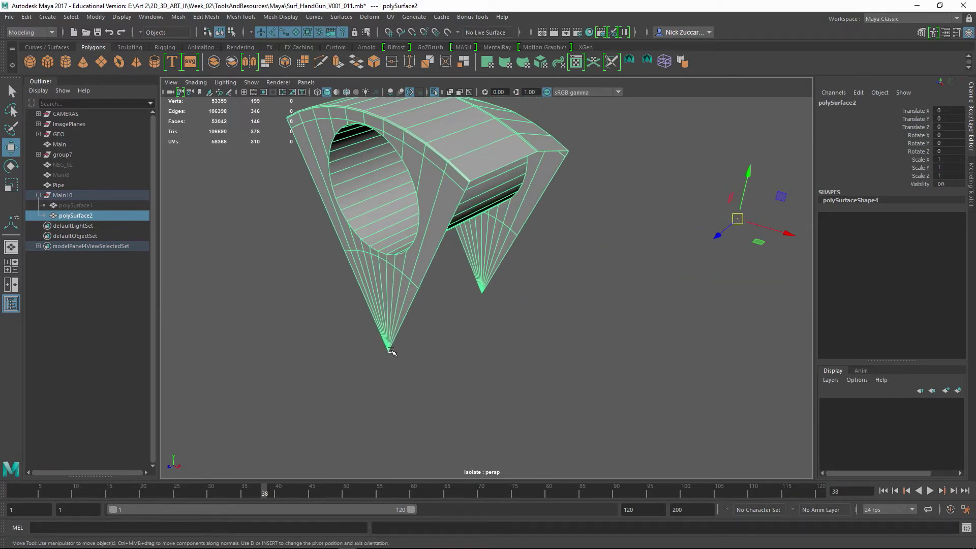
key(d)
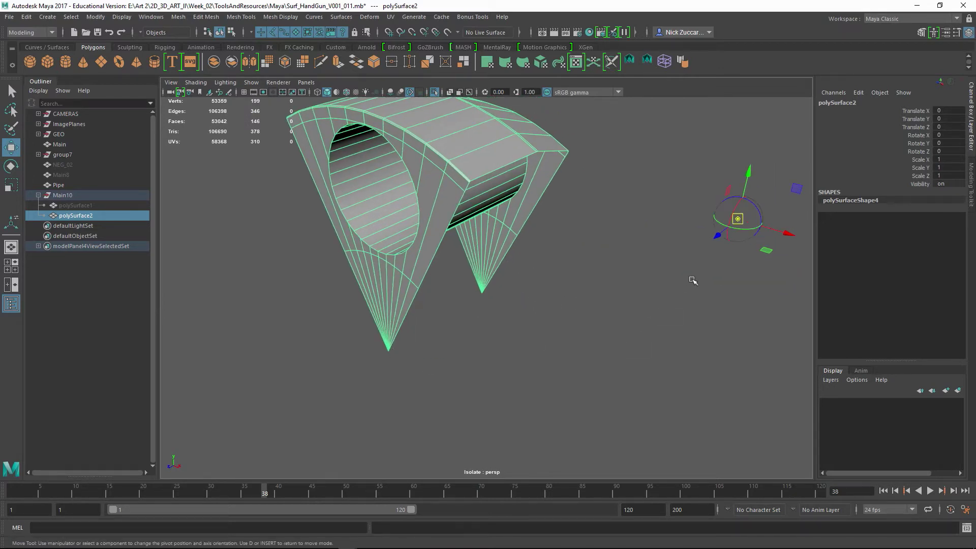
drag(736, 225, 401, 308)
click(497, 336)
click(400, 307)
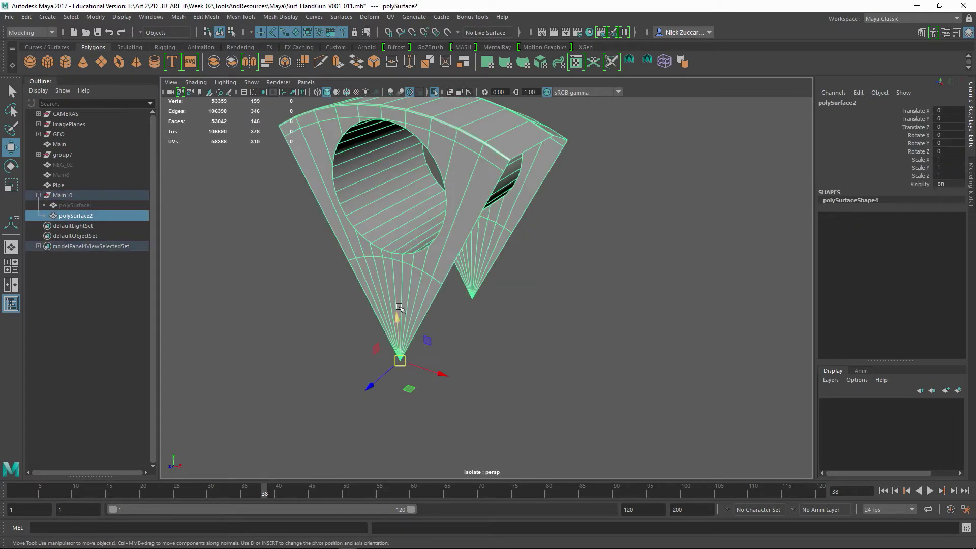
- Duplicate the wedge and rotate the copy around the ring's centre, setting Rotate Z to -60
key(ctrl+d)
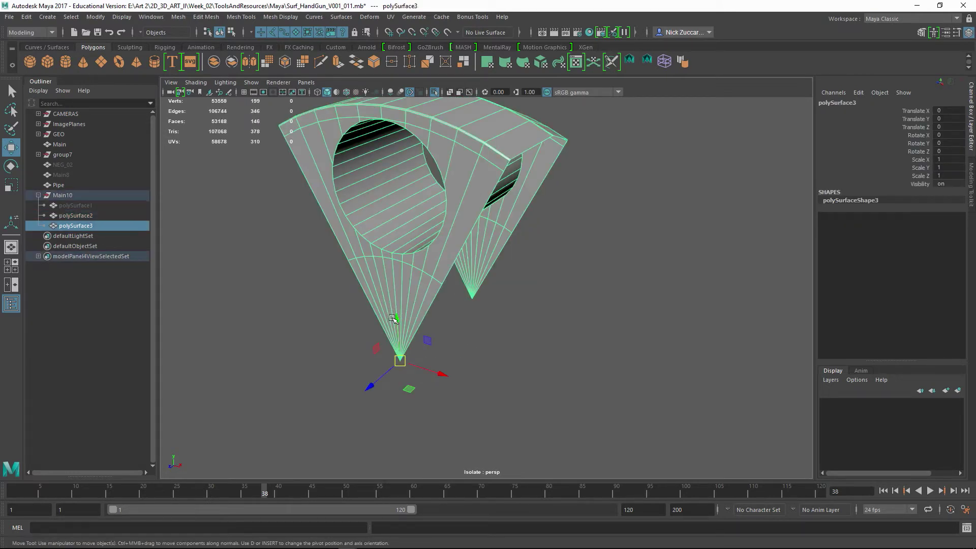
key(e)
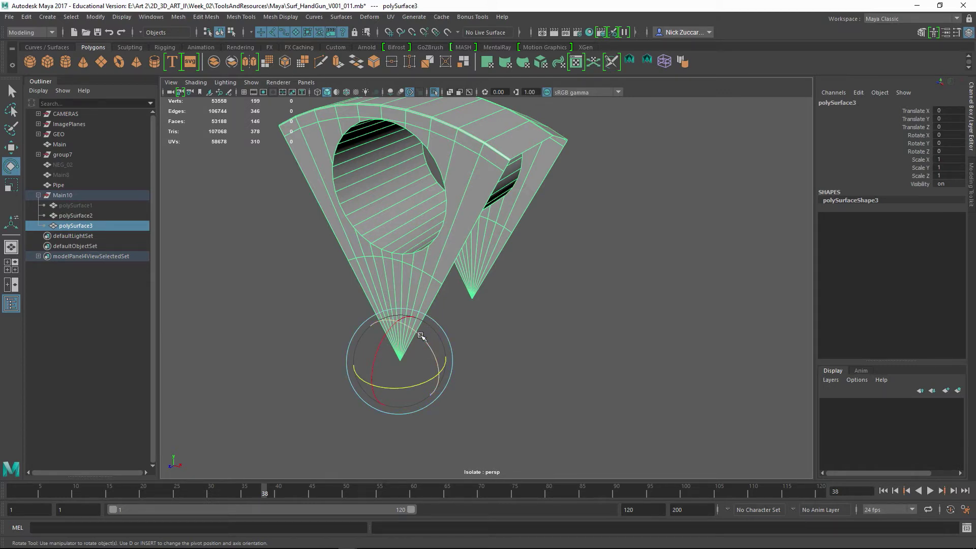
drag(421, 336, 445, 358)
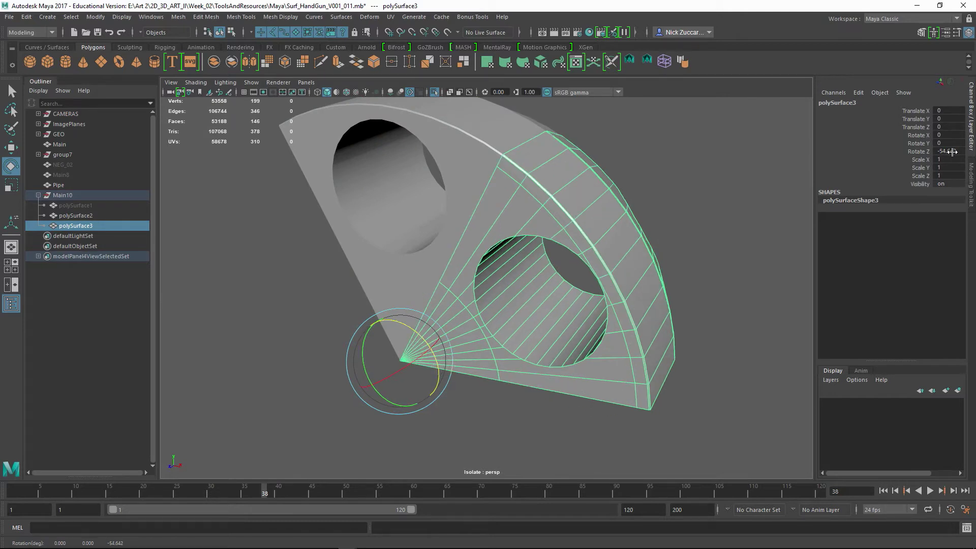
text(-60)
key(Return)
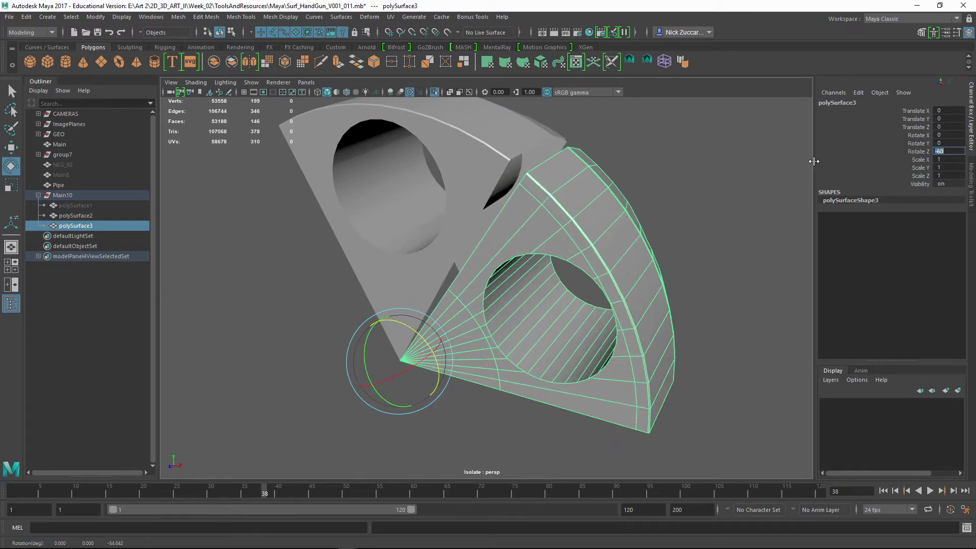
- Show the hidden ring section again and select the rotated wedge copy to check its alignment with the ring
alt+drag(584, 167, 498, 191)
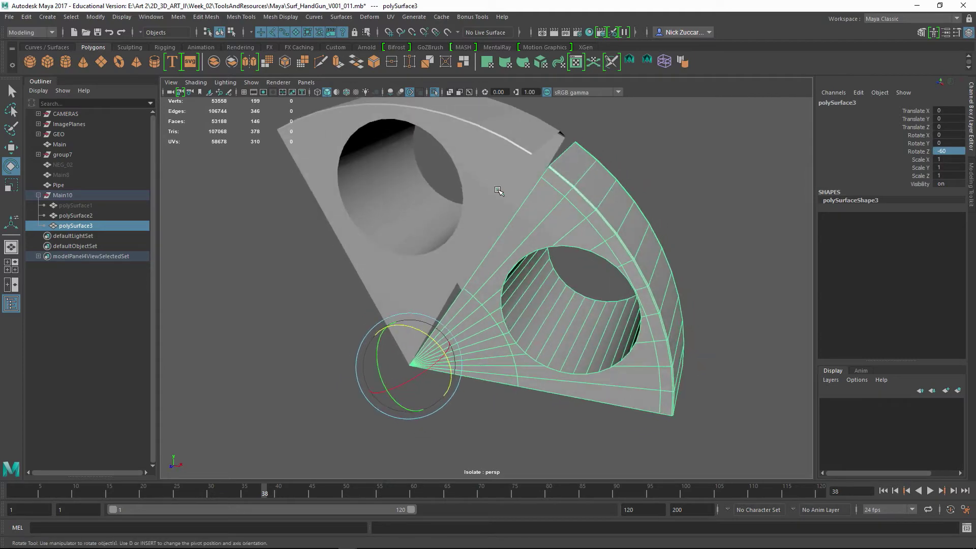
alt+drag(208, 237, 237, 240)
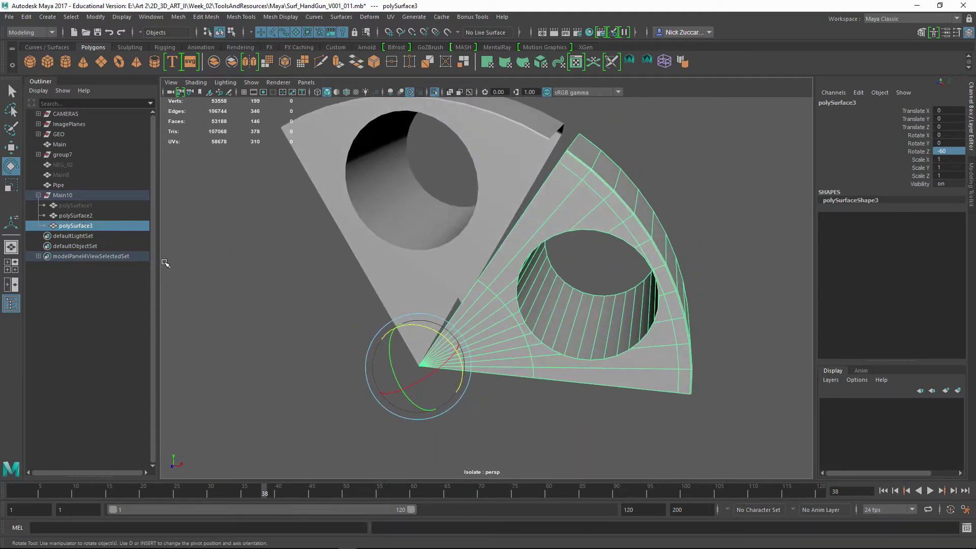
click(75, 204)
key(shift+h)
mouse_move(559, 245)
alt+mouse_down()
mouse_move(554, 255)
mouse_move(567, 242)
alt+mouse_up()
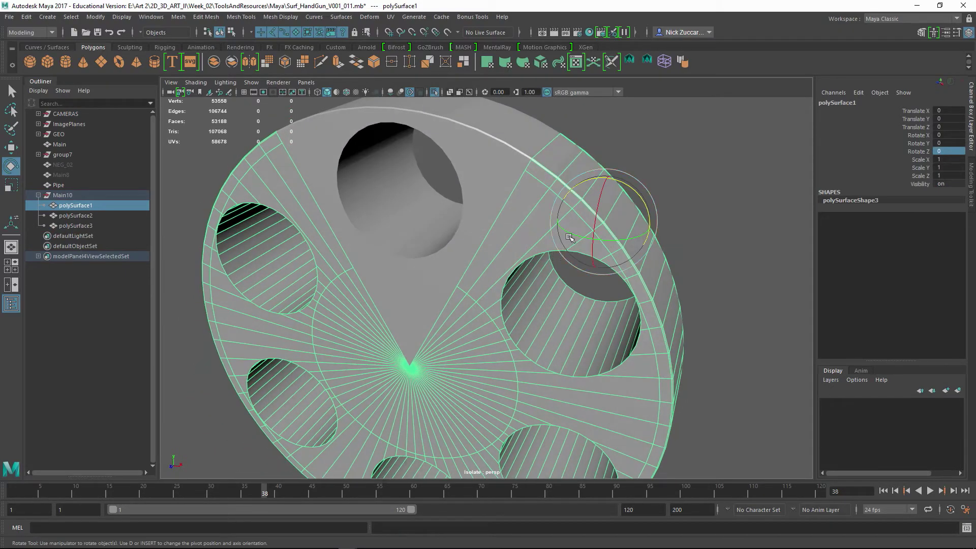
mouse_move(471, 202)
alt+mouse_down()
mouse_move(484, 192)
mouse_move(486, 214)
alt+mouse_up()
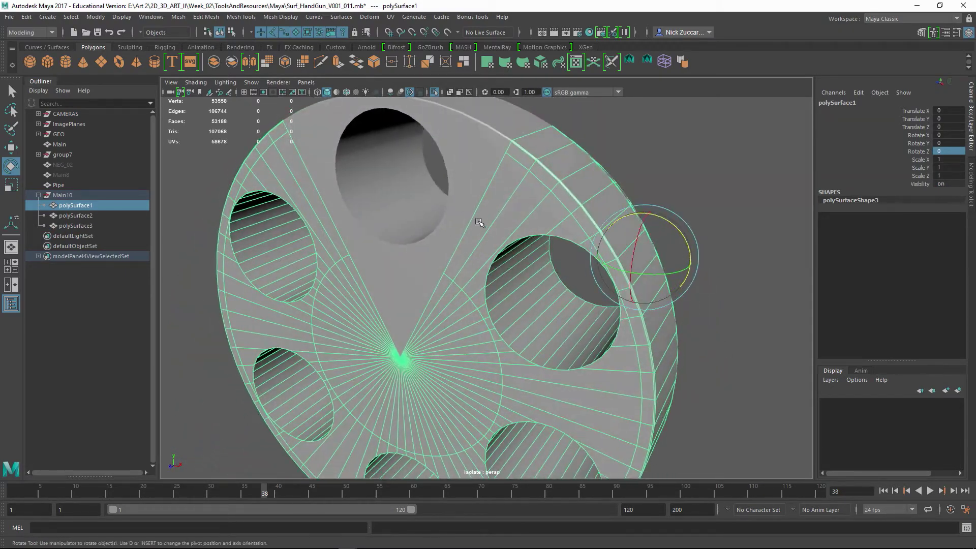
click(76, 213)
click(84, 226)
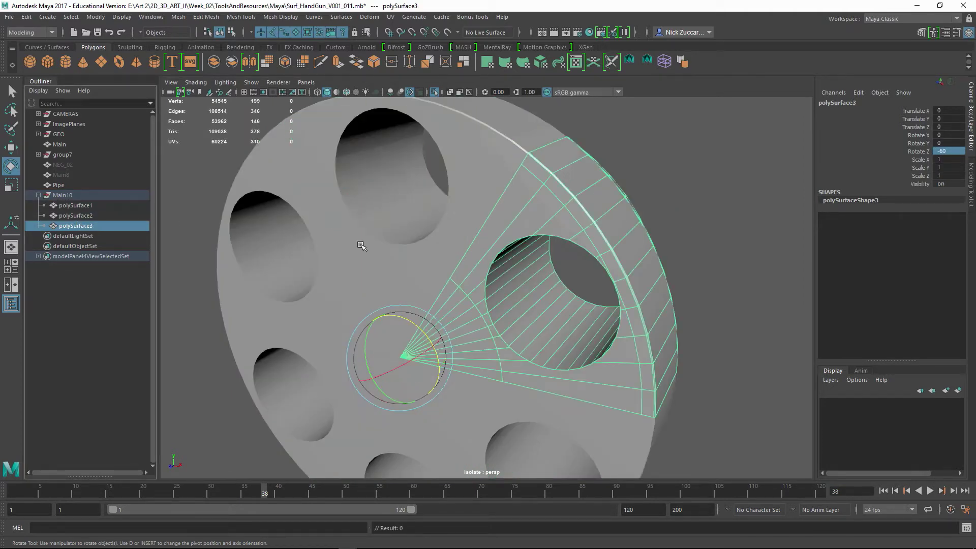
- Examine how the upper wedge, its rotated copy and the main cylinder piece line up along their seams
alt+drag(361, 246, 437, 224)
shift+click(528, 140)
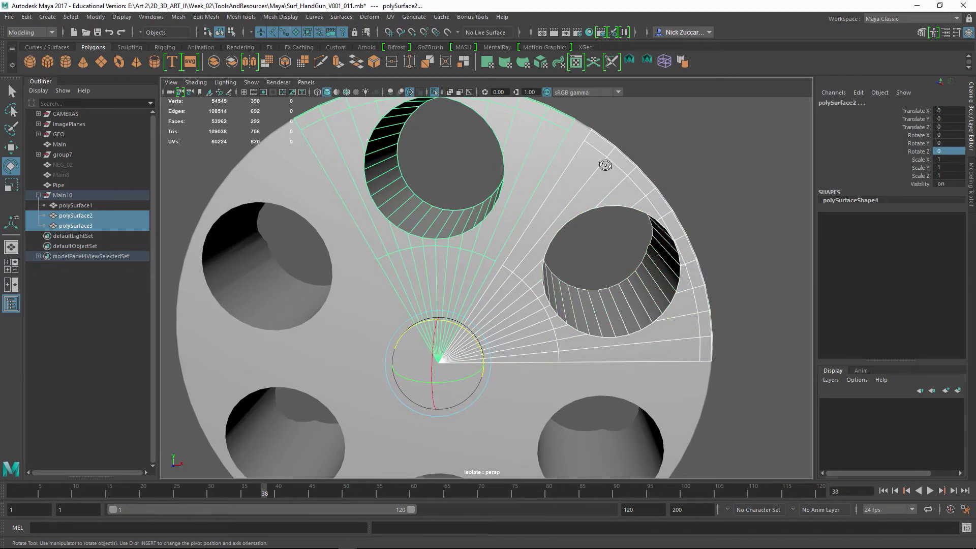
mouse_move(605, 165)
alt+mouse_down()
mouse_move(564, 168)
mouse_move(630, 157)
mouse_move(559, 167)
mouse_move(620, 171)
alt+mouse_up()
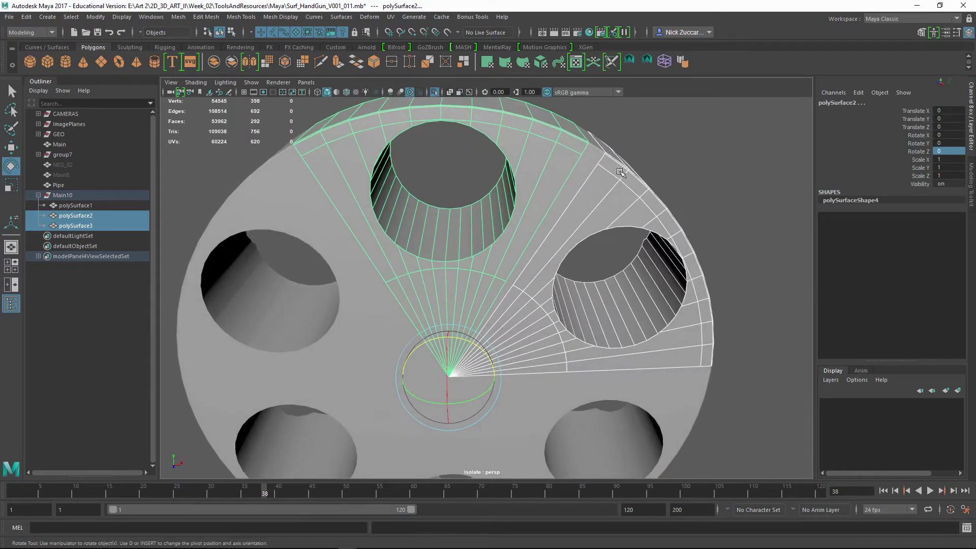
alt+drag(512, 301, 708, 198)
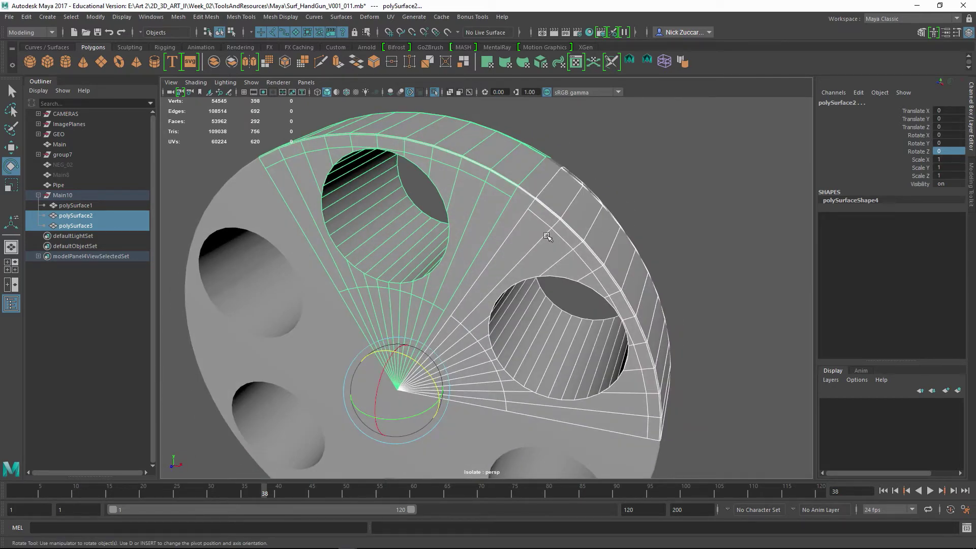
alt+drag(539, 269, 577, 224)
click(645, 168)
click(529, 173)
click(521, 151)
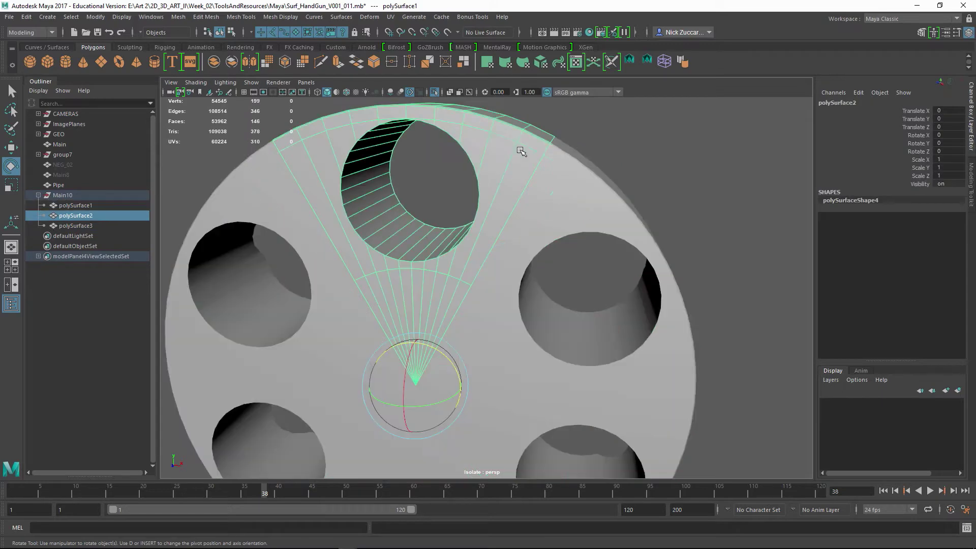
shift+click(561, 169)
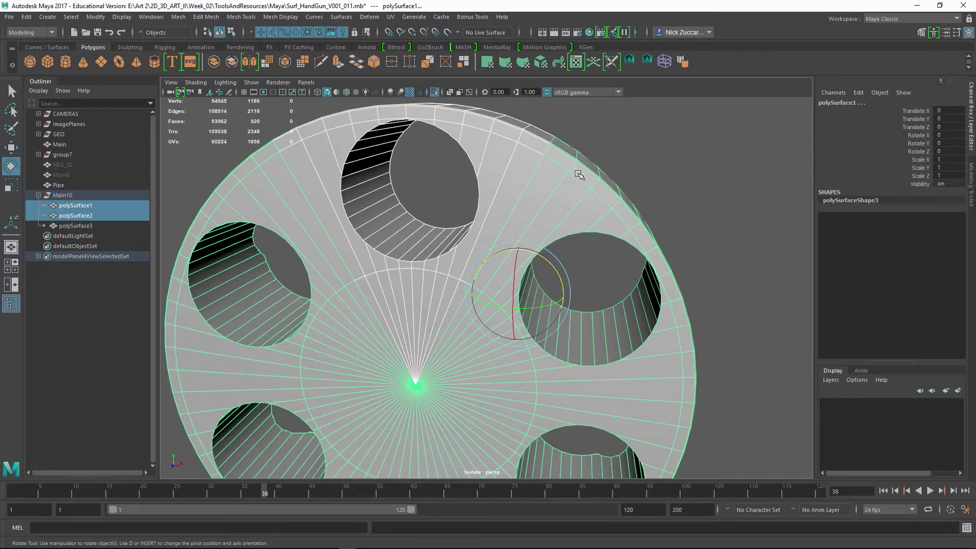
click(76, 226)
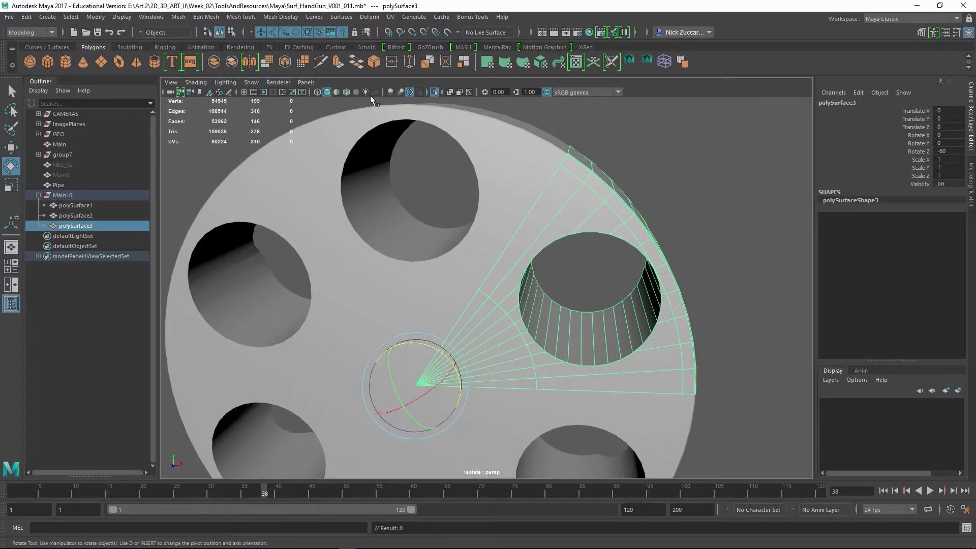
- Turn on wireframe on shaded and inspect the edges around the rotated wedge copy
click(347, 97)
alt+drag(483, 152, 553, 193)
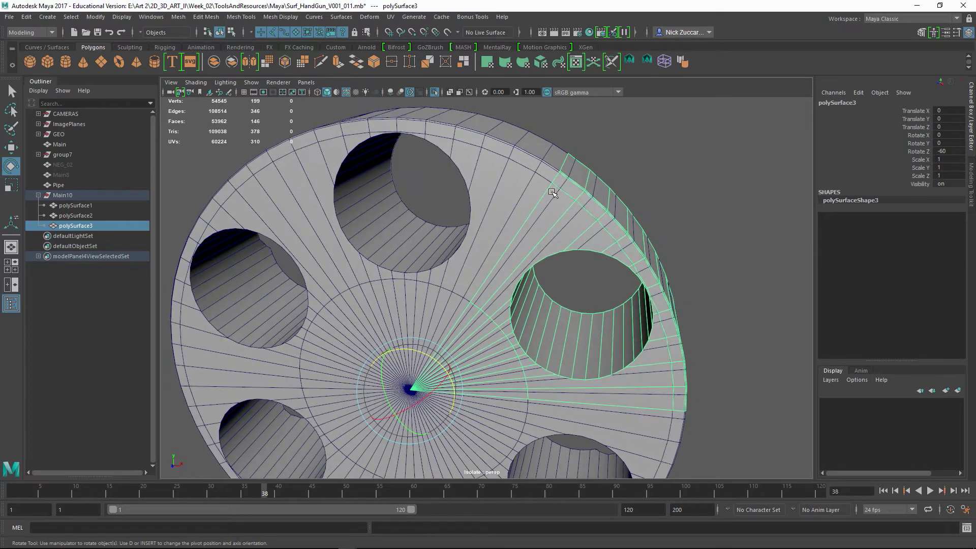
click(500, 172)
alt+drag(500, 172, 562, 230)
click(560, 230)
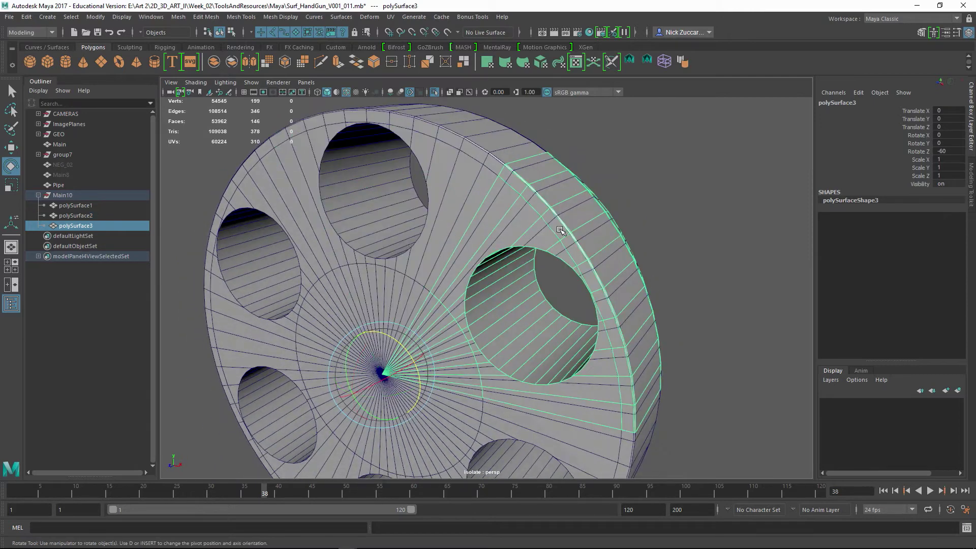
- Check the original wedge against its rotated copy, then delete the copy polySurface3
click(71, 216)
click(73, 226)
click(76, 215)
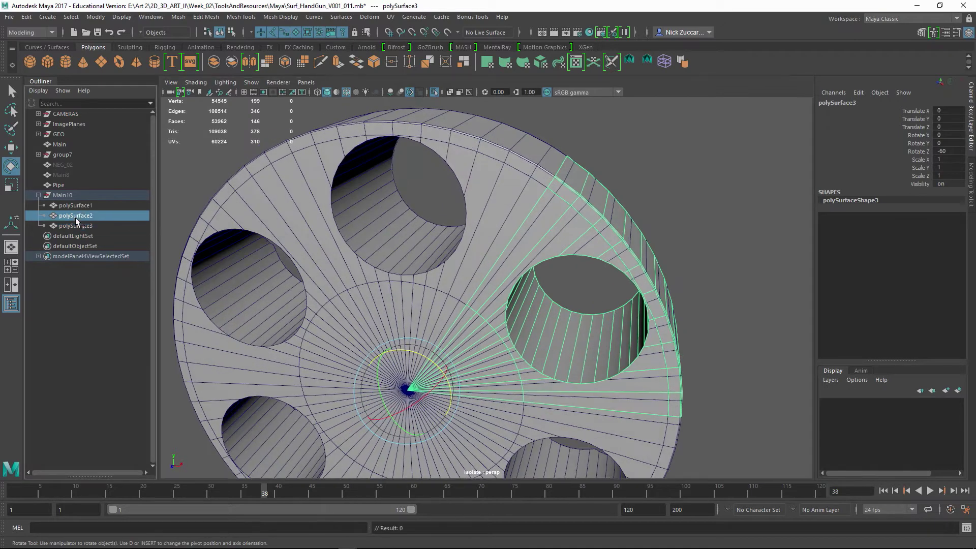
mouse_move(561, 228)
alt+mouse_down()
mouse_move(605, 216)
mouse_move(562, 216)
mouse_move(554, 227)
alt+mouse_up()
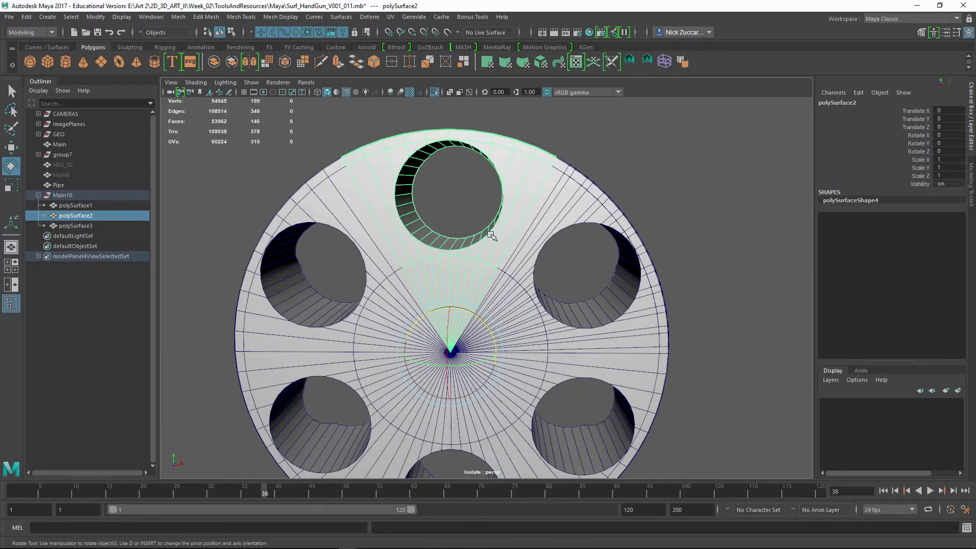
mouse_move(410, 257)
alt+mouse_down()
mouse_move(404, 263)
mouse_move(418, 269)
alt+mouse_up()
alt+drag(411, 271, 381, 264)
click(74, 225)
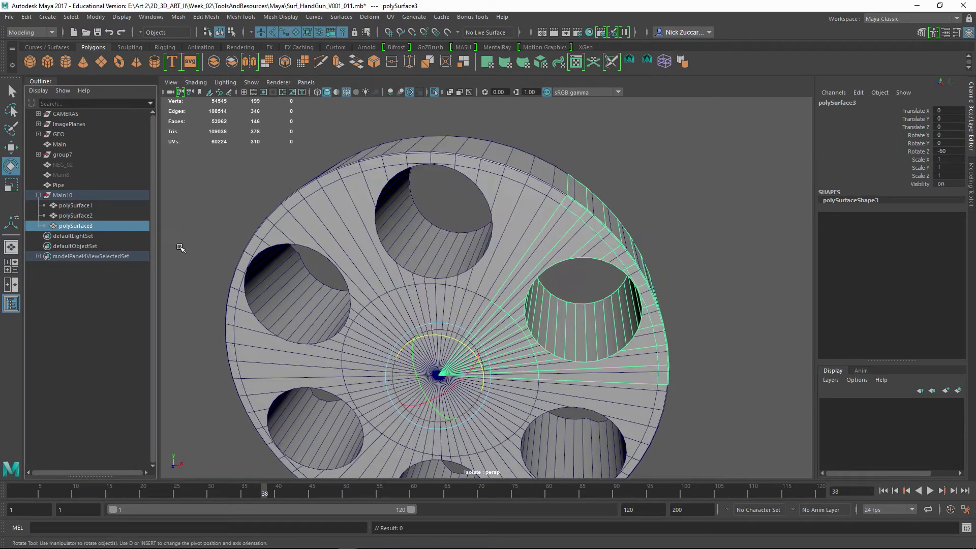
key(Delete)
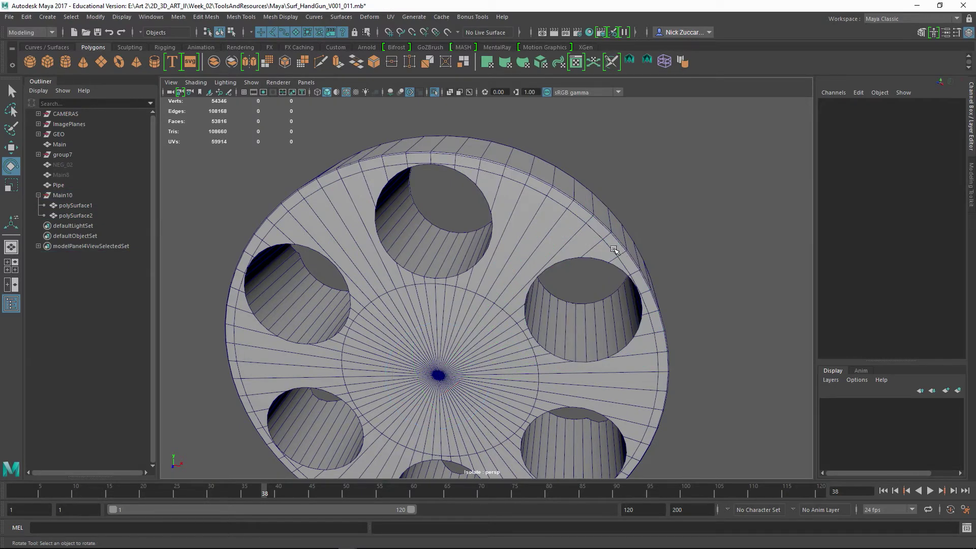
- Insert an edge loop across the main cylinder piece polySurface1, just beside the right seam of the upper wedge
click(617, 252)
alt+drag(616, 252, 624, 256)
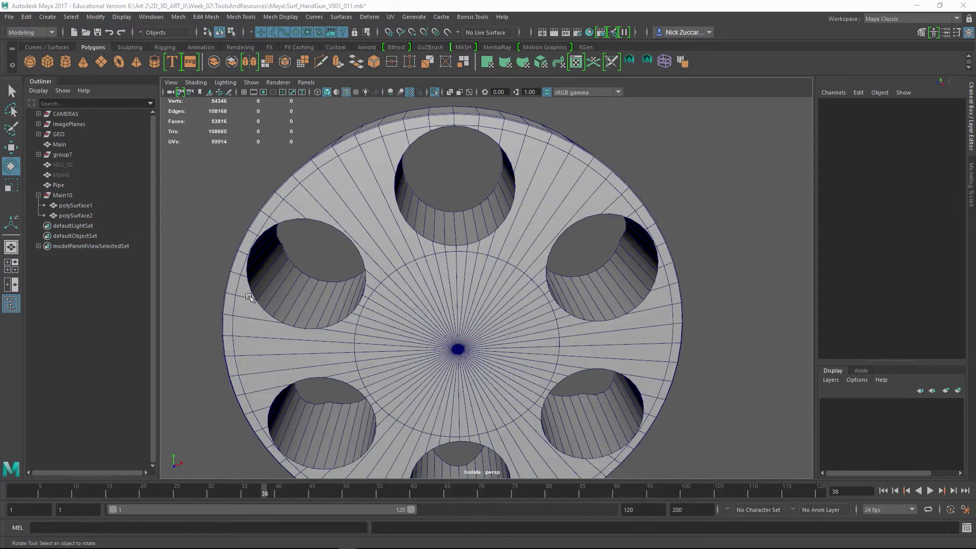
alt+drag(272, 355, 224, 351)
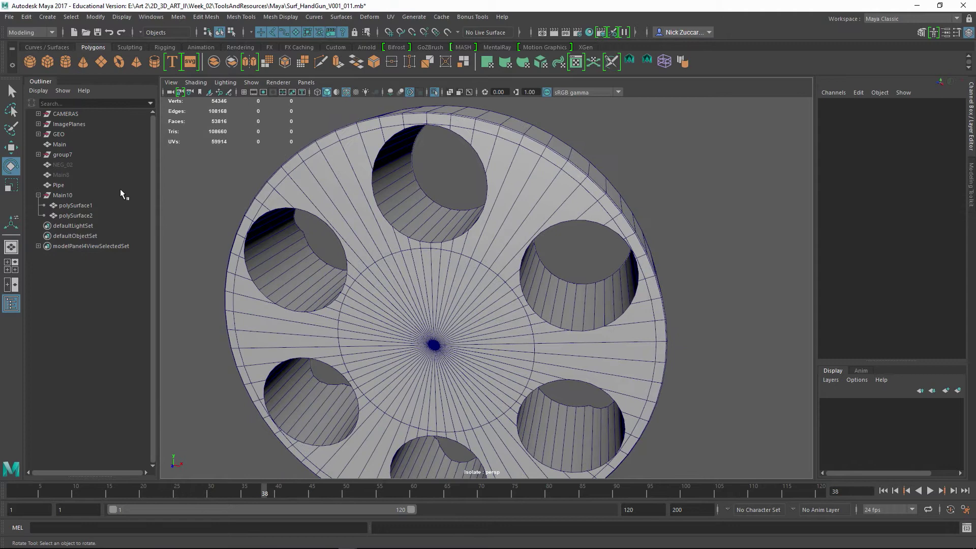
click(570, 200)
alt+middle_drag(559, 175, 530, 196)
alt+right_drag(530, 197, 544, 219)
alt+drag(544, 219, 595, 209)
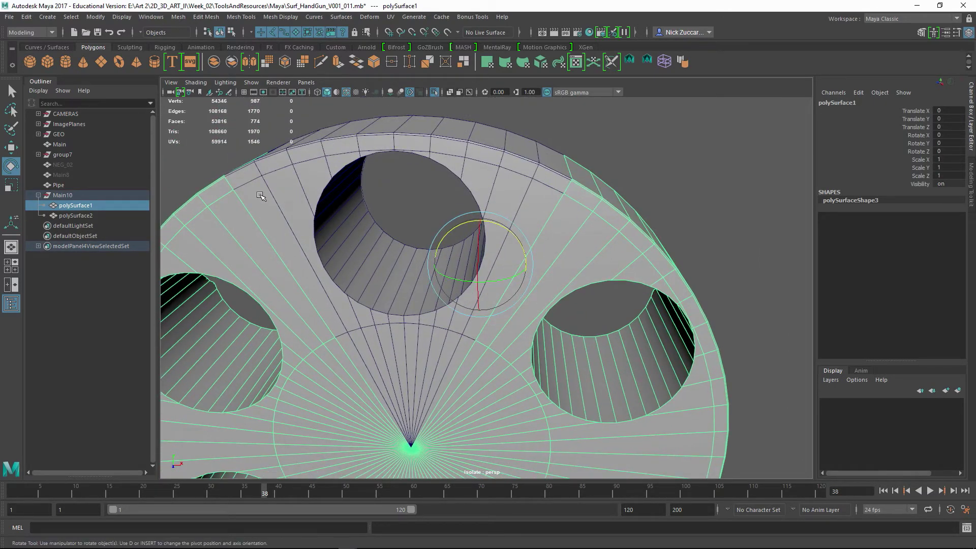
alt+drag(577, 231, 602, 234)
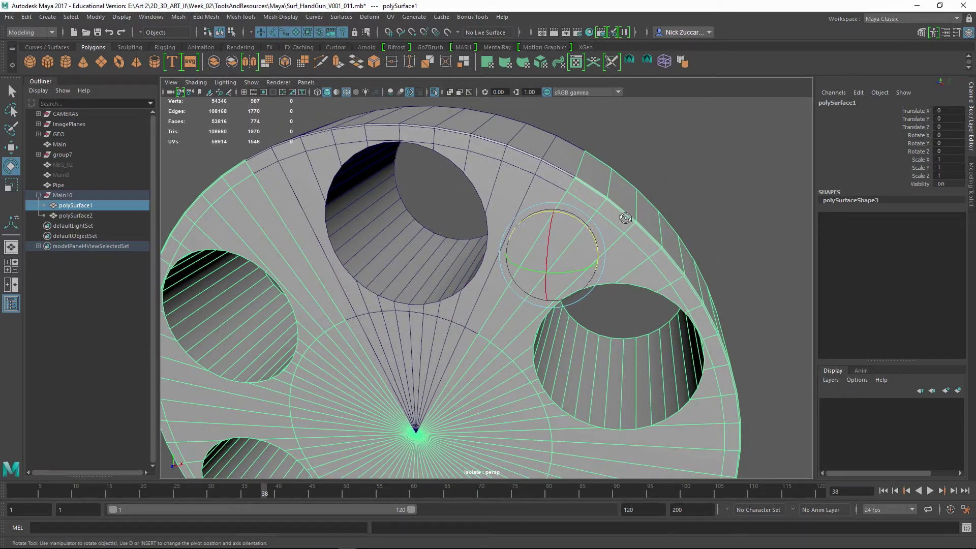
right_drag(601, 217, 594, 198)
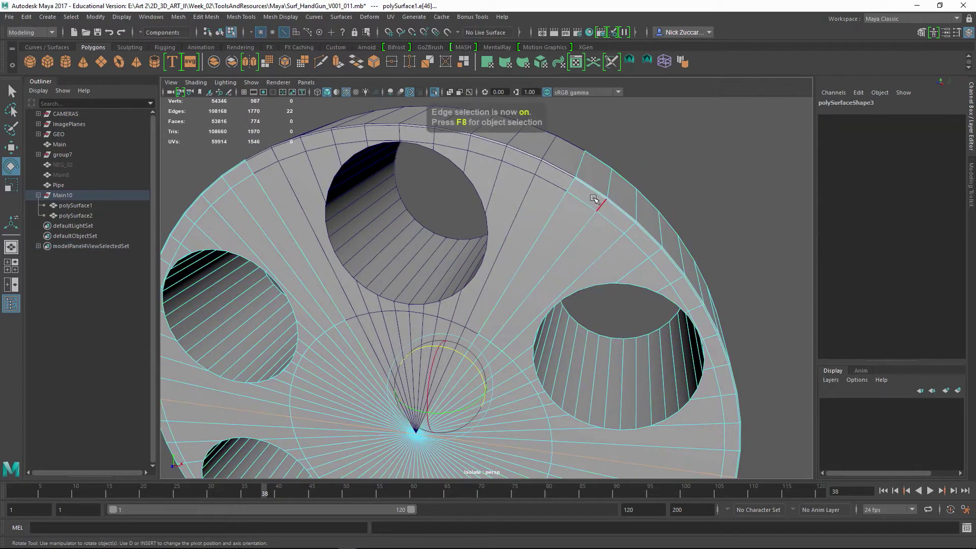
click(592, 194)
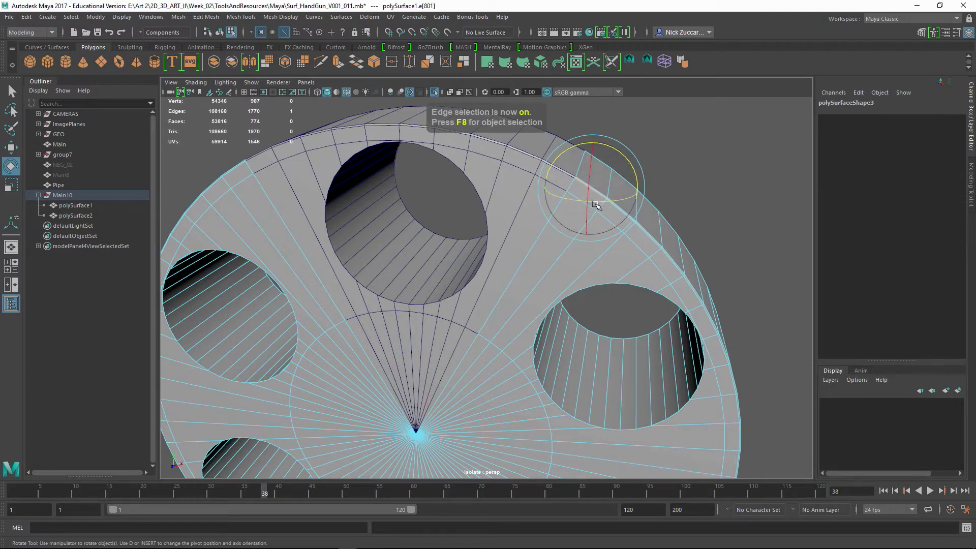
alt+drag(616, 193, 585, 208)
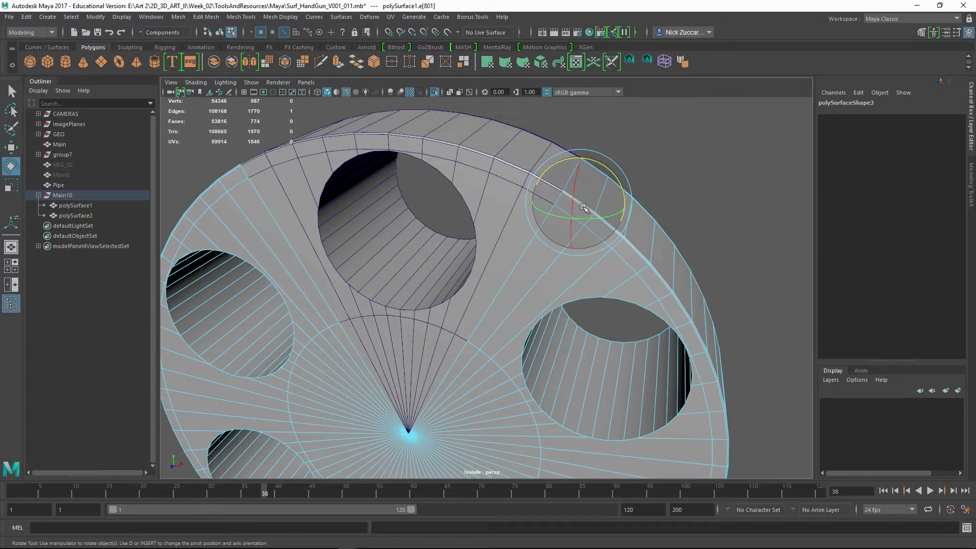
shift+right_drag(577, 204, 562, 235)
alt+middle_drag(562, 236, 563, 279)
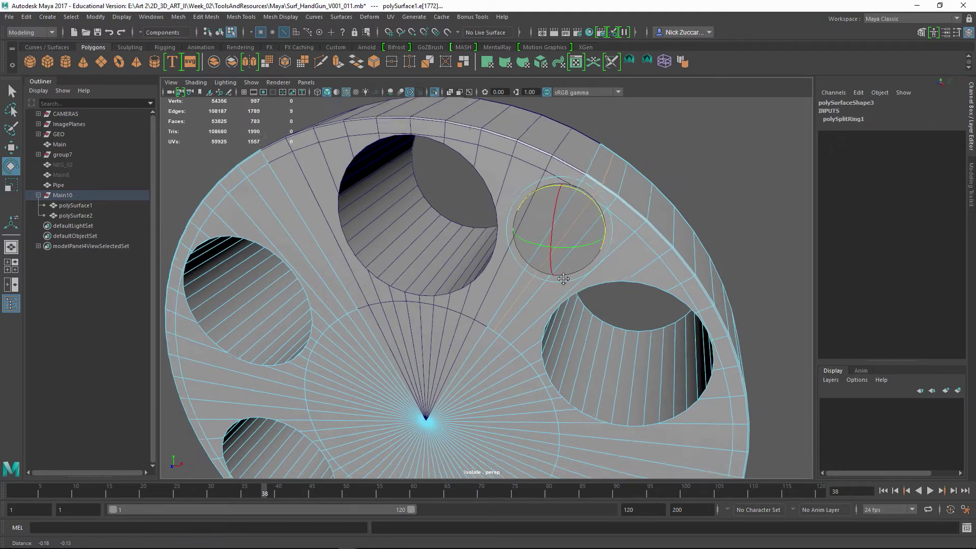
- Insert a matching edge loop on the main cylinder piece just beside the left seam of the upper wedge
alt+drag(563, 279, 431, 239)
click(343, 174)
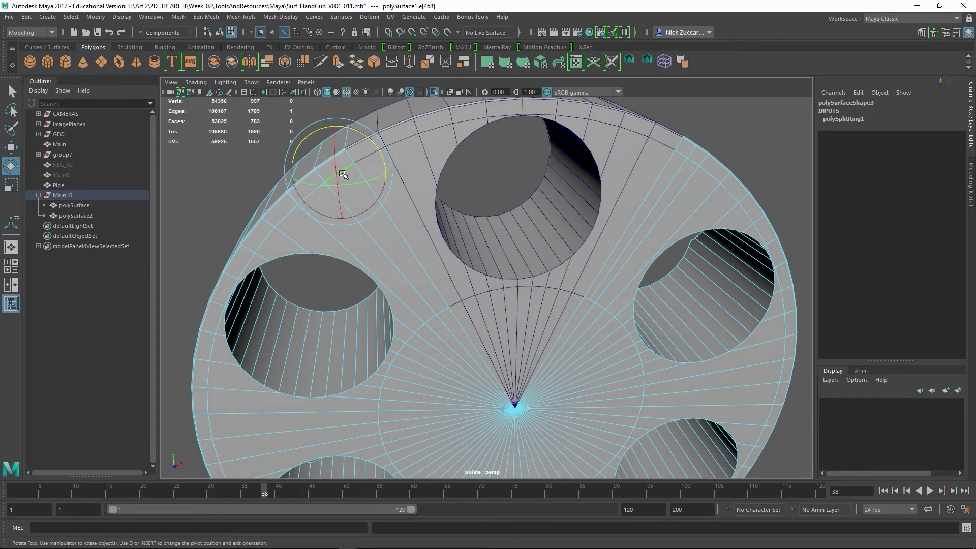
key(g)
- Cut edges with Multi-Cut from the inner ends of both new loops to the centre point of the cylinder's visible face
alt+middle_drag(507, 332, 508, 295)
mouse_move(462, 279)
alt+right_down()
mouse_move(479, 287)
mouse_move(389, 281)
mouse_move(444, 285)
alt+right_up()
key(F8)
alt+middle_drag(445, 285, 478, 300)
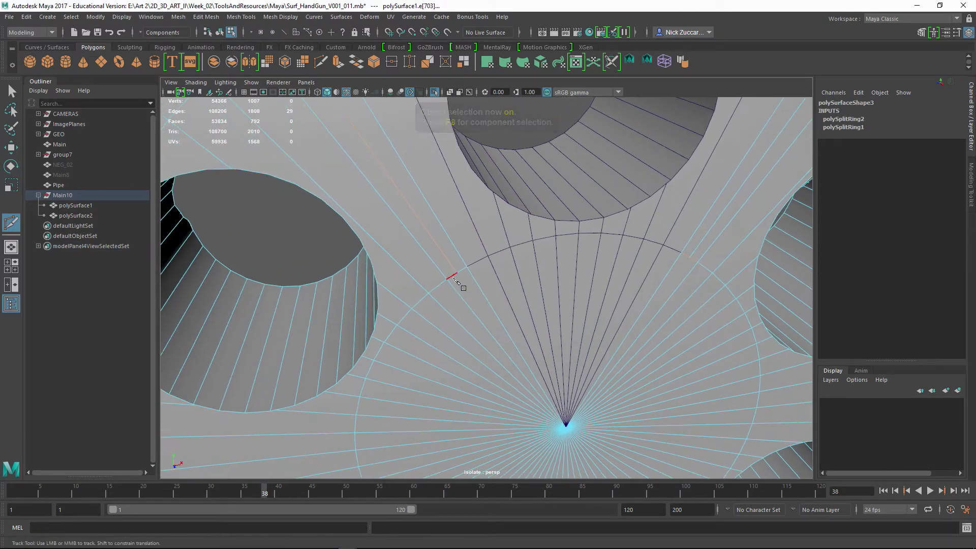
click(457, 273)
click(565, 427)
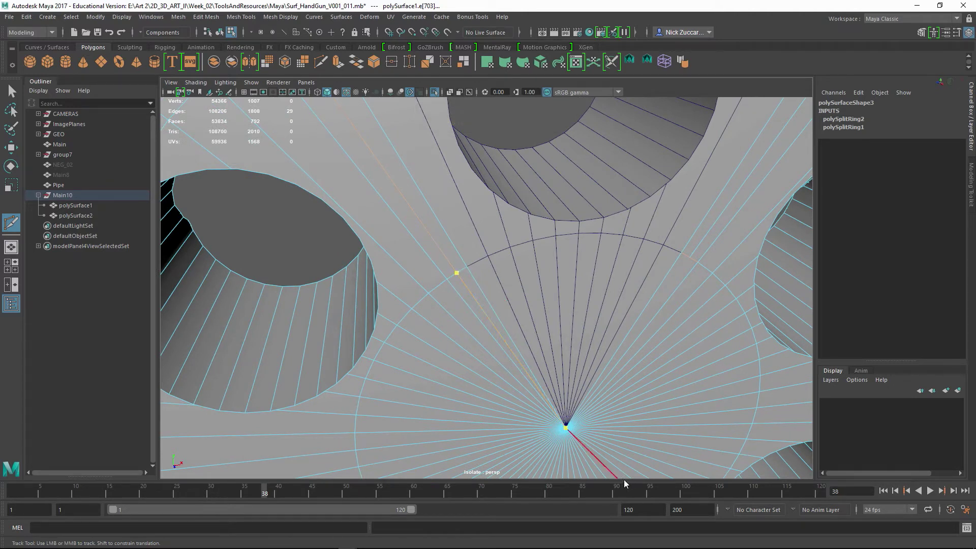
right_click(602, 377)
click(682, 253)
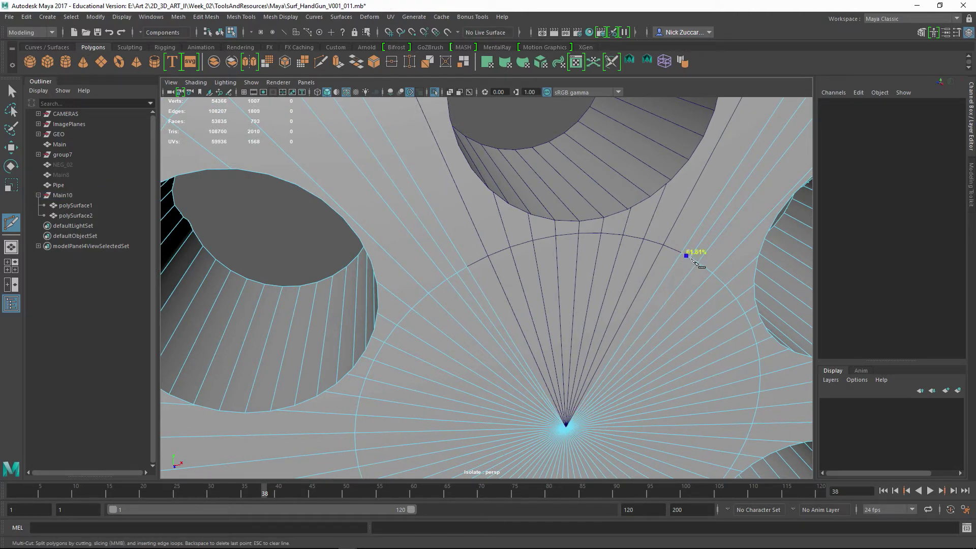
click(692, 260)
click(566, 427)
right_click(505, 465)
- Cut the two matching edges to the centre point on the cylinder's opposite face and leave Multi-Cut
alt+right_drag(686, 309, 564, 300)
alt+drag(564, 300, 431, 273)
alt+right_drag(431, 273, 508, 276)
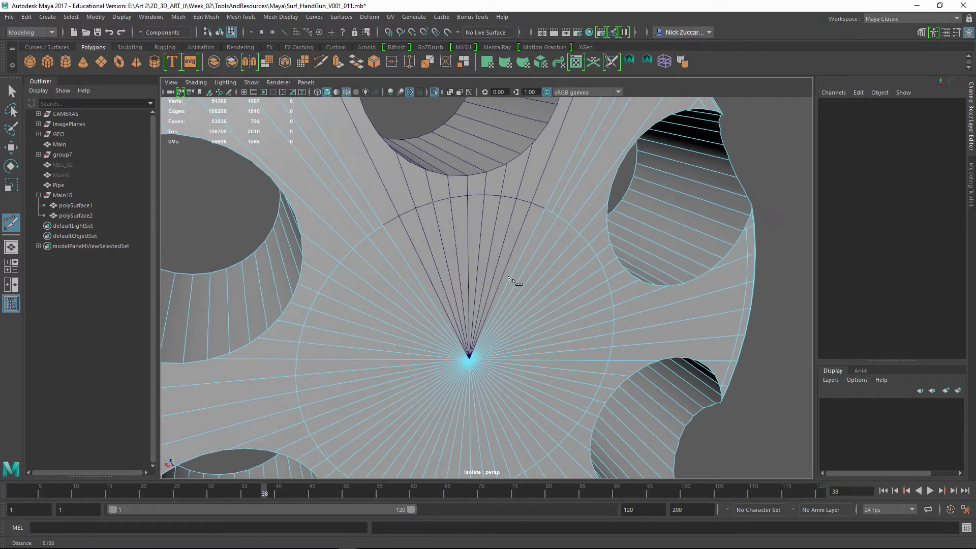
alt+drag(511, 278, 399, 239)
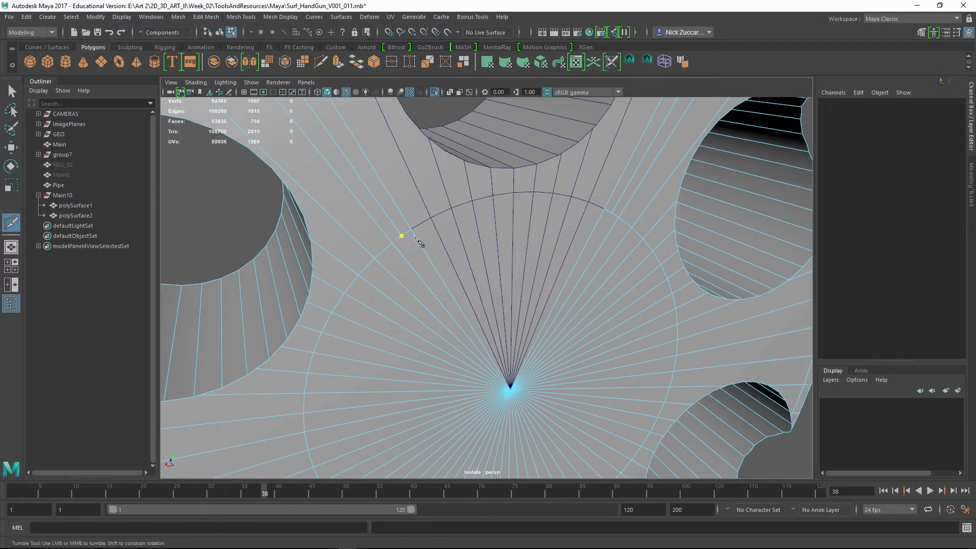
drag(431, 290, 608, 462)
right_click(543, 346)
click(611, 213)
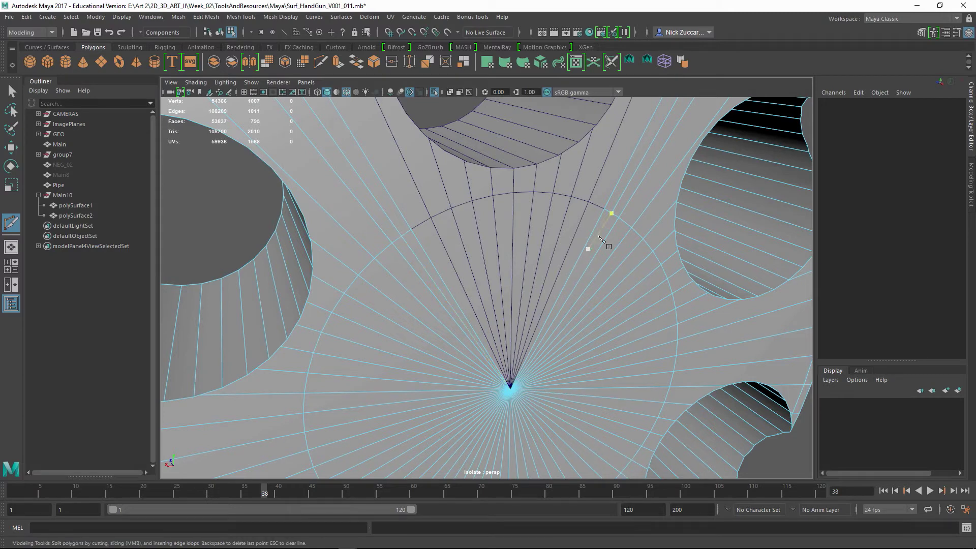
right_click(613, 228)
click(613, 214)
right_click(435, 458)
alt+right_drag(585, 325, 347, 252)
alt+drag(347, 253, 533, 275)
click(534, 276)
alt+right_drag(549, 256, 579, 281)
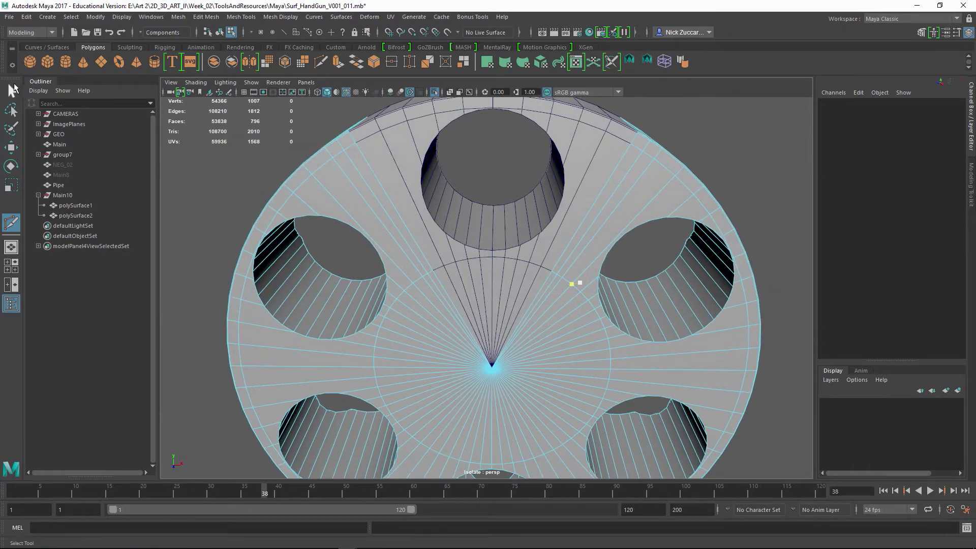
click(7, 91)
- Select both new edge loops flanking the upper wedge and detach the main cylinder piece along them
alt+middle_drag(448, 177, 386, 194)
alt+drag(520, 225, 513, 227)
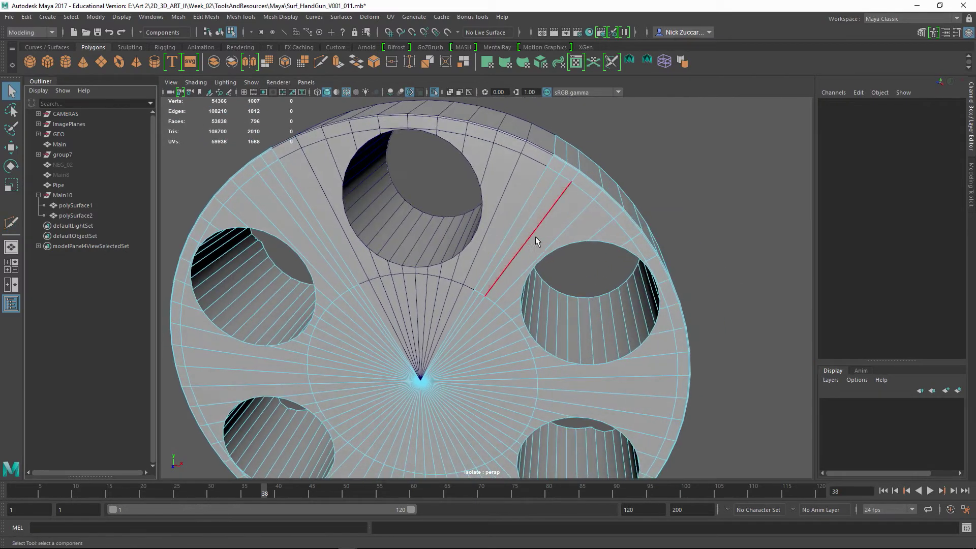
double_click(539, 202)
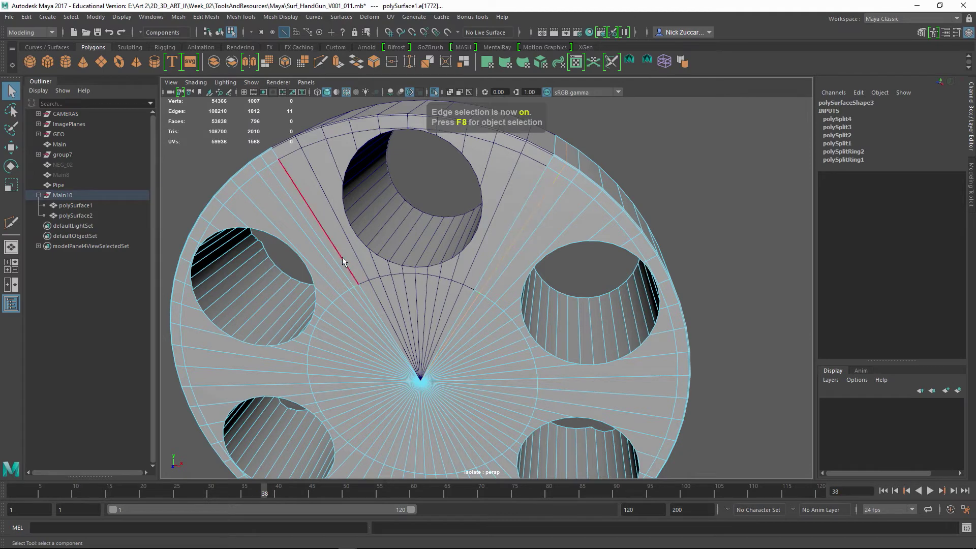
shift+double_click(311, 236)
alt+drag(311, 236, 227, 75)
click(206, 16)
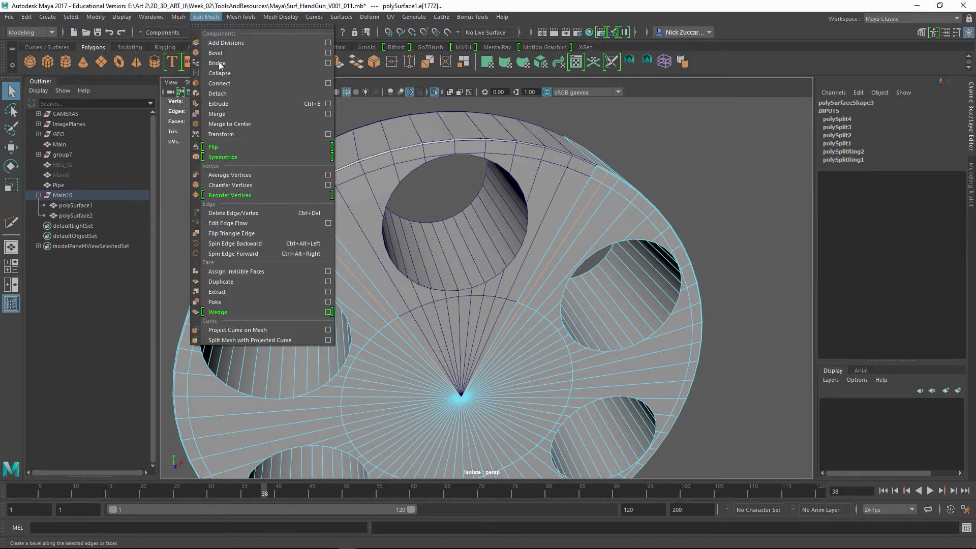
click(229, 94)
alt+drag(228, 94, 370, 228)
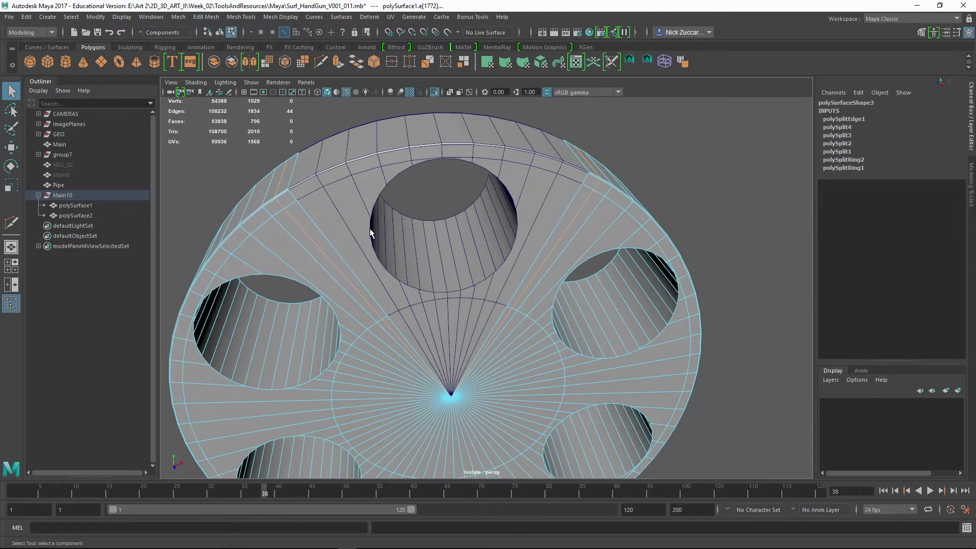
- Separate the main cylinder piece into individual meshes, delete the history and select the thin slivers beside the wedge
key(F8)
click(178, 16)
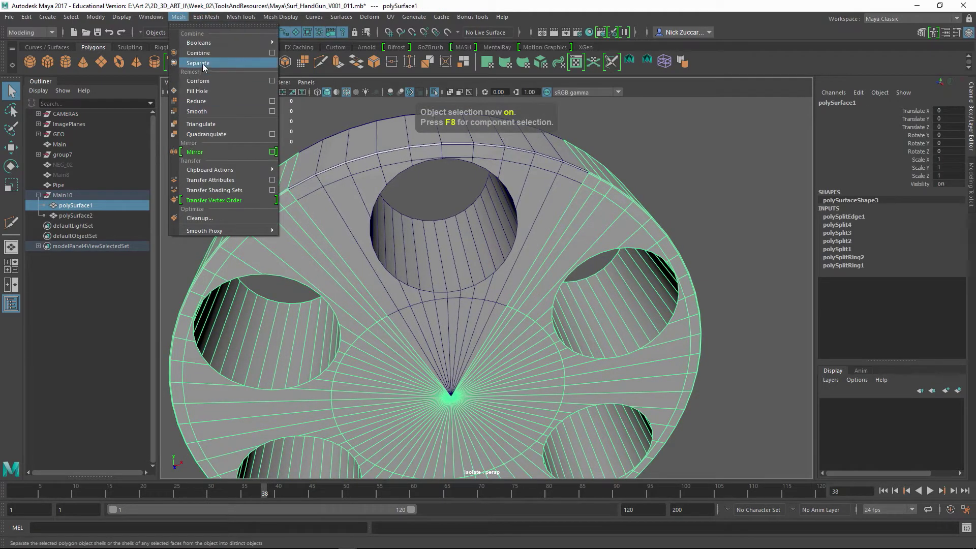
click(202, 63)
click(255, 221)
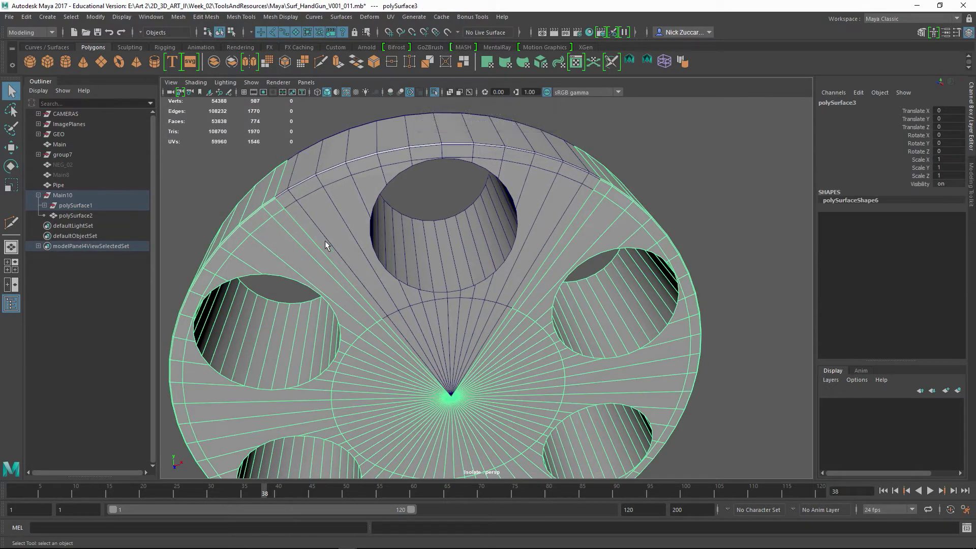
key(alt+shift+d)
alt+drag(558, 183, 541, 171)
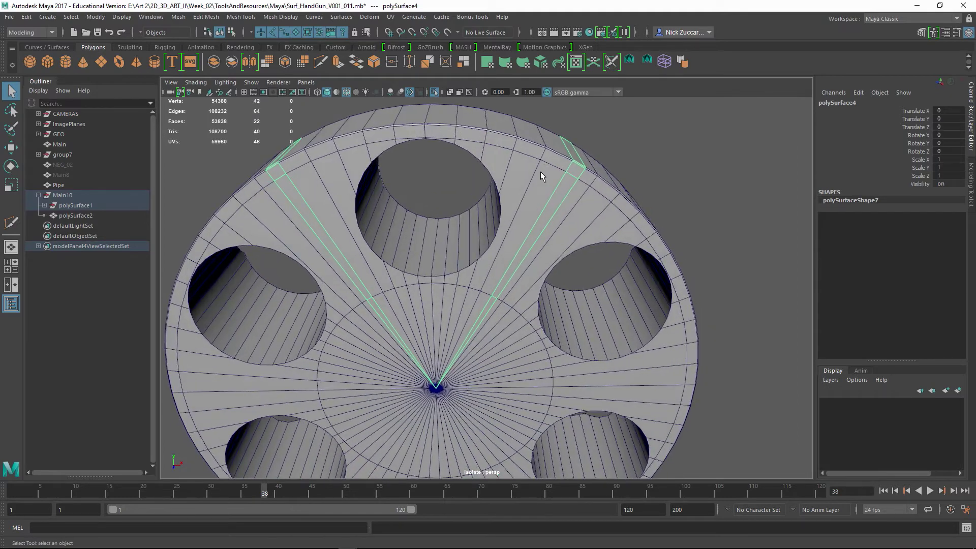
- Add the upper wedge to the selected slivers and combine them into one mesh
click(545, 156)
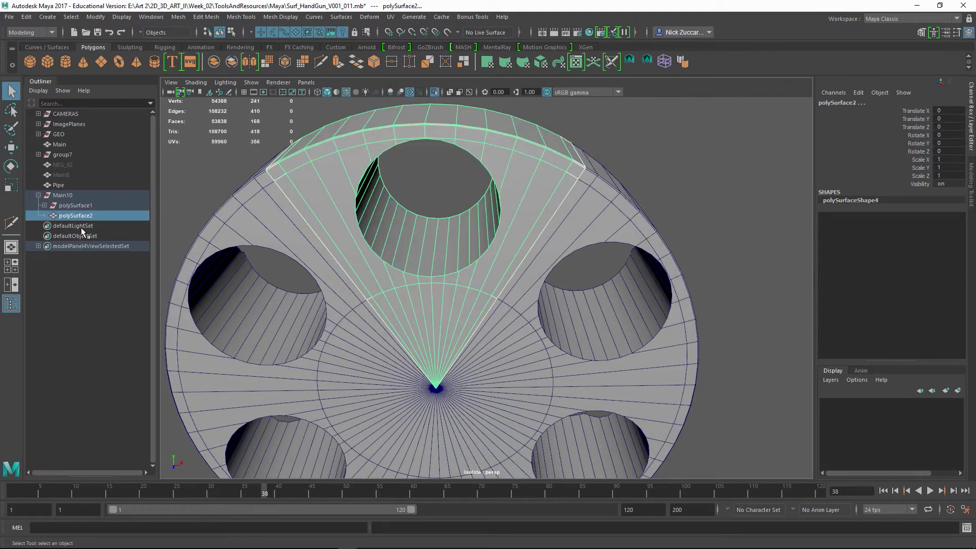
alt+drag(340, 163, 334, 148)
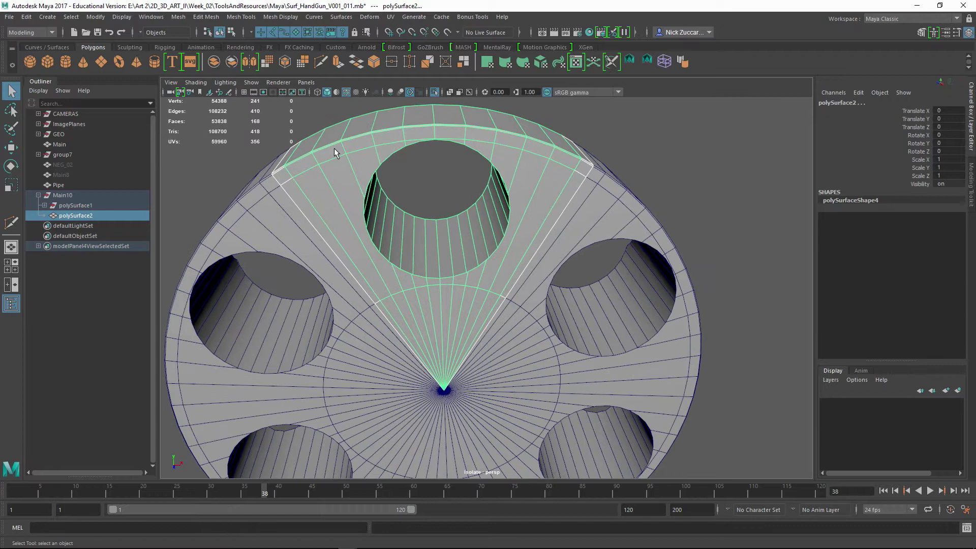
click(179, 17)
click(197, 53)
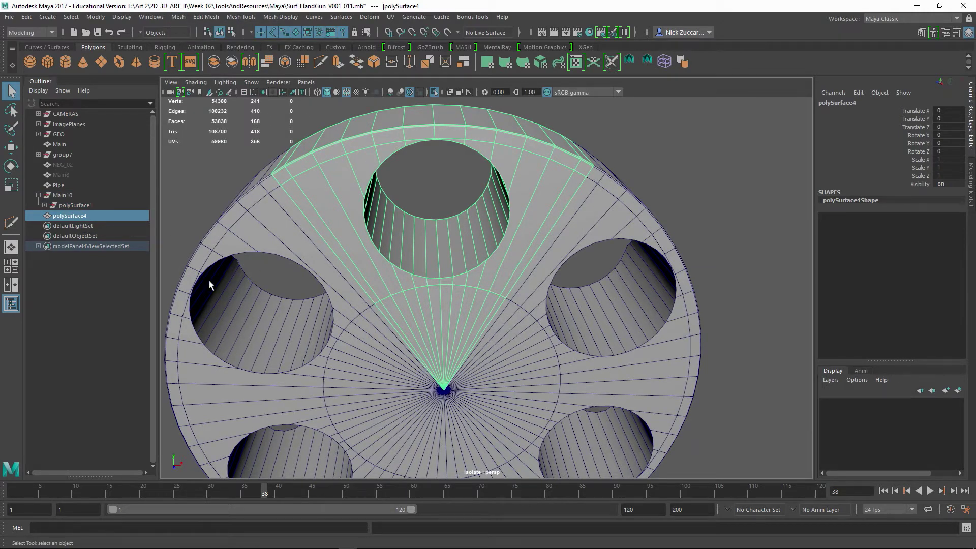
- Hide the rest of the cylinder, leaving only the combined wedge on display
click(291, 258)
key(ctrl+h)
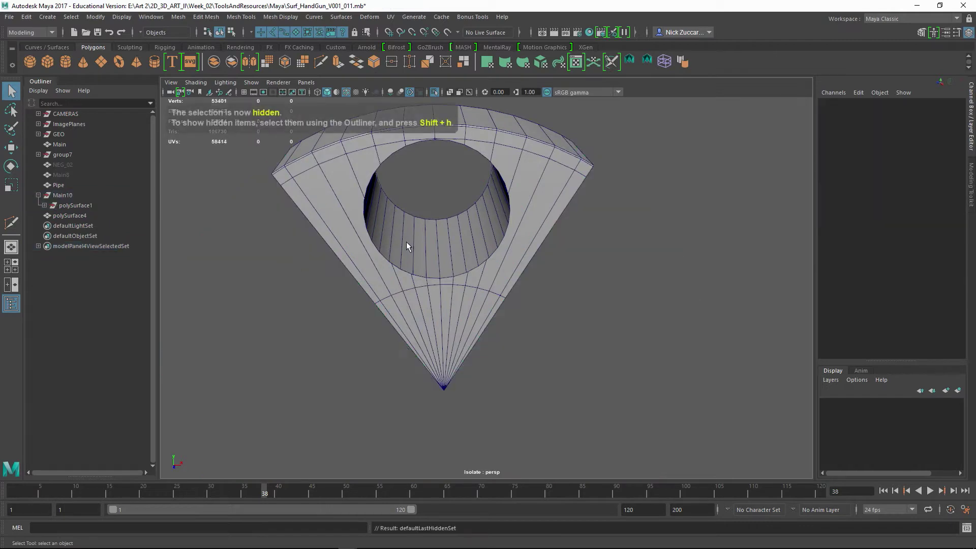
click(496, 220)
alt+drag(517, 236, 591, 258)
click(590, 258)
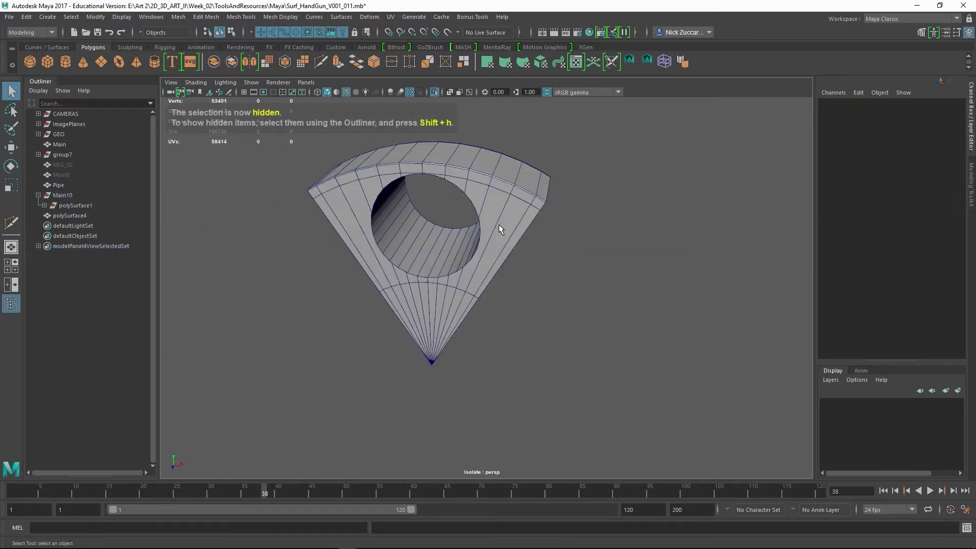
click(498, 228)
key(ctrl+d)
key(e)
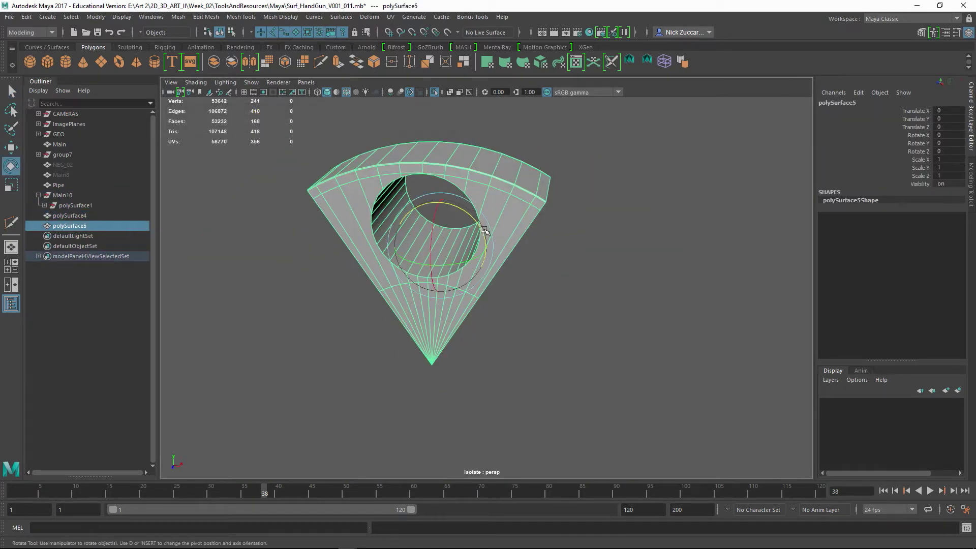
drag(498, 234, 496, 251)
key(ctrl+z)
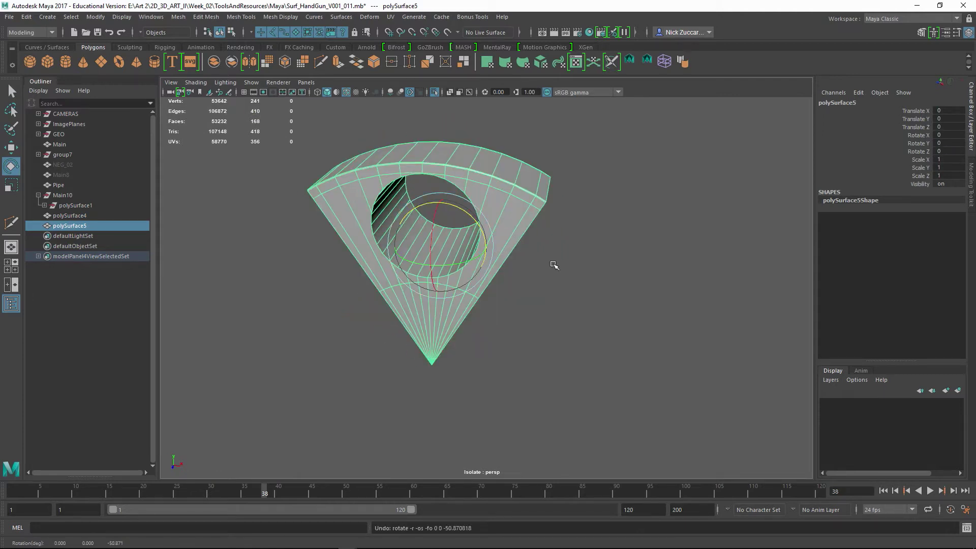
key(Delete)
click(76, 216)
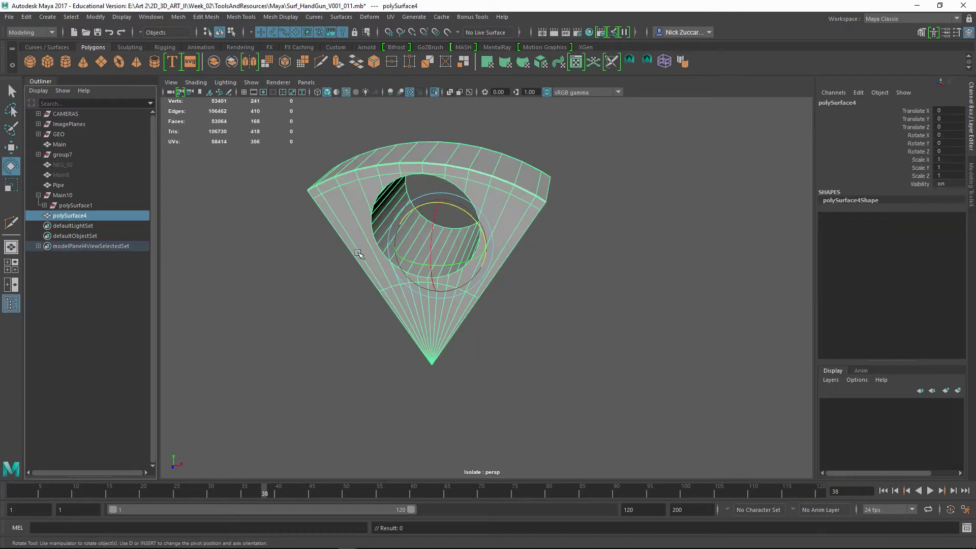
key(d)
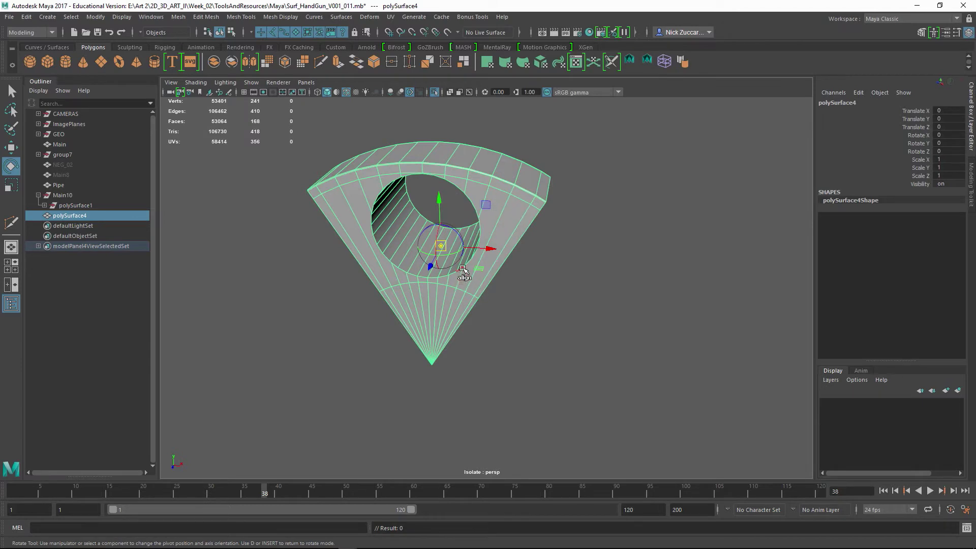
alt+drag(452, 248, 470, 294)
key(ctrl+z)
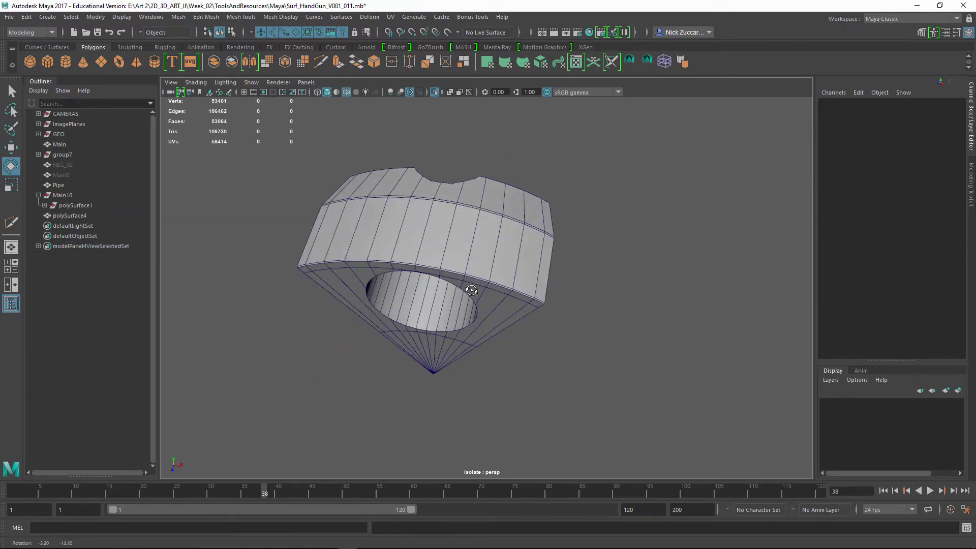
key(ctrl+z)
key(ctrl+z)
key(ctrl+z)
key(ctrl+z)
key(ctrl+z)
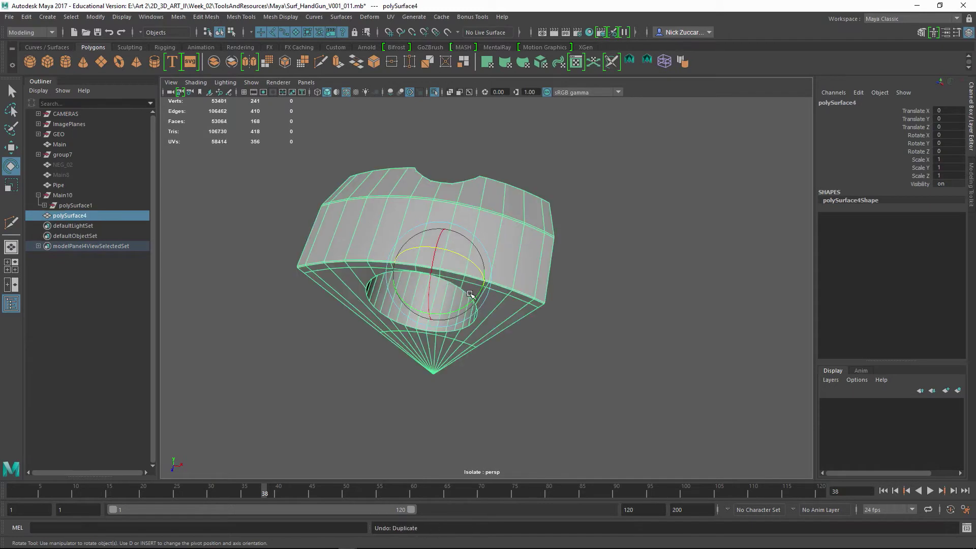
- Turn on the grid and snap the wedge's pivot to its pointed inner tip at the cylinder's centre
alt+drag(524, 309, 561, 280)
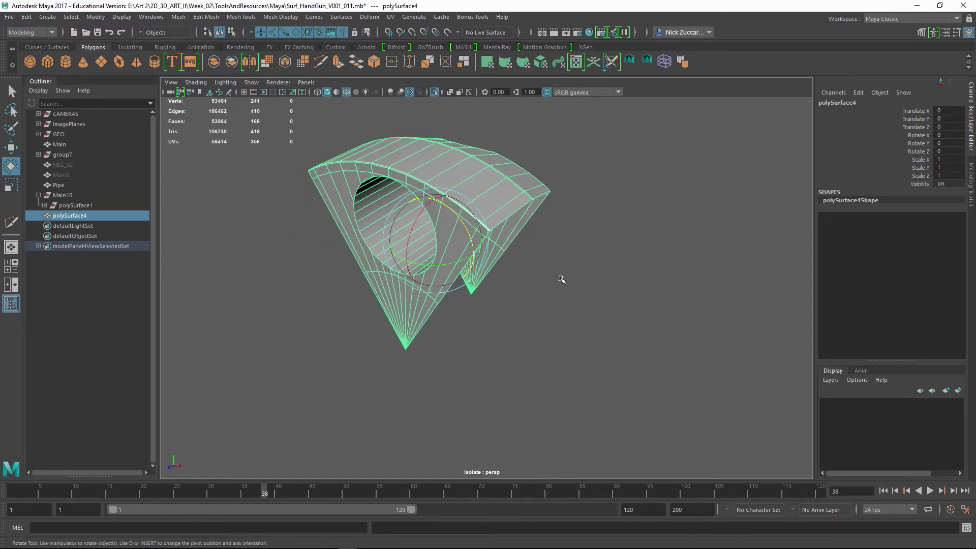
click(245, 93)
alt+drag(274, 149, 333, 196)
key(d)
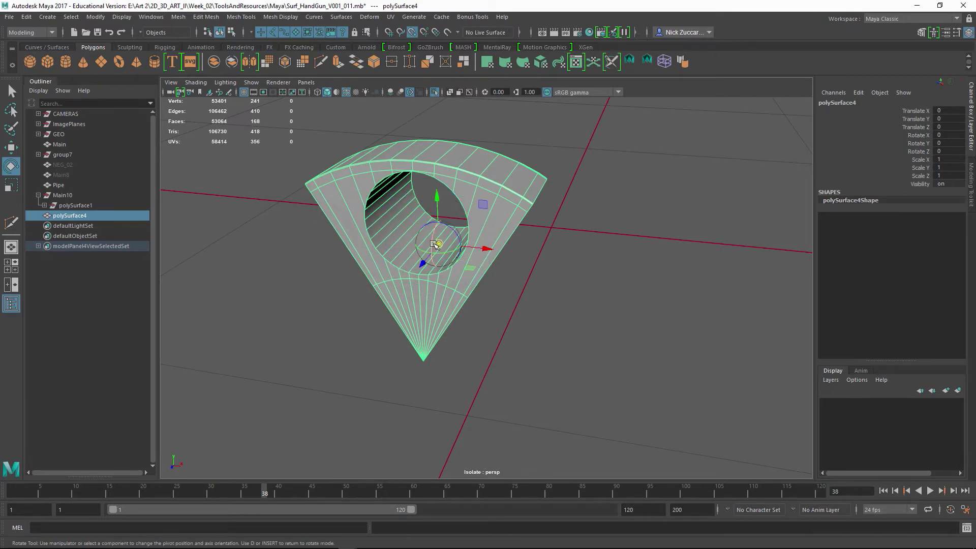
drag(436, 239, 430, 346)
key(d)
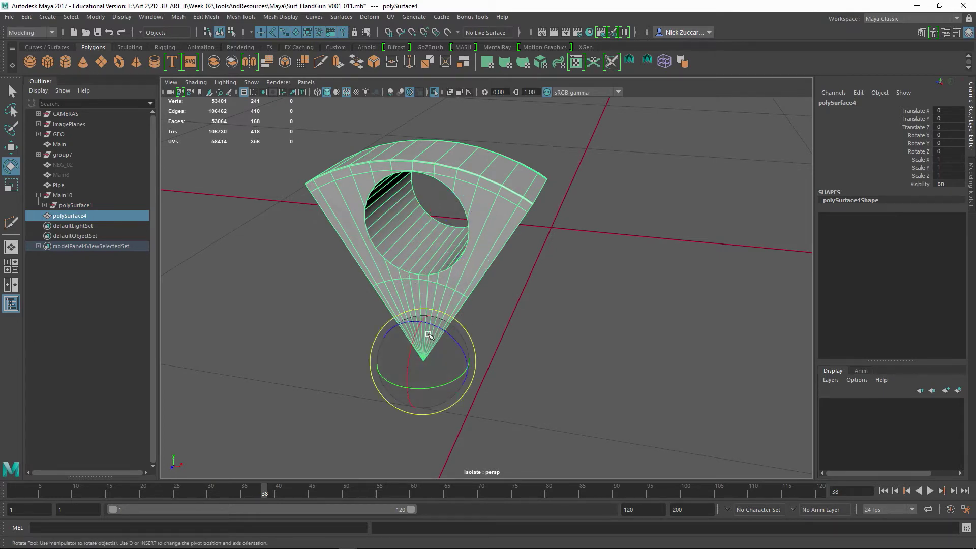
- Duplicate the wedge and rotate the copy around the centre, setting its Rotate Z to -60
key(ctrl+d)
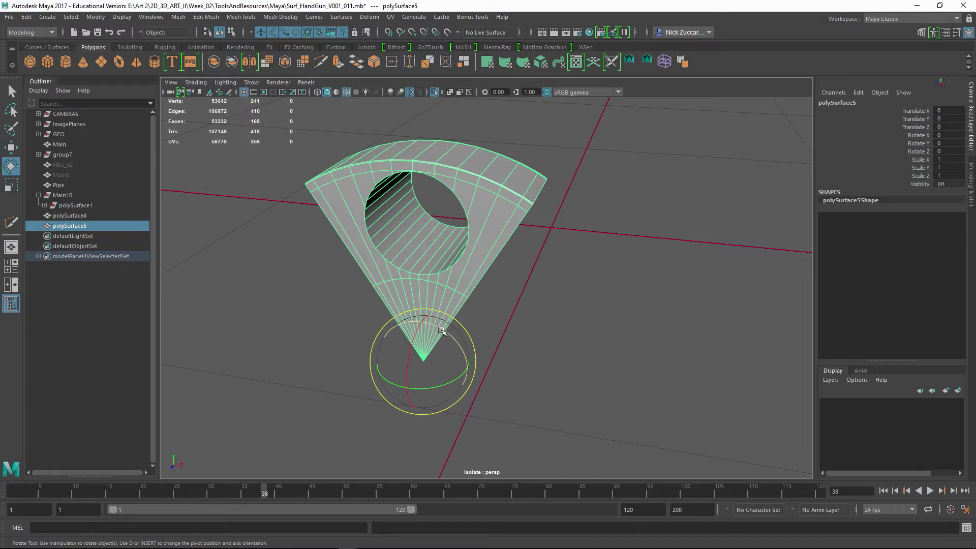
drag(437, 330, 459, 357)
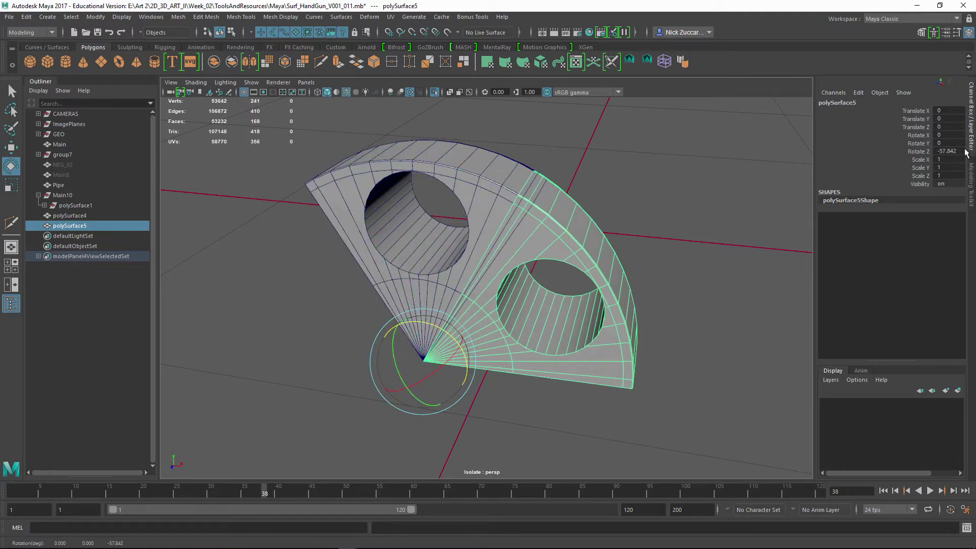
click(946, 151)
text(-60)
key(Return)
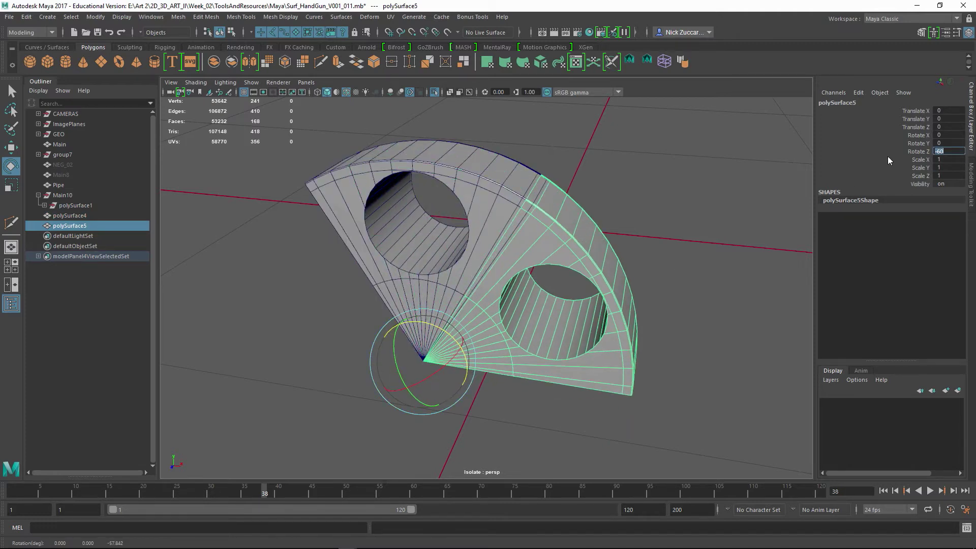
alt+middle_drag(545, 199, 516, 210)
alt+drag(516, 210, 488, 213)
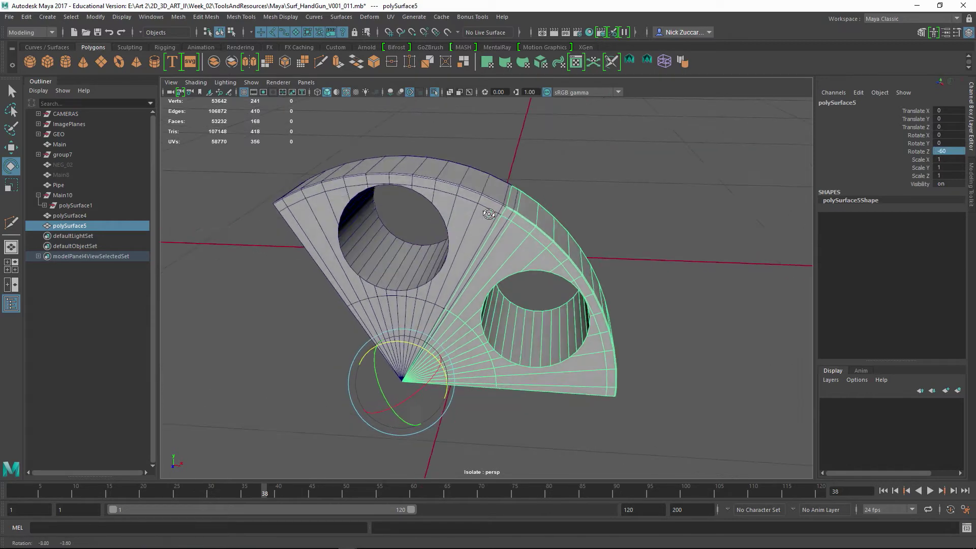
alt+right_drag(481, 219, 533, 207)
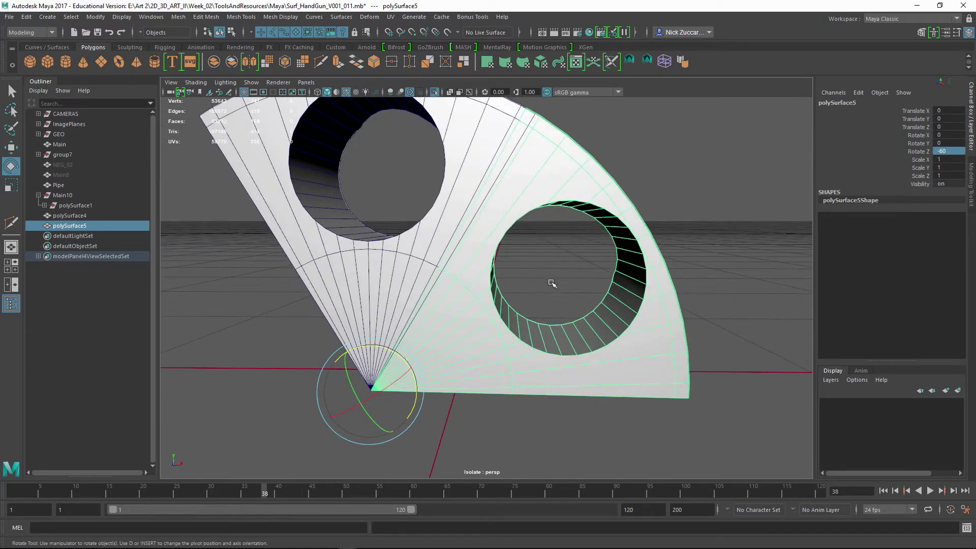
- Repeat the rotated duplicate four more times to fill the full circle with wedges
key(shift+d)
key(shift+d)
key(shift+d)
key(shift+d)
alt+right_drag(692, 272, 638, 250)
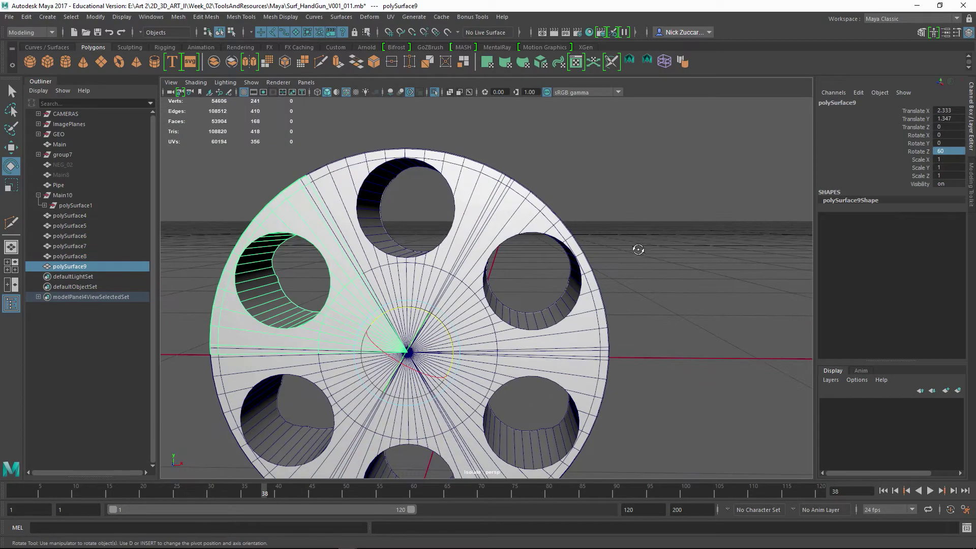
alt+drag(638, 250, 636, 265)
click(639, 268)
alt+right_drag(500, 275, 547, 260)
alt+drag(593, 243, 500, 193)
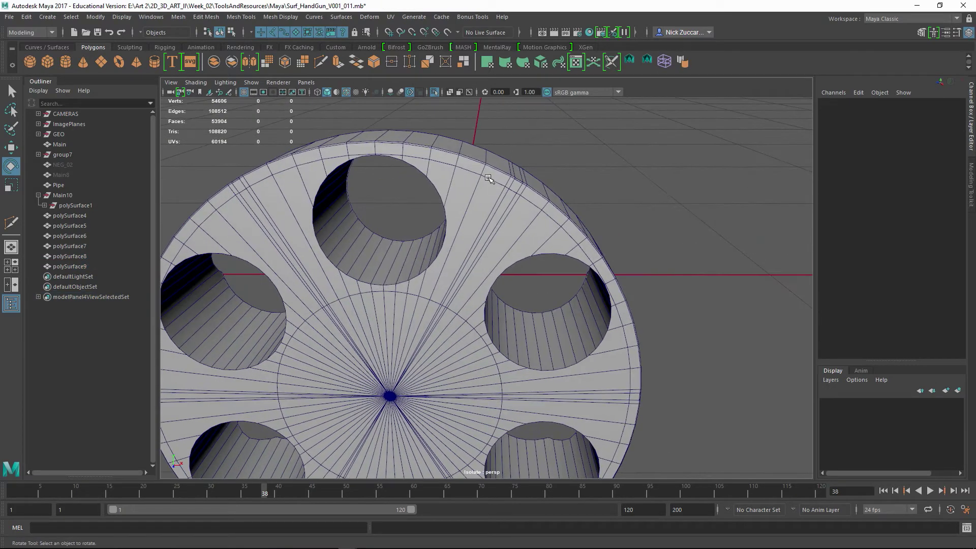
- Select the five duplicated wedges and delete them, keeping only the original
click(501, 194)
click(550, 218)
alt+drag(557, 373, 568, 324)
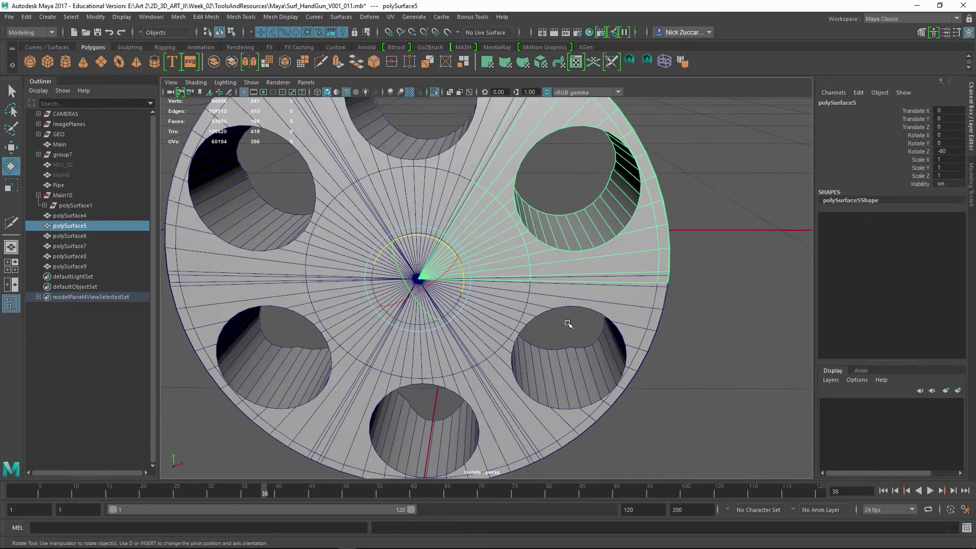
alt+middle_drag(667, 286, 636, 377)
alt+drag(652, 375, 639, 376)
alt+middle_drag(470, 200, 460, 249)
alt+right_drag(443, 220, 507, 250)
alt+right_drag(584, 260, 547, 270)
alt+drag(515, 286, 537, 268)
alt+right_drag(539, 269, 468, 275)
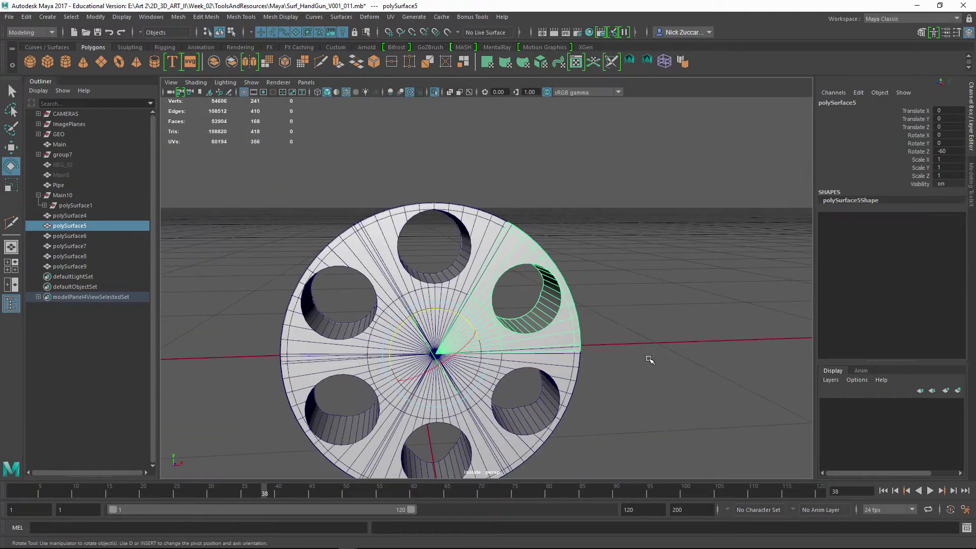
shift+click(78, 267)
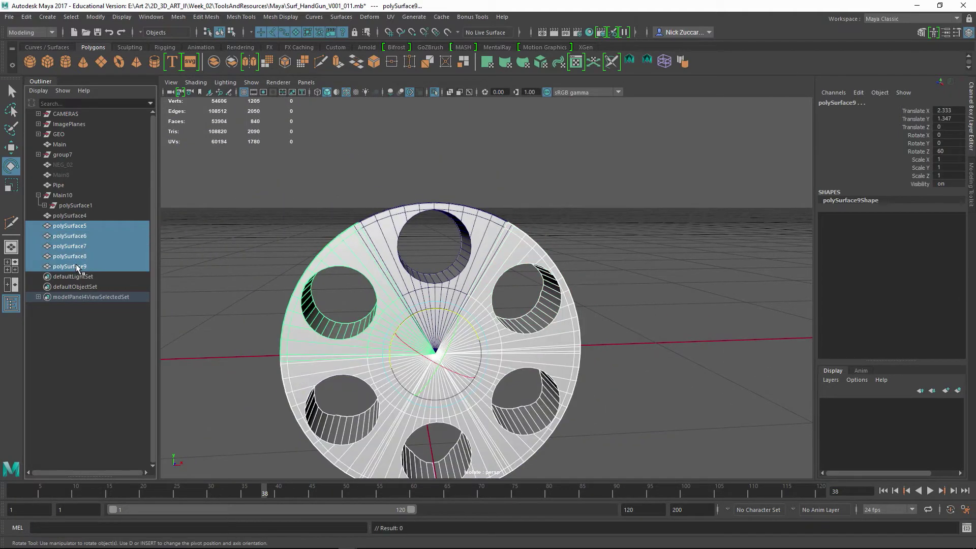
key(Delete)
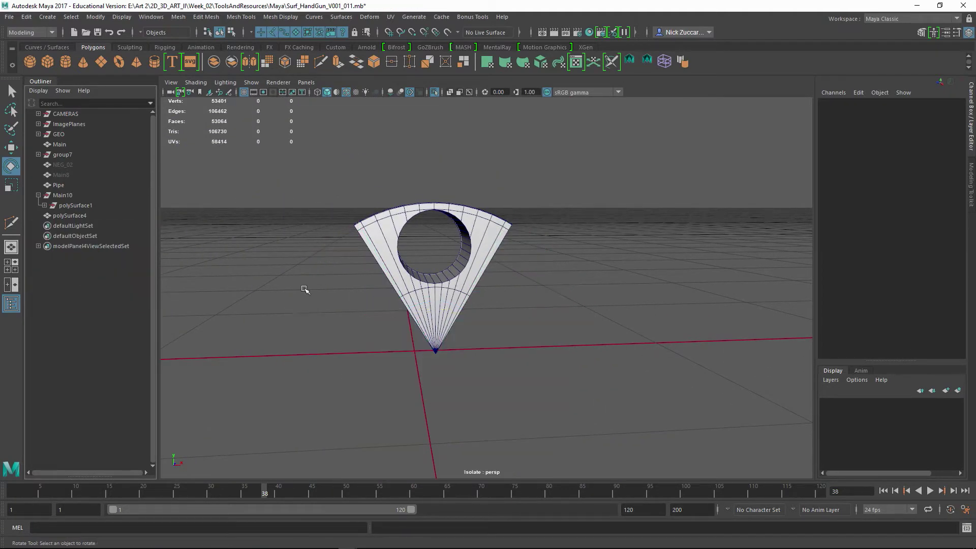
- Open the Duplicate Special options for the original wedge and set Rotate Z to -60 with Instance geometry
click(66, 215)
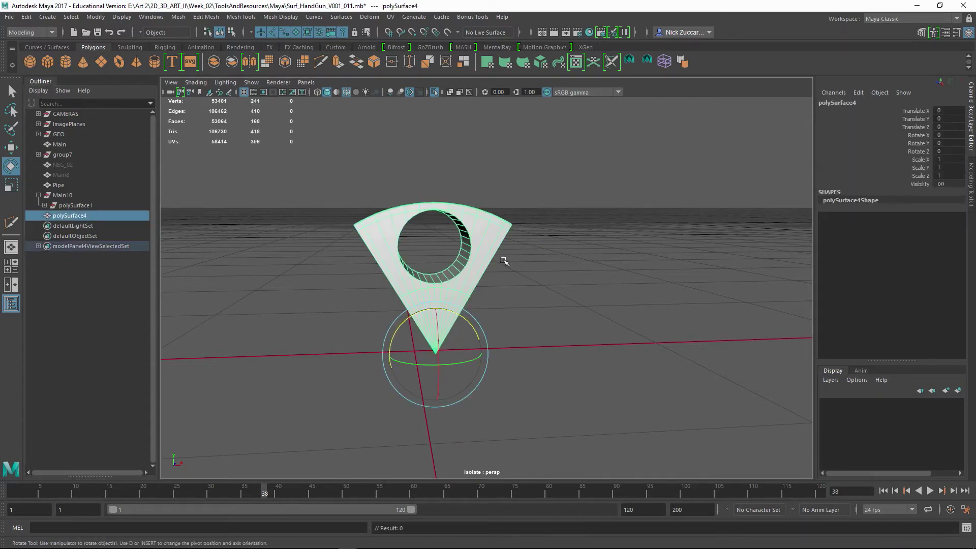
alt+drag(444, 261, 554, 276)
alt+drag(606, 295, 587, 305)
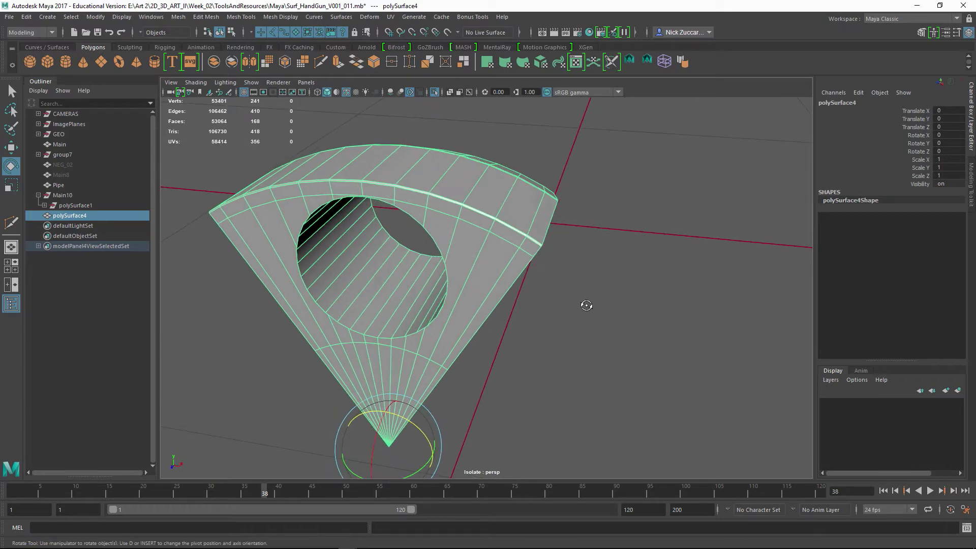
click(26, 17)
click(152, 172)
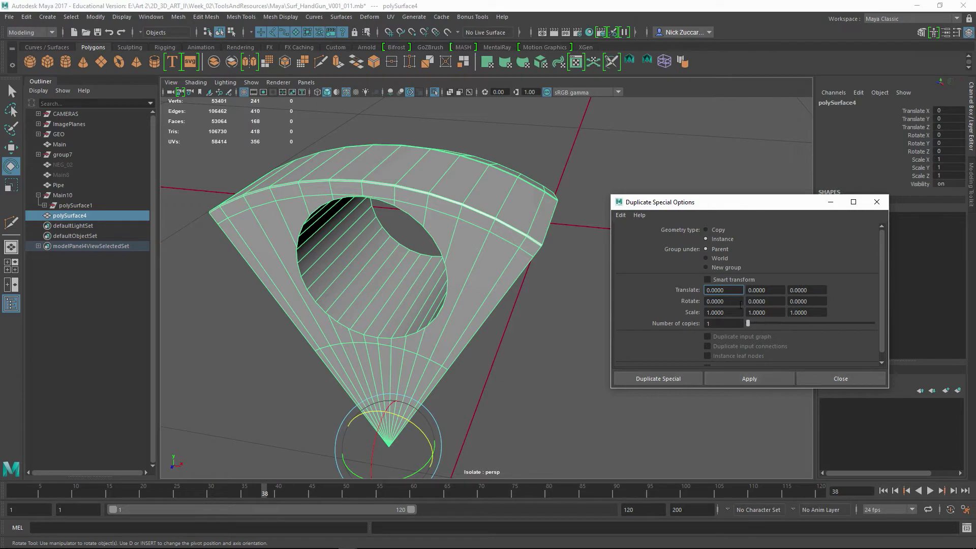
click(774, 300)
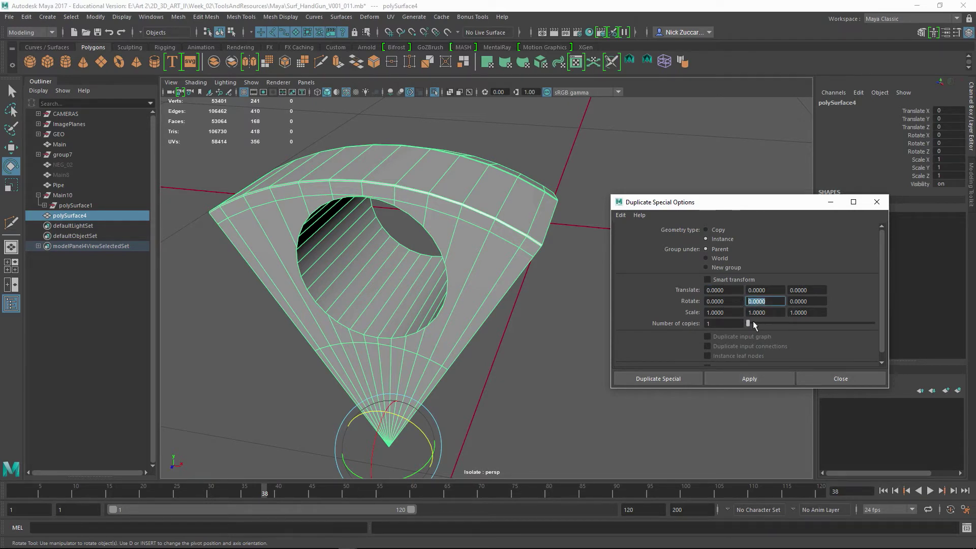
key(Tab)
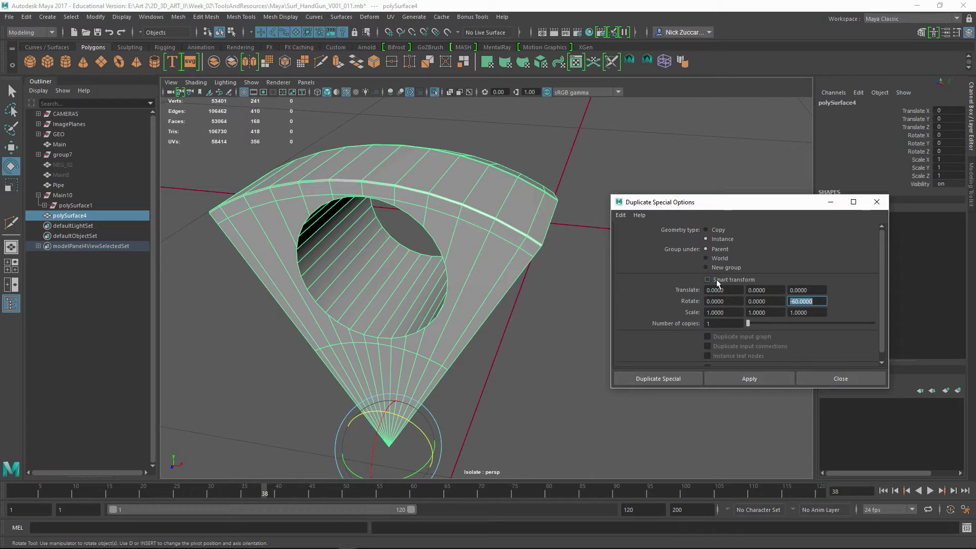
- Set the number of copies to 5 and create the instanced wedges around the cylinder
drag(720, 324, 686, 314)
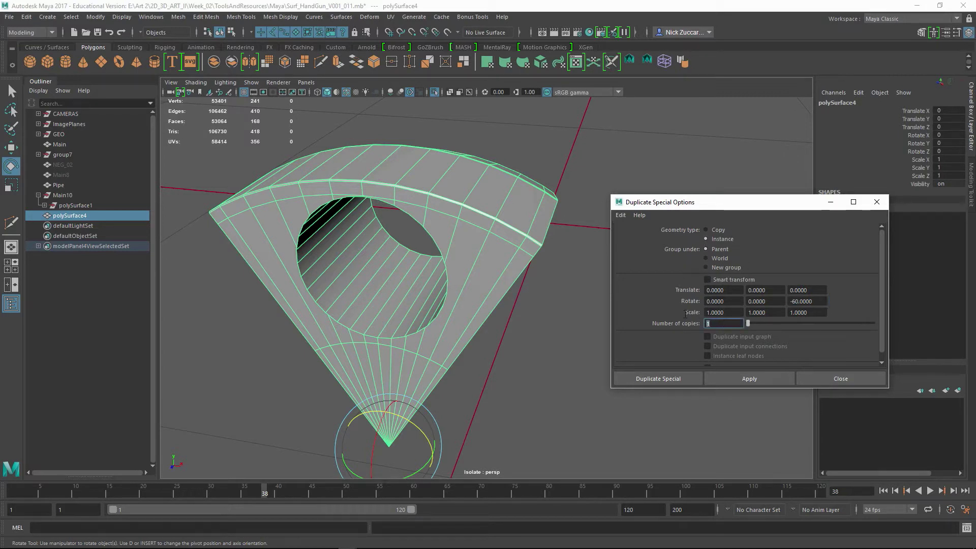
text(5)
click(776, 379)
mouse_move(447, 157)
alt+mouse_down()
mouse_move(445, 144)
mouse_move(508, 146)
mouse_move(454, 167)
mouse_move(464, 151)
alt+mouse_up()
click(516, 148)
click(489, 153)
alt+middle_drag(503, 159, 471, 207)
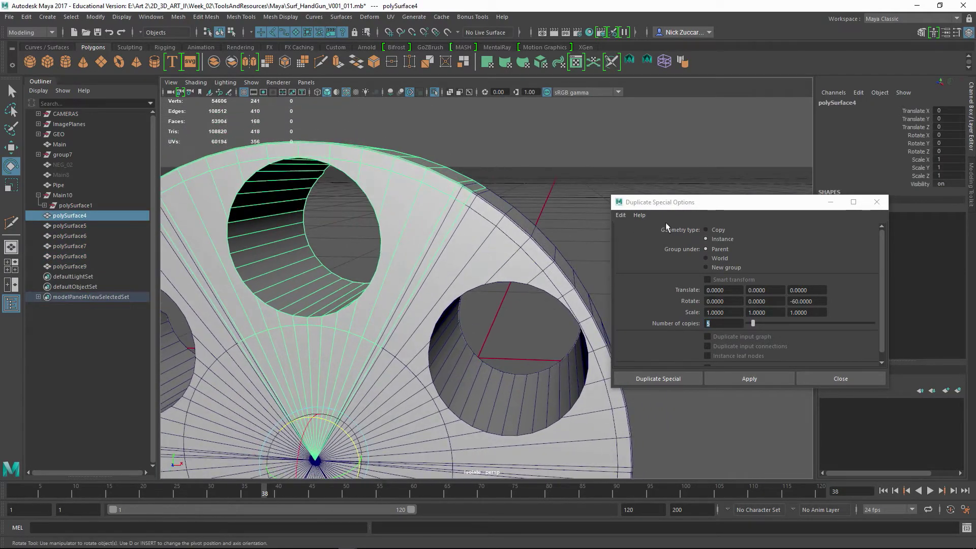
- Try moving a face vertex near the original wedge's outer corner and undo the move
drag(698, 205, 741, 248)
alt+drag(573, 182, 570, 201)
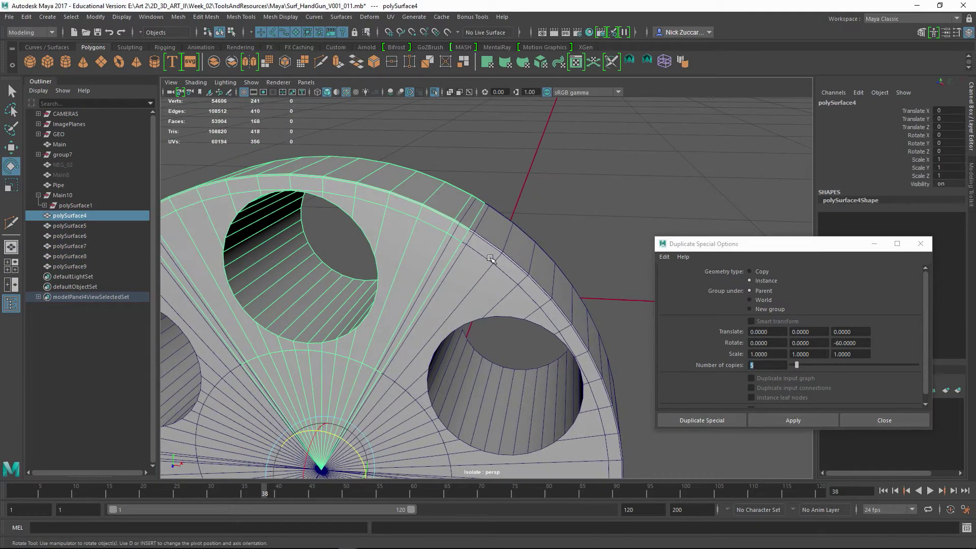
key(F8)
click(461, 241)
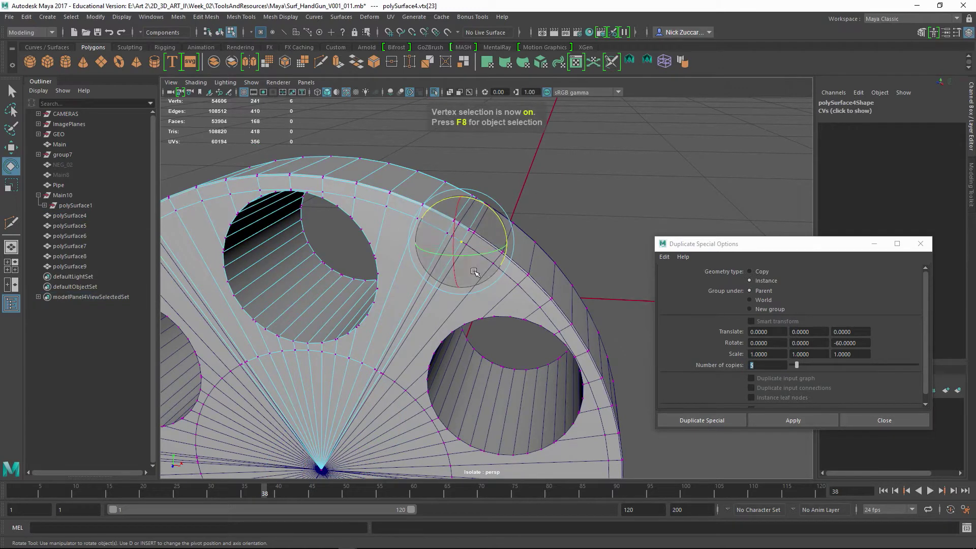
key(w)
drag(466, 243, 455, 238)
key(ctrl+z)
scroll(501, 254, up, 5)
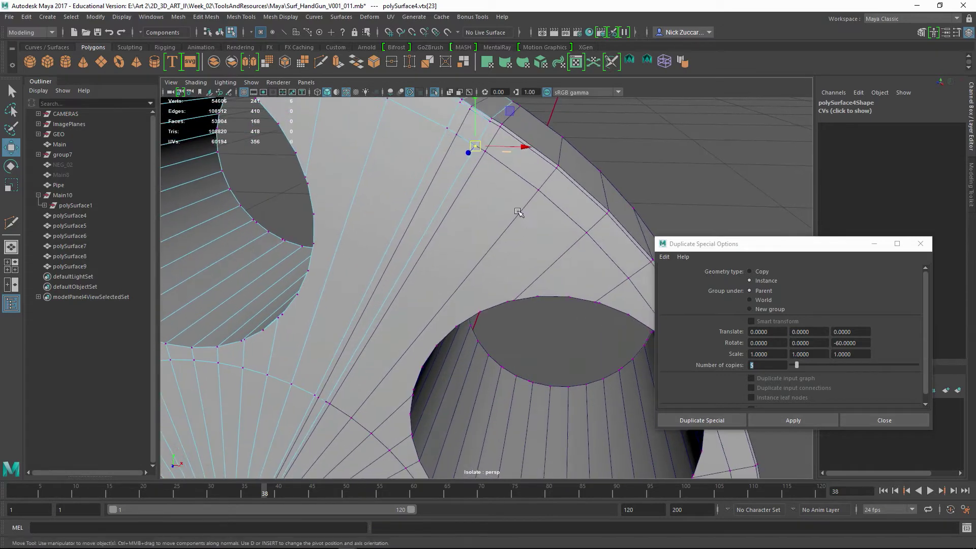
- Scale the two front-face vertices flanking the original wedge's seam near the outer rim closer together
shift+click(542, 228)
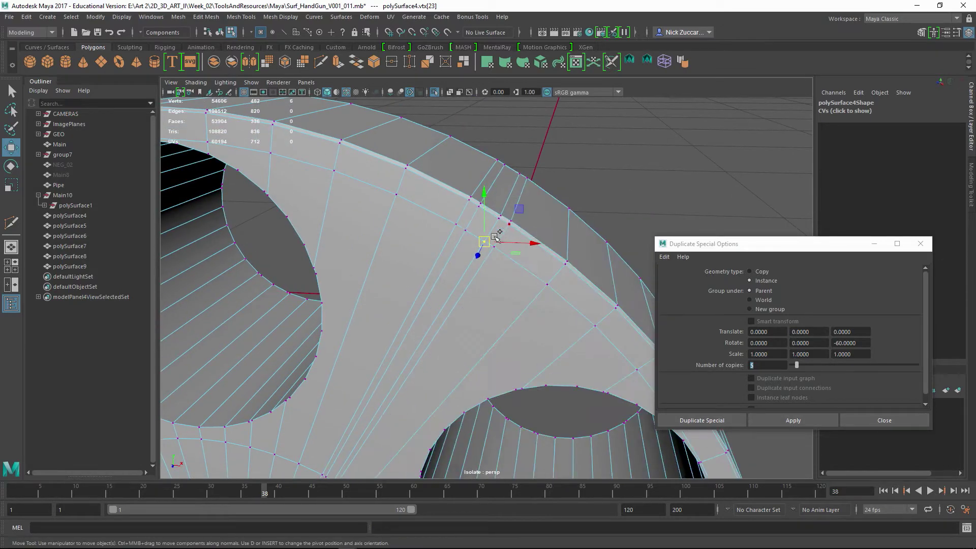
shift+click(464, 230)
key(r)
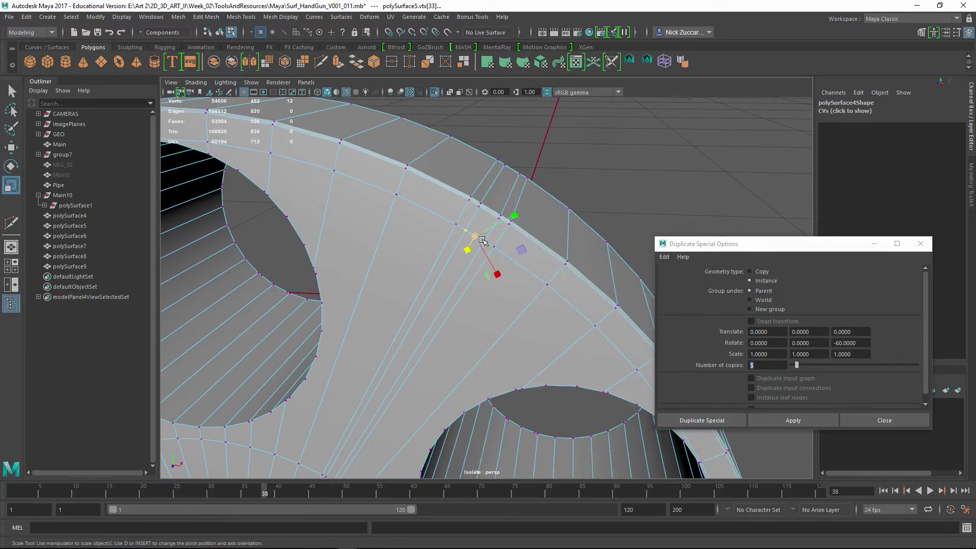
drag(475, 236, 467, 234)
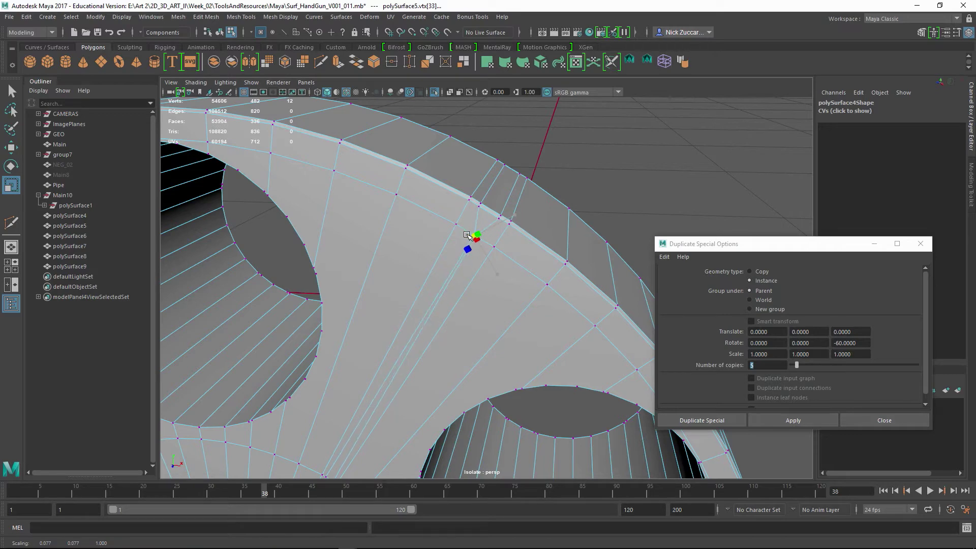
- Scale the pair of vertices flanking the same seam on the front rim's bevel closer together
scroll(525, 239, up, 5)
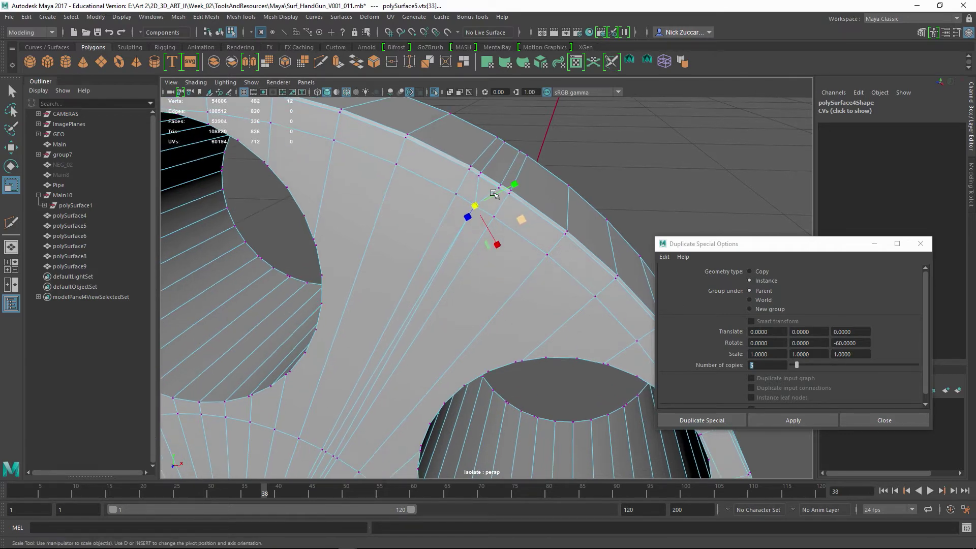
alt+right_drag(539, 259, 551, 238)
alt+drag(551, 238, 534, 232)
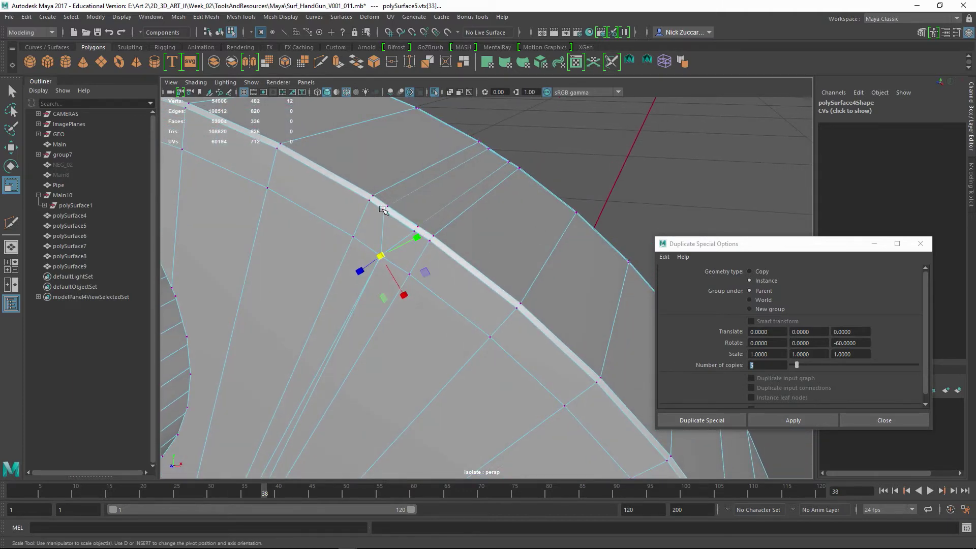
click(385, 210)
shift+click(417, 232)
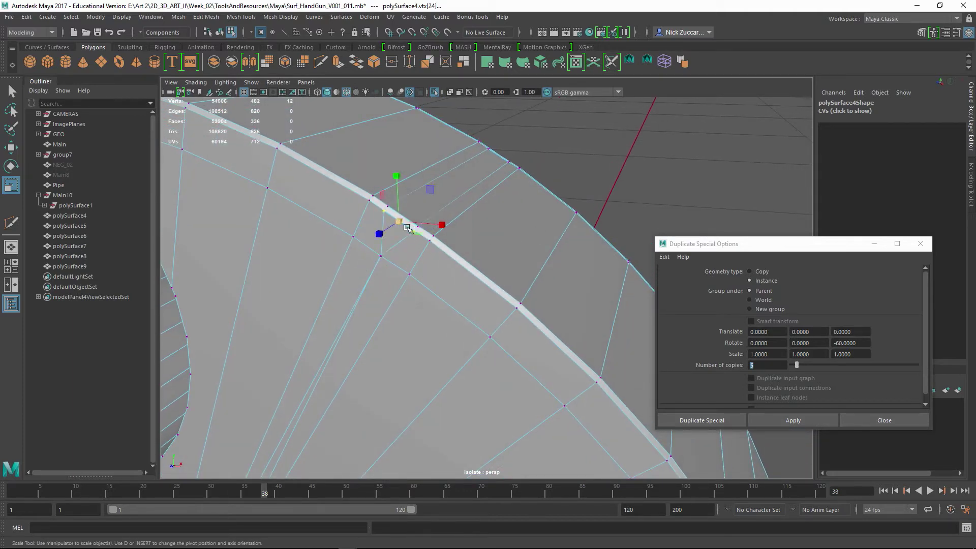
drag(407, 227, 381, 218)
- Scale the neighbouring pair of seam vertices on the outer edge of the front bevel closer together
alt+right_drag(510, 198, 485, 203)
alt+drag(485, 203, 507, 203)
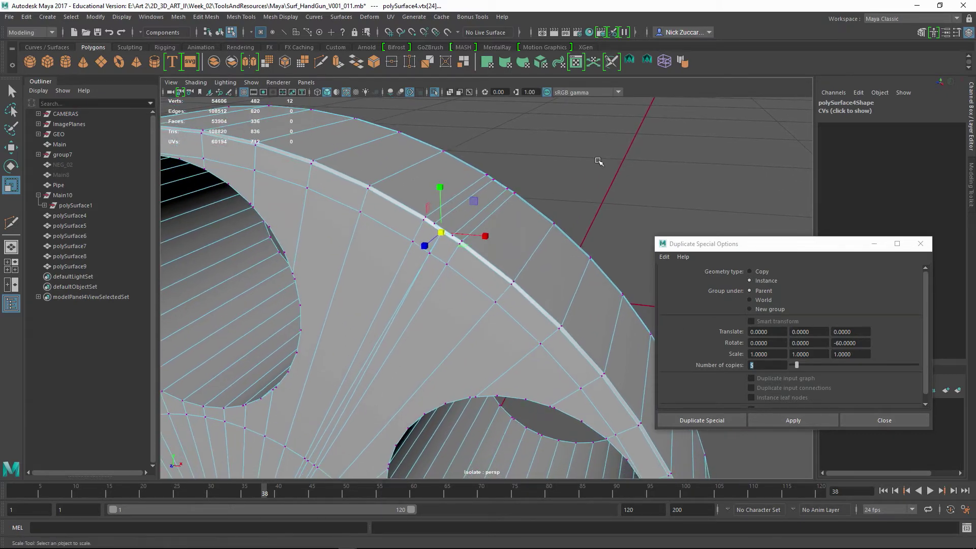
click(433, 223)
shift+click(440, 227)
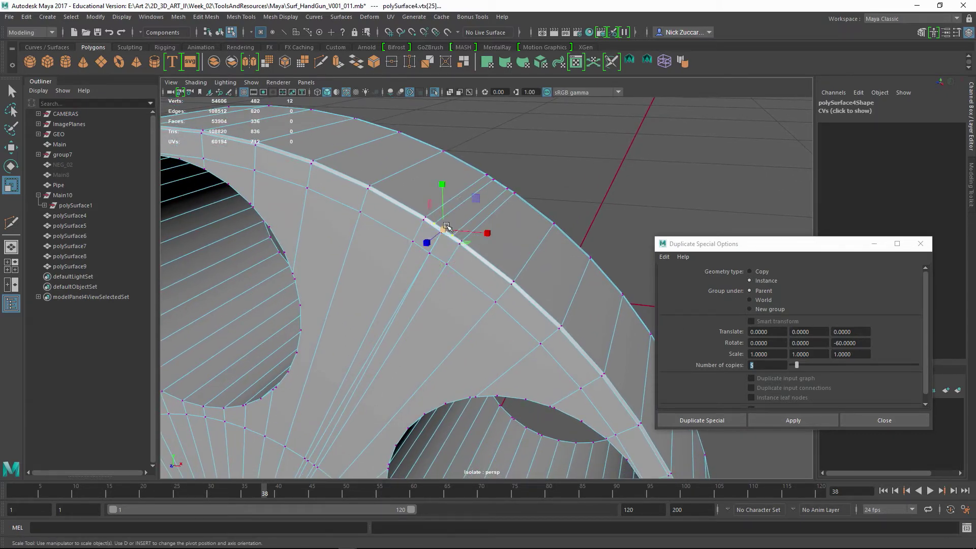
drag(447, 227, 438, 227)
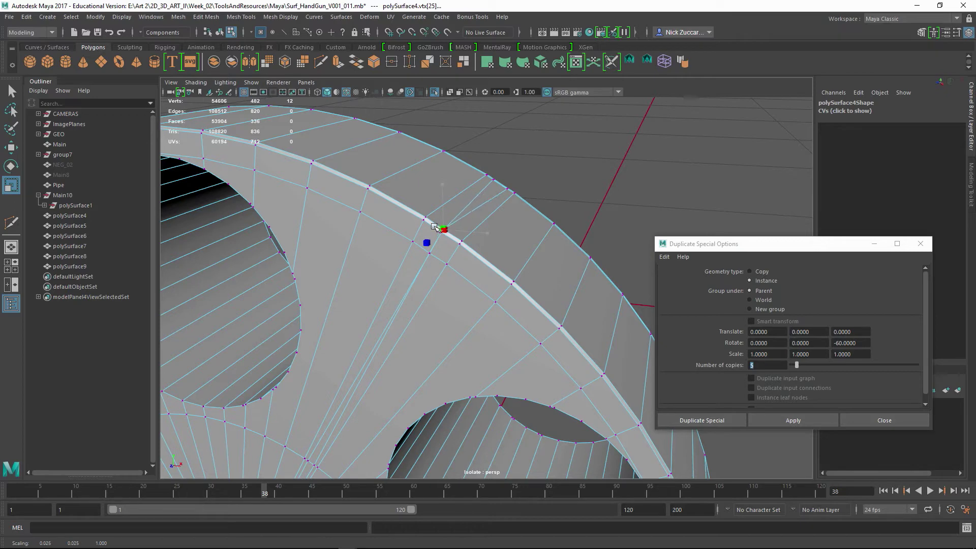
- Scale the two vertices flanking the seam on the front face's inner ring closer together
click(576, 200)
mouse_move(541, 231)
alt+mouse_down()
mouse_move(501, 198)
mouse_move(535, 218)
mouse_move(529, 250)
mouse_move(543, 244)
mouse_move(529, 239)
alt+mouse_up()
alt+middle_drag(529, 239, 564, 196)
scroll(465, 246, up, 5)
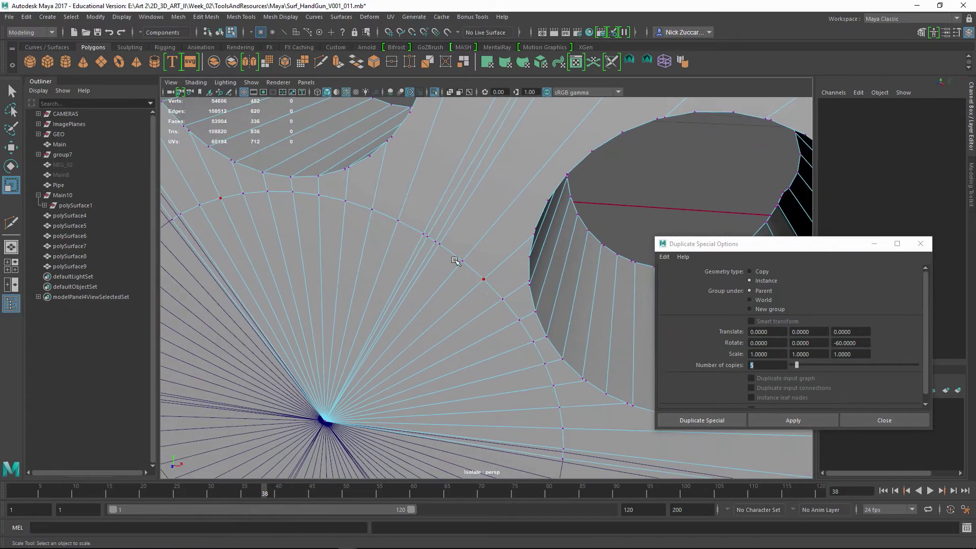
click(431, 240)
key(q)
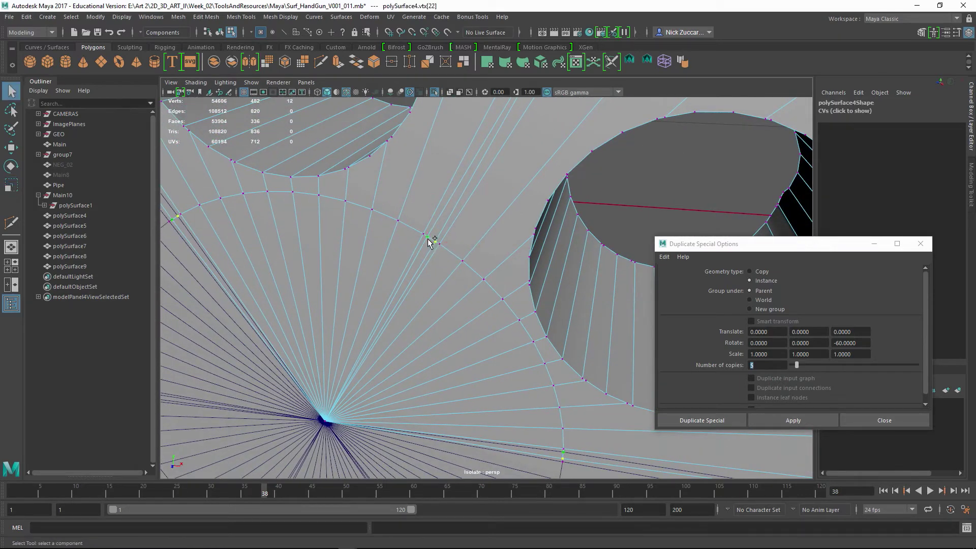
key(r)
drag(433, 240, 429, 242)
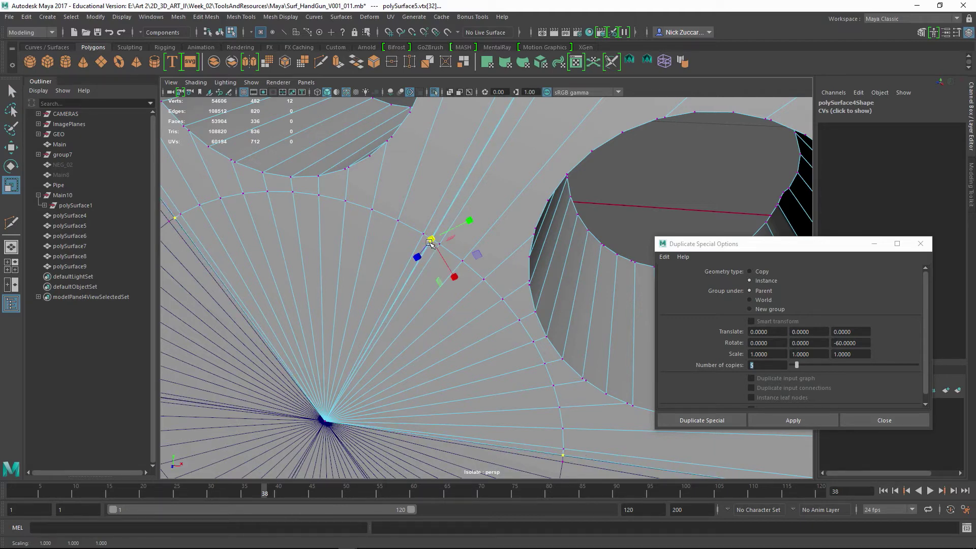
- On the cylinder's opposite side, scale the seam vertices on the outer edge of the rim bevel closer together
alt+right_drag(430, 243, 404, 153)
alt+middle_drag(404, 153, 358, 229)
alt+drag(493, 219, 362, 215)
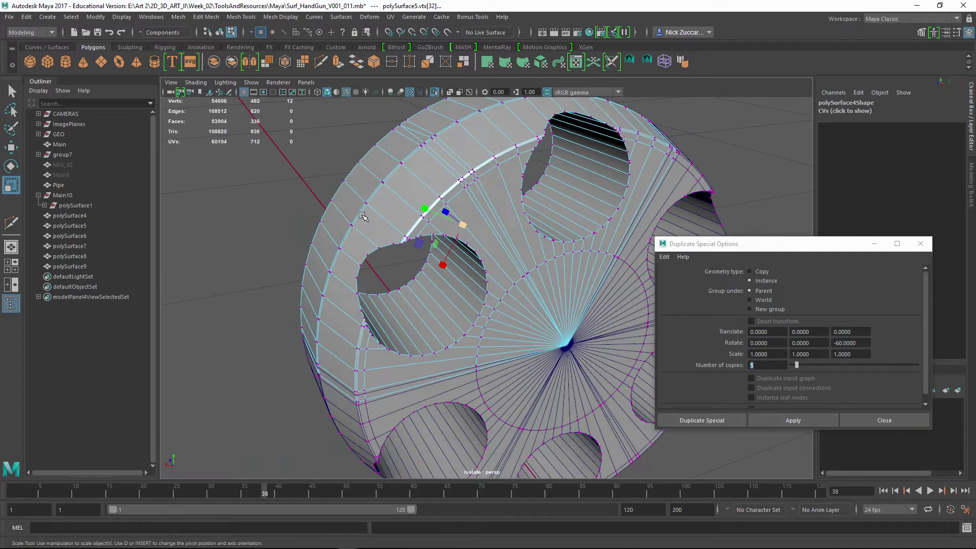
alt+right_drag(348, 213, 379, 228)
alt+drag(379, 228, 416, 256)
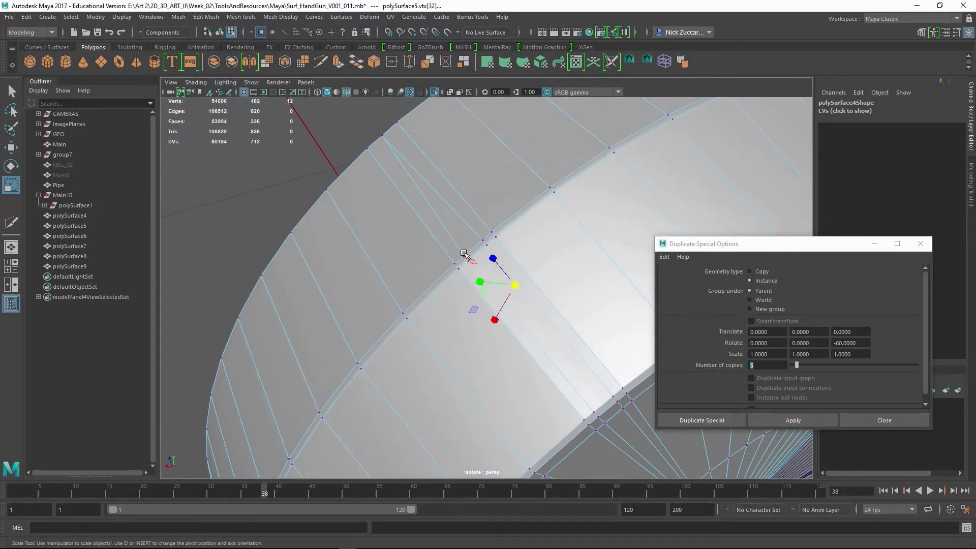
click(464, 254)
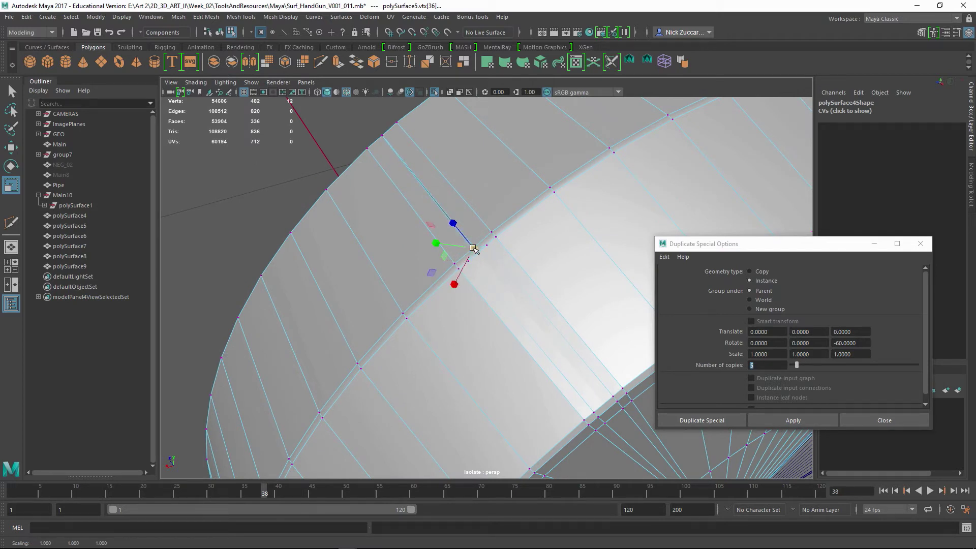
click(474, 246)
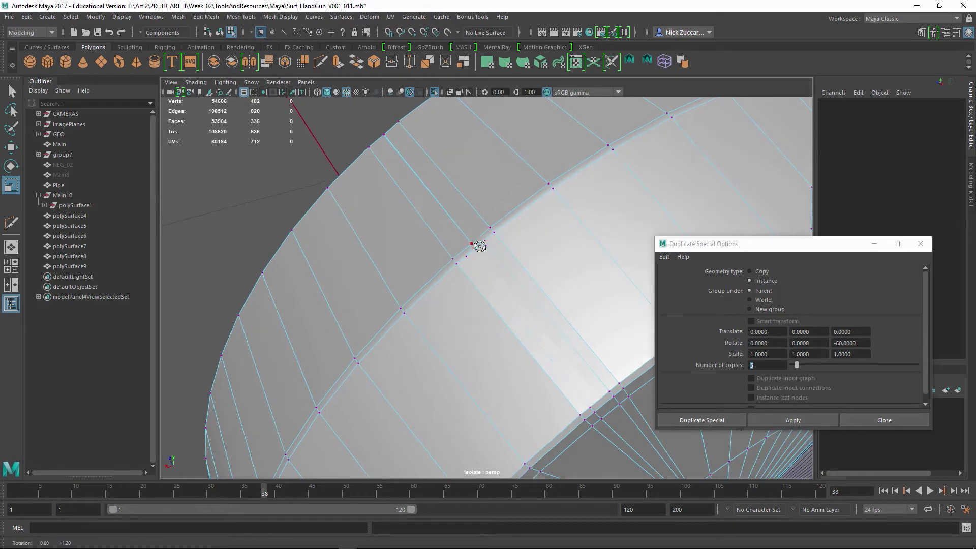
click(464, 257)
click(473, 247)
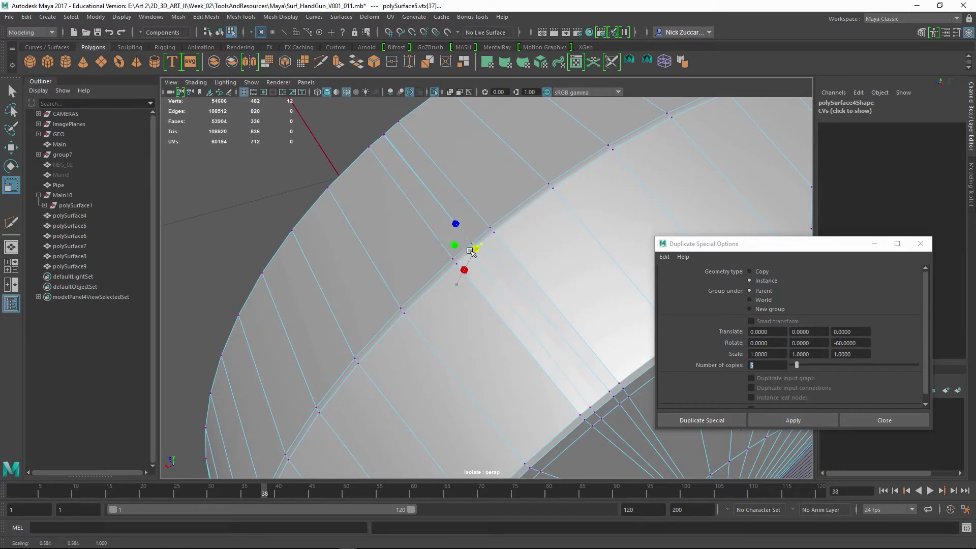
alt+drag(490, 257, 494, 235)
shift+click(518, 222)
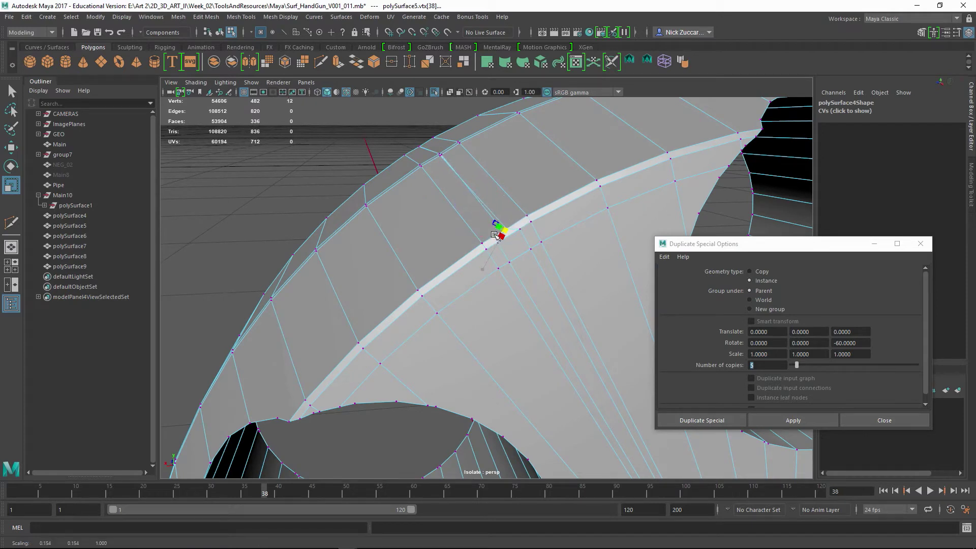
- Scale the two face vertices flanking the seam just inside the opposite side's rim closer together
click(529, 250)
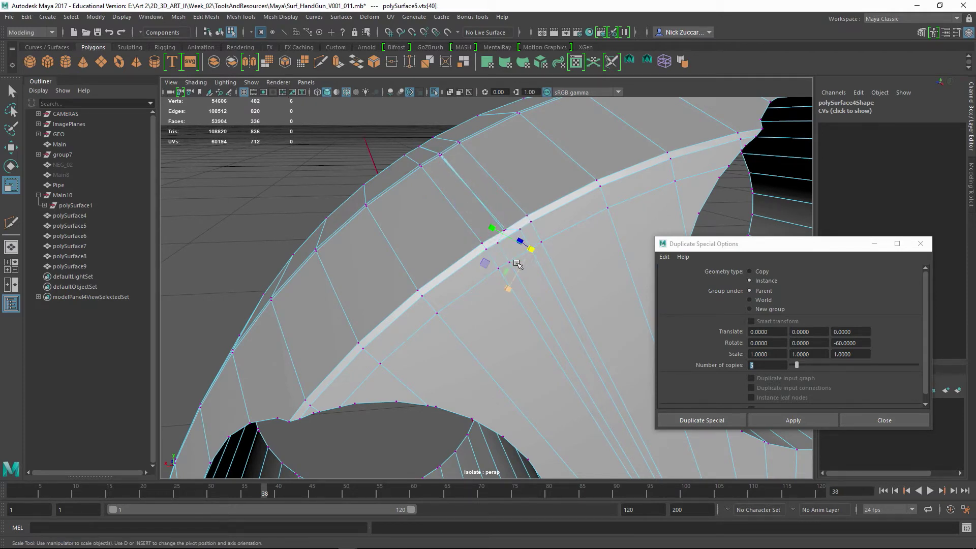
shift+click(511, 261)
drag(522, 257, 520, 257)
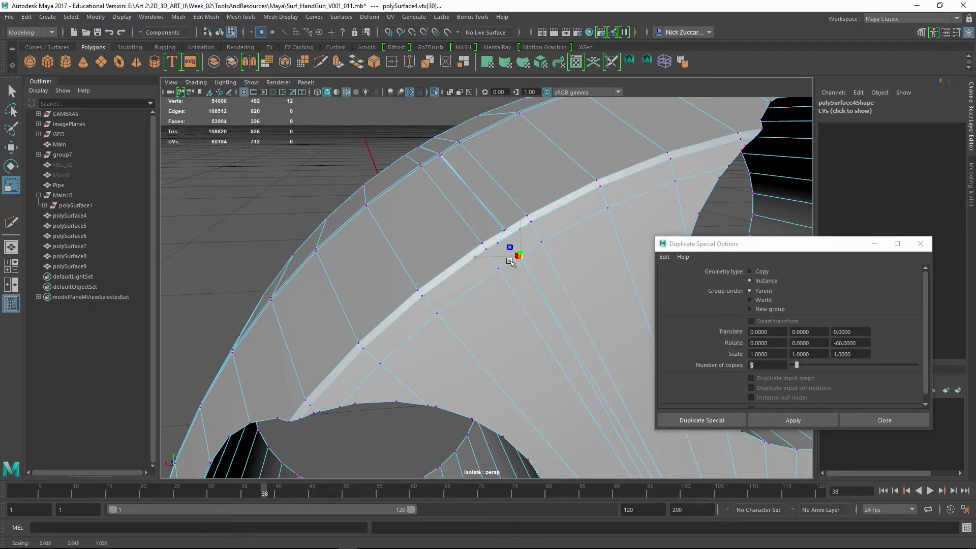
- Scale the pair of seam vertices on the inner edge of the opposite side's rim bevel closer together
click(337, 147)
click(498, 242)
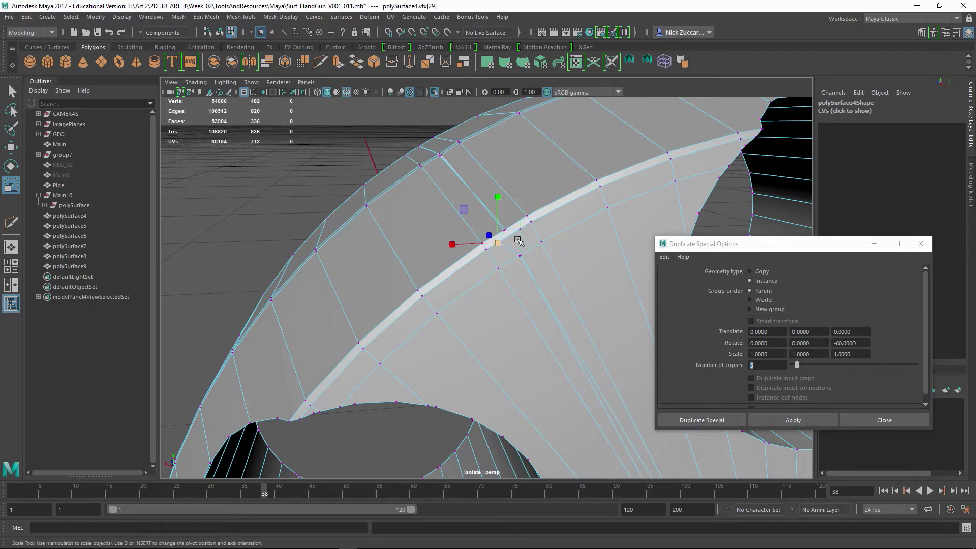
shift+click(520, 227)
drag(513, 239, 505, 235)
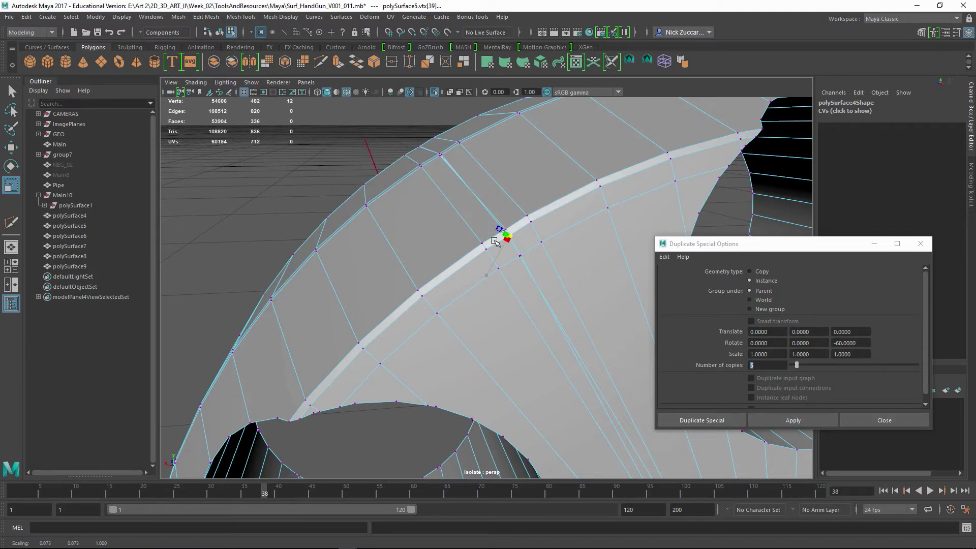
- Scale the two seam vertices on the opposite face's inner ring closer together
alt+middle_drag(542, 273, 508, 295)
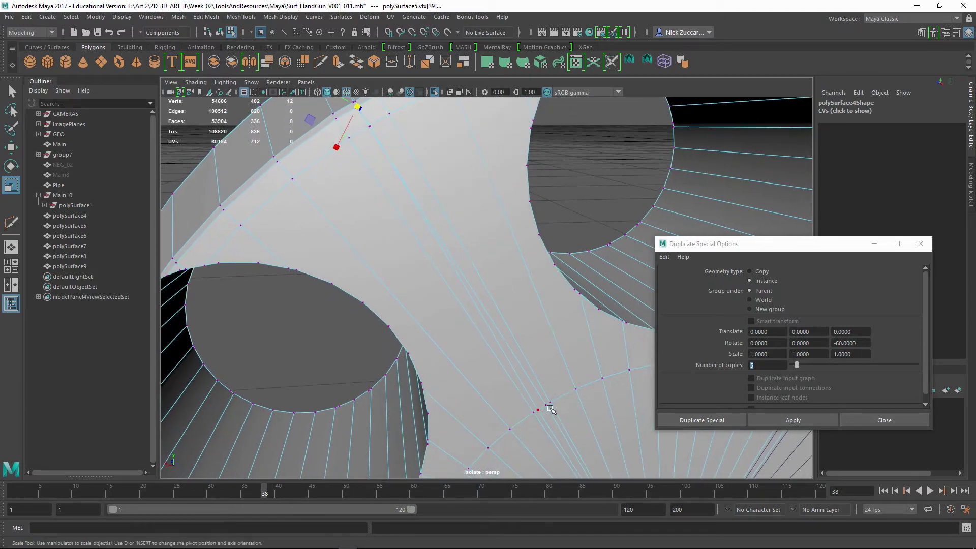
alt+middle_drag(551, 408, 524, 318)
click(511, 318)
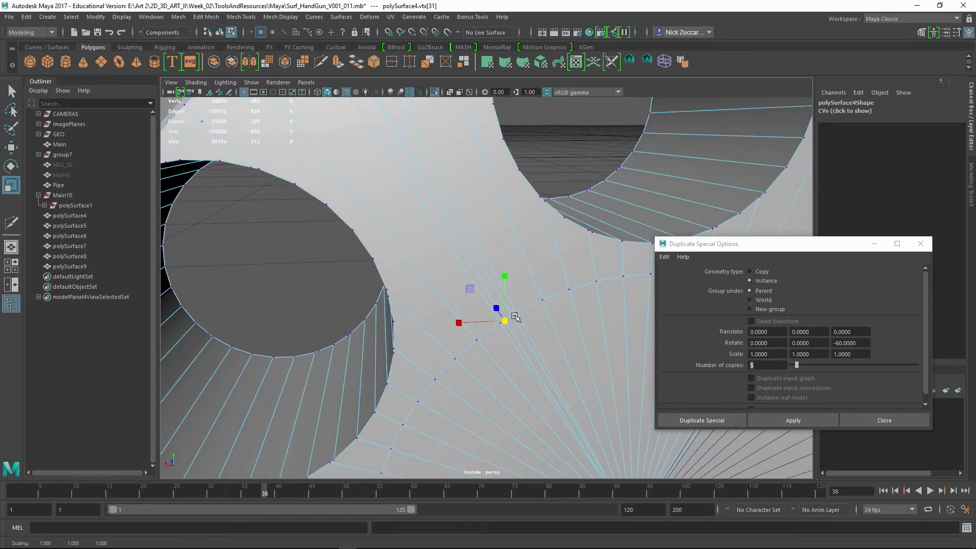
alt+middle_drag(473, 300, 428, 230)
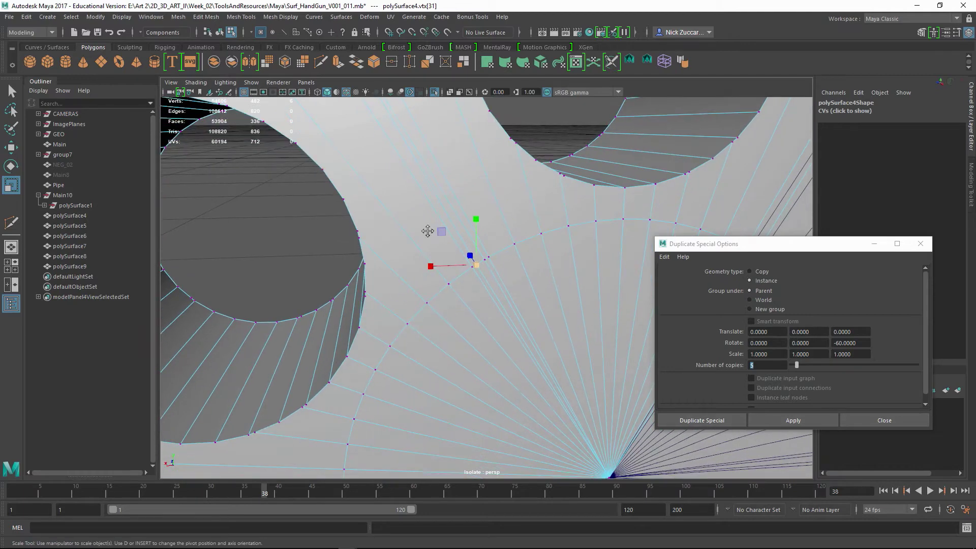
alt+right_drag(428, 230, 554, 320)
shift+click(483, 222)
drag(474, 244, 473, 233)
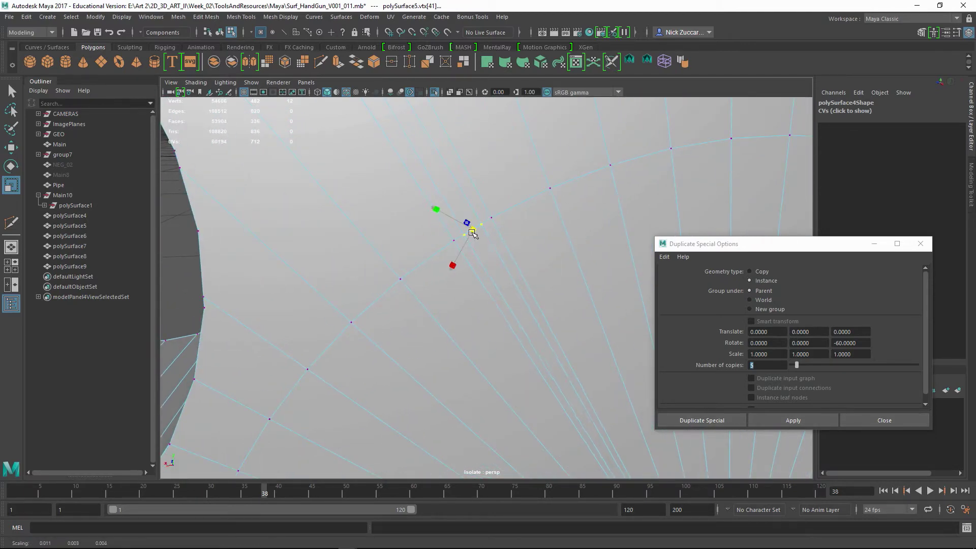
- Return to object selection and close the Duplicate Special options
alt+middle_drag(576, 331, 504, 140)
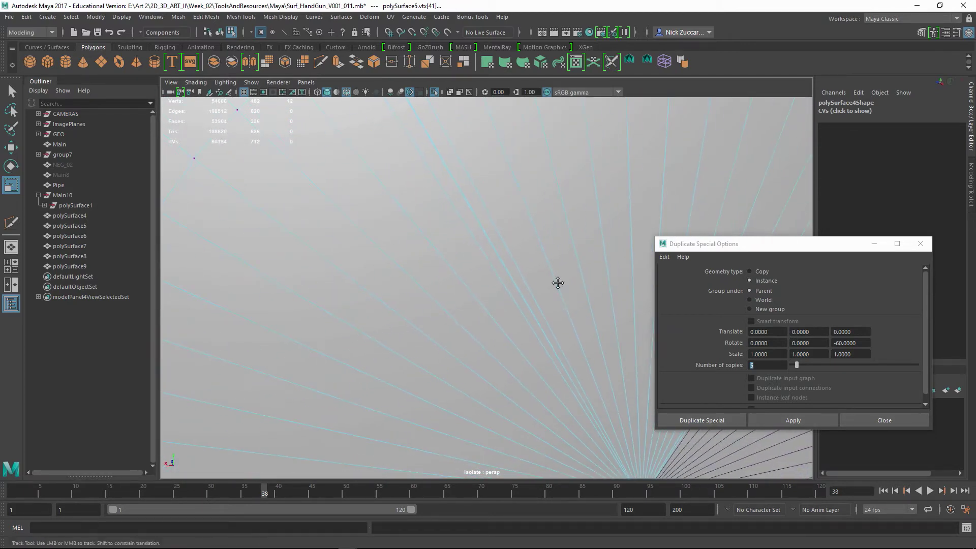
alt+right_drag(557, 282, 358, 187)
alt+middle_drag(358, 188, 351, 261)
alt+drag(351, 261, 547, 263)
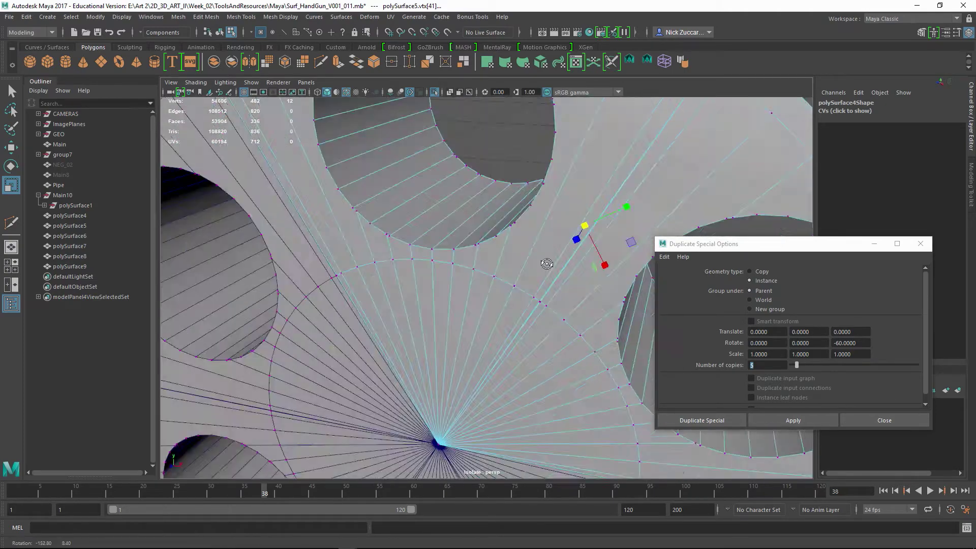
alt+middle_drag(547, 263, 377, 293)
alt+right_drag(377, 293, 378, 205)
alt+middle_drag(379, 206, 423, 144)
alt+drag(527, 191, 519, 196)
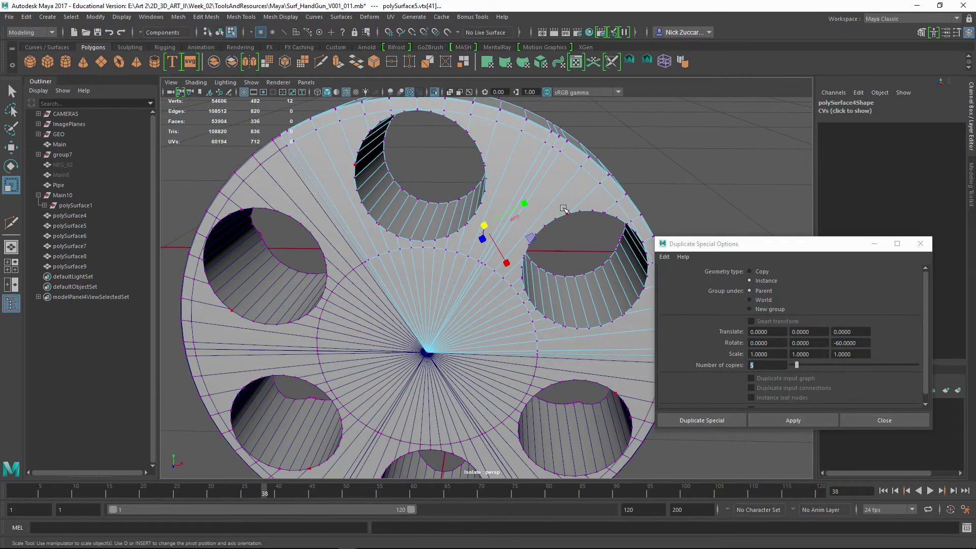
key(F8)
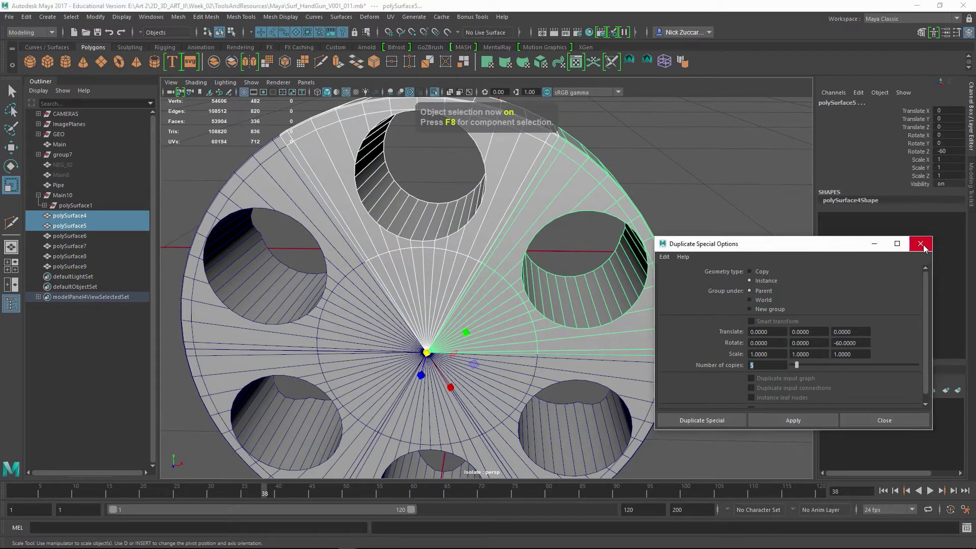
click(921, 244)
- Select all six cylinder wedges and convert them with Instance to Object
click(601, 195)
alt+drag(601, 194, 708, 212)
alt+right_drag(708, 211, 610, 173)
alt+drag(610, 173, 579, 235)
shift+click(589, 248)
shift+click(568, 388)
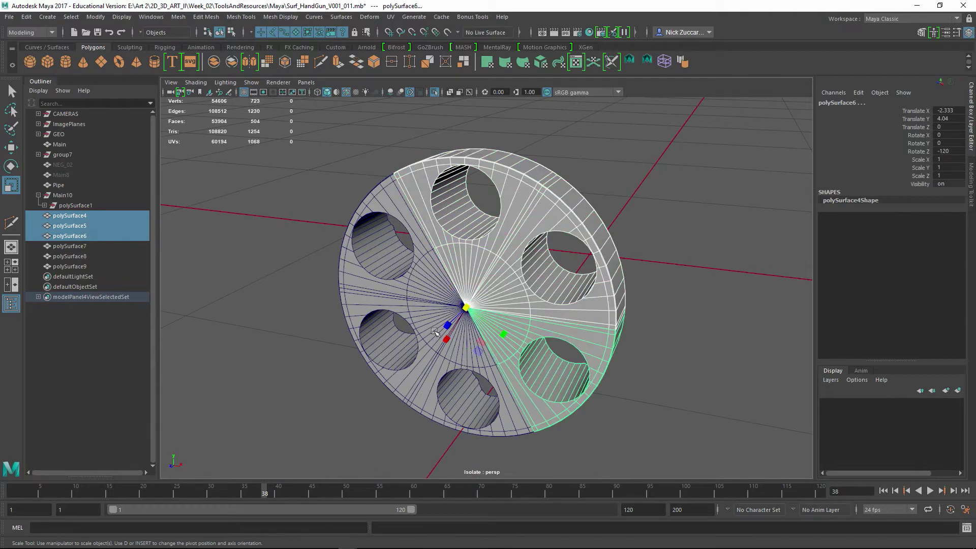
shift+click(420, 337)
shift+click(457, 366)
shift+click(407, 230)
alt+drag(409, 223, 326, 192)
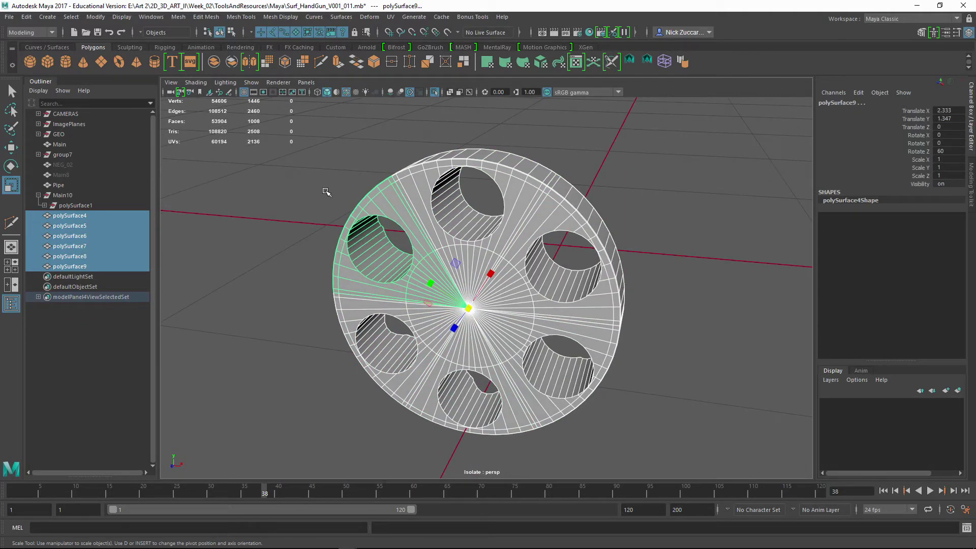
click(95, 16)
mouse_move(167, 262)
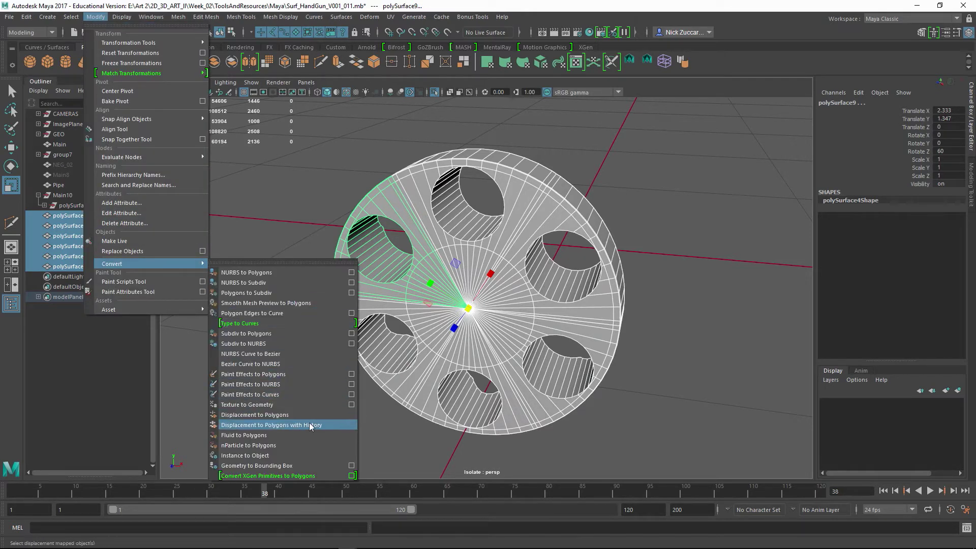
click(291, 456)
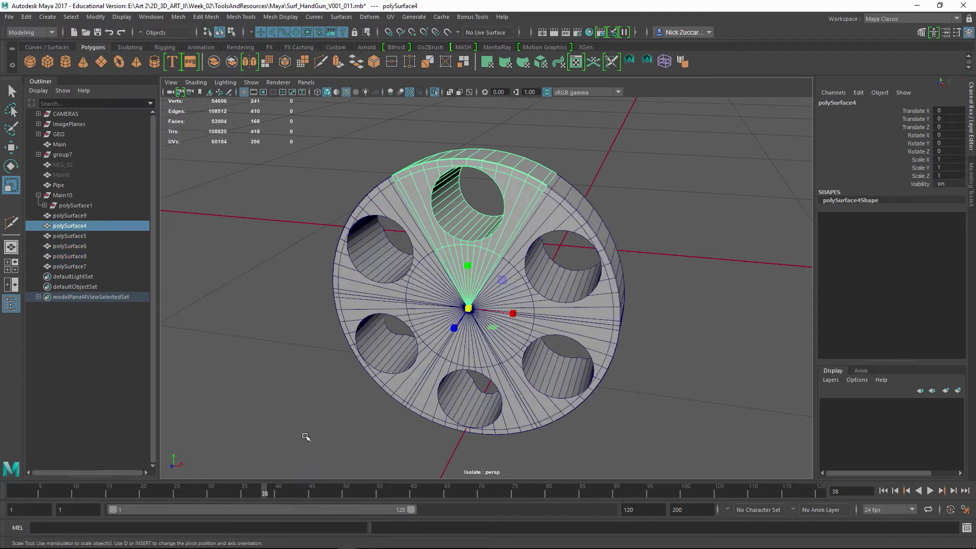
- Select all six cylinder wedges and combine them into a single mesh
click(407, 227)
click(510, 184)
shift+click(576, 226)
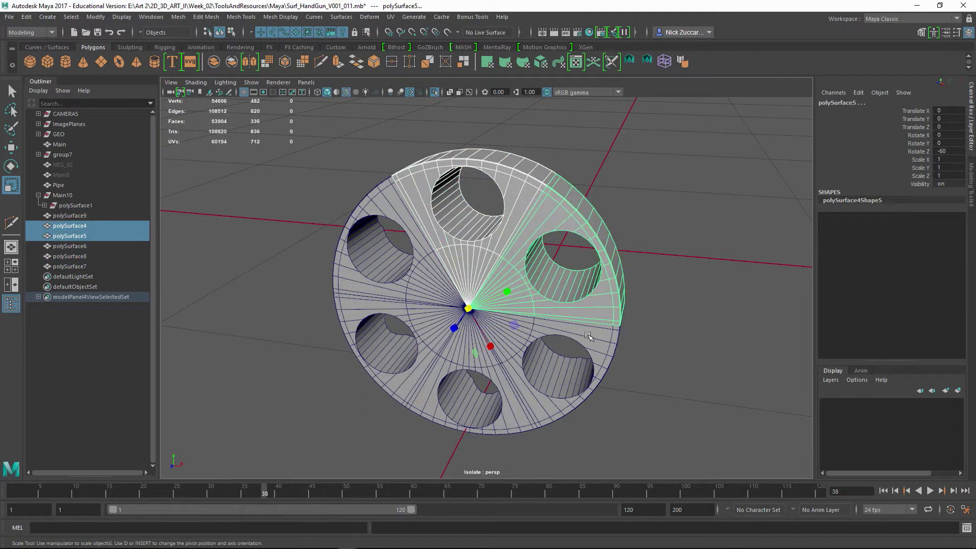
shift+click(521, 383)
shift+click(437, 348)
shift+click(468, 378)
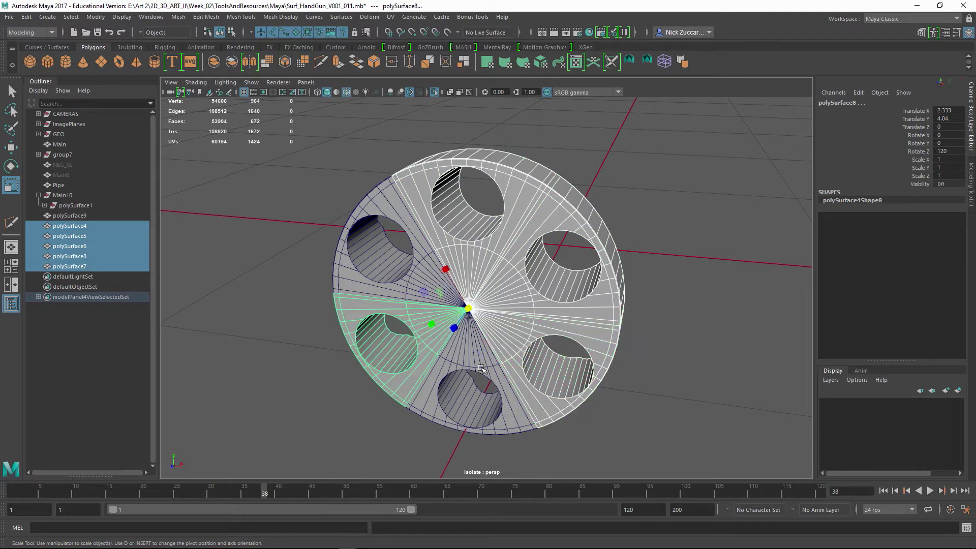
shift+click(365, 277)
alt+drag(251, 212, 271, 206)
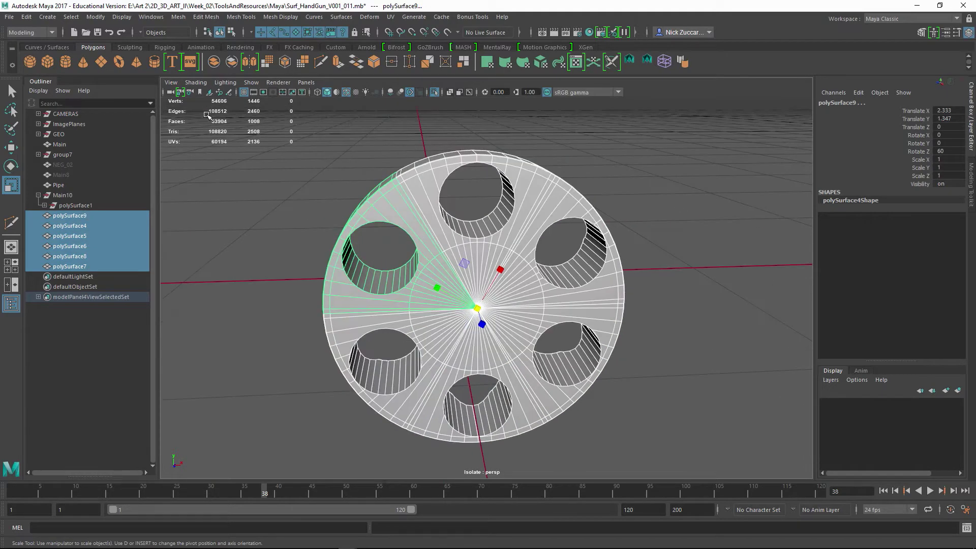
click(178, 17)
click(197, 53)
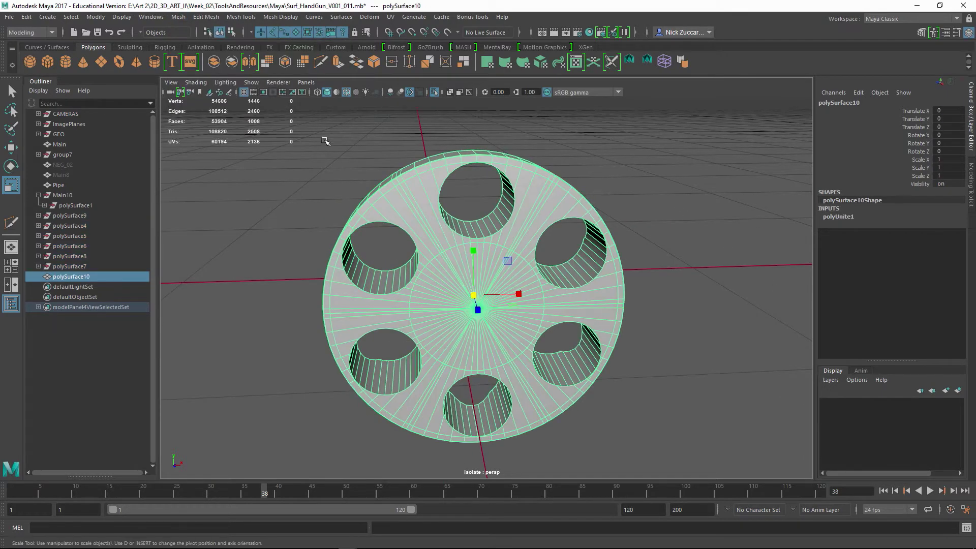
- Select all vertices of the combined cylinder and merge them with a threshold of 0.001
alt+drag(384, 187, 563, 211)
alt+right_drag(563, 211, 598, 244)
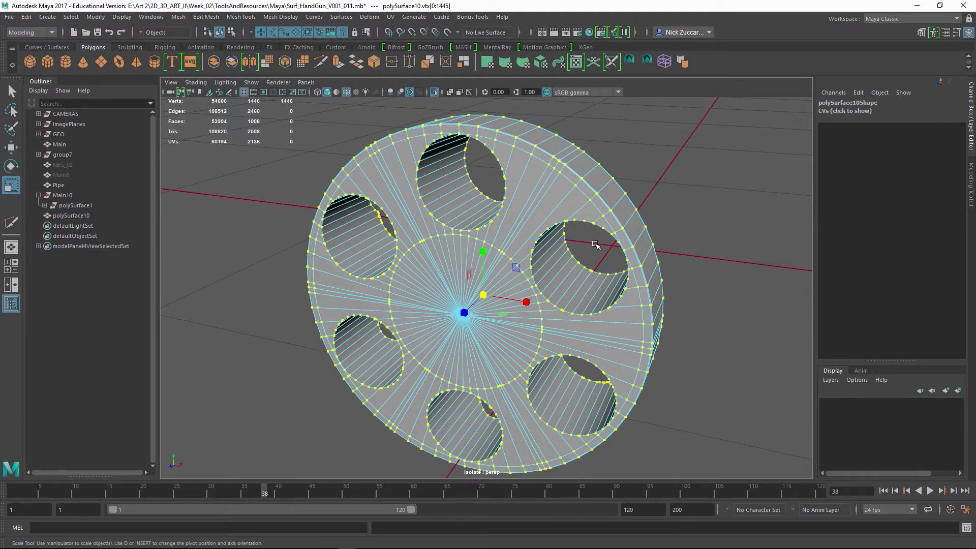
alt+drag(560, 239, 595, 270)
alt+right_drag(595, 269, 625, 287)
alt+drag(626, 288, 553, 217)
alt+right_drag(553, 217, 671, 168)
shift+right_click(585, 204)
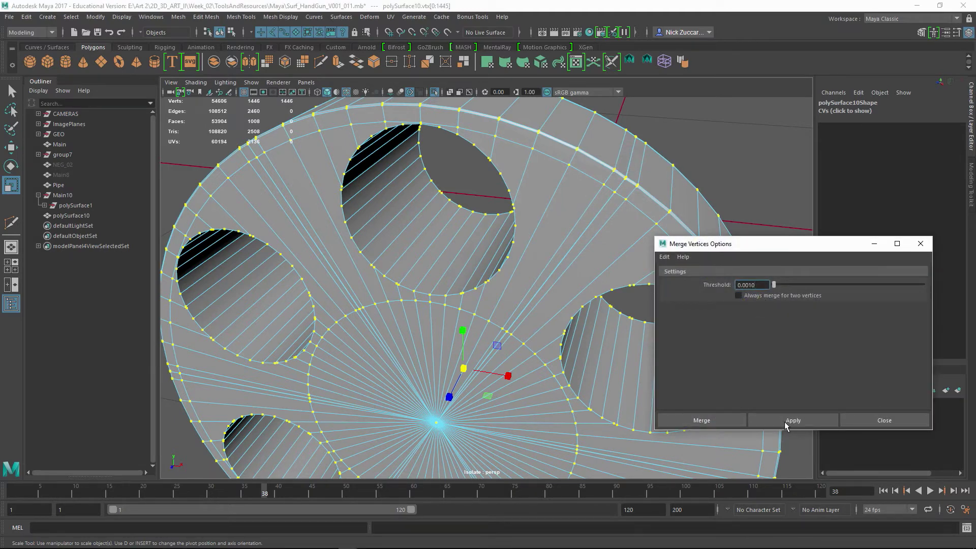
alt+right_drag(620, 231, 640, 322)
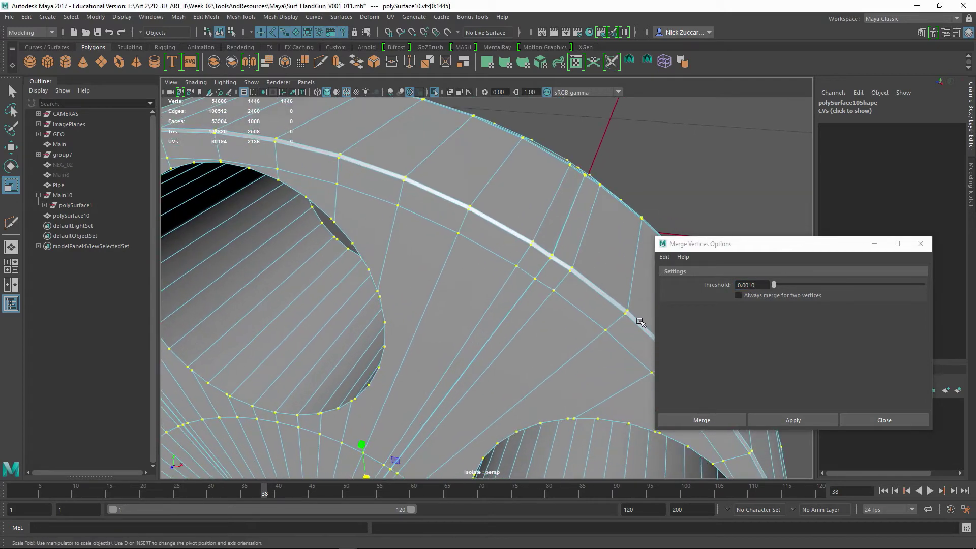
click(791, 420)
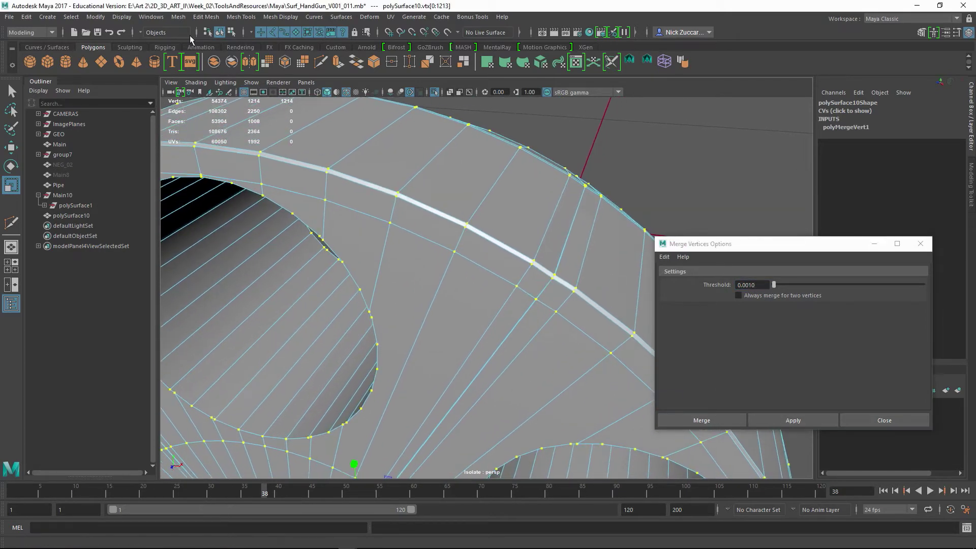
- Apply Custom Polygon Display to the cylinder with border edges highlighted at an edge width of 3
click(122, 17)
mouse_move(160, 158)
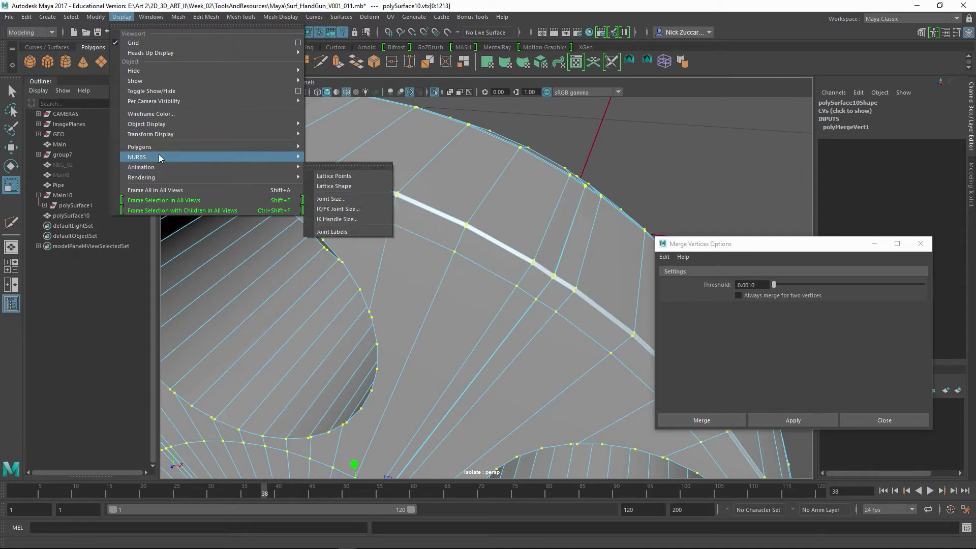
click(350, 459)
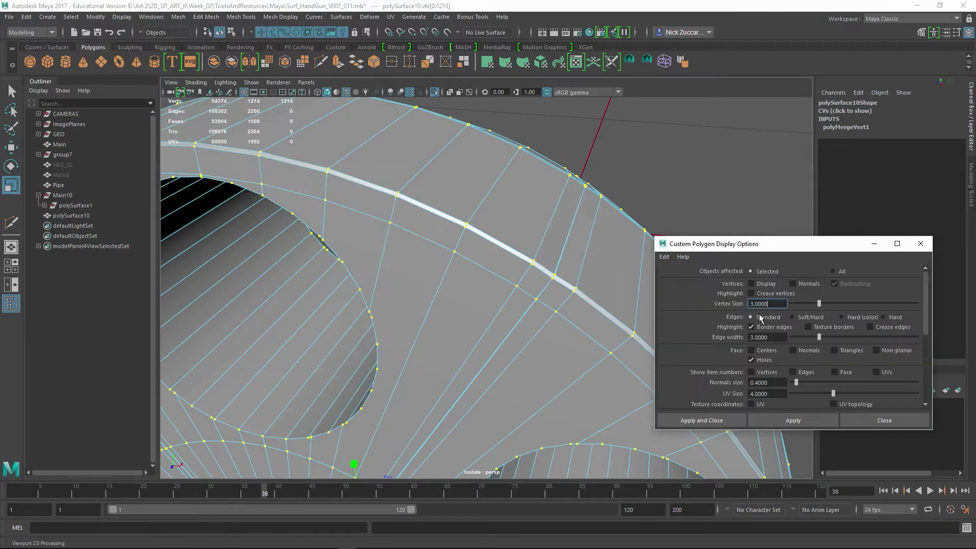
click(810, 422)
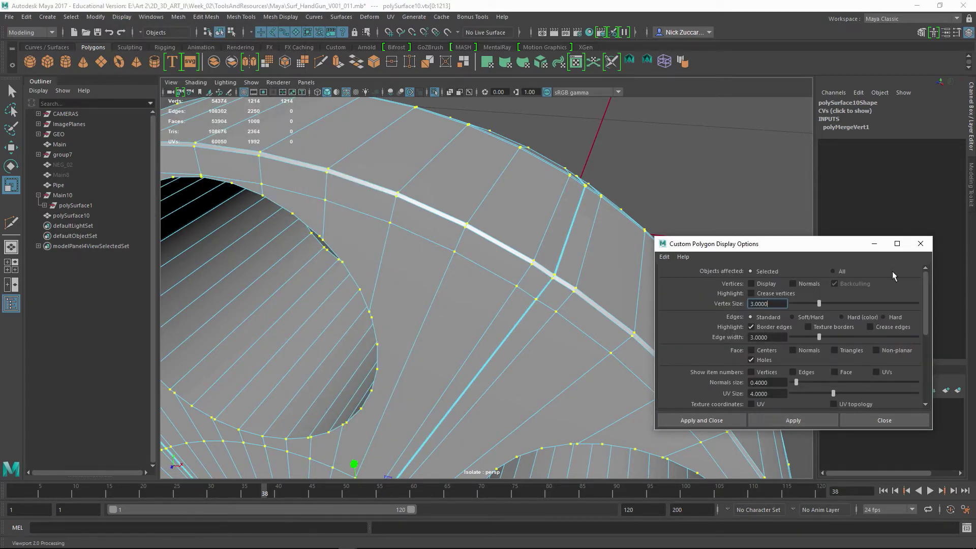
click(924, 246)
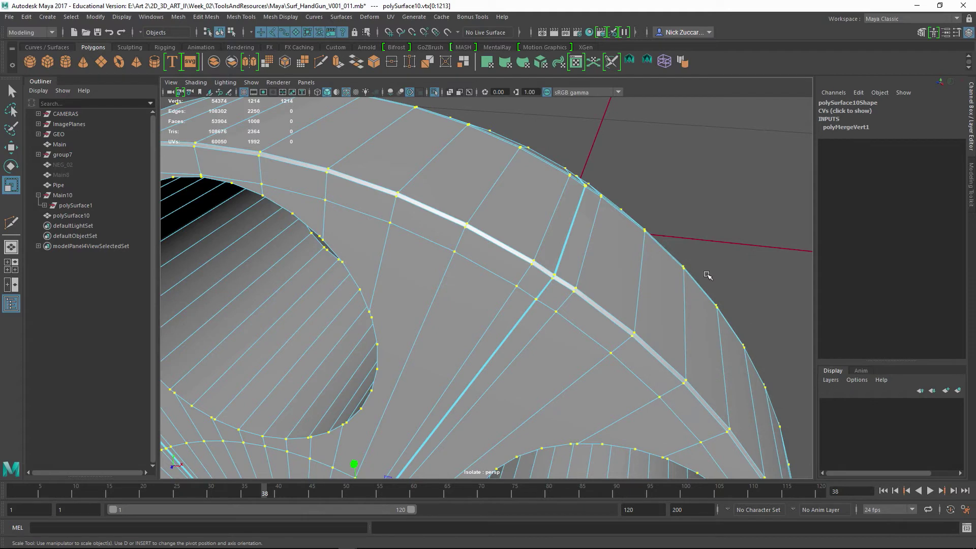
- Try a distance threshold of 0.003 on the vertex merge and raise it to 0.005
click(848, 128)
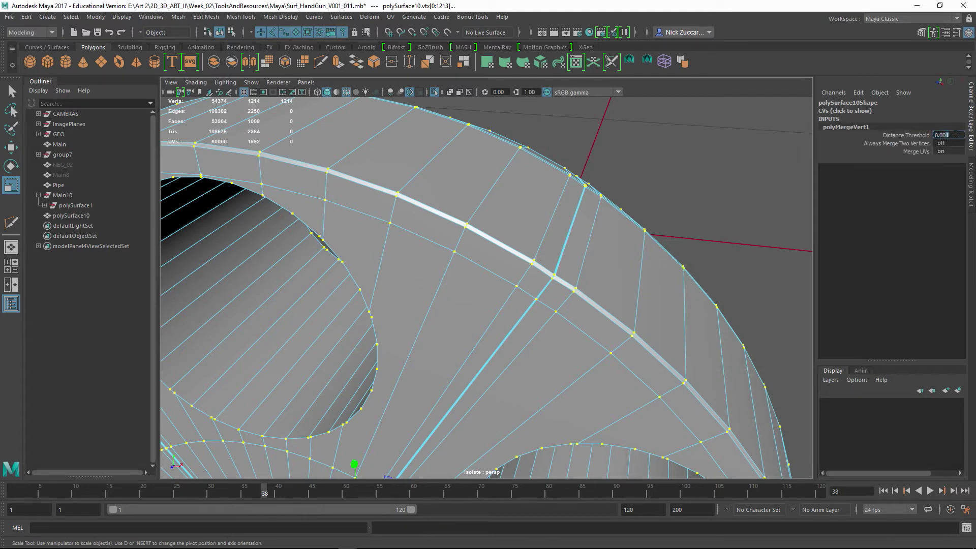
key(BackSpace)
text(3)
key(Return)
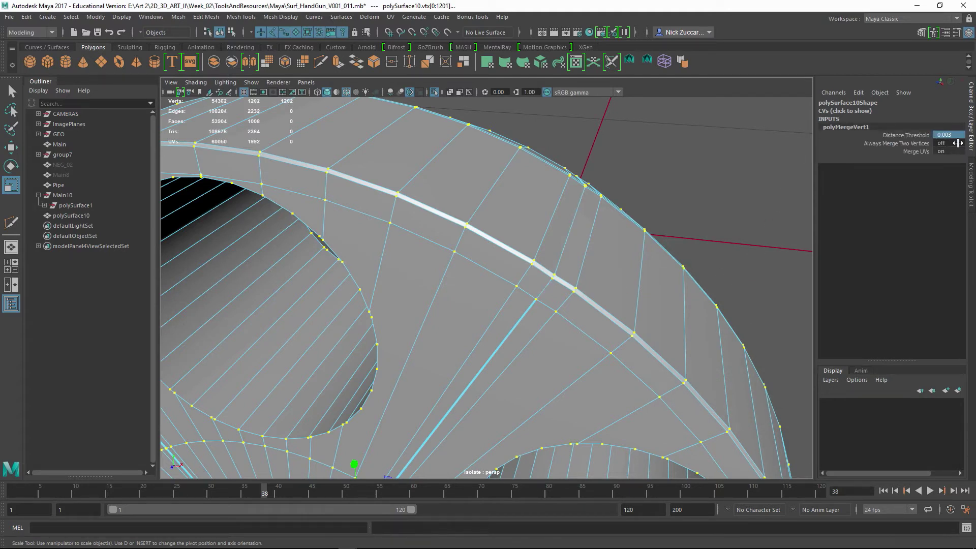
alt+drag(593, 260, 716, 200)
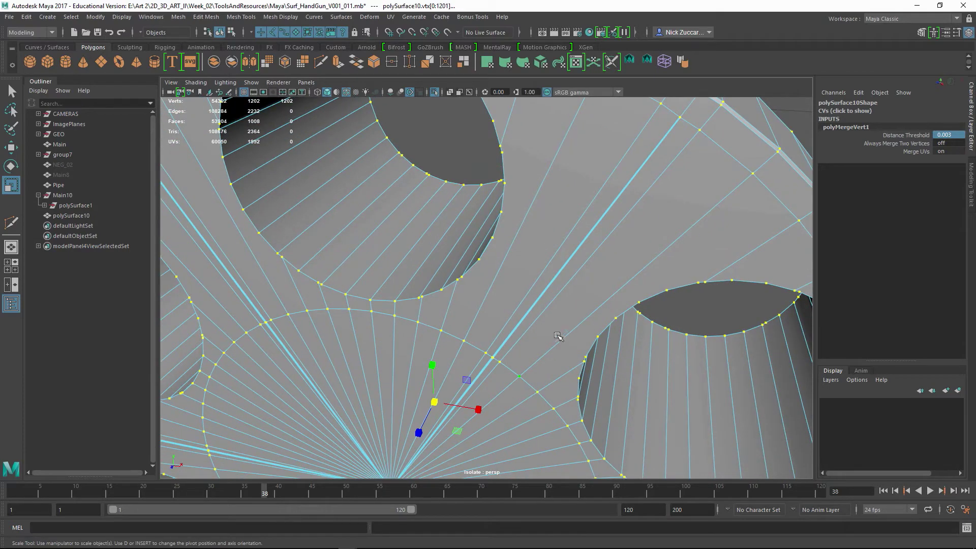
ctrl+drag(949, 134, 933, 134)
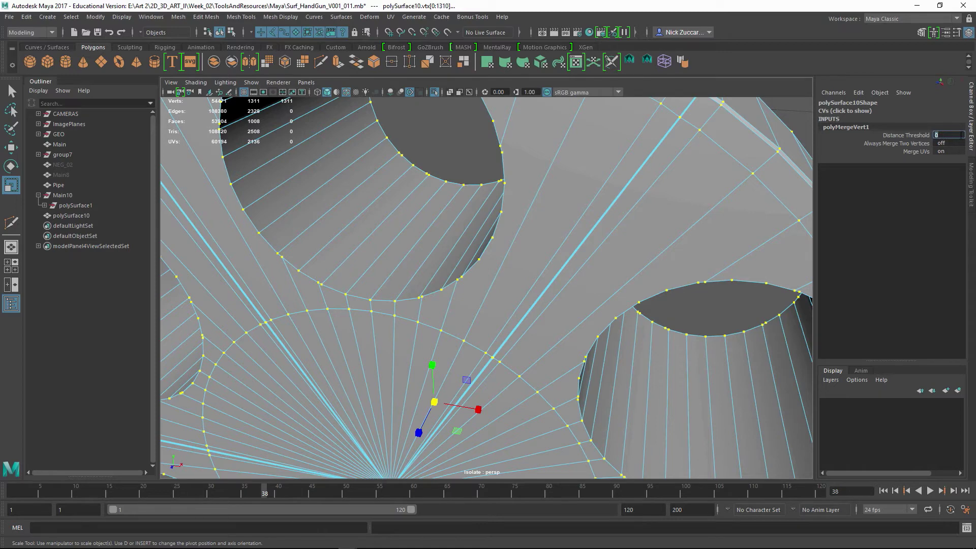
key(Return)
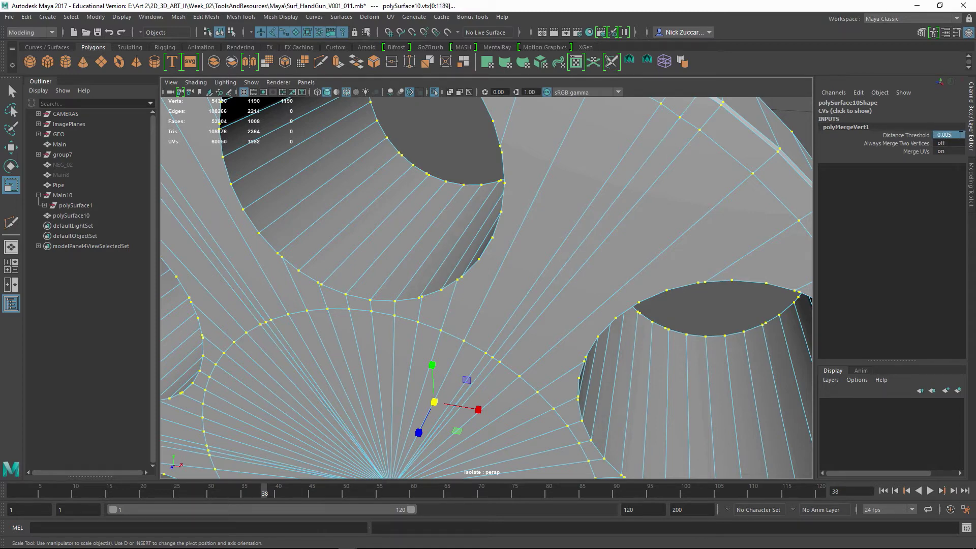
- Return to object selection and delete the merged cylinder's construction history
alt+drag(532, 258, 517, 344)
alt+middle_drag(516, 343, 538, 246)
alt+drag(538, 245, 641, 307)
key(F8)
click(730, 242)
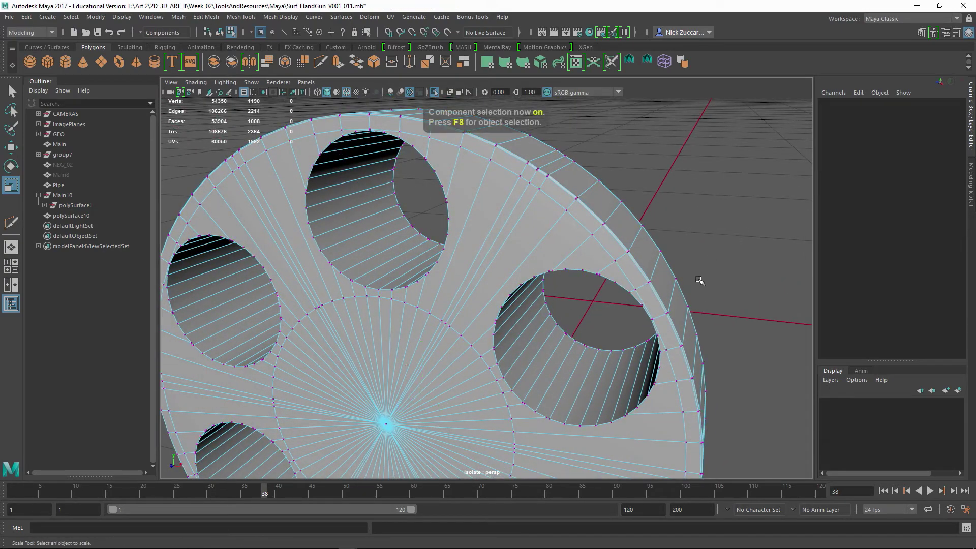
key(F8)
key(alt+shift+d)
click(671, 236)
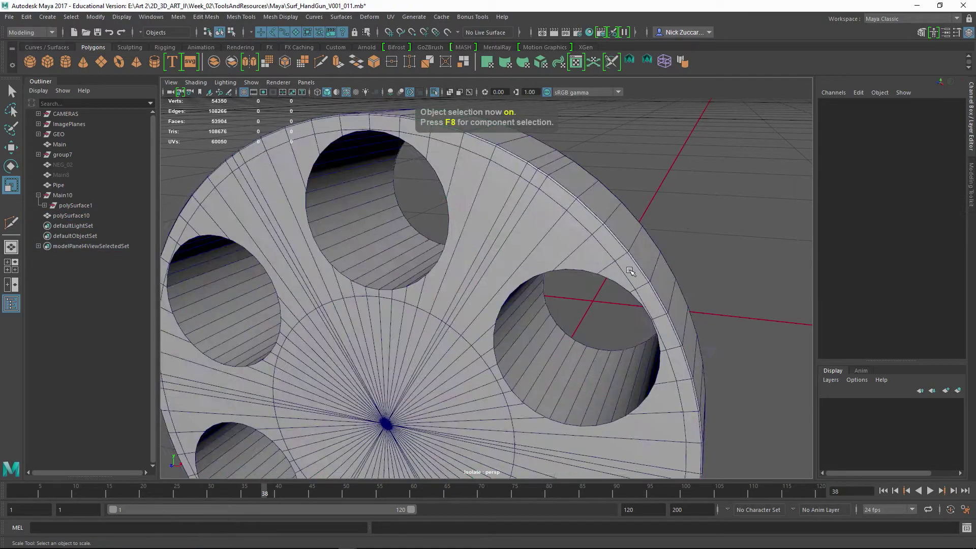
- Examine the cylinder's outer wall and rim bevels for seams with highlighted border edges
alt+drag(634, 270, 667, 266)
click(636, 223)
alt+right_drag(704, 229, 627, 179)
alt+drag(627, 178, 560, 185)
alt+right_drag(560, 185, 650, 224)
alt+drag(650, 224, 605, 244)
alt+right_drag(605, 244, 624, 261)
alt+drag(564, 229, 557, 262)
alt+right_drag(558, 261, 579, 253)
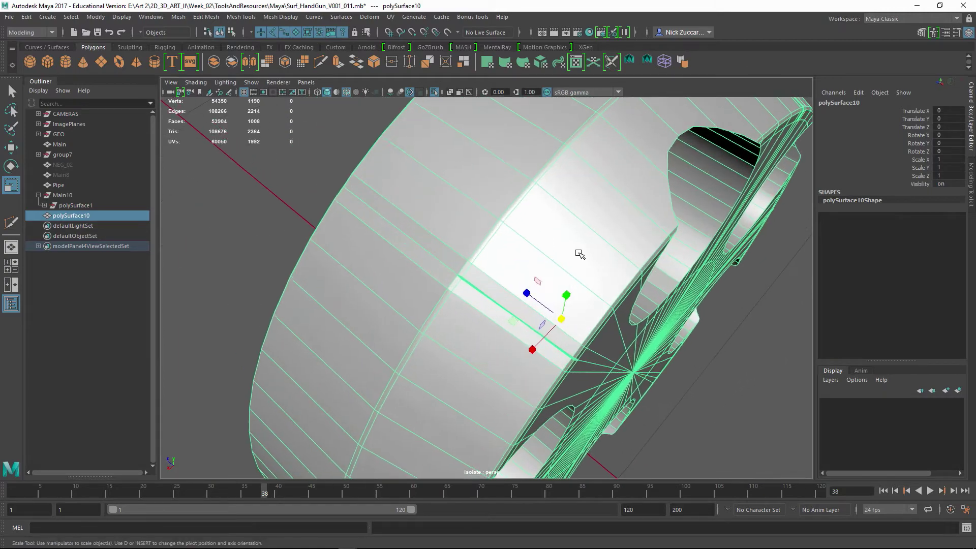
alt+drag(580, 253, 635, 224)
alt+middle_drag(506, 201, 559, 234)
alt+right_drag(533, 229, 551, 244)
alt+middle_drag(524, 178, 556, 272)
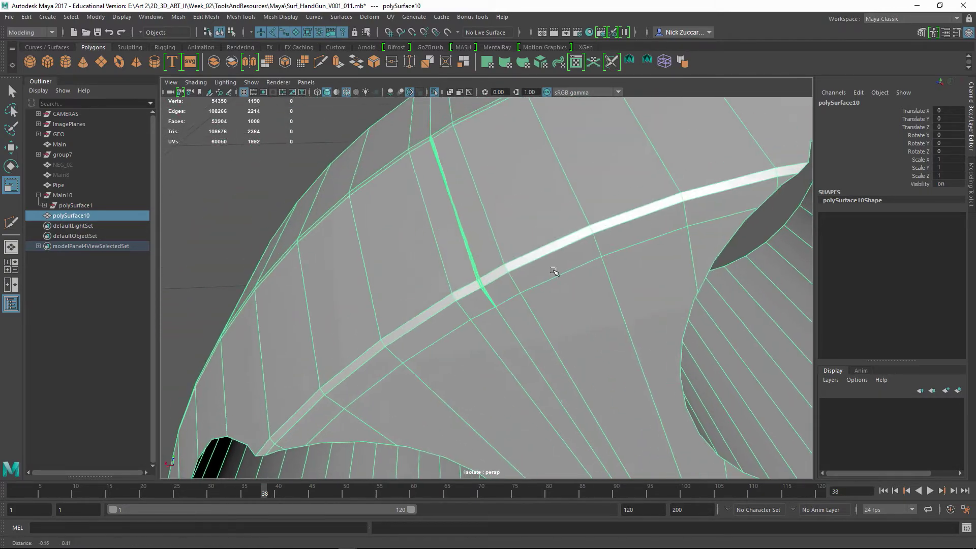
alt+drag(556, 273, 550, 228)
alt+right_drag(550, 229, 572, 235)
alt+middle_drag(572, 235, 564, 257)
alt+drag(564, 258, 571, 259)
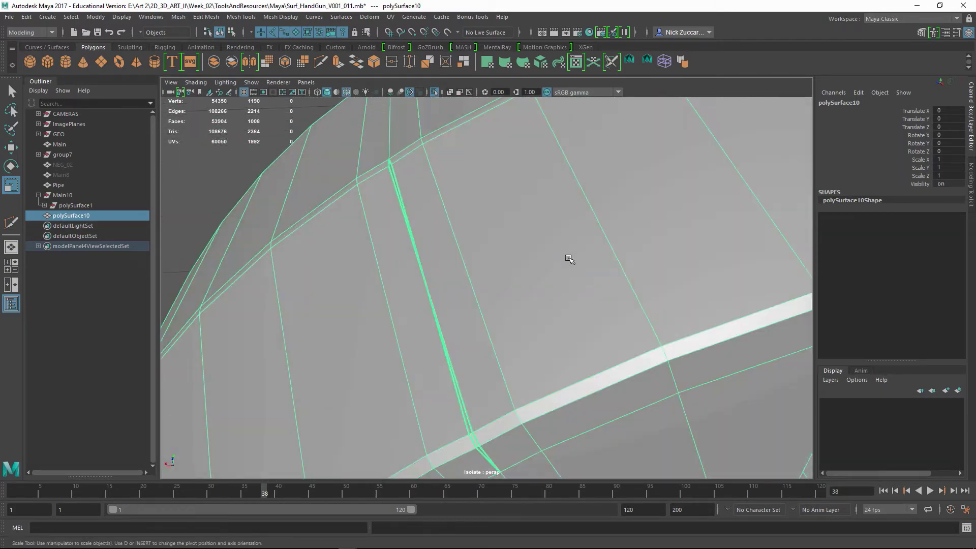
alt+middle_drag(571, 259, 581, 241)
- Merge the two open seam vertices on the face-side edge of the rim bevel with Merge Vertices To Center
key(F9)
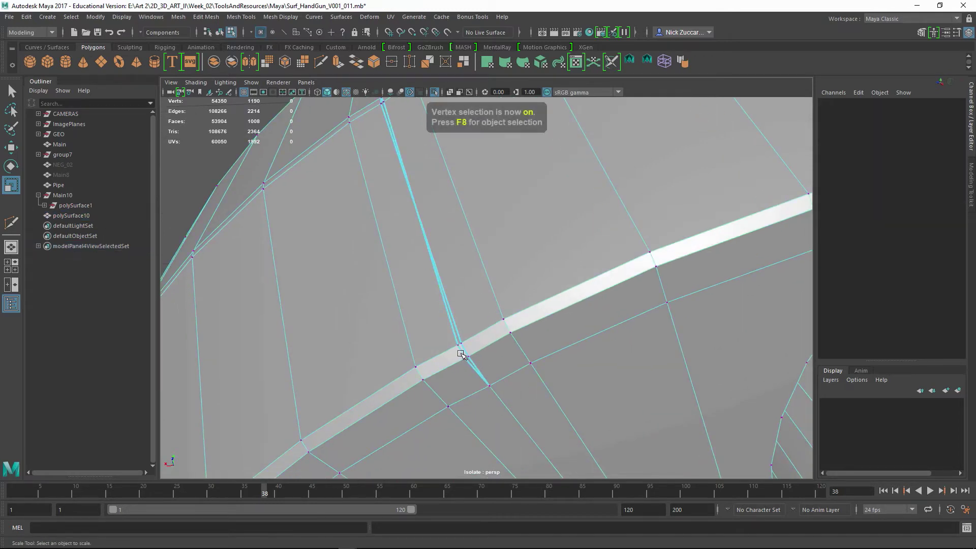
click(462, 353)
mouse_move(462, 353)
alt+mouse_down()
mouse_move(500, 357)
mouse_move(457, 368)
alt+mouse_up()
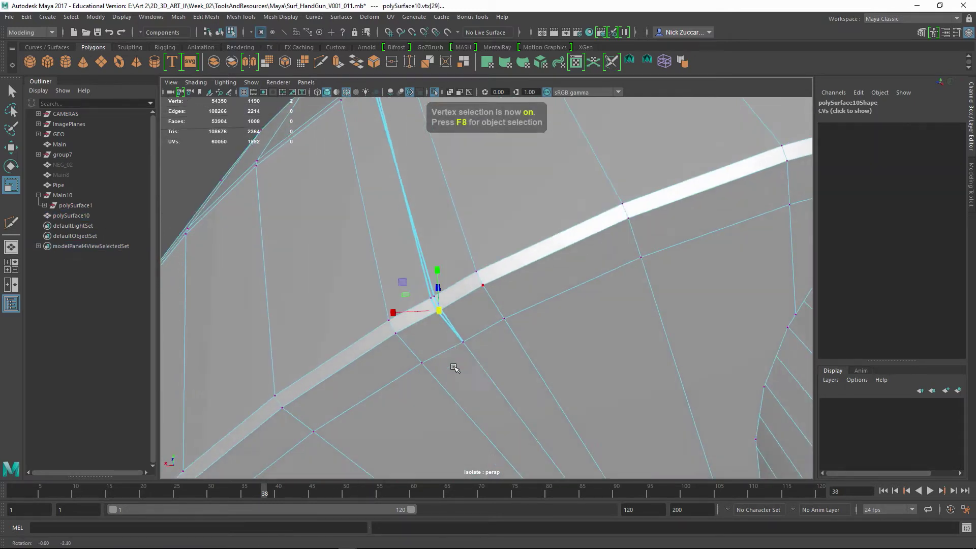
shift+right_drag(447, 314, 451, 302)
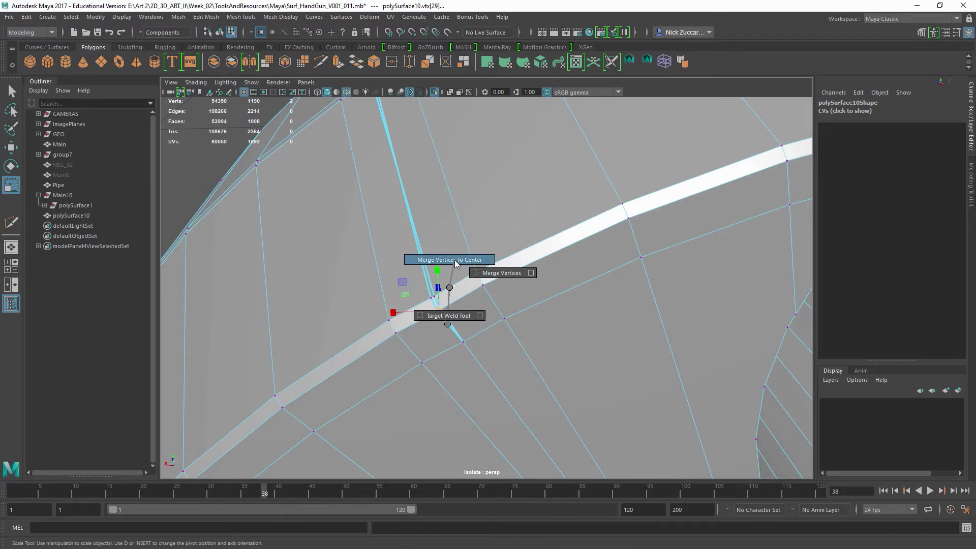
shift+right_drag(456, 263, 455, 261)
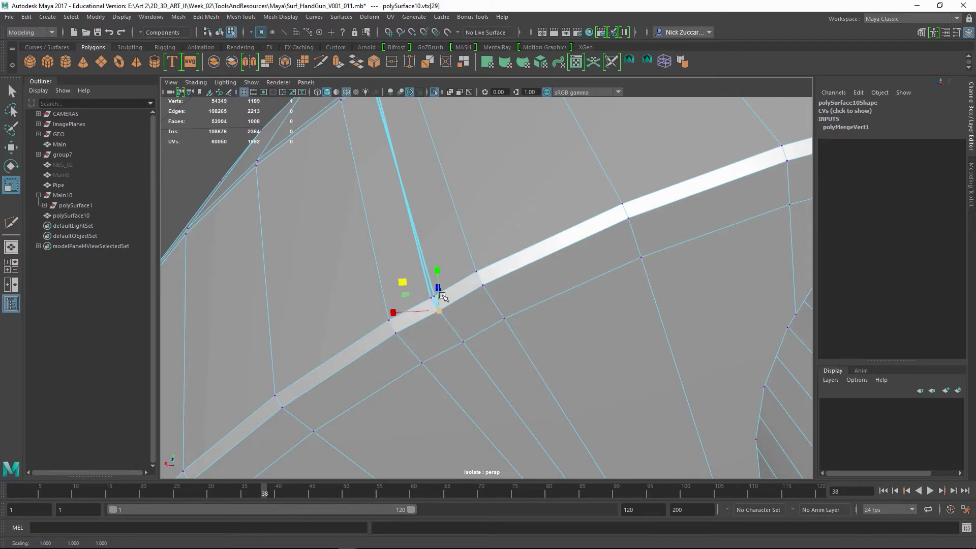
- Merge the pair of vertices where the same seam meets the wall-side edge of the rim bevel to their center
drag(451, 301, 451, 301)
alt+drag(450, 301, 460, 300)
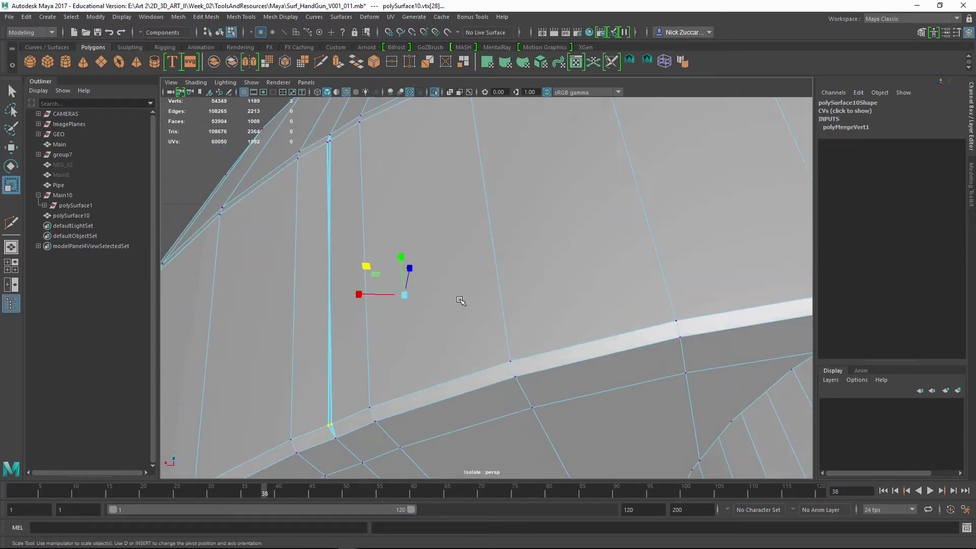
ctrl+drag(498, 377, 499, 378)
alt+drag(494, 310, 483, 275)
alt+middle_drag(483, 275, 481, 322)
key(g)
- Merge the vertex pair at the far end of that wall seam, beside the opposite rim bevel, to its center
alt+drag(474, 218, 475, 247)
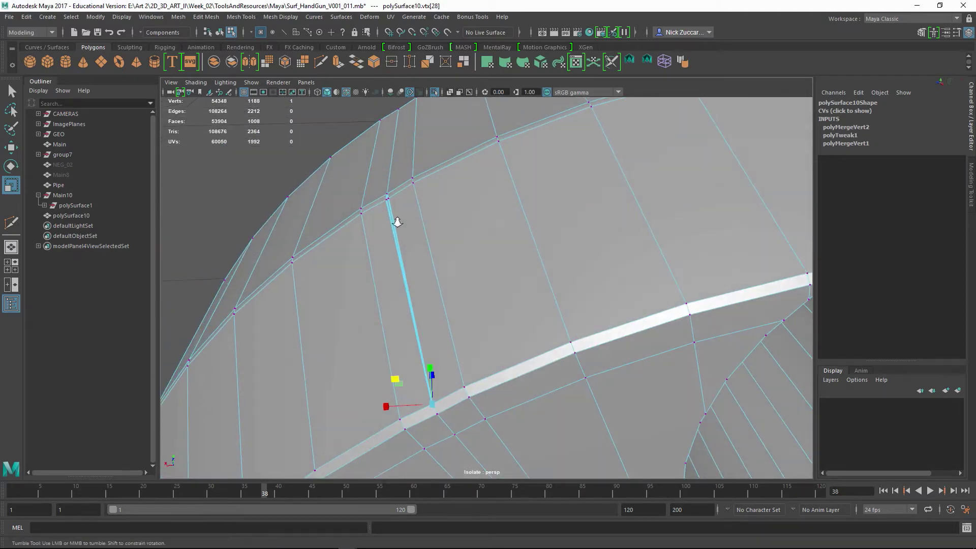
alt+drag(414, 210, 470, 278)
shift+click(455, 267)
key(g)
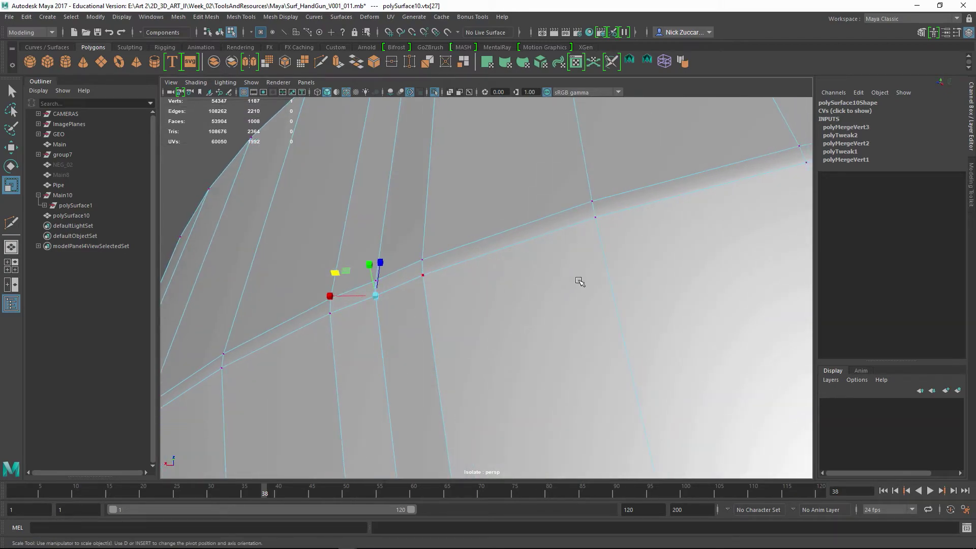
- Merge the vertex pair of another open seam on the face-side edge of its rim bevel to its center
alt+right_drag(580, 281, 424, 270)
alt+drag(424, 270, 643, 240)
alt+right_drag(643, 240, 605, 241)
alt+middle_drag(605, 241, 661, 259)
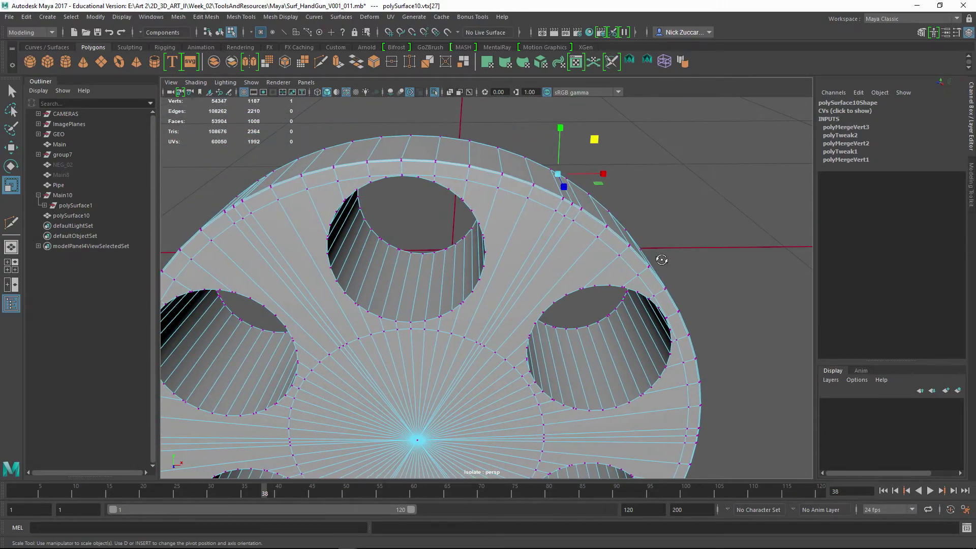
mouse_move(660, 259)
alt+mouse_down()
mouse_move(647, 257)
mouse_move(677, 259)
alt+mouse_up()
alt+drag(518, 257, 613, 253)
alt+middle_drag(613, 253, 529, 170)
alt+right_drag(422, 233, 536, 247)
alt+middle_drag(429, 192, 469, 280)
alt+drag(468, 279, 514, 276)
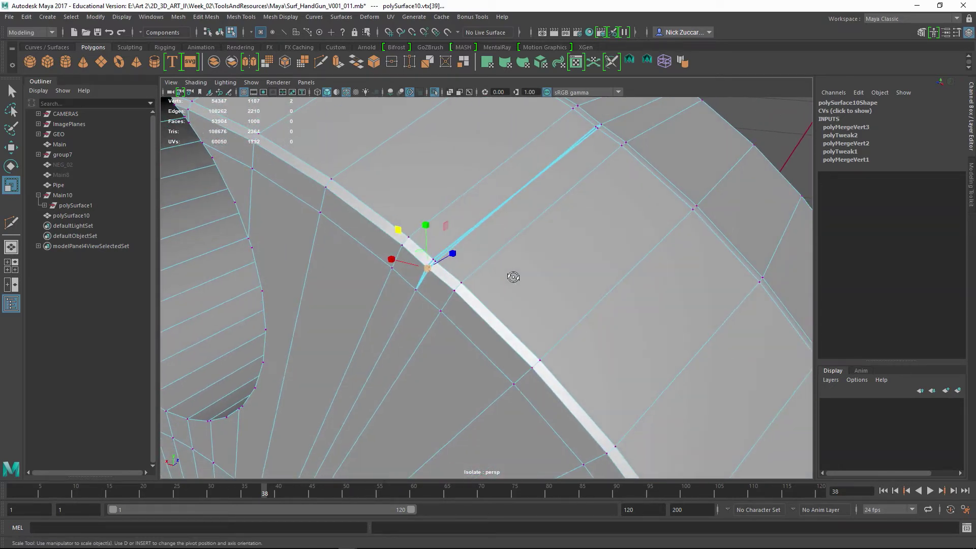
key(g)
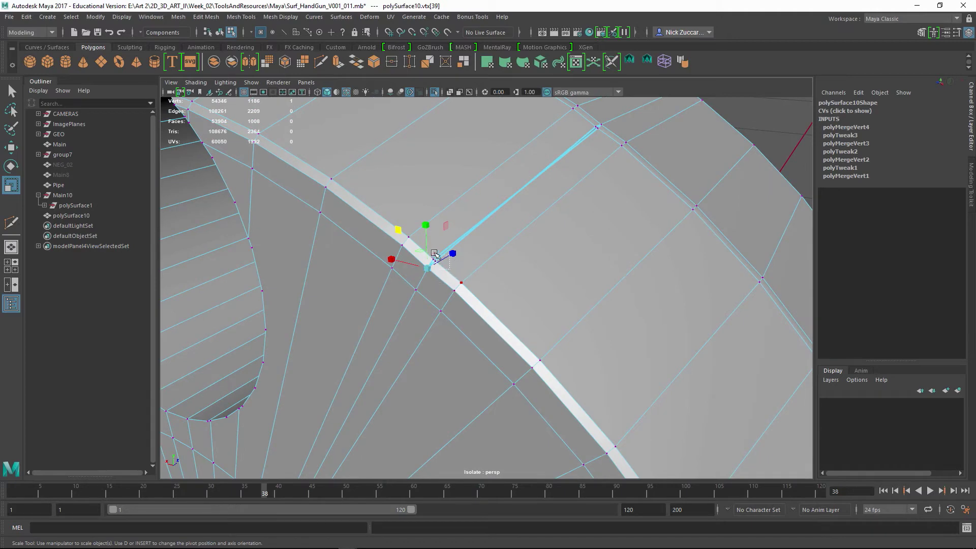
- Merge the second open seam's vertex pair on the wall-side edge of the rim bevel to its center
alt+drag(466, 272, 405, 255)
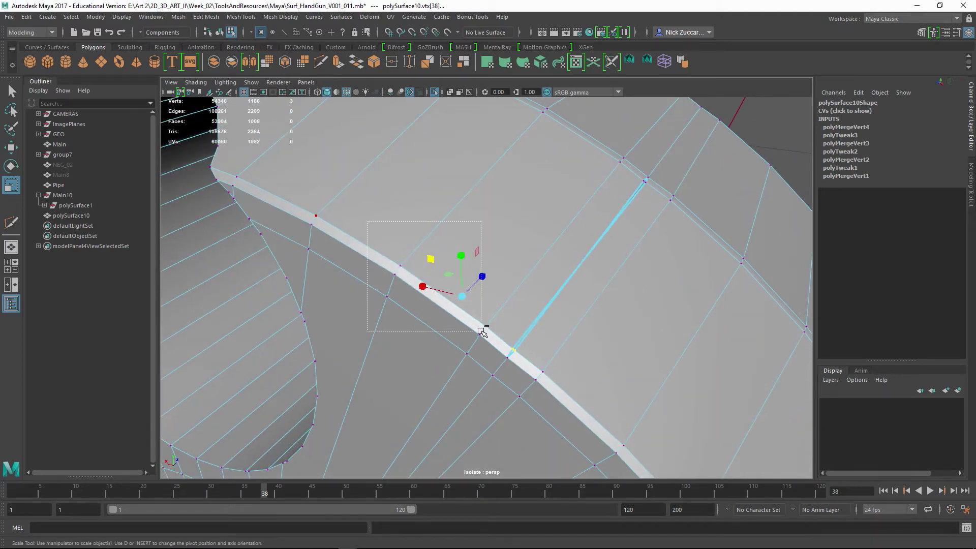
alt+drag(498, 334, 506, 301)
key(g)
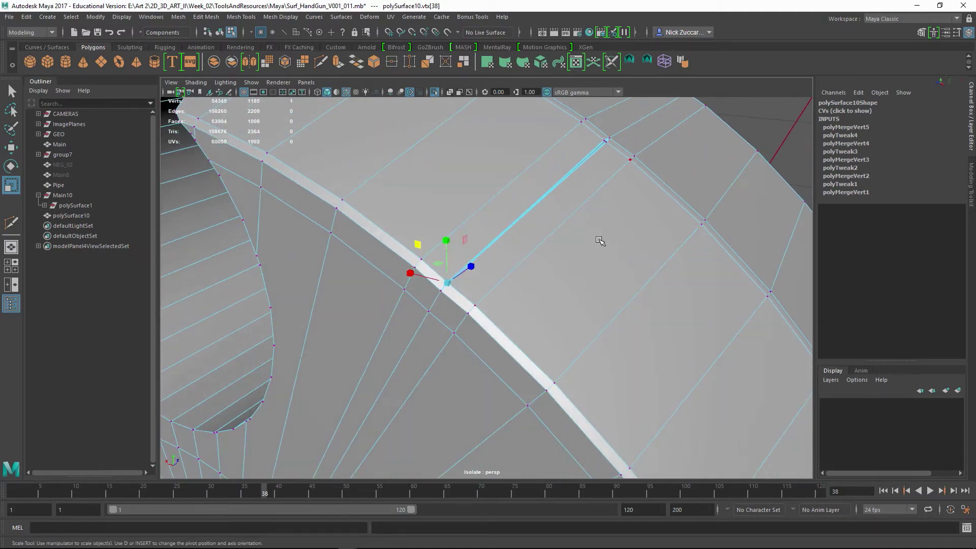
- Merge the second open seam's vertex pair at the far end of the wall, beside the opposite rim bevel, to its center
alt+middle_drag(600, 240, 539, 238)
shift+drag(547, 254, 547, 256)
alt+drag(548, 255, 526, 293)
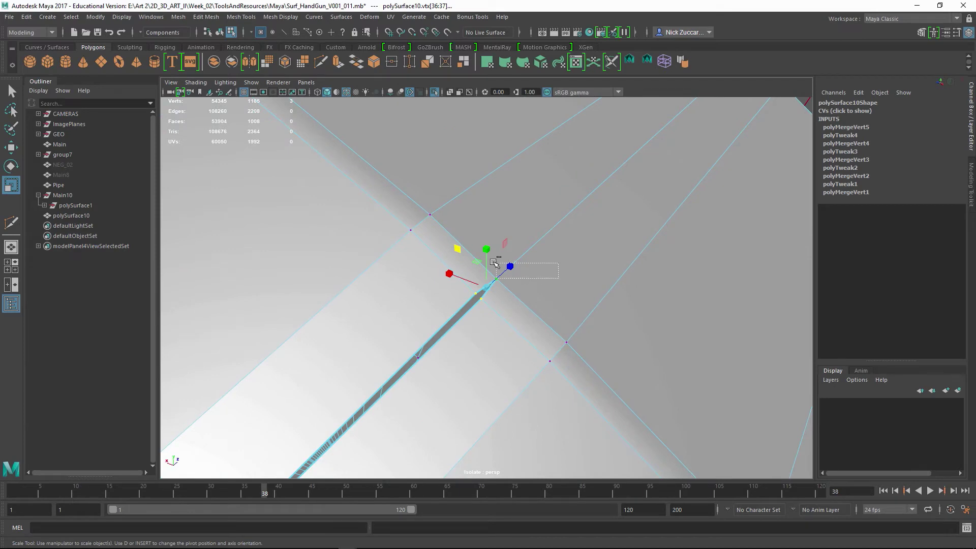
ctrl+drag(487, 258, 487, 258)
alt+drag(503, 268, 529, 287)
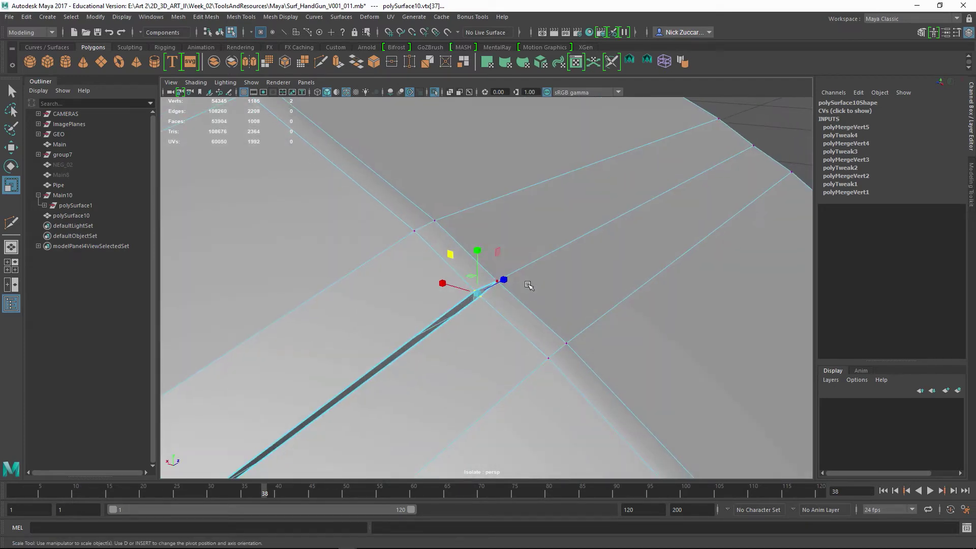
key(g)
alt+right_drag(605, 291, 558, 298)
alt+drag(558, 299, 570, 322)
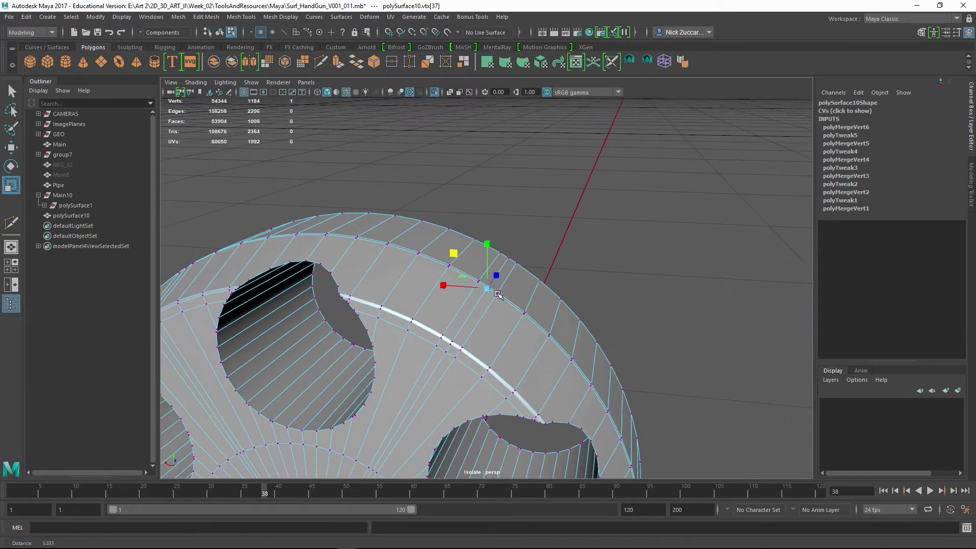
key(F8)
click(693, 285)
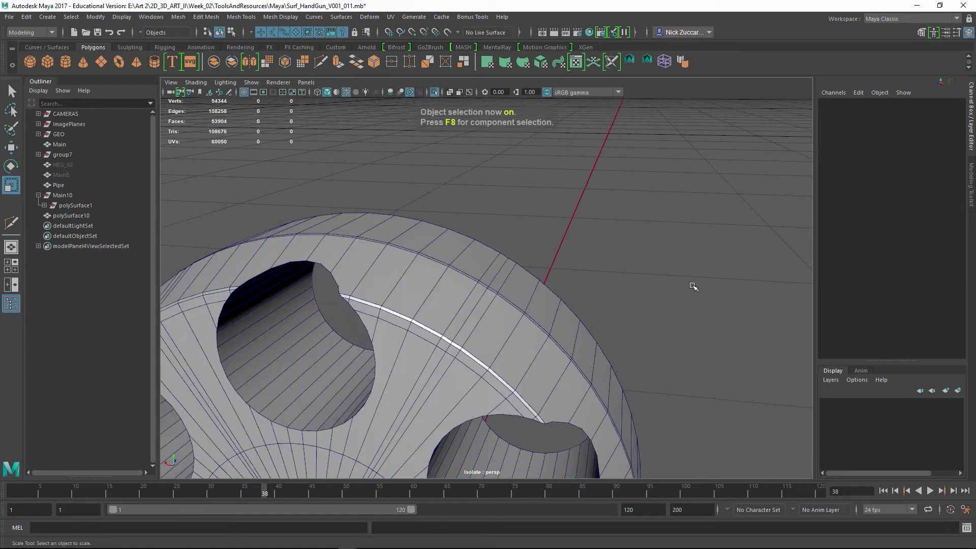
- Detach the cylinder mesh along the two radial edge loops on either side of the upper chamber hole
alt+drag(693, 285, 584, 331)
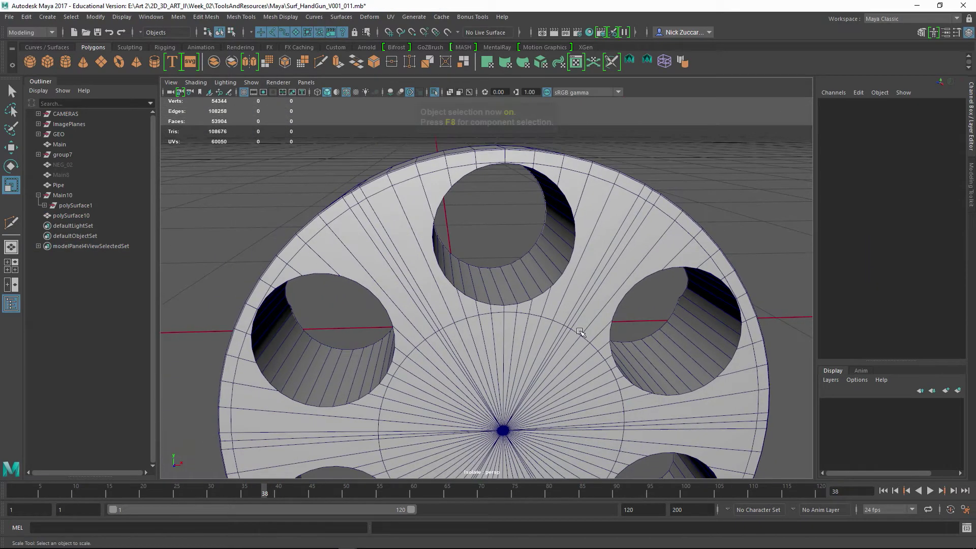
click(600, 290)
key(F10)
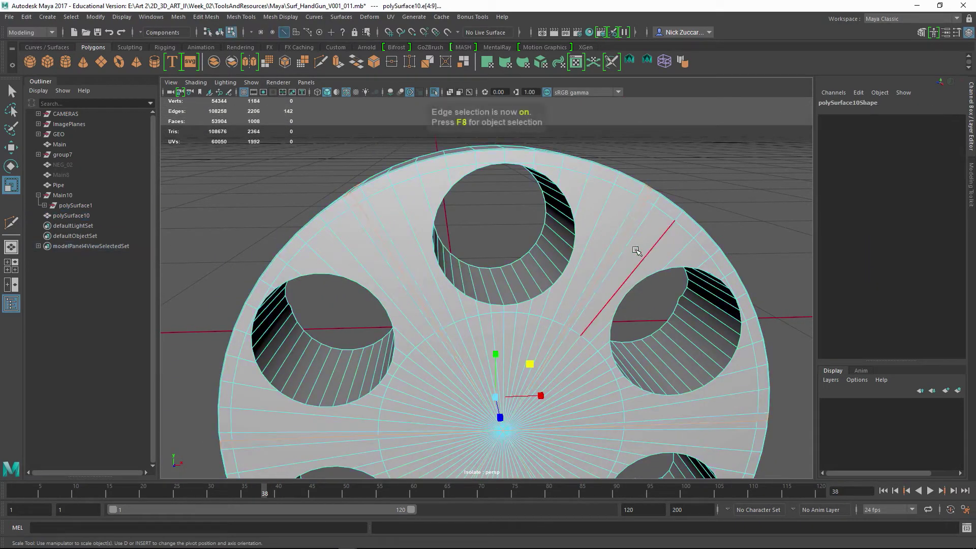
double_click(617, 235)
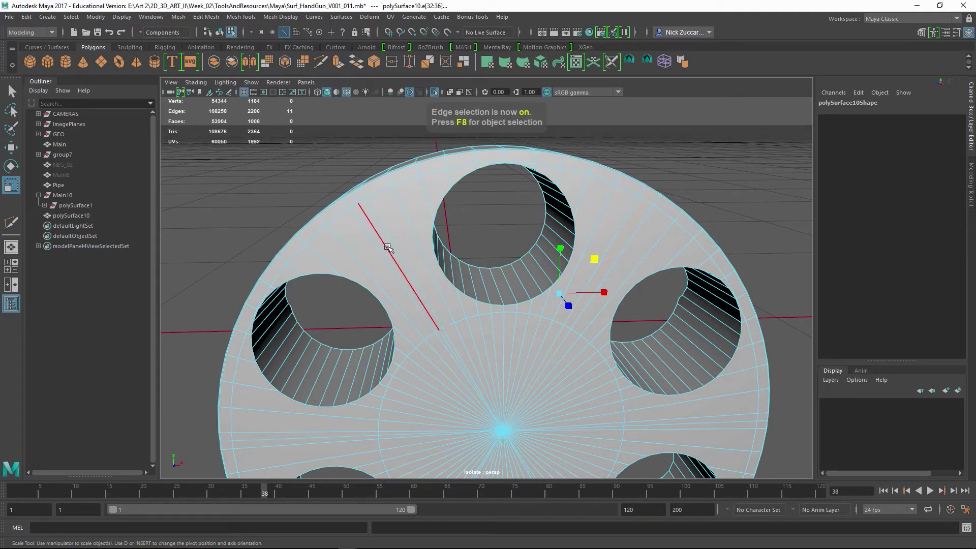
shift+double_click(387, 242)
alt+drag(387, 242, 460, 224)
click(205, 16)
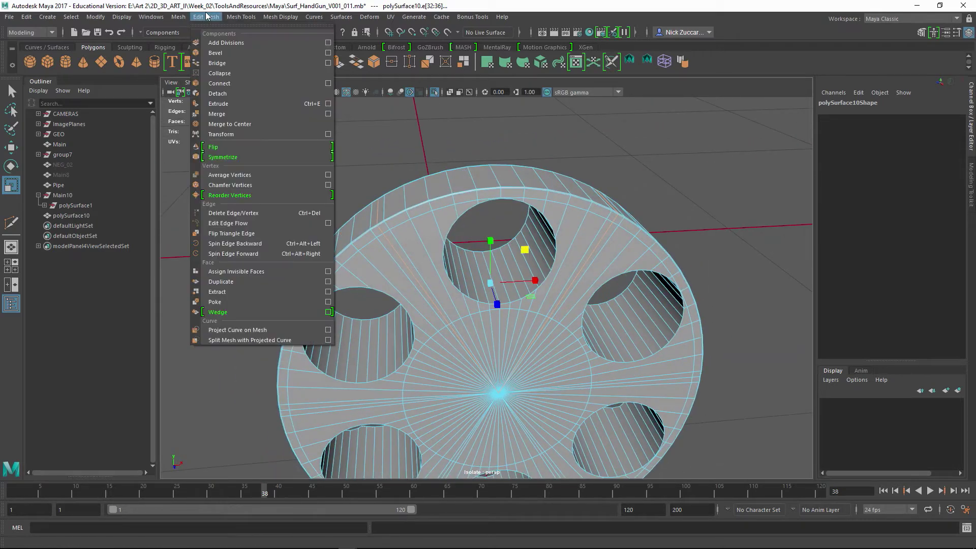
click(221, 93)
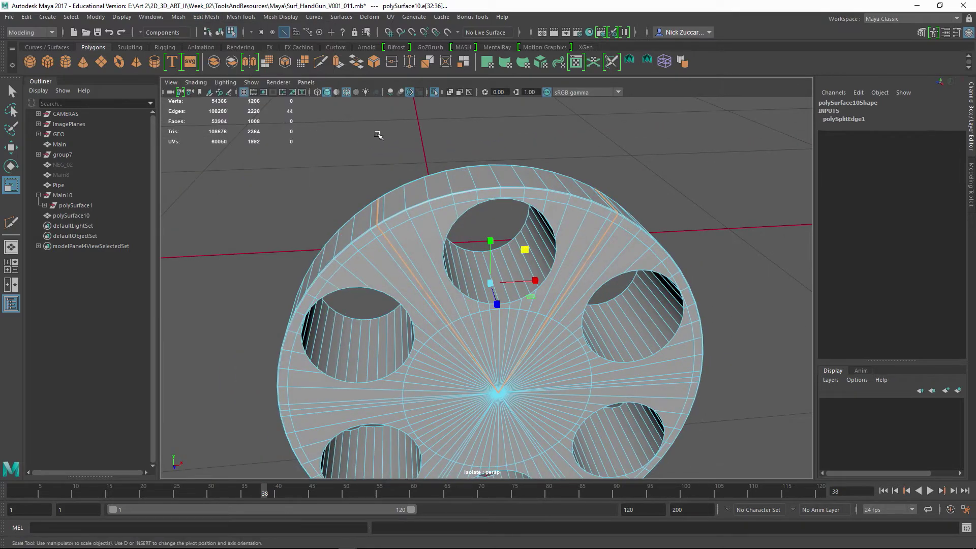
- Separate the detached wedge from the cylinder and delete the larger piece containing the other five chambers
click(520, 197)
key(F8)
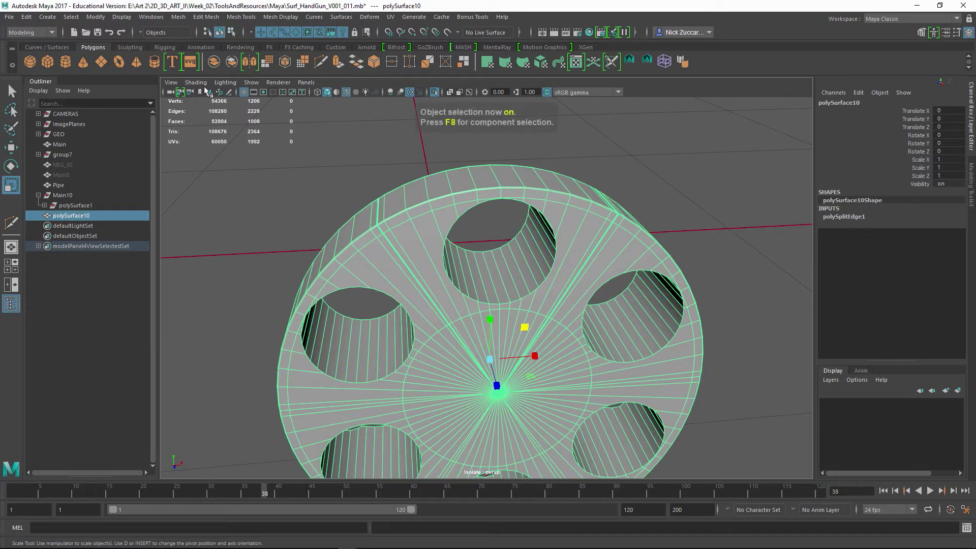
click(197, 62)
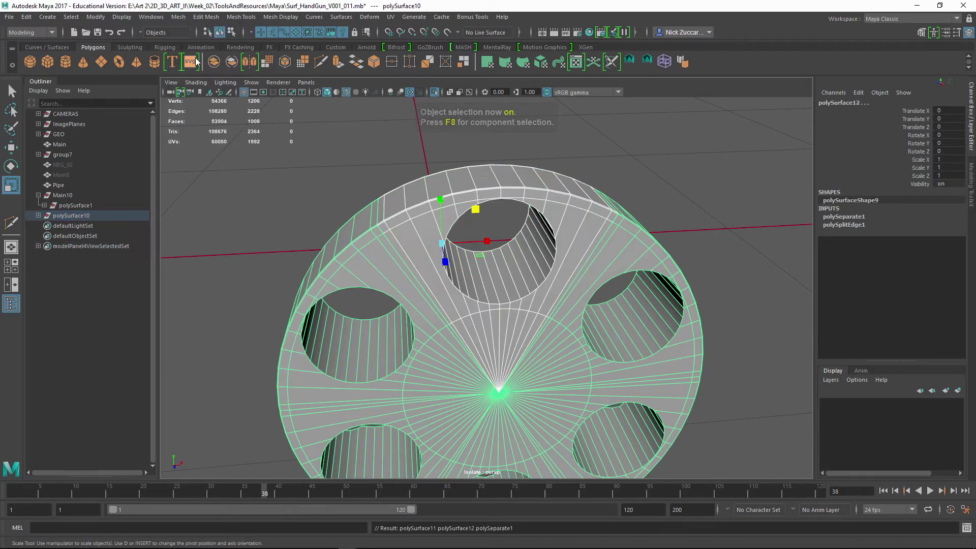
click(468, 253)
click(397, 318)
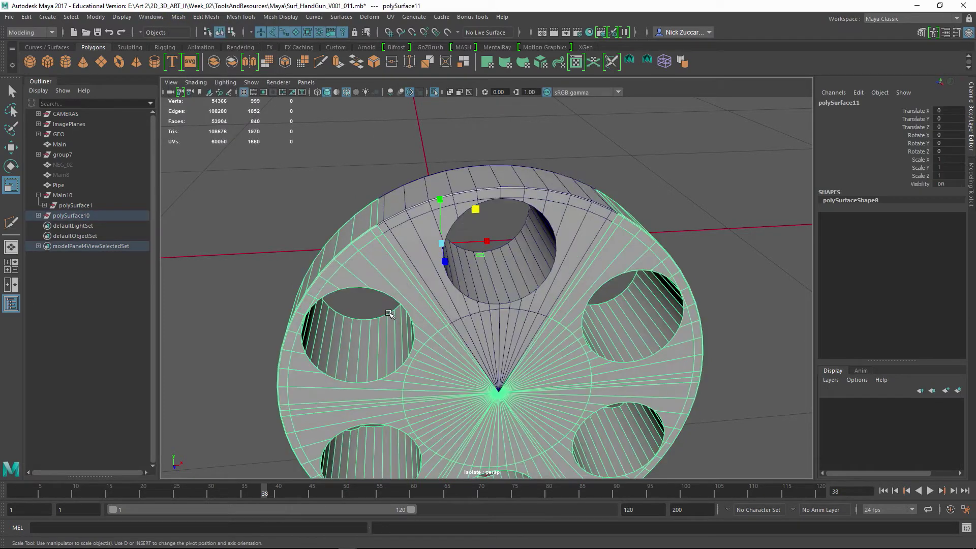
key(Delete)
- Move the remaining wedge's pivot to the vertex at its pointed tip
alt+drag(661, 324, 450, 248)
click(542, 271)
scroll(560, 298, up, 4)
scroll(493, 257, down, 3)
key(d)
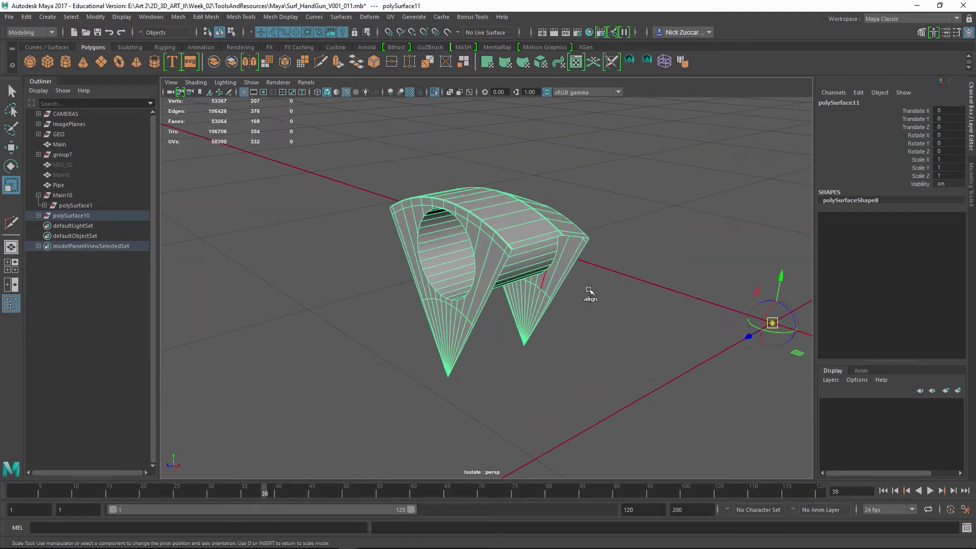
drag(772, 324, 549, 341)
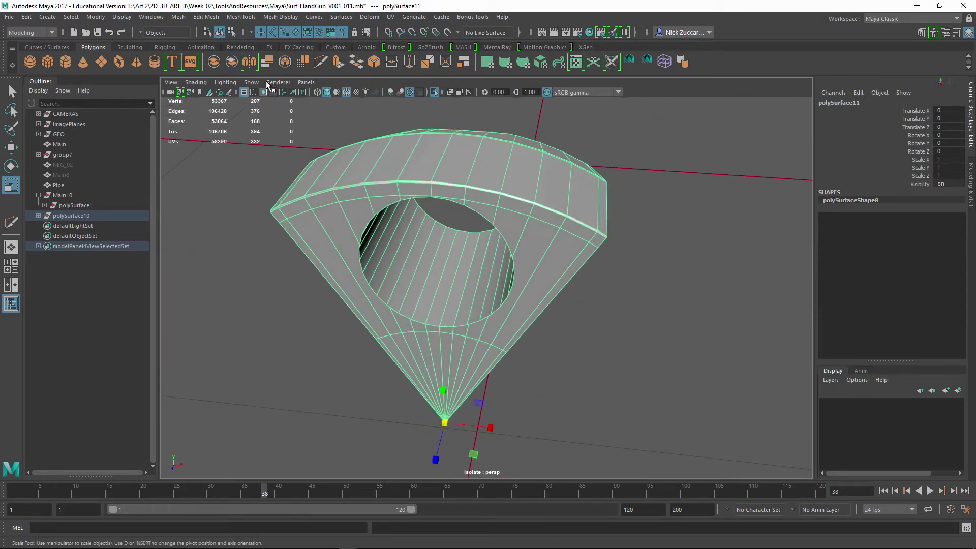
- Mirror the wedge across its object X axis in the negative direction, cutting geometry and merging border vertices with a 0.001 threshold
click(179, 17)
click(271, 154)
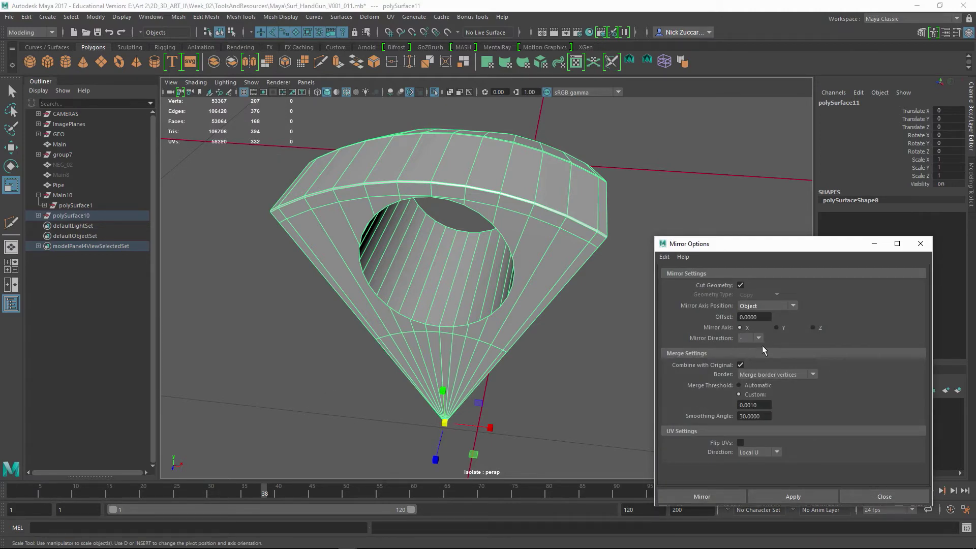
click(779, 494)
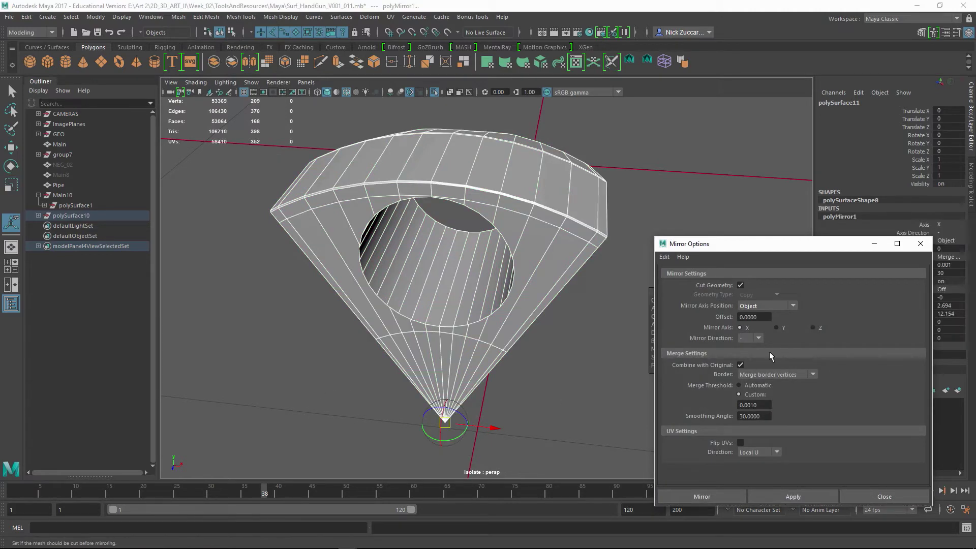
click(920, 244)
click(539, 355)
- Delete the mirrored wedge's construction history
alt+drag(466, 352, 412, 314)
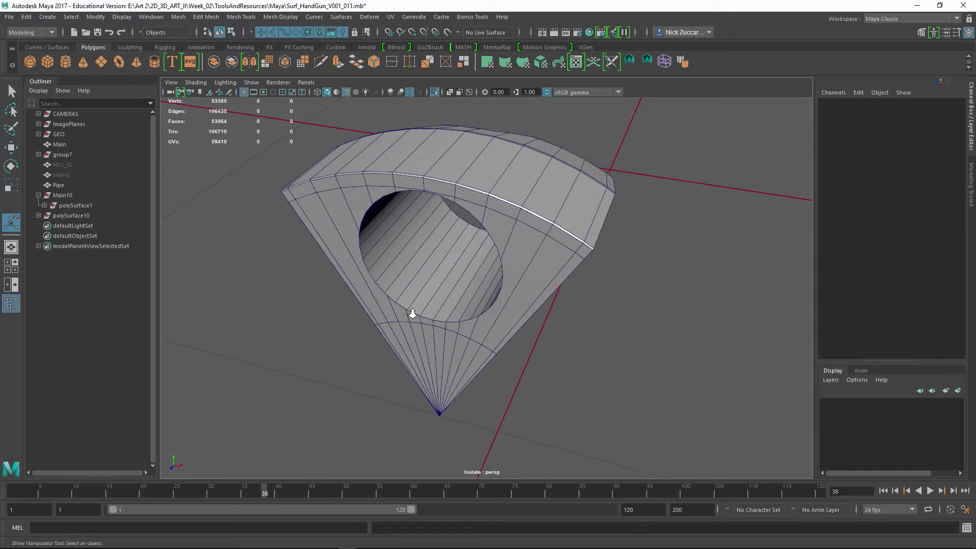
alt+right_drag(412, 314, 457, 353)
click(457, 355)
key(alt+shift+d)
click(573, 388)
alt+drag(557, 390, 575, 378)
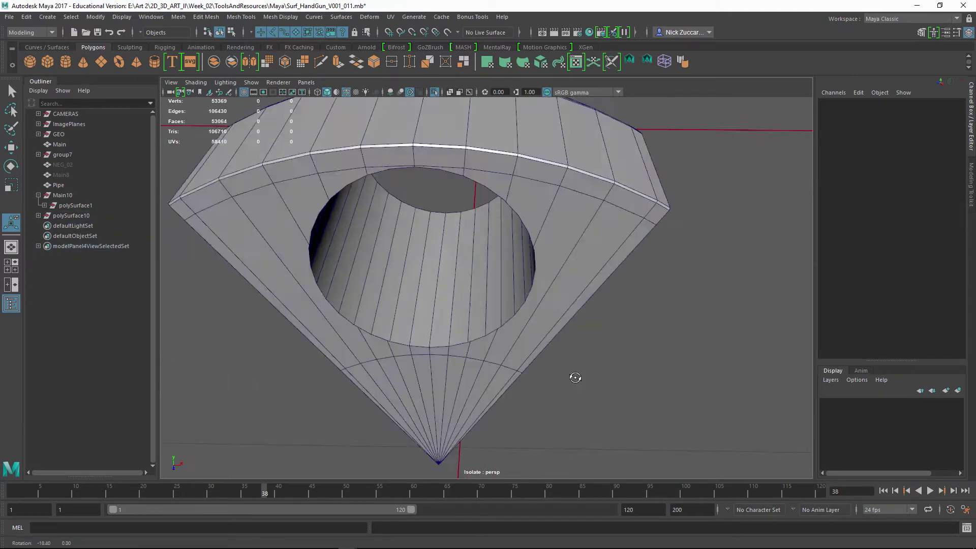
alt+drag(574, 377, 585, 367)
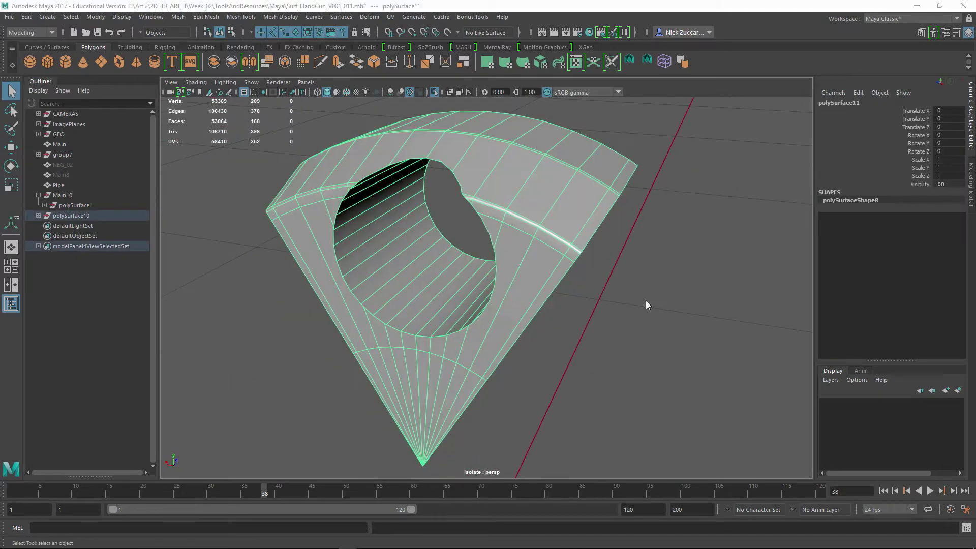
- Examine the spacing of the support edges beside the side borders and rim bevels on both sides of the wedge
alt+drag(646, 301, 621, 261)
alt+right_drag(621, 261, 669, 279)
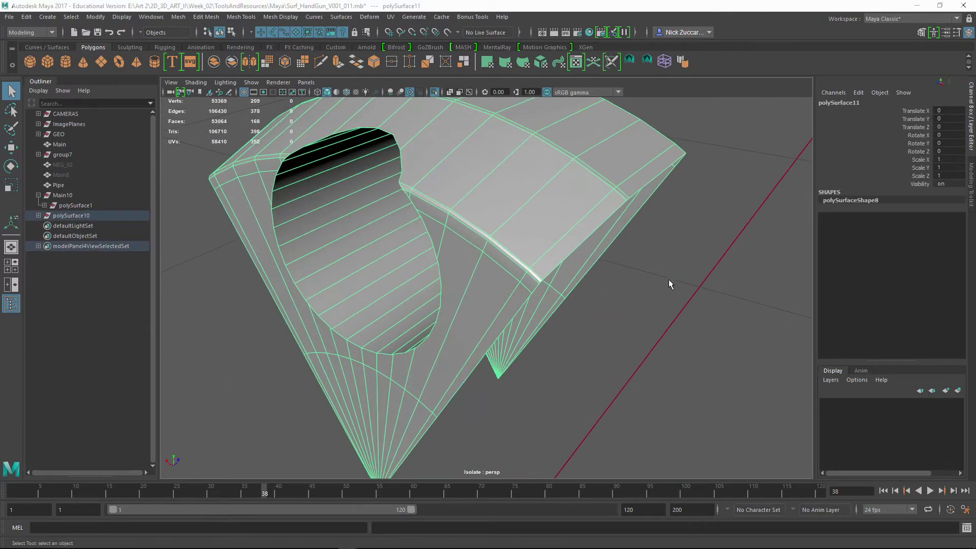
alt+middle_drag(669, 280, 647, 299)
alt+drag(647, 299, 590, 264)
alt+right_drag(591, 264, 622, 301)
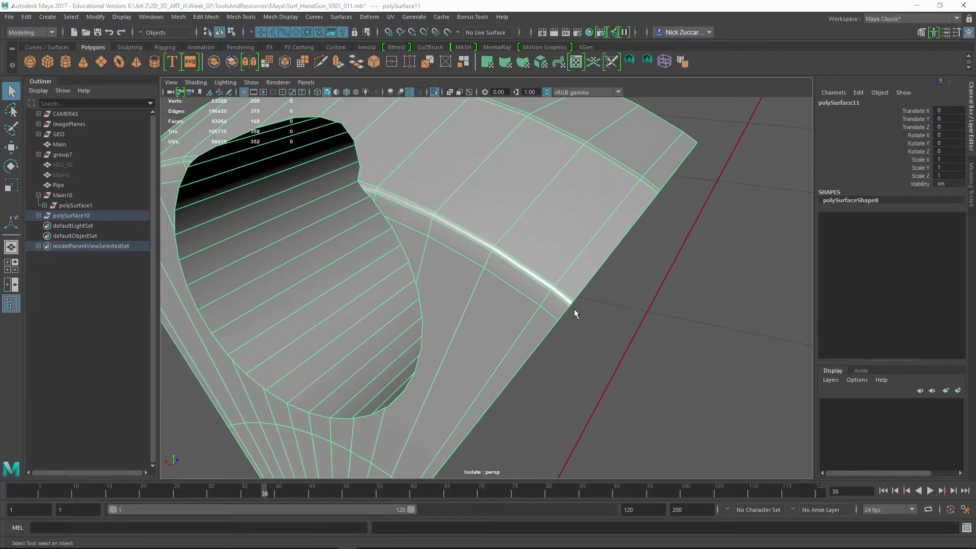
key(F10)
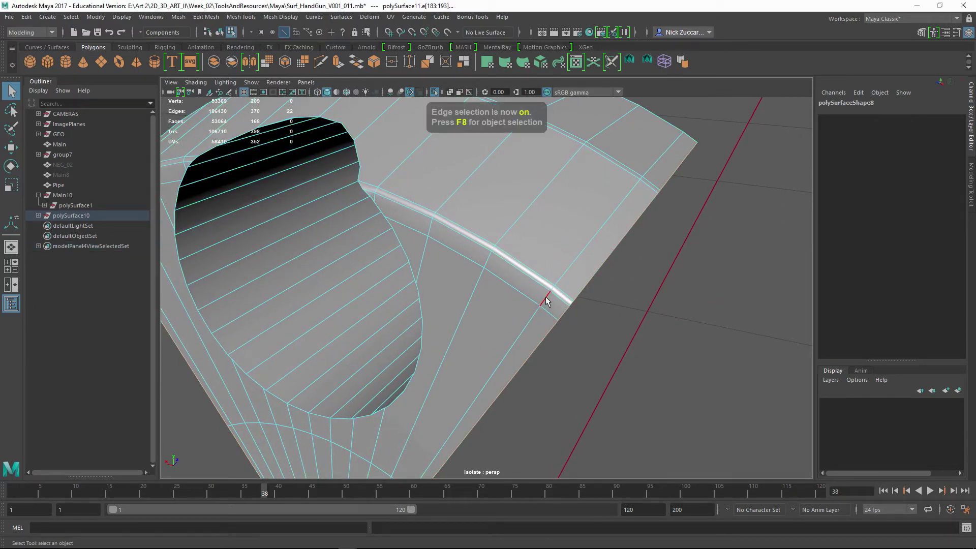
click(556, 278)
alt+right_drag(590, 252, 501, 234)
alt+drag(501, 234, 377, 236)
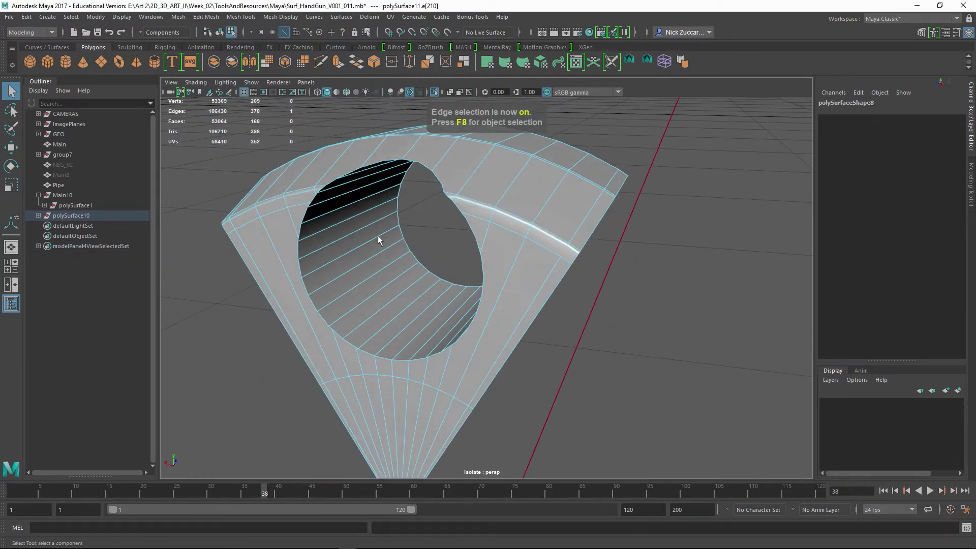
alt+drag(616, 233, 386, 188)
alt+middle_drag(386, 188, 423, 213)
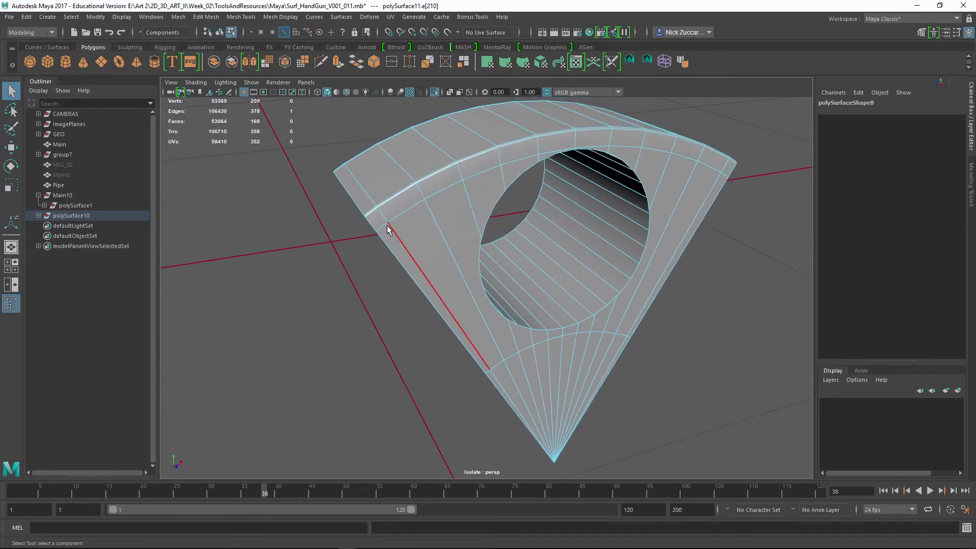
- Slide the edge loop beside one side border of the wedge farther away from that border
double_click(387, 221)
alt+drag(377, 244, 634, 198)
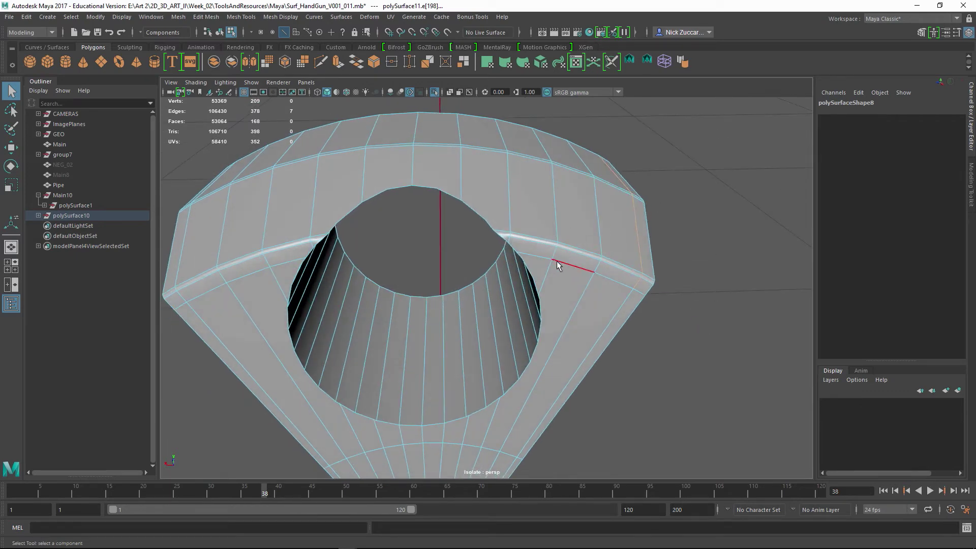
alt+drag(557, 260, 608, 221)
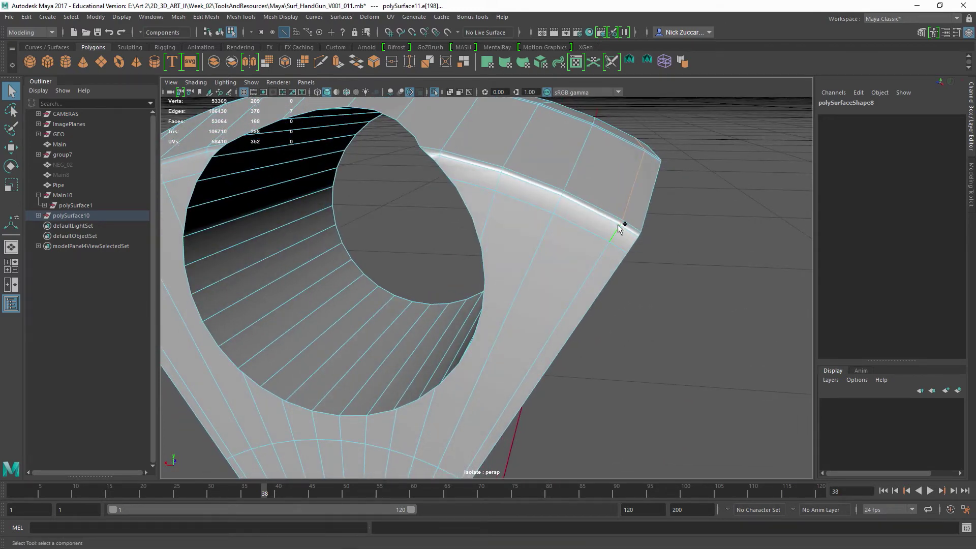
shift+right_click(618, 224)
click(617, 285)
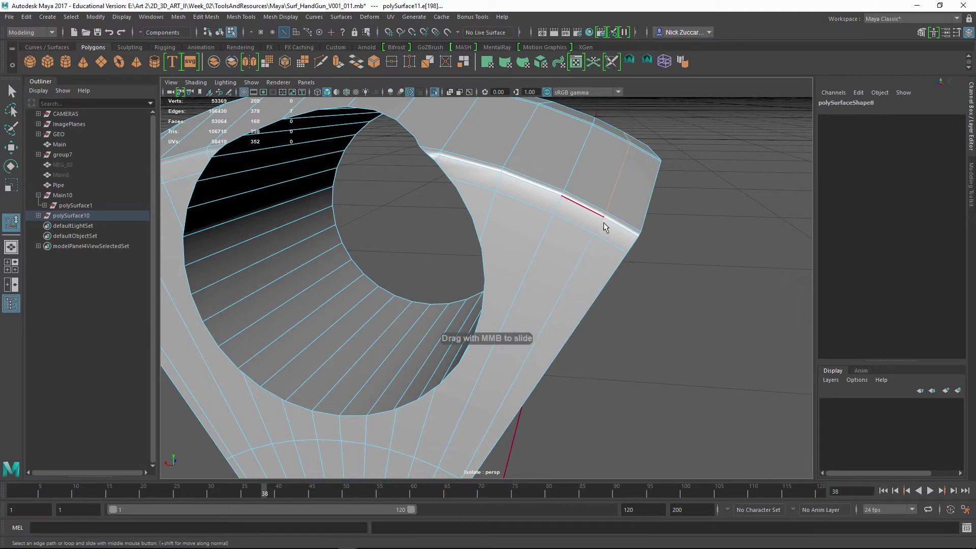
alt+drag(615, 227, 589, 231)
key(F8)
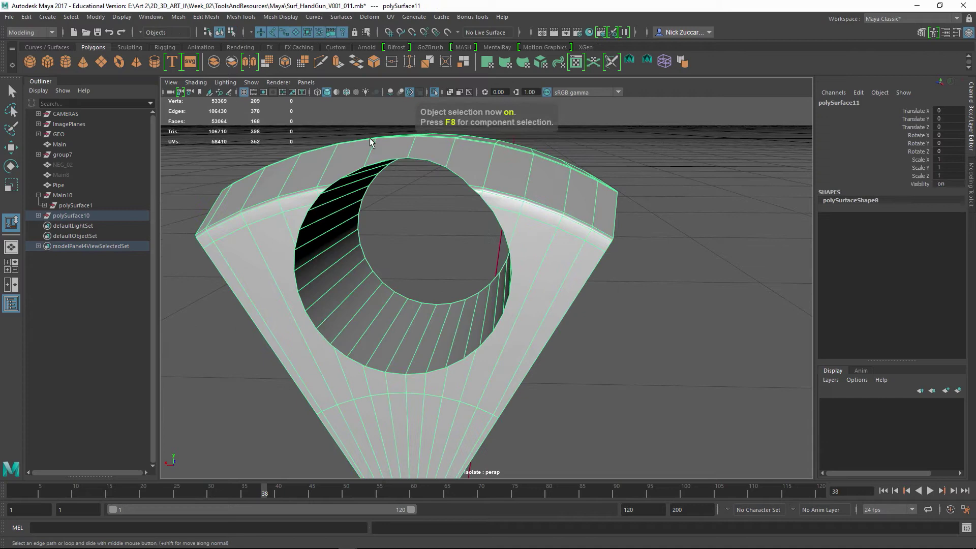
- Mirror the wedge again across its object X axis with the direction set to positive, and delete its construction history
click(252, 63)
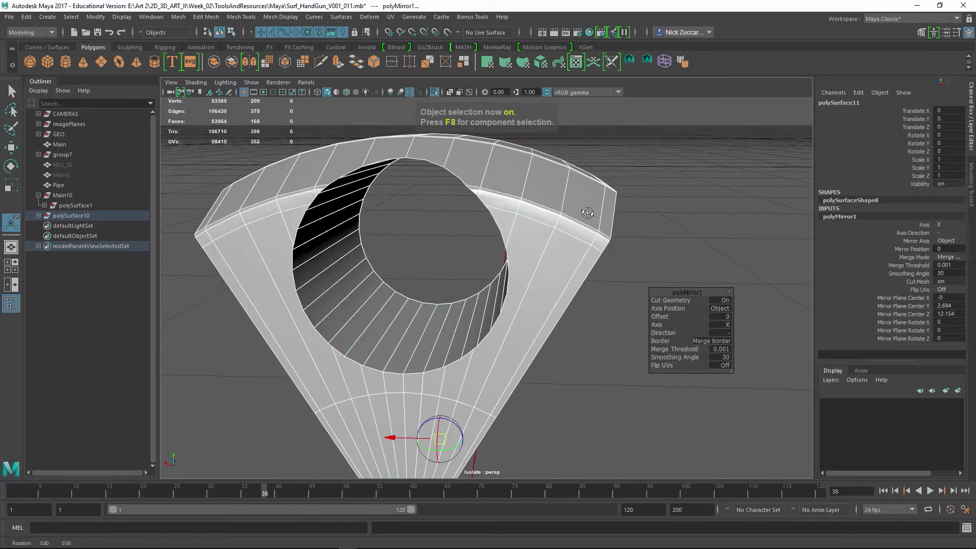
alt+drag(649, 230, 675, 228)
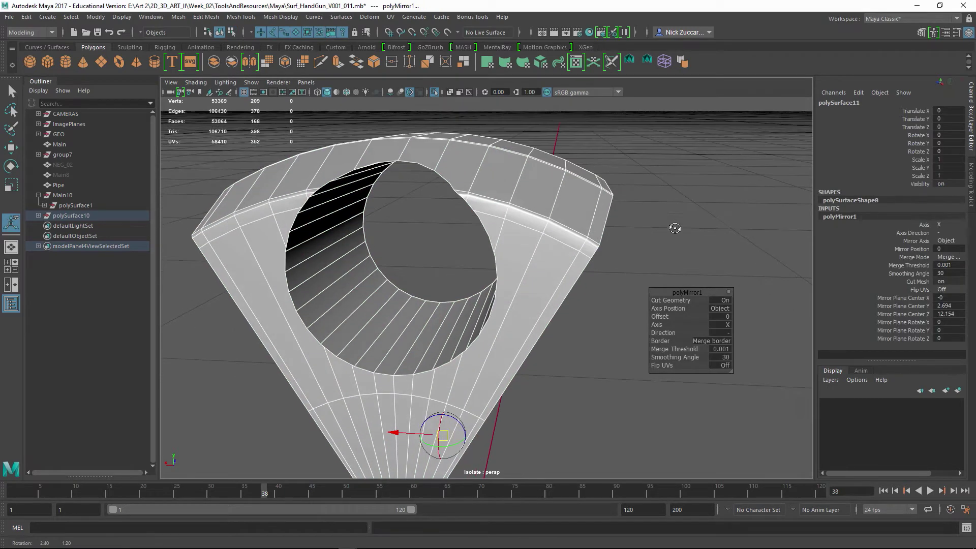
click(726, 332)
click(739, 340)
alt+drag(659, 221, 668, 216)
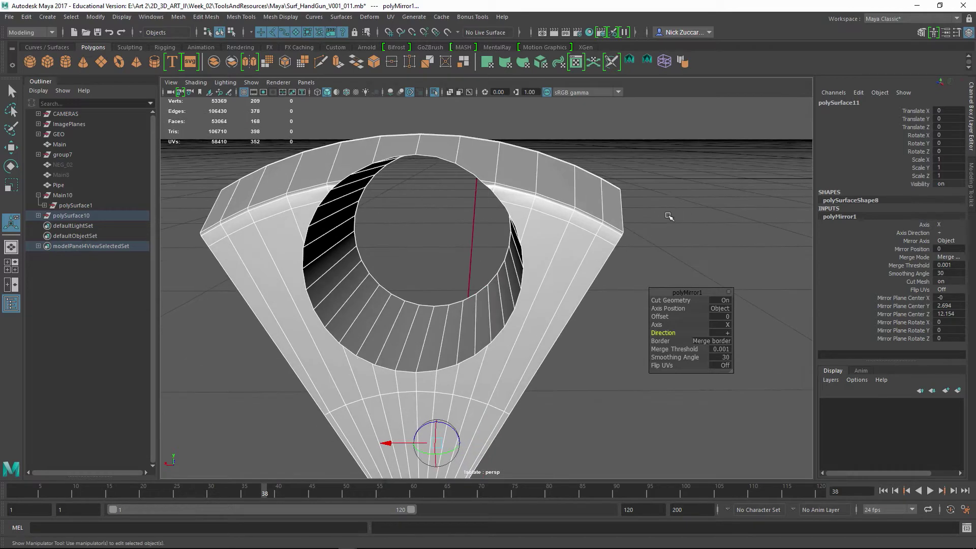
click(669, 217)
click(589, 202)
key(alt+shift+d)
click(678, 208)
- Examine the wedge's side loops, rim bevels and the area where the bevel meets the chamber hole
alt+drag(713, 275, 668, 264)
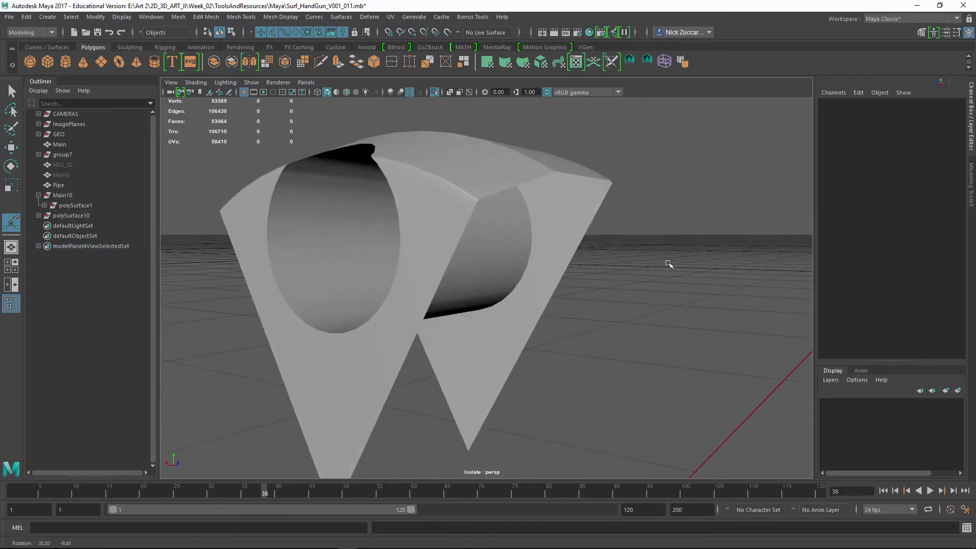
click(443, 208)
alt+drag(462, 209, 454, 234)
alt+middle_drag(454, 234, 453, 207)
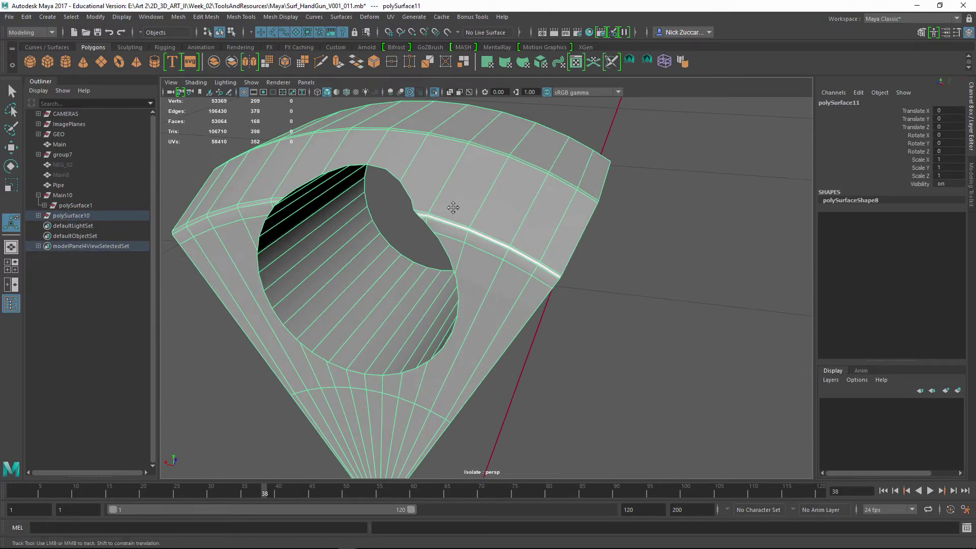
alt+drag(453, 207, 558, 254)
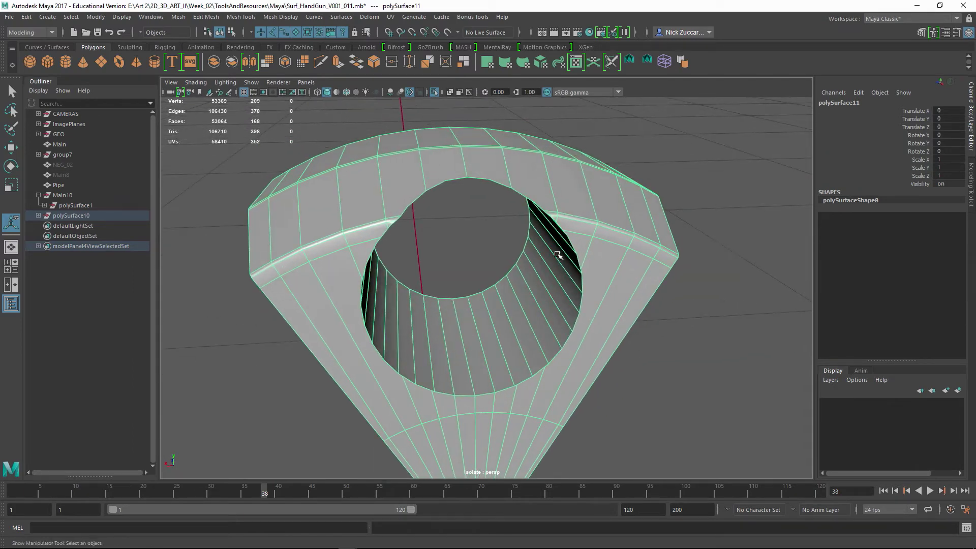
alt+drag(446, 246, 708, 366)
mouse_move(513, 306)
alt+mouse_down()
mouse_move(512, 322)
mouse_move(504, 320)
alt+mouse_up()
scroll(462, 290, up, 4)
alt+middle_drag(463, 291, 524, 273)
alt+drag(524, 274, 470, 291)
alt+drag(436, 326, 450, 306)
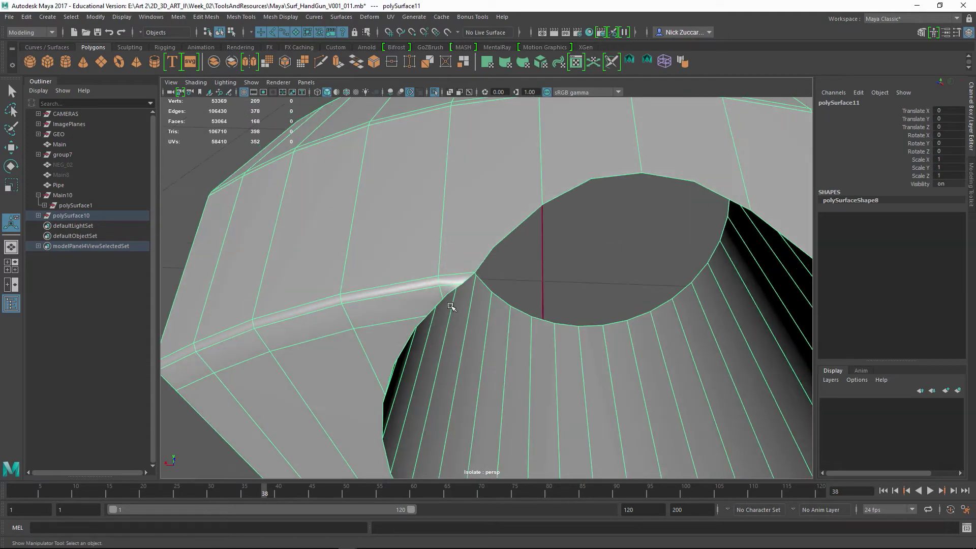
- Cut a row of support edges along the chamber hole's upper rim, starting at the rim bevel, with the Multi-Cut tool
shift+right_click(445, 272)
click(399, 269)
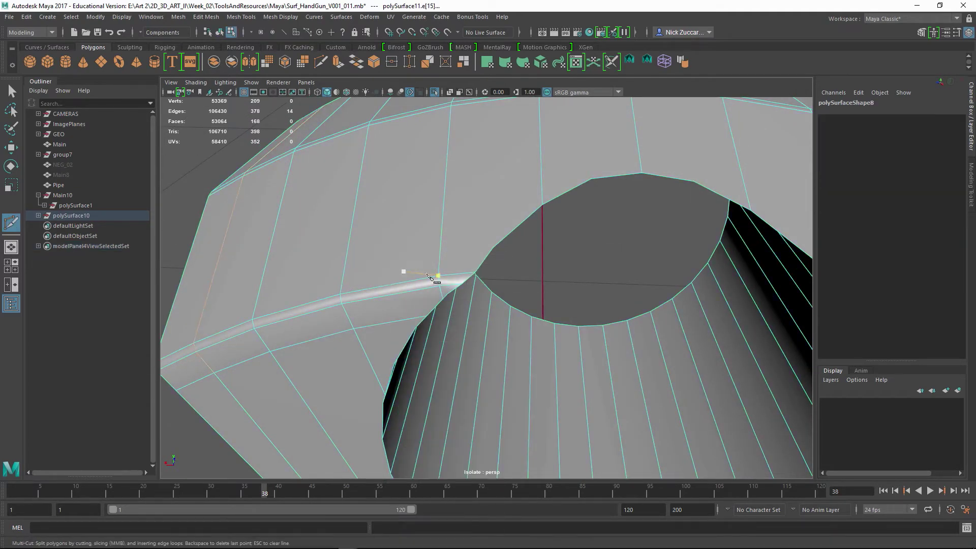
alt+drag(403, 277, 429, 312)
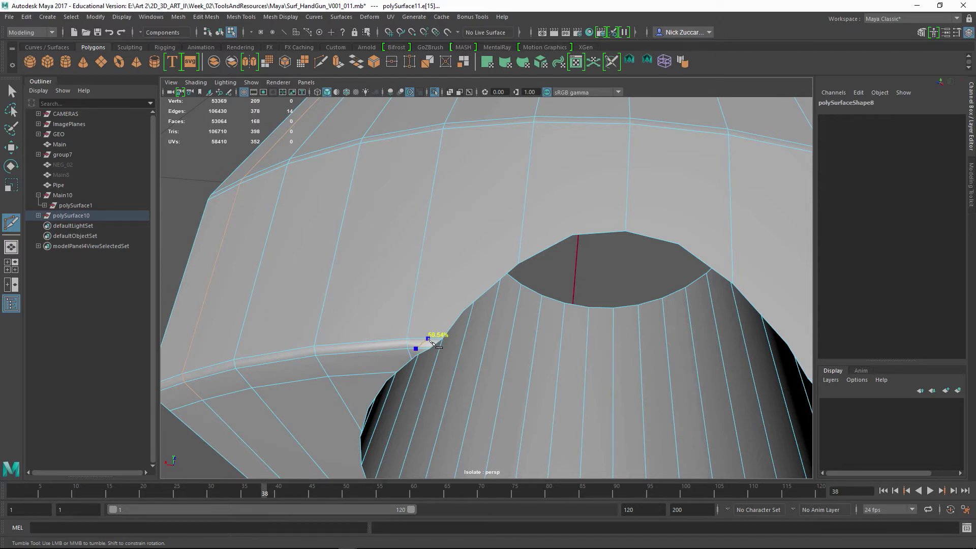
click(455, 305)
alt+drag(460, 305, 528, 192)
click(530, 190)
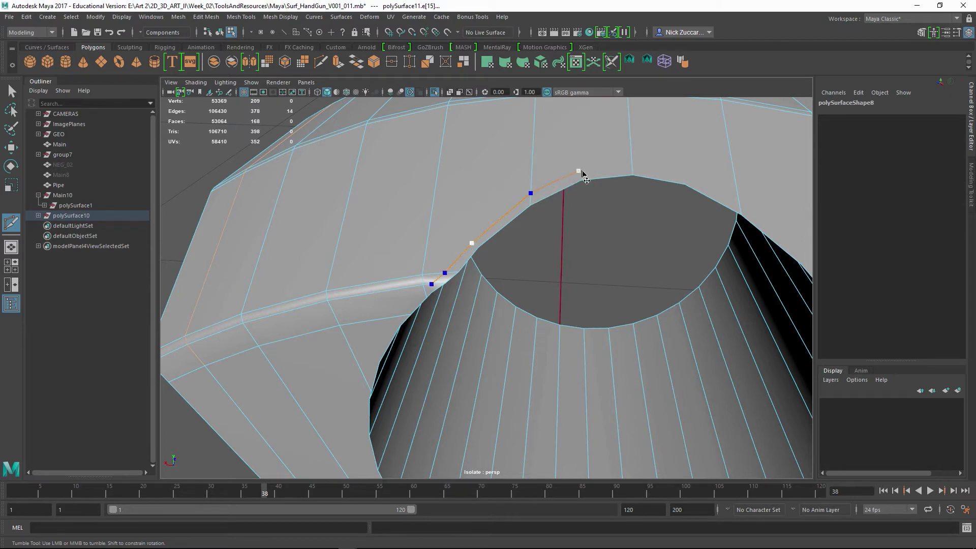
click(633, 167)
alt+drag(634, 169, 712, 199)
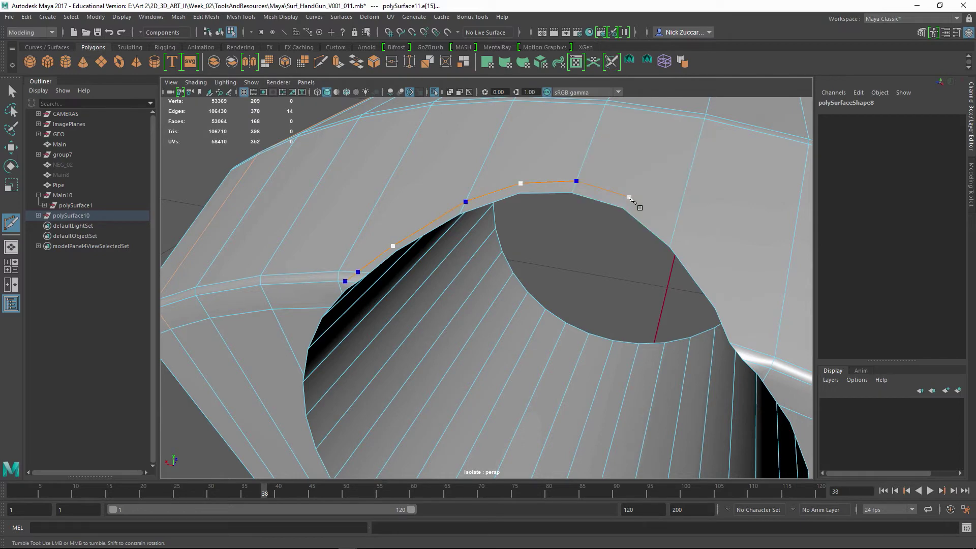
key(Return)
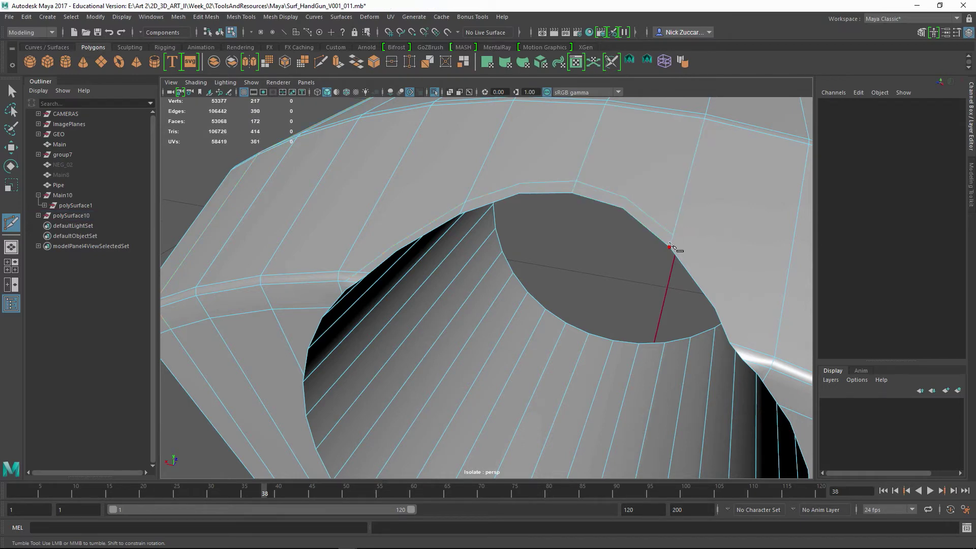
- Connect the new support row's corner points to the chamber hole's rim vertices with short edges
alt+drag(478, 229, 542, 251)
click(521, 245)
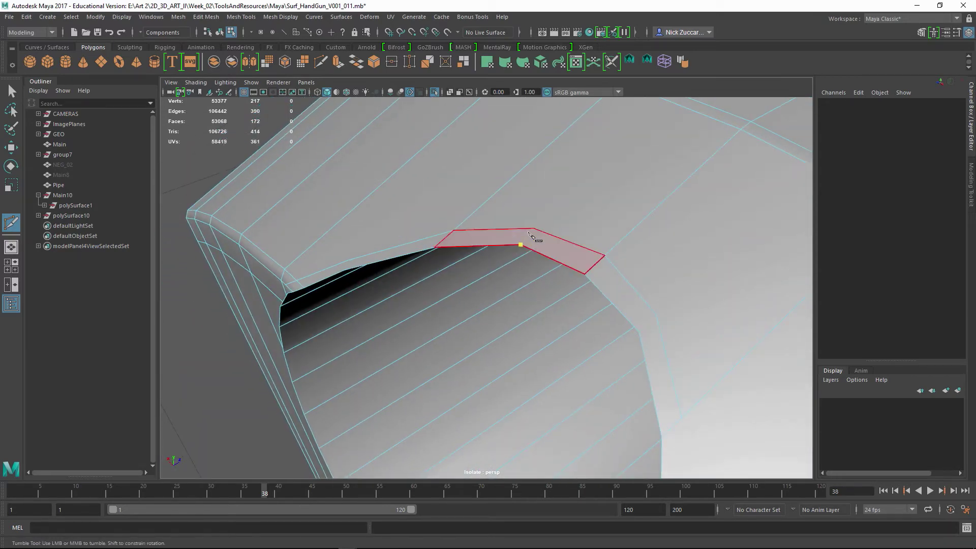
click(533, 230)
right_click(525, 240)
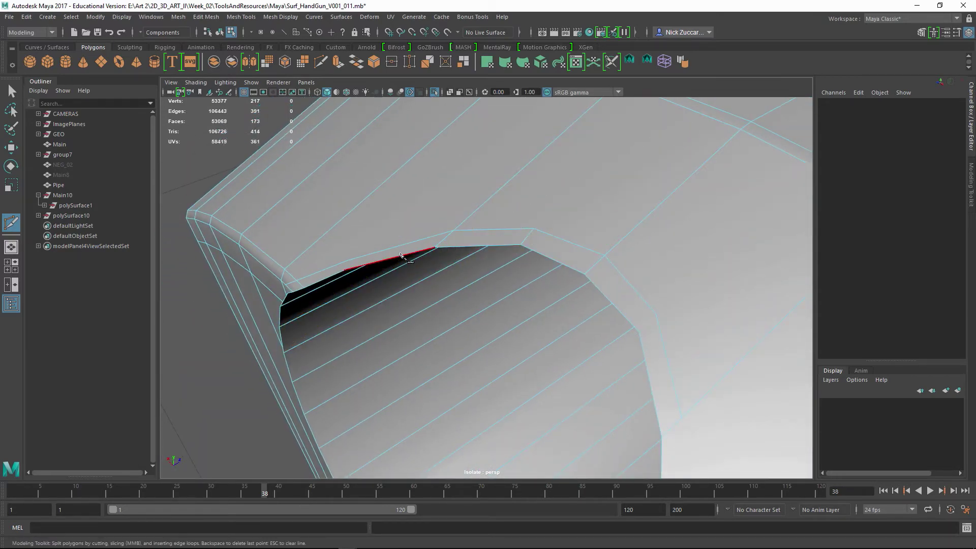
click(350, 270)
right_click(338, 265)
alt+right_drag(583, 253, 493, 222)
alt+drag(482, 227, 548, 256)
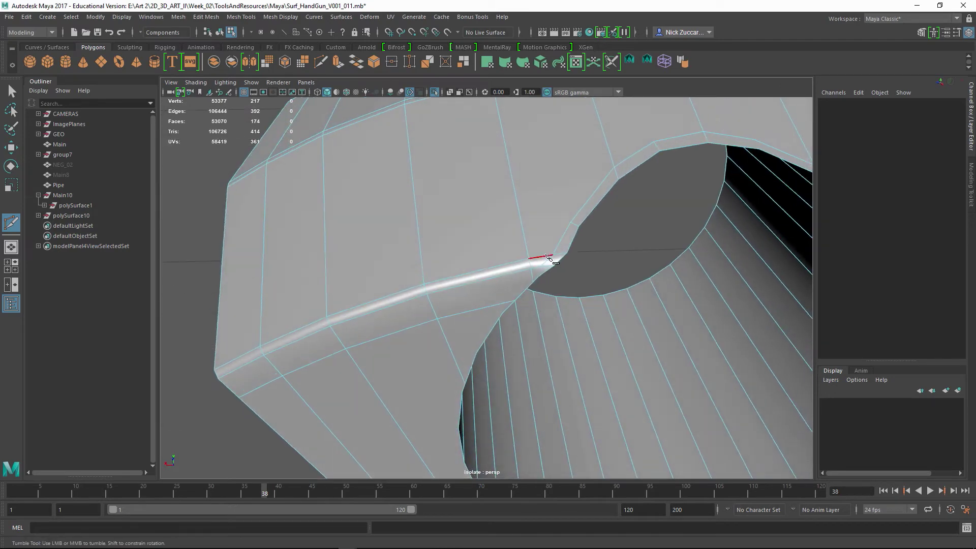
- Extend the support cut across the rim bevel and down the face beside the chamber hole, connecting it to the hole's rim
alt+middle_drag(548, 259, 556, 268)
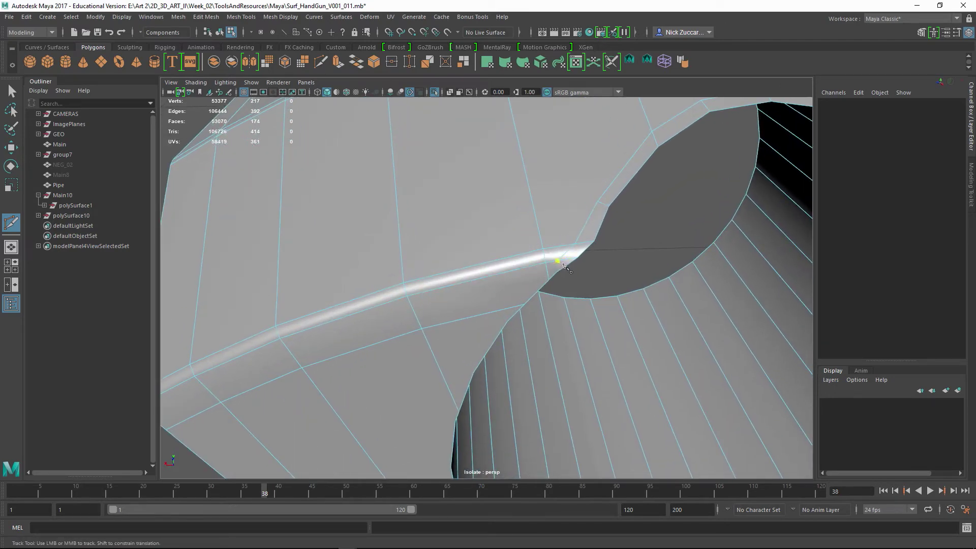
click(547, 270)
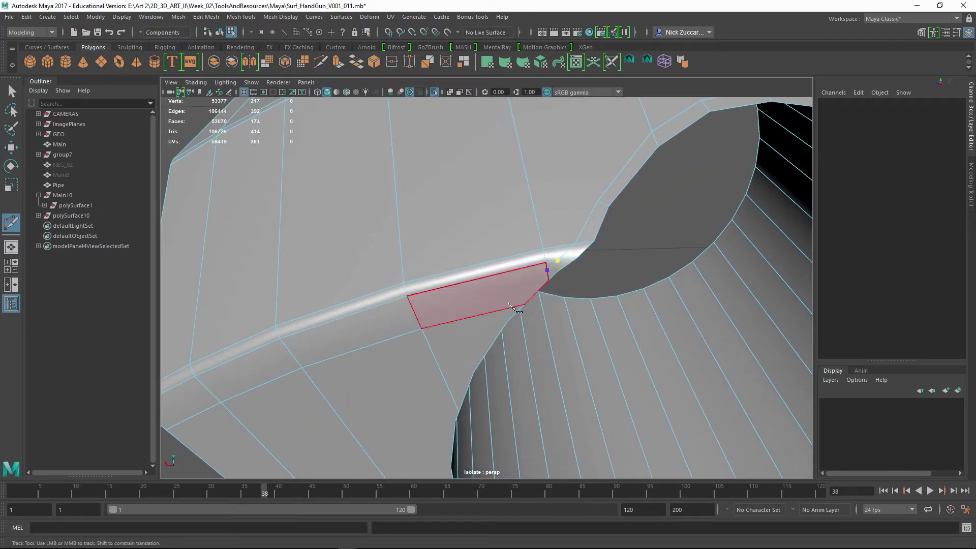
alt+drag(512, 315, 488, 298)
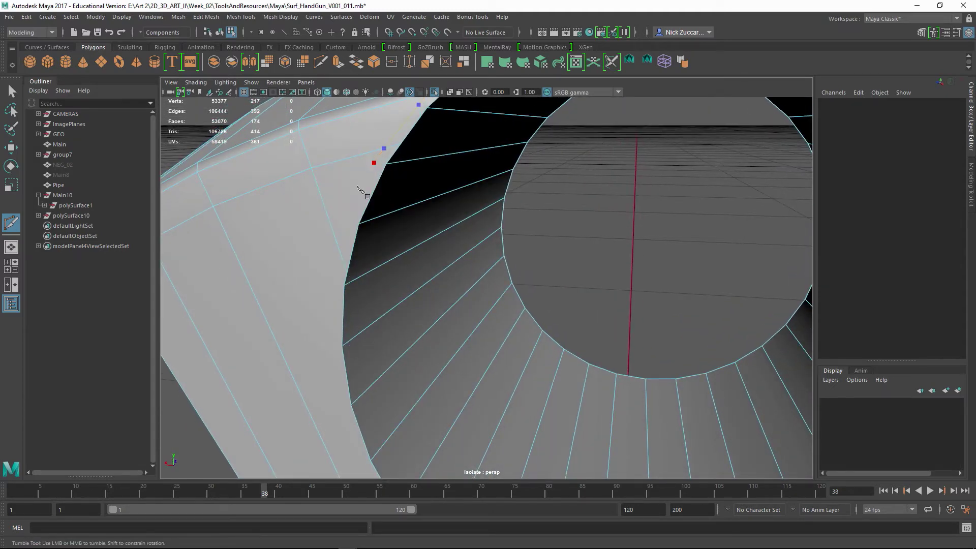
click(349, 222)
key(Return)
click(375, 163)
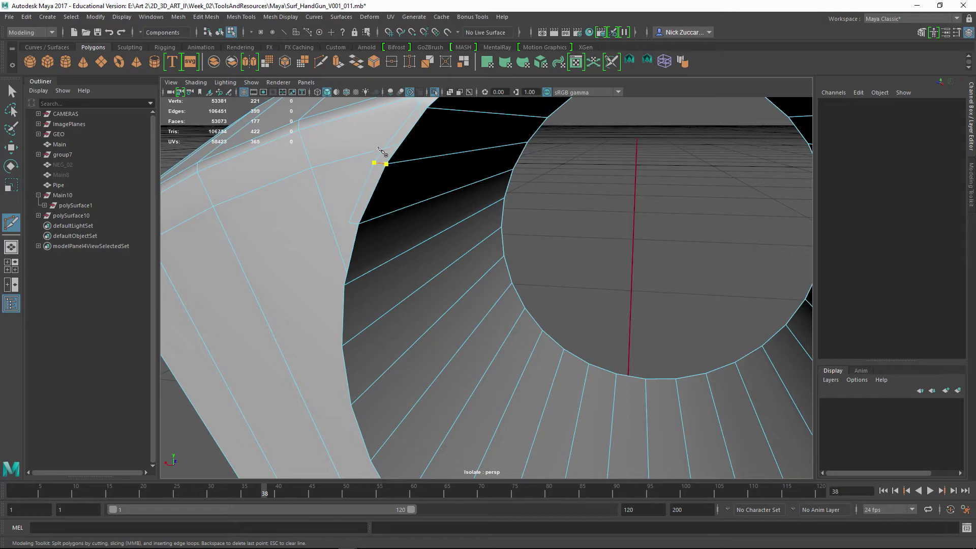
key(Return)
alt+drag(550, 224, 567, 226)
alt+right_drag(567, 226, 503, 239)
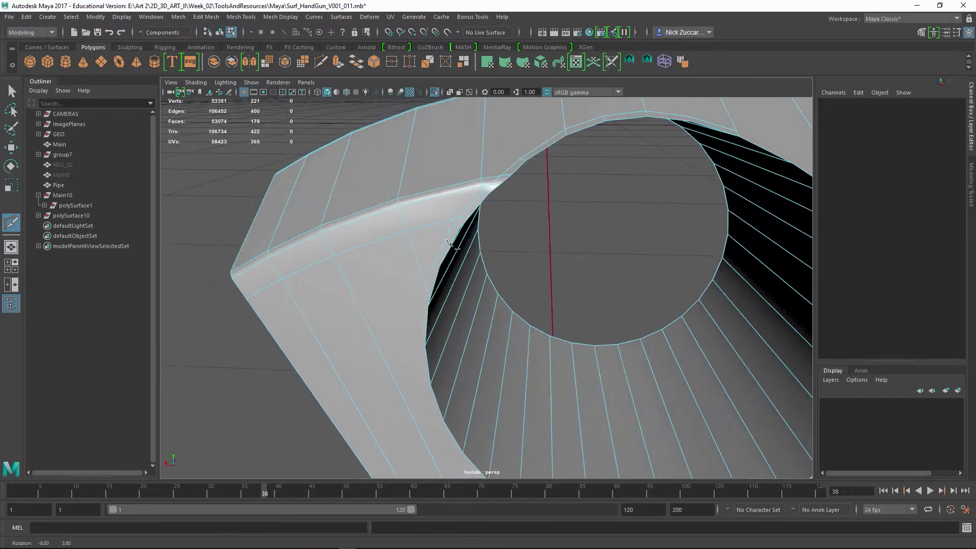
- Merge the two neighbouring support-cut vertices beside the chamber hole, just below the rim bevel
key(q)
alt+right_drag(411, 227, 469, 258)
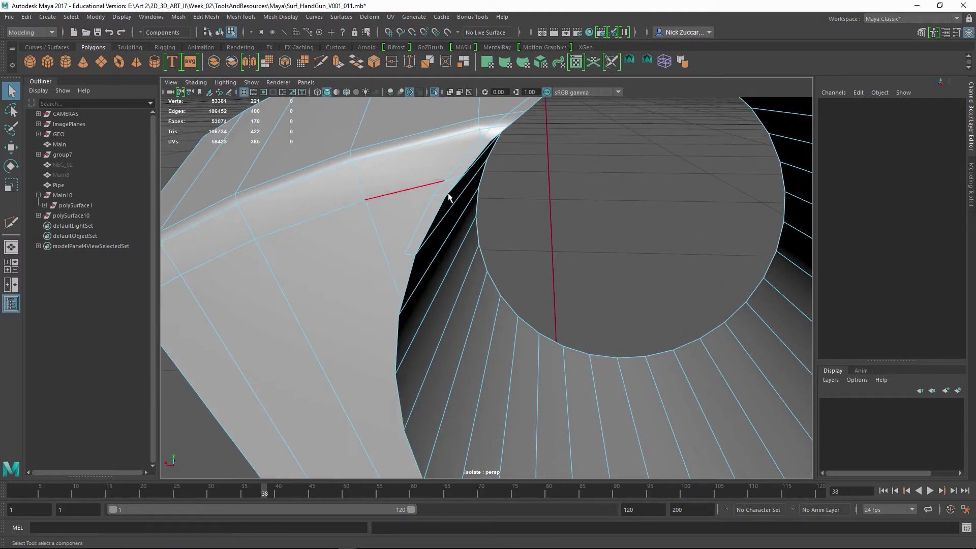
alt+drag(445, 196, 396, 223)
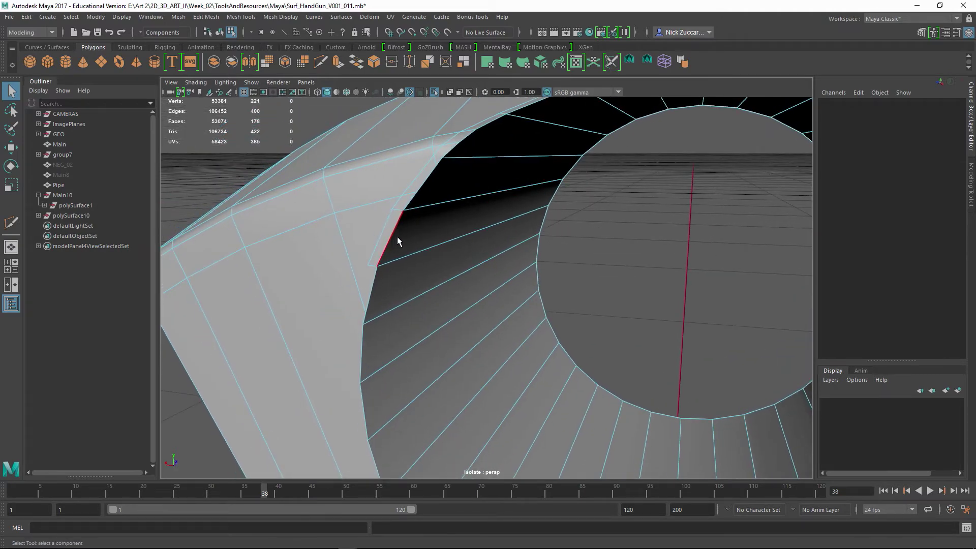
key(F9)
click(401, 195)
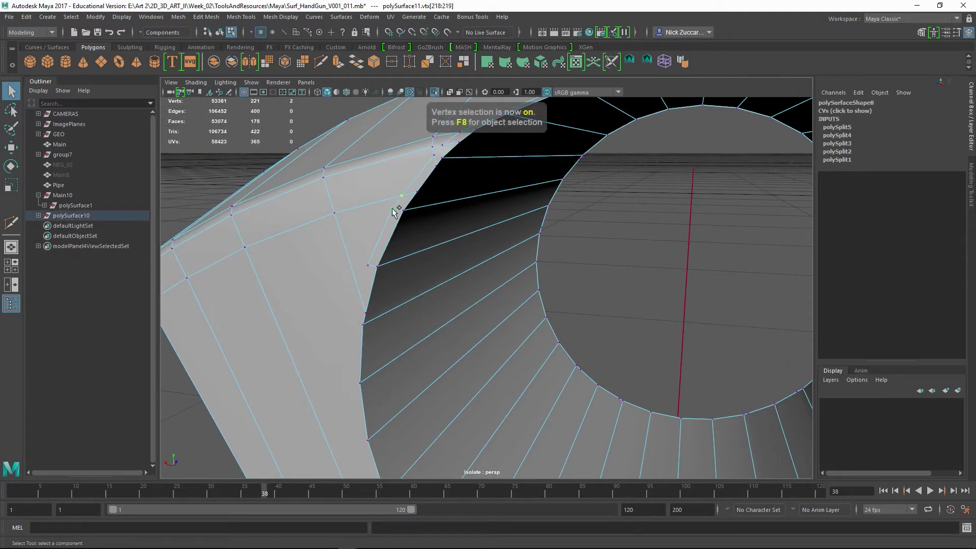
shift+right_drag(395, 209, 396, 148)
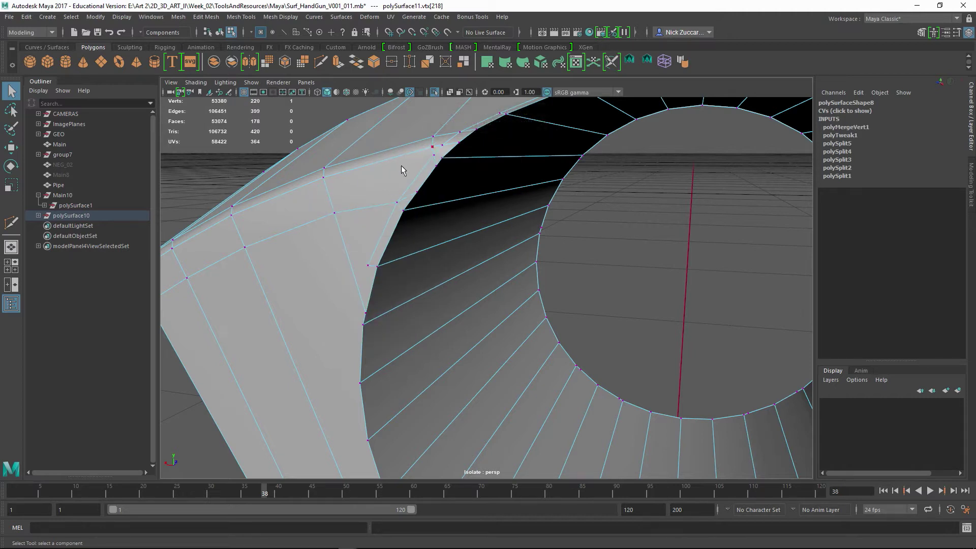
click(426, 217)
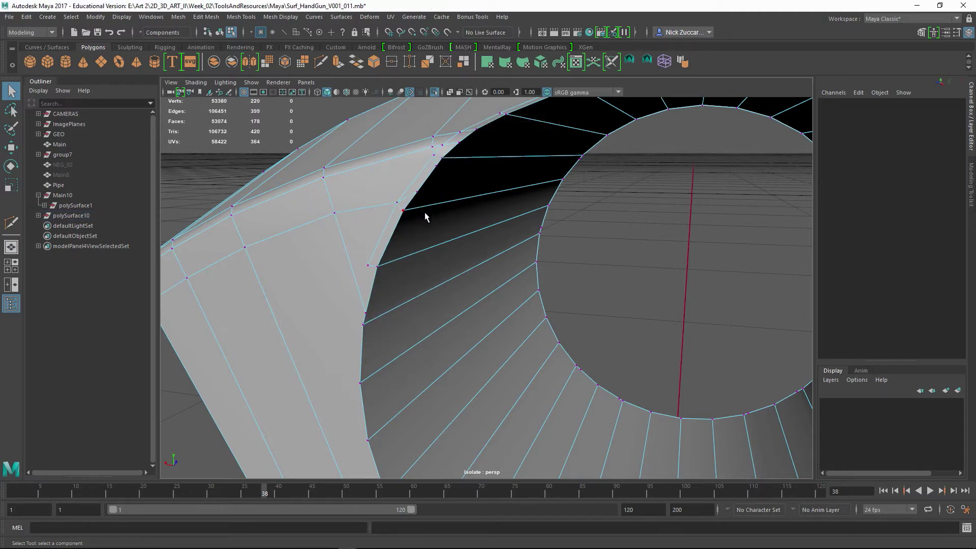
- Delete the short edge between the merged vertex and the chamber hole's rim, along with its leftover rim vertex
key(F10)
click(411, 203)
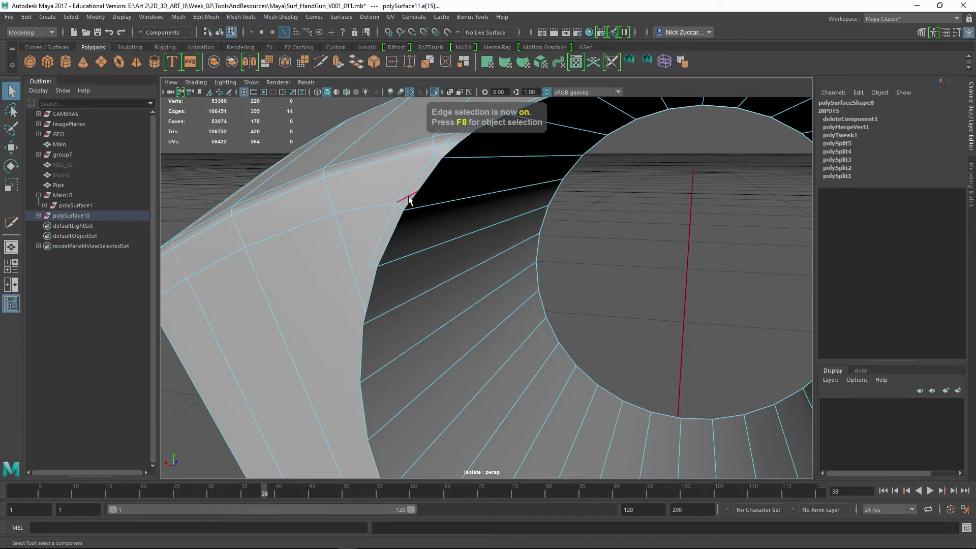
key(Delete)
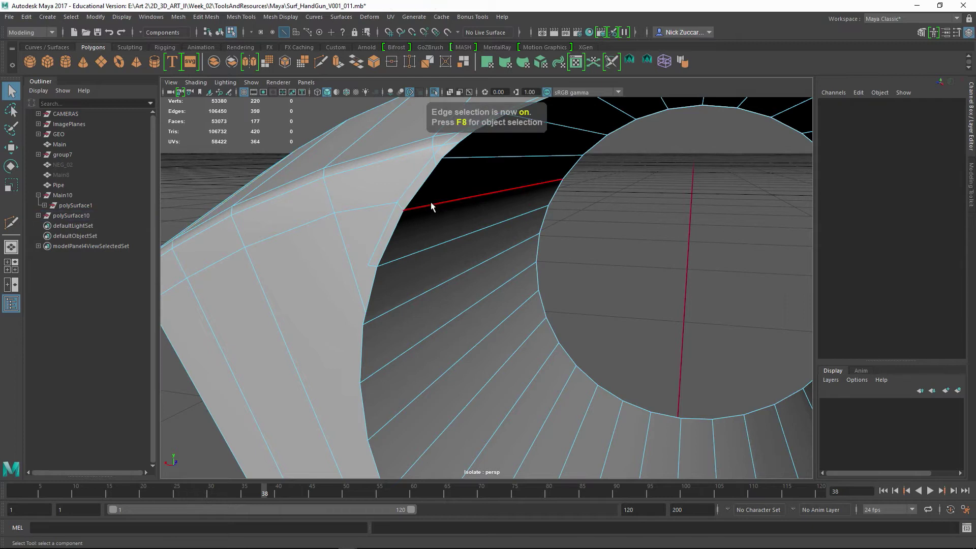
key(F9)
click(421, 193)
key(Delete)
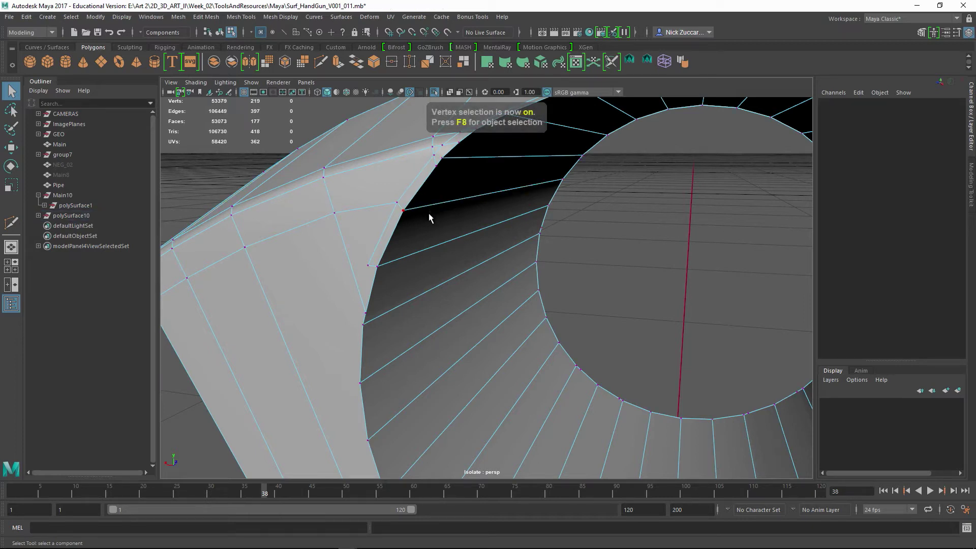
- Target-weld the extra rim vertex just below the bevel onto the neighbouring vertex of the chamber hole's rim
alt+drag(457, 162, 419, 209)
click(412, 199)
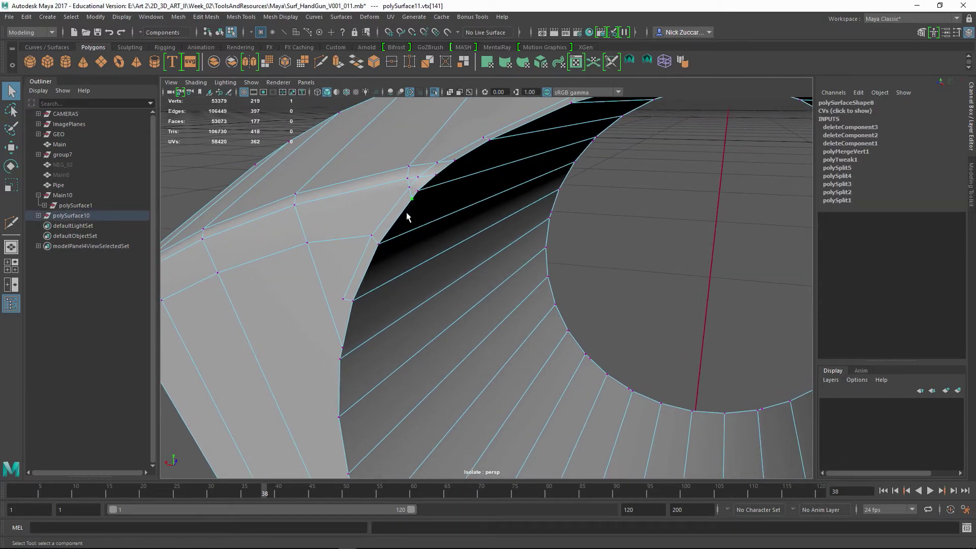
shift+right_drag(418, 174, 417, 202)
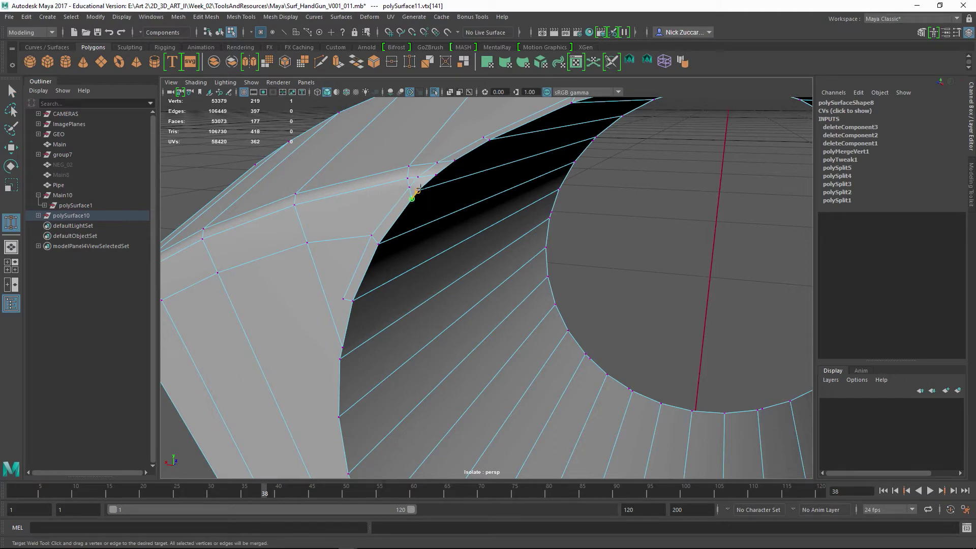
drag(419, 188, 420, 188)
alt+right_drag(421, 188, 435, 204)
mouse_move(435, 205)
alt+mouse_down()
mouse_move(460, 231)
mouse_move(445, 210)
alt+mouse_up()
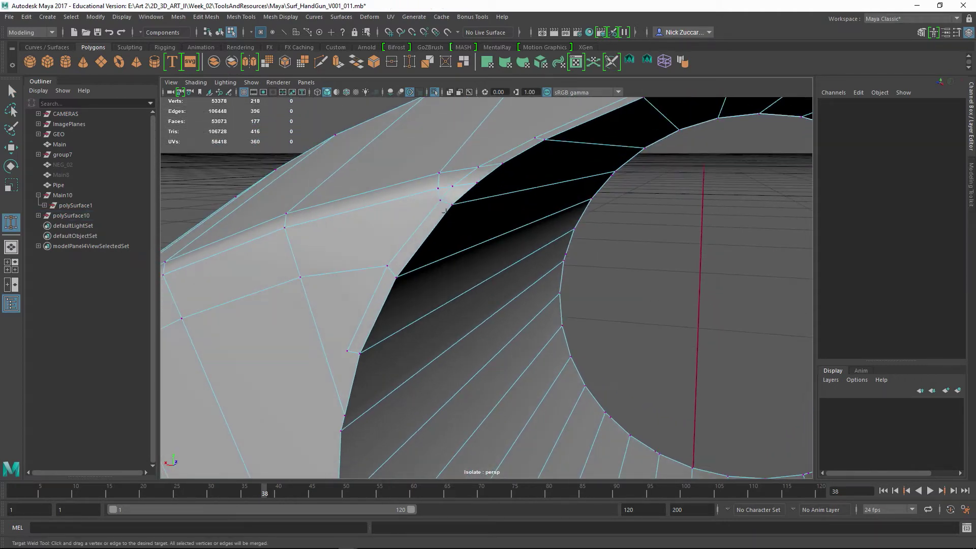
- Weld the remaining extra vertices where the rim bevel meets the chamber hole, and delete the wedge's construction history
alt+right_drag(445, 211, 451, 214)
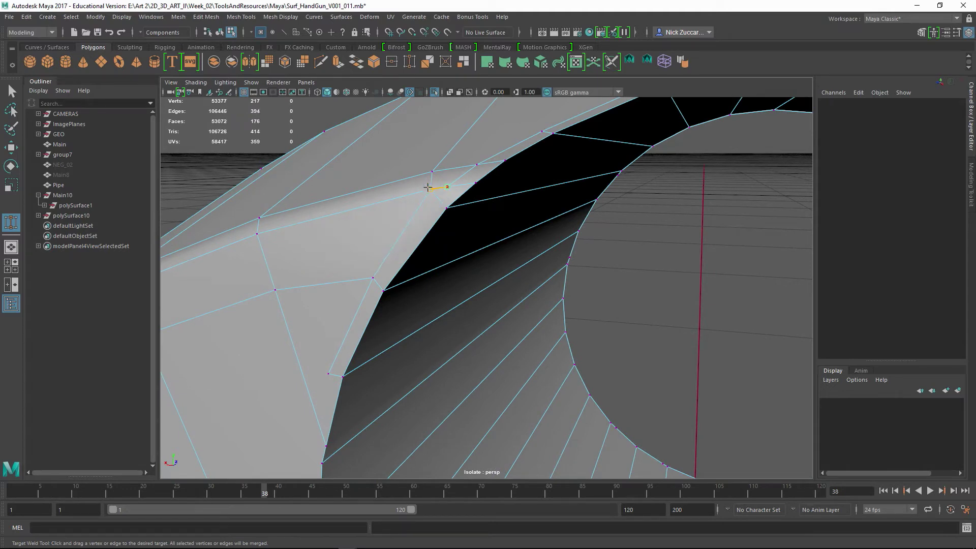
alt+right_drag(489, 194, 463, 196)
alt+drag(462, 196, 474, 181)
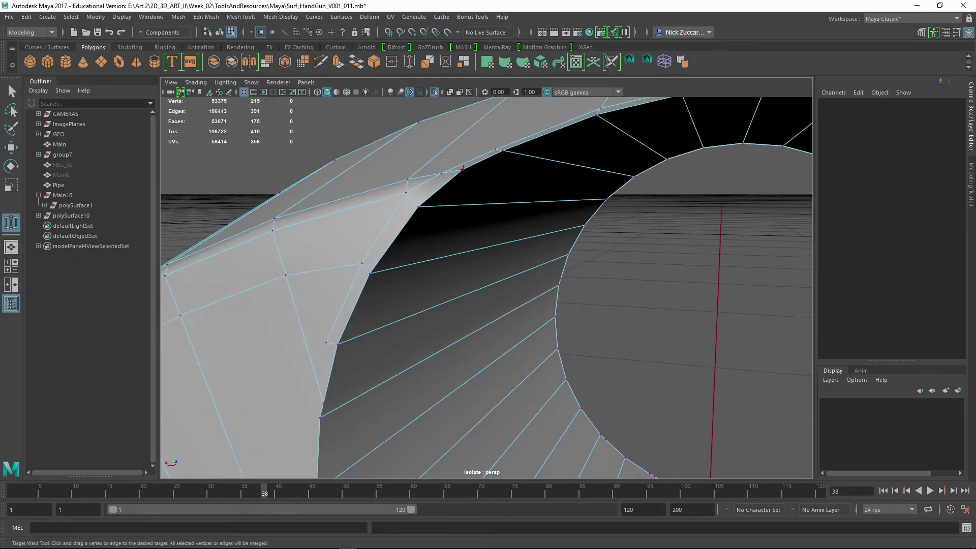
drag(424, 201, 501, 222)
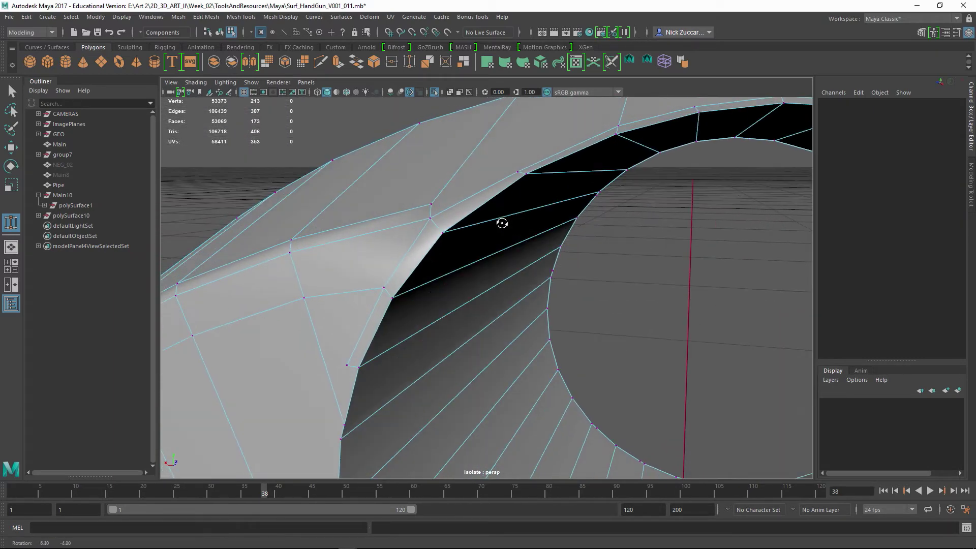
alt+right_drag(502, 222, 551, 246)
alt+drag(551, 246, 457, 270)
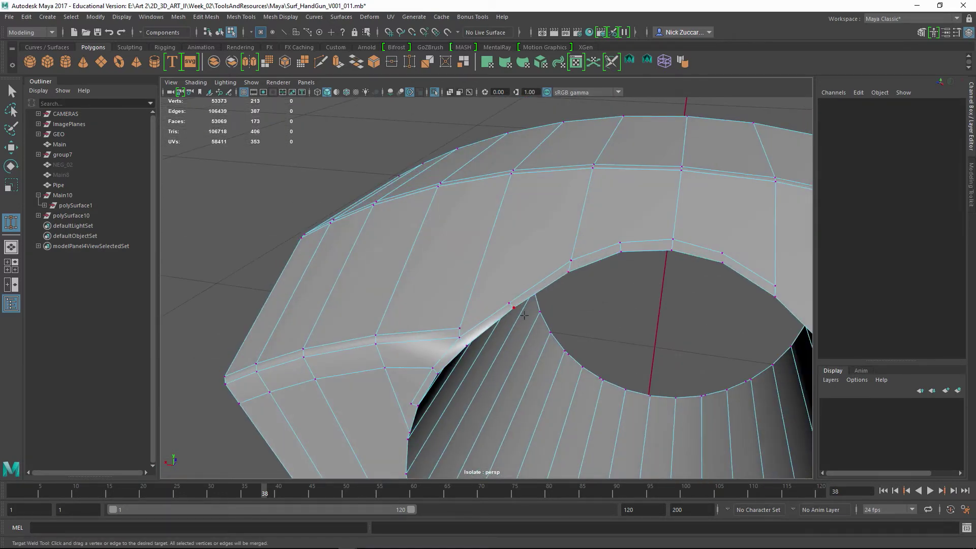
key(F8)
key(alt+shift+d)
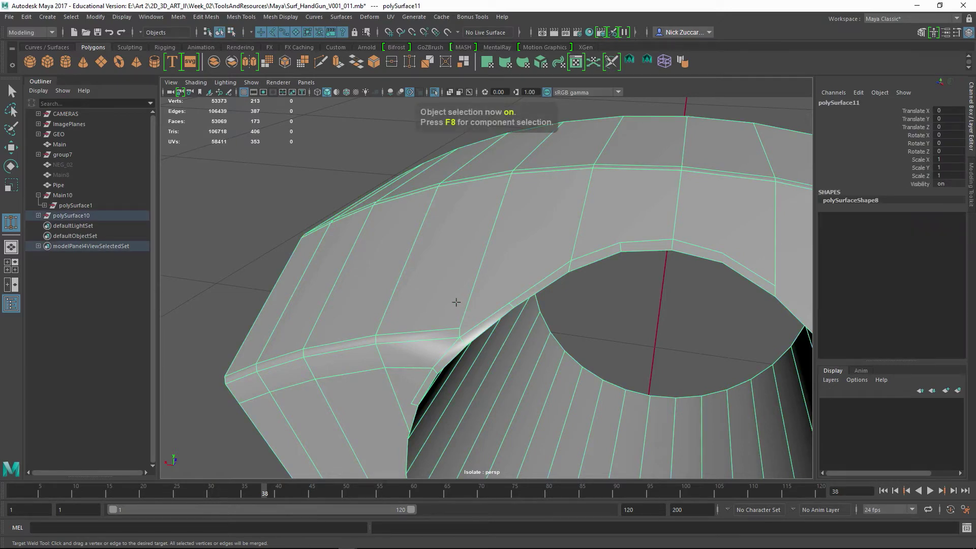
- Multi-Cut a second support row above the first along the chamber hole's upper rim and connect the two rows
shift+right_drag(428, 309, 351, 282)
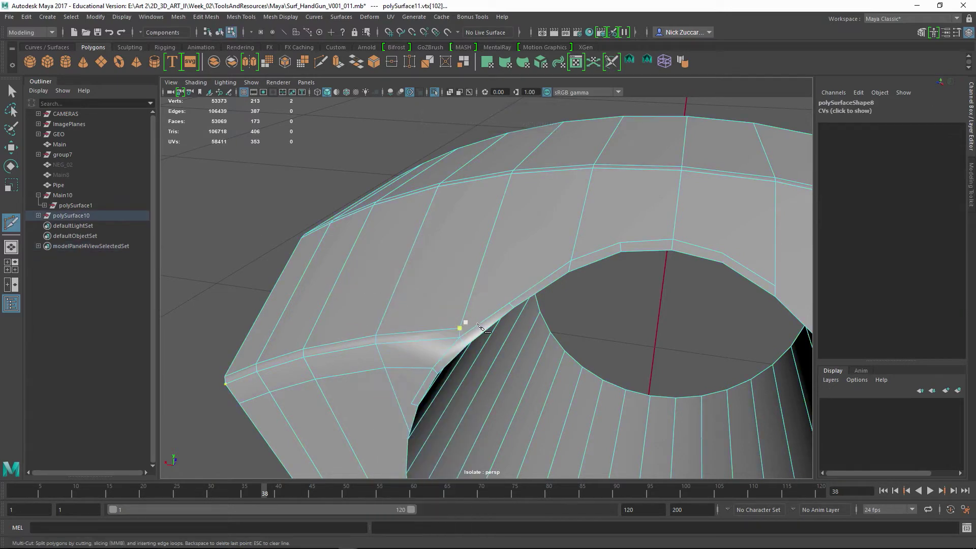
click(460, 328)
click(460, 328)
key(Return)
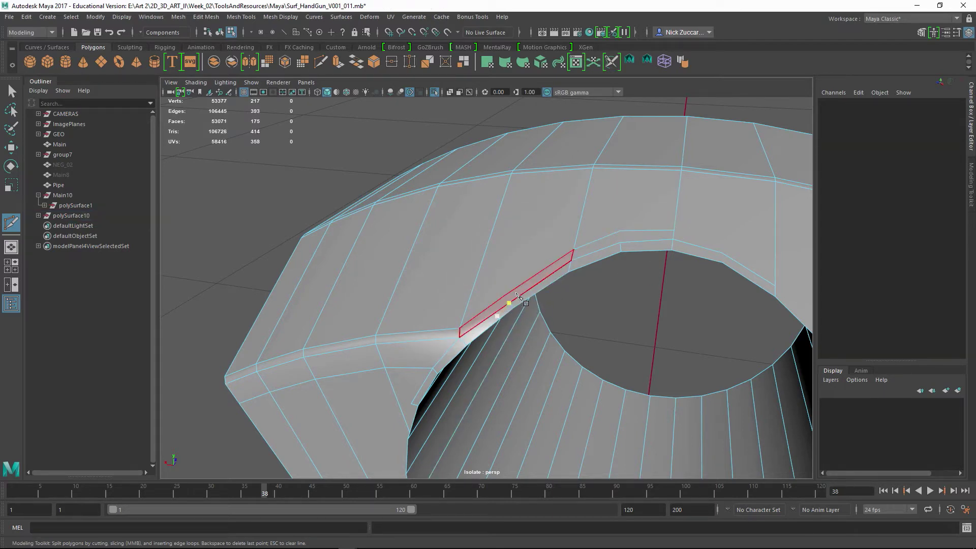
click(509, 304)
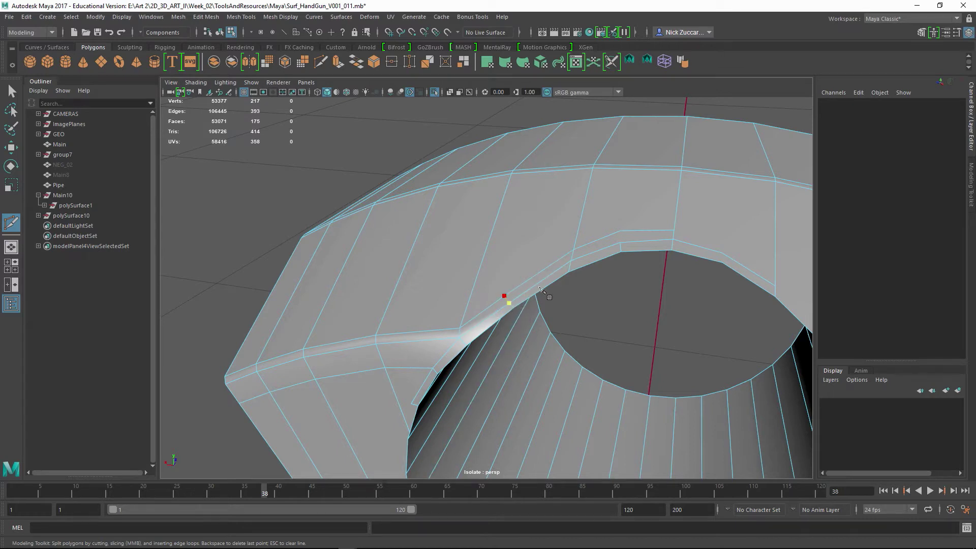
key(Return)
- Multi-Cut a support row down the wedge's front face, following the side of the chamber hole's rim
alt+drag(561, 311, 453, 246)
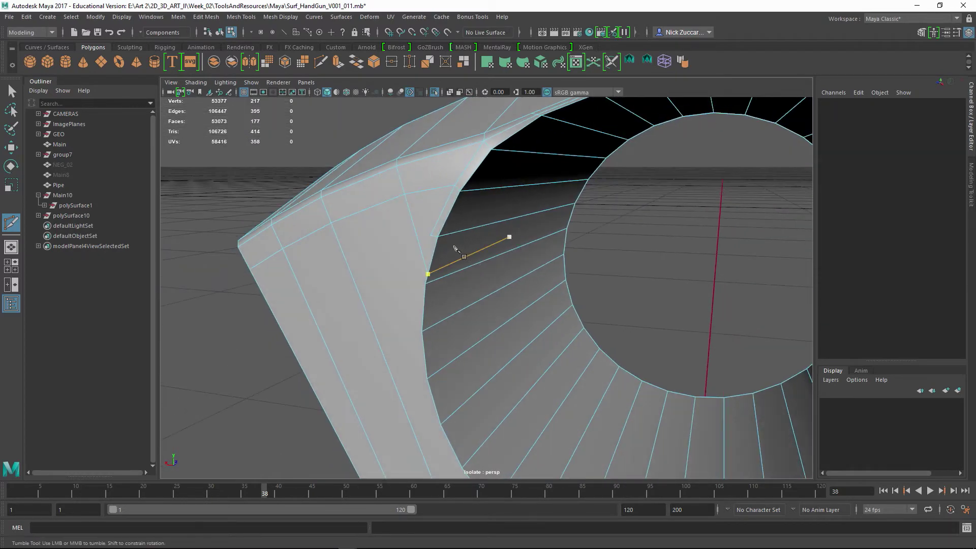
click(422, 254)
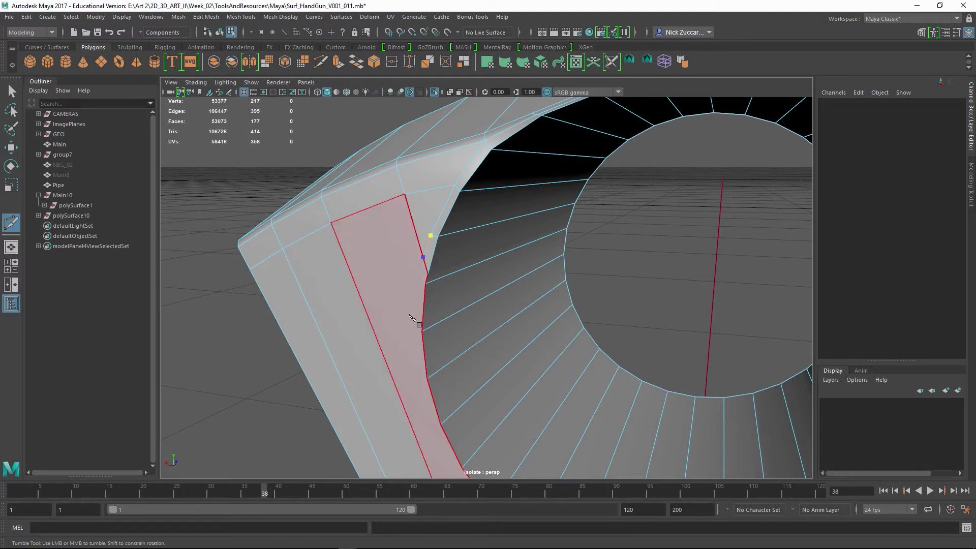
click(408, 332)
click(415, 379)
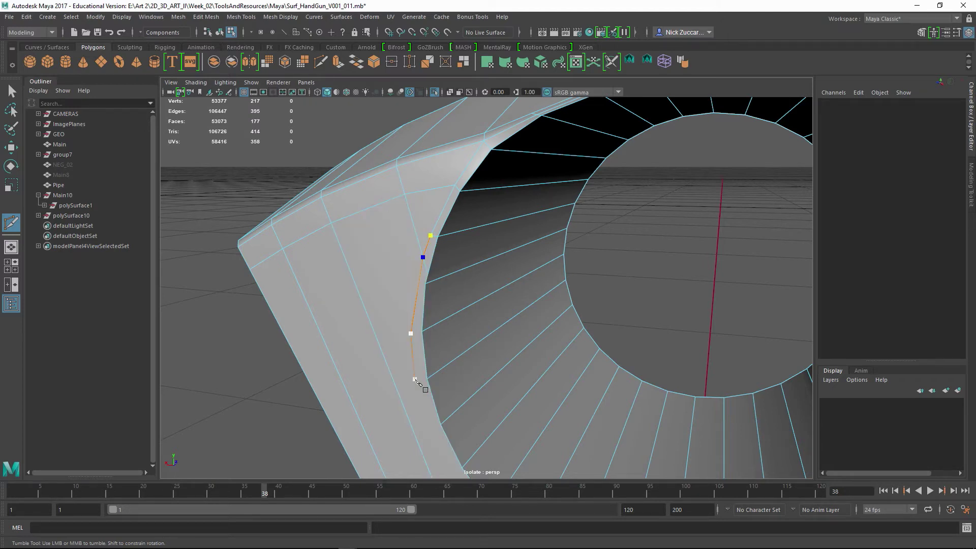
alt+drag(416, 384, 435, 315)
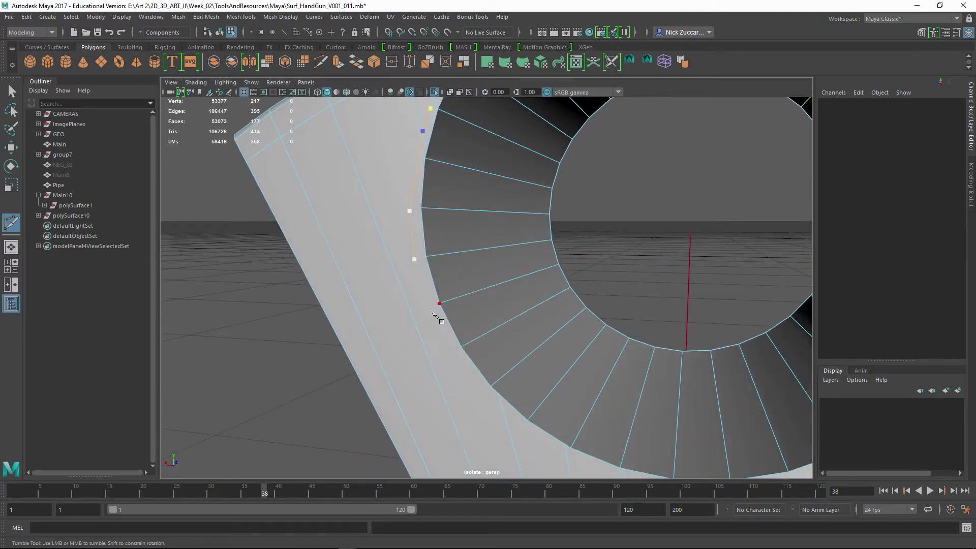
click(451, 352)
click(482, 394)
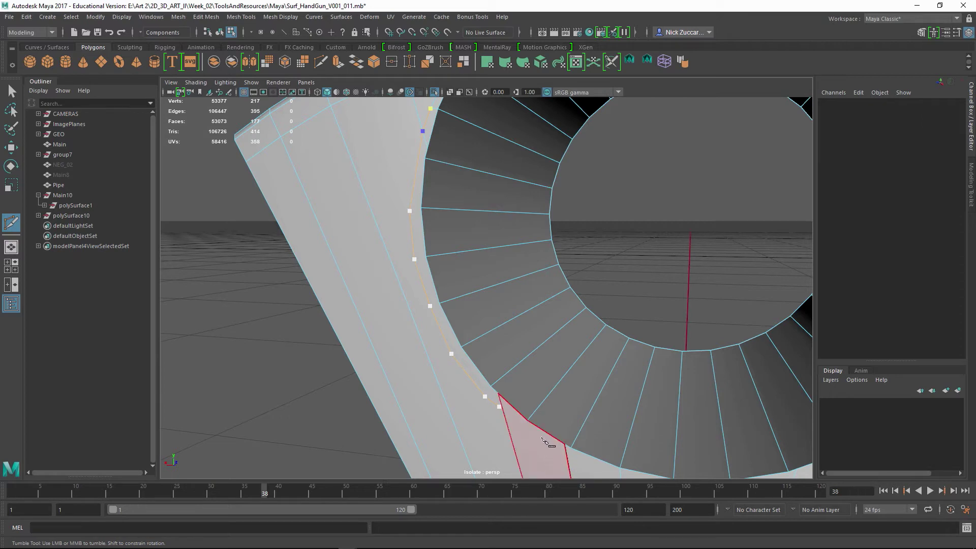
click(503, 409)
key(Return)
key(ctrl+z)
- Connect the upper part of the new side support row to the chamber hole's rim vertices with short cuts
alt+drag(473, 217, 464, 247)
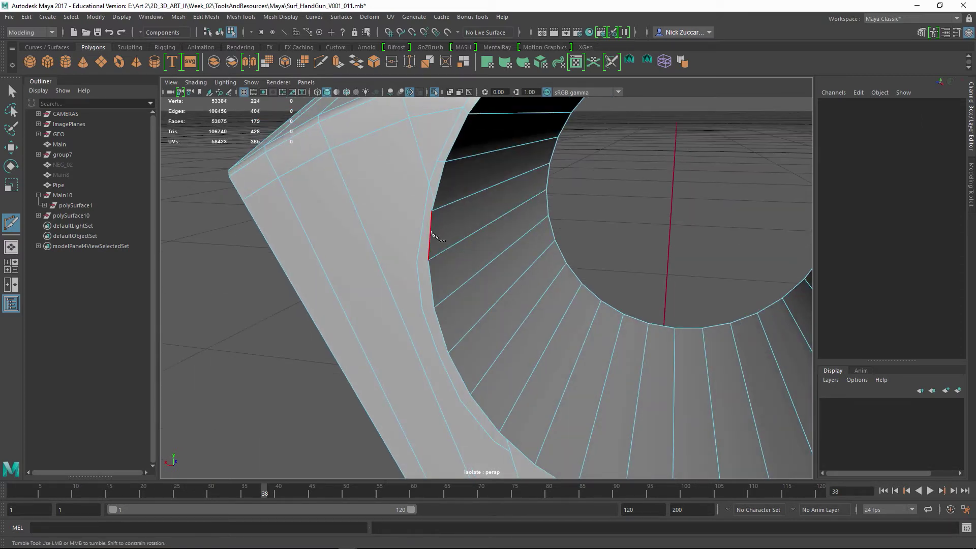
click(432, 209)
drag(411, 209, 413, 210)
key(Return)
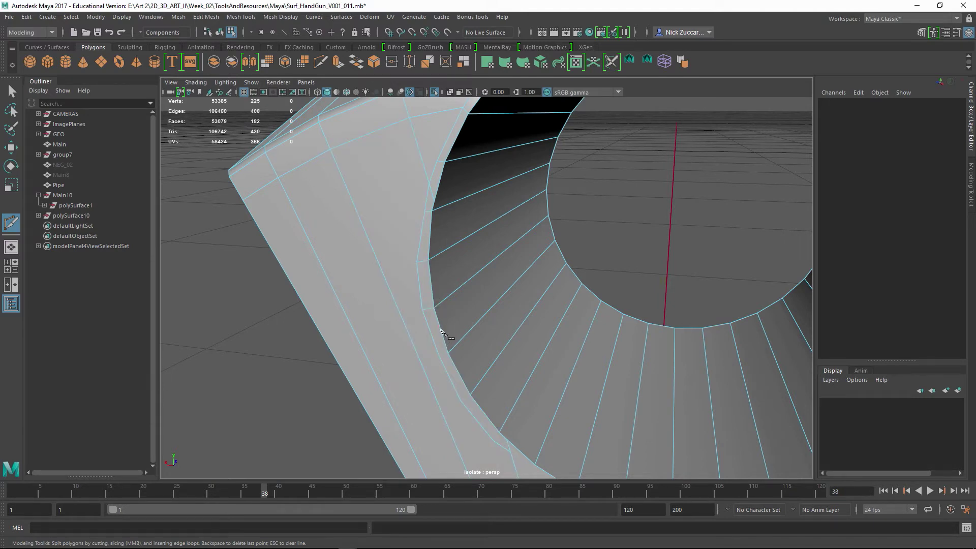
click(447, 354)
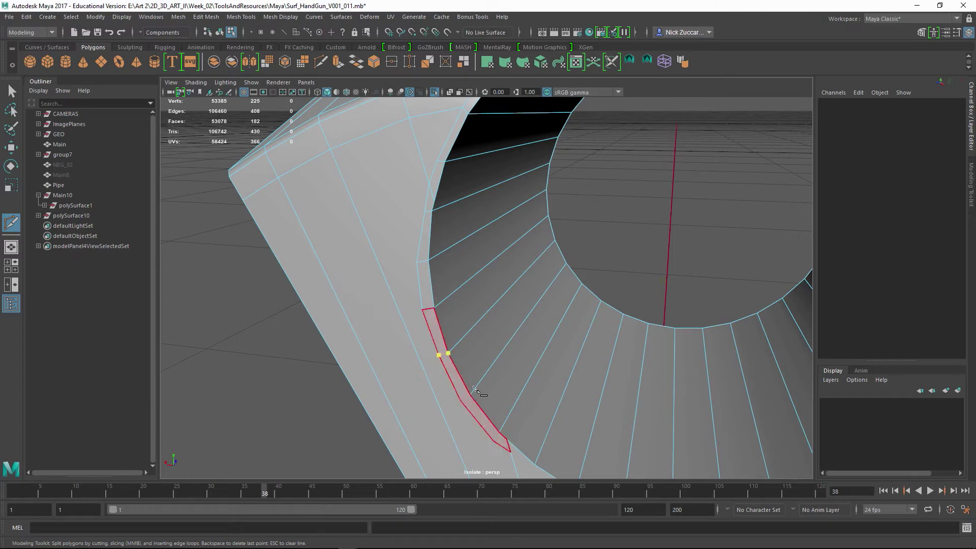
key(Return)
- Cut the remaining short edges joining the lower part of the side support row to the rim vertices
alt+right_drag(569, 321, 467, 326)
alt+drag(467, 326, 474, 341)
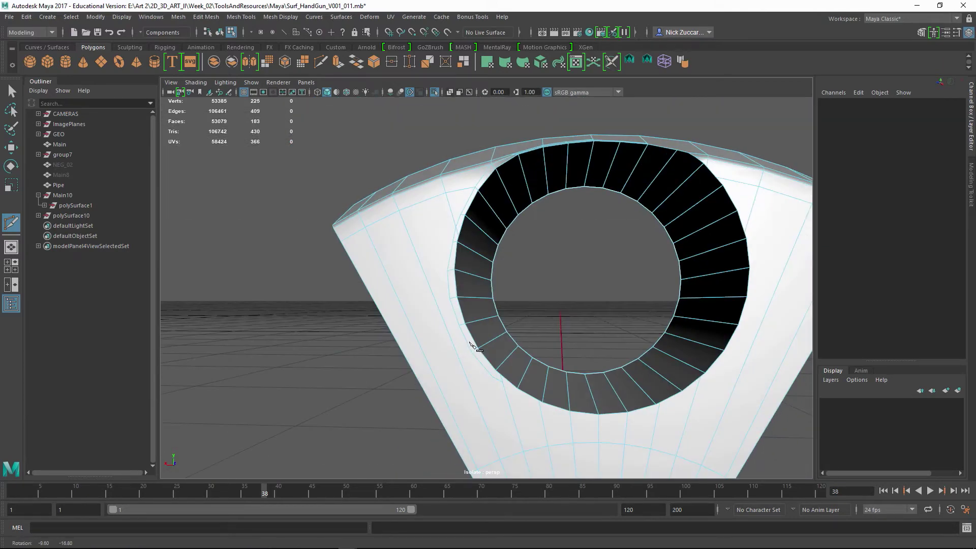
alt+middle_drag(464, 384, 438, 287)
alt+right_drag(440, 290, 436, 368)
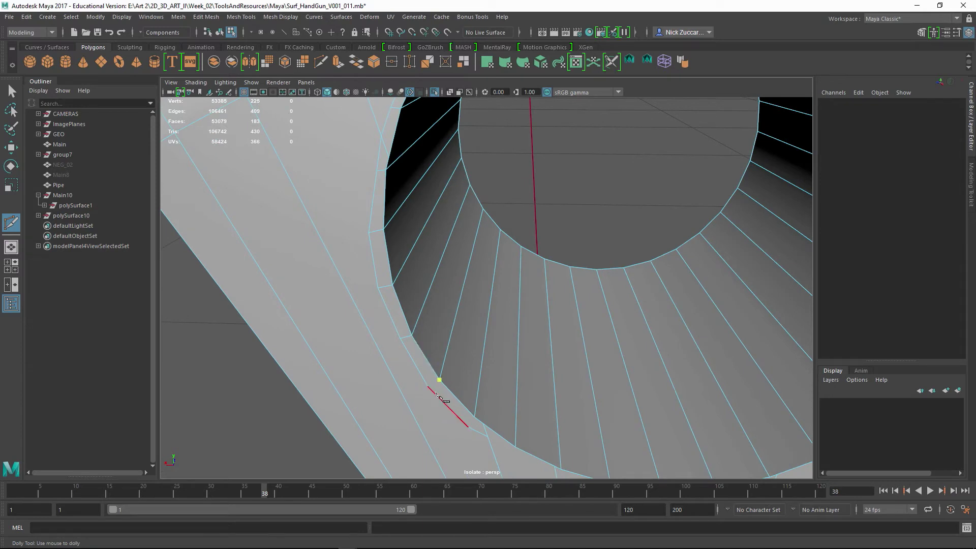
click(428, 387)
right_click(429, 387)
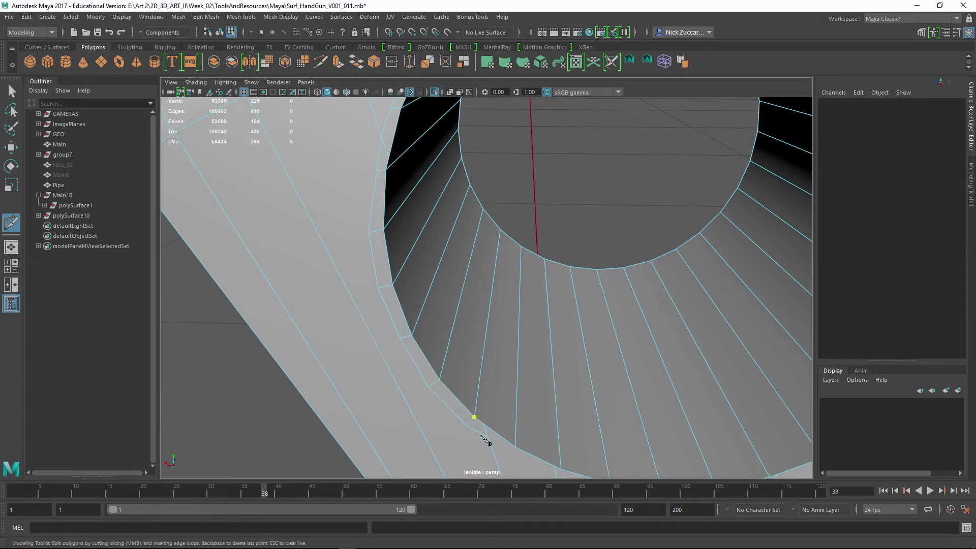
right_click(460, 428)
click(482, 424)
- Delete the extra short edge near the upper end of the side support row, along with its leftover vertex
alt+middle_drag(495, 365, 559, 313)
alt+right_drag(560, 313, 500, 285)
alt+drag(500, 285, 478, 302)
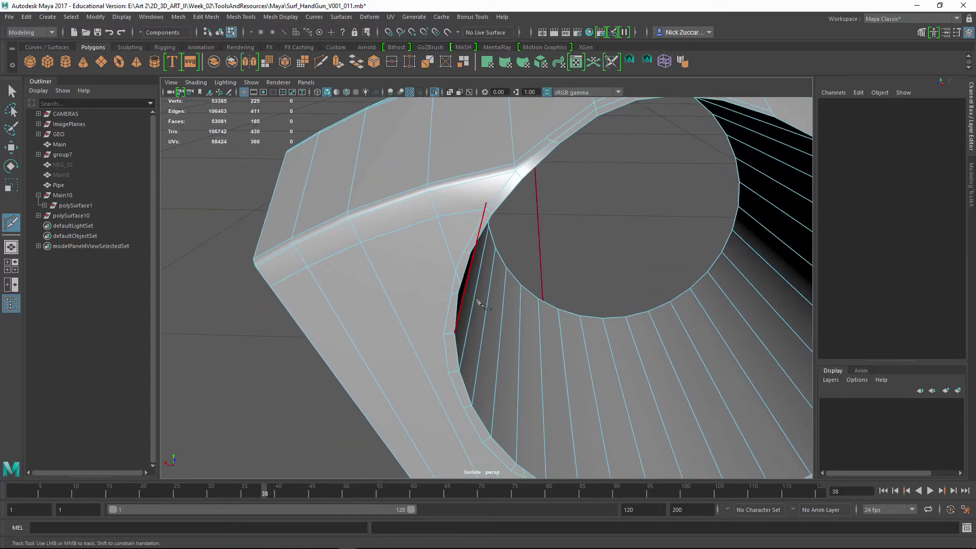
alt+right_drag(477, 302, 497, 319)
alt+drag(497, 319, 497, 311)
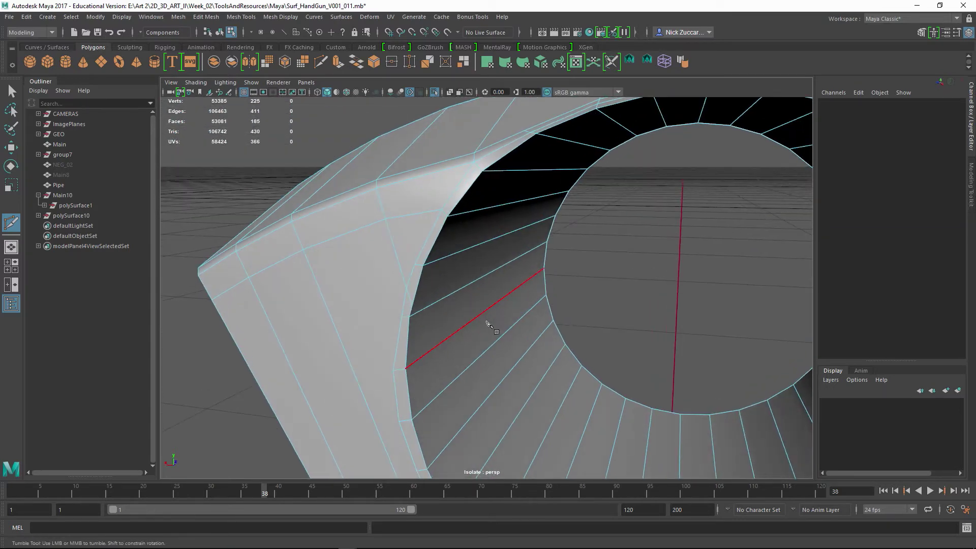
key(q)
alt+drag(404, 294, 436, 290)
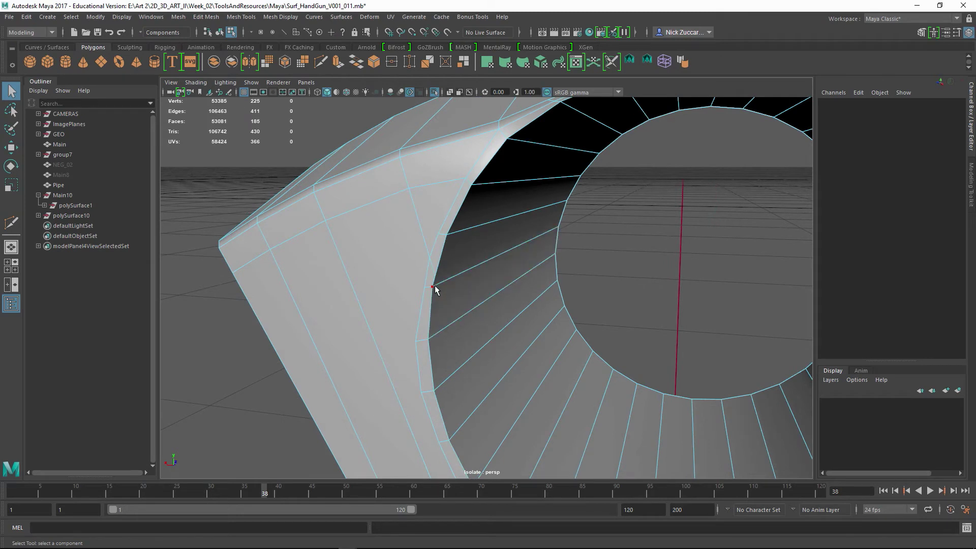
double_click(431, 289)
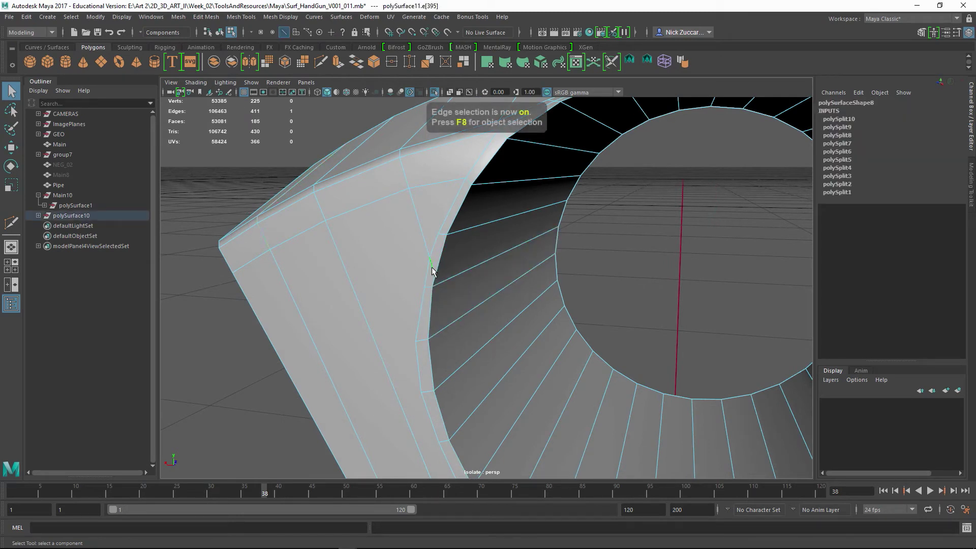
key(Delete)
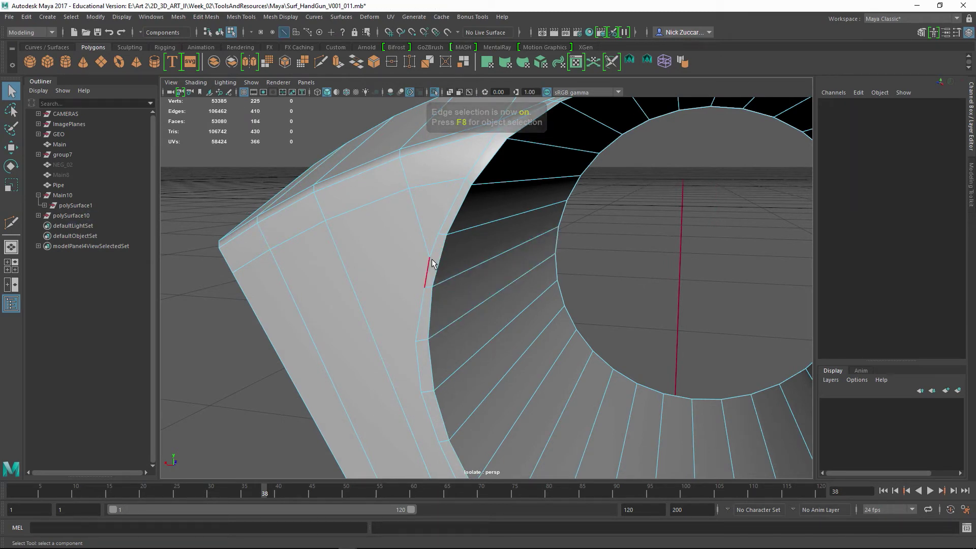
key(F9)
key(Delete)
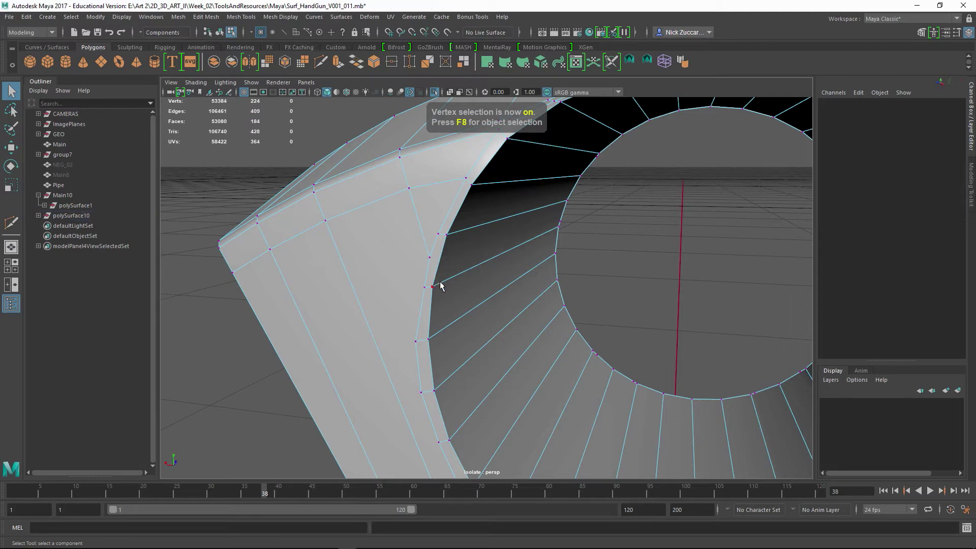
- Target-weld the extra vertex near the side support row's upper end onto the row vertex just below it
click(431, 261)
shift+right_click(432, 260)
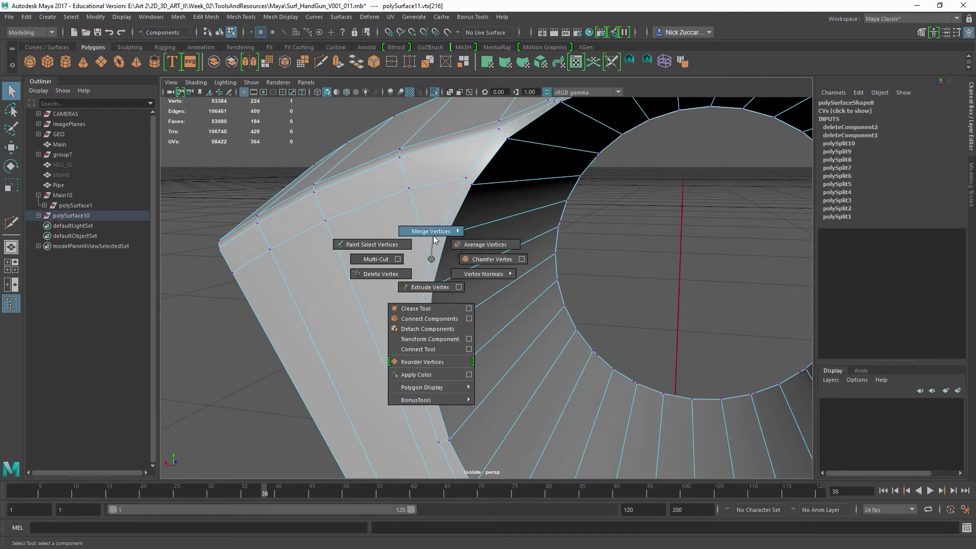
click(435, 249)
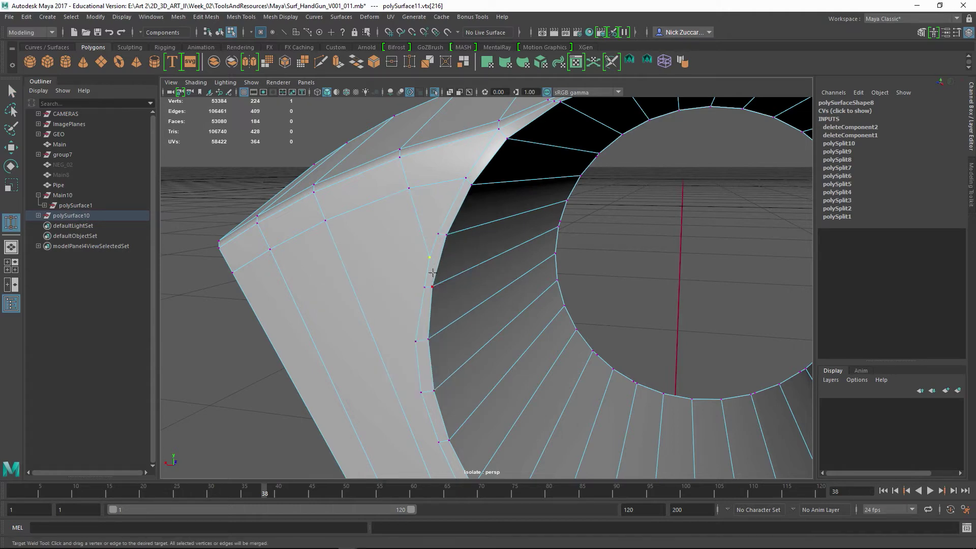
drag(425, 285, 425, 286)
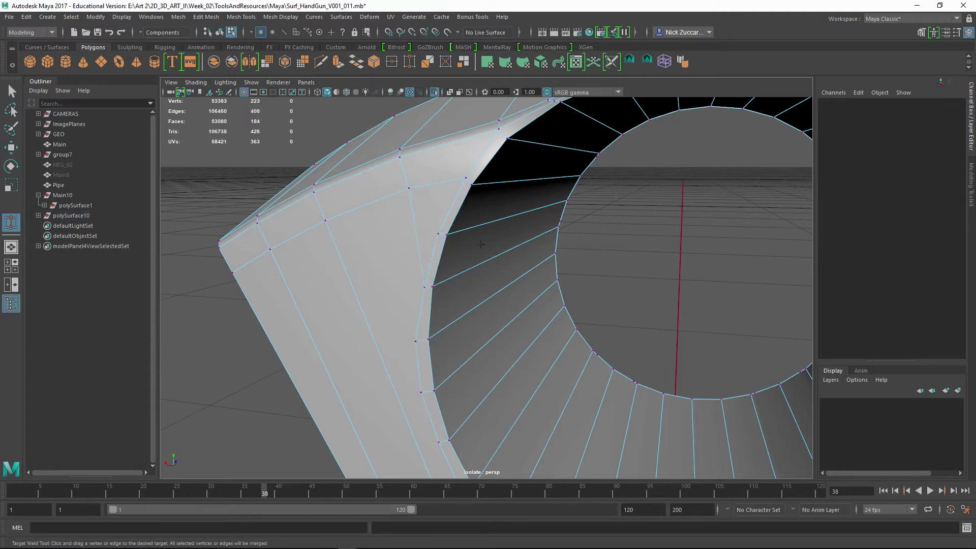
alt+drag(481, 244, 465, 286)
key(q)
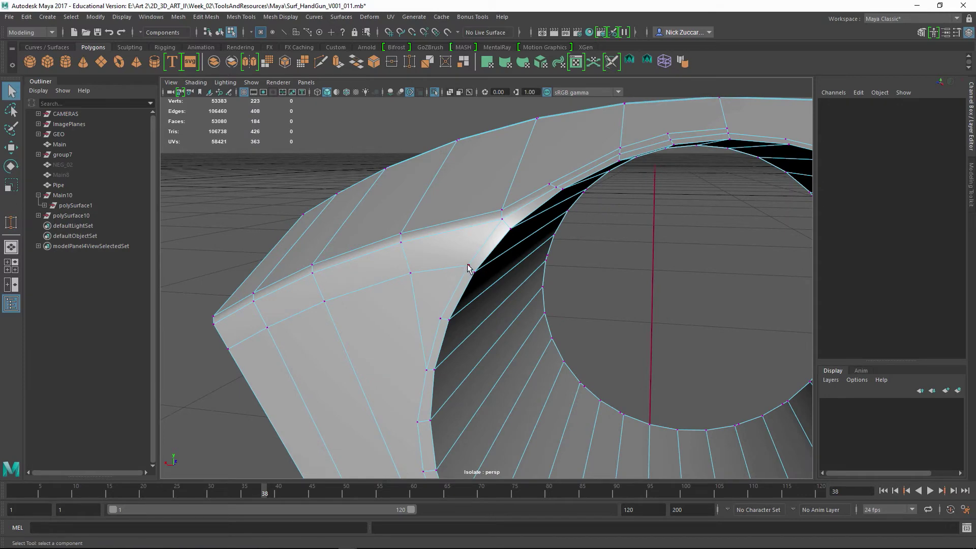
- Move the side support row's vertices on the front face to even out their distance from the chamber hole's rim
click(473, 281)
key(w)
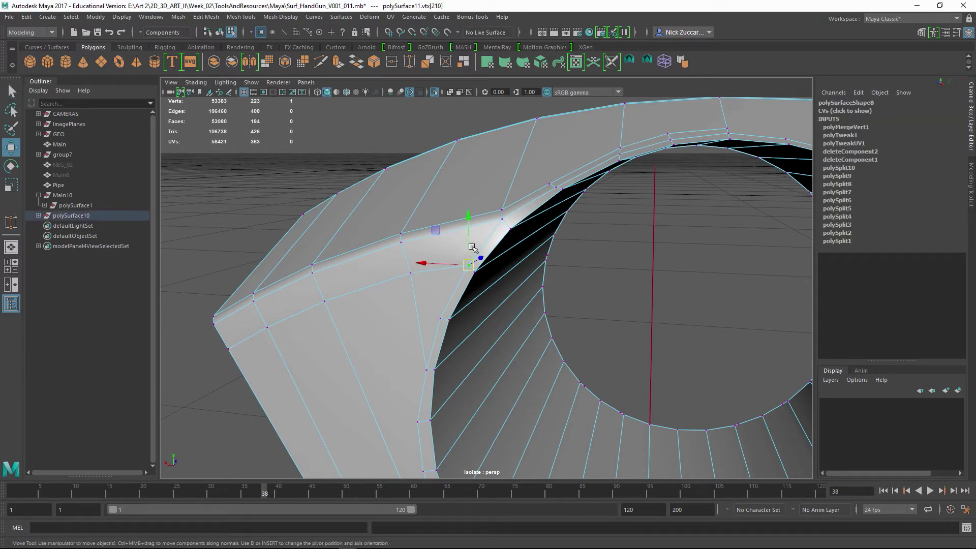
alt+drag(472, 248, 516, 222)
alt+drag(531, 253, 530, 230)
click(515, 214)
drag(479, 180, 483, 177)
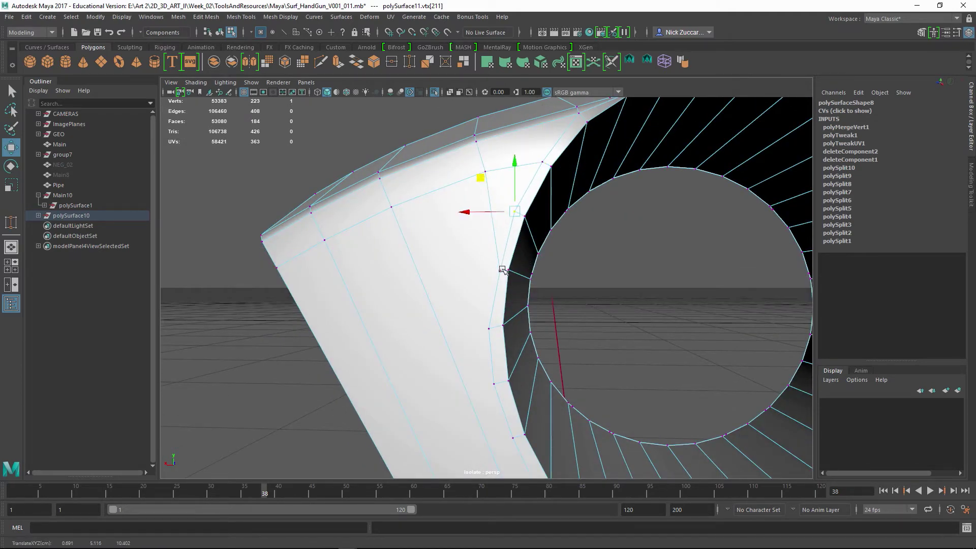
click(502, 269)
drag(465, 232, 513, 383)
click(478, 322)
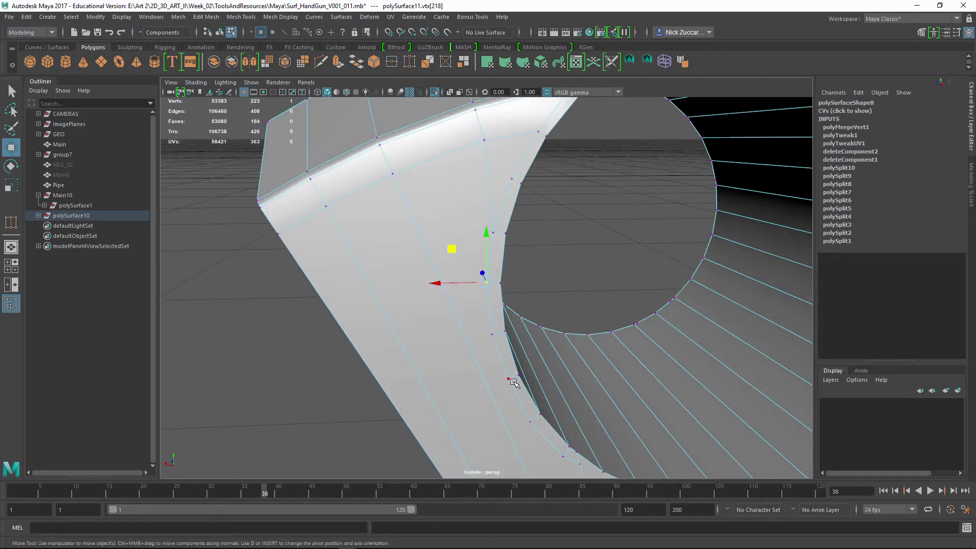
click(512, 381)
drag(475, 350, 521, 352)
- Target-weld the extra vertices at the lower end of the side support row onto their neighbouring vertices
click(515, 348)
shift+right_drag(515, 348, 517, 357)
drag(515, 349, 510, 329)
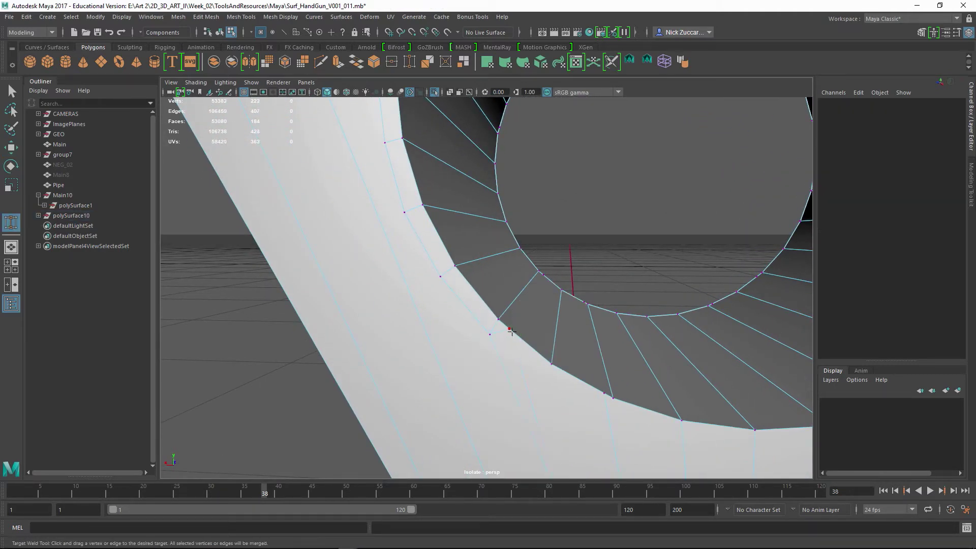
alt+drag(604, 308, 559, 323)
alt+right_drag(559, 323, 438, 305)
alt+drag(439, 304, 511, 309)
- Mirror the wedge along its X axis in the negative direction, cutting the geometry and merging the border
key(F8)
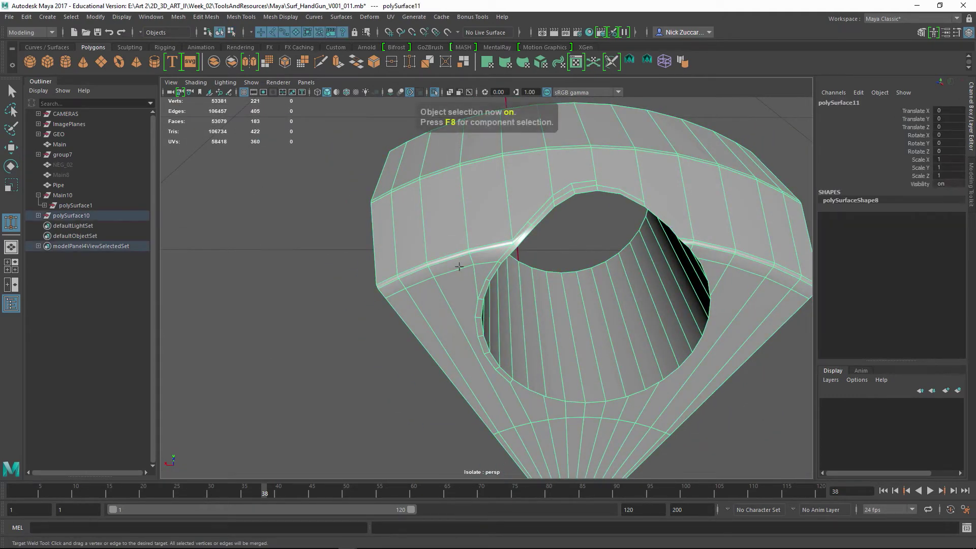
alt+drag(319, 226, 507, 246)
alt+drag(613, 254, 375, 227)
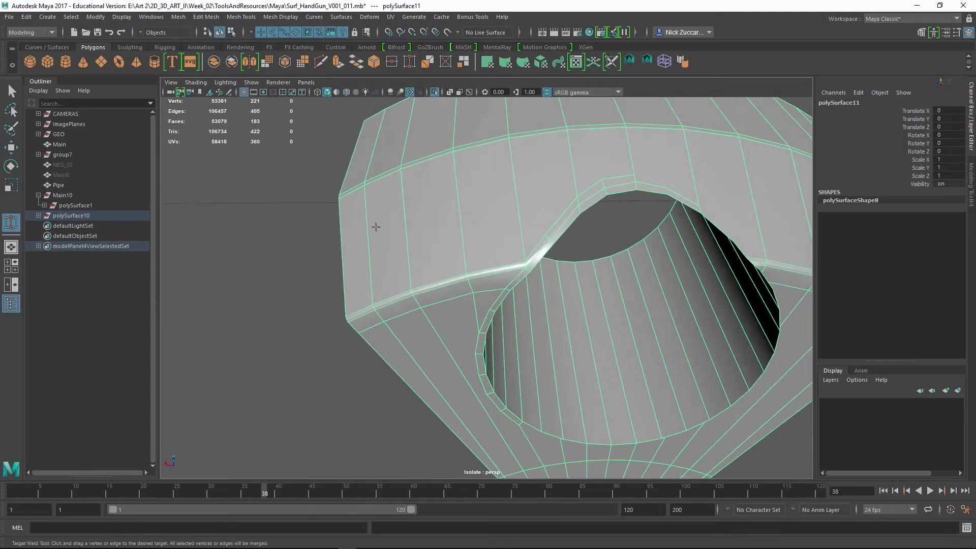
click(16, 89)
click(300, 182)
click(529, 225)
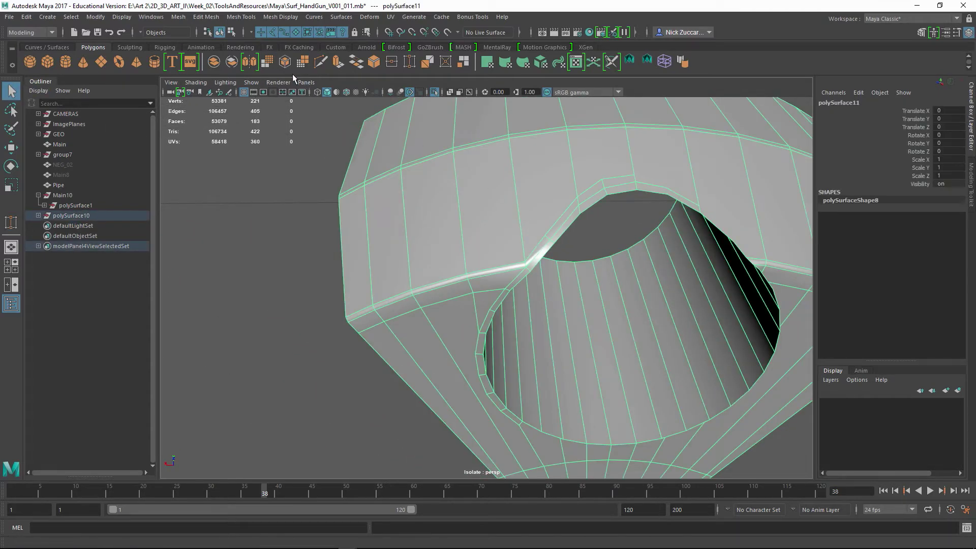
click(248, 64)
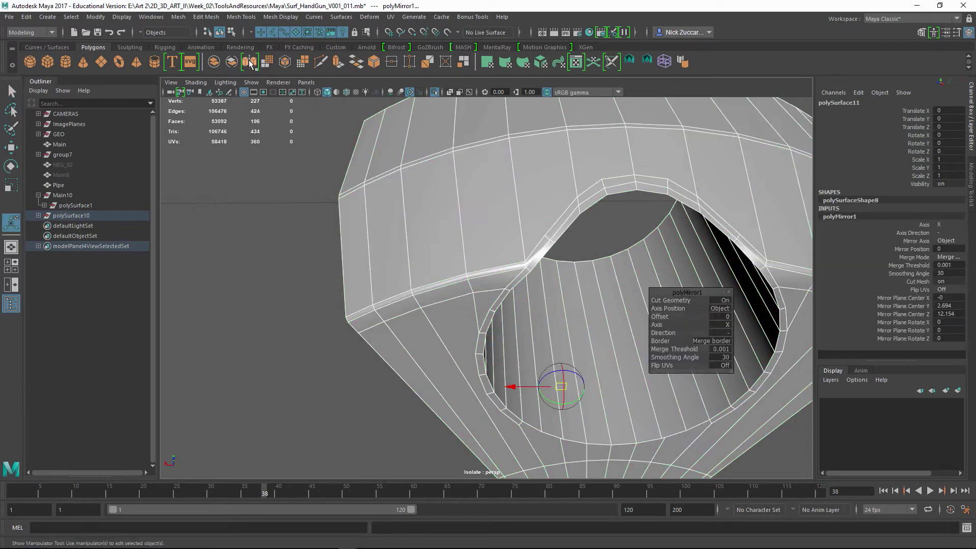
alt+drag(677, 299, 646, 283)
alt+drag(712, 346, 549, 270)
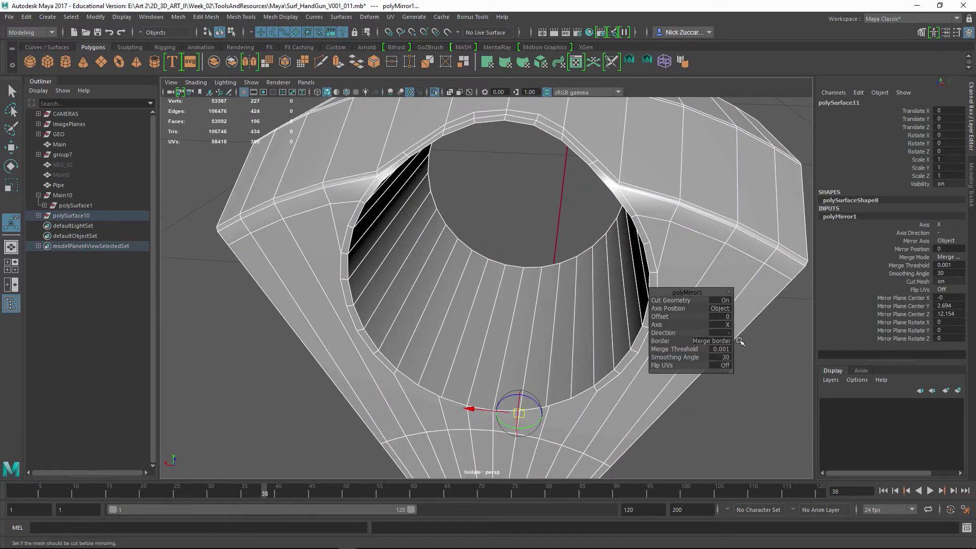
- Examine the mirrored wedge's bevel and chamber hole rim from several angles, with the smooth preview on and off
click(220, 310)
alt+drag(274, 311, 808, 202)
click(400, 286)
key(3)
key(1)
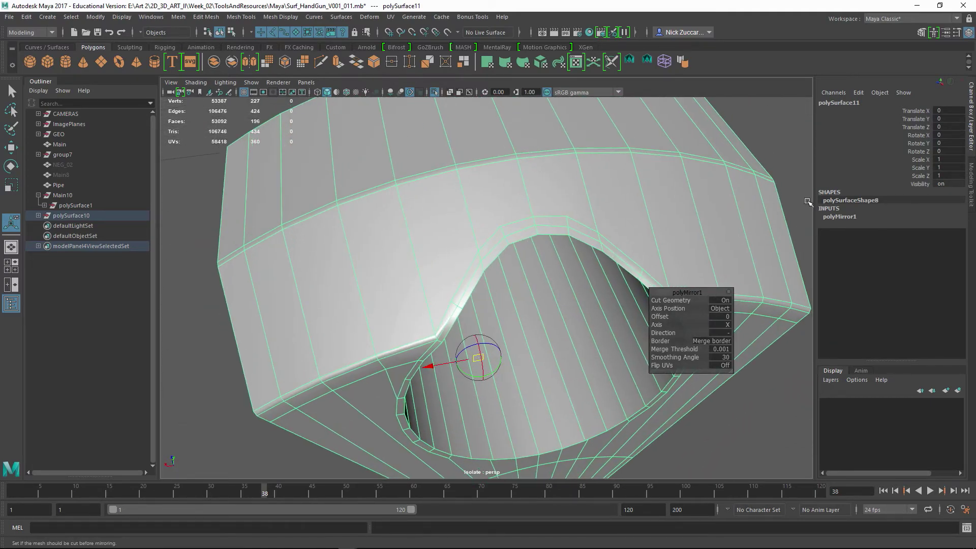
alt+drag(788, 143, 401, 216)
alt+right_drag(401, 216, 545, 222)
alt+drag(544, 222, 448, 253)
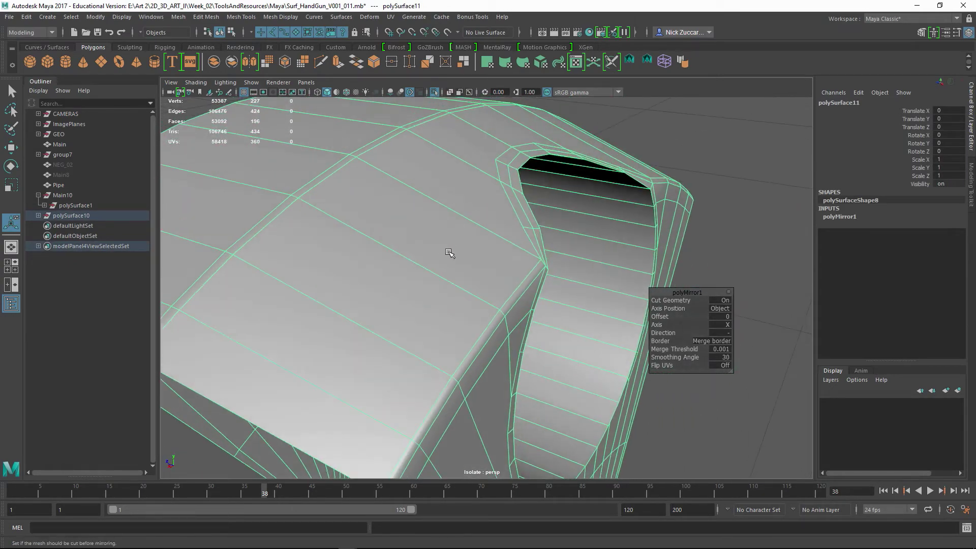
- Move the corner vertex where the front bevel meets the chamber hole's rim to refine its position
key(F9)
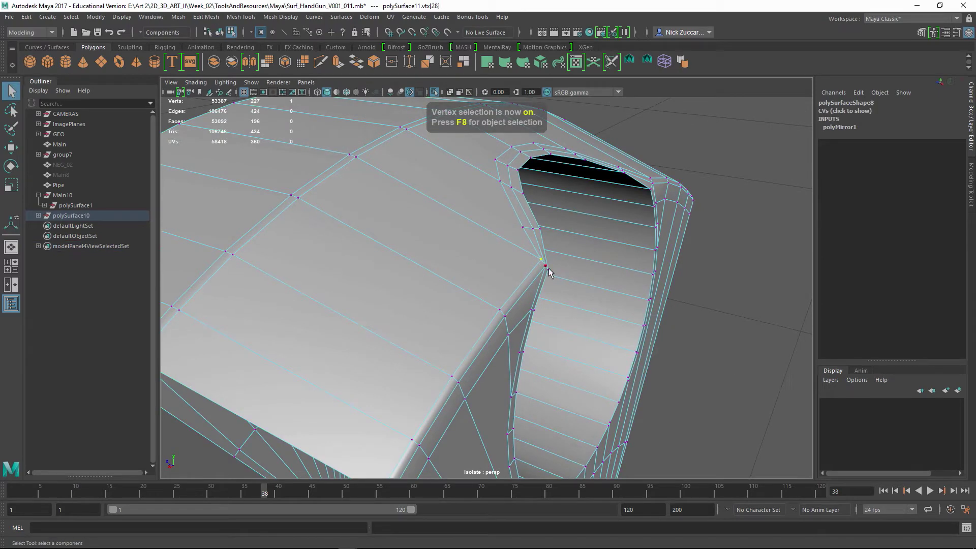
key(w)
alt+drag(528, 257, 647, 148)
click(615, 177)
alt+drag(615, 178, 493, 282)
key(F8)
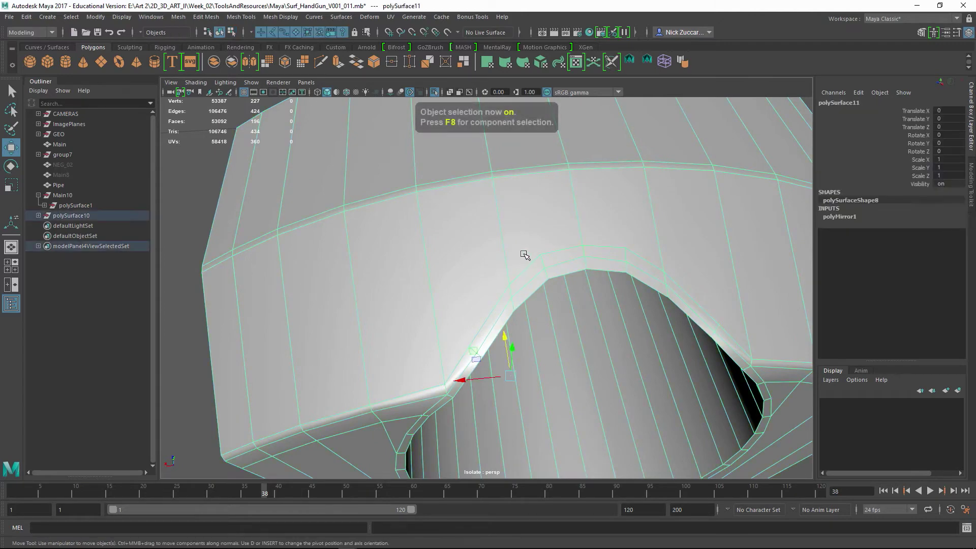
- Multi-cut a stepped line of edges around the chamber hole's upper rim, across the face between the rim and the bevel on one half
shift+right_drag(516, 272, 472, 275)
alt+drag(473, 275, 537, 214)
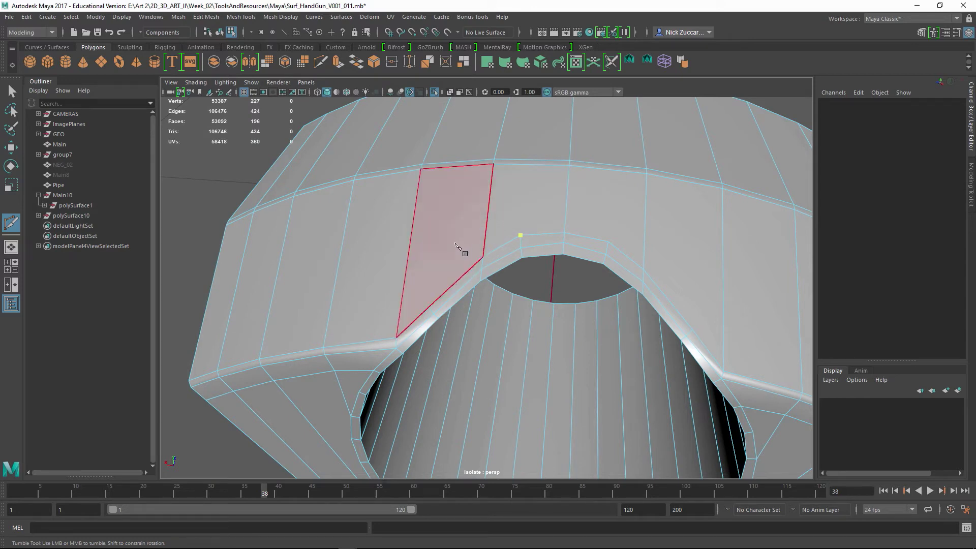
click(519, 201)
click(489, 199)
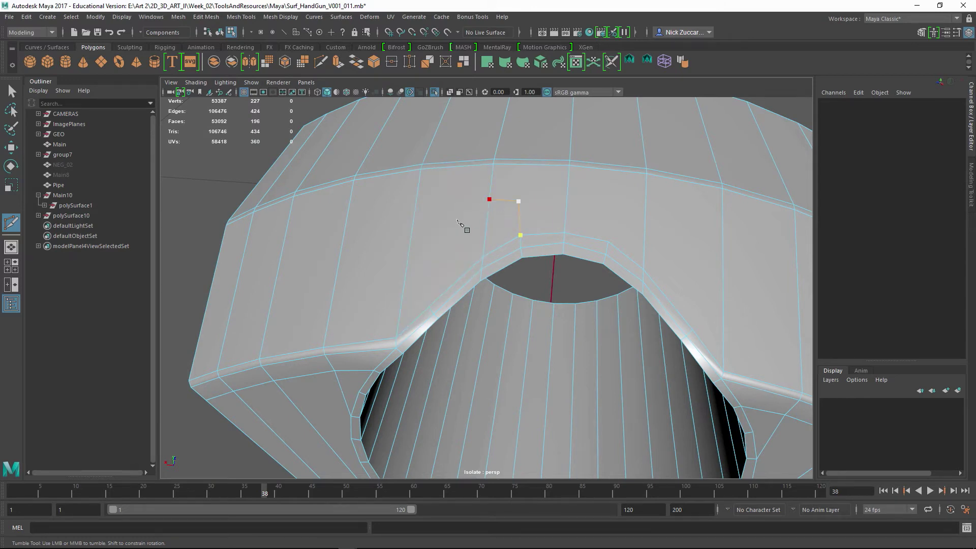
click(438, 238)
key(Return)
- Multi-cut edges connecting the two inner corners of the stepped line up to the vertices on the bevel row
click(437, 237)
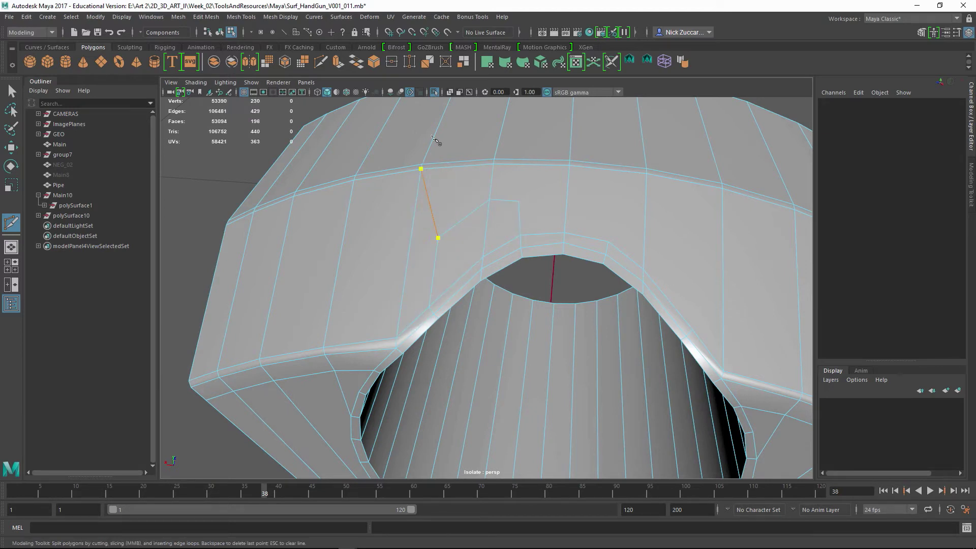
click(422, 167)
key(Return)
click(520, 235)
alt+drag(687, 253, 552, 222)
click(11, 91)
alt+drag(178, 143, 221, 156)
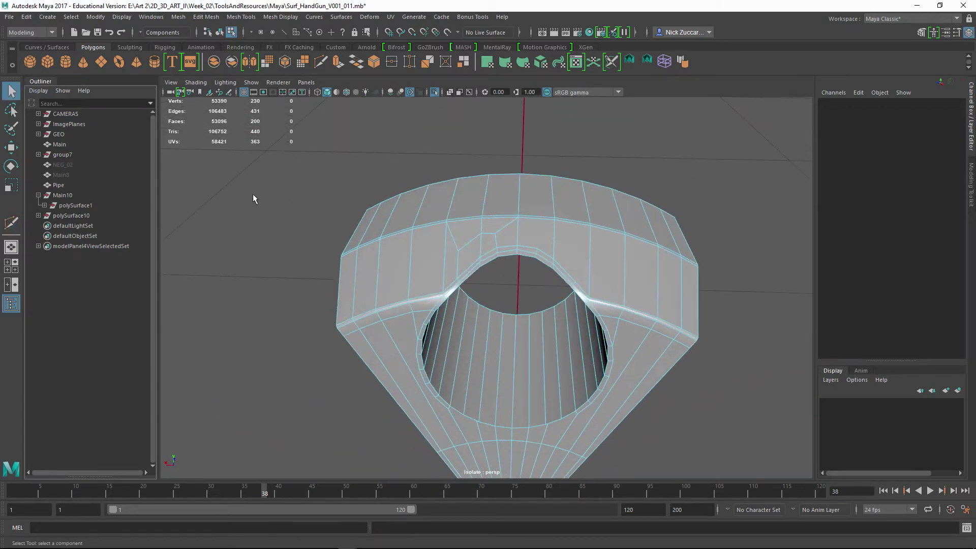
- Mirror the wedge along its X axis in the negative direction, with cut geometry on and the border merged at threshold 0.001
key(F8)
click(349, 142)
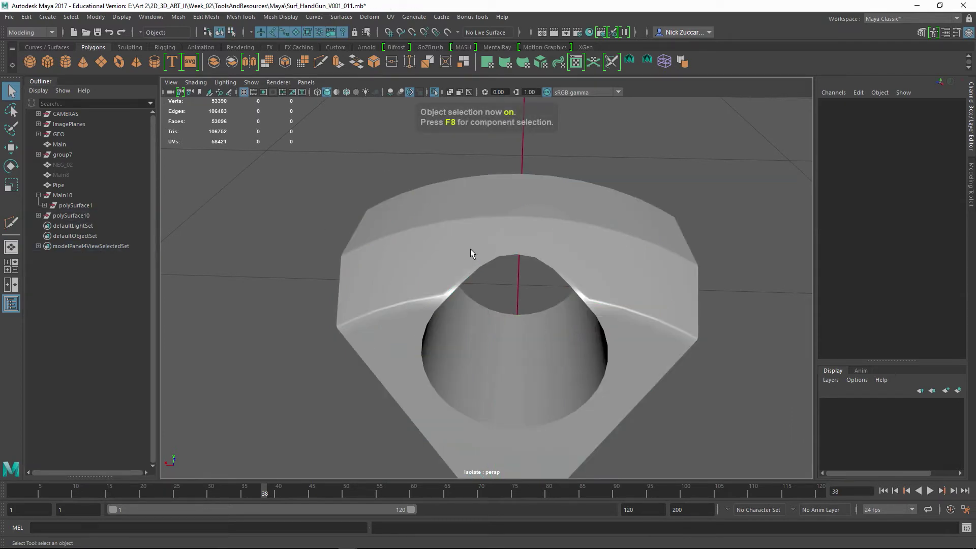
click(471, 252)
click(249, 62)
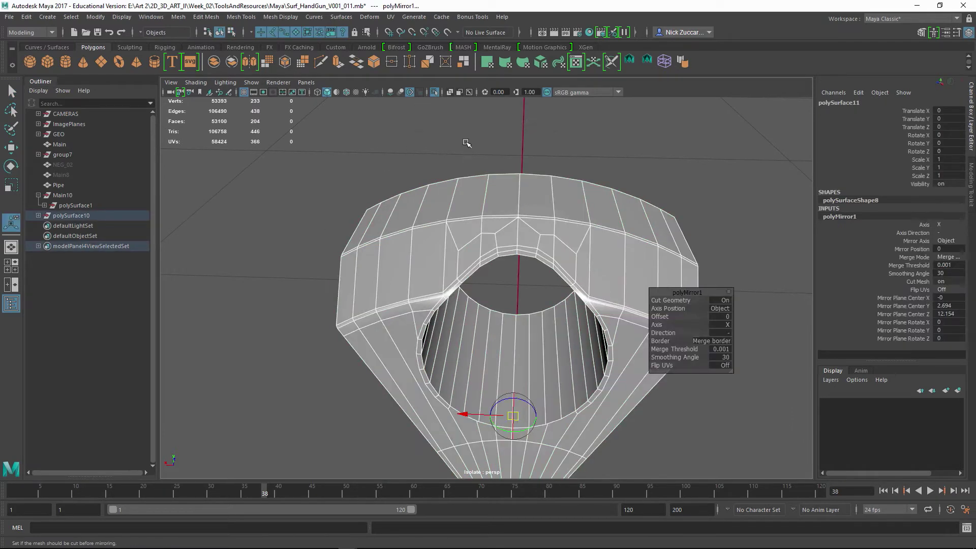
- Examine the new edge flow above the chamber hole with the smooth preview on, then return to the unsmoothed mesh
alt+drag(466, 144, 572, 266)
key(3)
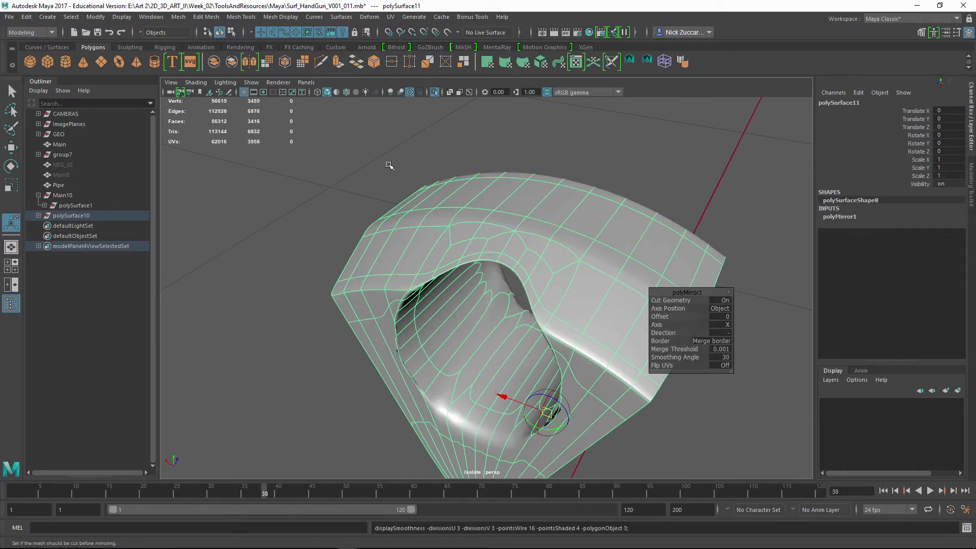
click(388, 164)
alt+drag(547, 234, 409, 238)
click(414, 240)
alt+drag(494, 231, 493, 262)
key(1)
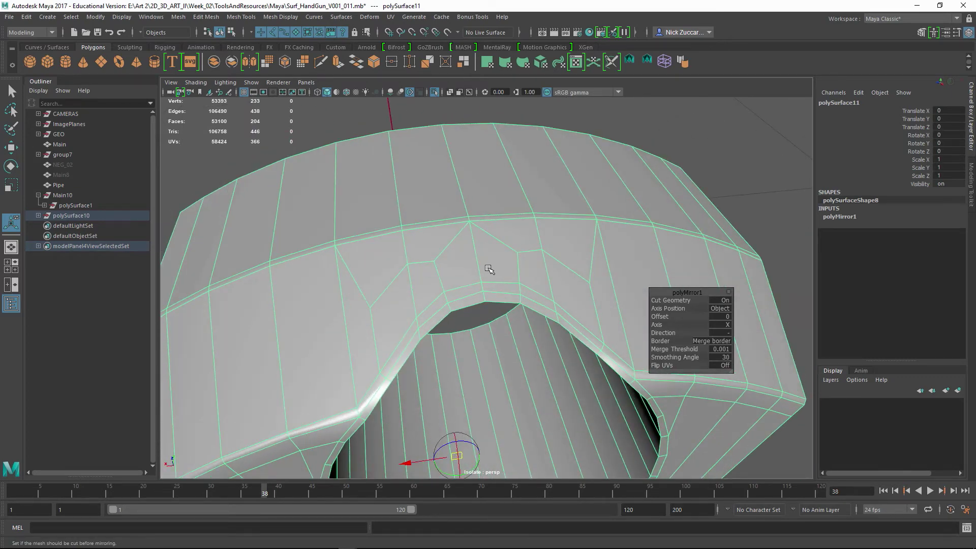
- Delete the two diagonal edges that run from the bevel's centre vertex to the stepped cuts above the chamber hole
alt+drag(497, 266, 481, 266)
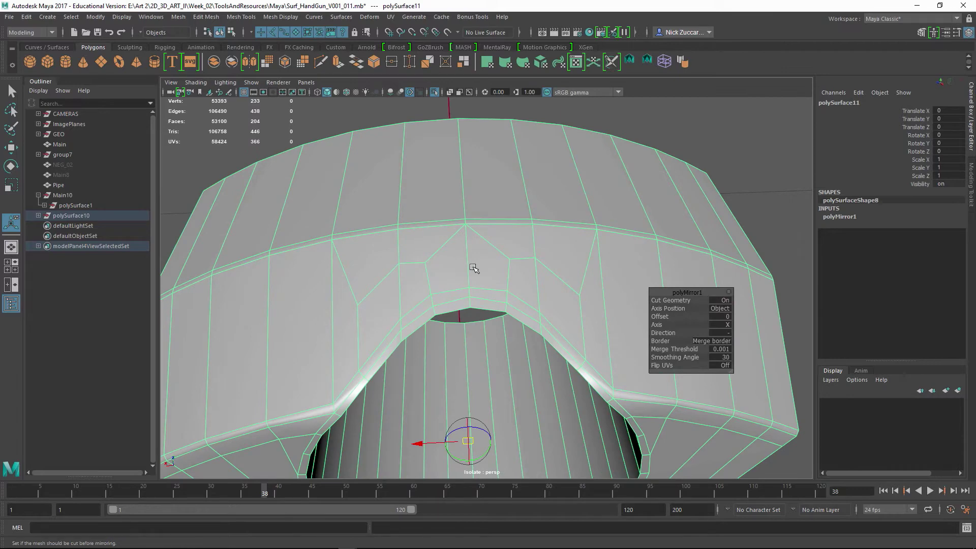
key(F10)
click(445, 241)
key(Delete)
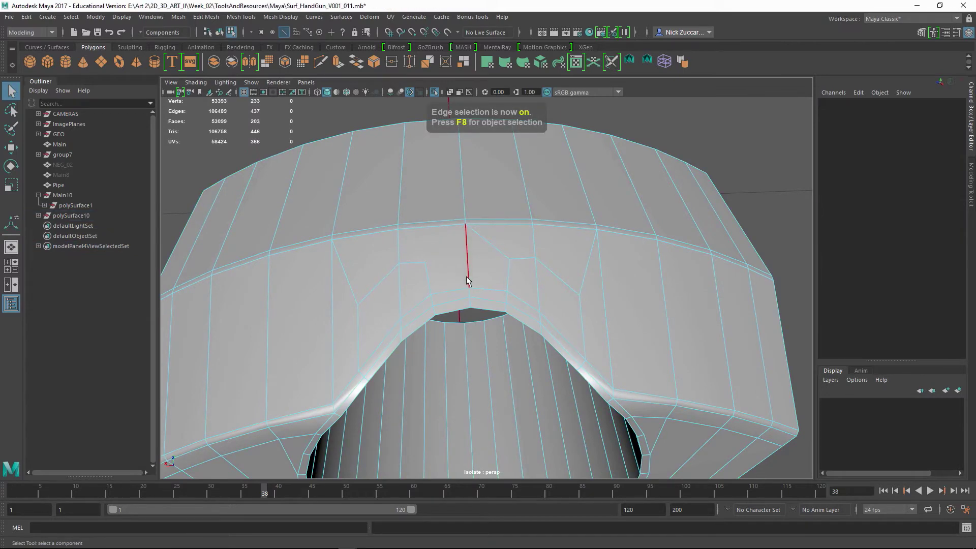
alt+drag(494, 271, 476, 277)
click(482, 258)
key(Delete)
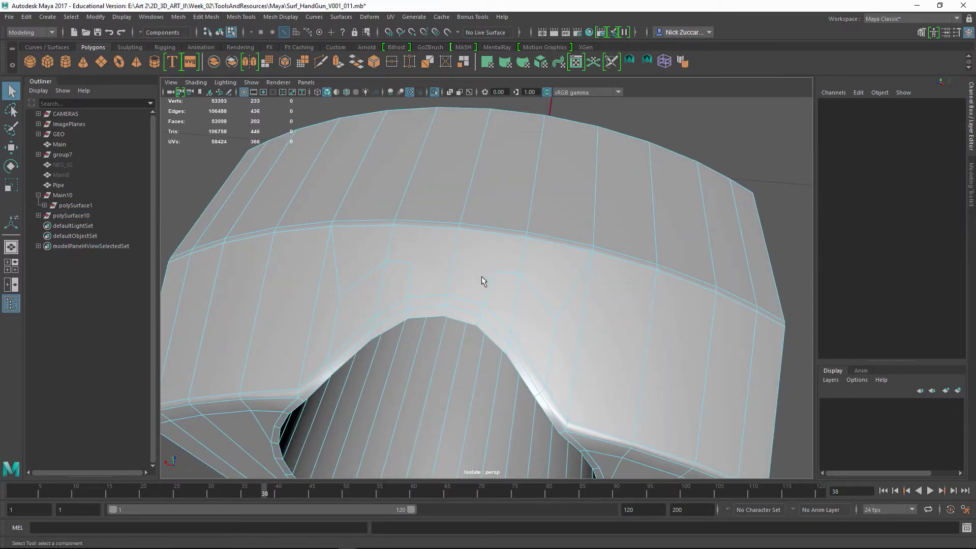
- Multi-cut a horizontal edge across the centre line above the hole, joining the inner corners of the two stepped cuts
key(F8)
shift+right_drag(466, 289, 427, 282)
click(491, 277)
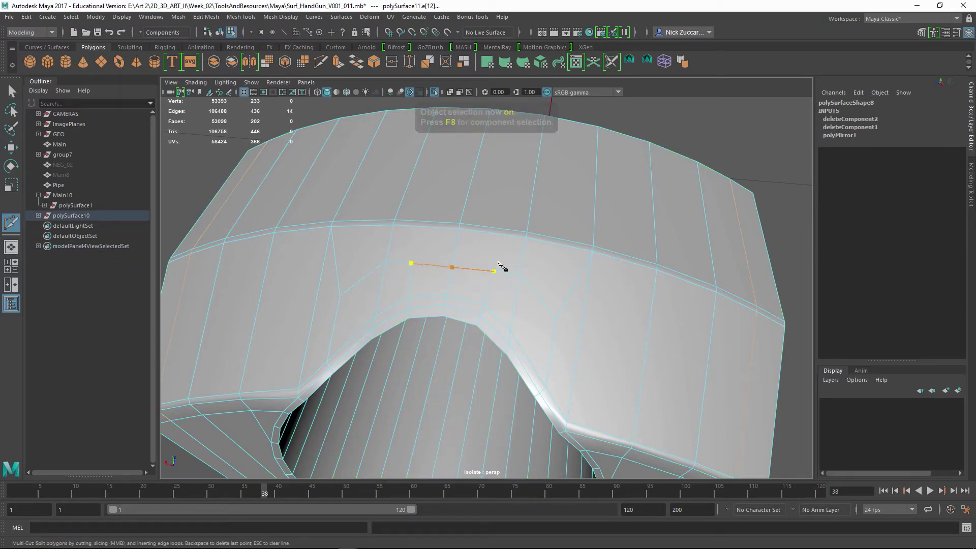
key(Return)
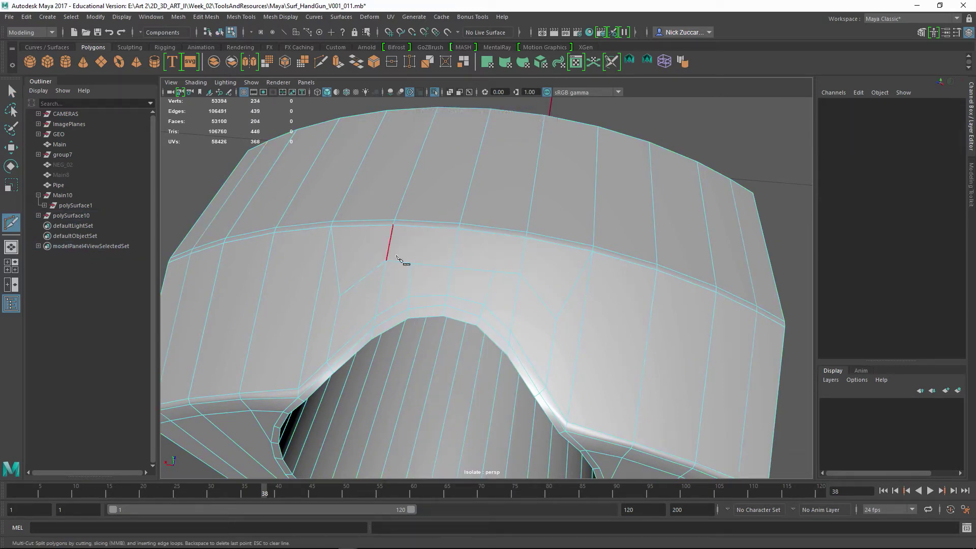
- Examine the wedge's upper rim, bevel and chamber hole from several angles in smooth preview
alt+drag(397, 256, 466, 275)
key(3)
alt+drag(576, 250, 79, 131)
click(13, 92)
alt+drag(386, 218, 337, 205)
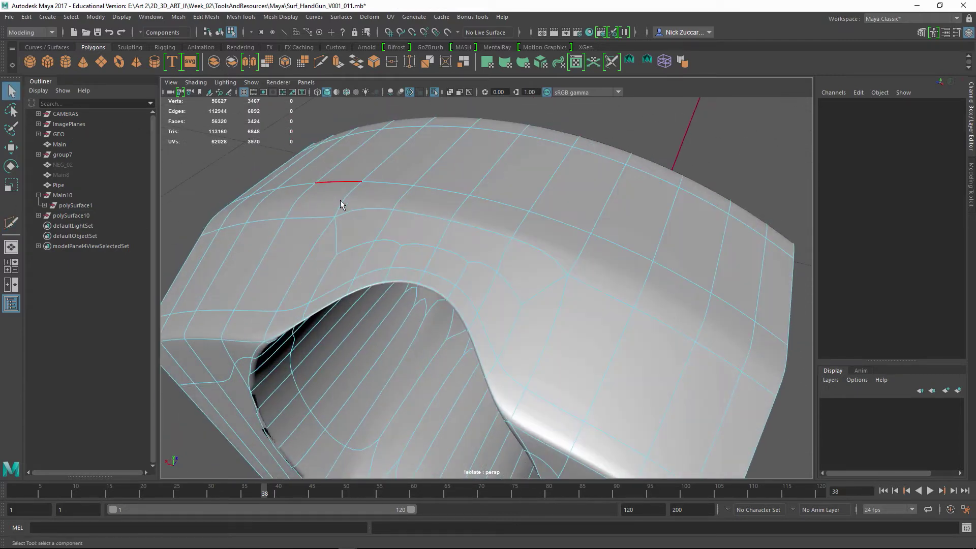
key(F8)
click(669, 142)
alt+drag(630, 231, 539, 300)
click(492, 307)
alt+right_drag(492, 307, 489, 269)
alt+drag(489, 269, 640, 311)
click(642, 172)
click(563, 322)
click(609, 168)
click(547, 331)
key(1)
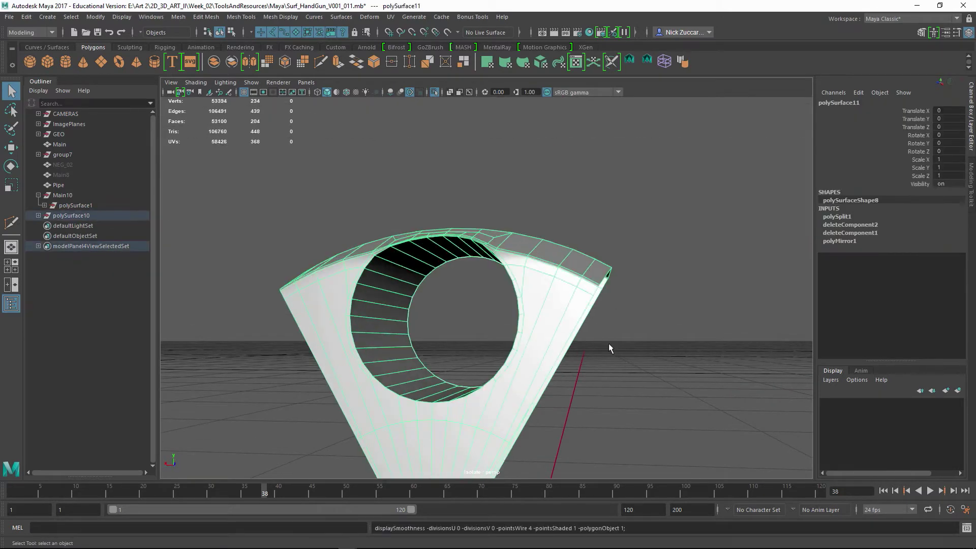
- Multi-cut a support row just beneath the hole's lower rim from the side to the centre, and connect it to the rim
click(625, 363)
alt+middle_drag(559, 439, 560, 324)
click(511, 334)
alt+drag(511, 334, 504, 387)
alt+middle_drag(504, 388, 516, 344)
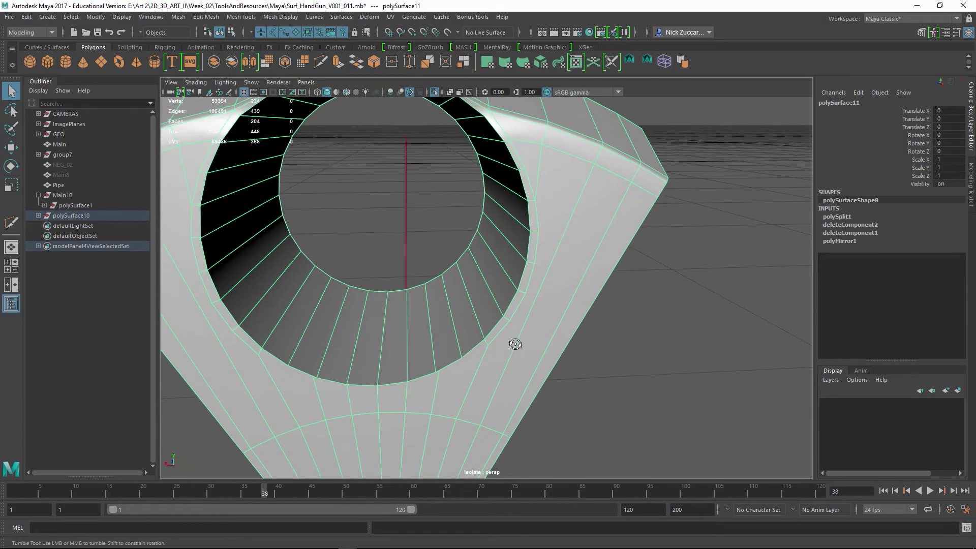
alt+drag(517, 344, 505, 364)
shift+right_click(301, 386)
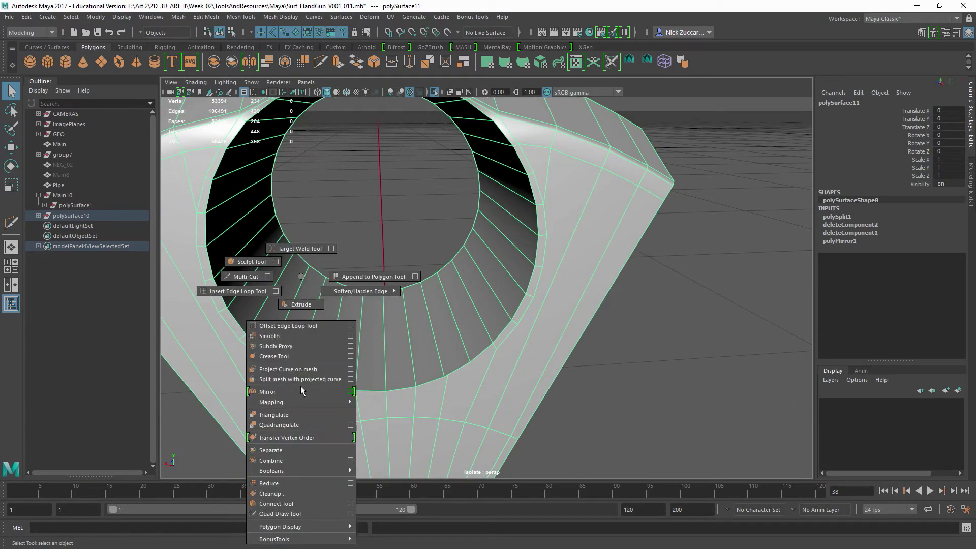
click(267, 276)
click(353, 96)
alt+drag(387, 238, 419, 247)
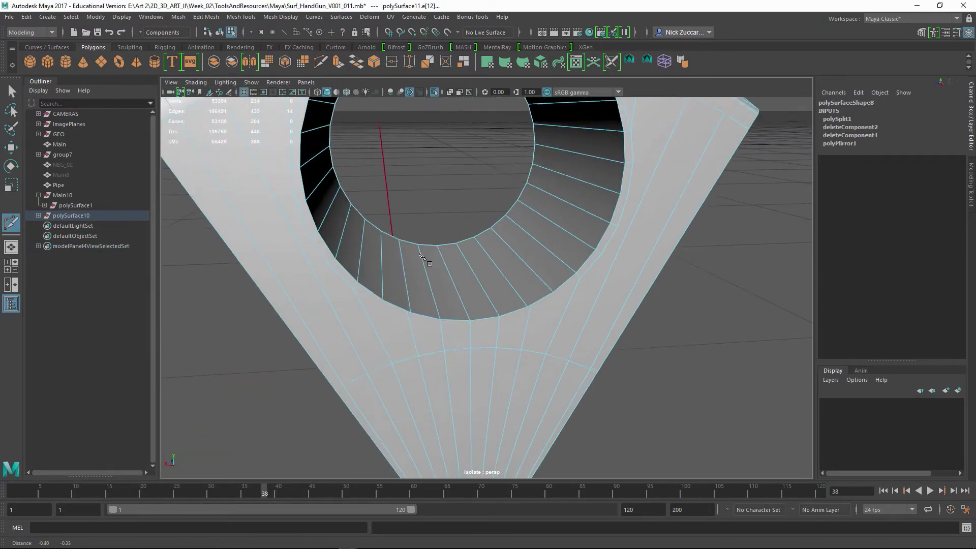
alt+right_drag(418, 247, 409, 310)
click(397, 295)
alt+drag(345, 333, 323, 341)
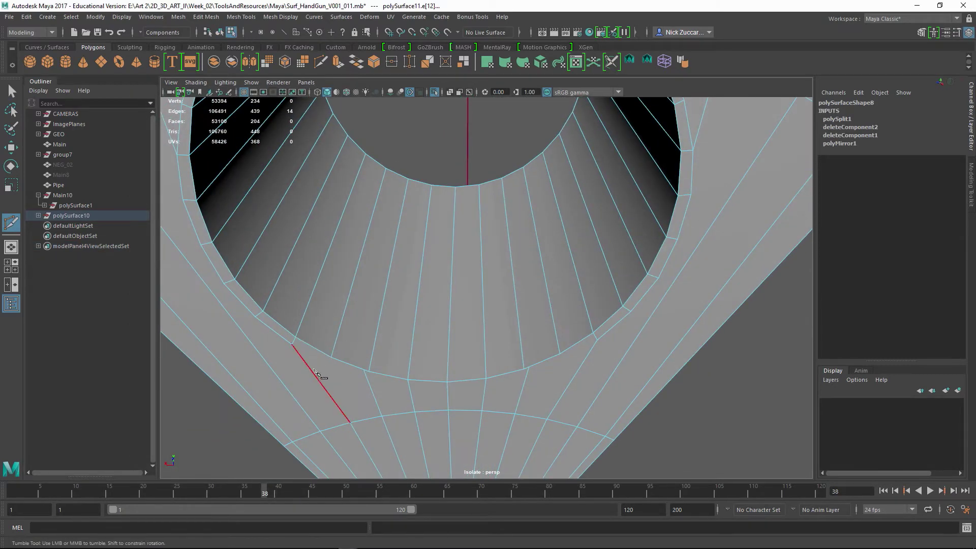
click(292, 345)
key(Return)
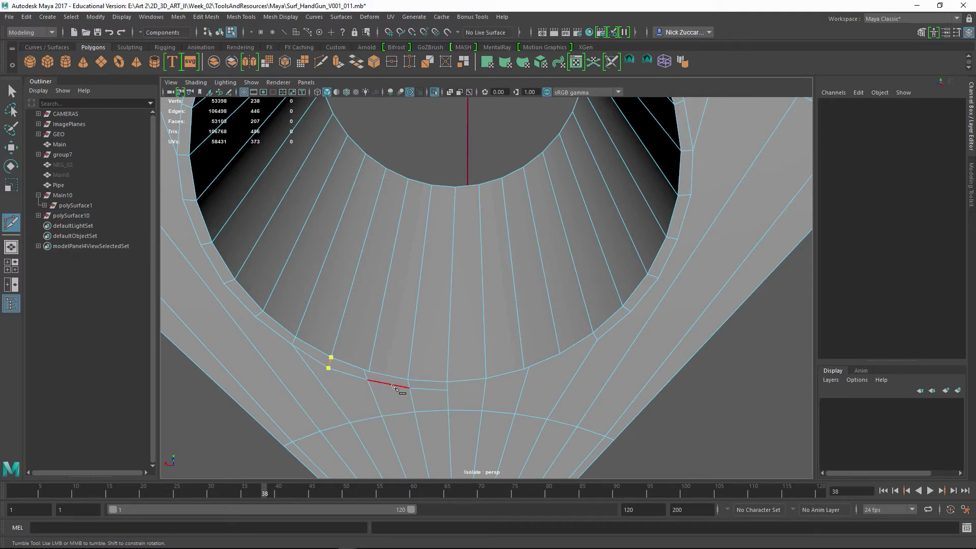
key(Return)
key(q)
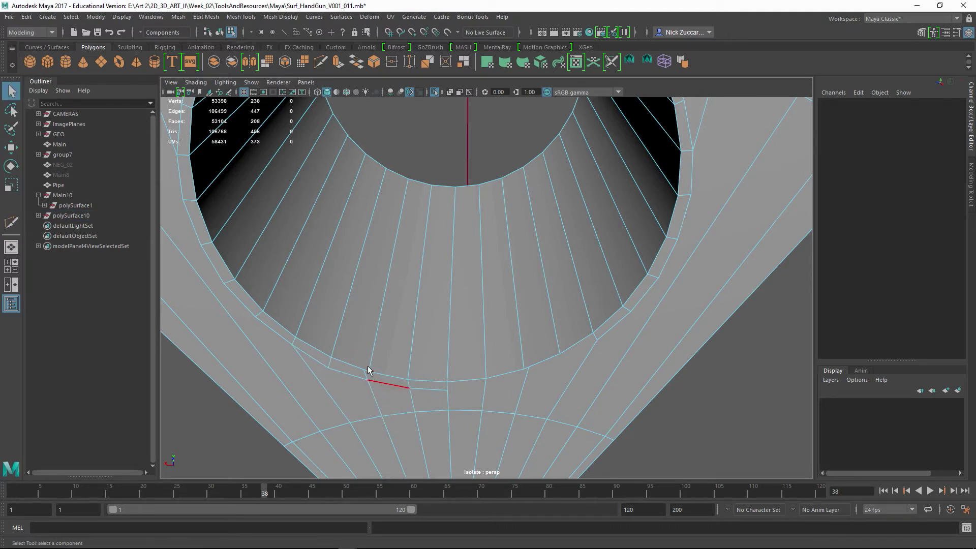
- Target-weld the extra vertex beside the new support row under the hole onto its neighbouring vertex
alt+middle_drag(338, 356, 384, 321)
alt+right_drag(383, 321, 418, 341)
key(F9)
drag(412, 335, 419, 339)
alt+right_drag(455, 351, 431, 333)
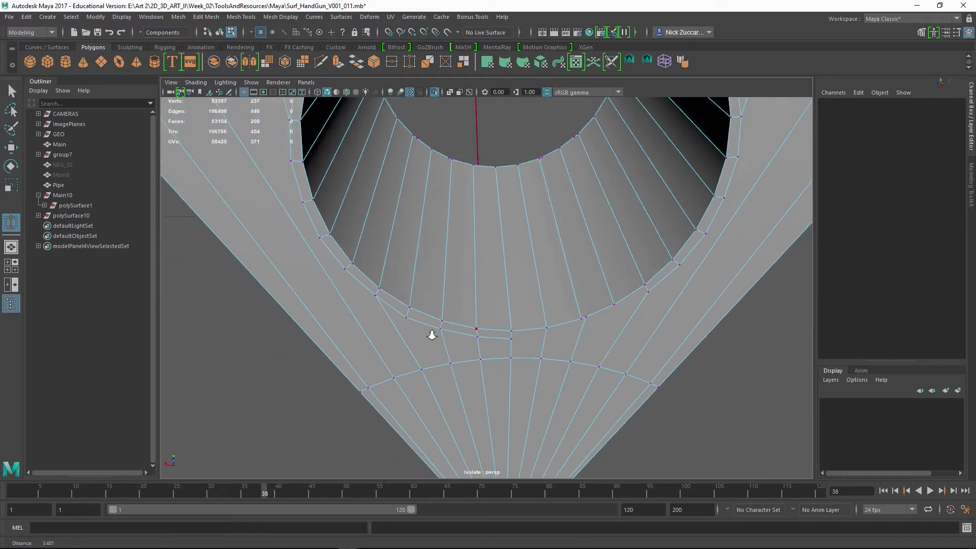
- Examine the topology of the wedge's front face around the chamber hole's lower and side rim
alt+middle_drag(458, 354, 507, 398)
alt+right_drag(507, 398, 459, 371)
alt+drag(468, 378, 486, 370)
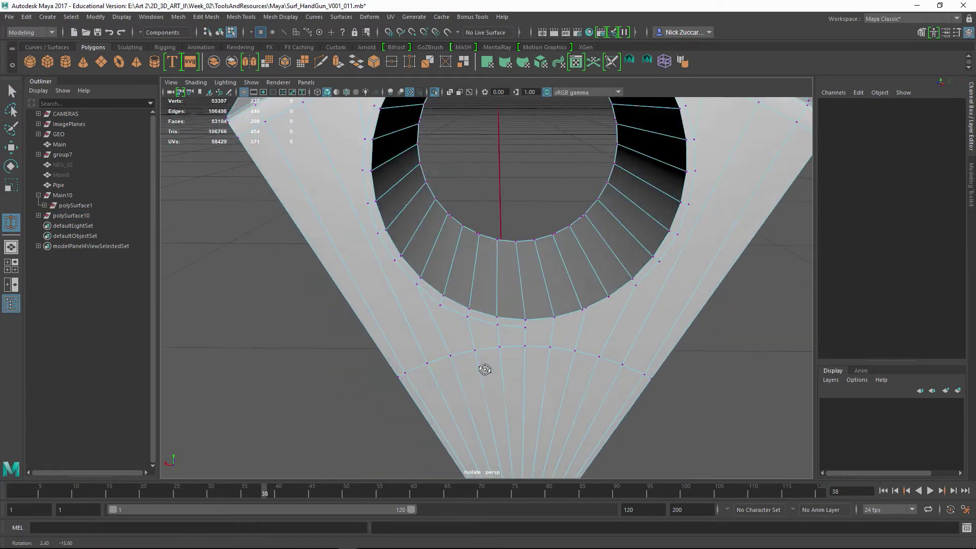
alt+right_drag(486, 370, 479, 340)
alt+drag(480, 340, 497, 350)
alt+right_drag(467, 331, 484, 340)
alt+middle_drag(483, 340, 542, 362)
alt+drag(542, 362, 534, 356)
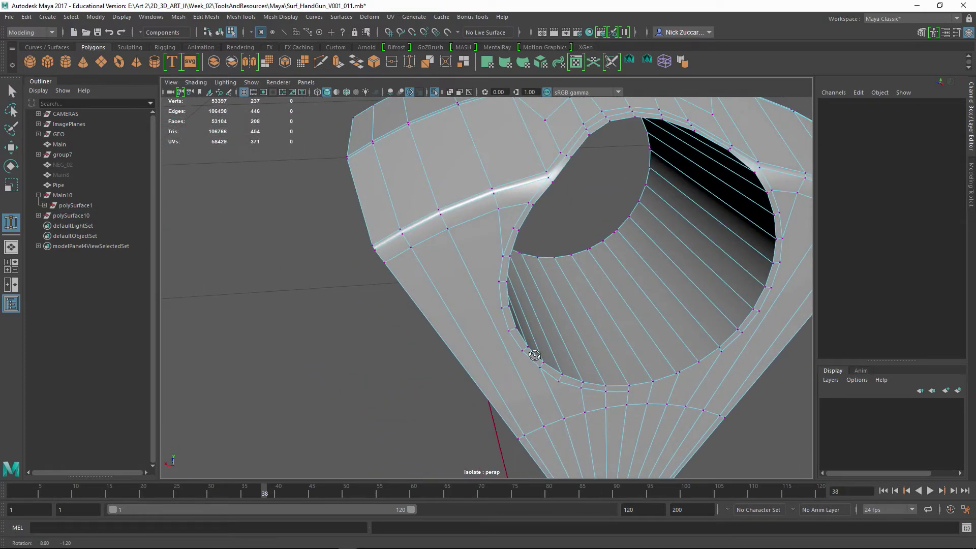
alt+right_drag(533, 355, 537, 357)
- Multi-cut an edge row from a vertex on the hole's side rim across the front face to the wedge's outer side edge
key(F8)
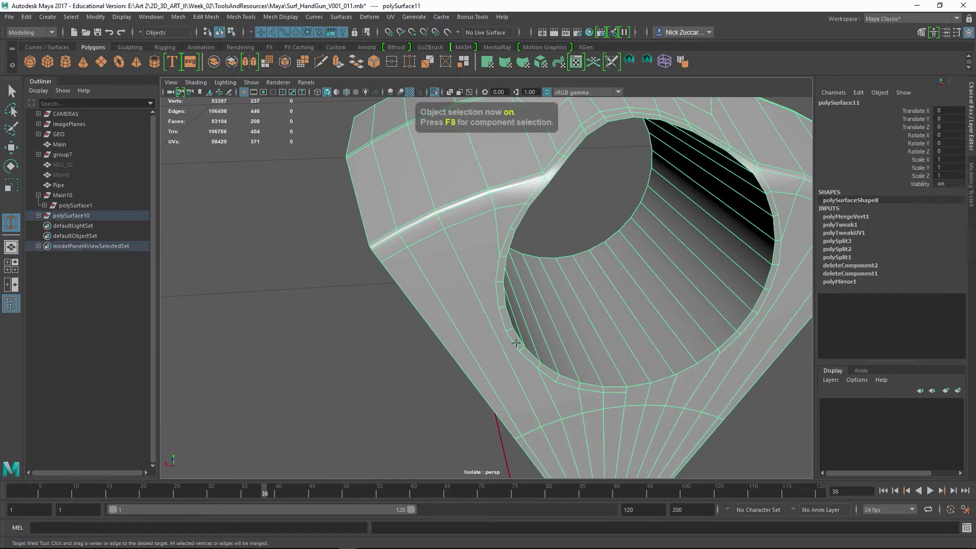
shift+right_drag(461, 330, 405, 282)
alt+drag(477, 320, 469, 311)
alt+right_drag(469, 311, 496, 312)
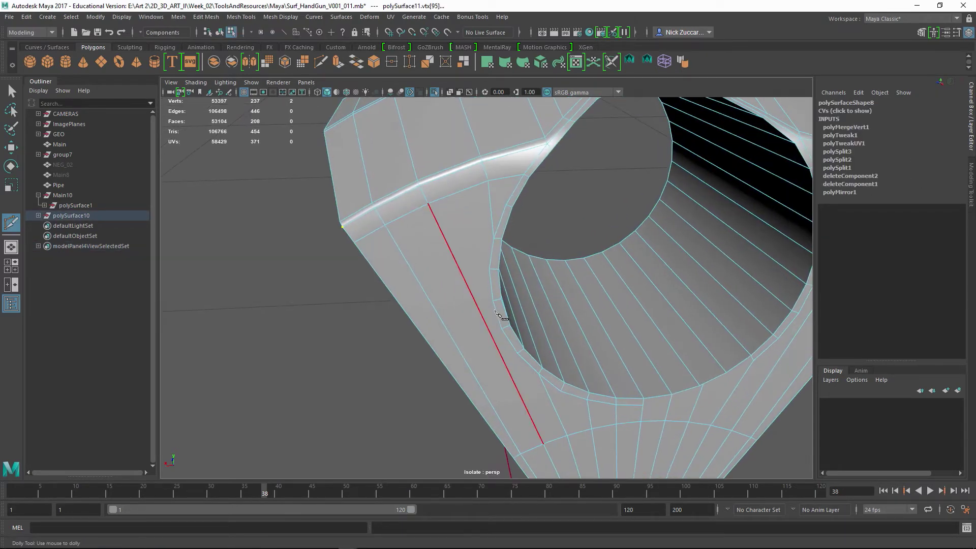
click(492, 300)
alt+drag(497, 346, 473, 279)
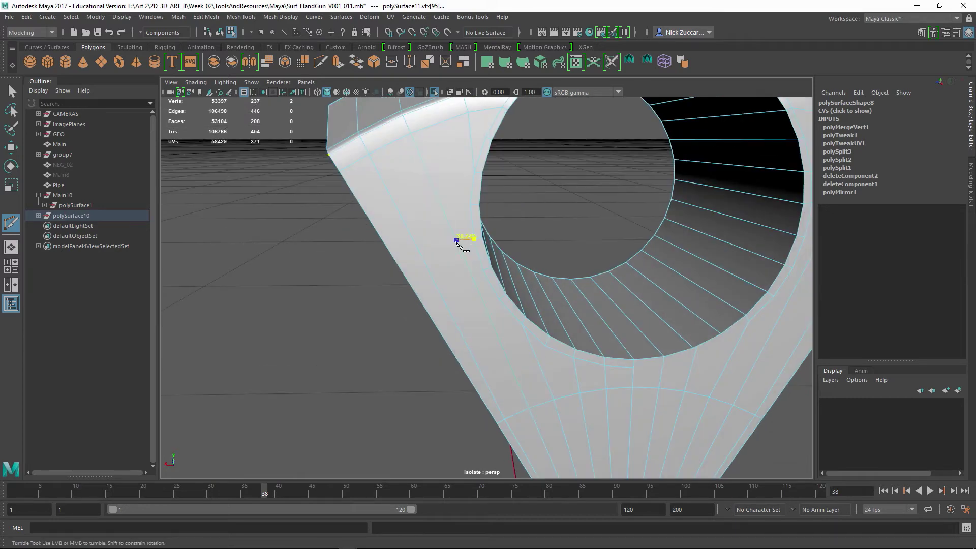
click(458, 246)
click(403, 270)
alt+drag(432, 311, 449, 331)
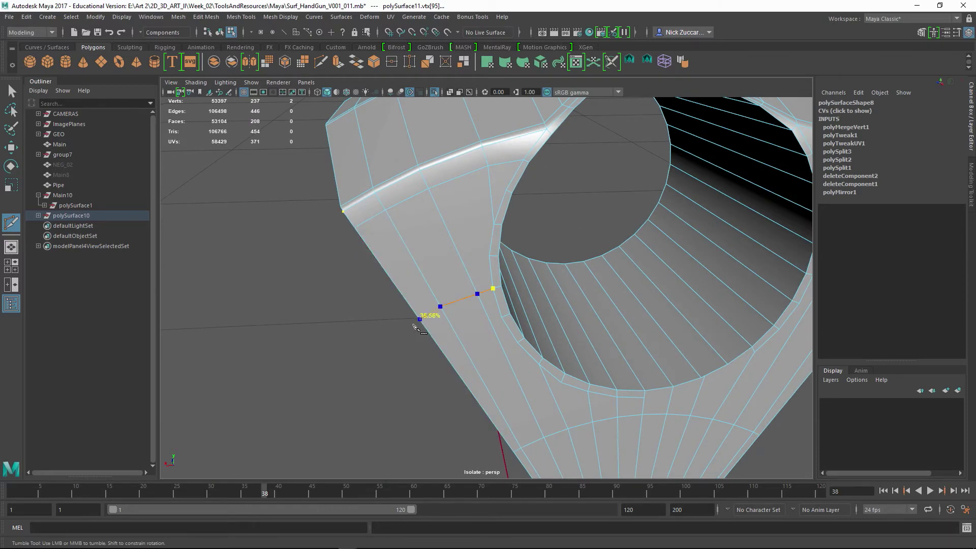
key(Return)
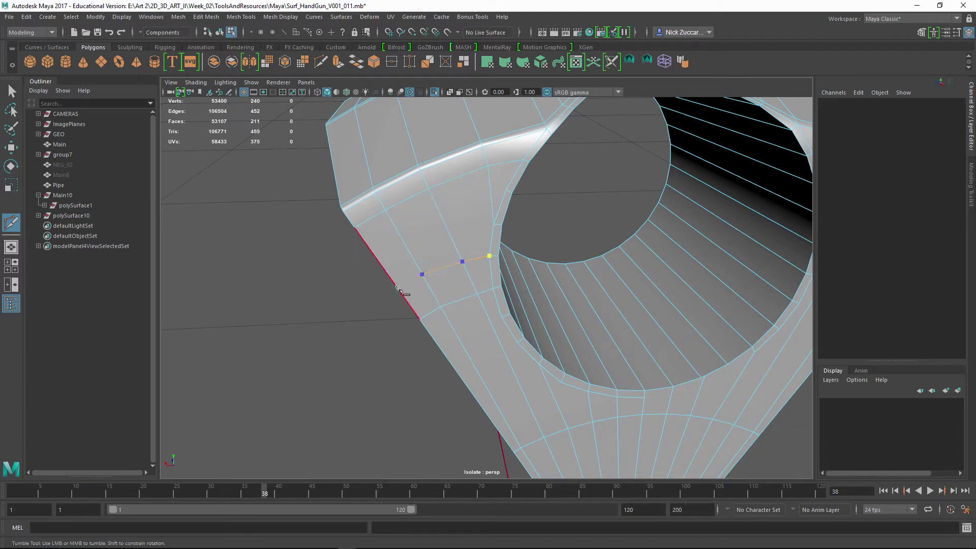
- Multi-cut two edge rows above and one below the first, each running from the hole's rim support to the wedge's side edge
key(Return)
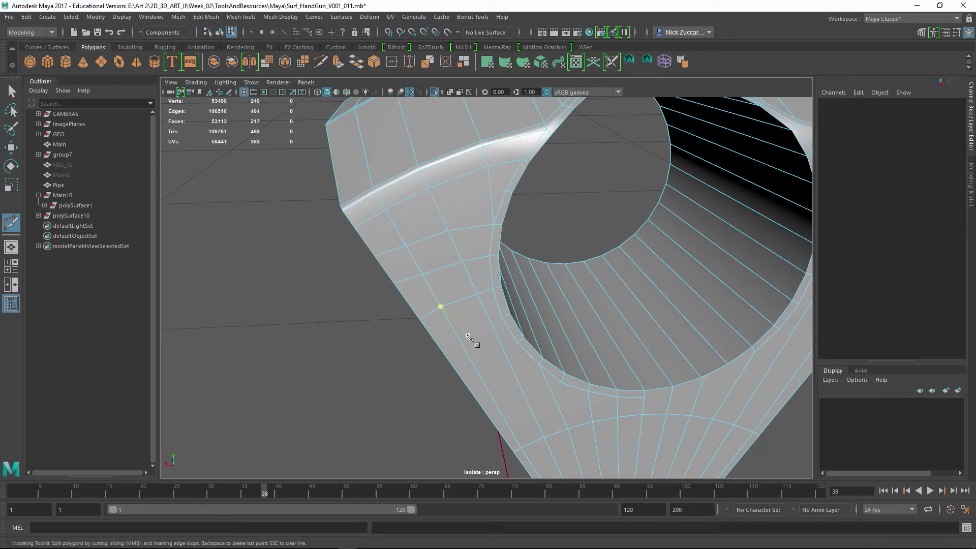
alt+drag(525, 356, 488, 348)
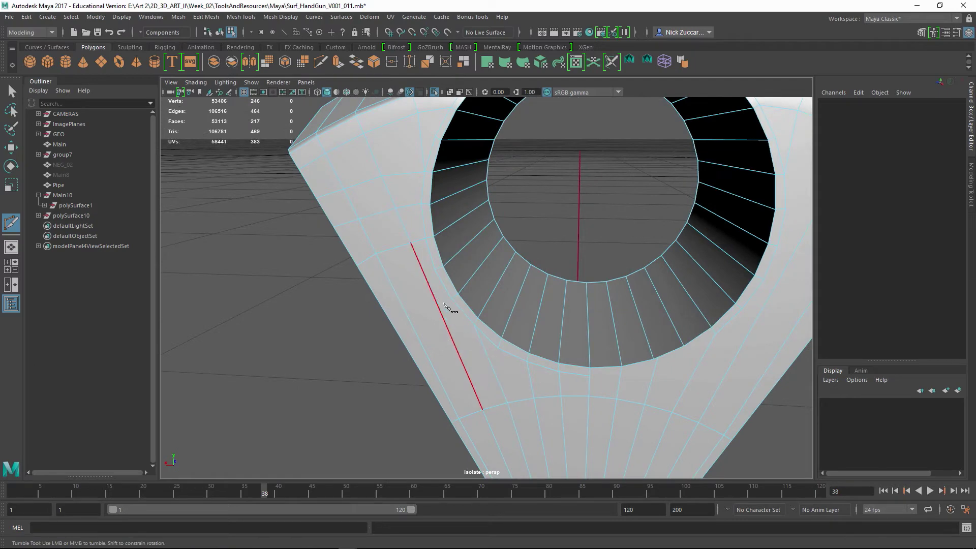
alt+drag(444, 304, 468, 322)
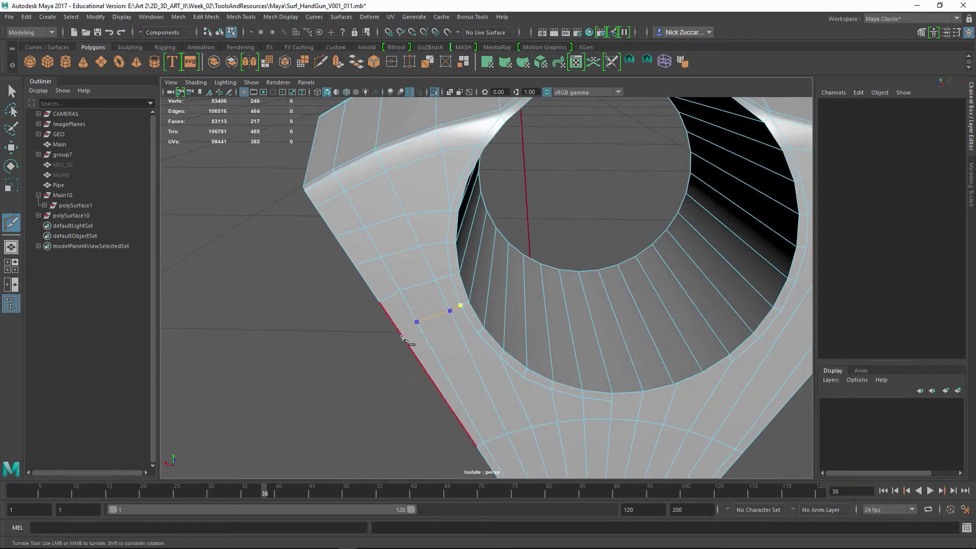
drag(401, 336, 482, 337)
key(Return)
- Multi-cut two more rows further down the side face, and connect the lower rim support to the arc row's vertex
alt+middle_drag(483, 338, 488, 334)
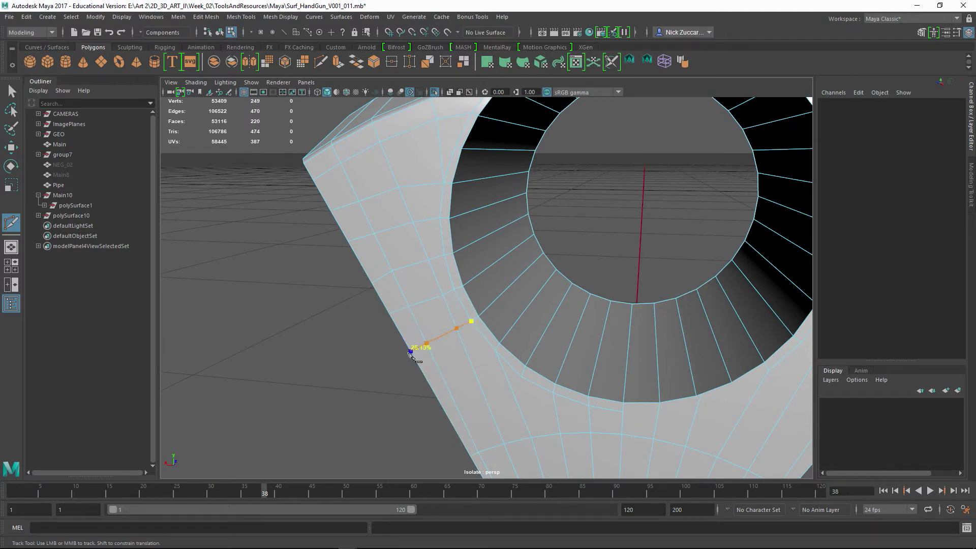
click(407, 382)
key(Return)
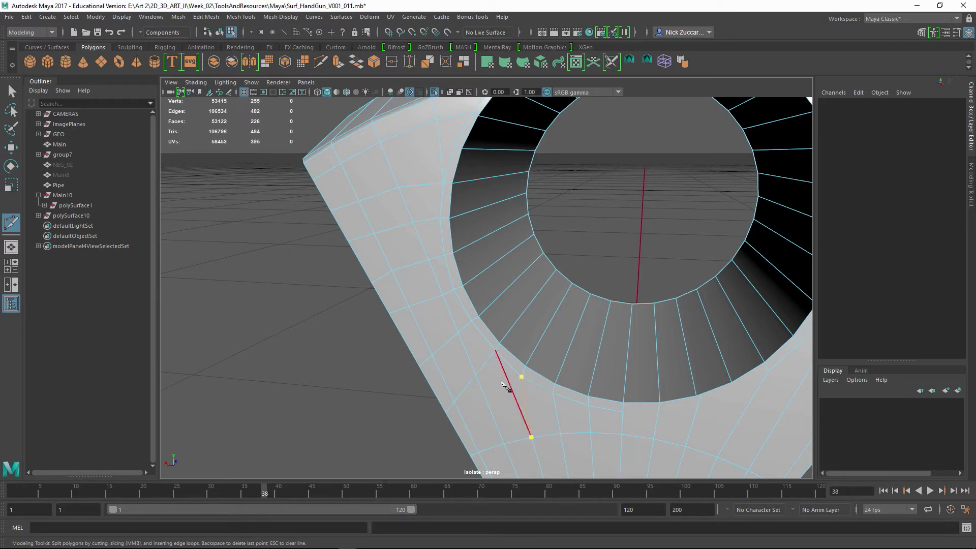
key(q)
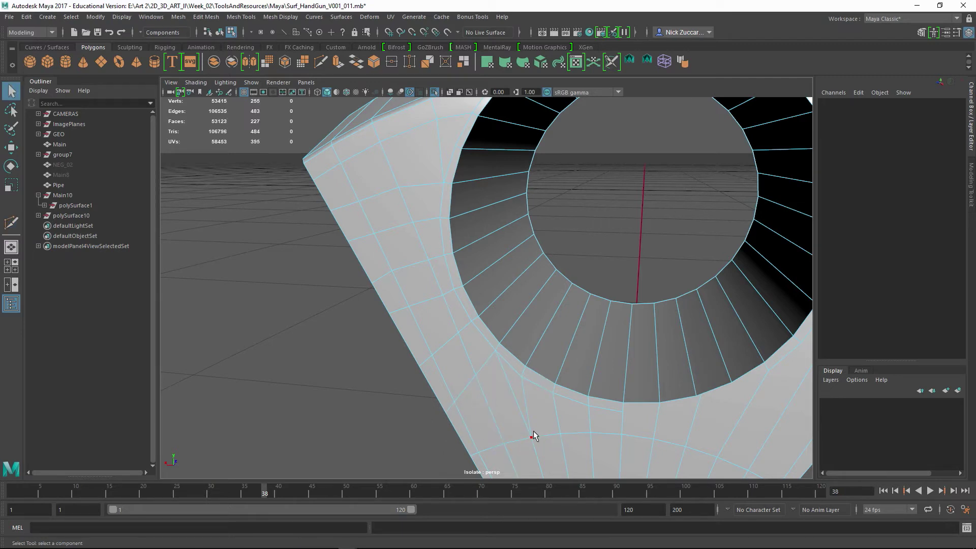
- Remove the edge joining the lower rim support to the arc row's vertex, and preview the smoothed hole rim
drag(525, 444, 521, 411)
key(ctrl+z)
key(ctrl+z)
key(3)
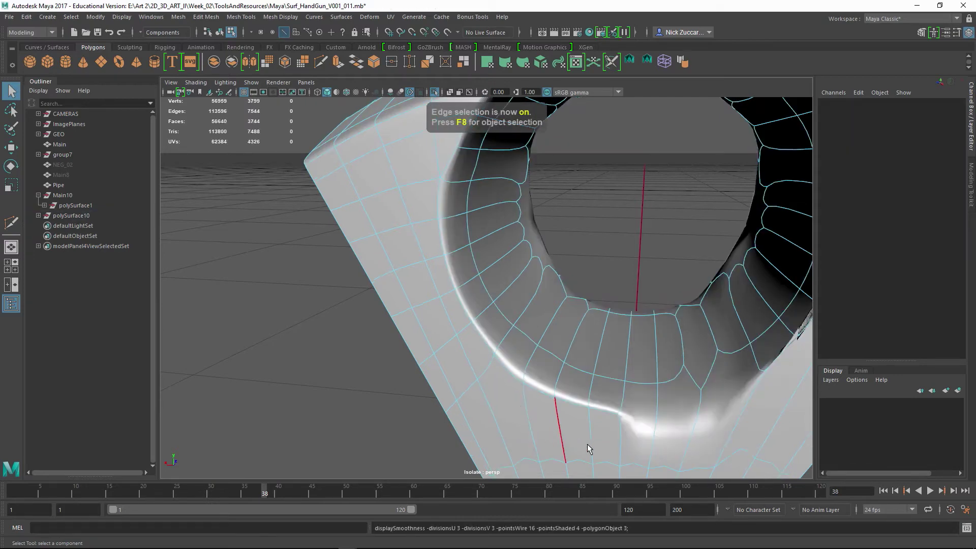
alt+right_drag(588, 449, 527, 385)
alt+drag(527, 385, 471, 392)
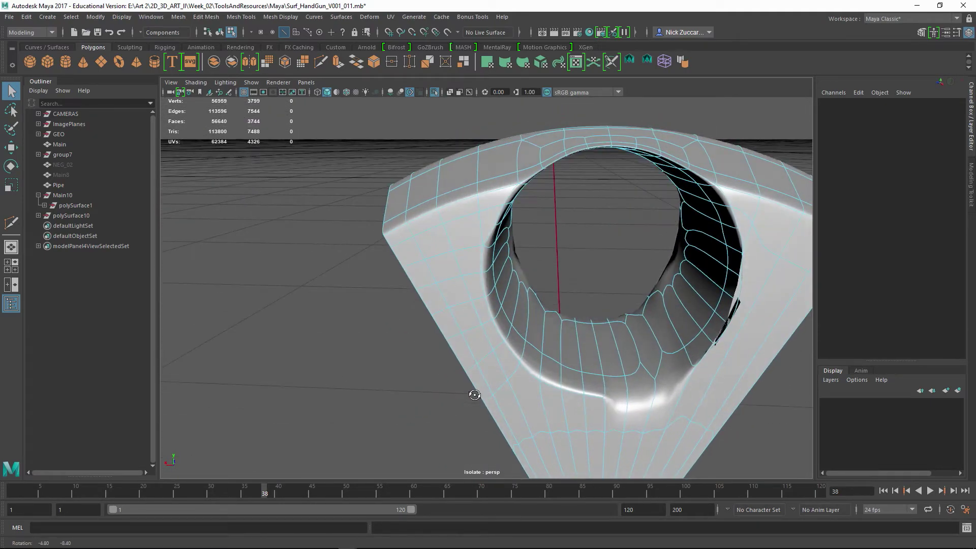
- Multi-cut an edge row from the lower rim support's vertex diagonally across the front face to the wedge's side edge, and preview it smoothed
key(1)
scroll(430, 330, up, 3)
scroll(429, 330, up, 3)
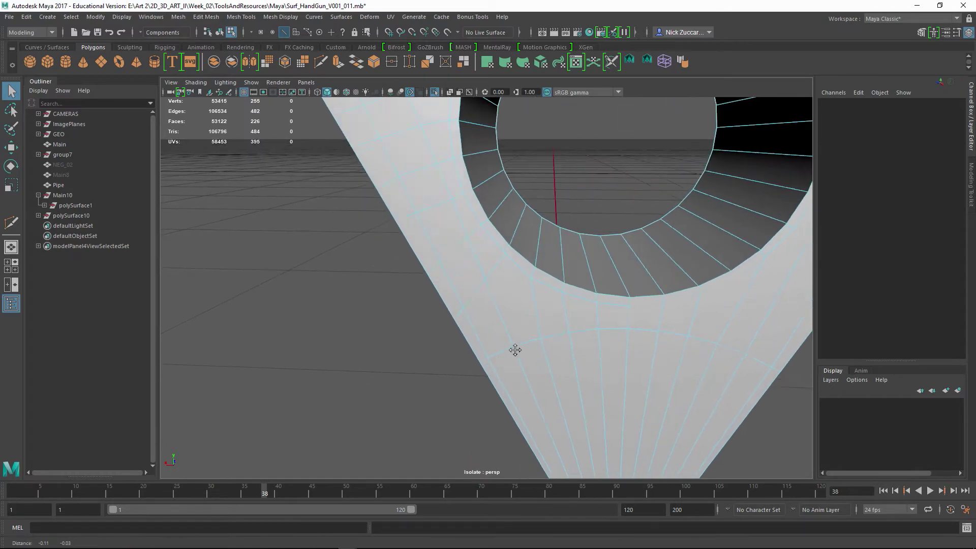
alt+drag(516, 348, 505, 362)
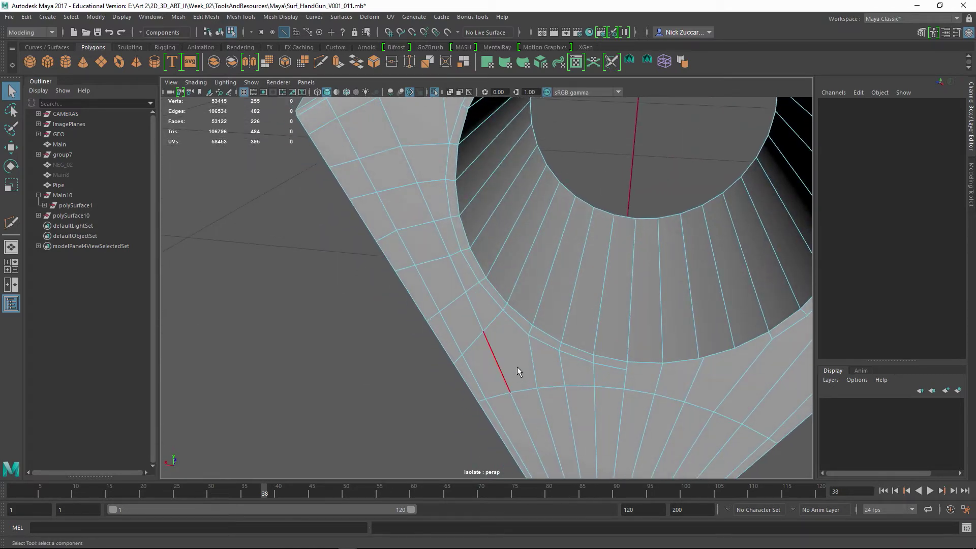
click(13, 222)
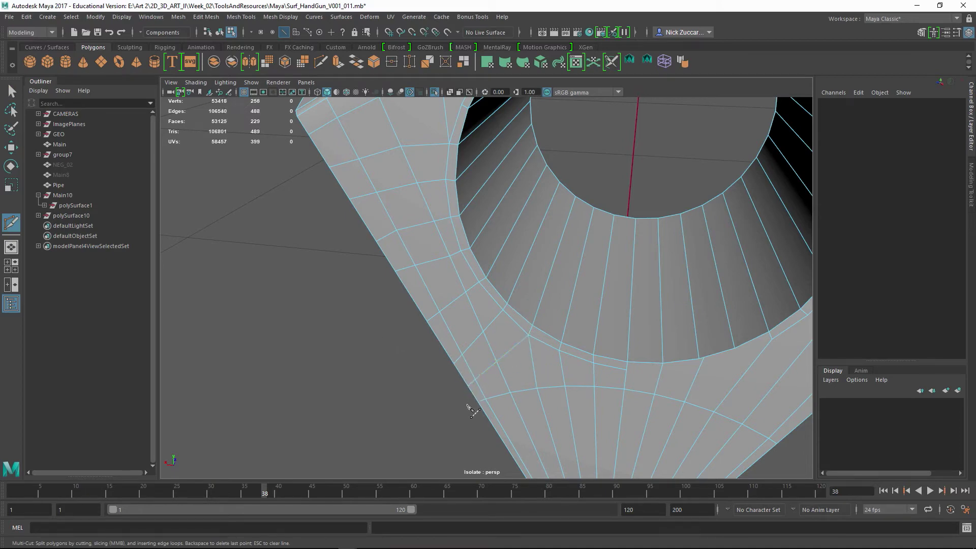
key(3)
alt+drag(566, 392, 588, 360)
key(q)
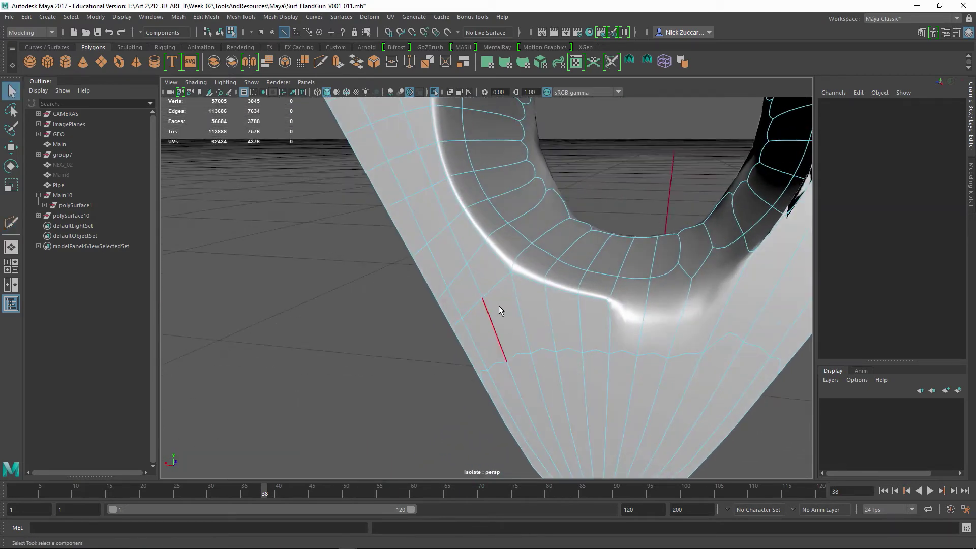
- Adjust the rim support vertex where the new diagonal edge row starts
alt+middle_drag(513, 306, 515, 394)
key(F9)
key(w)
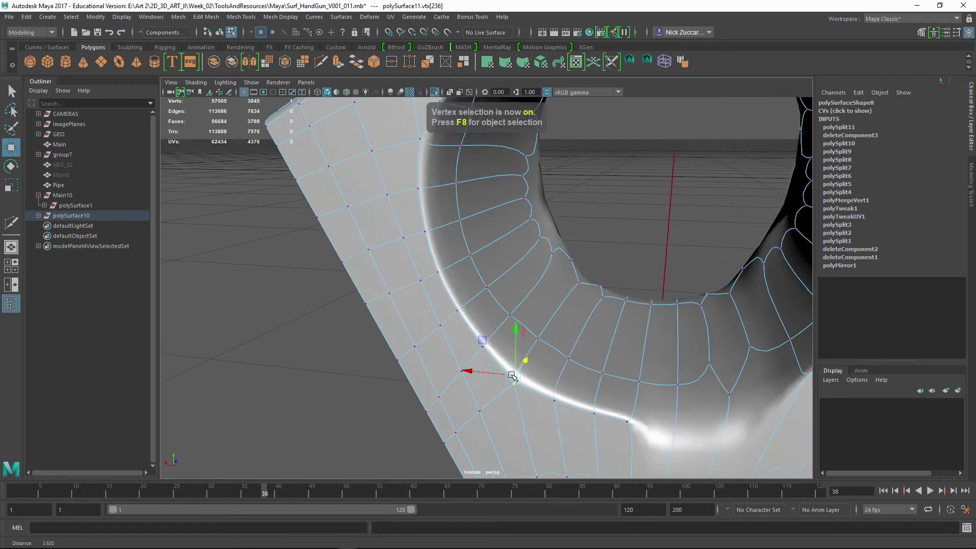
alt+drag(515, 394, 509, 377)
drag(491, 296, 521, 293)
key(1)
alt+drag(568, 329, 550, 332)
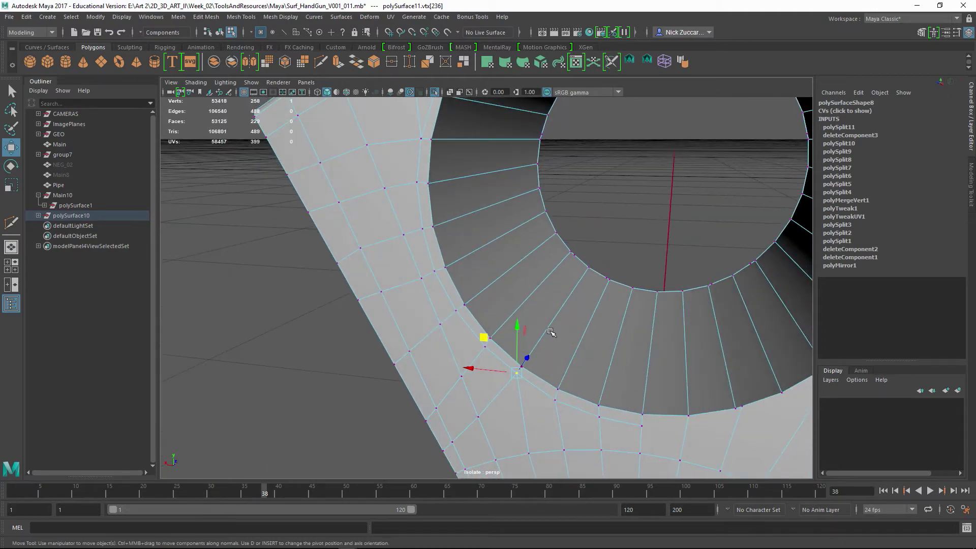
- Preview the smoothed wedge around the chamber hole and delete the wedge's construction history
key(3)
mouse_move(554, 370)
alt+mouse_down()
mouse_move(541, 355)
mouse_move(523, 361)
mouse_move(549, 372)
alt+mouse_up()
alt+middle_drag(549, 372, 558, 342)
scroll(558, 342, down, 4)
alt+drag(558, 342, 546, 377)
key(1)
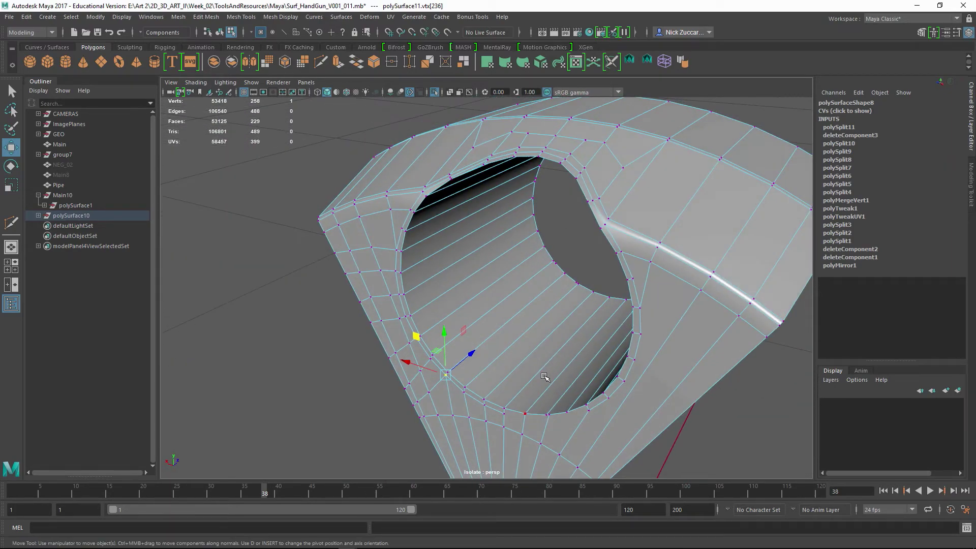
key(F8)
key(alt+shift+d)
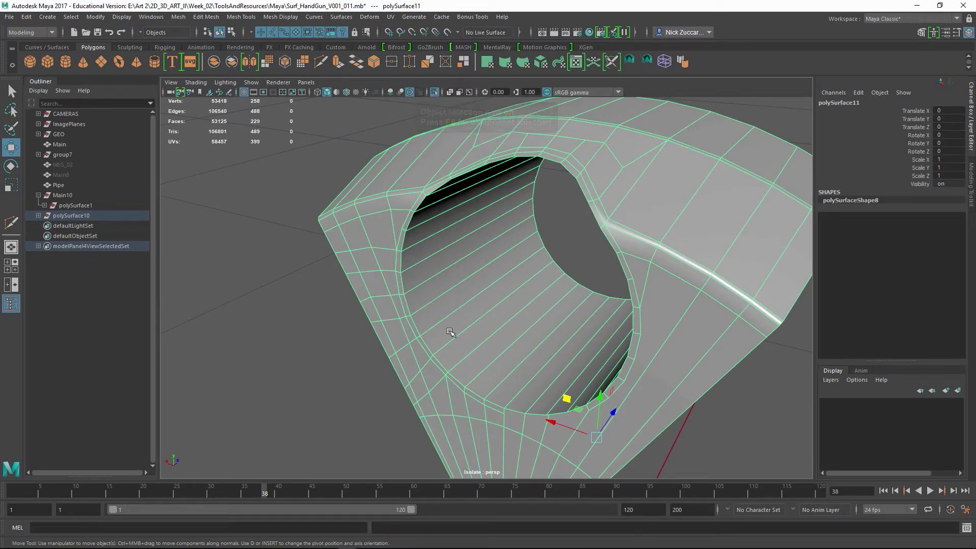
- Insert two partial support loops inside the chamber hole near its front rim, along the side and along the lower edge
shift+right_drag(449, 276, 399, 277)
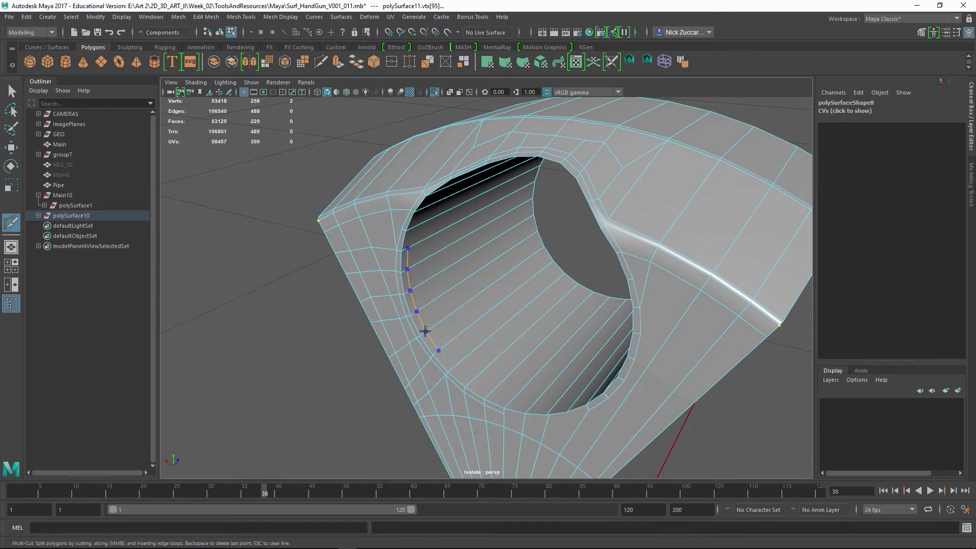
ctrl+click(424, 331)
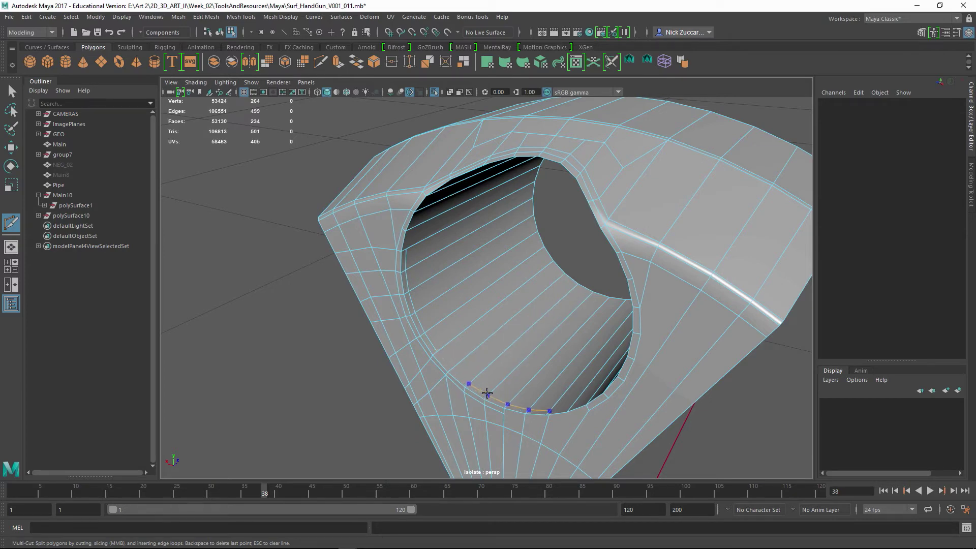
click(472, 384)
alt+right_drag(483, 386, 495, 392)
alt+middle_drag(495, 393, 554, 331)
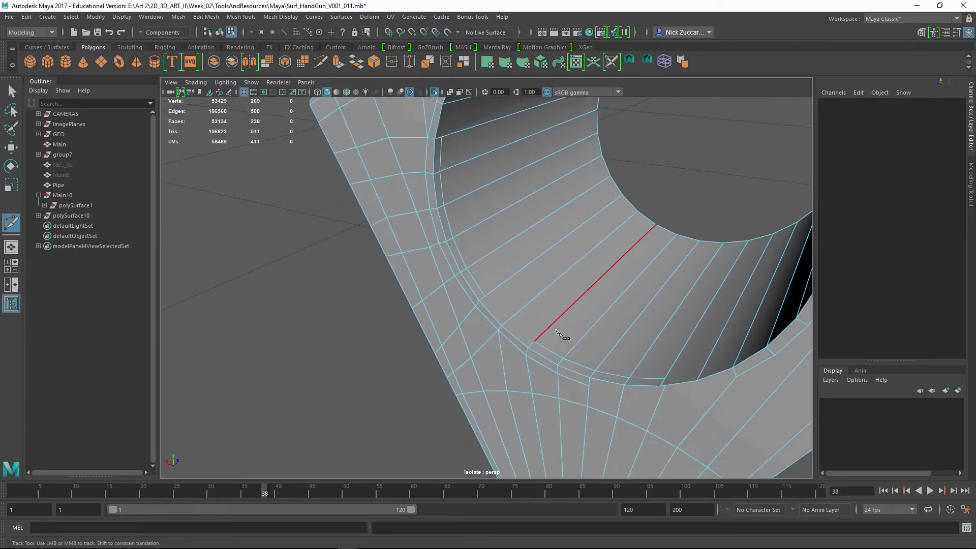
- Multi-cut across the gap between the two partial support loops inside the hole's rim
alt+drag(549, 333, 501, 384)
click(466, 412)
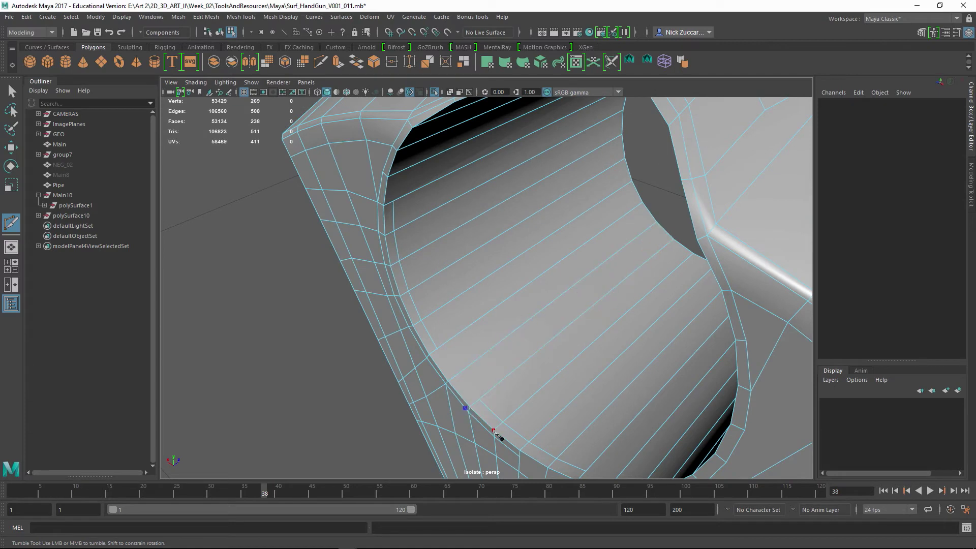
click(483, 400)
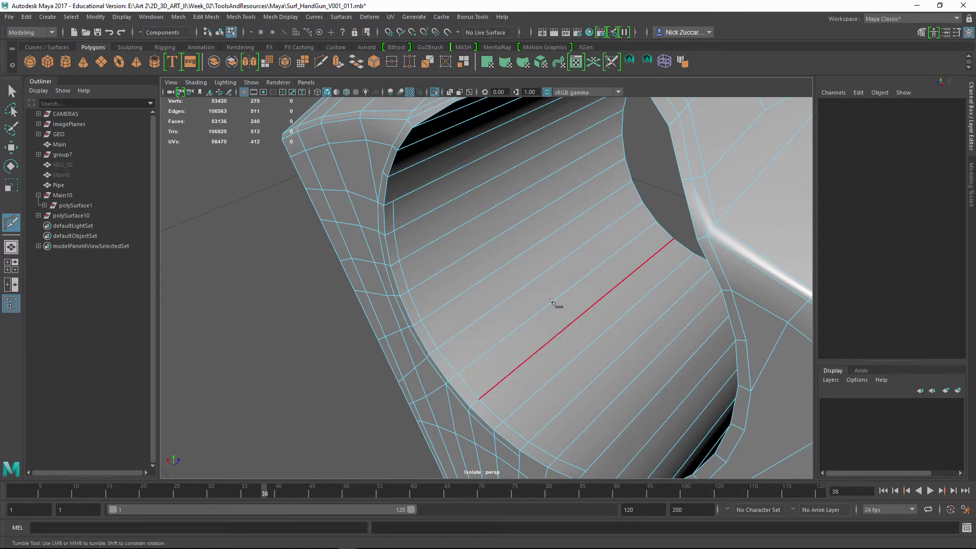
- Start a multi-cut at the side support loop's upper end and continue it up the hole's inner wall close to the rim
alt+drag(575, 209, 492, 236)
alt+middle_drag(492, 235, 508, 345)
click(482, 344)
alt+drag(544, 361, 490, 348)
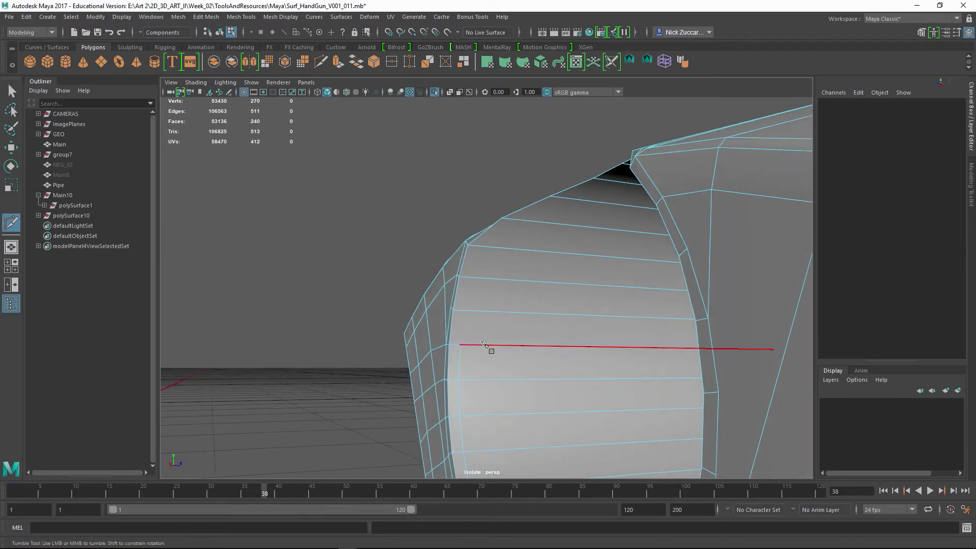
click(464, 310)
click(470, 277)
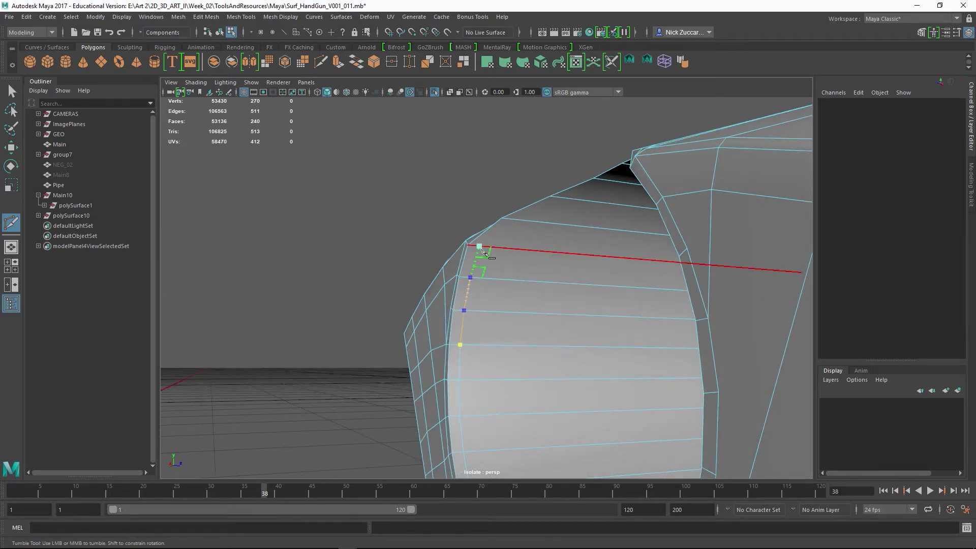
click(480, 247)
- Continue the support cut along the upper inside of the chamber hole, following the rim across the remaining wall edges
alt+drag(544, 247, 551, 335)
alt+middle_drag(536, 262, 515, 308)
click(513, 270)
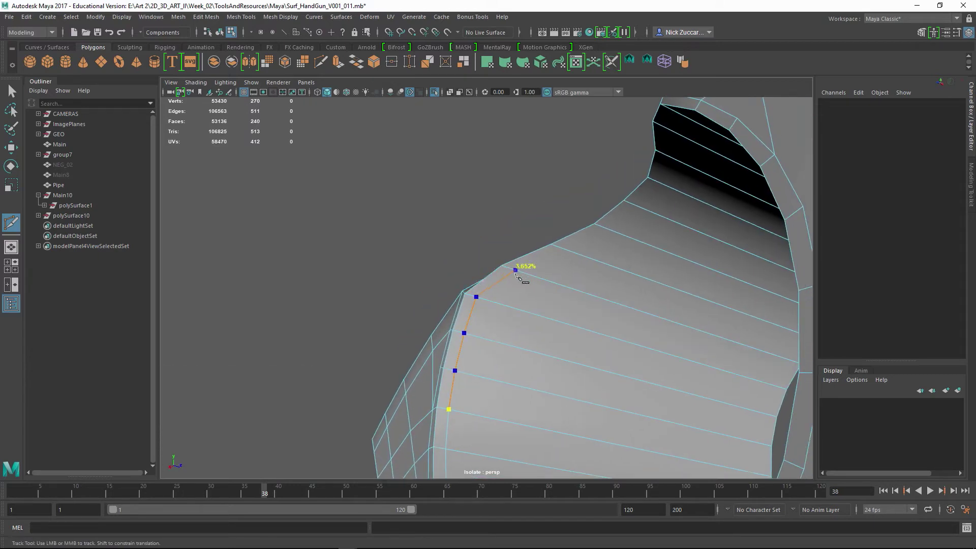
click(566, 251)
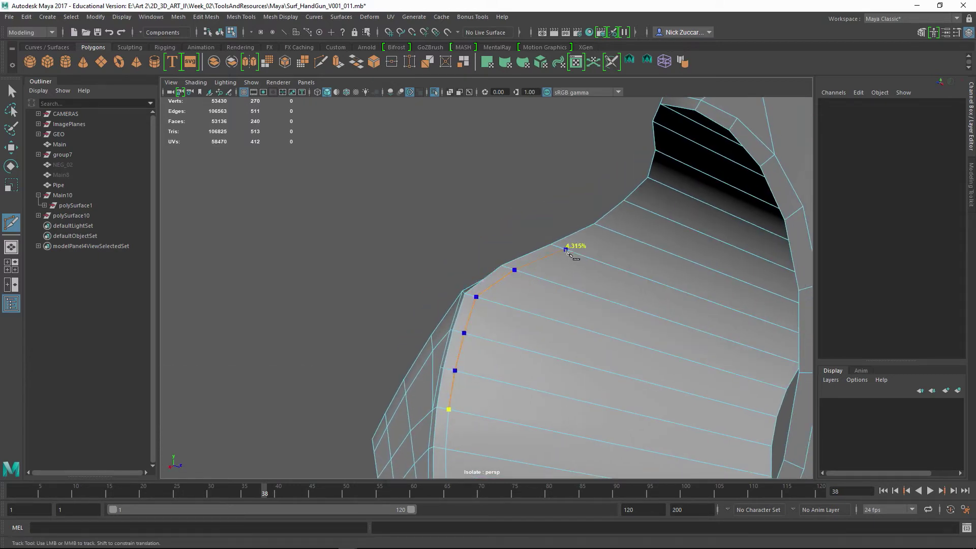
click(608, 229)
alt+drag(611, 230, 656, 253)
alt+middle_drag(656, 255, 631, 288)
click(663, 228)
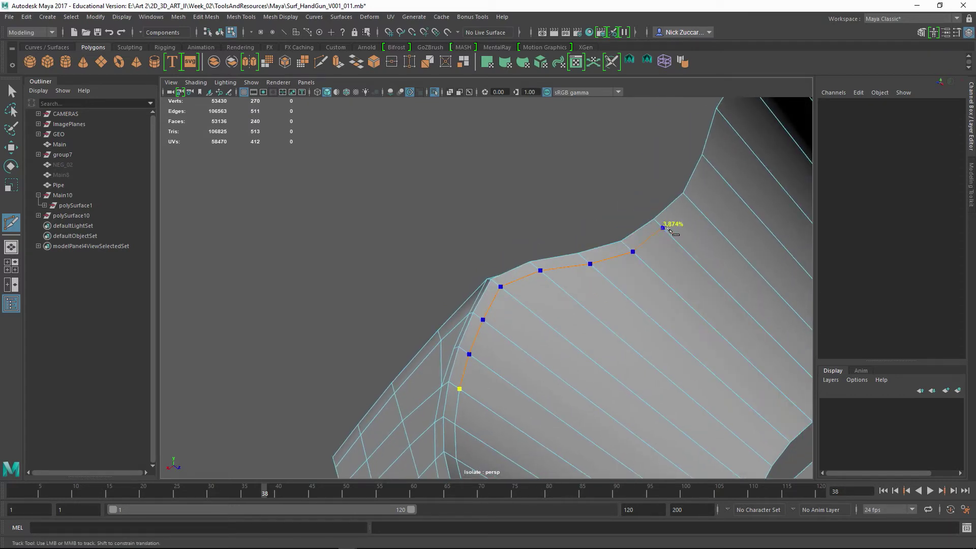
click(712, 165)
- Finish the support cut and mirror the wedge
alt+right_drag(710, 216, 592, 211)
alt+drag(593, 210, 643, 333)
alt+middle_drag(643, 333, 594, 244)
alt+drag(595, 244, 521, 296)
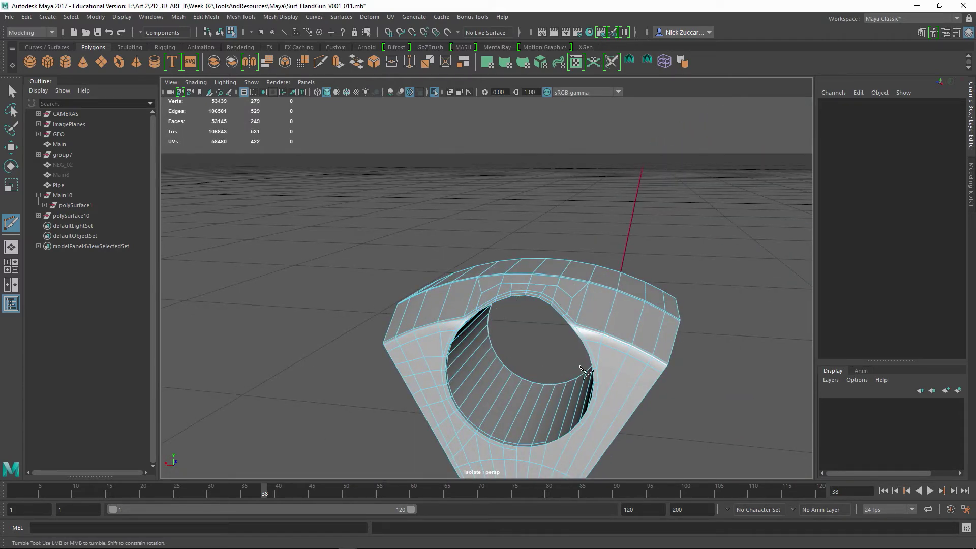
alt+drag(585, 371, 512, 327)
key(F8)
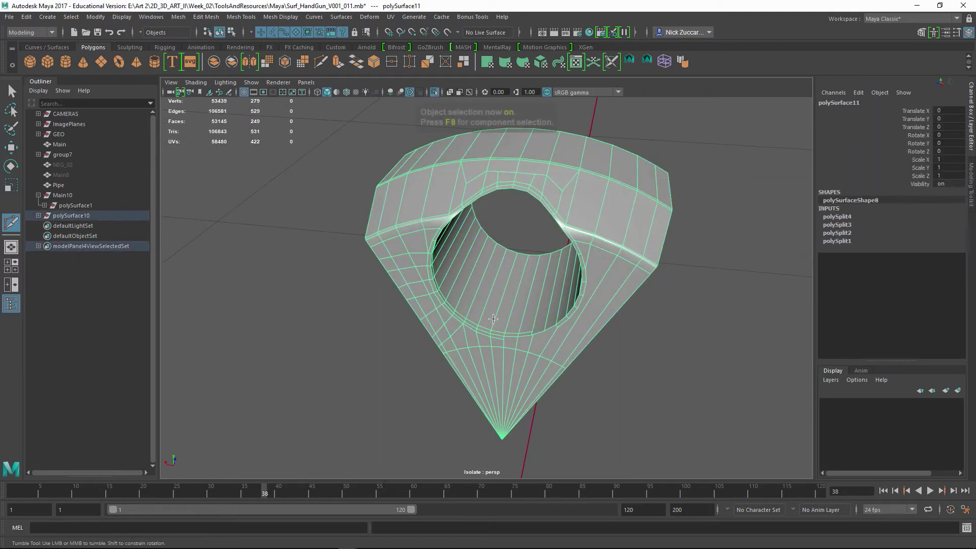
click(248, 62)
click(285, 253)
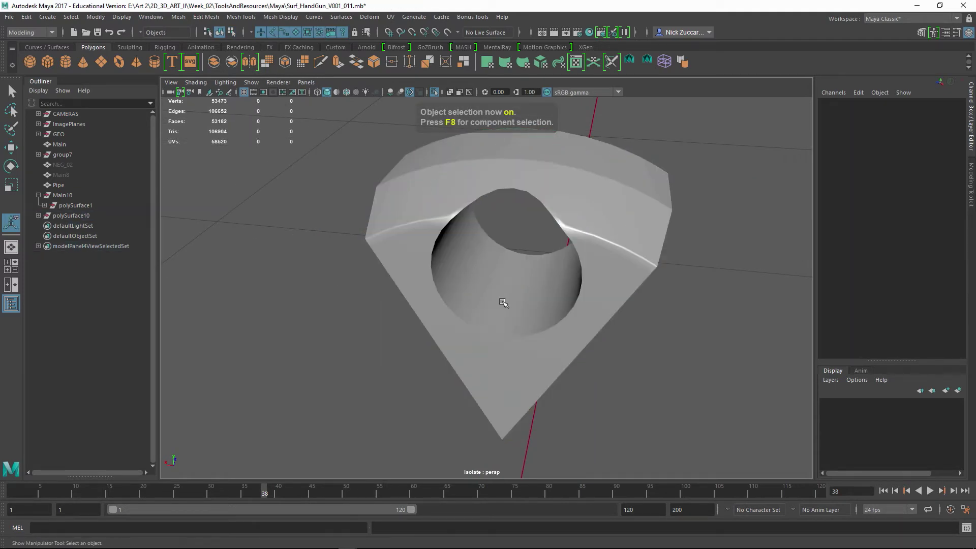
- Delete the mirrored wedge's construction history and preview its front face and chamber hole smoothed
click(502, 303)
key(alt+shift+d)
alt+drag(499, 313, 406, 297)
alt+right_drag(407, 297, 450, 331)
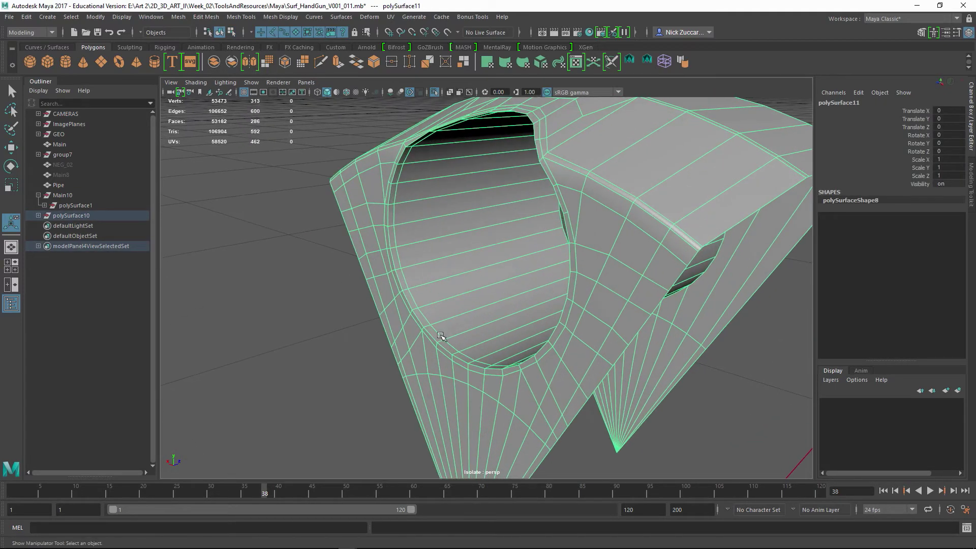
key(3)
alt+drag(393, 351, 426, 340)
key(1)
alt+right_drag(327, 246, 353, 275)
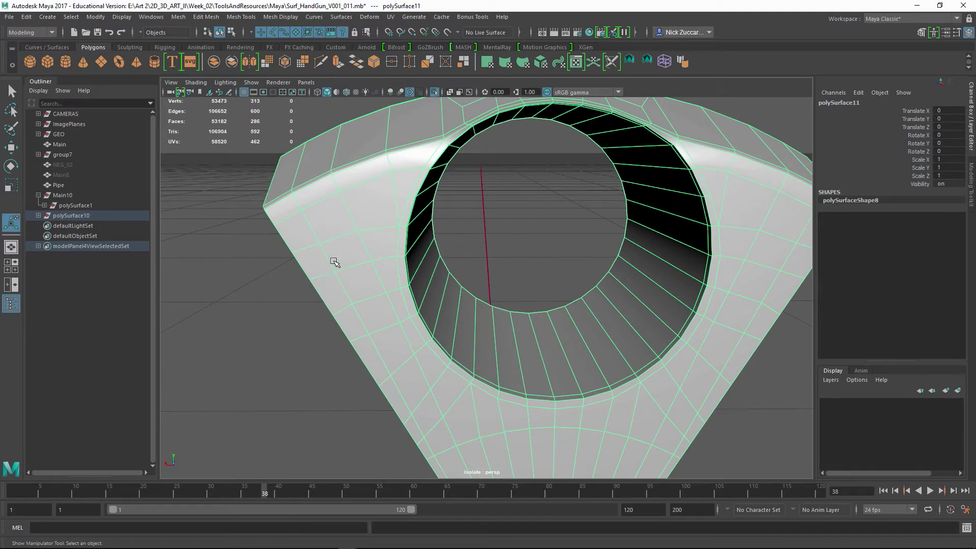
- Delete the nine edges forming the upper three rows between the hole's rim support and the wedge's side edge on the front face
key(F10)
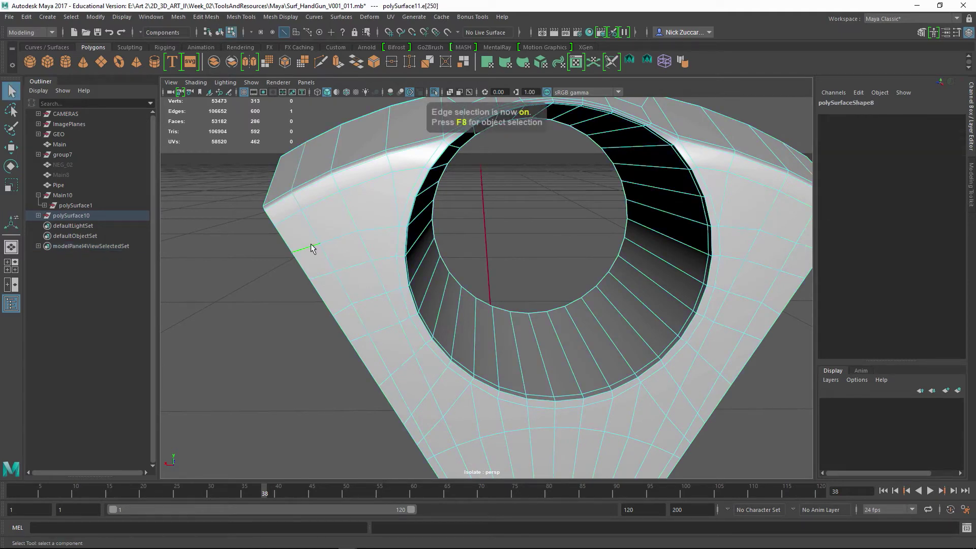
alt+drag(444, 262, 388, 281)
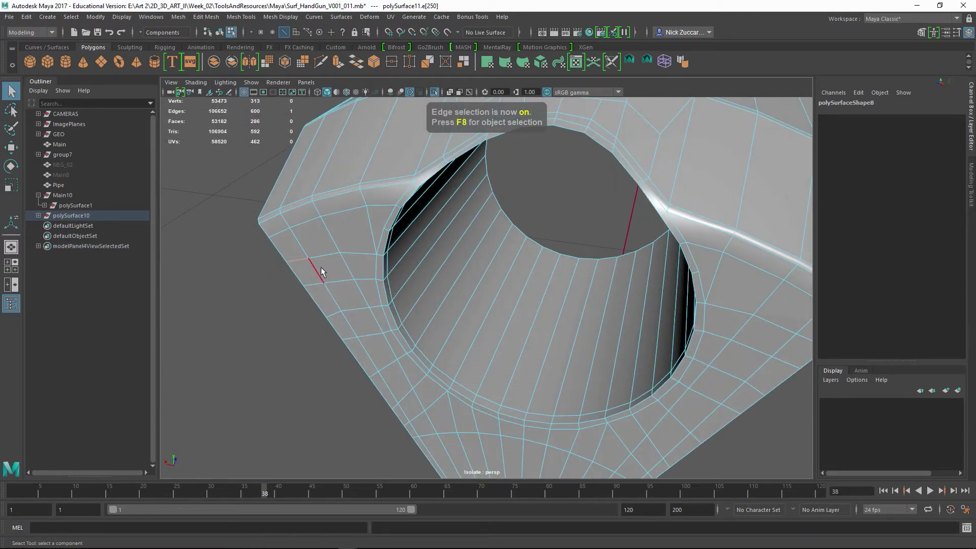
click(333, 257)
key(Delete)
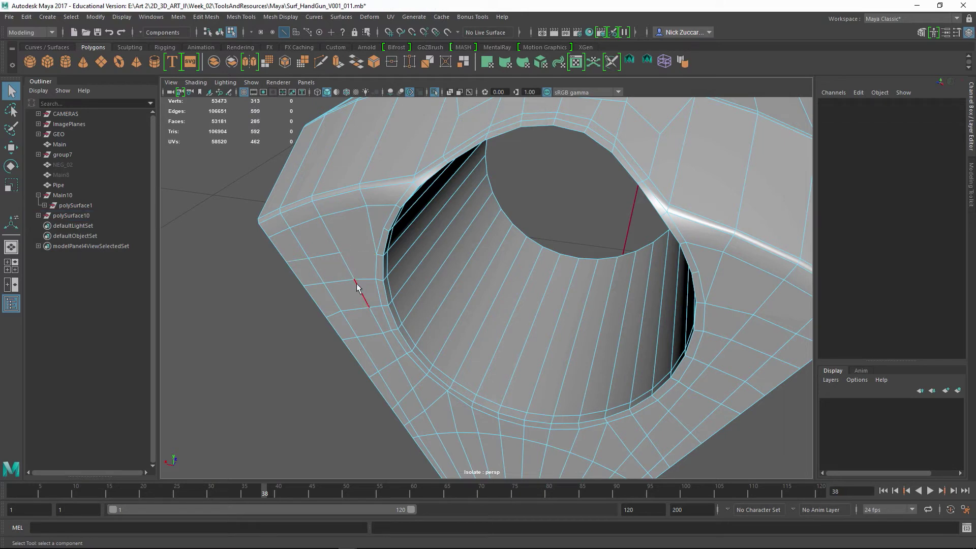
click(328, 257)
key(Delete)
click(338, 283)
key(Delete)
click(352, 314)
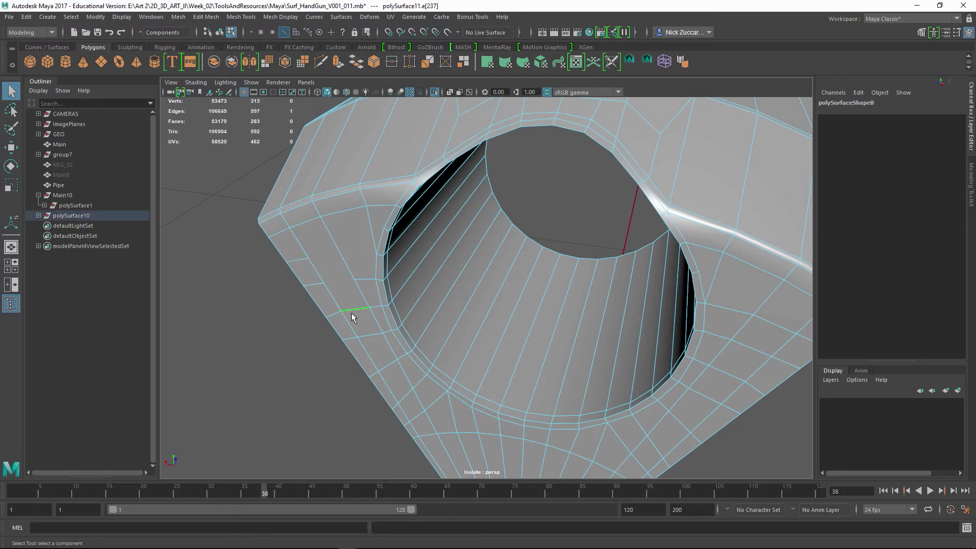
key(Delete)
click(376, 319)
key(Delete)
click(316, 283)
key(Delete)
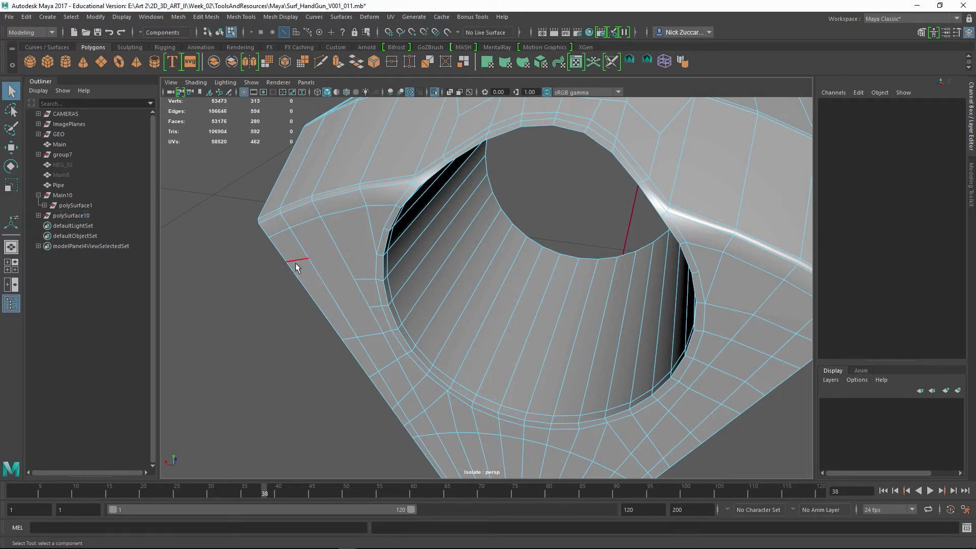
click(296, 263)
key(Delete)
click(365, 292)
key(Delete)
click(375, 306)
key(Delete)
- Delete the leftover vertices of the removed edge rows on the front face
key(F9)
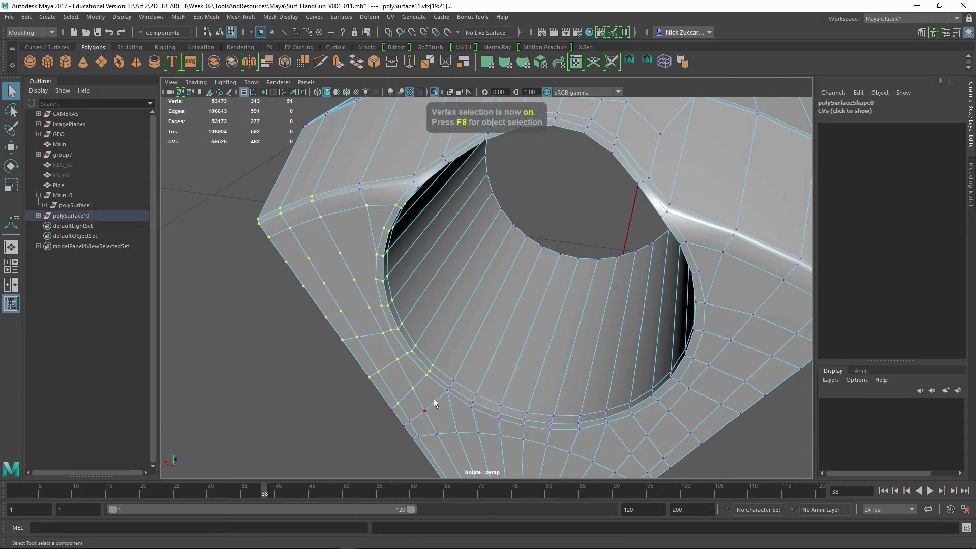
key(Delete)
key(F8)
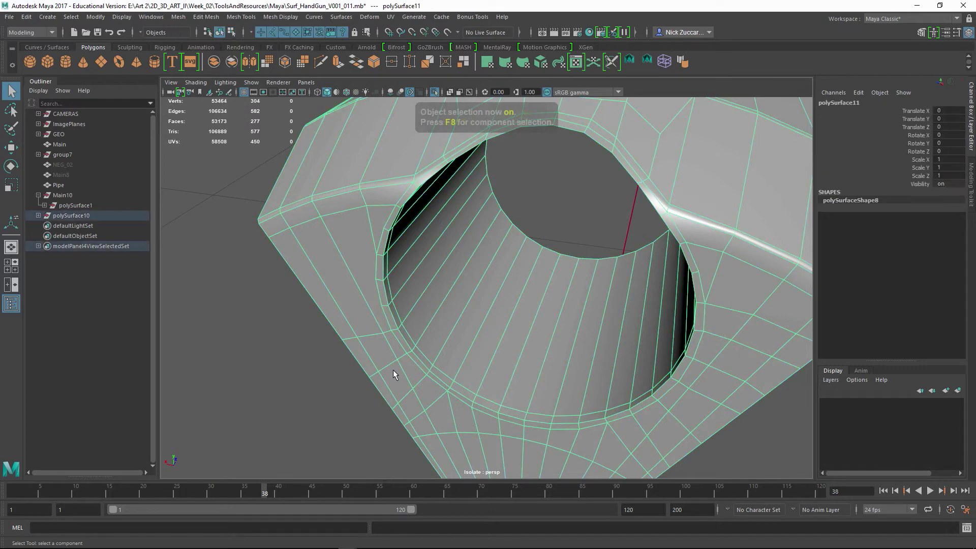
- Delete the fourth row of edges, between the hole's rim support and the wedge's side edge on the front face
alt+drag(389, 330, 451, 338)
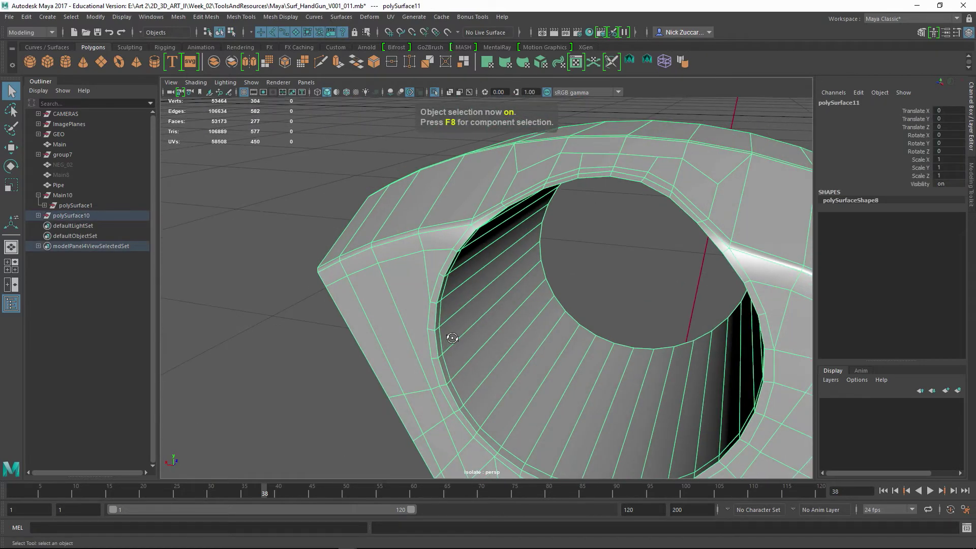
alt+middle_drag(451, 338, 467, 290)
alt+drag(468, 289, 478, 334)
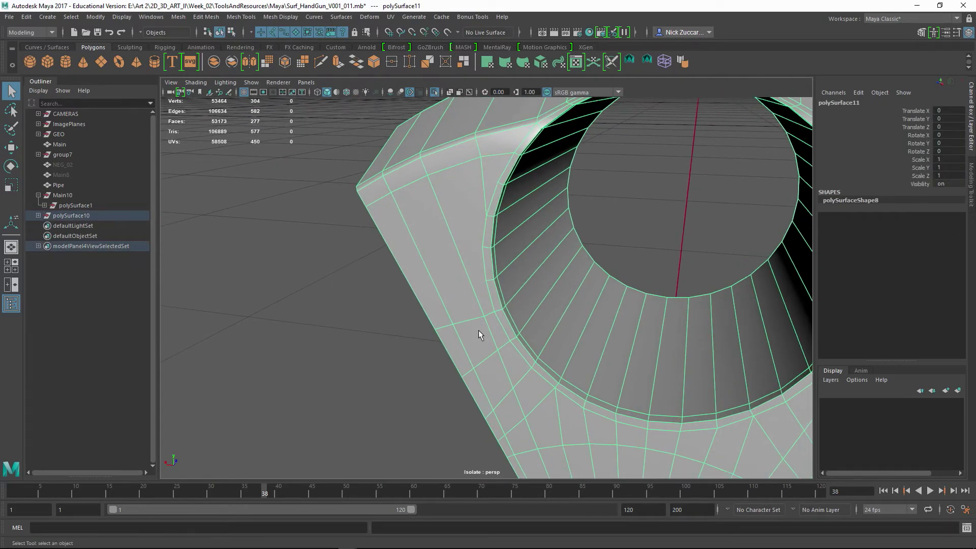
key(F10)
click(447, 329)
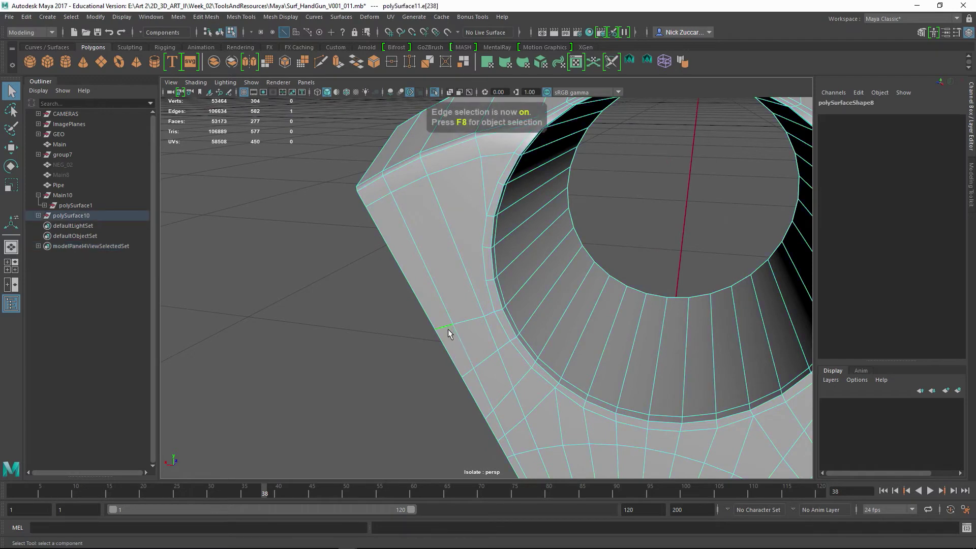
key(Delete)
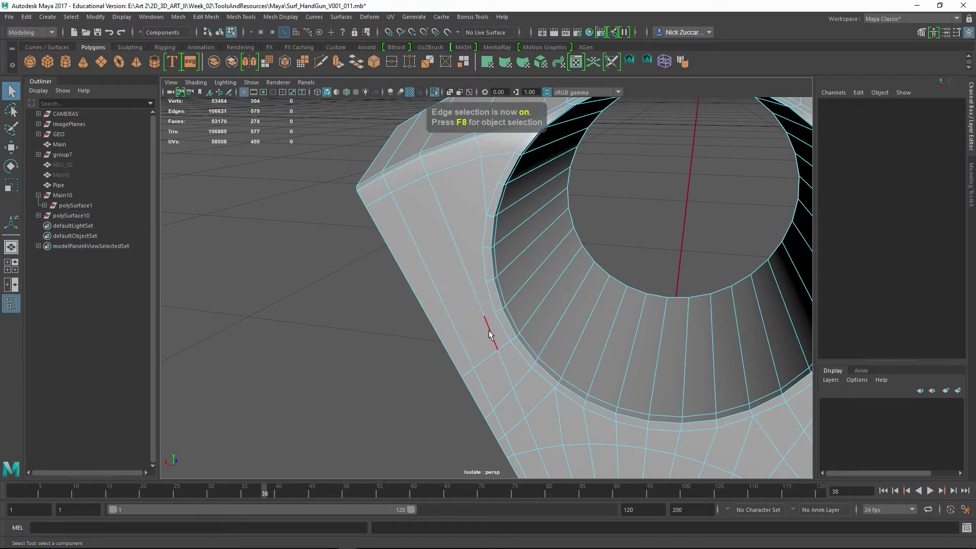
- Delete the leftover vertices of the removed fourth row and return to object selection
key(F9)
drag(338, 197, 538, 410)
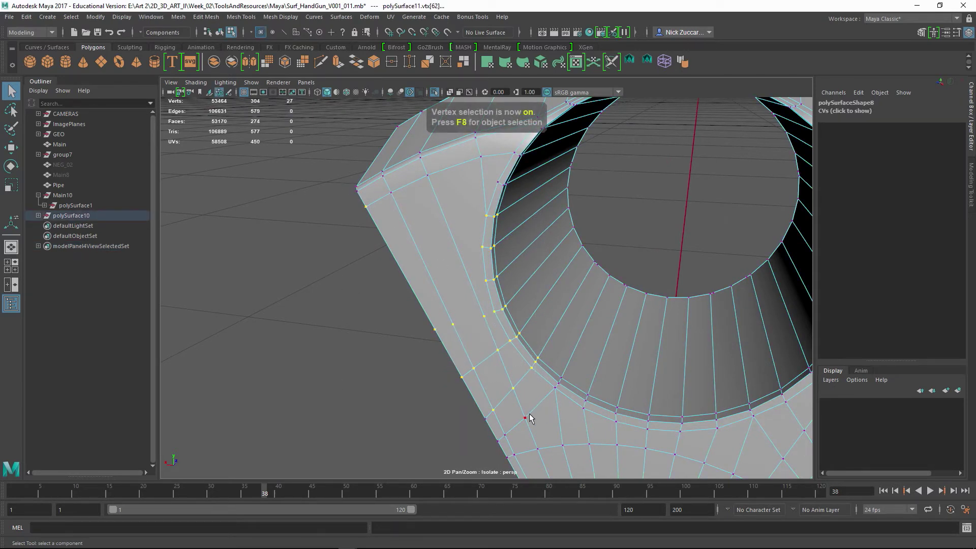
key(Delete)
key(F8)
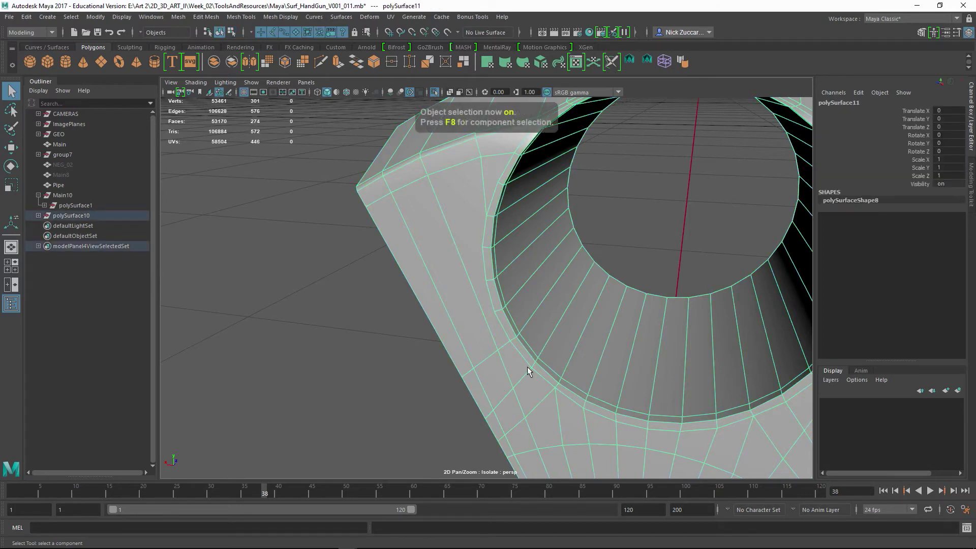
- Multi-cut four new edge rows across the front face from the hole's rim support vertices to the wedge's side edge
shift+right_drag(527, 367, 472, 294)
alt+drag(512, 338, 529, 303)
alt+drag(520, 263, 543, 357)
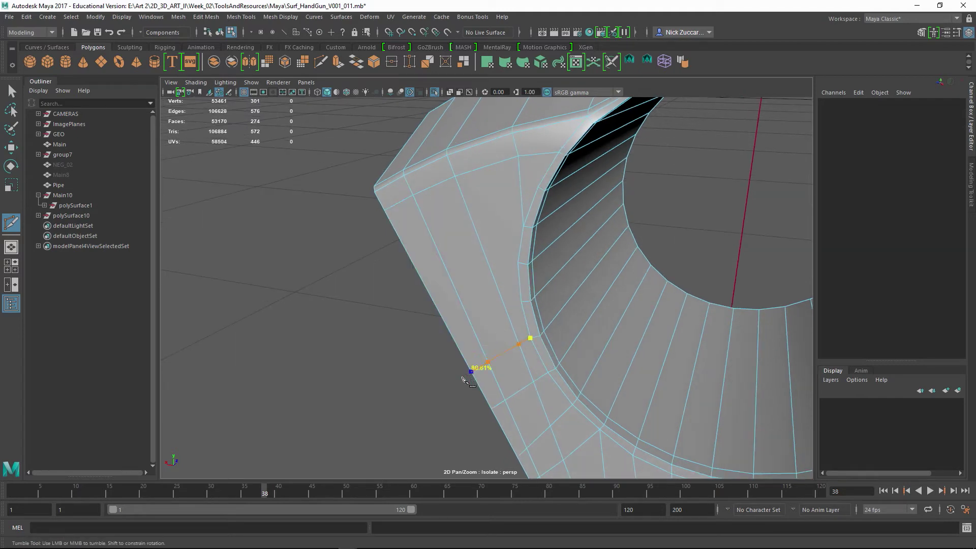
right_click(495, 354)
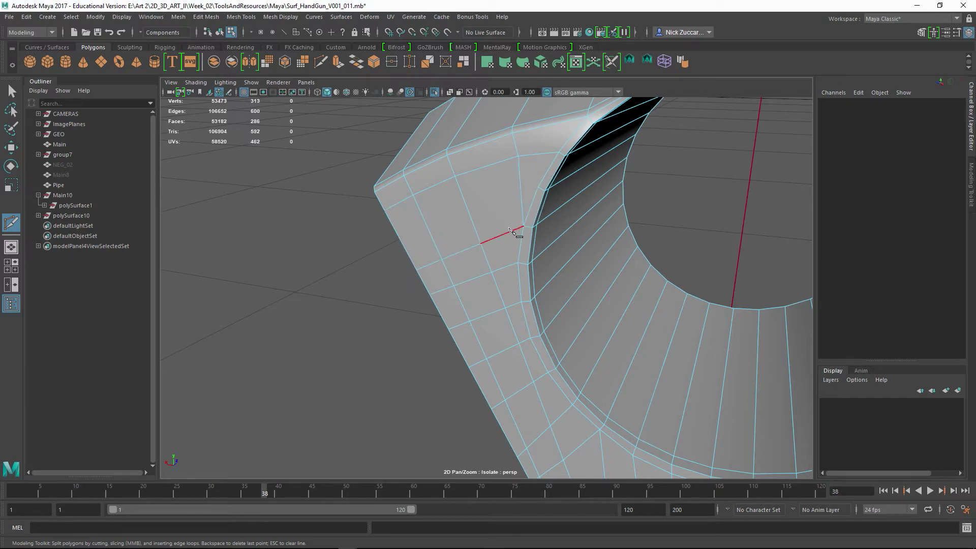
- Delete the single edge joining the upper support loop to the hole's rim support on the front face
key(q)
click(517, 185)
key(Delete)
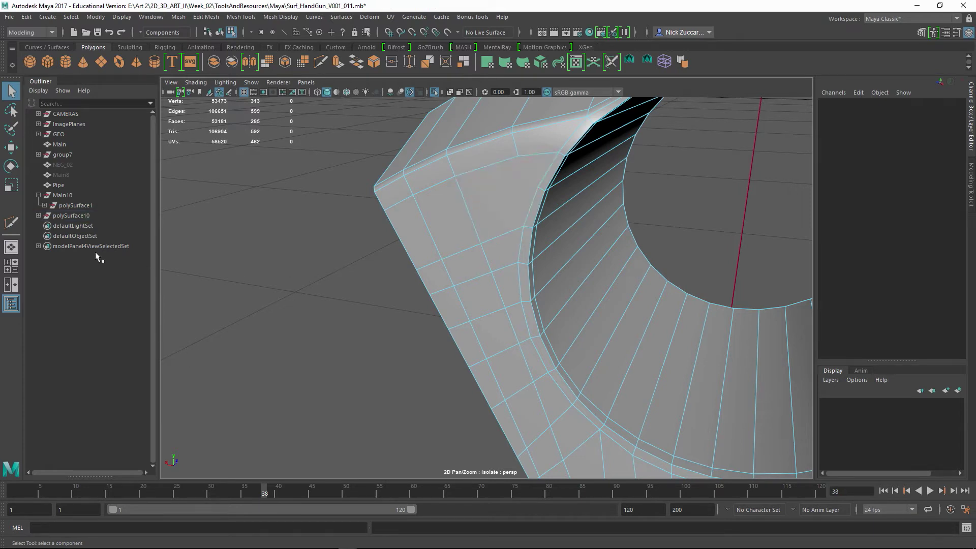
- Try to cut a corner-shaped edge from the rim support vertex to the upper support loop and extend it across the open face
click(12, 223)
alt+middle_drag(489, 214, 481, 238)
alt+drag(481, 238, 510, 240)
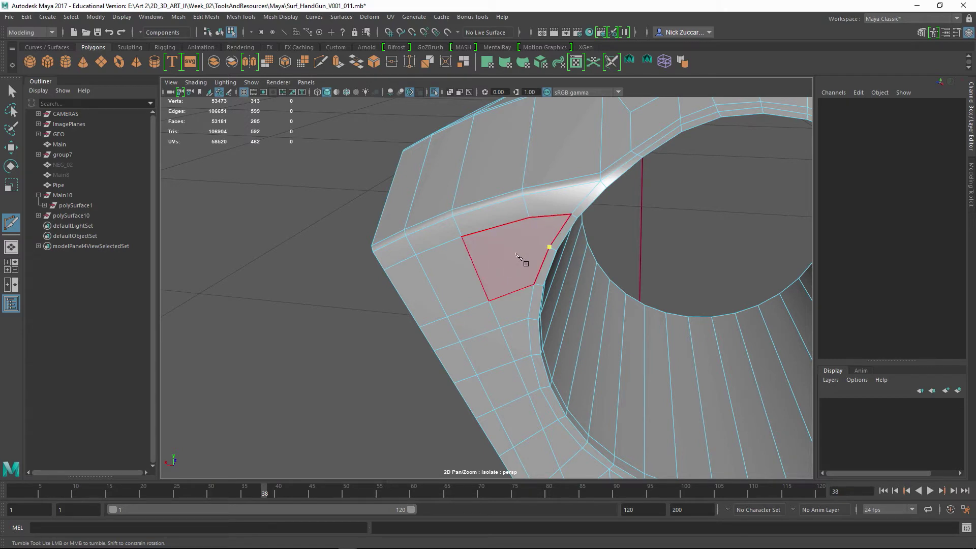
click(524, 223)
key(Return)
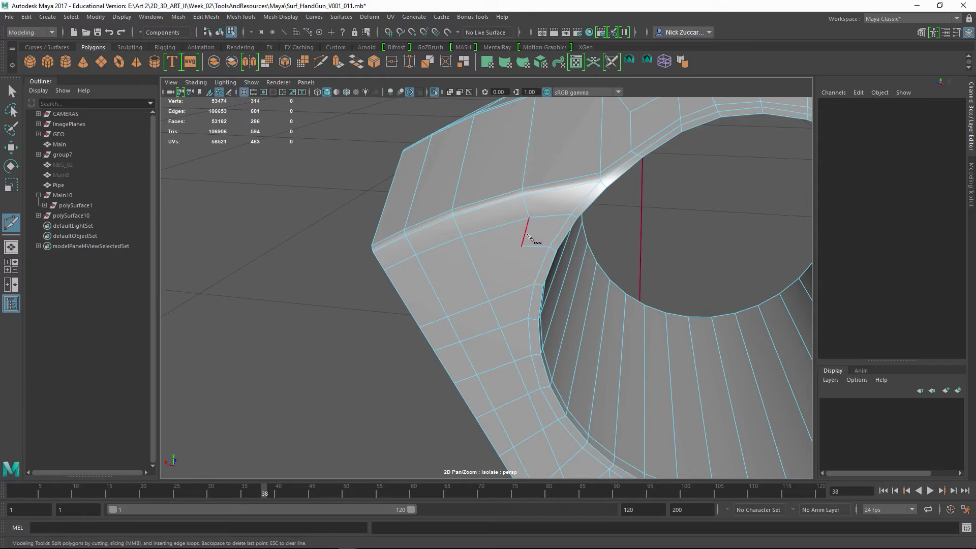
click(522, 246)
click(473, 276)
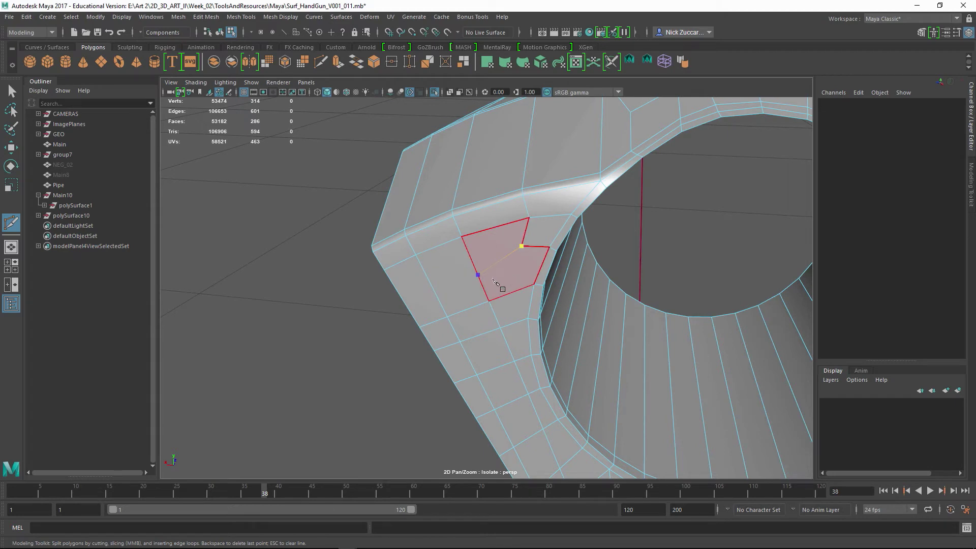
click(493, 282)
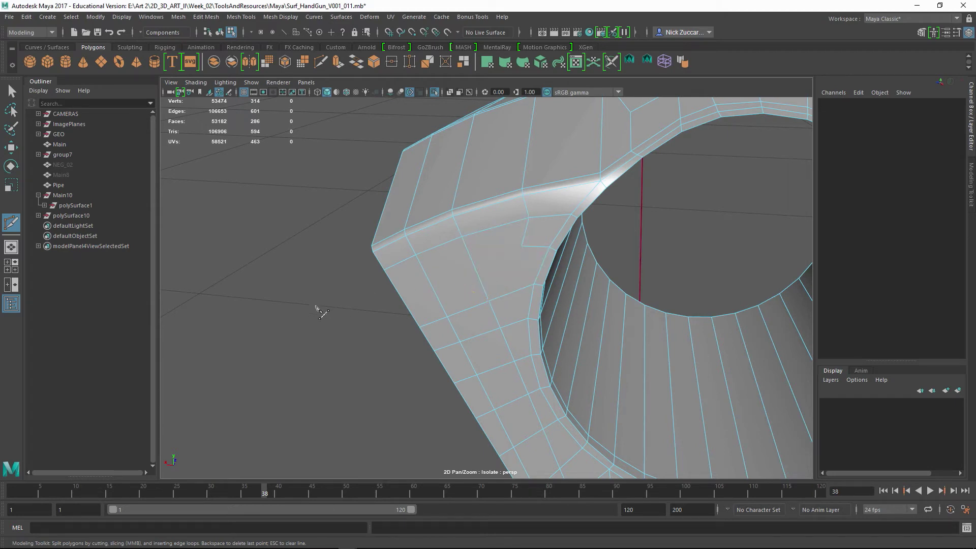
- Delete the two edges of the corner-shaped cut in the open face beside the rim
key(q)
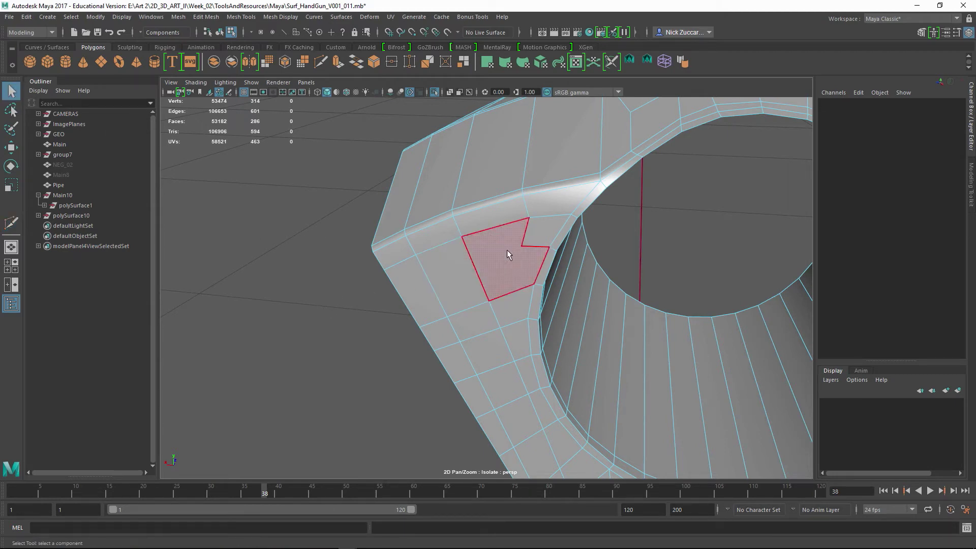
key(Delete)
key(F10)
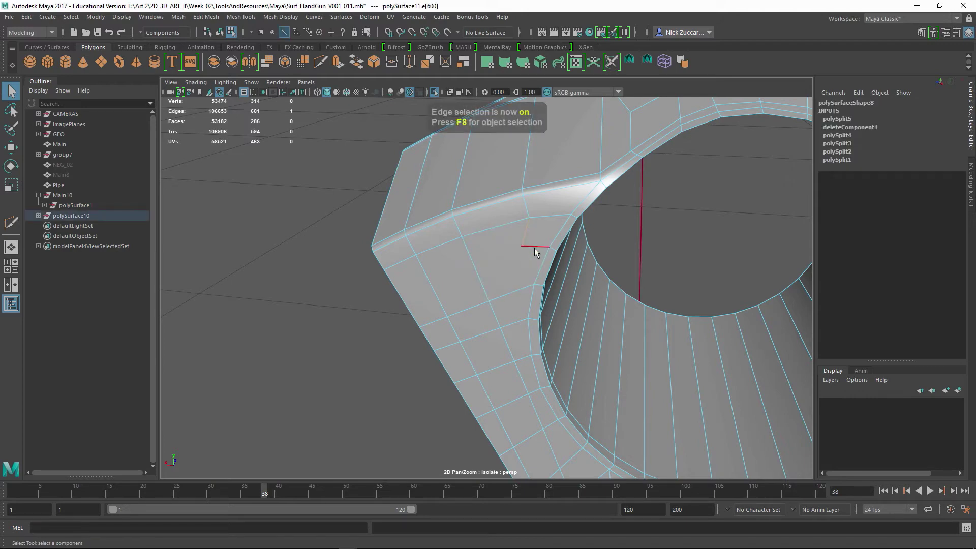
click(539, 260)
- Preview the wedge smoothed and examine the front face and upper rim area around the re-cut rows
key(3)
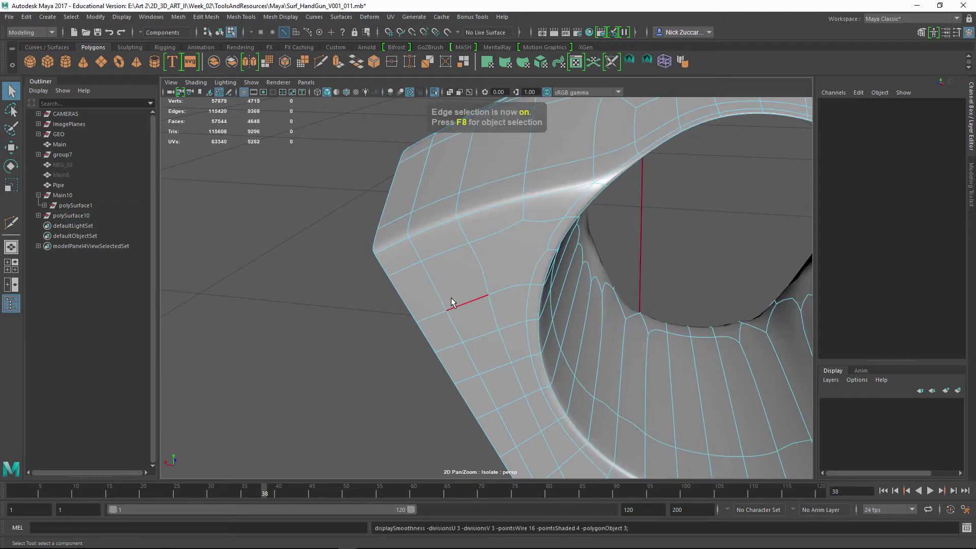
alt+drag(604, 280, 497, 275)
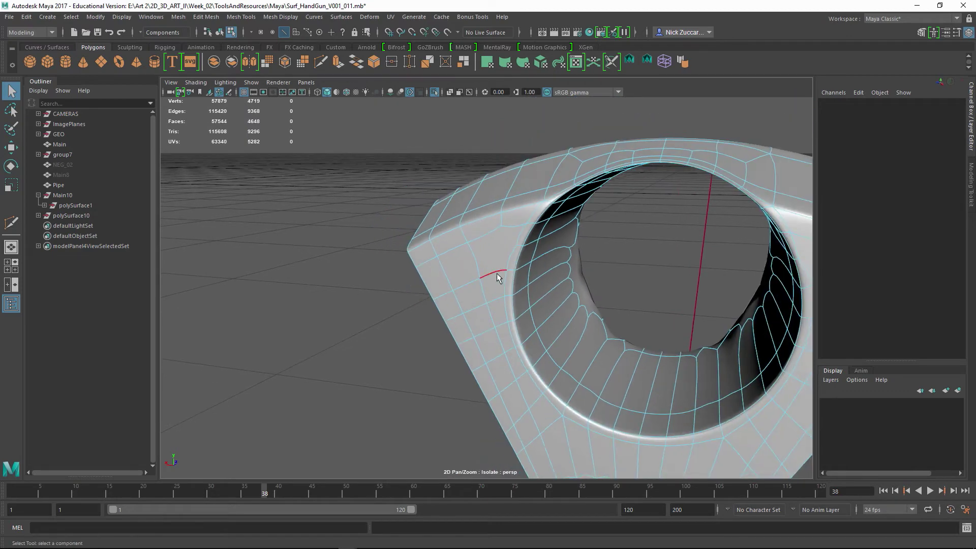
key(F8)
click(310, 232)
alt+drag(571, 296, 511, 336)
click(510, 337)
alt+right_drag(510, 336, 572, 370)
alt+drag(573, 370, 574, 346)
alt+drag(517, 331, 553, 359)
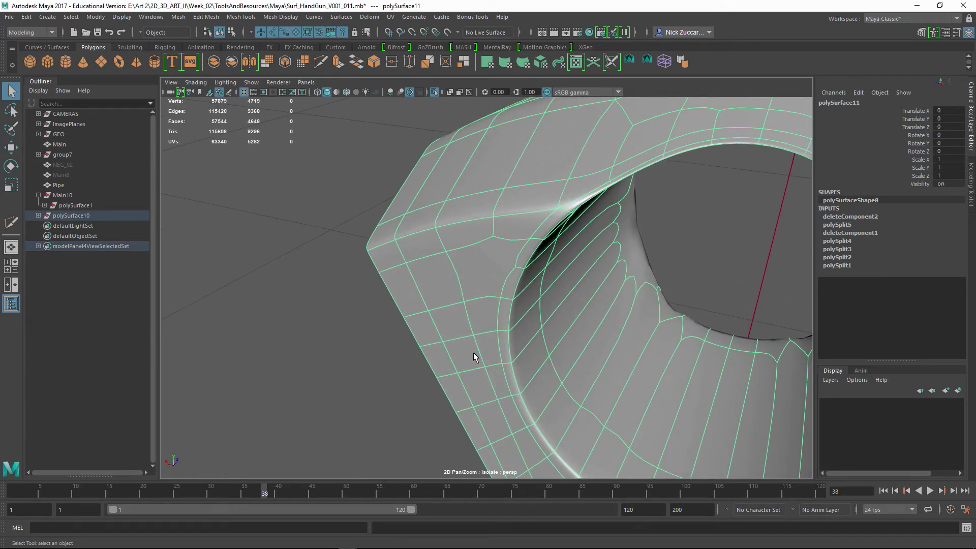
- Multi-cut another edge row from the open face's upper rim support vertex to the wedge's side edge, and preview it smoothed
key(1)
alt+drag(474, 352, 514, 270)
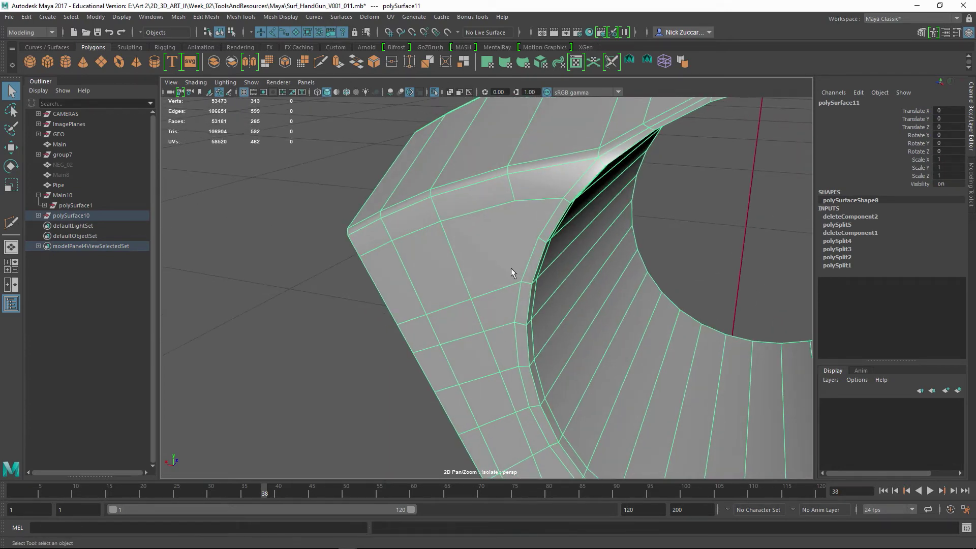
shift+right_click(511, 267)
click(454, 267)
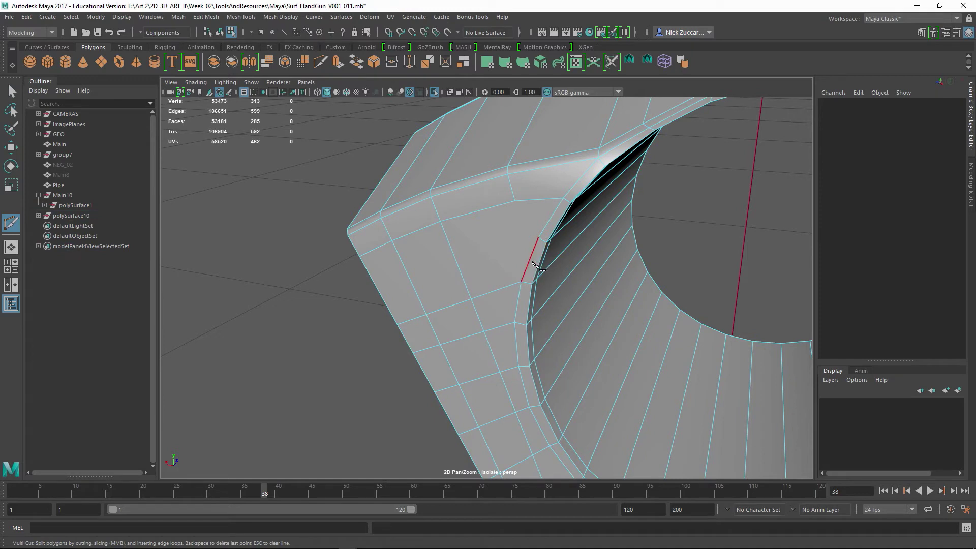
click(538, 238)
key(3)
alt+drag(561, 275, 514, 269)
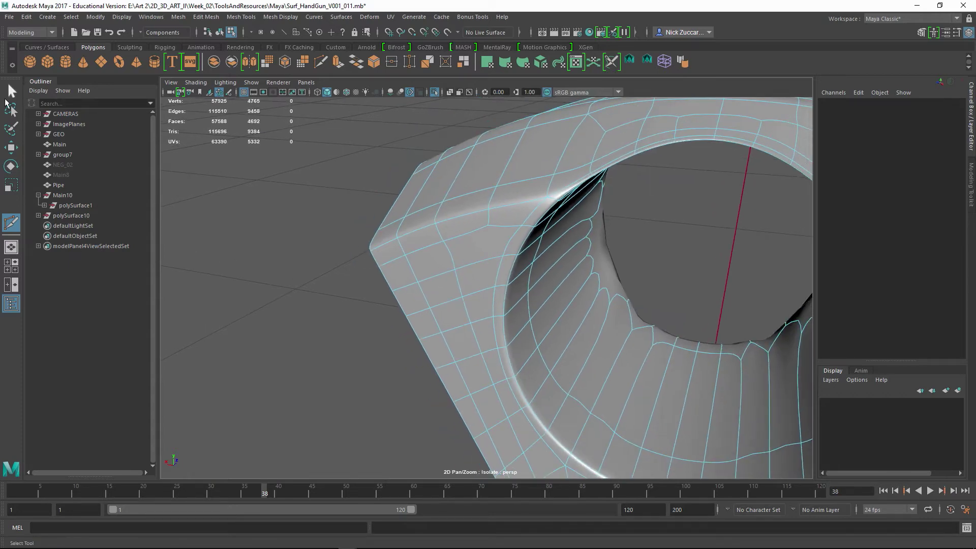
- Exit the cutting tool, return to object mode and examine the smoothed segment around its bore from several angles
click(11, 92)
alt+drag(322, 187, 320, 205)
key(F8)
key(F8)
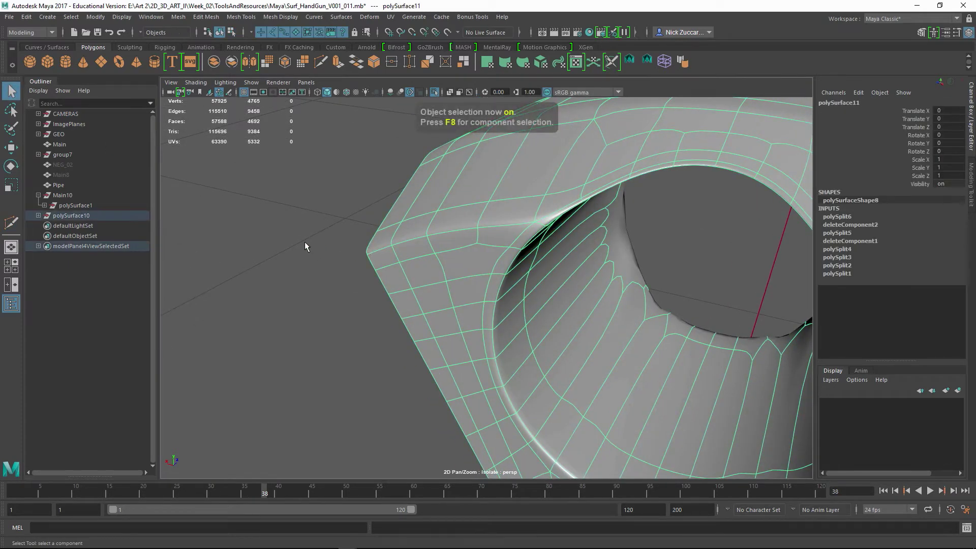
key(F8)
click(219, 307)
alt+drag(490, 310, 647, 341)
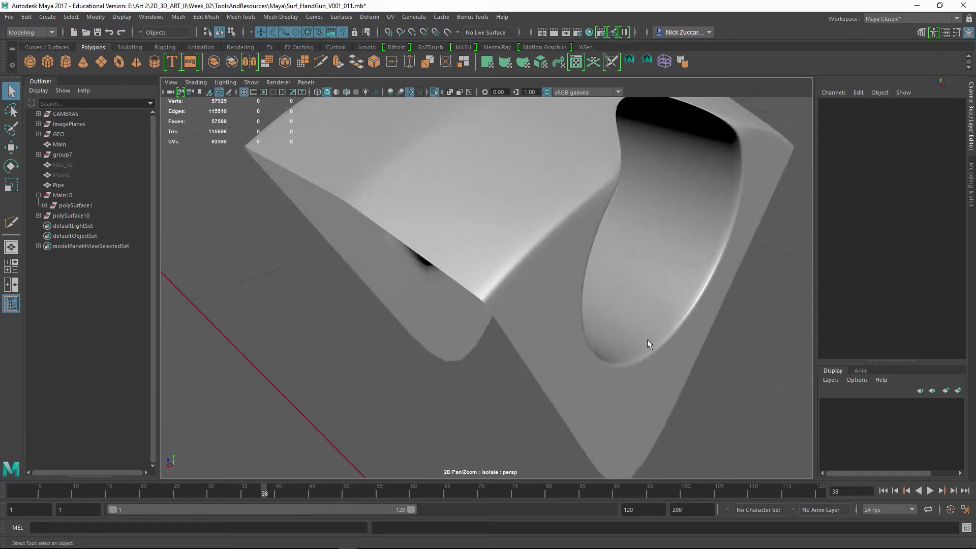
alt+right_drag(647, 340, 556, 327)
alt+drag(556, 327, 483, 333)
alt+right_drag(482, 333, 540, 336)
alt+drag(539, 336, 505, 350)
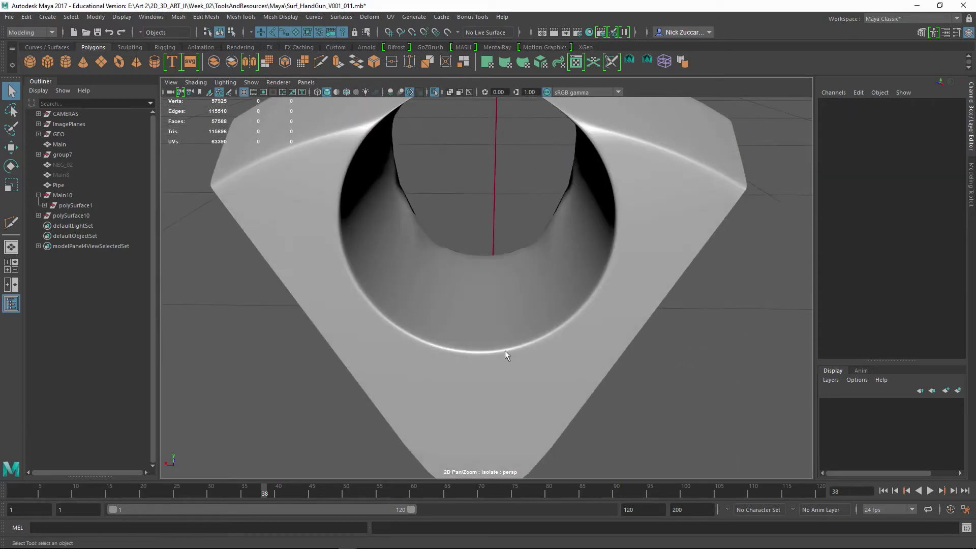
- Mirror the segment mesh across the object X axis in the negative direction with merged borders and delete its history
click(386, 191)
click(251, 65)
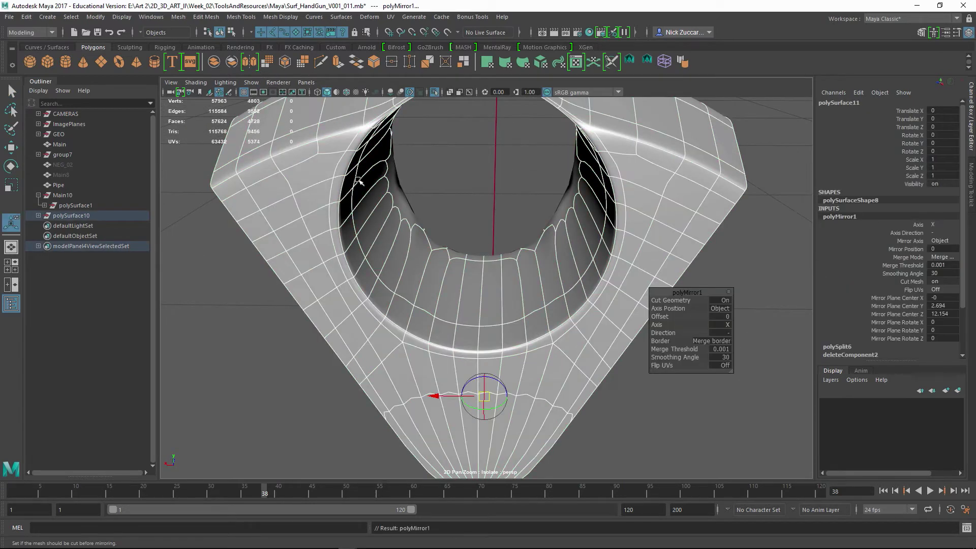
click(633, 451)
click(567, 360)
key(alt+shift+d)
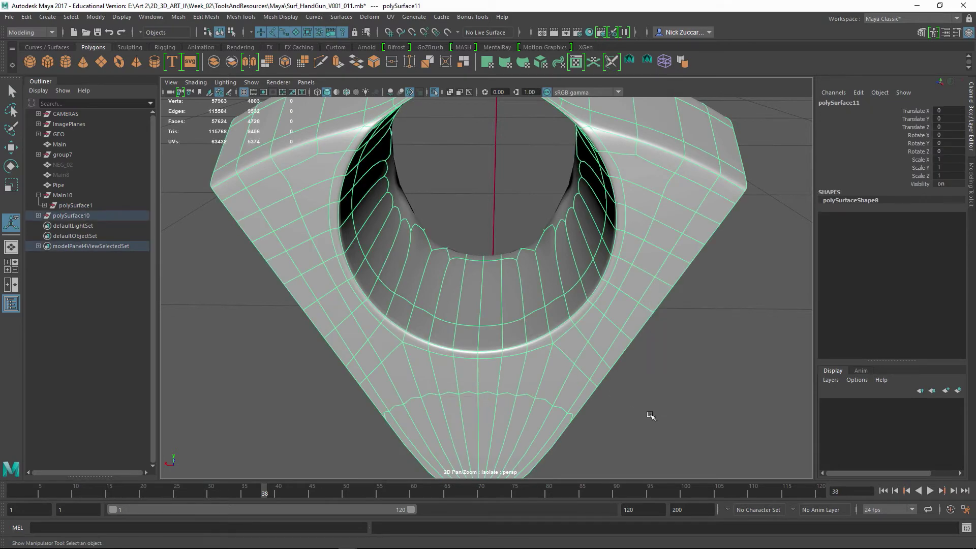
- Examine the mirrored segment's smoothed surface and the inside of its bore from above and from the front
click(648, 414)
alt+right_drag(642, 404, 484, 306)
alt+drag(588, 348, 612, 389)
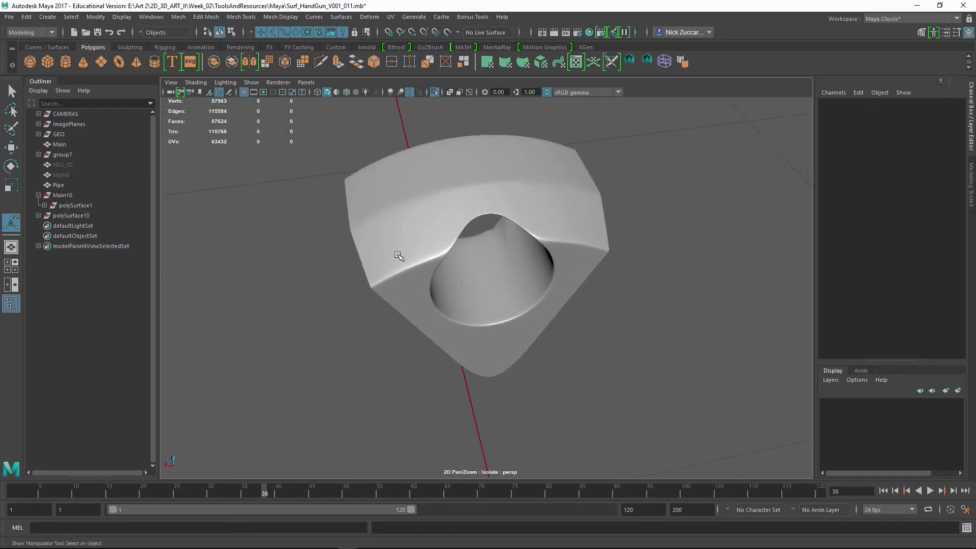
alt+right_drag(399, 257, 431, 274)
click(431, 275)
alt+middle_drag(431, 274, 438, 319)
alt+drag(438, 318, 383, 237)
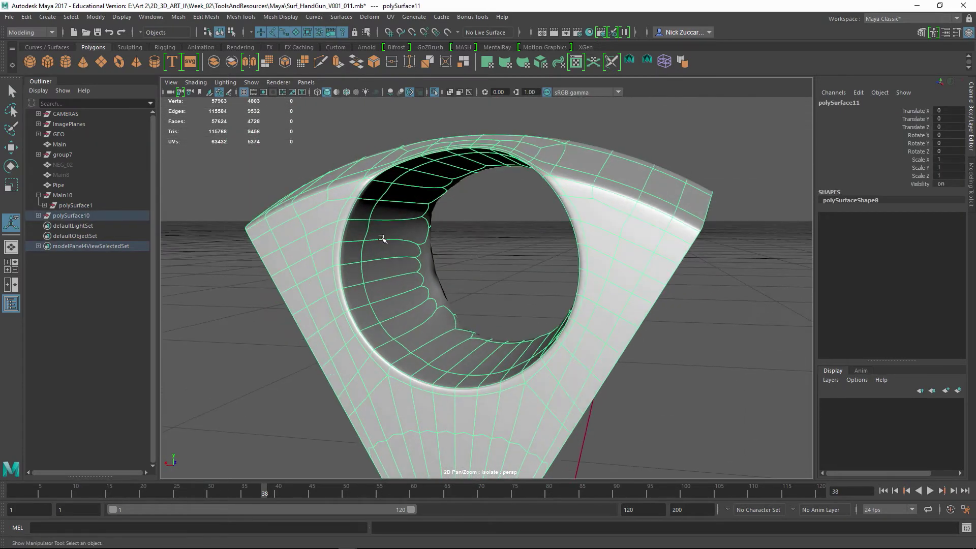
alt+right_drag(384, 237, 428, 229)
alt+drag(427, 228, 453, 352)
- In the unsmoothed mesh, slide the row of edges along the bore's upper rim slightly, and restore the smooth preview
key(1)
key(F10)
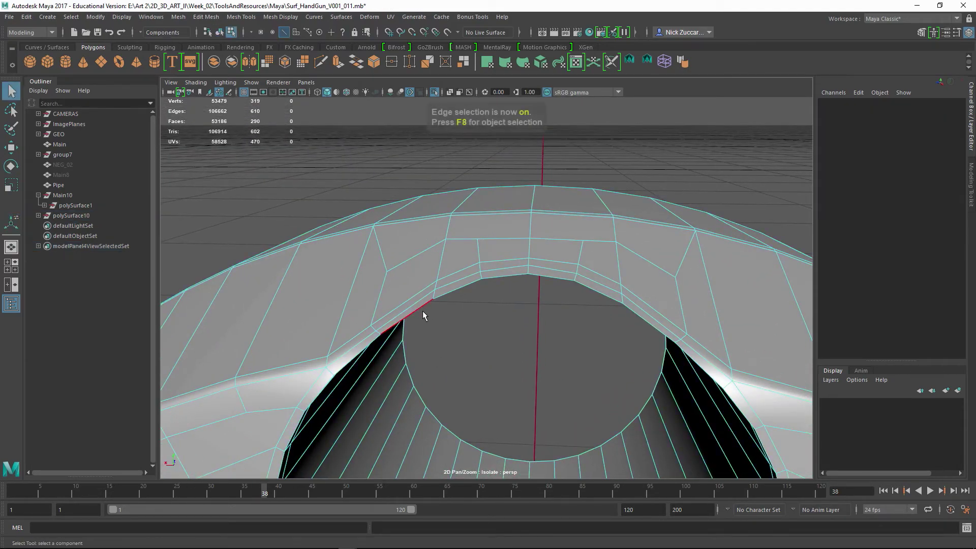
click(421, 309)
alt+drag(531, 307, 551, 361)
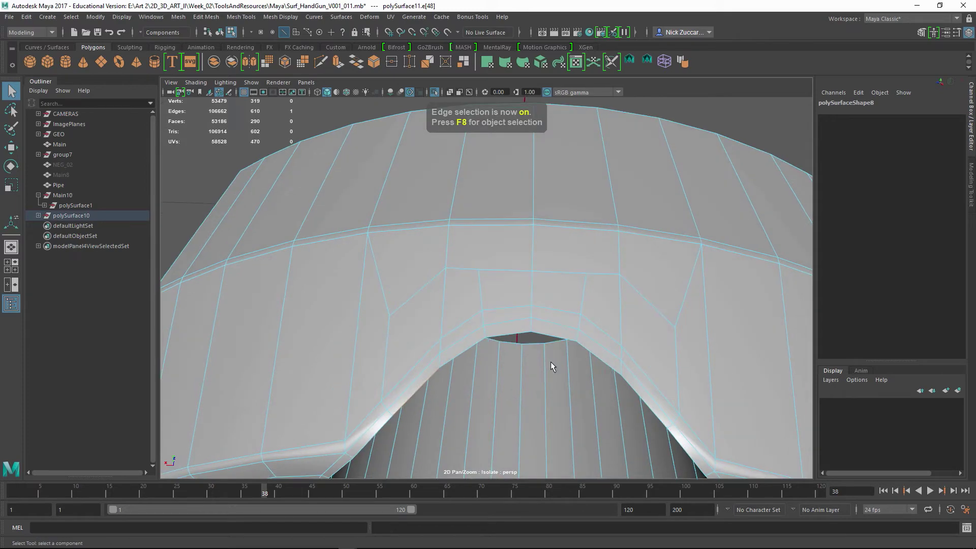
double_click(645, 399)
alt+drag(645, 398, 565, 346)
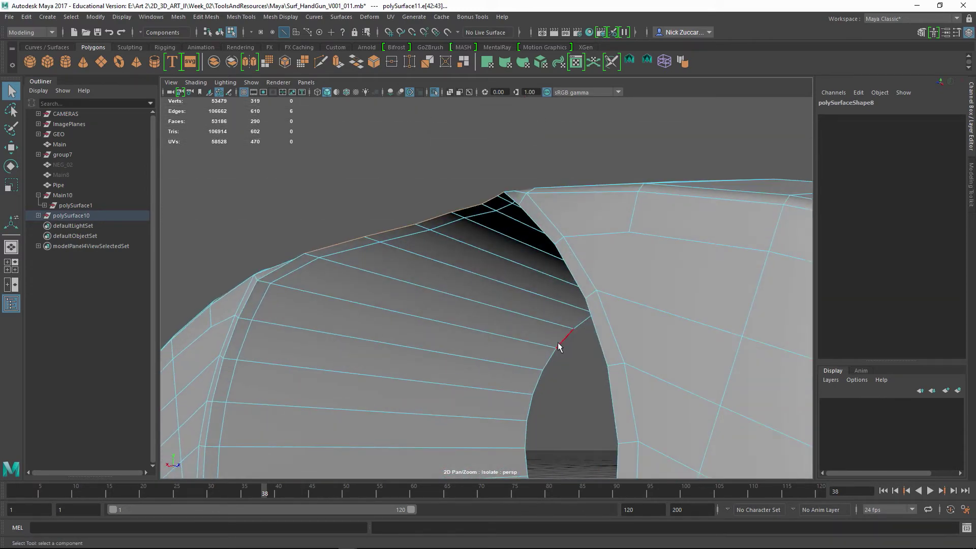
key(w)
drag(453, 232, 456, 231)
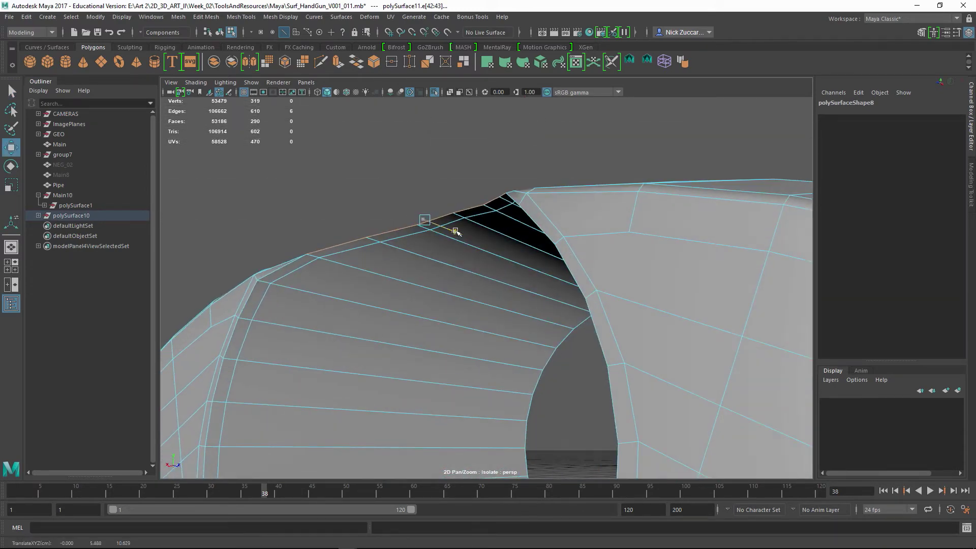
key(3)
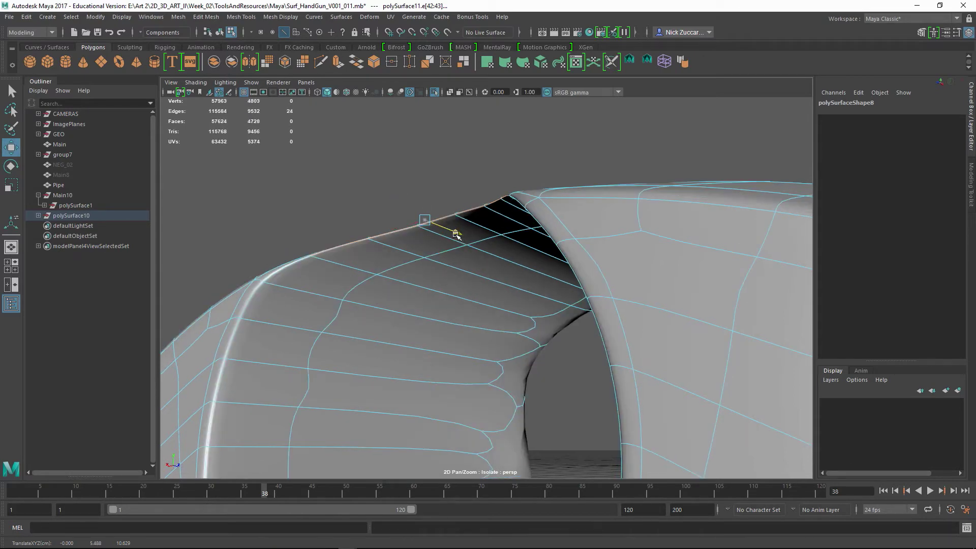
- Examine the smoothed bore rim in object mode from the top, front and inside
alt+drag(457, 234, 570, 291)
scroll(565, 278, down, 3)
key(F8)
click(642, 179)
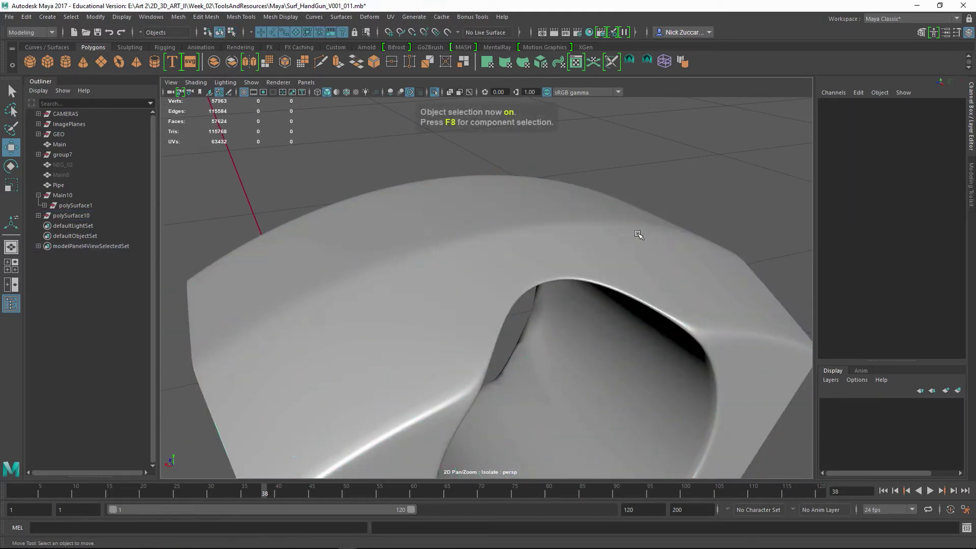
alt+drag(638, 235, 396, 204)
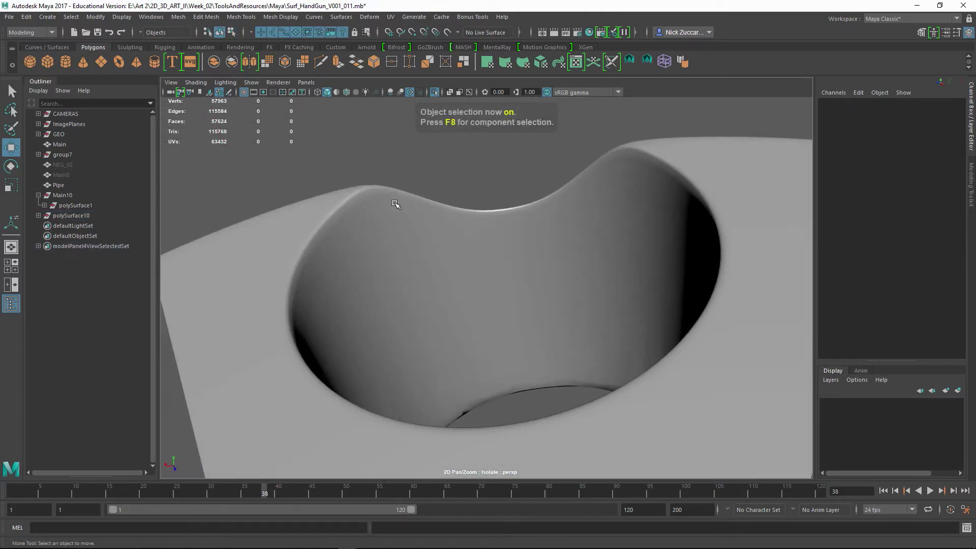
alt+drag(454, 217, 517, 299)
alt+drag(497, 357, 442, 320)
alt+drag(546, 310, 469, 292)
- In the unsmoothed mesh, nudge the vertices of the bore's upper inner support loop one by one along the bore edges
click(483, 270)
key(1)
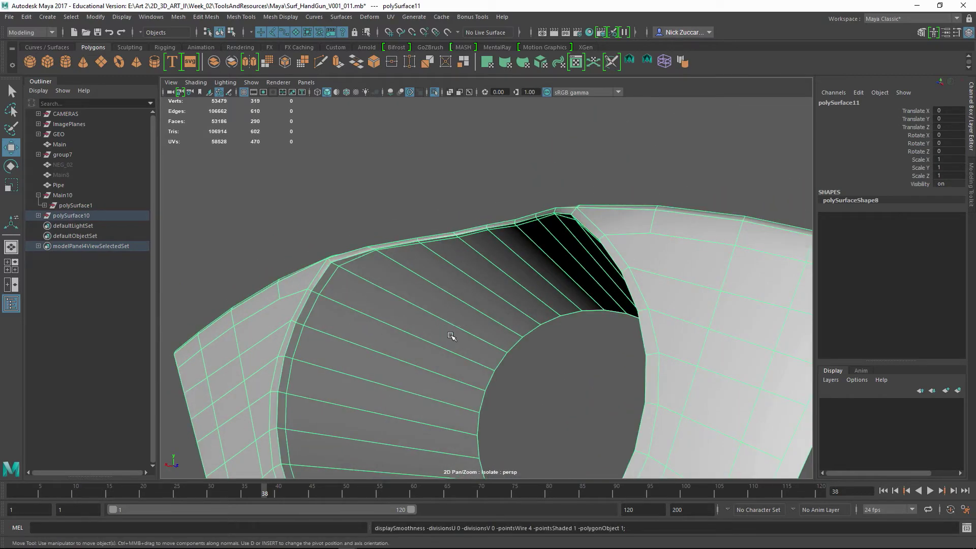
alt+drag(451, 334, 464, 273)
alt+middle_drag(464, 273, 478, 287)
alt+right_drag(477, 287, 521, 335)
alt+drag(520, 335, 411, 283)
key(F9)
click(393, 262)
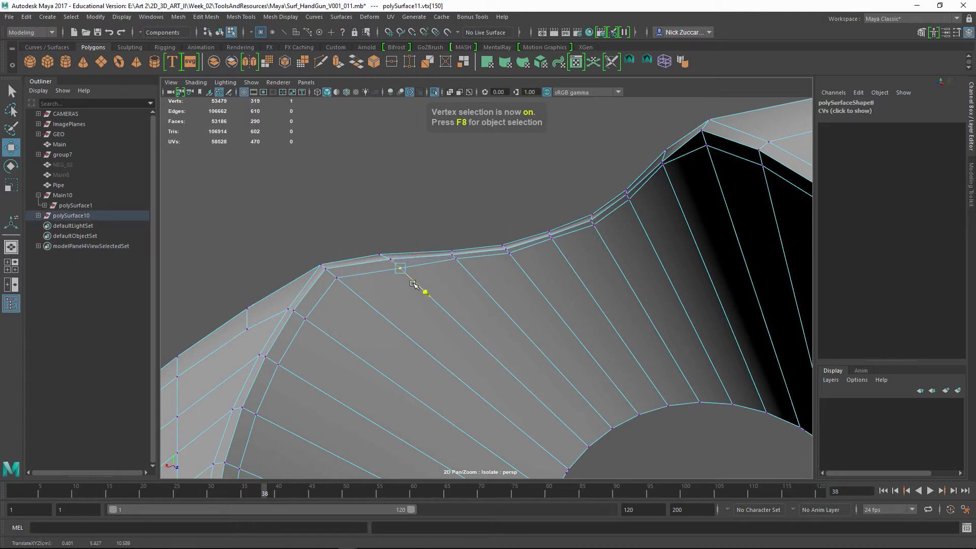
click(459, 263)
drag(468, 273, 474, 279)
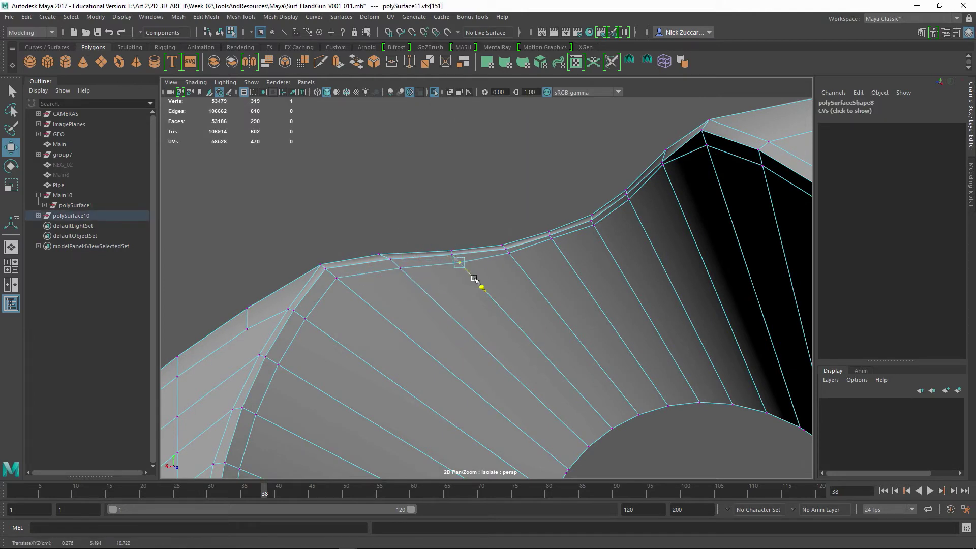
click(511, 255)
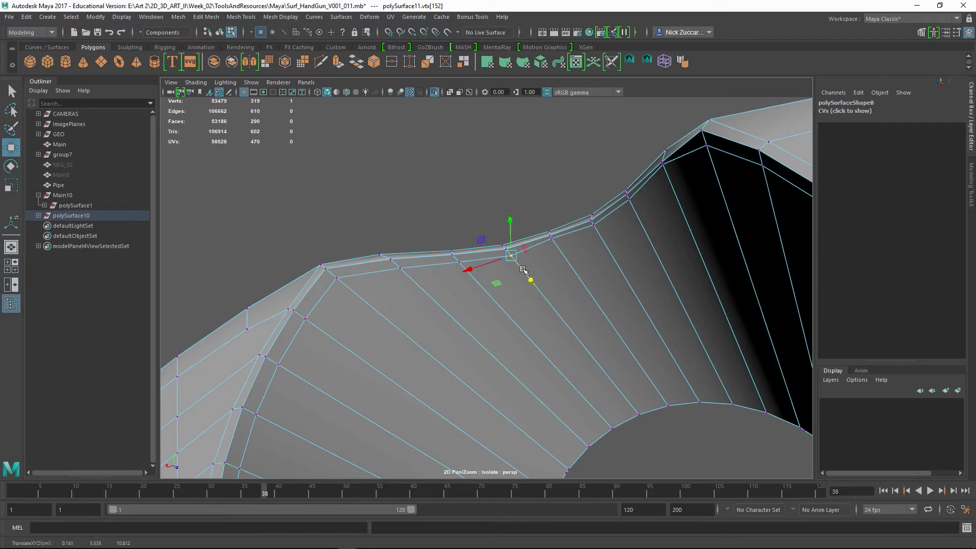
click(556, 245)
drag(557, 248, 564, 254)
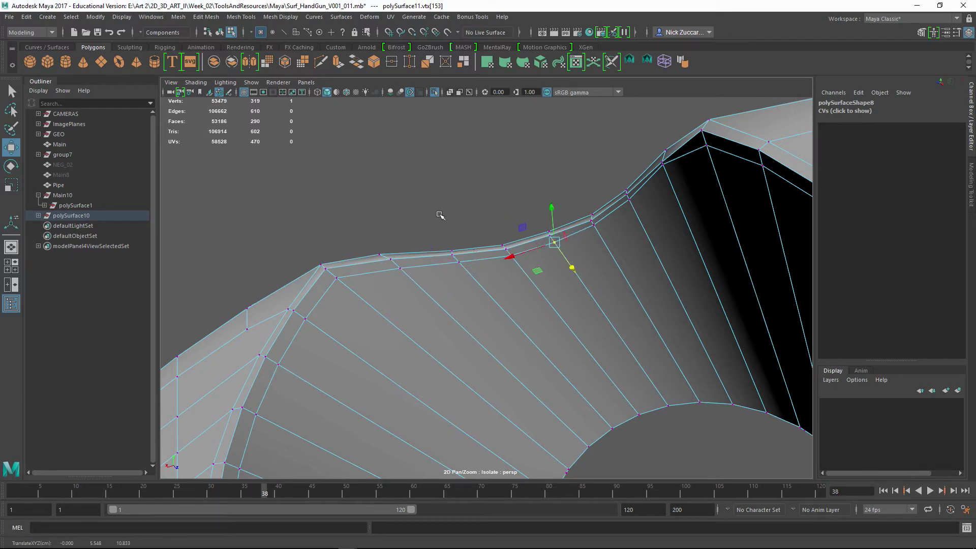
- Reposition the vertices on the outer surface beside the dip in the bore's upper rim
alt+drag(439, 216, 414, 277)
alt+right_drag(413, 277, 373, 294)
alt+drag(372, 294, 489, 316)
alt+right_drag(489, 316, 523, 342)
alt+middle_drag(523, 342, 562, 250)
alt+drag(562, 251, 536, 297)
click(487, 263)
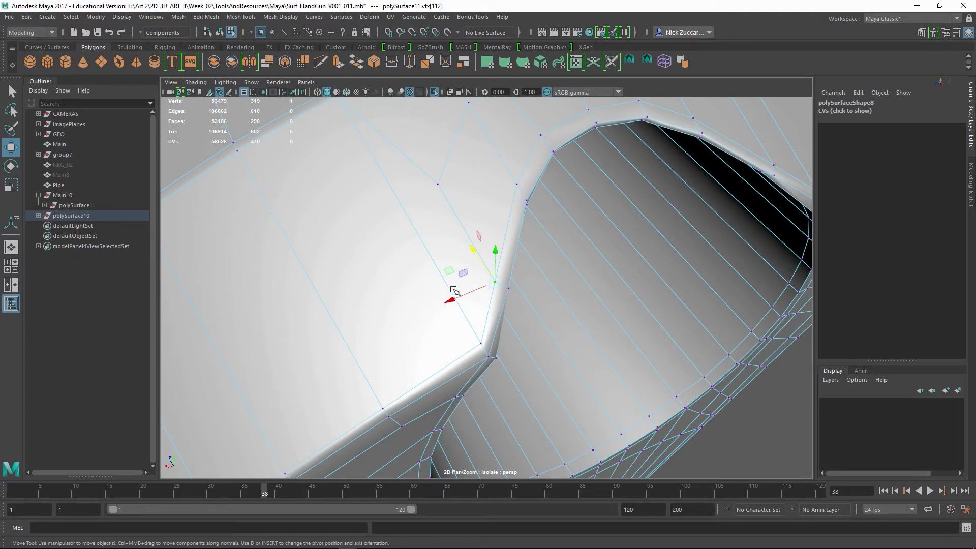
drag(454, 290, 486, 293)
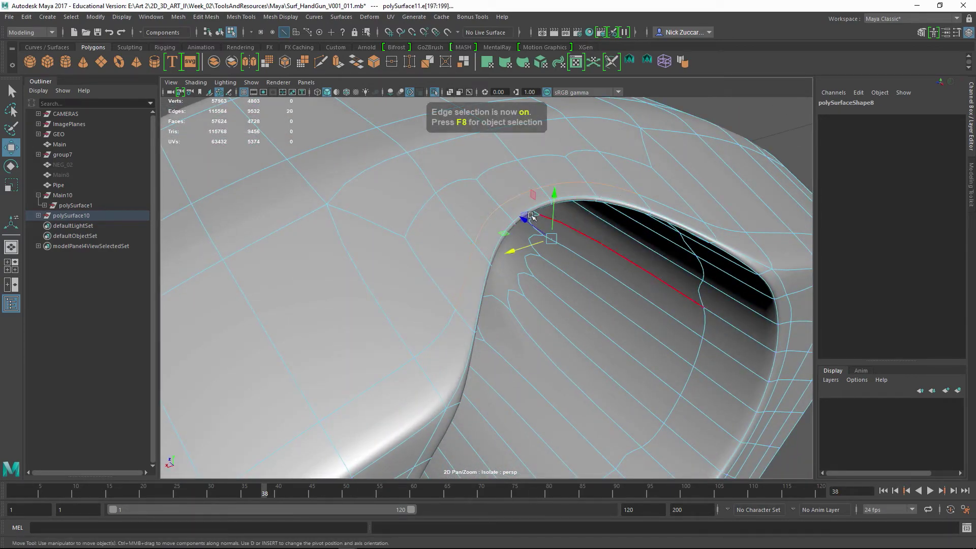
- Adjust the height of the edges around the top of the bore opening and return to object mode with nothing selected
alt+drag(531, 216, 366, 189)
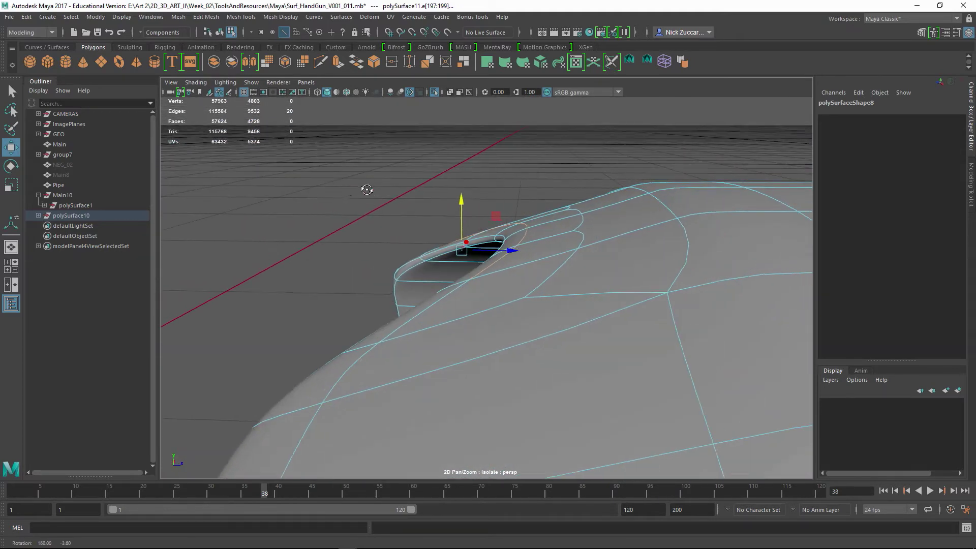
alt+drag(459, 198, 463, 251)
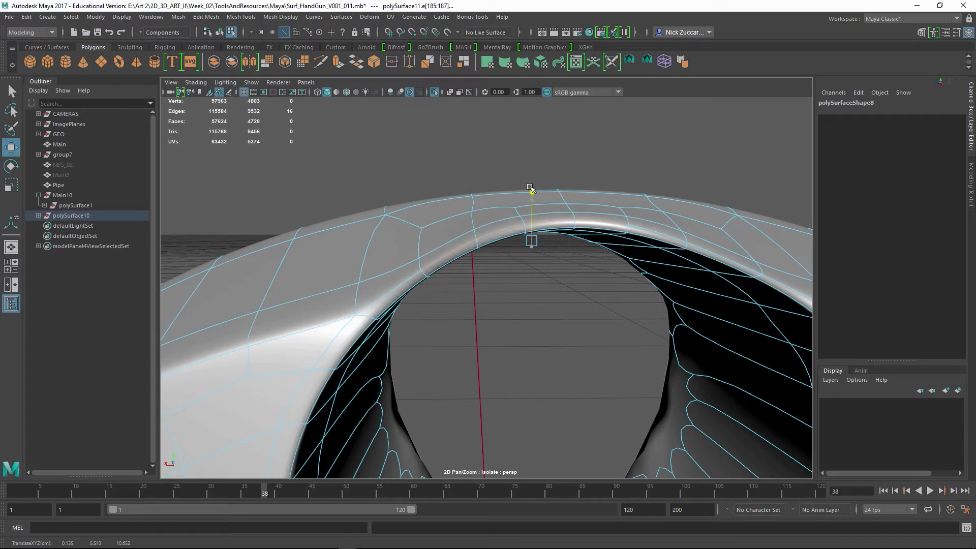
alt+drag(530, 188, 511, 217)
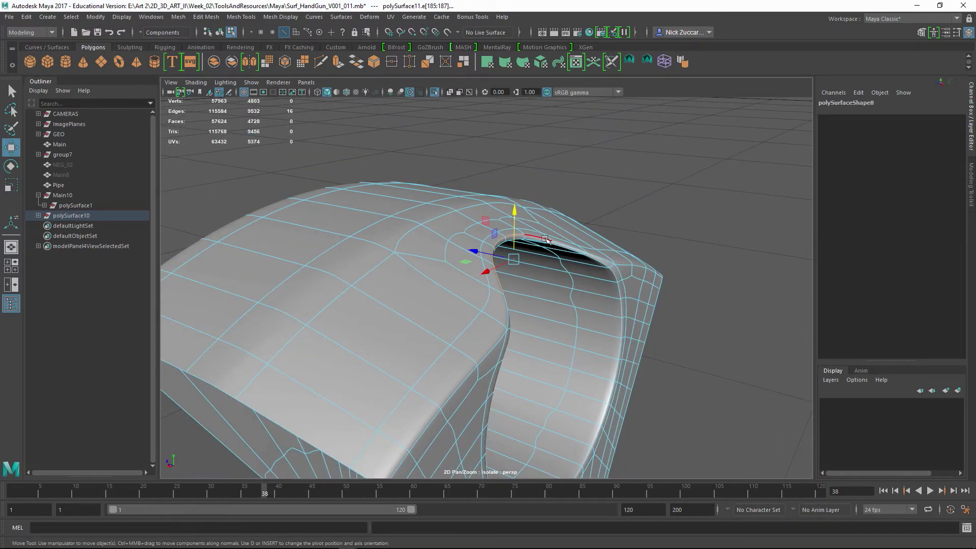
key(F8)
click(650, 207)
- Mirror the reshaped segment across the object X axis with merged borders, delete its history and show it unsmoothed
mouse_move(605, 335)
alt+mouse_down()
mouse_move(663, 377)
mouse_move(629, 325)
mouse_move(490, 327)
mouse_move(446, 357)
mouse_move(462, 396)
mouse_move(595, 359)
mouse_move(446, 343)
mouse_move(451, 386)
mouse_move(556, 312)
mouse_move(594, 359)
mouse_move(618, 351)
alt+mouse_up()
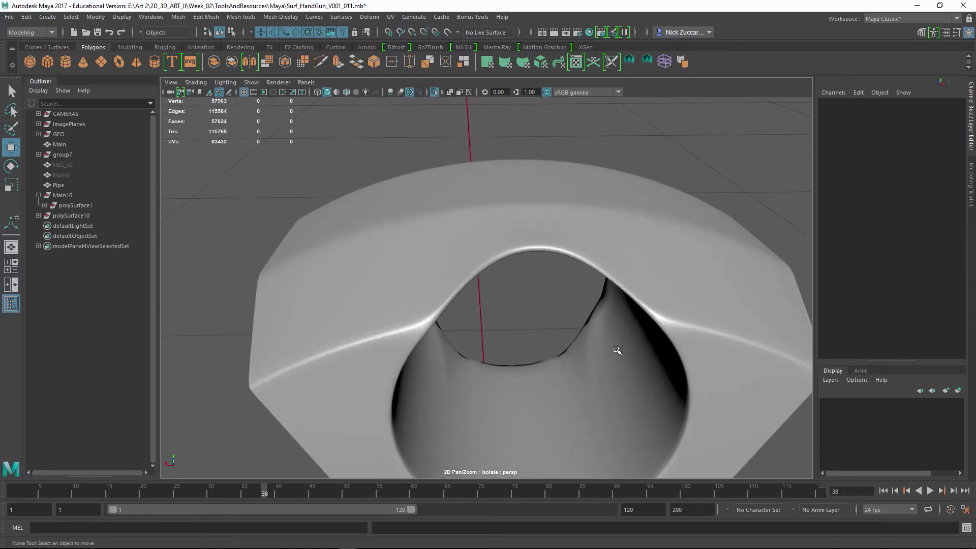
alt+right_drag(616, 351, 560, 343)
alt+drag(560, 343, 506, 296)
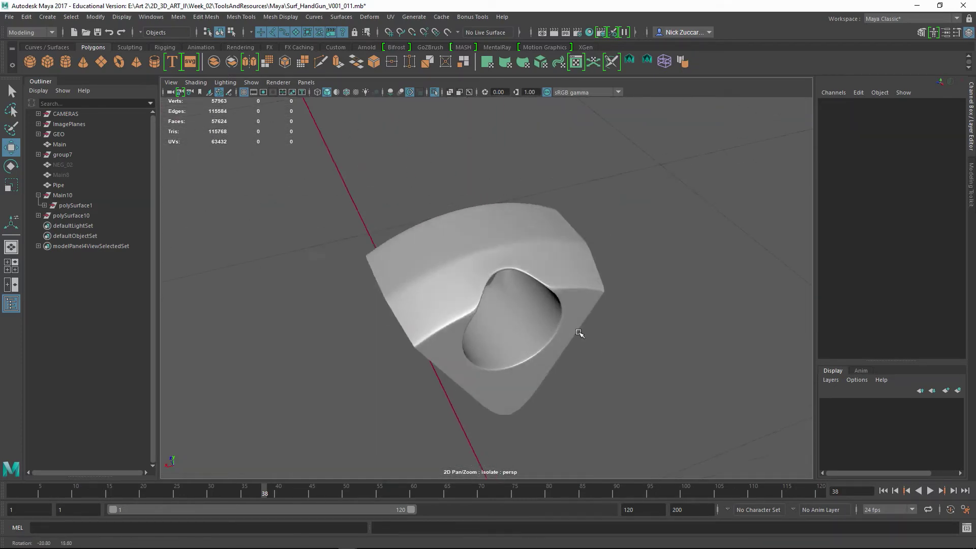
alt+drag(579, 333, 502, 295)
click(503, 296)
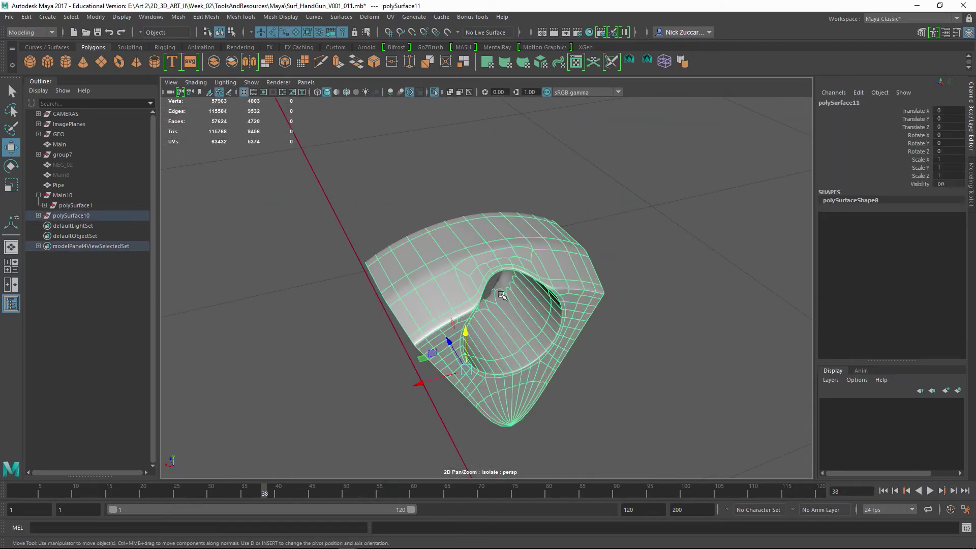
click(248, 61)
click(639, 253)
alt+drag(640, 254, 566, 303)
click(569, 313)
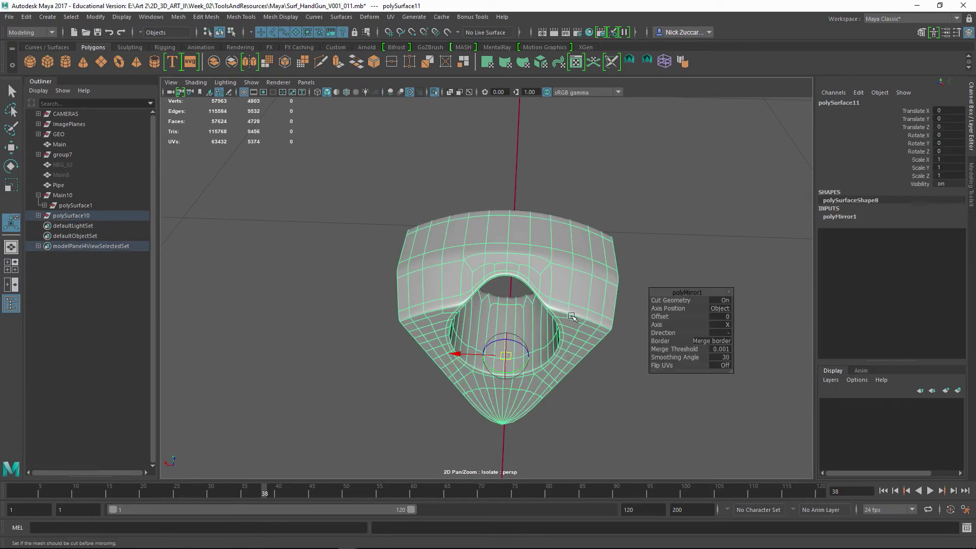
click(572, 363)
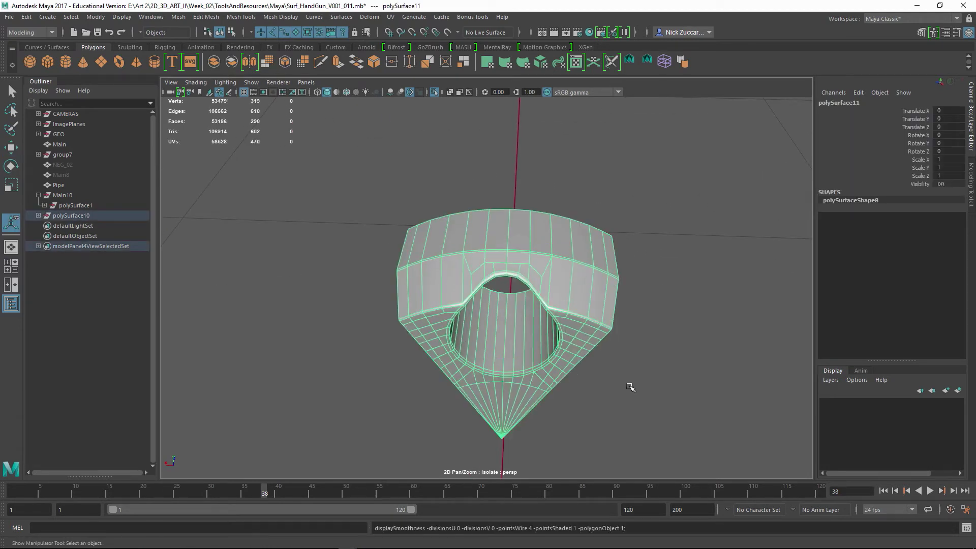
- Compare the unsmoothed segment's topology with the slotted version of the segment in the other Maya window
click(634, 405)
alt+drag(635, 406, 655, 356)
click(590, 329)
alt+right_drag(590, 329, 618, 360)
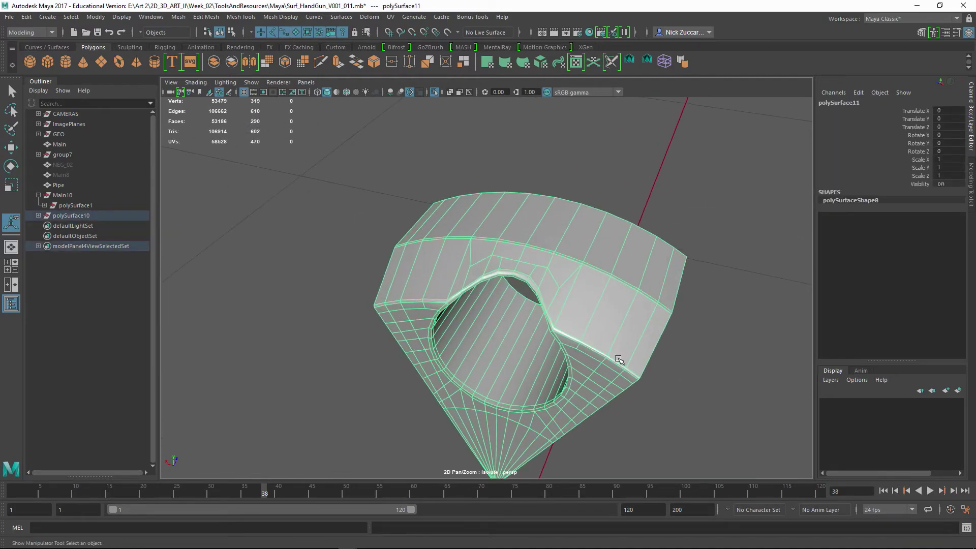
alt+drag(619, 360, 536, 382)
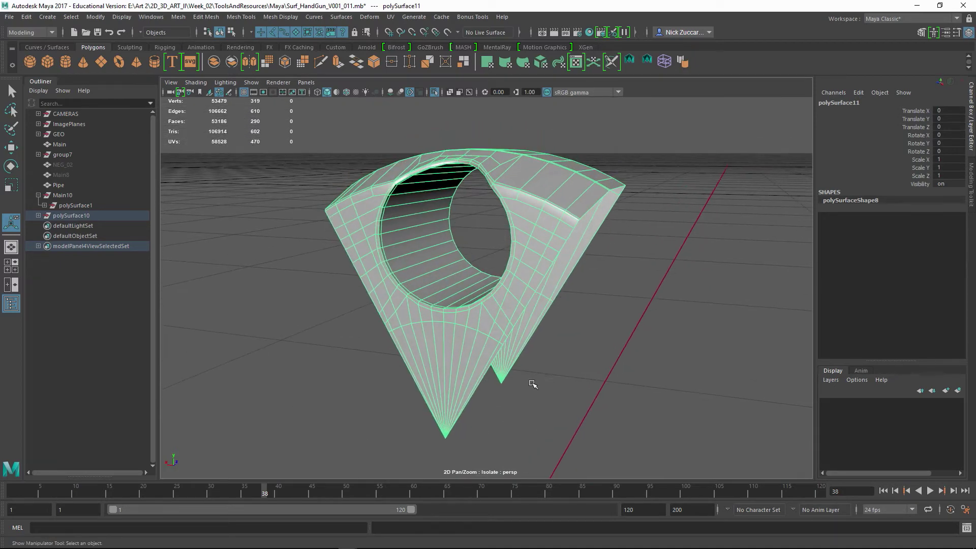
click(779, 451)
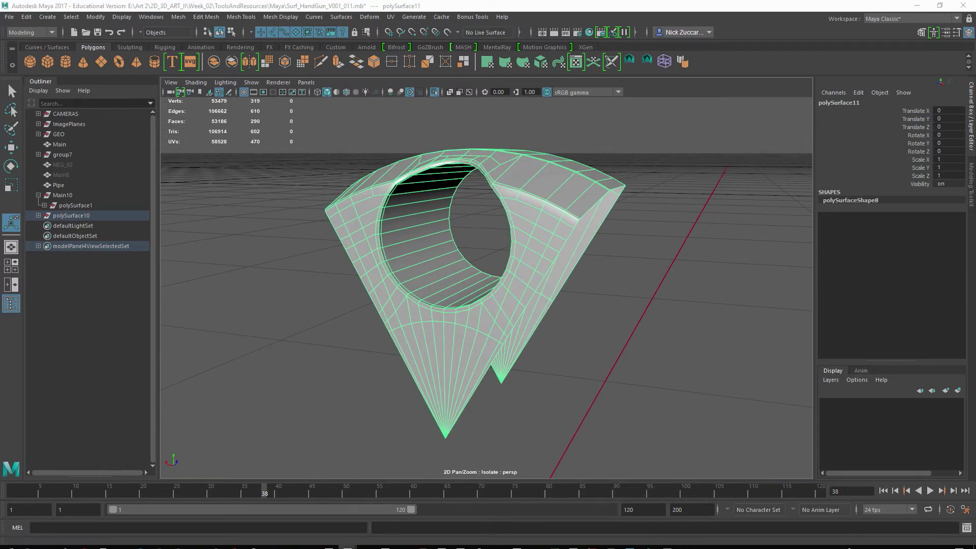
click(570, 545)
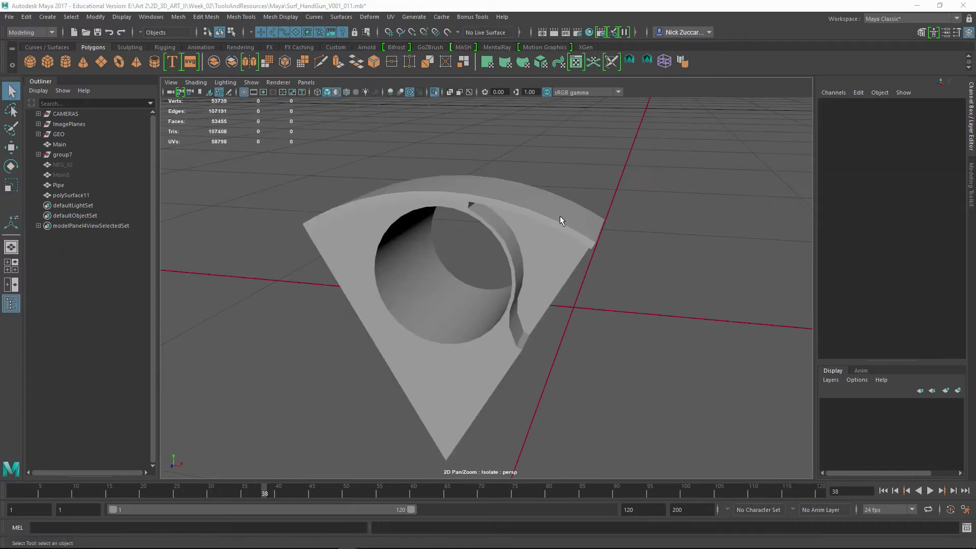
click(558, 214)
alt+drag(587, 223, 369, 263)
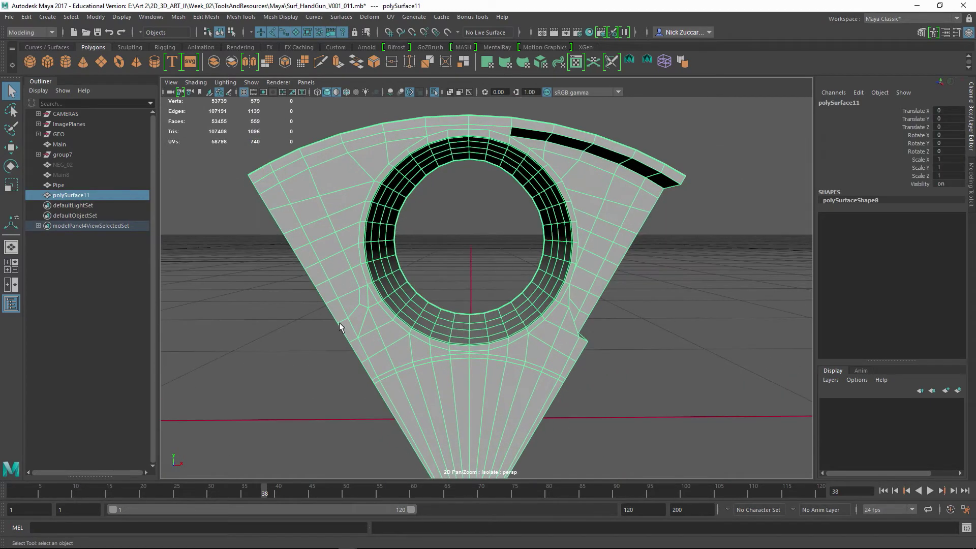
alt+drag(570, 144, 549, 151)
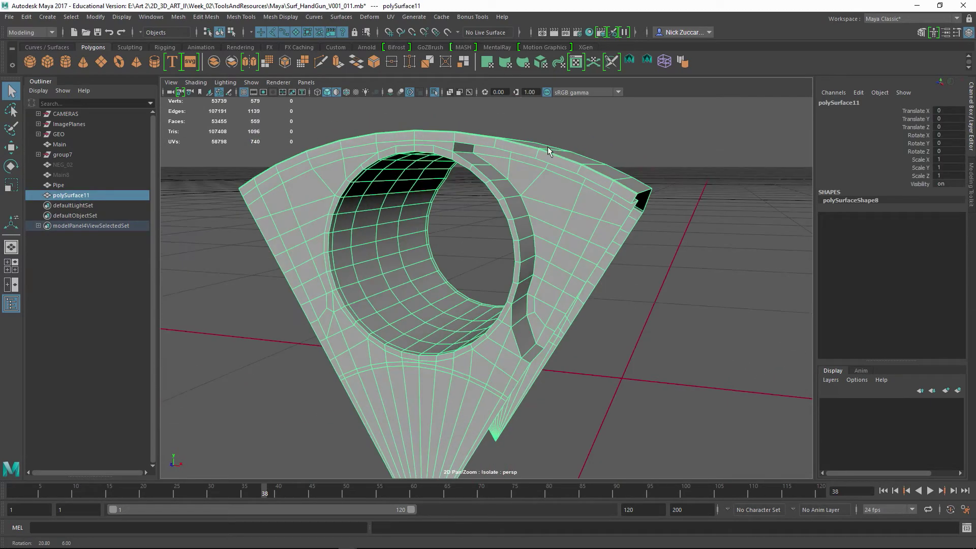
- Mirror the slotted segment across the object X axis in the negative direction with merged borders and delete its history
alt+drag(578, 247, 615, 223)
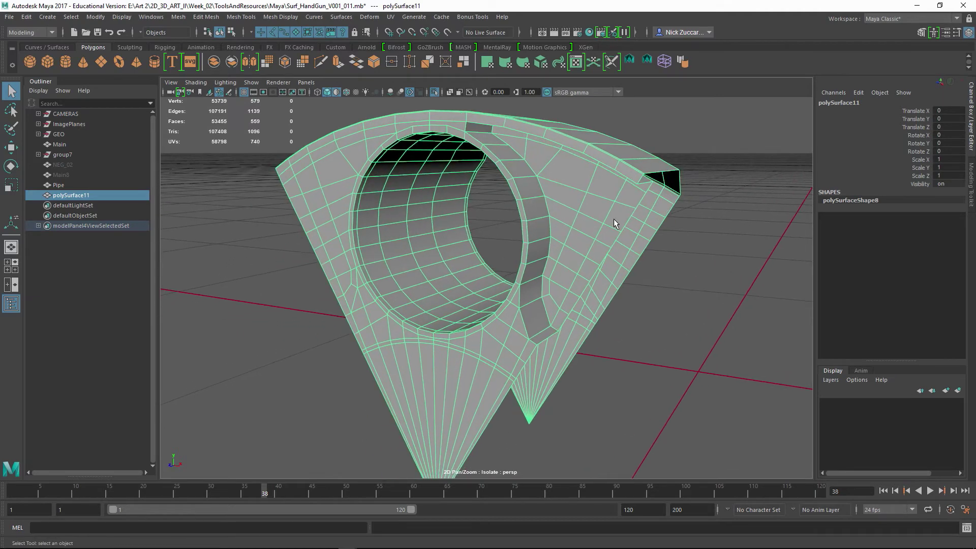
alt+drag(616, 300, 570, 230)
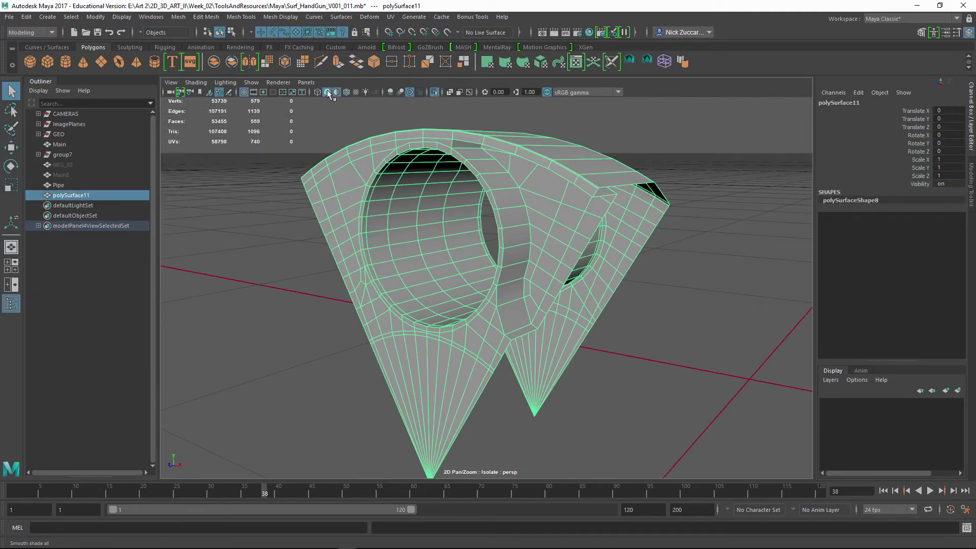
click(248, 63)
alt+drag(703, 212, 583, 218)
alt+drag(727, 227, 614, 223)
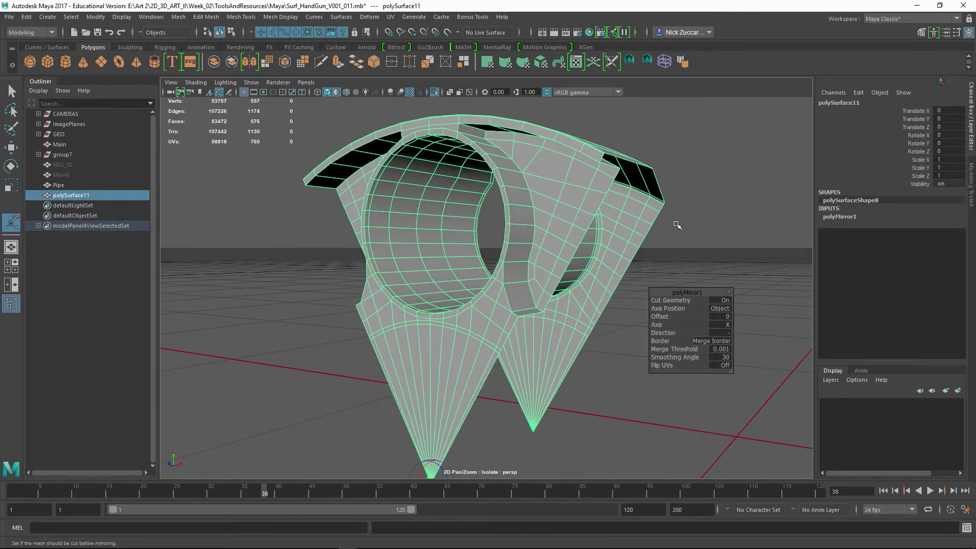
click(681, 223)
alt+drag(697, 239, 583, 250)
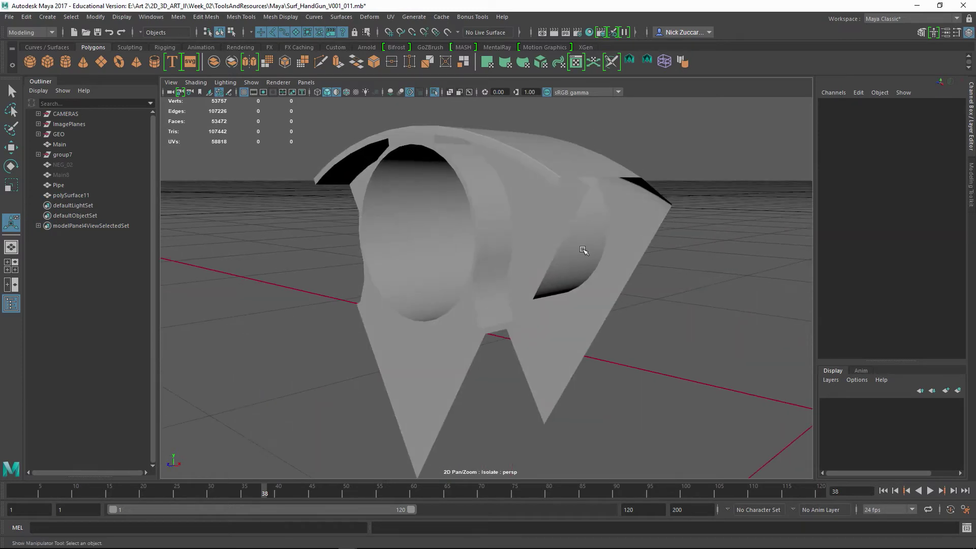
click(508, 257)
alt+drag(508, 257, 526, 279)
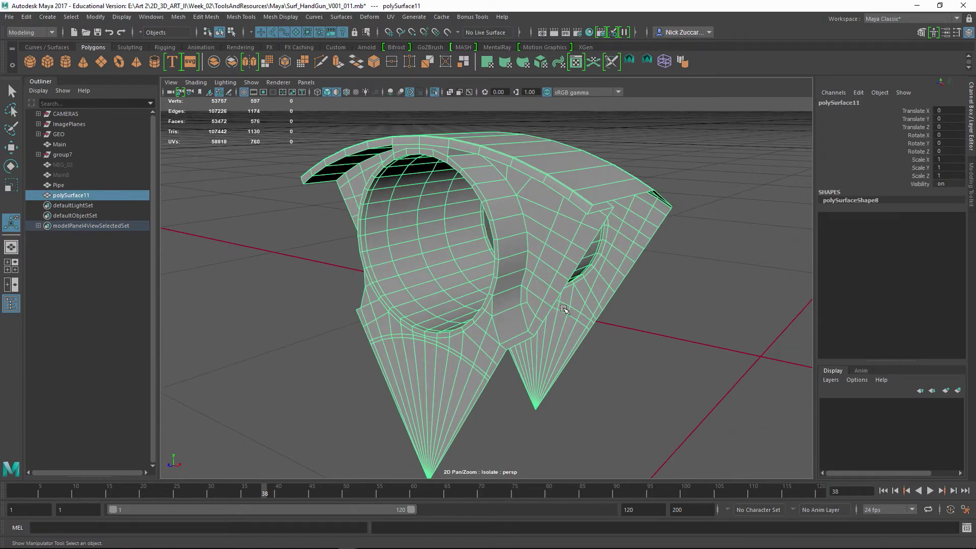
- Preview the mirrored segment smoothed and inspect how its bore rim and side recesses hold their shape
key(3)
click(607, 294)
alt+drag(607, 294, 596, 250)
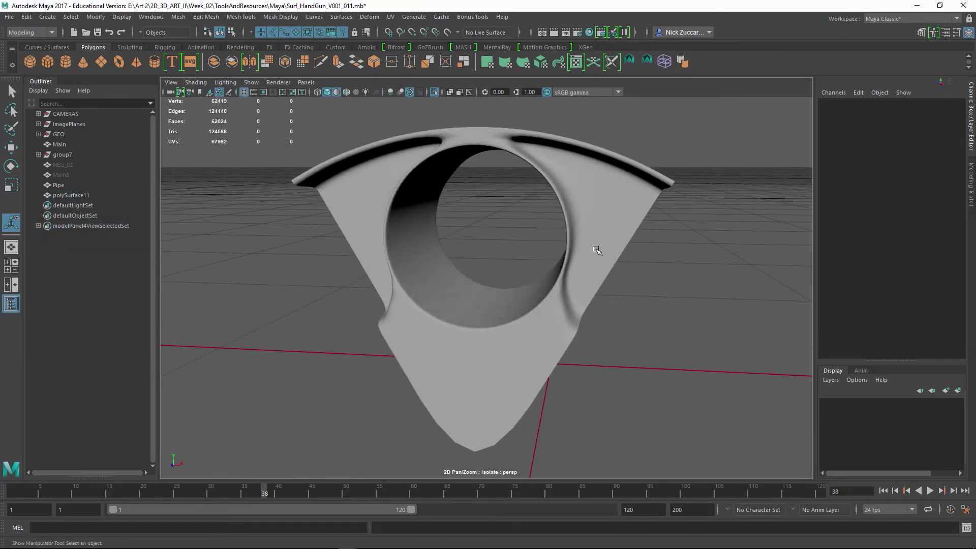
alt+drag(586, 326, 464, 242)
alt+drag(484, 321, 553, 243)
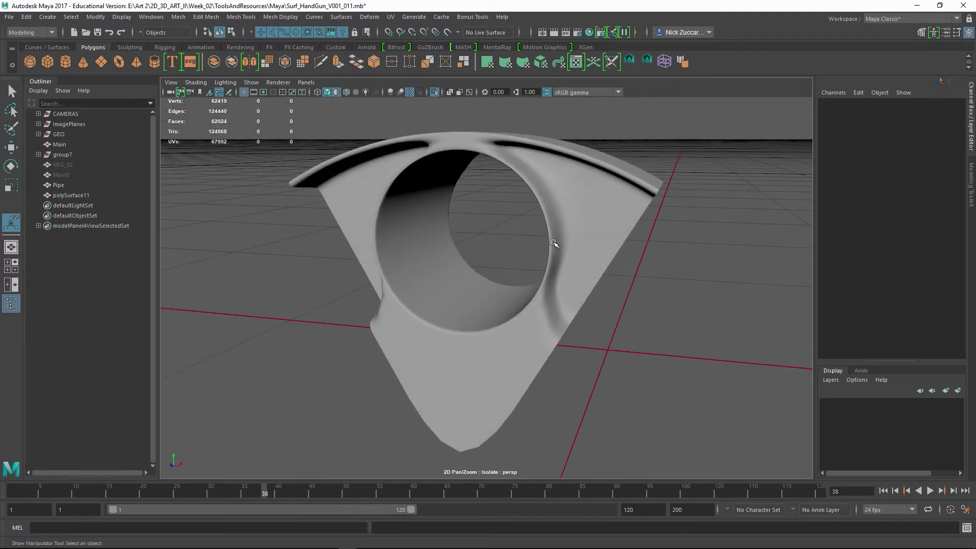
- Show the segment unsmoothed and insert supporting edge loops with Multi-Cut near the borders of the curved recess wall beside the bore
click(569, 275)
key(1)
alt+drag(712, 309, 655, 317)
alt+right_drag(500, 239, 510, 274)
alt+drag(505, 278, 549, 237)
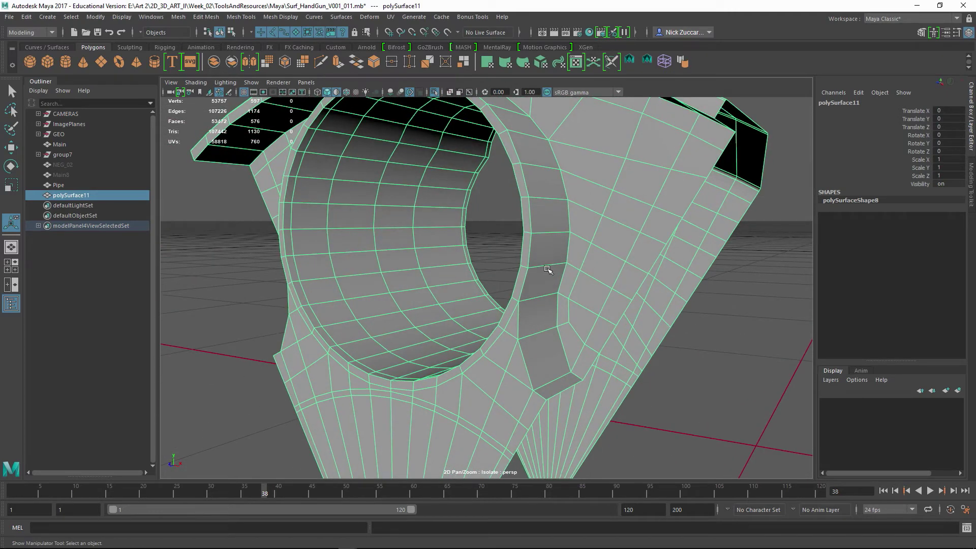
shift+right_drag(543, 286, 505, 279)
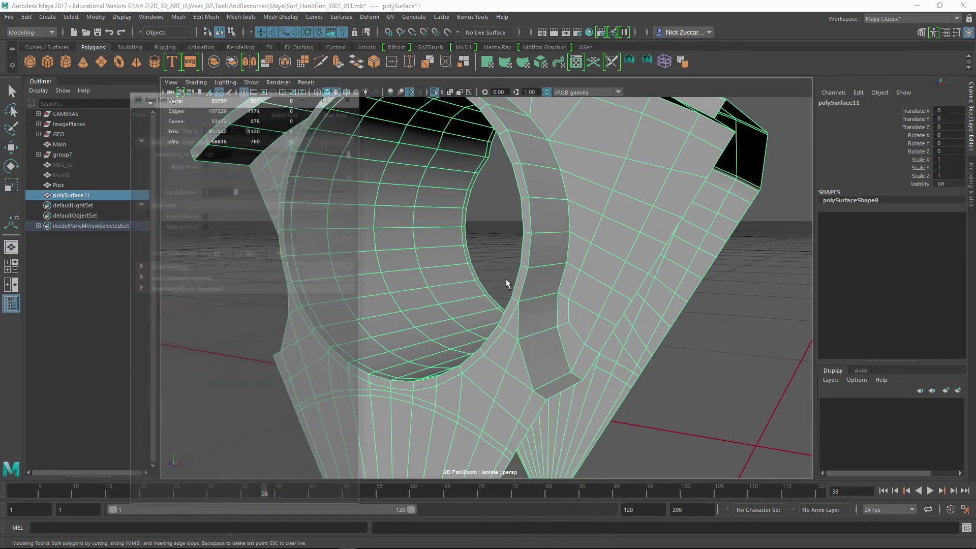
alt+drag(505, 278, 563, 295)
click(351, 94)
alt+drag(437, 310, 452, 320)
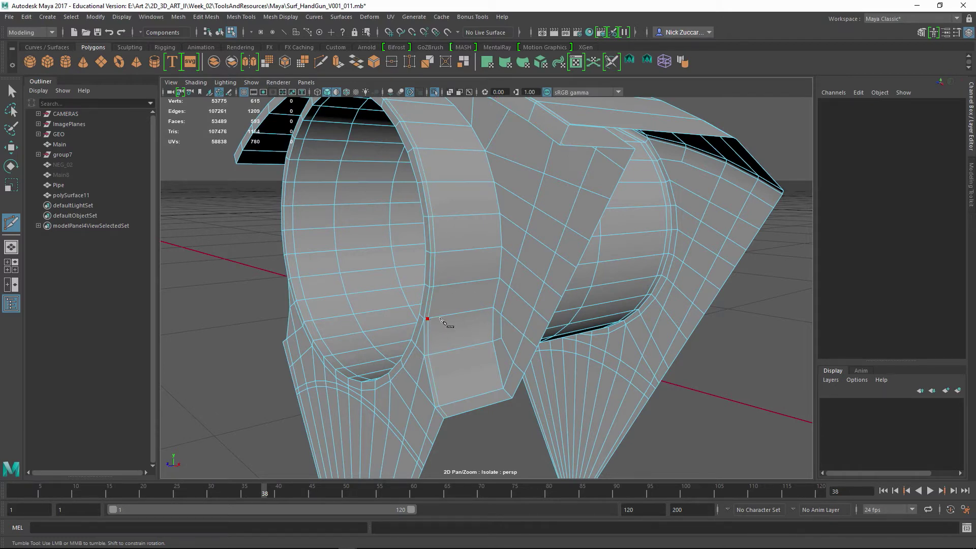
alt+drag(445, 323, 510, 279)
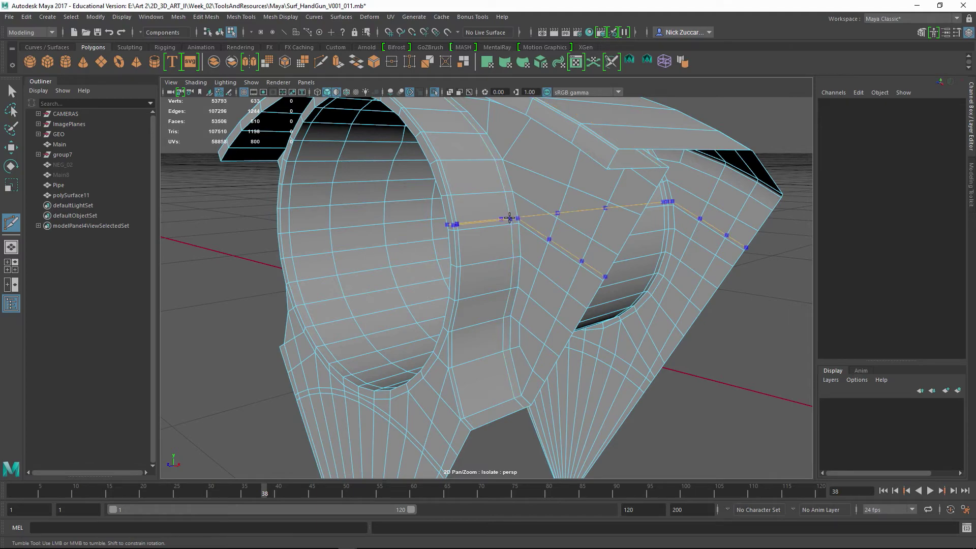
alt+drag(509, 218, 590, 299)
- Preview the segment smoothed in object mode with the default material override turned off and examine the tightened recess edges
alt+drag(350, 173, 440, 216)
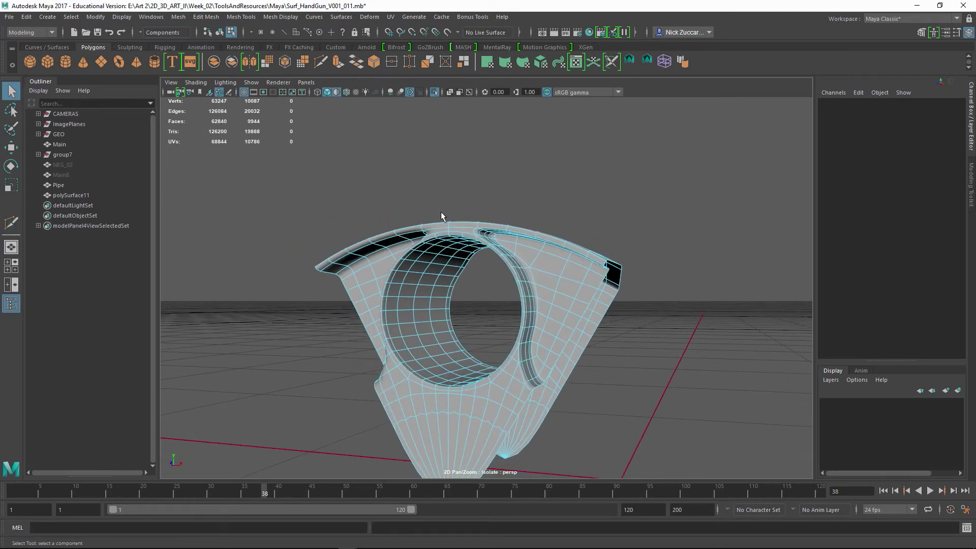
key(F8)
click(649, 272)
alt+drag(649, 271, 602, 274)
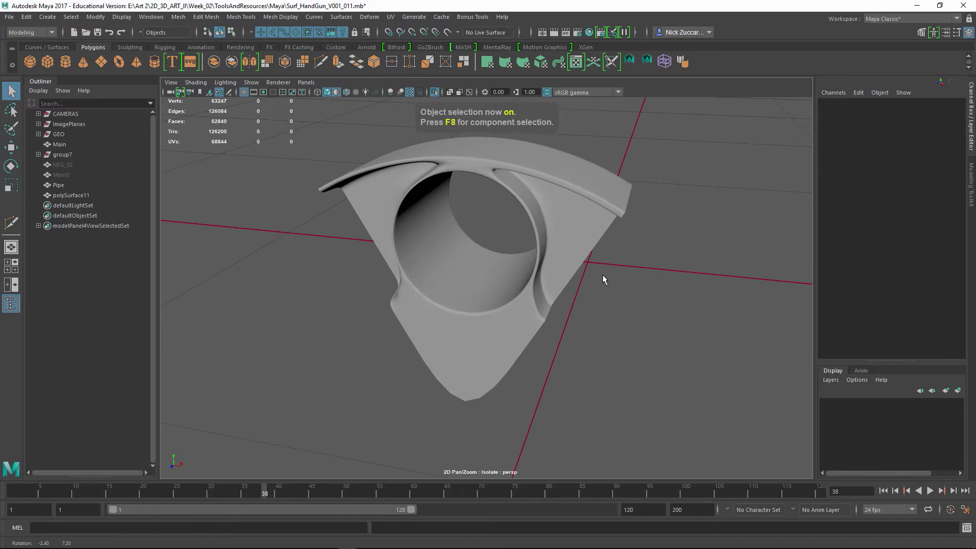
click(196, 83)
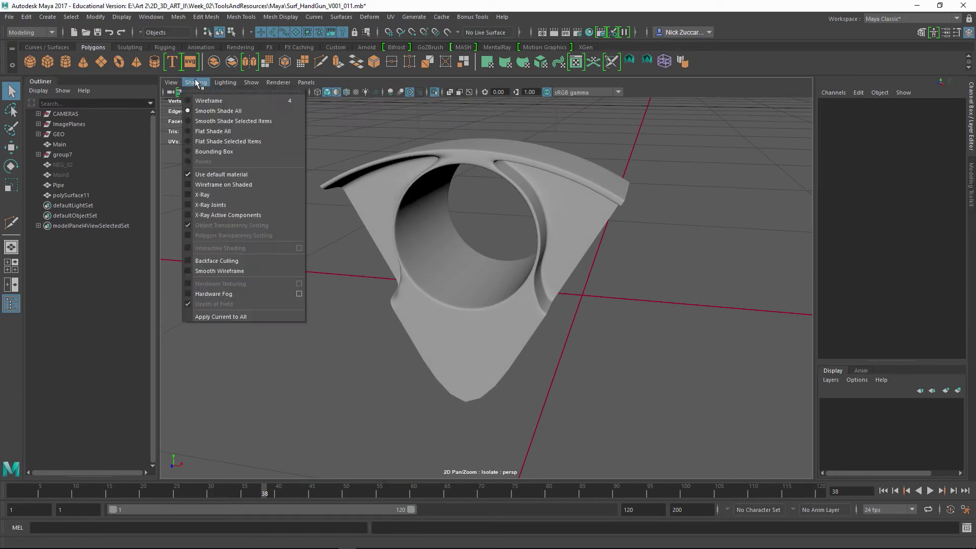
click(224, 174)
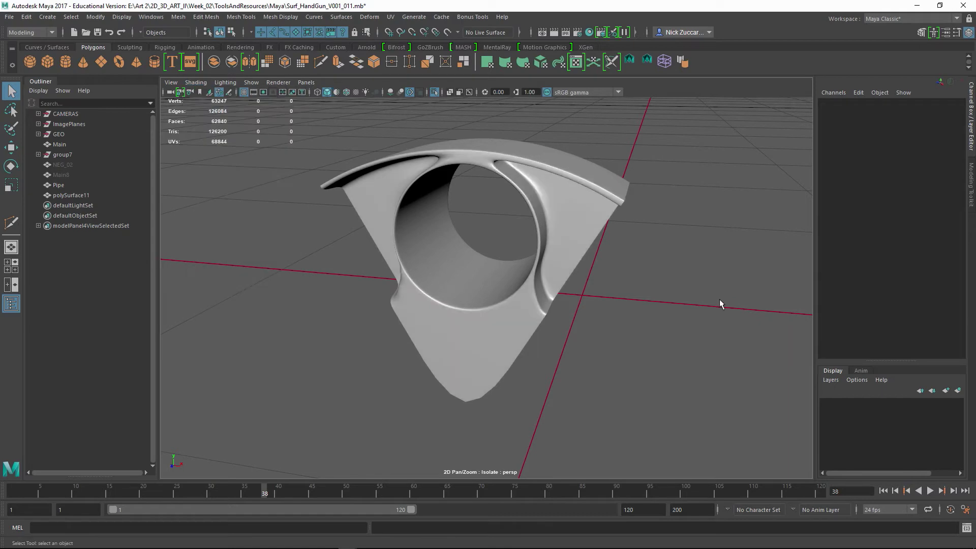
alt+drag(720, 300, 567, 275)
alt+right_drag(483, 213, 571, 253)
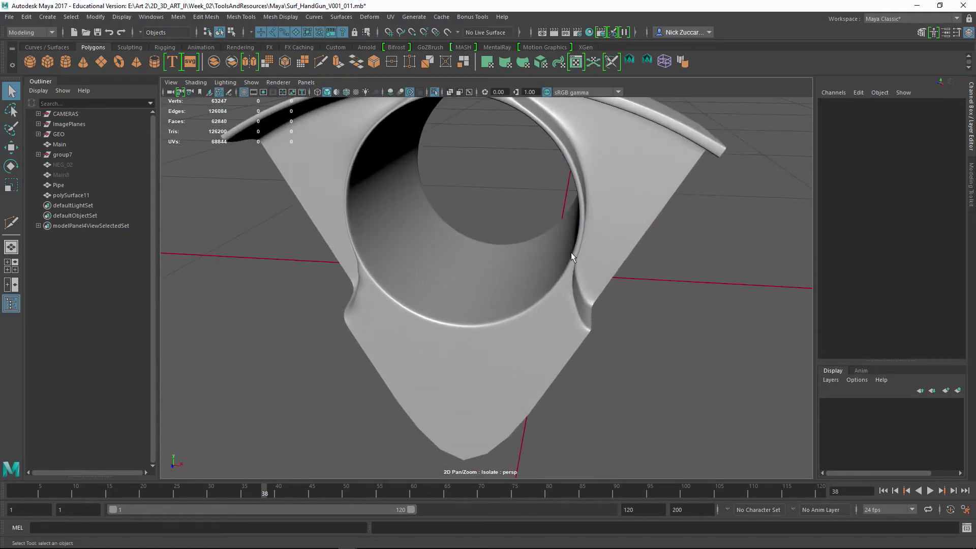
- Mirror the unsmoothed segment again to carry the new edge loops over to its opposite side
alt+drag(571, 256, 324, 126)
click(550, 284)
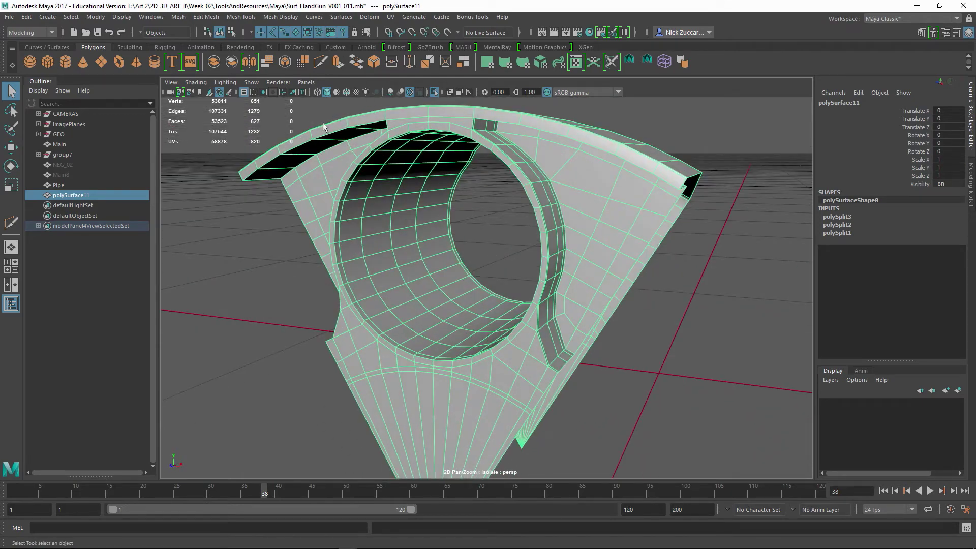
click(256, 62)
- Bevel the bore opening's rim edge loop with a fraction of 0.2 and preview the smoothed segment in object mode
alt+drag(458, 254, 537, 263)
key(F10)
shift+right_click(537, 262)
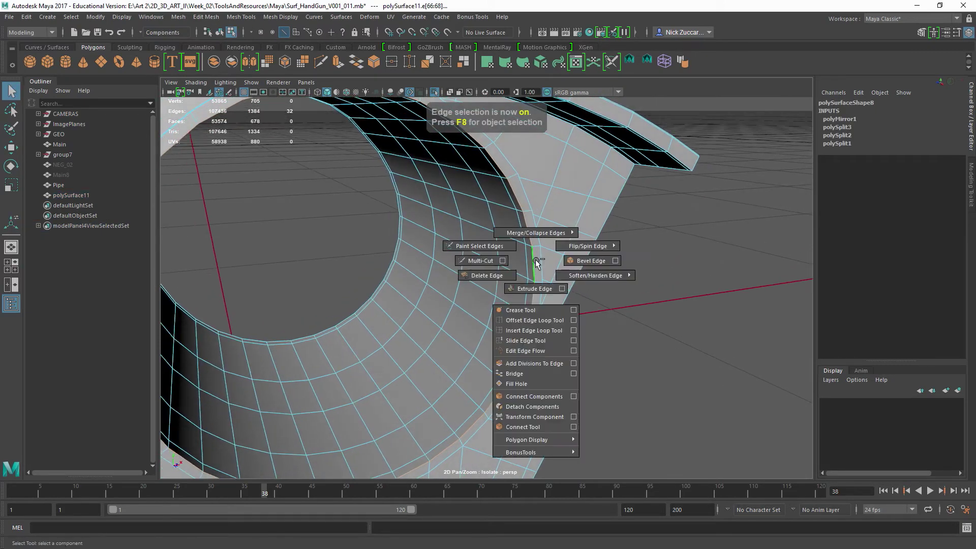
click(579, 261)
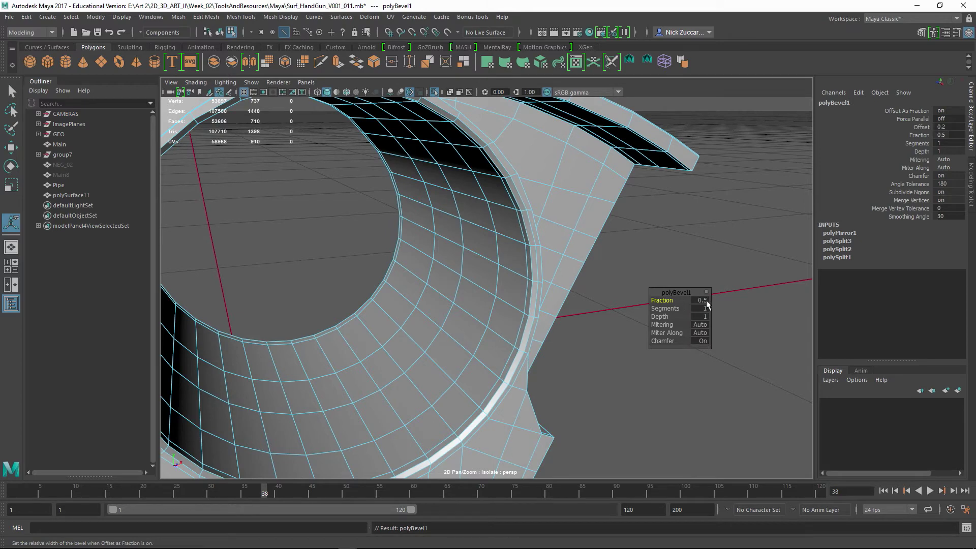
key(Return)
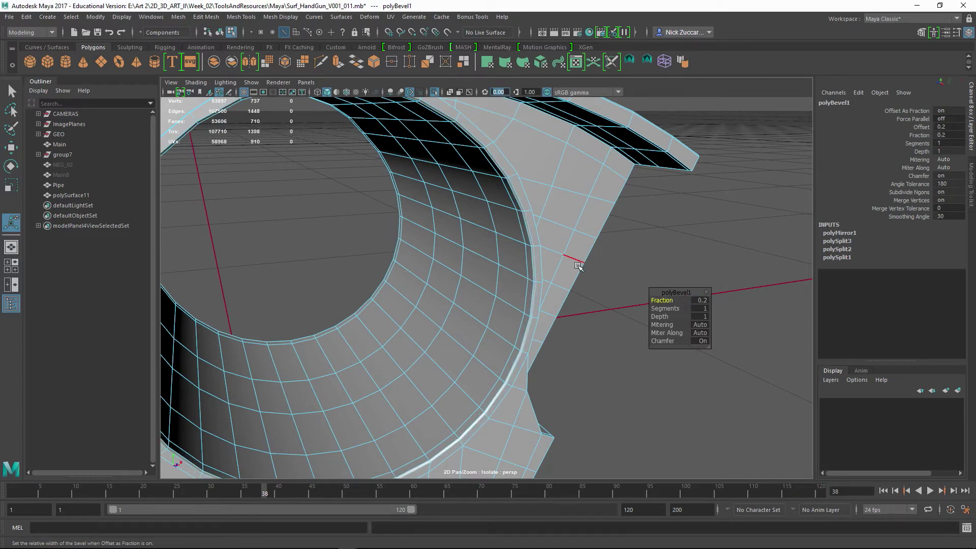
alt+drag(595, 258, 485, 242)
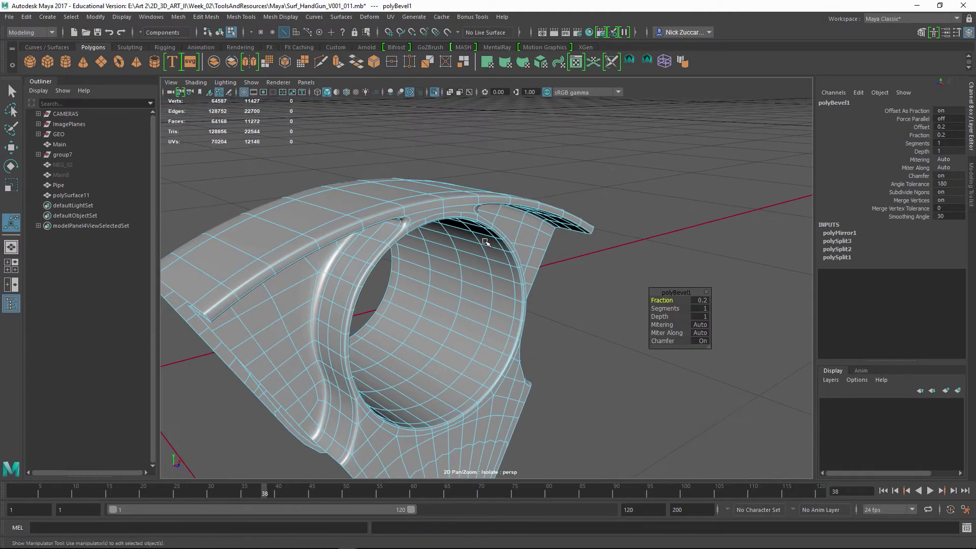
key(F8)
click(639, 285)
alt+drag(680, 309, 526, 327)
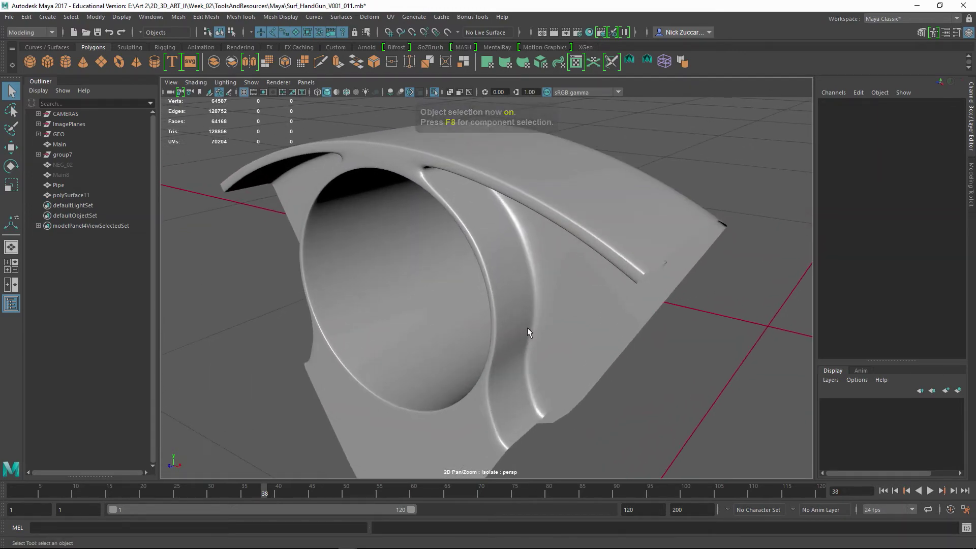
- Insert an edge loop with Multi-Cut on the curved recess wall, close to its edge along the bore rim
click(527, 328)
alt+middle_drag(527, 295, 538, 278)
key(1)
alt+right_drag(556, 303, 616, 323)
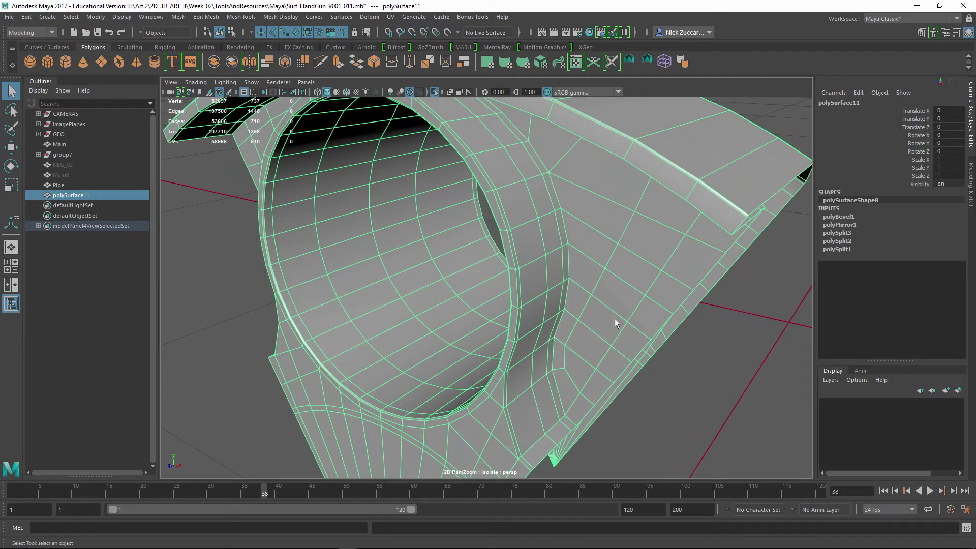
alt+drag(615, 326, 457, 283)
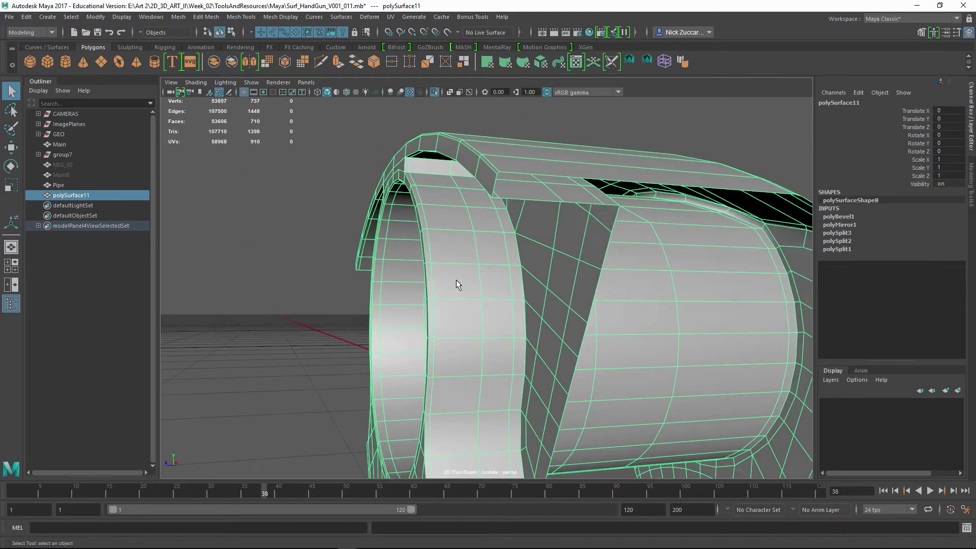
shift+right_click(456, 278)
click(401, 276)
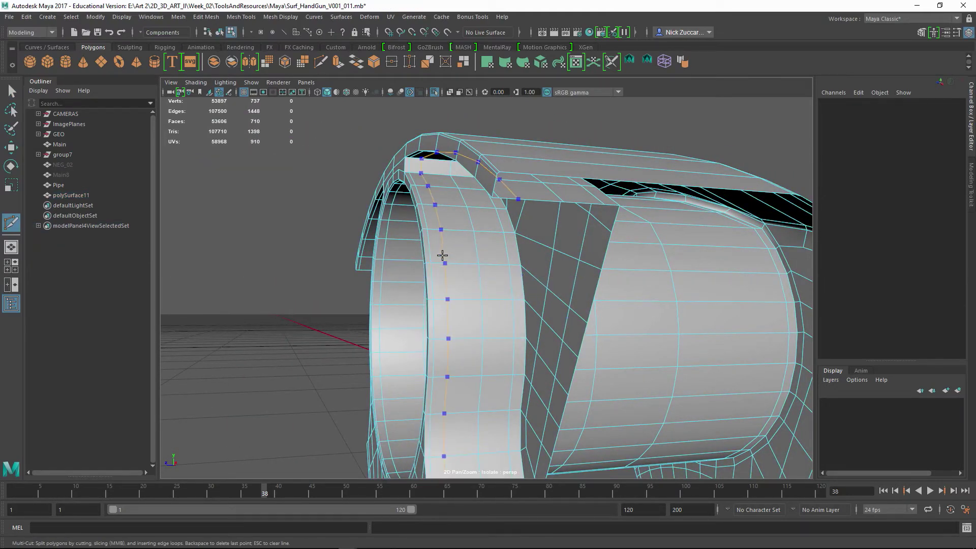
ctrl+click(440, 255)
- Examine the smoothed segment's bore rim, recesses and outer arc from several angles in object mode
alt+drag(441, 270, 531, 329)
key(3)
alt+right_drag(531, 331, 473, 292)
key(F8)
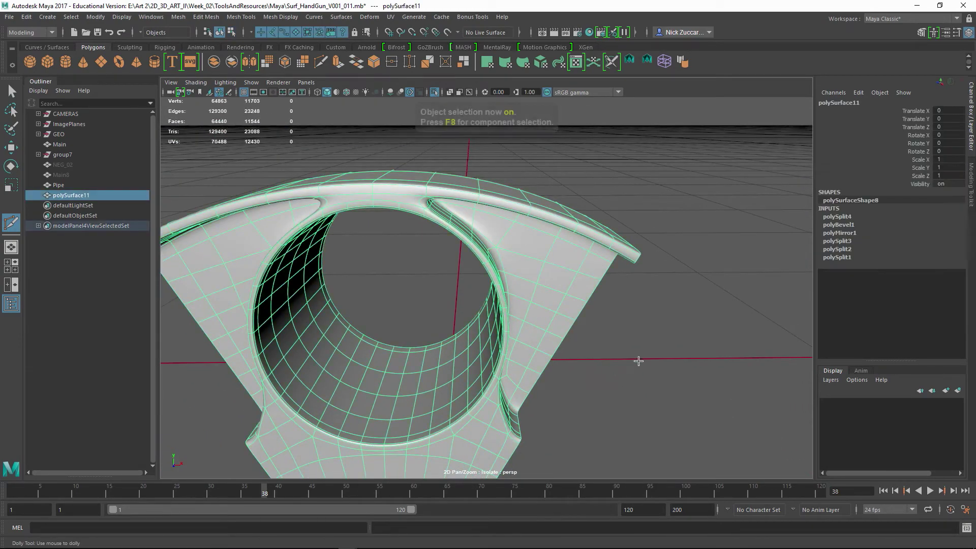
click(715, 379)
alt+right_drag(717, 379, 651, 361)
alt+drag(651, 361, 566, 368)
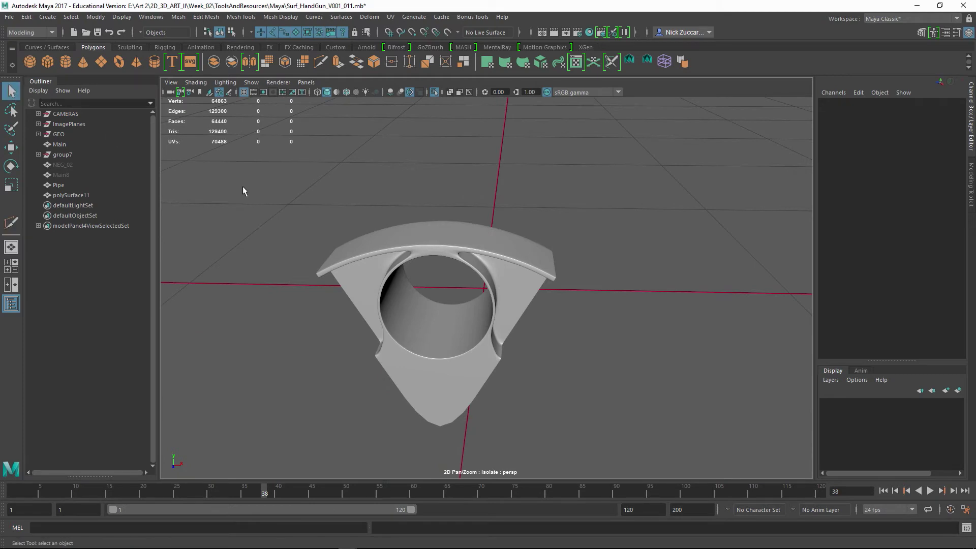
click(503, 283)
click(590, 304)
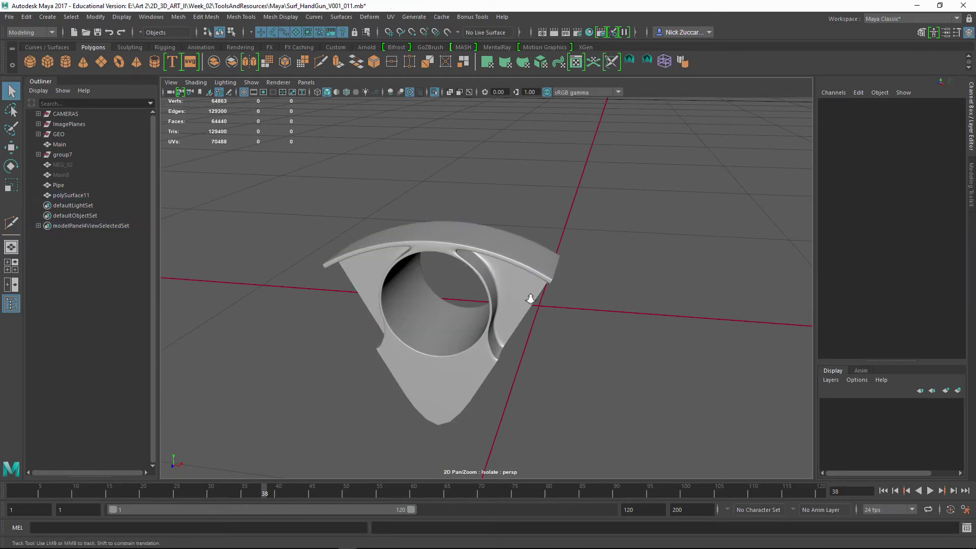
alt+right_drag(528, 295, 654, 317)
alt+drag(648, 320, 616, 309)
alt+drag(482, 267, 529, 302)
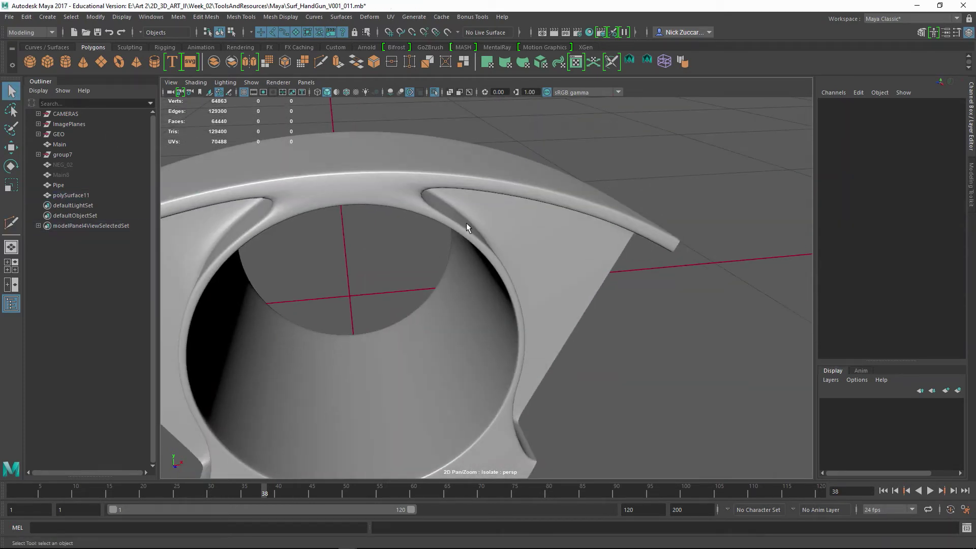
- Show the segment unsmoothed and insert an edge loop with Multi-Cut along the lower edge of the outer arc's front band
click(467, 224)
key(1)
alt+drag(505, 234, 611, 334)
alt+drag(540, 283, 411, 234)
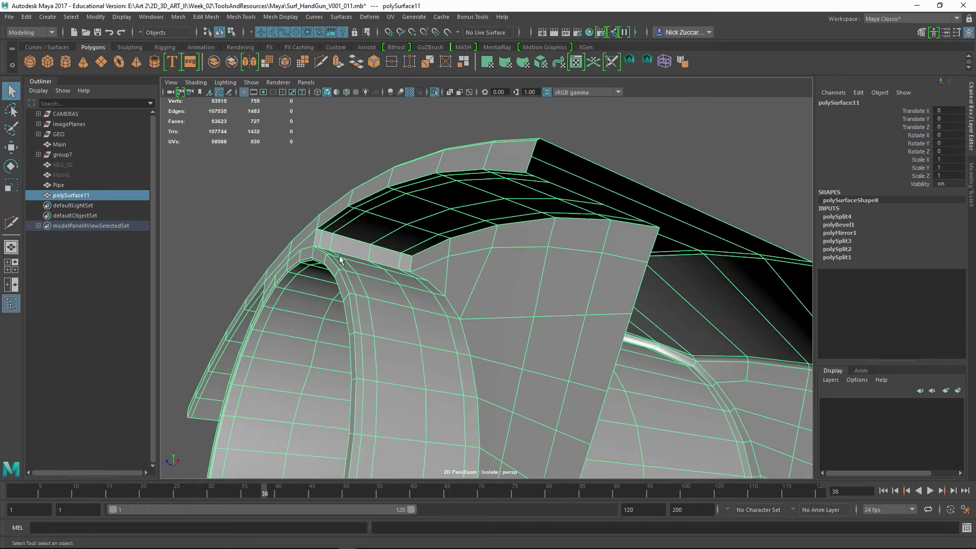
alt+drag(319, 229, 498, 268)
shift+right_drag(523, 211, 585, 208)
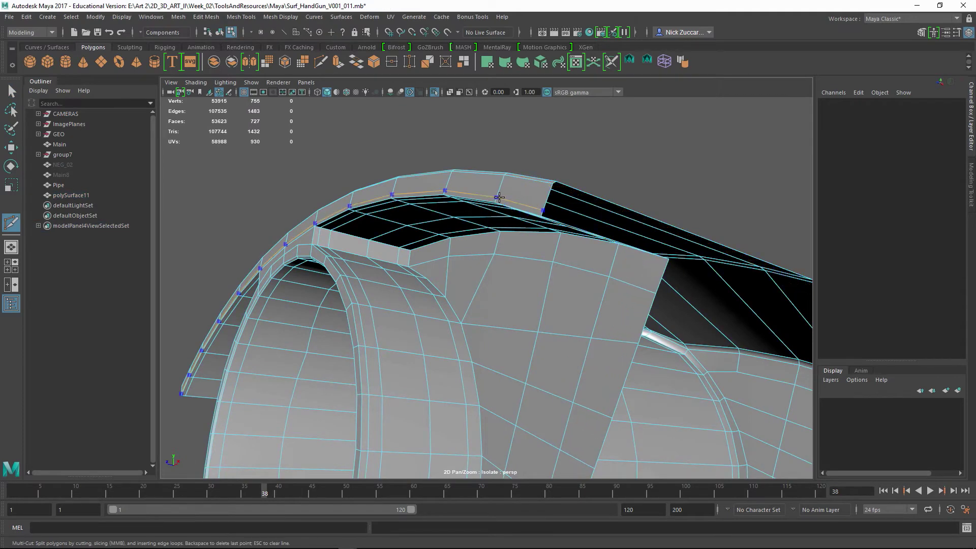
ctrl+click(498, 197)
- Cut a supporting edge beside the recess's inner end with Multi-Cut and insert an edge loop between the recess and the bore rim
alt+drag(498, 197, 559, 209)
alt+middle_drag(559, 209, 455, 254)
alt+drag(454, 253, 461, 302)
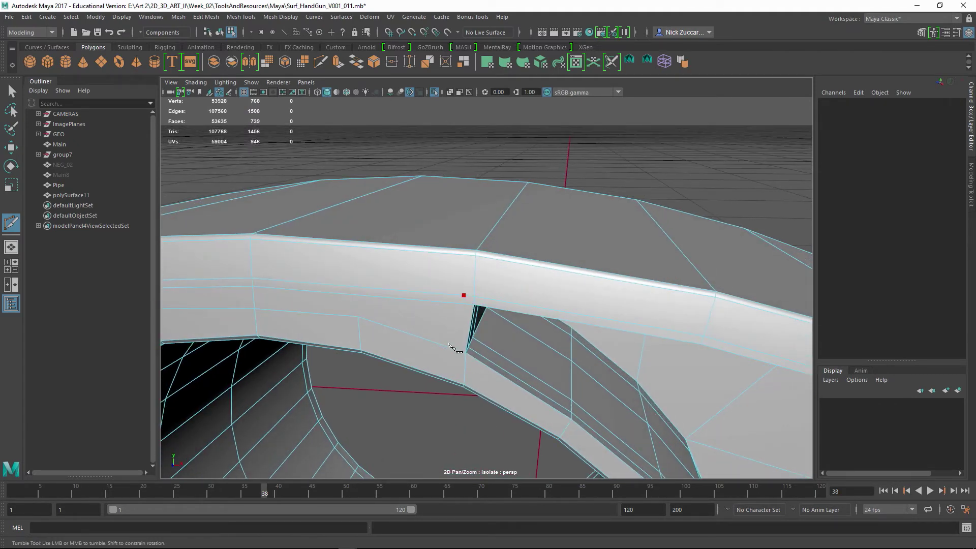
alt+drag(460, 356, 507, 288)
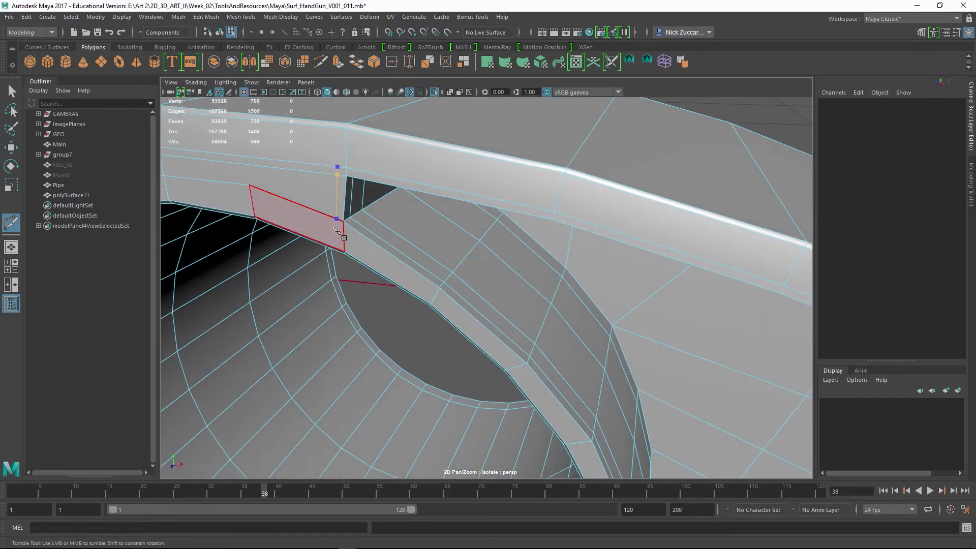
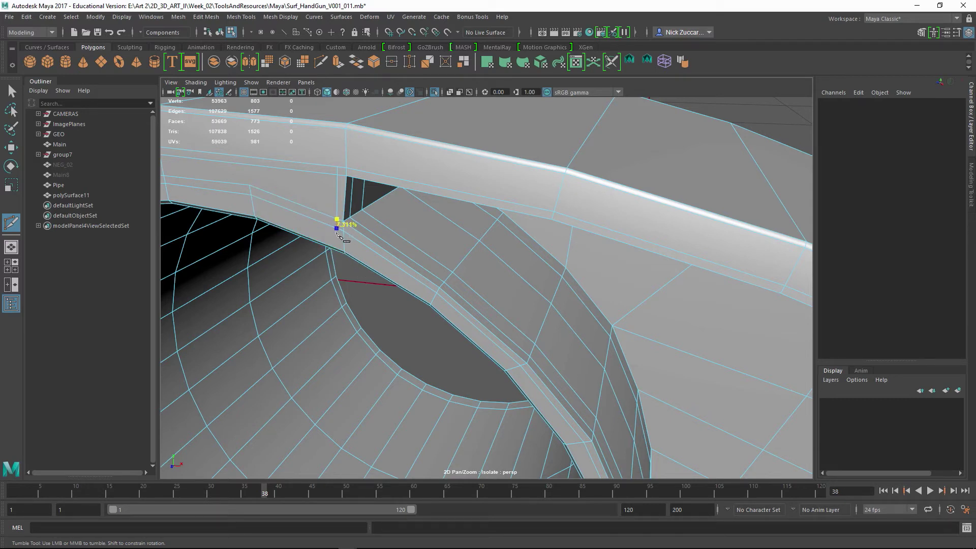
- Connect the supporting edge beside the recess's inner end to the edges around the recess's upper and lower corners with Multi-Cut
alt+drag(362, 203, 500, 289)
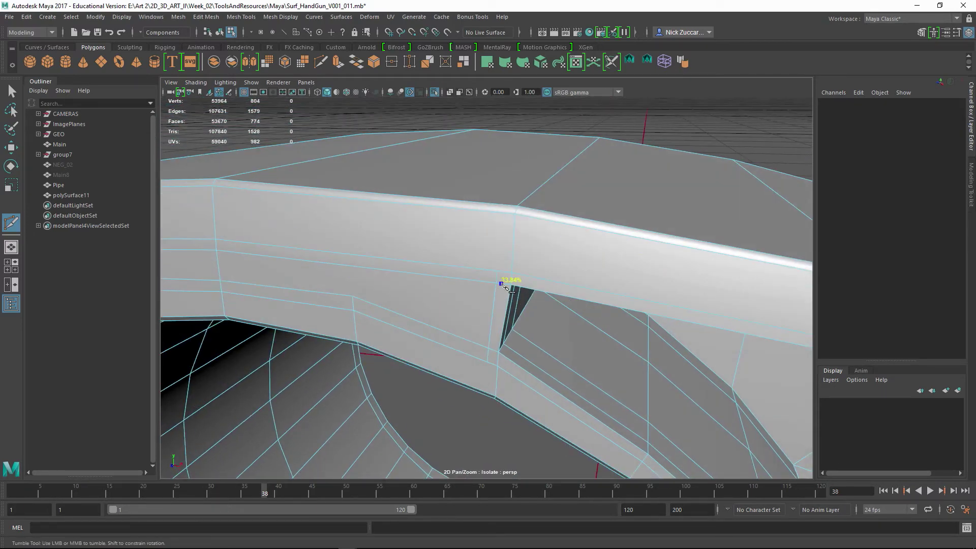
click(497, 271)
right_click(503, 367)
right_click(465, 378)
alt+middle_drag(505, 359, 494, 335)
key(q)
alt+middle_drag(458, 266, 431, 271)
alt+right_drag(431, 270, 459, 293)
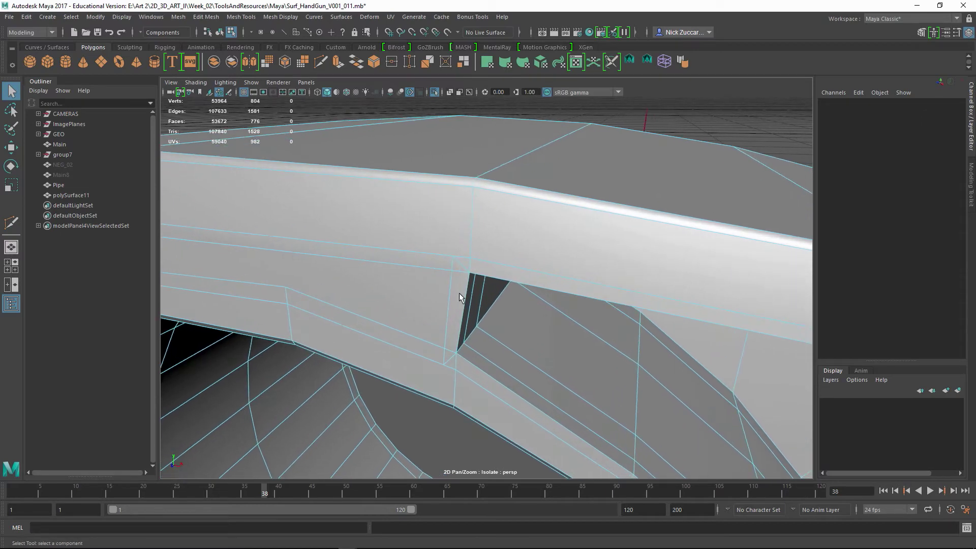
- Delete the short edges at the recess's upper inner corner and the edge running from there up to the outer arc
key(F10)
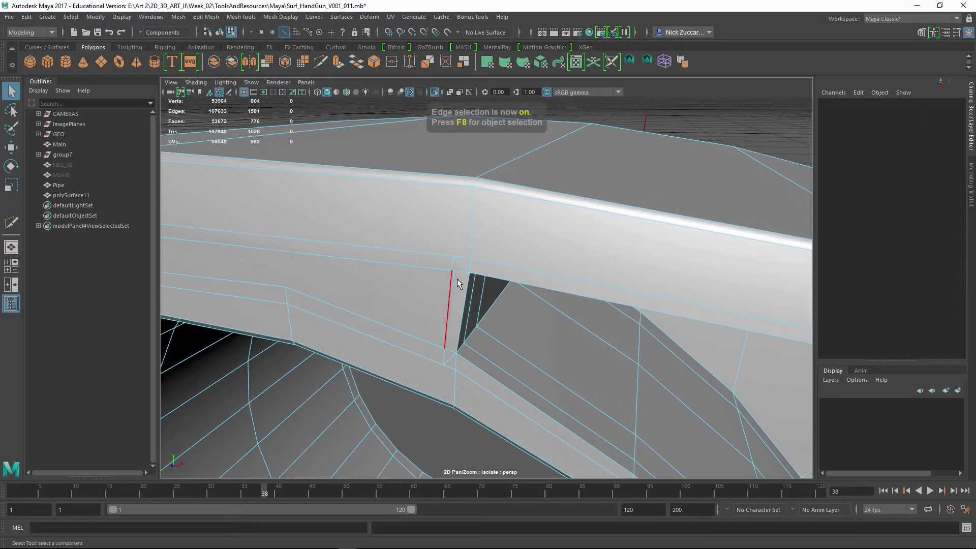
click(461, 272)
key(Delete)
click(472, 265)
key(Delete)
click(471, 246)
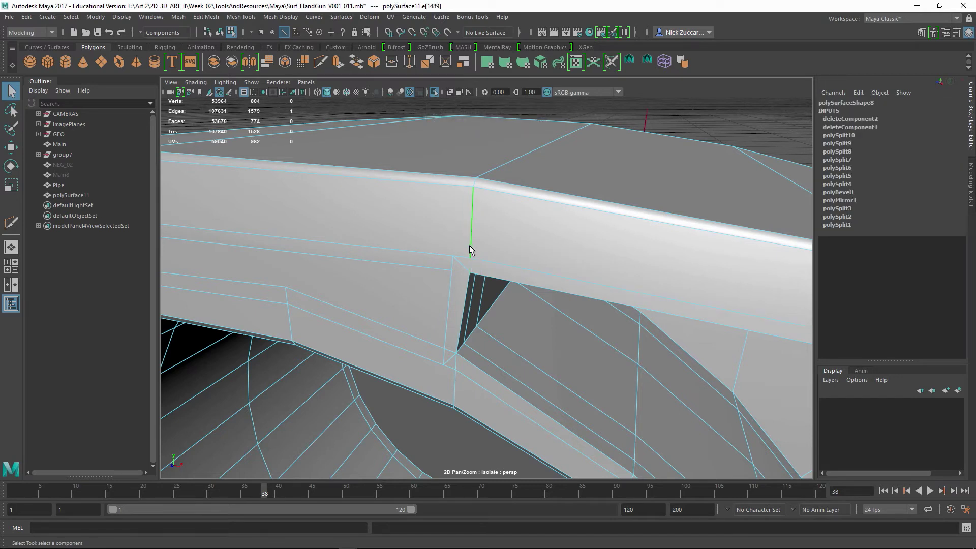
key(Delete)
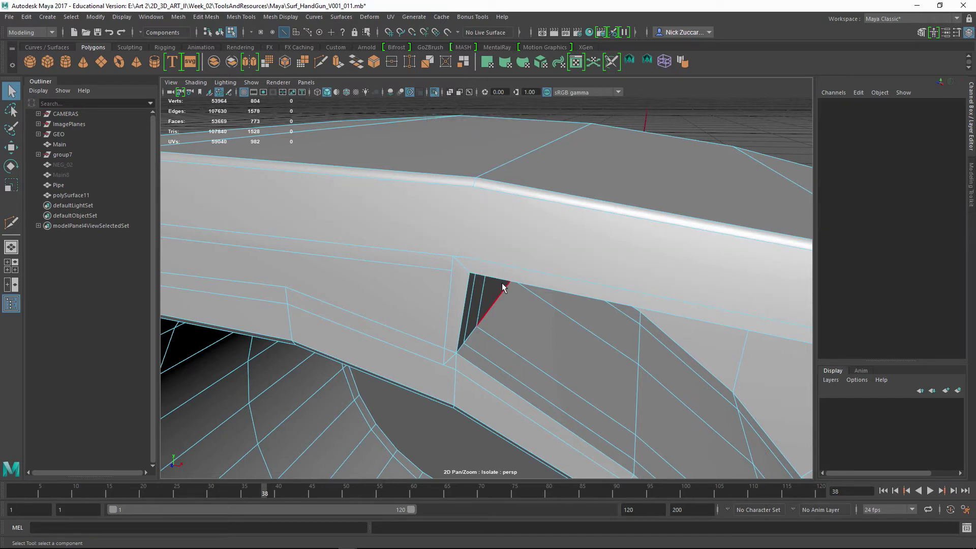
- Delete the lower of the two parallel edges leading to the recess's upper corner, plus the leftover corner edge and vertex
key(F10)
click(431, 269)
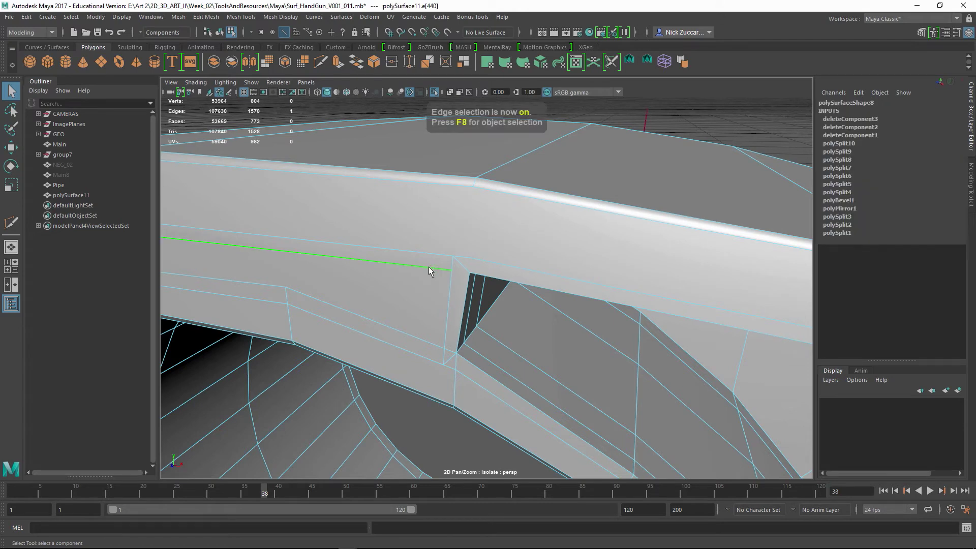
key(Delete)
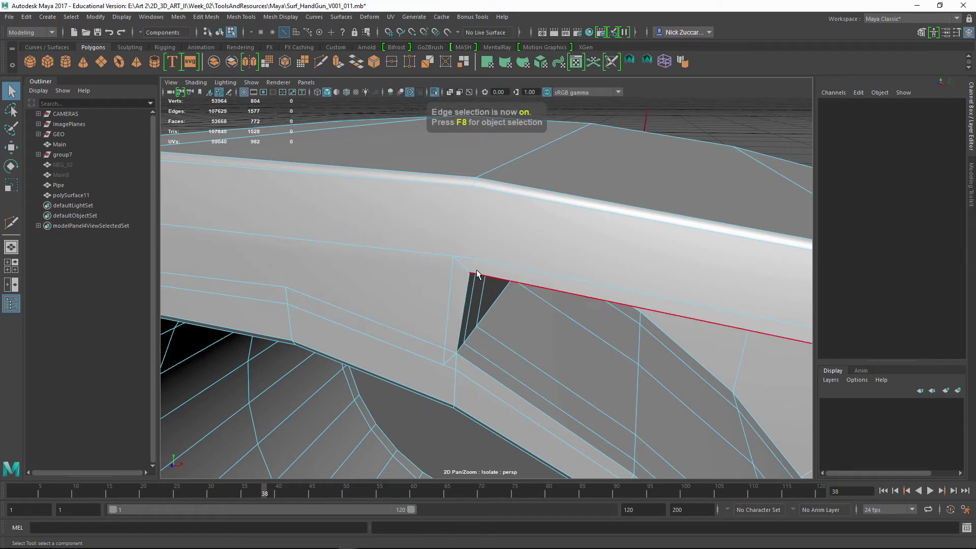
click(473, 273)
key(Delete)
key(F9)
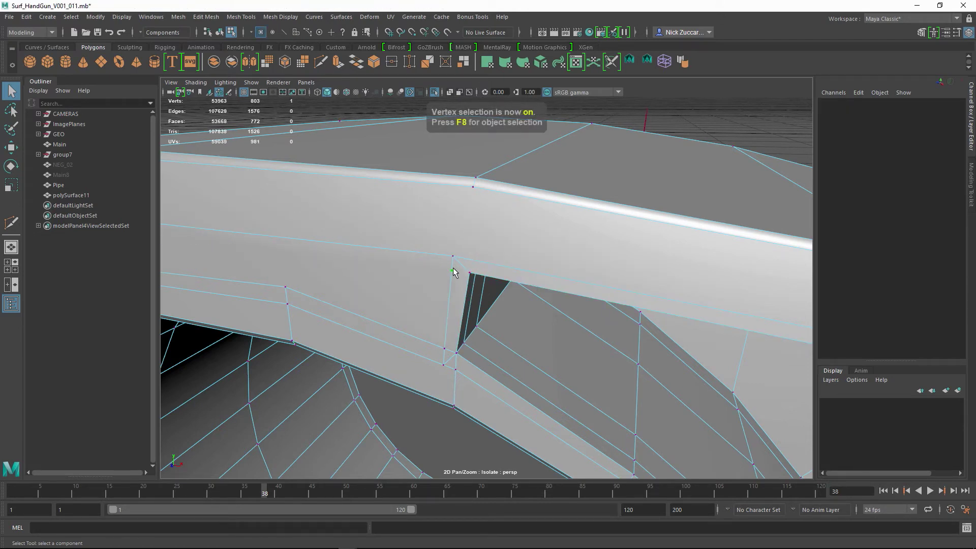
key(Delete)
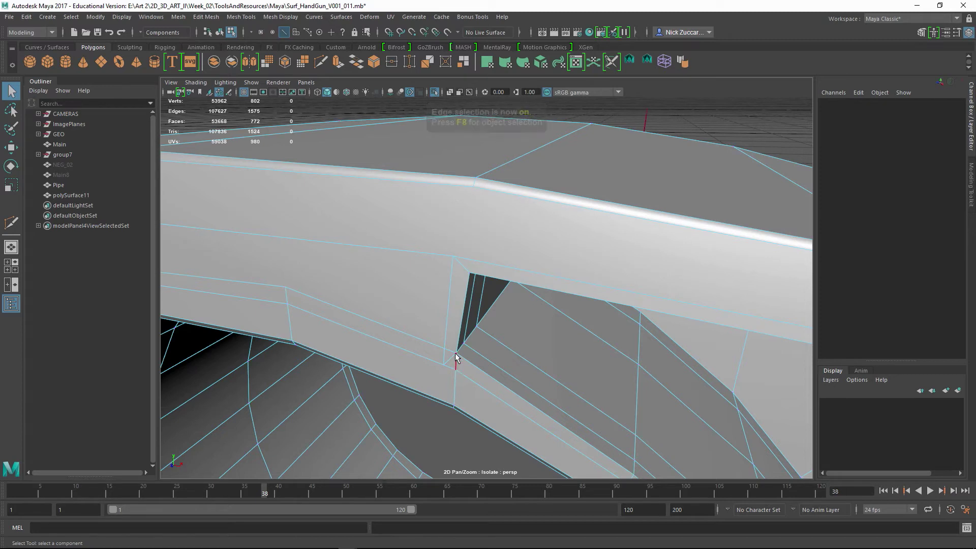
- Delete the short edges between the recess's lower corner and the bore rim, and delete the segment's construction history in object mode
click(460, 368)
key(Delete)
click(458, 365)
key(Delete)
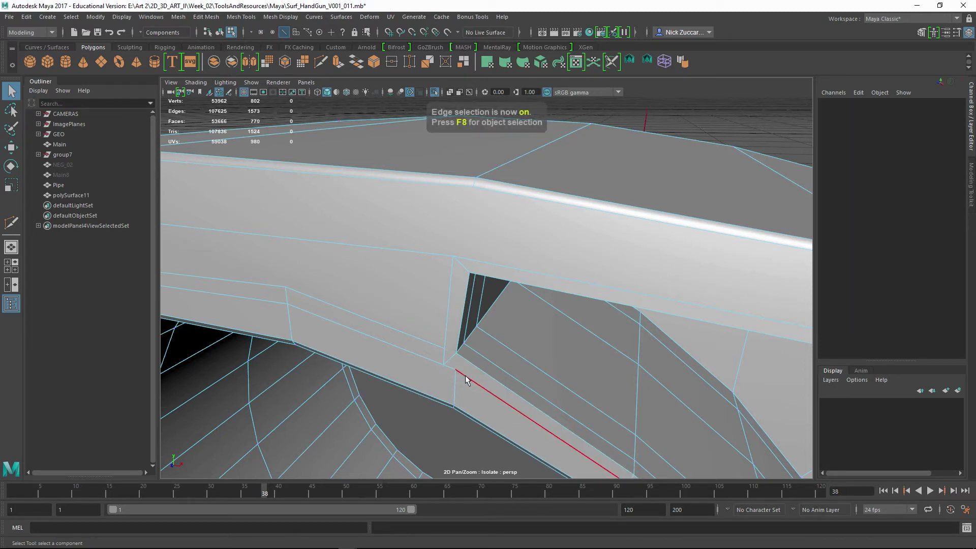
click(456, 388)
key(Delete)
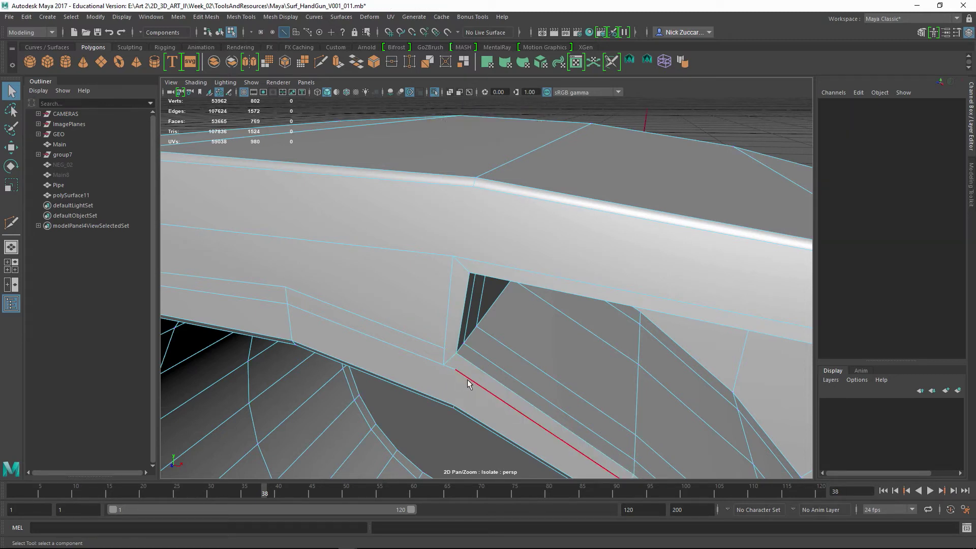
key(F8)
key(alt+shift+d)
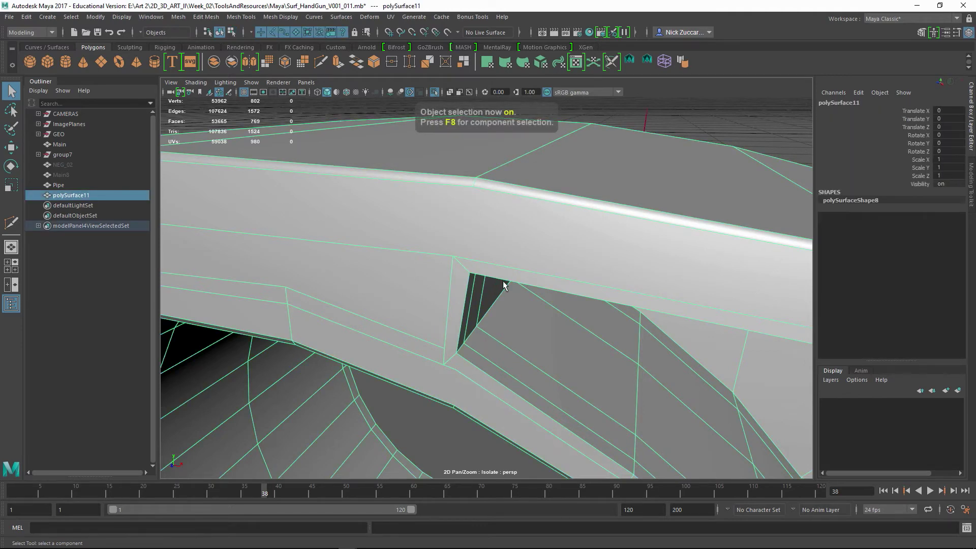
- Cut an edge with Multi-Cut from the support vertex at the recess's upper inner corner up to the outer arc's edge
alt+drag(504, 284, 471, 278)
shift+right_drag(471, 278, 425, 276)
alt+drag(445, 236, 491, 198)
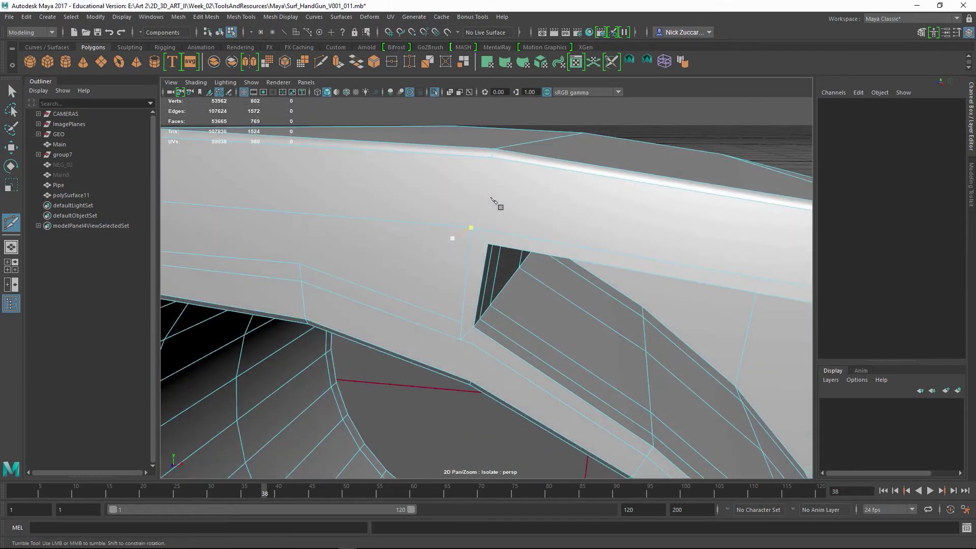
drag(513, 161, 483, 165)
drag(485, 230, 433, 240)
key(Return)
alt+drag(483, 305, 464, 330)
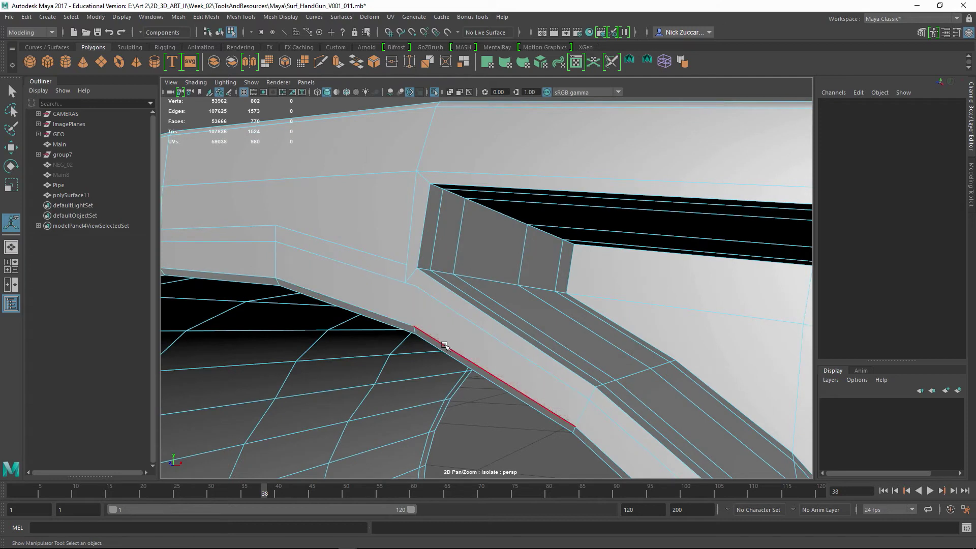
- Cut an edge with Multi-Cut from the support vertex at the recess's lower inner corner down to the bore rim
key(ctrl+shift+x)
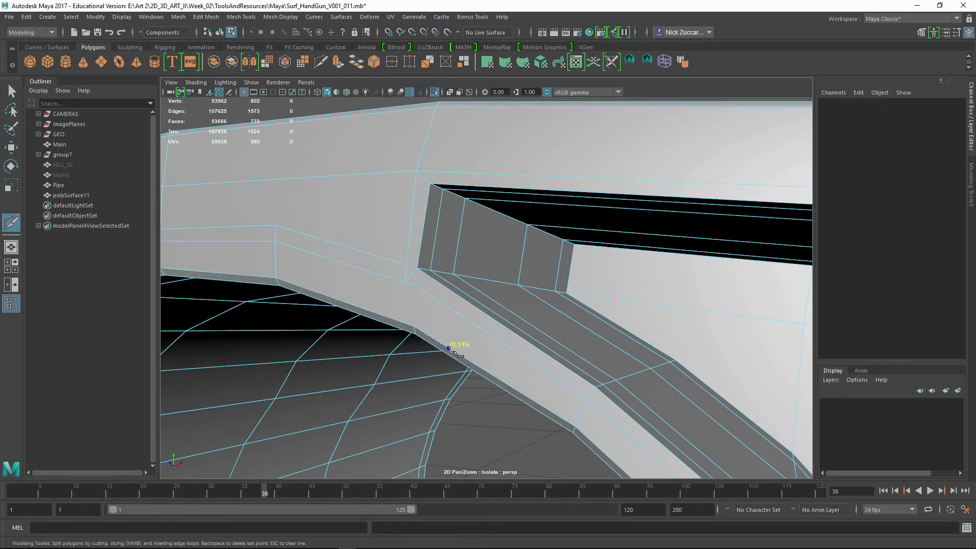
click(401, 312)
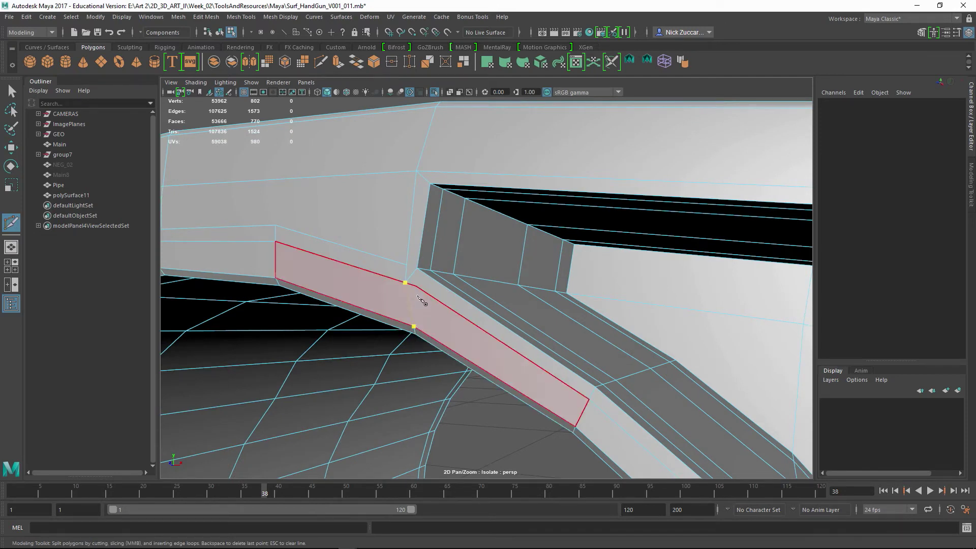
key(Return)
key(q)
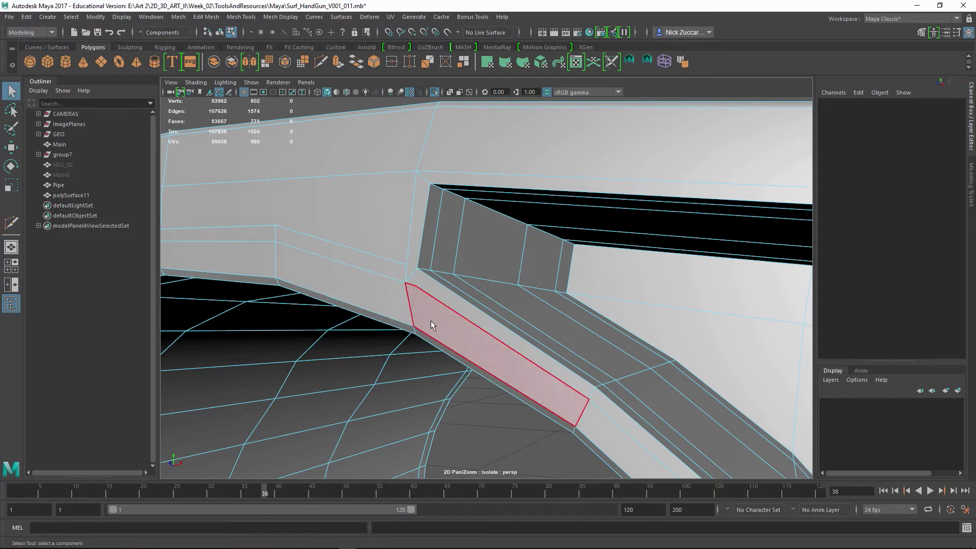
- Delete the extra vertex at the recess's lower corner and the redundant upper edge of the narrow band above the bore rim
key(F9)
click(416, 288)
key(Delete)
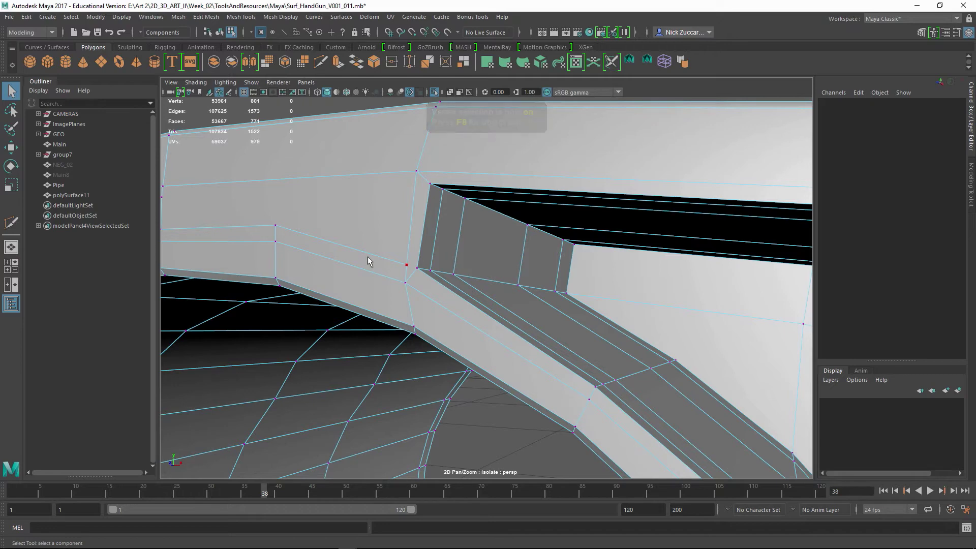
key(F10)
click(362, 251)
key(Delete)
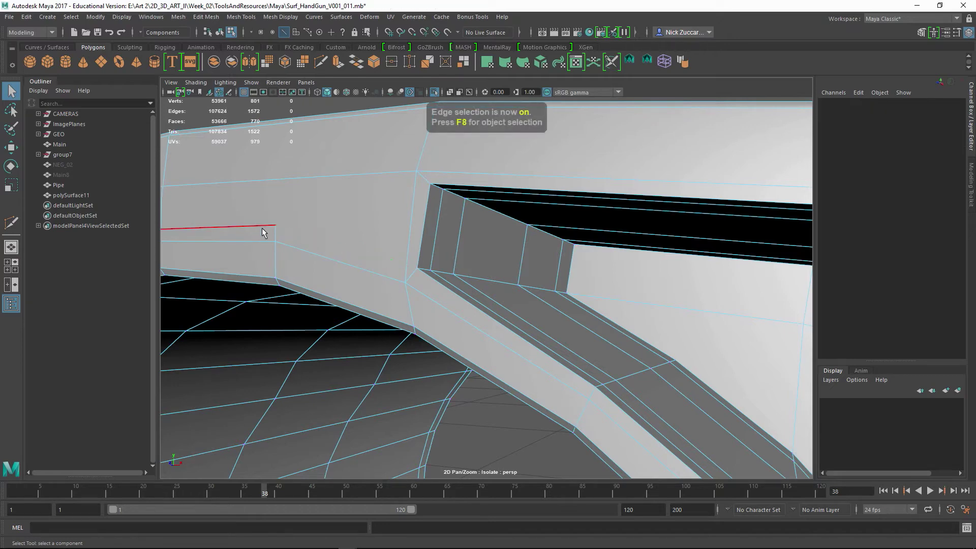
alt+drag(370, 273, 522, 331)
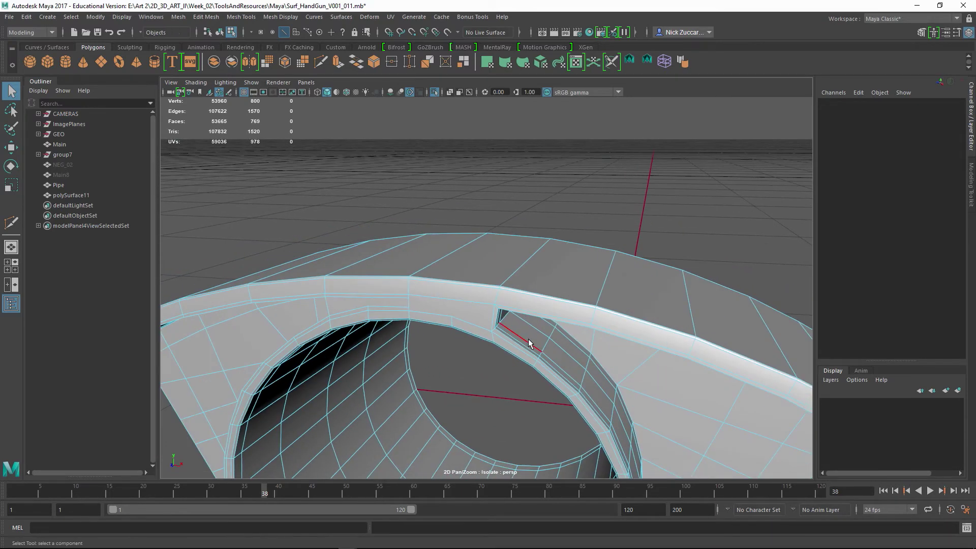
- Mirror the segment across the X axis in the negative direction with cut geometry and merged borders, and delete its history
key(F8)
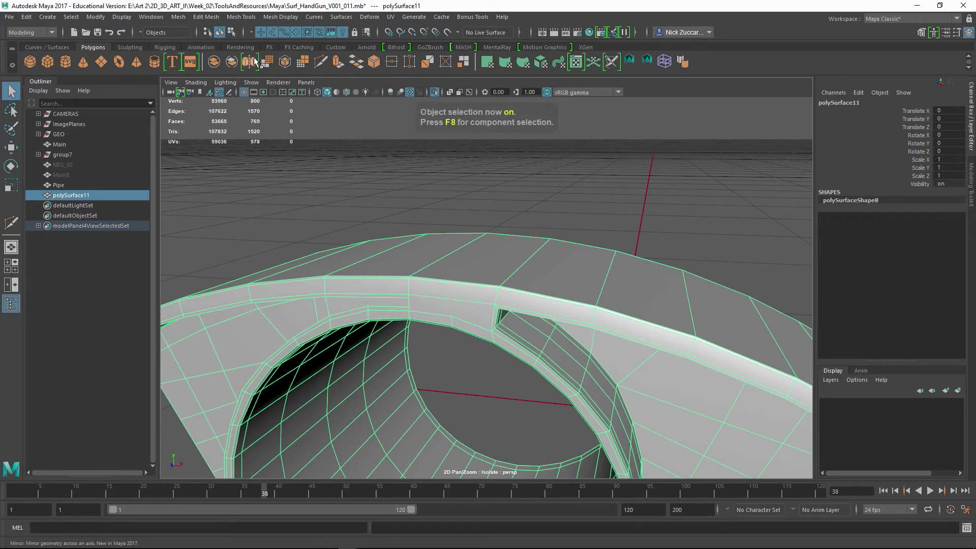
click(301, 61)
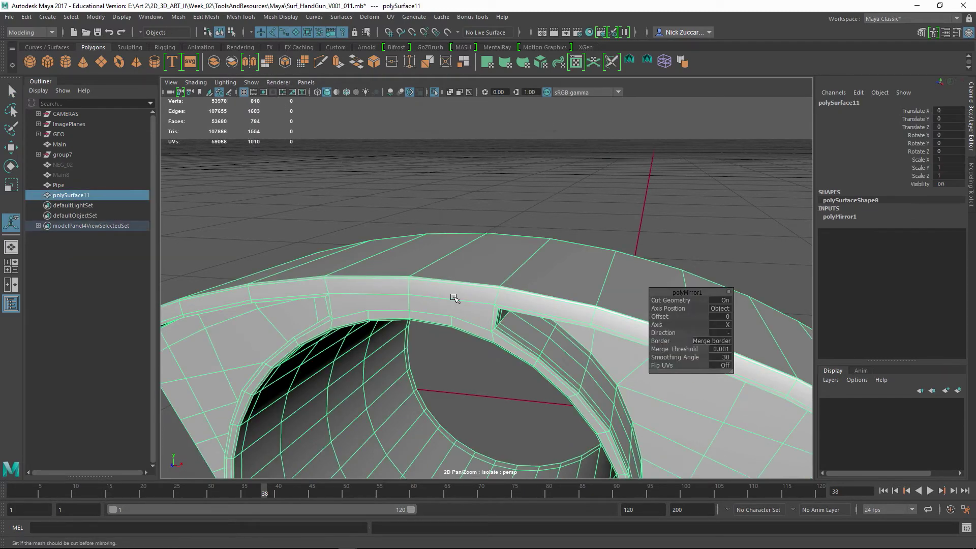
key(alt+shift+d)
alt+drag(533, 316, 532, 311)
- Preview the mirrored segment smoothed, examine both recesses' inner ends and the bore rim, and return to the unsmoothed display
key(3)
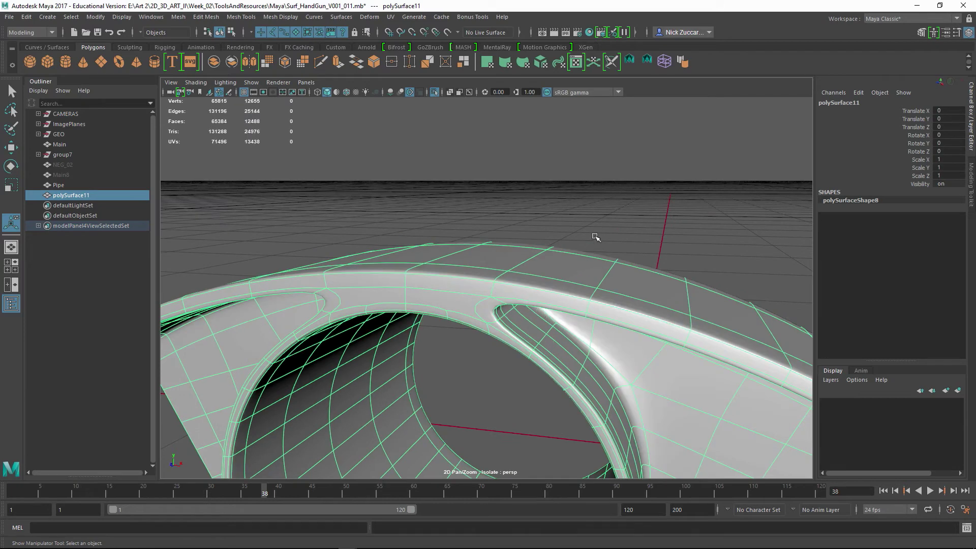
click(595, 237)
alt+drag(596, 239, 669, 288)
alt+right_drag(668, 287, 568, 285)
alt+drag(567, 285, 534, 287)
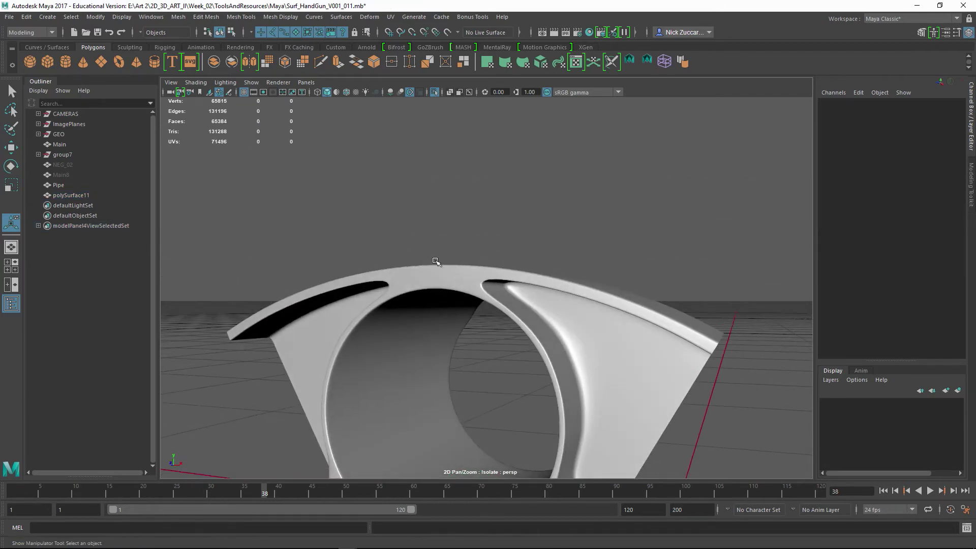
alt+right_drag(437, 262, 495, 303)
click(495, 302)
alt+drag(492, 322, 497, 325)
key(1)
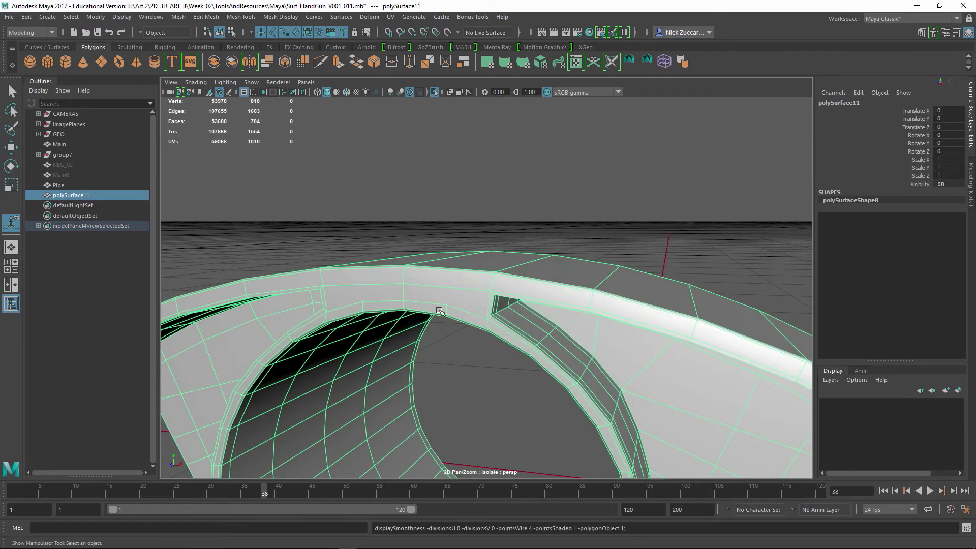
- Insert two edge loops with Multi-Cut across the recess's inner end wall, one near its lower edge and one near its upper edge
alt+right_drag(498, 325, 554, 344)
alt+middle_drag(554, 344, 542, 300)
alt+drag(522, 301, 463, 299)
shift+right_drag(455, 265, 431, 264)
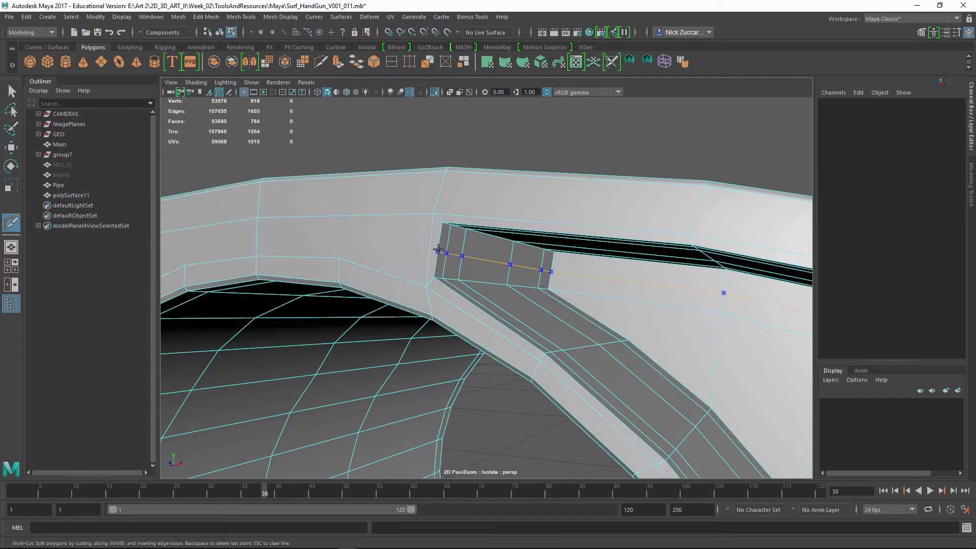
alt+drag(455, 259, 381, 209)
alt+right_drag(381, 209, 389, 242)
alt+middle_drag(389, 241, 579, 329)
alt+drag(580, 329, 519, 285)
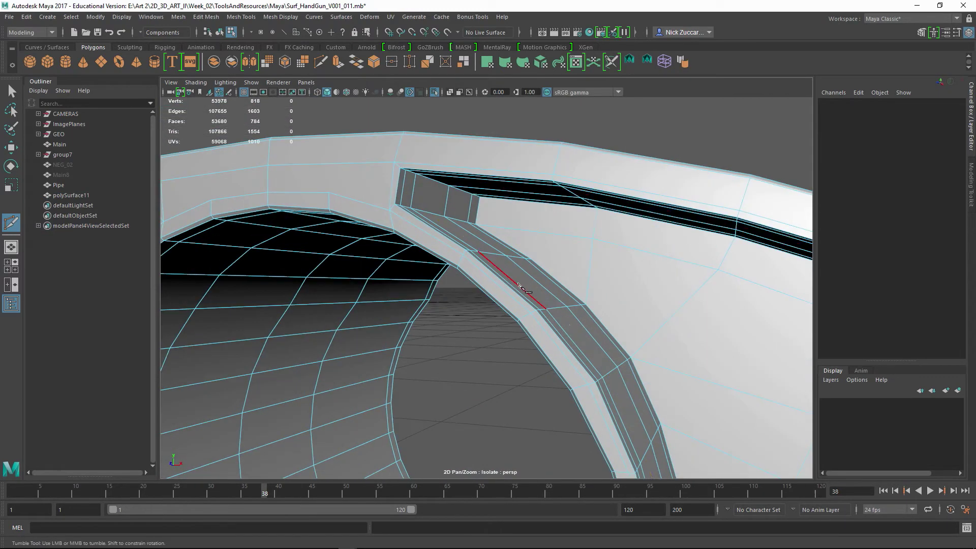
ctrl+click(399, 198)
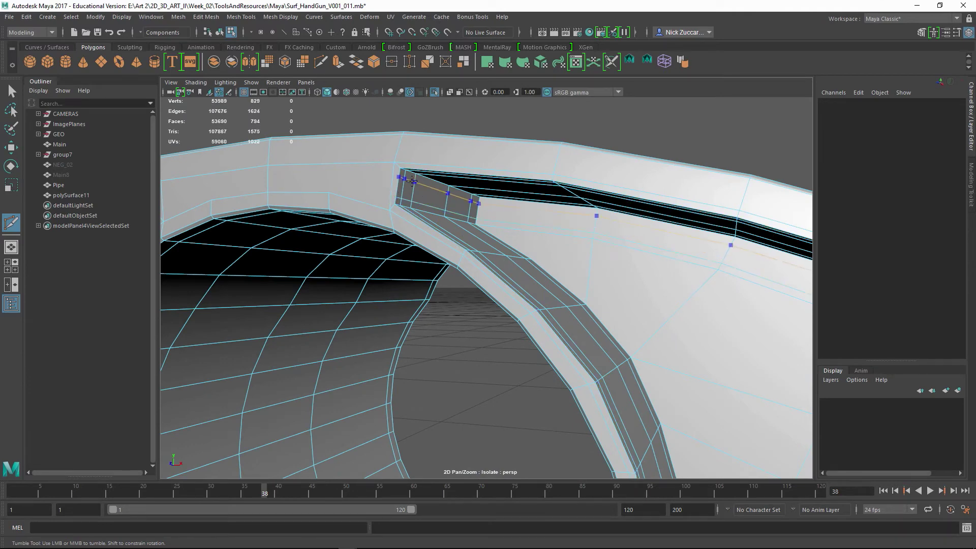
ctrl+click(410, 179)
alt+drag(427, 224, 441, 246)
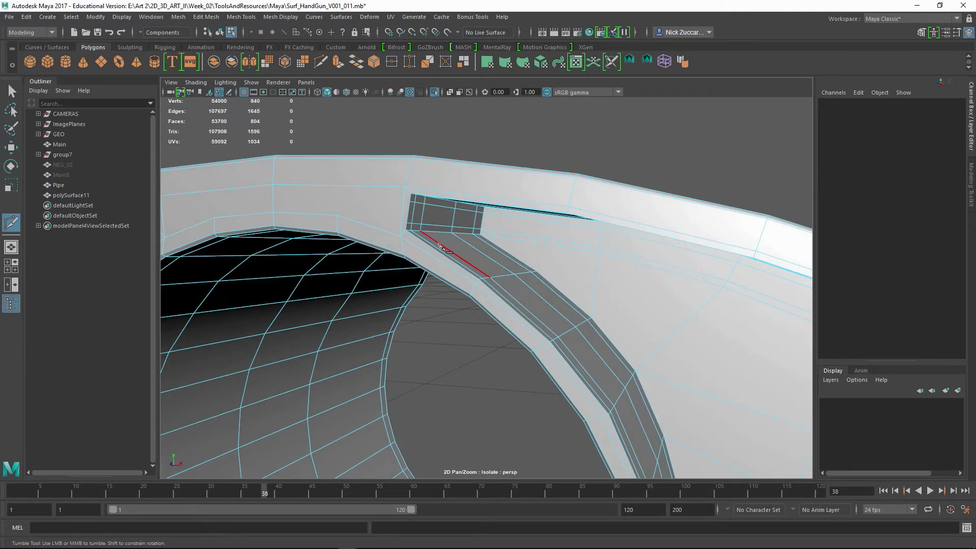
- Multi-Cut an edge from the recess's lower inner corner across the band above the bore to the centre line, linking its middle down to the rim vertex
alt+drag(387, 228, 450, 228)
alt+middle_drag(450, 229, 472, 258)
alt+drag(471, 259, 557, 282)
alt+drag(630, 296, 552, 296)
click(479, 226)
alt+drag(431, 260, 582, 283)
click(581, 283)
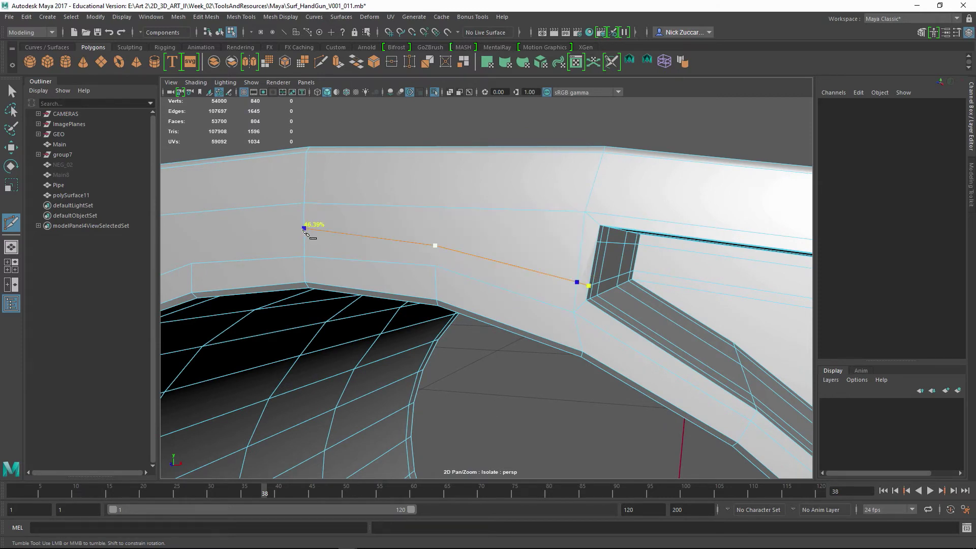
key(Return)
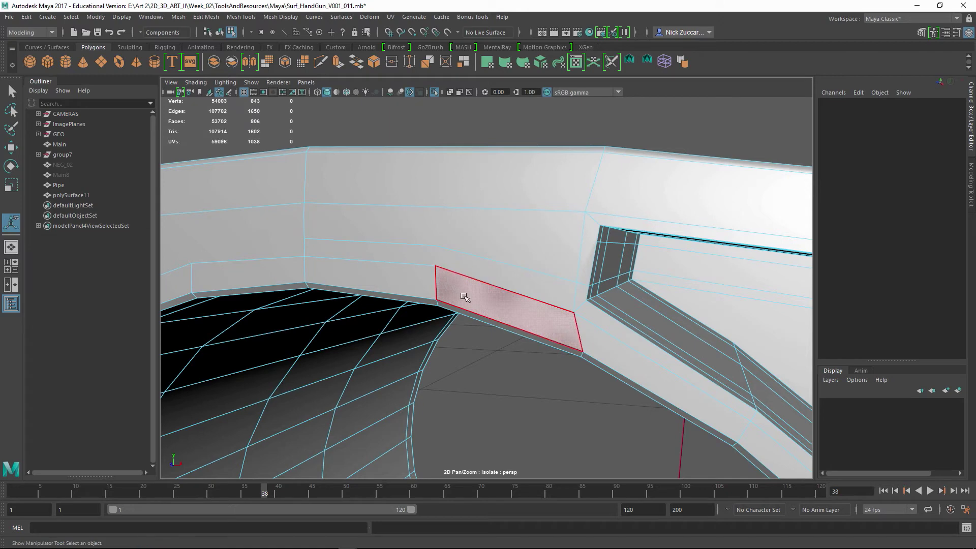
click(436, 299)
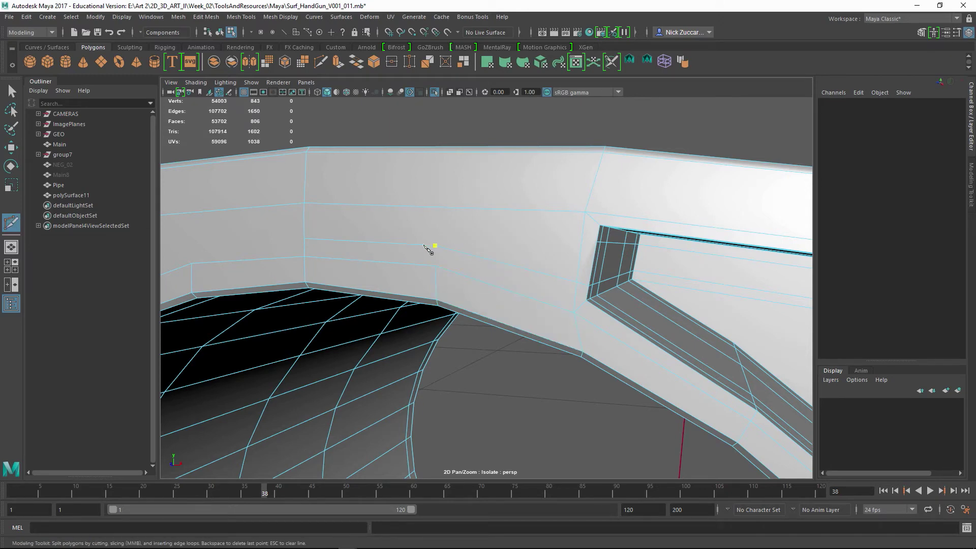
click(436, 266)
key(Return)
- Cut a second edge from the recess end's upper support edge to the centre line and join its middle vertex to the cut below
scroll(568, 311, down, 5)
alt+middle_drag(562, 306, 671, 316)
alt+drag(671, 317, 598, 302)
scroll(614, 315, up, 3)
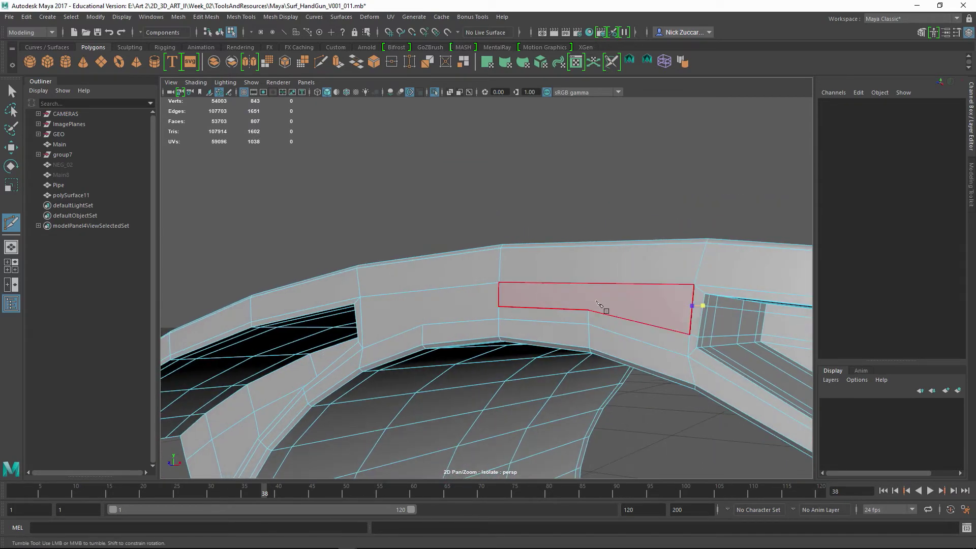
click(587, 295)
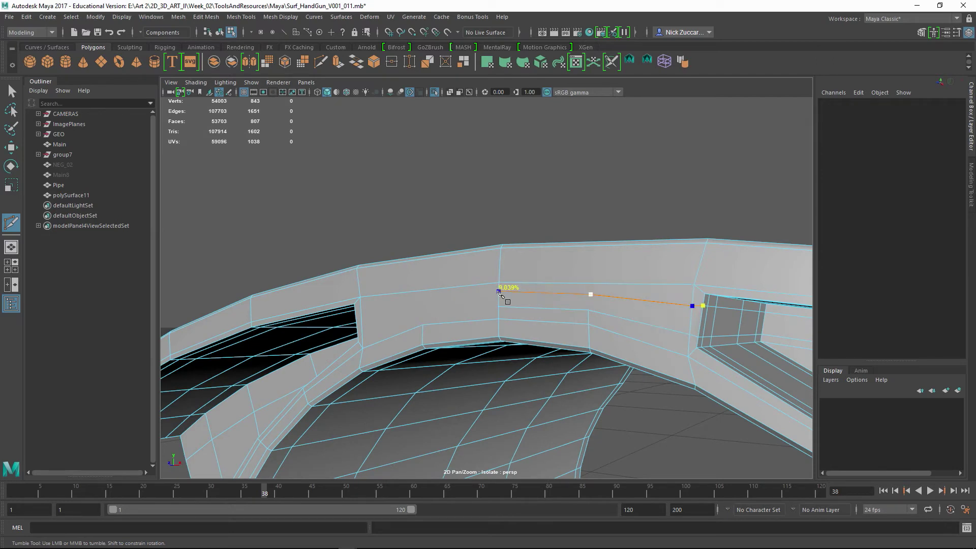
key(Return)
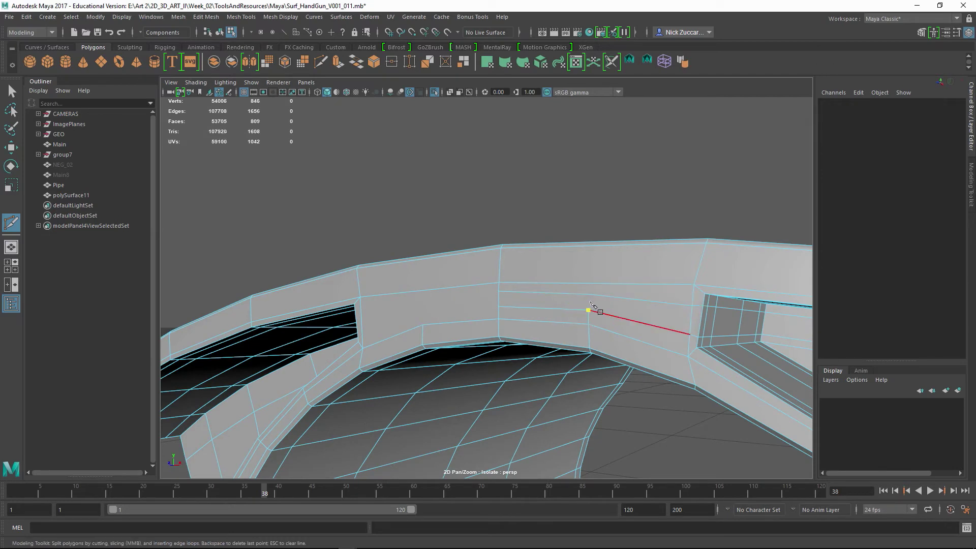
click(590, 303)
alt+middle_drag(629, 300, 554, 295)
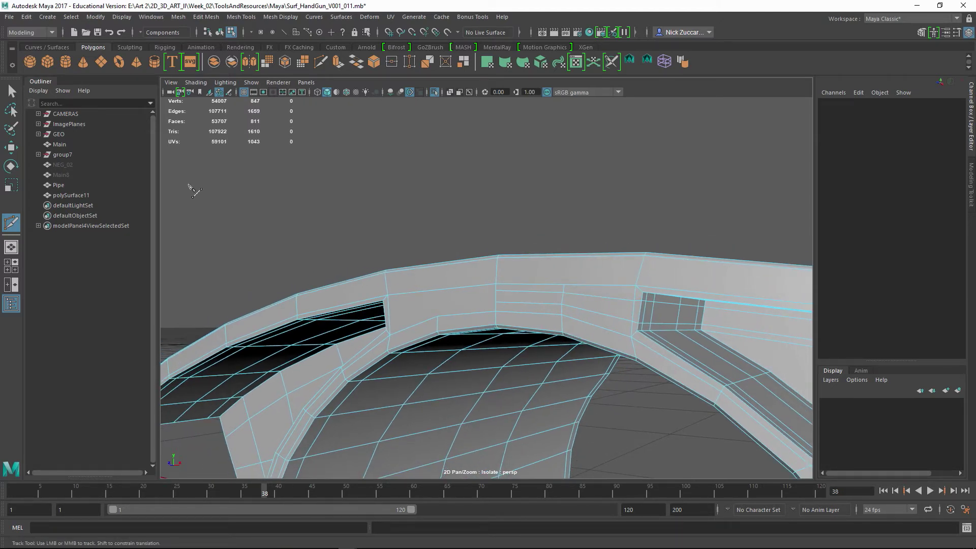
- Mirror the segment to carry the new cuts to the other side and delete its history
click(13, 93)
alt+drag(510, 230, 486, 235)
key(F8)
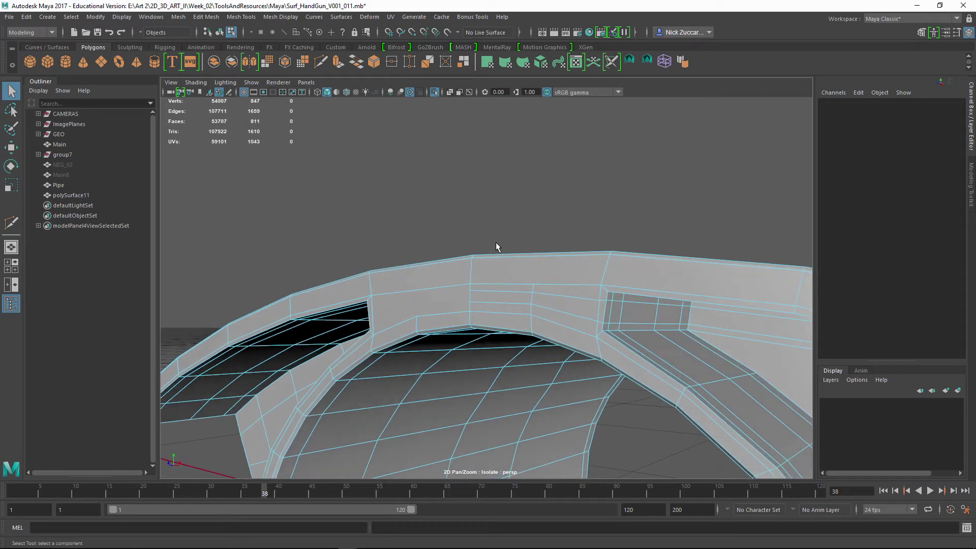
click(249, 62)
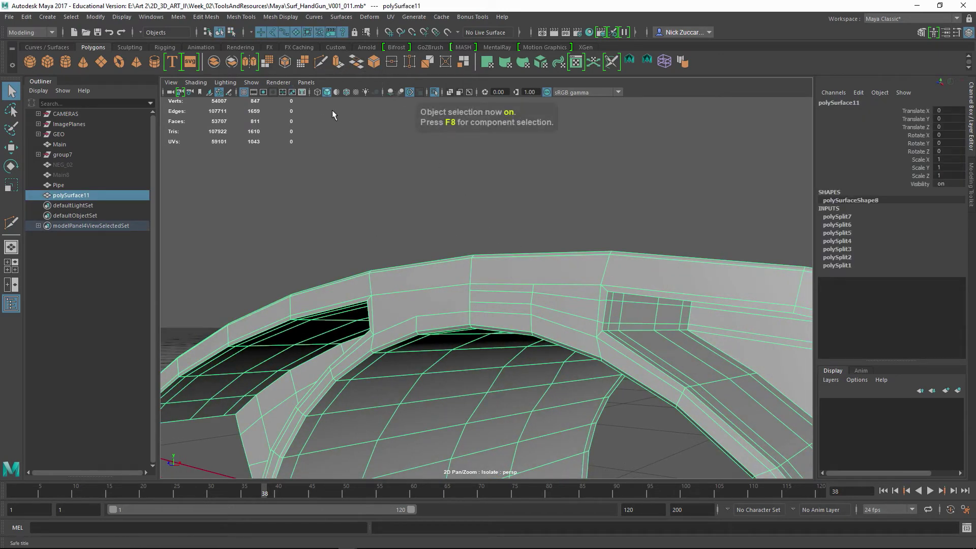
key(alt+shift+d)
- Preview the mirrored segment smoothed and examine the recesses' inner ends and the bore rim from several sides
key(3)
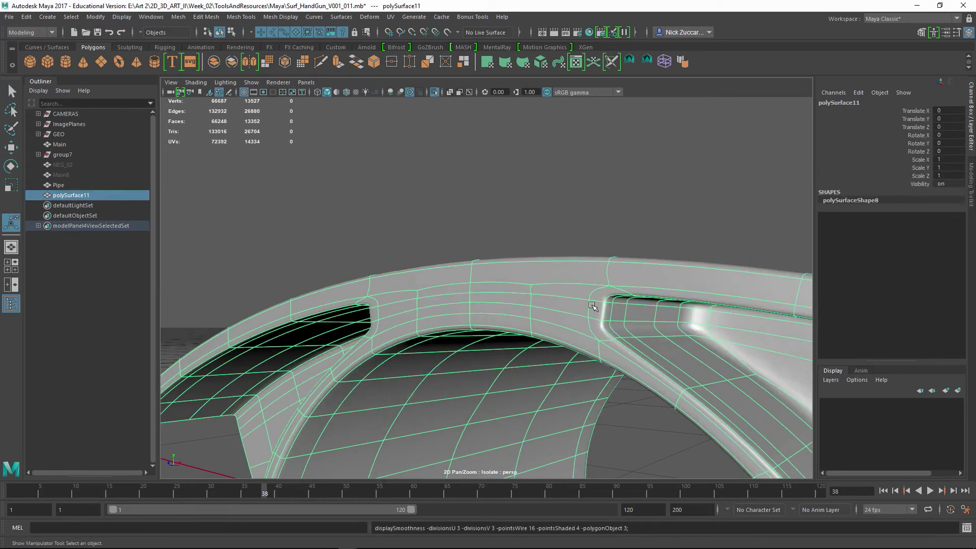
click(555, 230)
alt+drag(683, 297, 518, 300)
alt+right_drag(519, 299, 432, 246)
alt+middle_drag(592, 330, 563, 276)
alt+drag(562, 276, 525, 295)
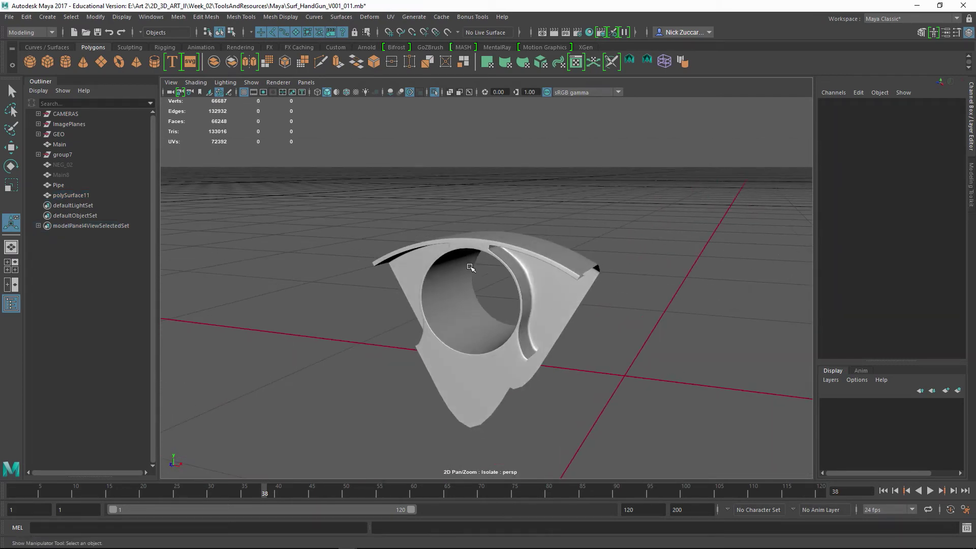
alt+right_drag(471, 270, 697, 315)
alt+drag(697, 315, 740, 322)
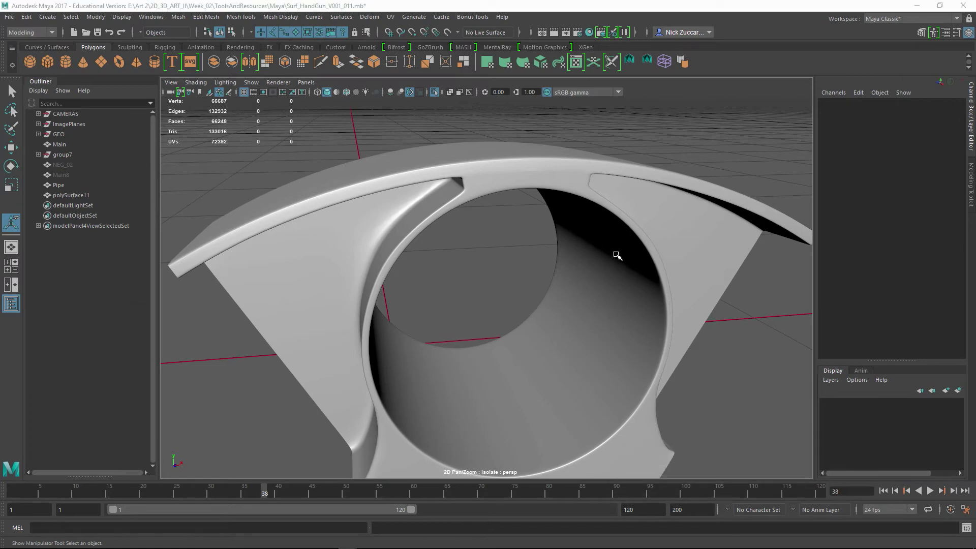
alt+drag(683, 268, 671, 244)
alt+drag(460, 138, 503, 196)
click(537, 182)
alt+right_drag(539, 182, 584, 200)
alt+middle_drag(580, 190, 561, 225)
alt+drag(562, 225, 496, 195)
- Return to the unsmoothed display and delete the redundant edge beside the centre line in the band above the bore
key(q)
key(1)
key(F10)
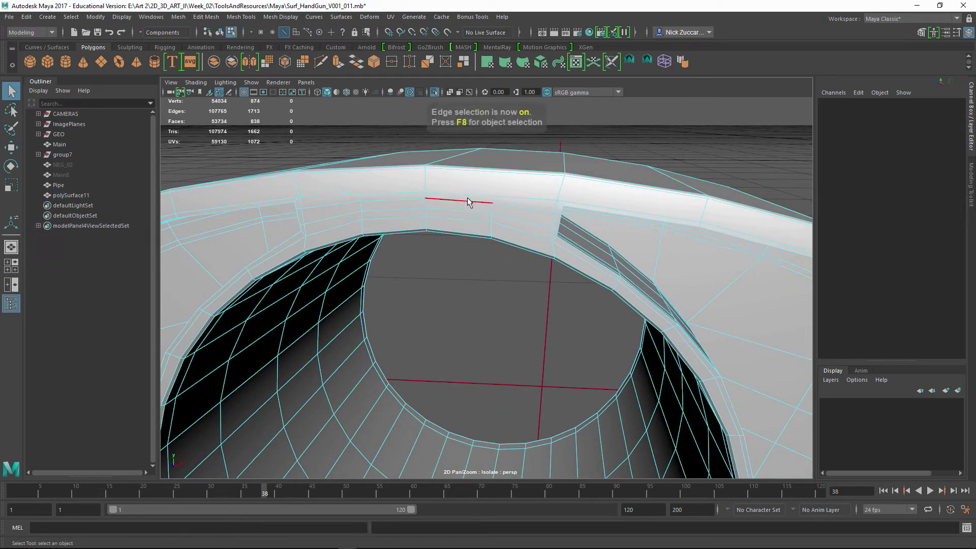
click(469, 200)
key(Delete)
key(F9)
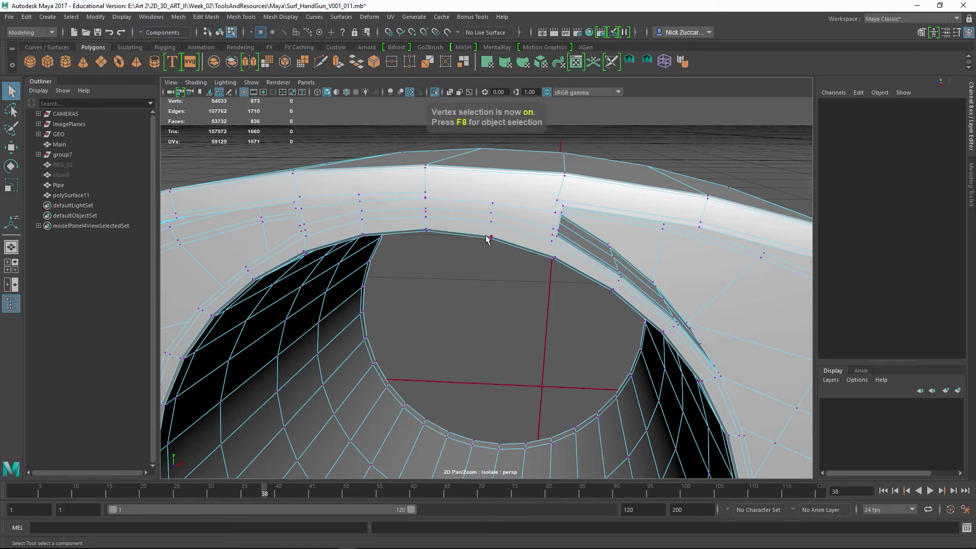
- Mirror the cleaned-up segment across X in the negative direction with cut geometry and merged borders, and delete its history
key(F8)
click(251, 62)
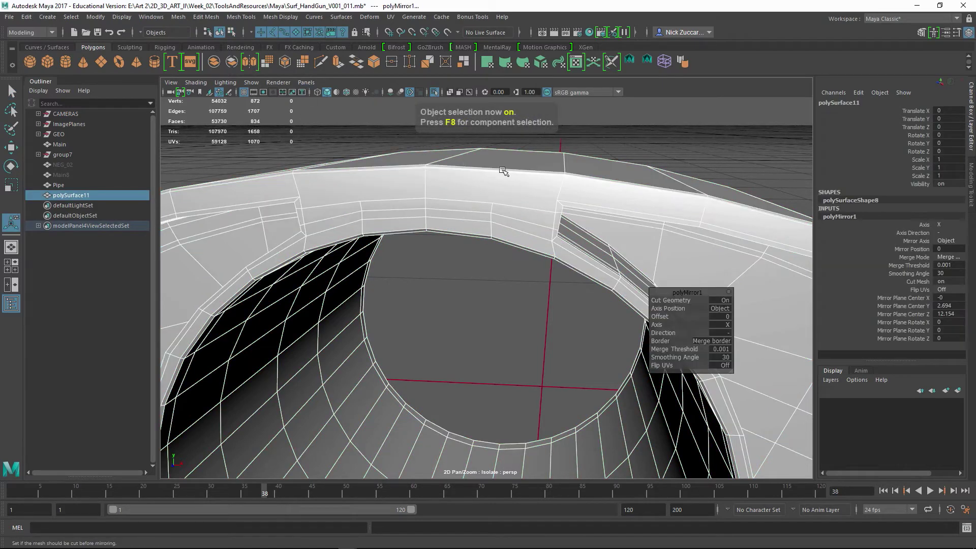
key(alt+shift+d)
- Preview the segment smoothed, examine the recess, bore rim and whole front shape, and return to the unsmoothed display
key(3)
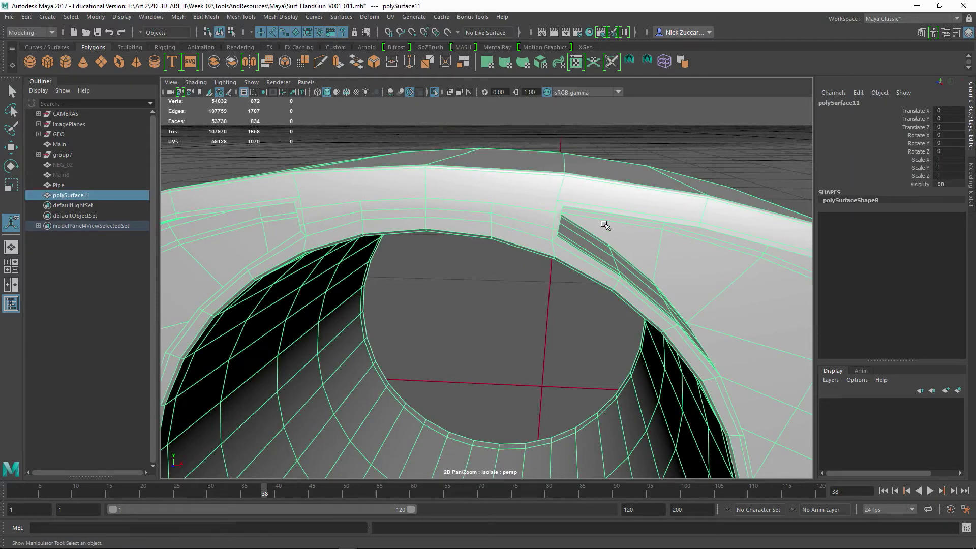
click(663, 171)
alt+drag(699, 218, 467, 217)
alt+right_drag(467, 217, 647, 270)
mouse_move(647, 270)
alt+mouse_down()
mouse_move(614, 259)
mouse_move(650, 253)
mouse_move(697, 268)
mouse_move(621, 285)
mouse_move(638, 284)
alt+mouse_up()
alt+right_drag(637, 284, 493, 255)
alt+drag(492, 256, 559, 269)
alt+drag(558, 279, 600, 285)
click(597, 284)
key(1)
click(686, 318)
alt+drag(686, 317, 669, 377)
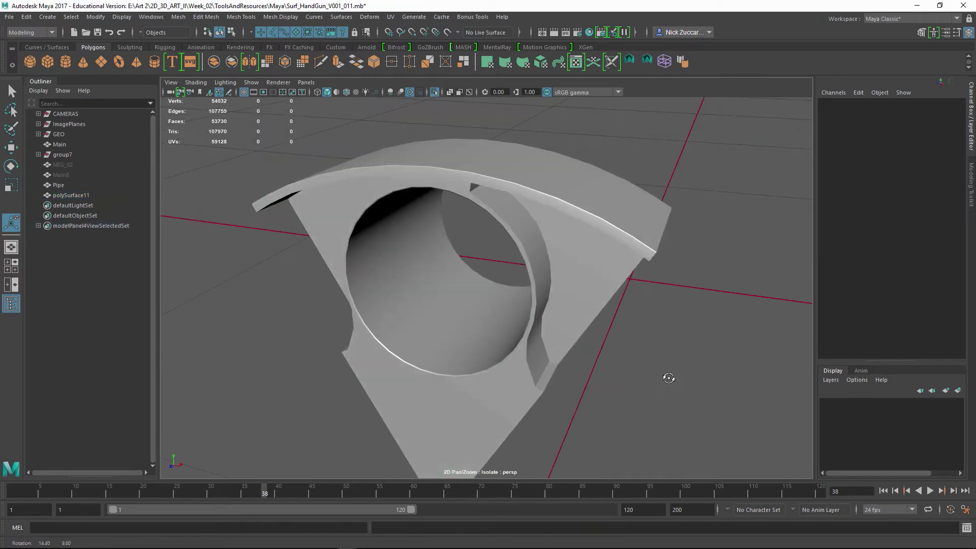
- Flatten the middle edge loops inside the bore by scaling them to 0 along Z
click(578, 342)
alt+middle_drag(577, 342, 570, 287)
alt+drag(570, 287, 549, 281)
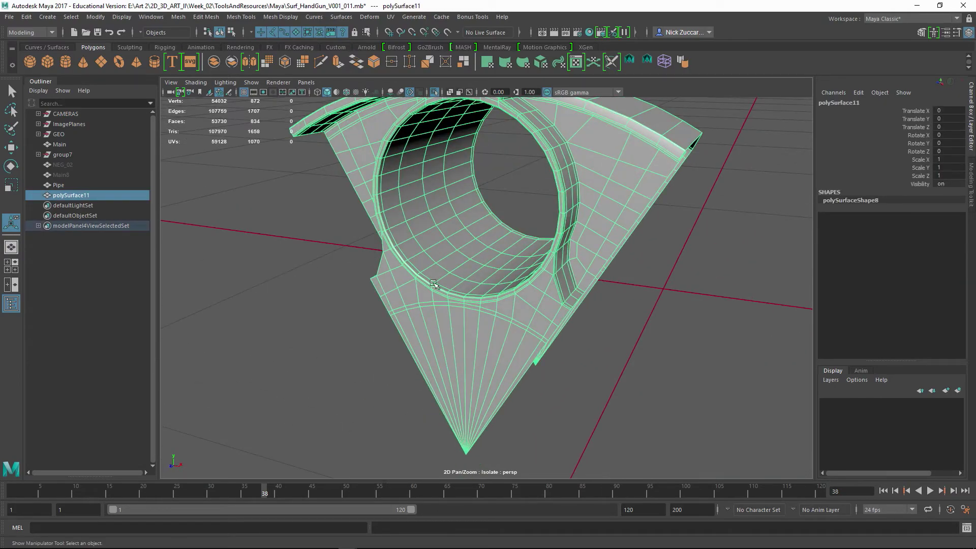
alt+drag(501, 183, 539, 266)
alt+right_drag(538, 265, 564, 289)
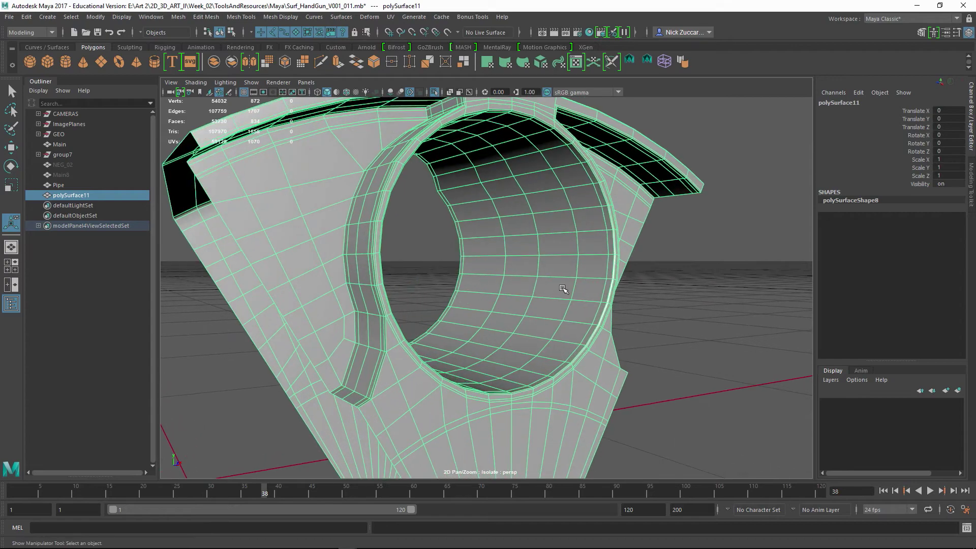
alt+drag(546, 270, 594, 246)
key(F10)
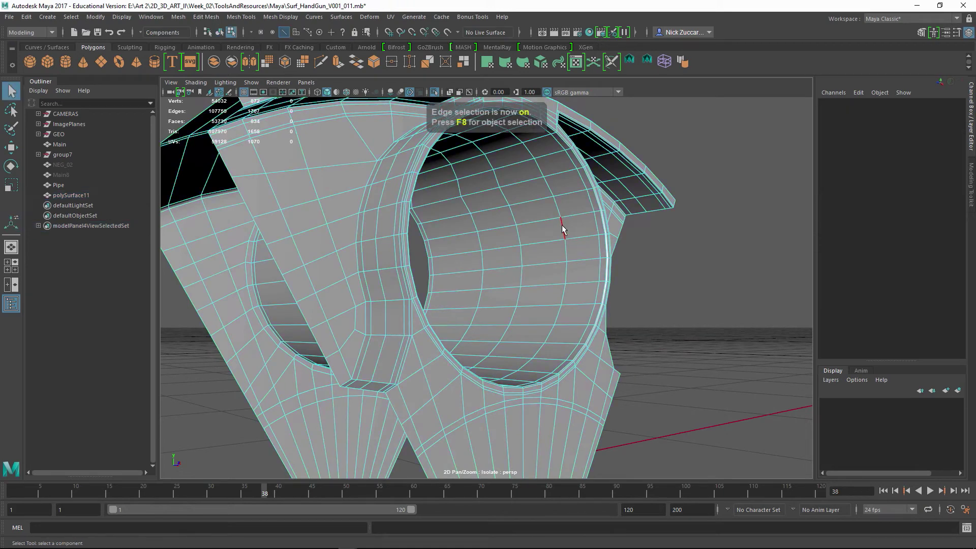
double_click(563, 226)
alt+drag(578, 239, 585, 278)
key(r)
drag(486, 277, 459, 254)
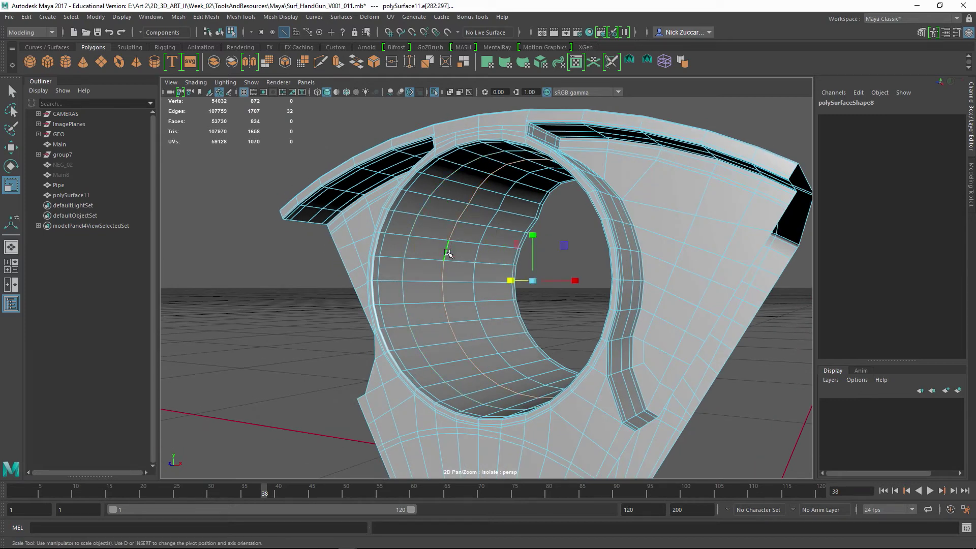
alt+drag(568, 284, 587, 297)
drag(512, 281, 592, 274)
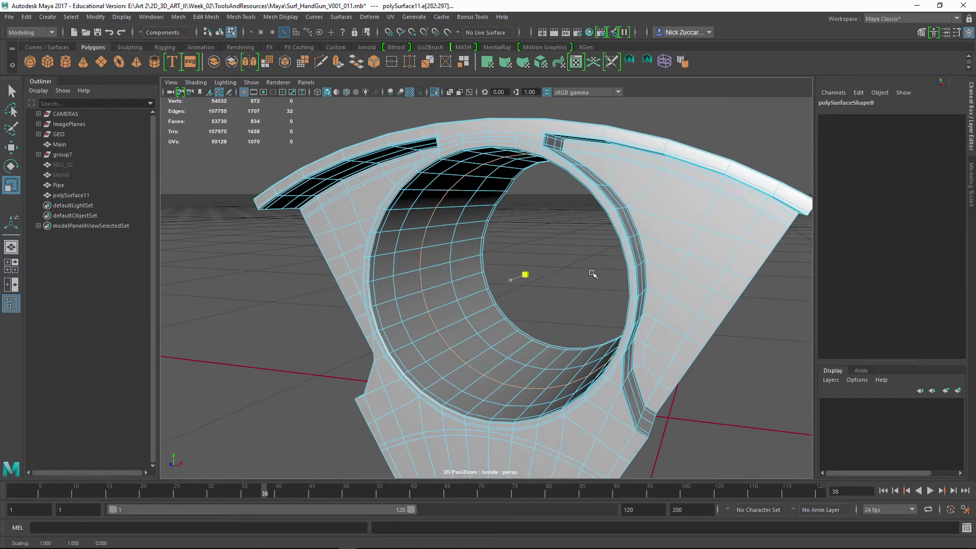
alt+drag(523, 274, 482, 238)
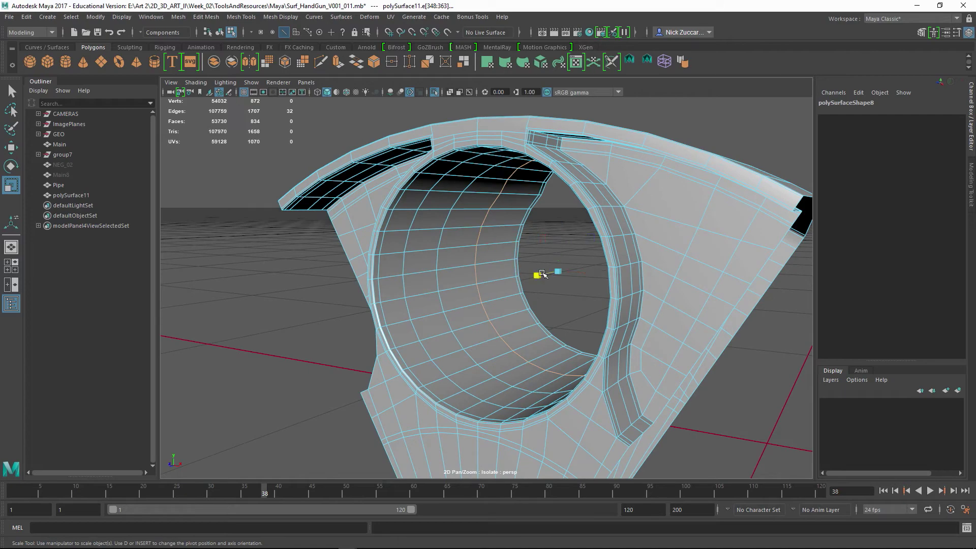
- Move the bore's flattened edge loops along its depth to even out their spacing
key(w)
alt+drag(701, 258, 450, 229)
drag(427, 247, 426, 311)
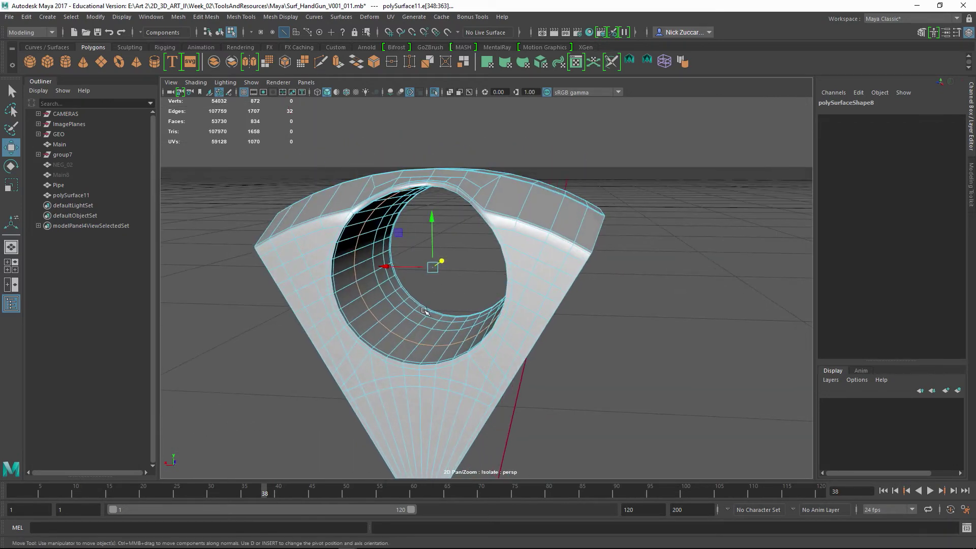
click(291, 355)
double_click(412, 319)
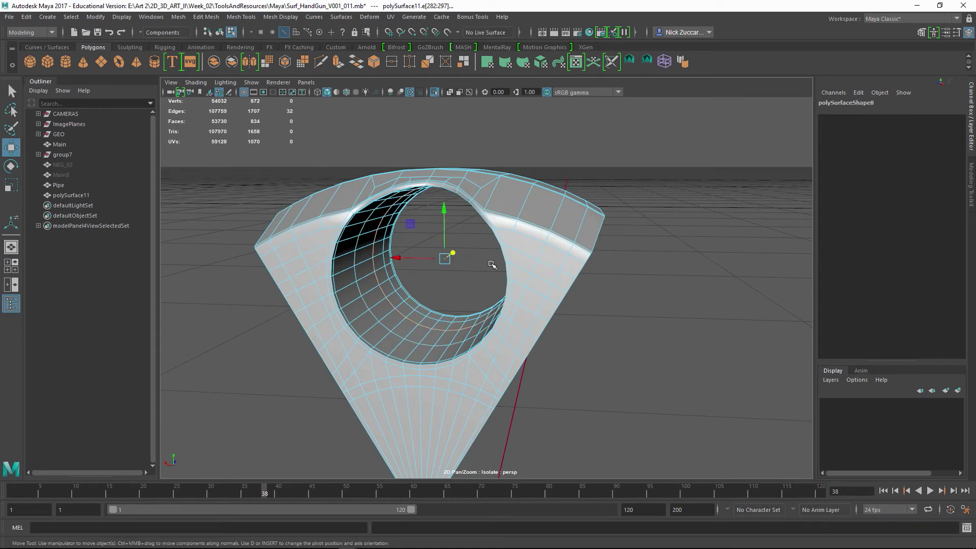
alt+drag(492, 265, 468, 293)
- Preview the segment smoothed in object mode, check its outer surface and bore, and return to the unsmoothed display
key(F8)
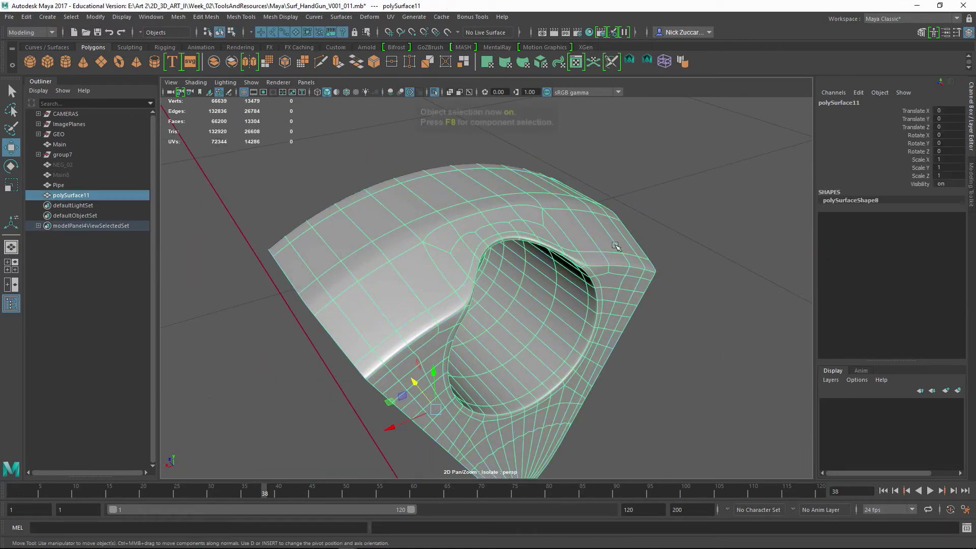
click(655, 262)
alt+drag(654, 261, 594, 320)
click(634, 296)
click(650, 310)
click(620, 310)
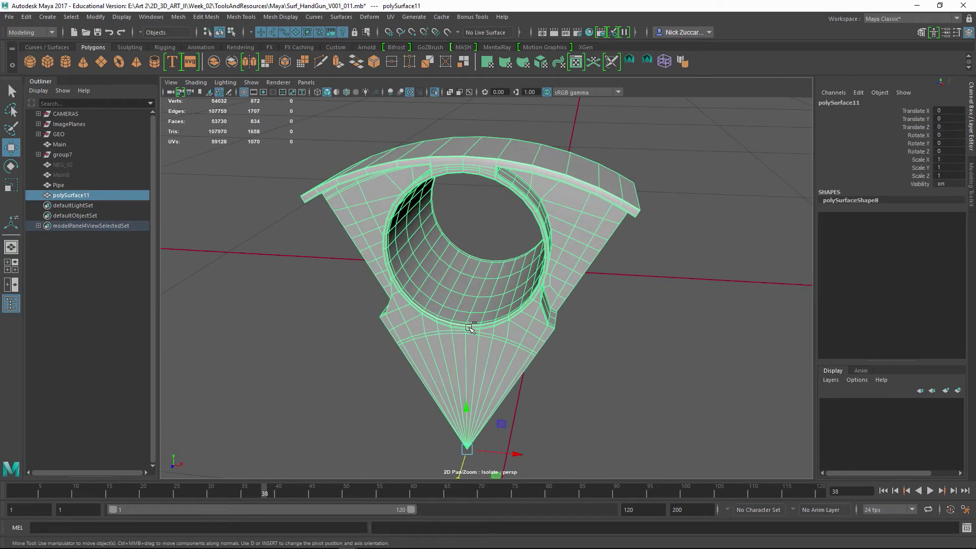
- Duplicate the segment and set the copy's Z rotation to -60
key(ctrl+d)
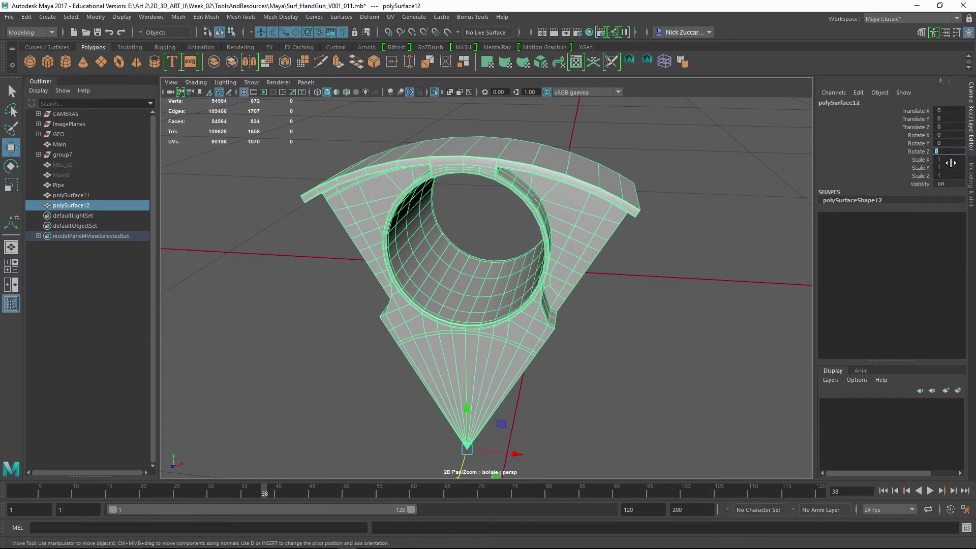
text(-60)
key(Return)
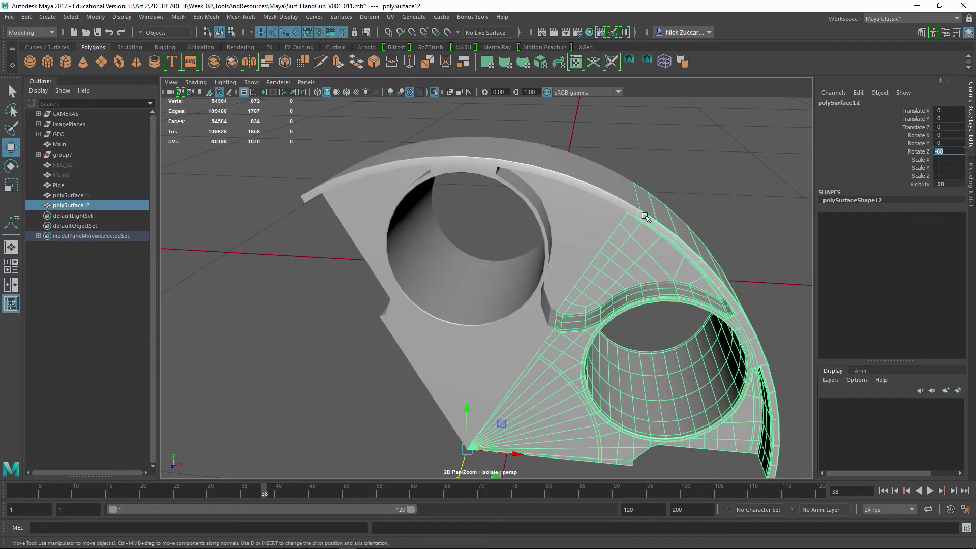
alt+drag(645, 216, 652, 205)
- Duplicate with transform four more times to complete the six-segment cylinder, and check the full ring
key(shift+d)
key(shift+d)
key(shift+d)
key(shift+d)
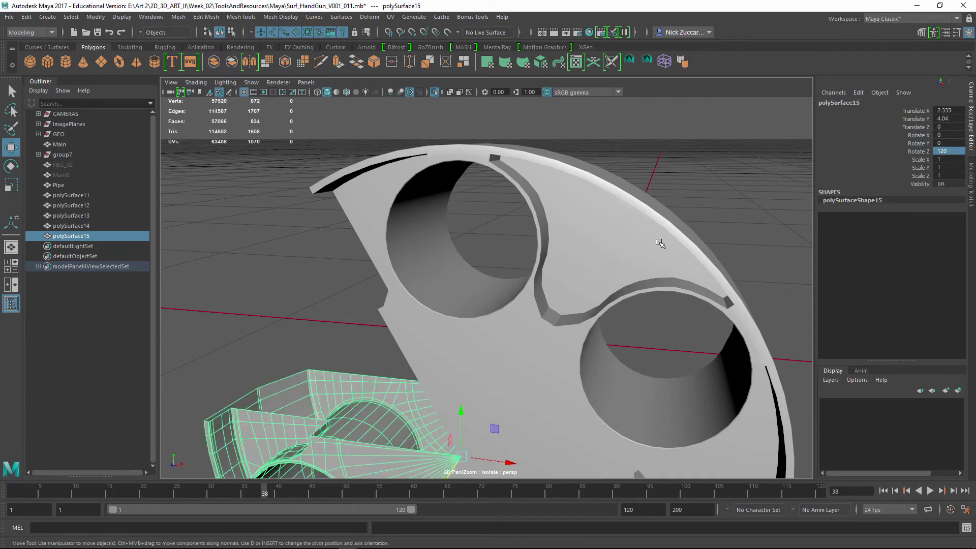
click(759, 208)
alt+right_drag(758, 212, 642, 161)
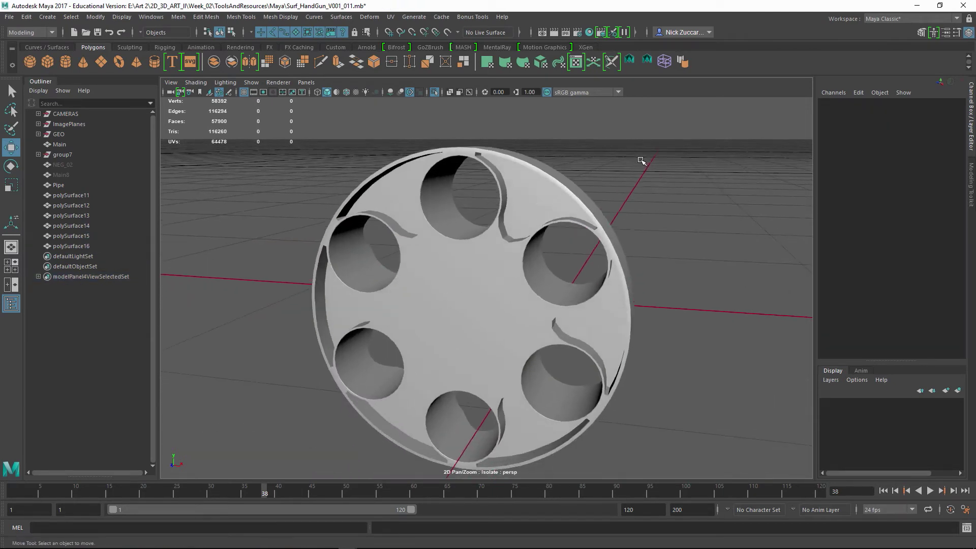
alt+drag(642, 161, 703, 234)
alt+right_drag(703, 233, 691, 234)
alt+drag(691, 234, 636, 230)
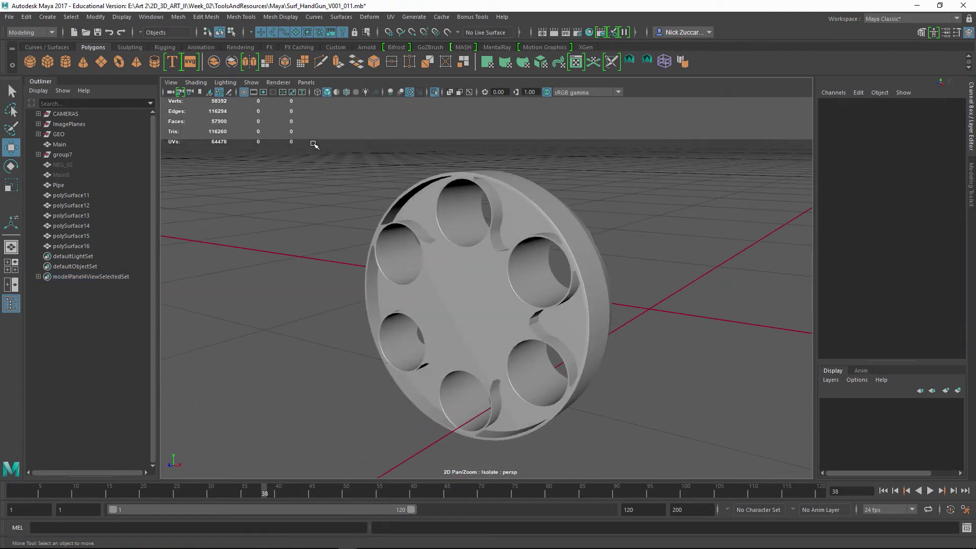
- Select all six cylinder segments and combine them into one mesh
drag(316, 148, 644, 455)
alt+drag(645, 455, 618, 303)
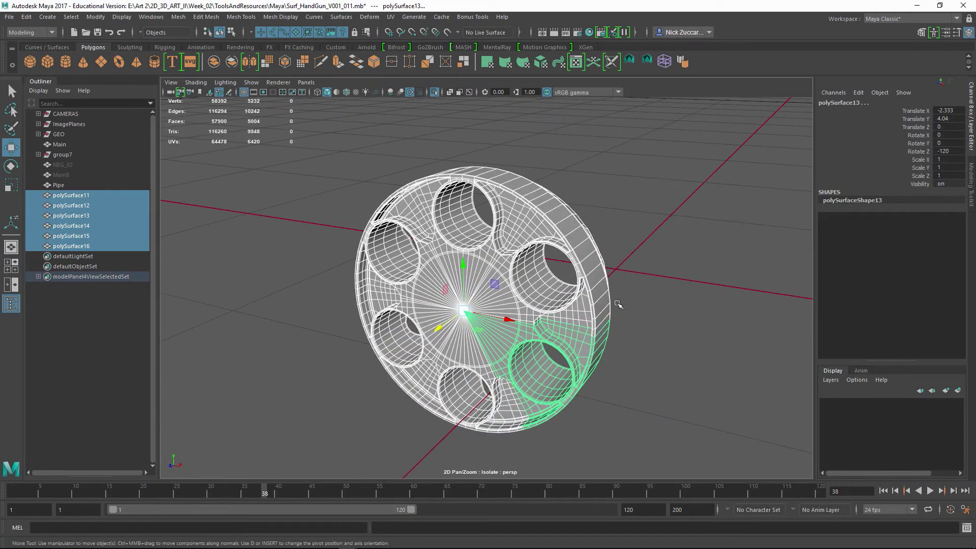
alt+drag(423, 239, 447, 248)
click(210, 20)
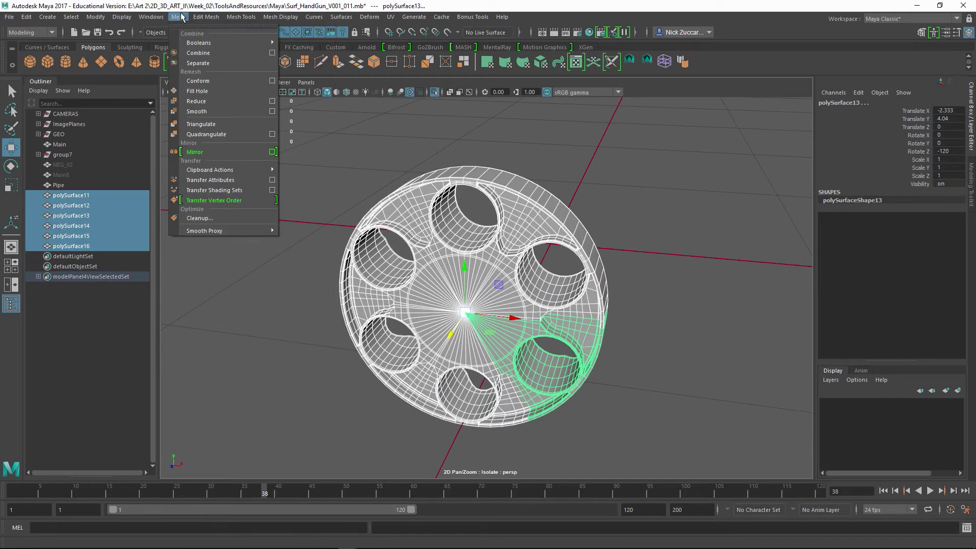
click(194, 56)
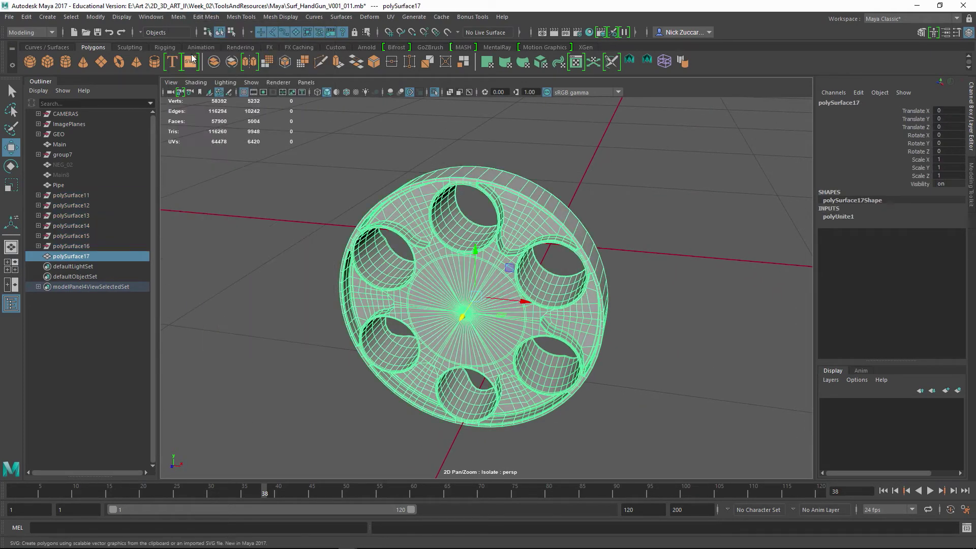
- Delete the construction history of the combined cylinder mesh and look over its front face and outer rim
key(alt+shift+d)
click(651, 234)
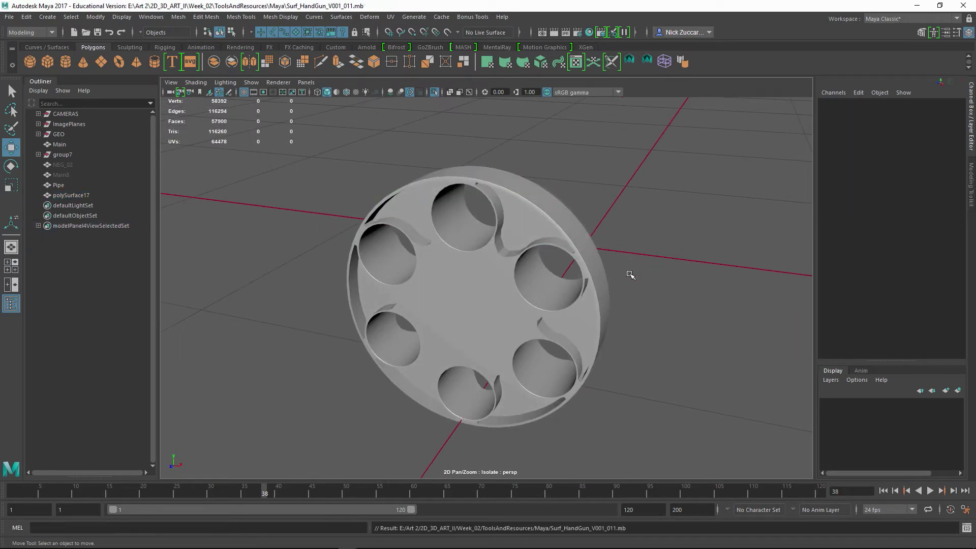
alt+drag(673, 312, 623, 342)
click(542, 307)
scroll(629, 307, up, 5)
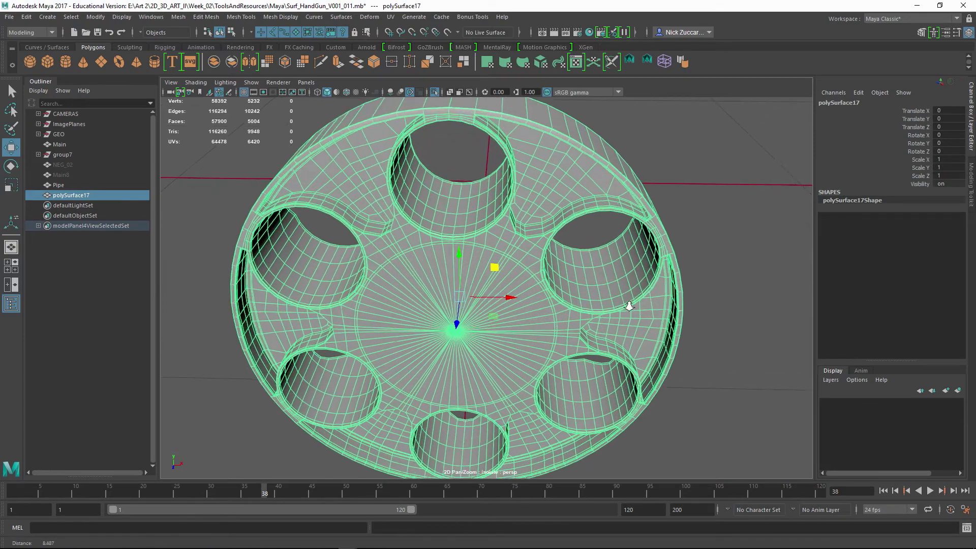
alt+right_drag(675, 281, 645, 292)
alt+drag(644, 291, 612, 294)
alt+middle_drag(658, 290, 639, 280)
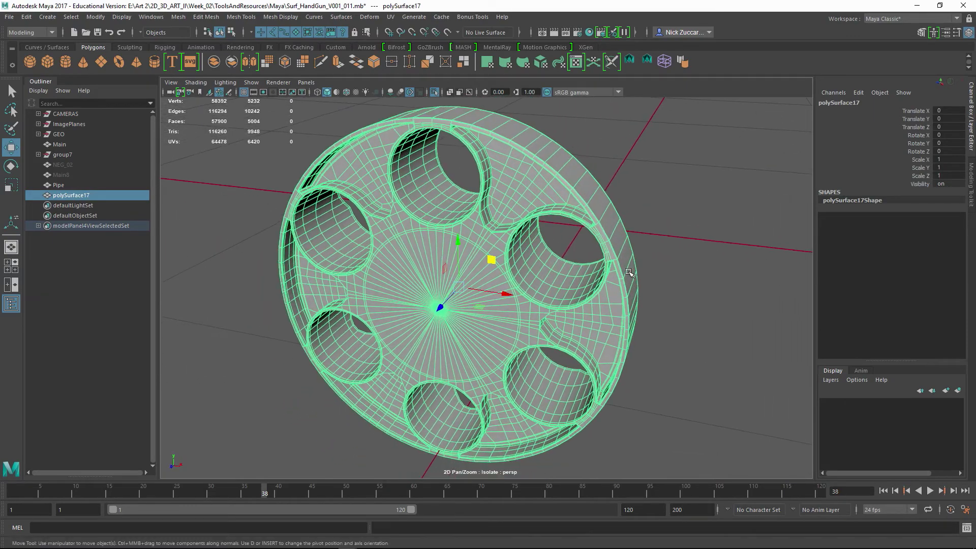
alt+drag(549, 302, 671, 301)
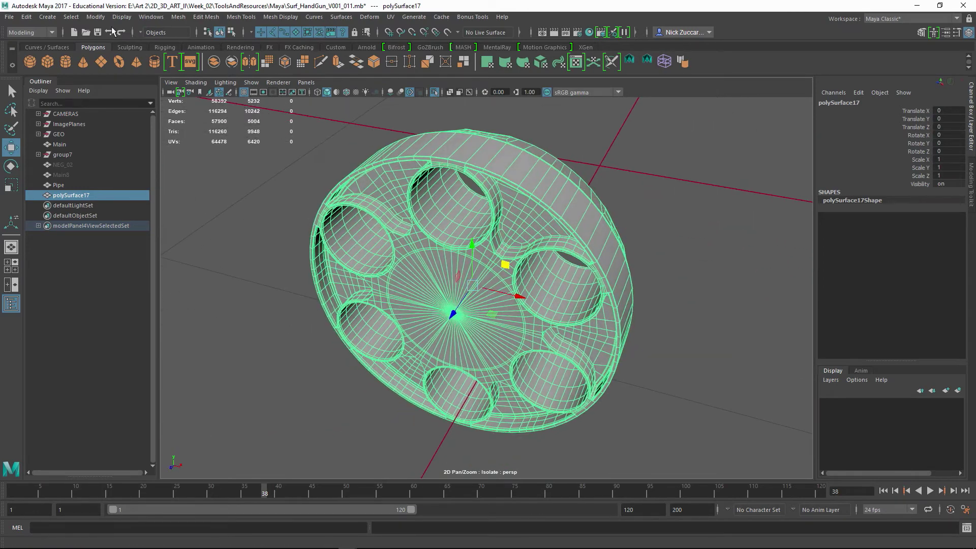
- Apply custom polygon display to the combined mesh with border edges highlighted at edge width 3, and inspect the segment seams
click(96, 19)
click(96, 18)
click(117, 21)
mouse_move(177, 145)
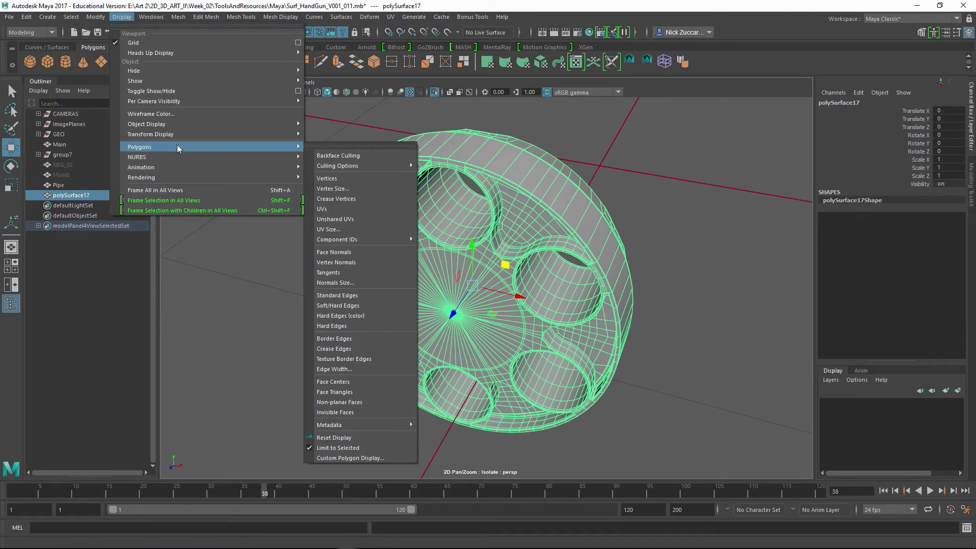
click(356, 458)
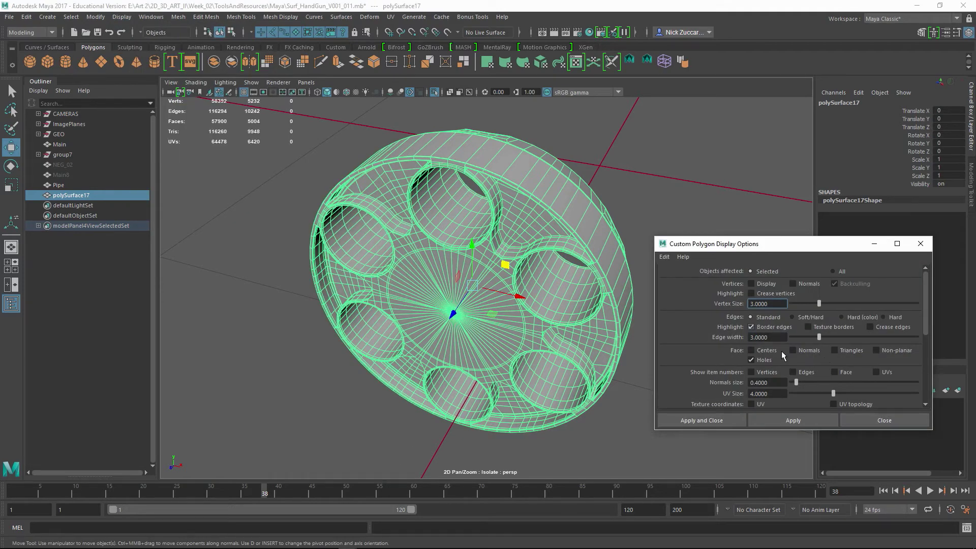
click(793, 421)
click(928, 248)
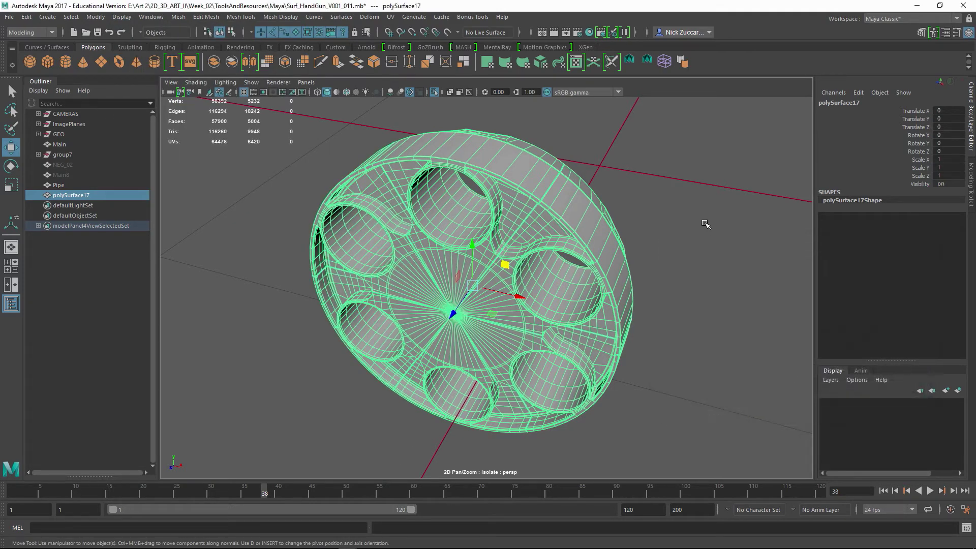
alt+drag(676, 226, 694, 275)
click(721, 215)
click(580, 244)
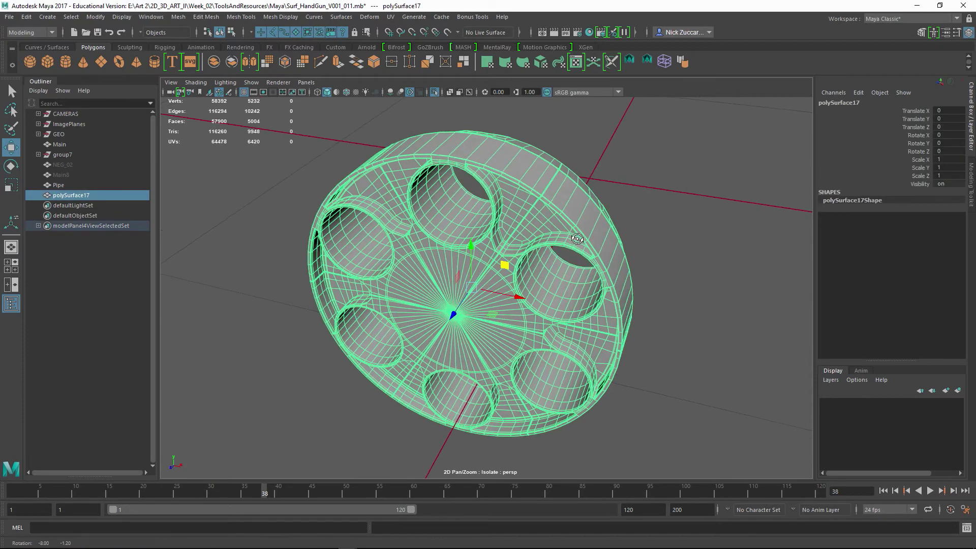
alt+right_drag(580, 244, 628, 257)
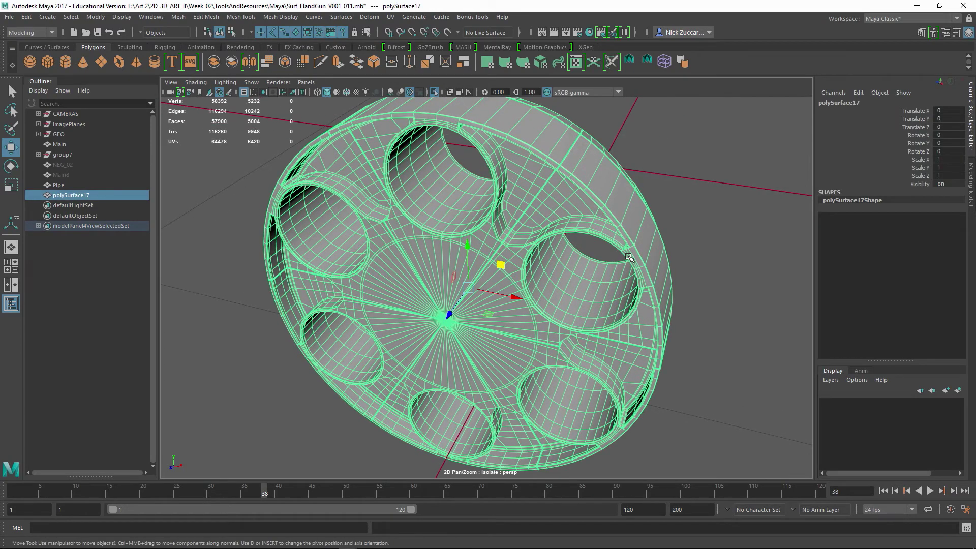
- Convert the selection to all vertices of the combined mesh and merge them with a threshold of 0.001
key(ctrl+F9)
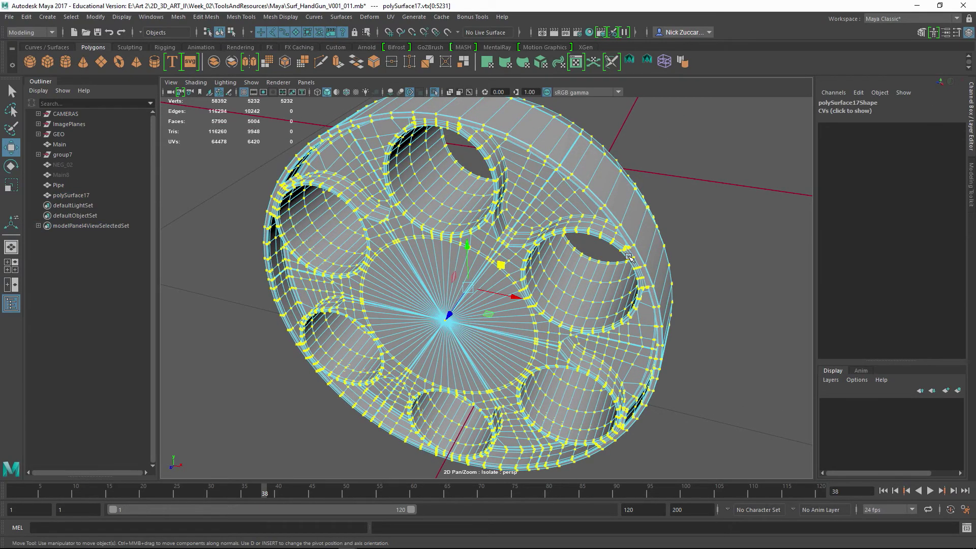
alt+drag(629, 257, 594, 179)
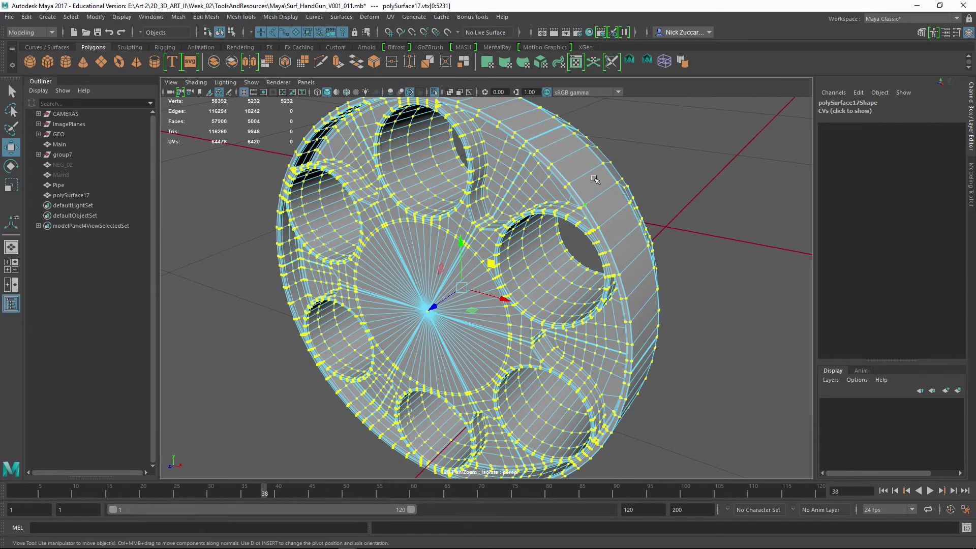
shift+right_click(581, 148)
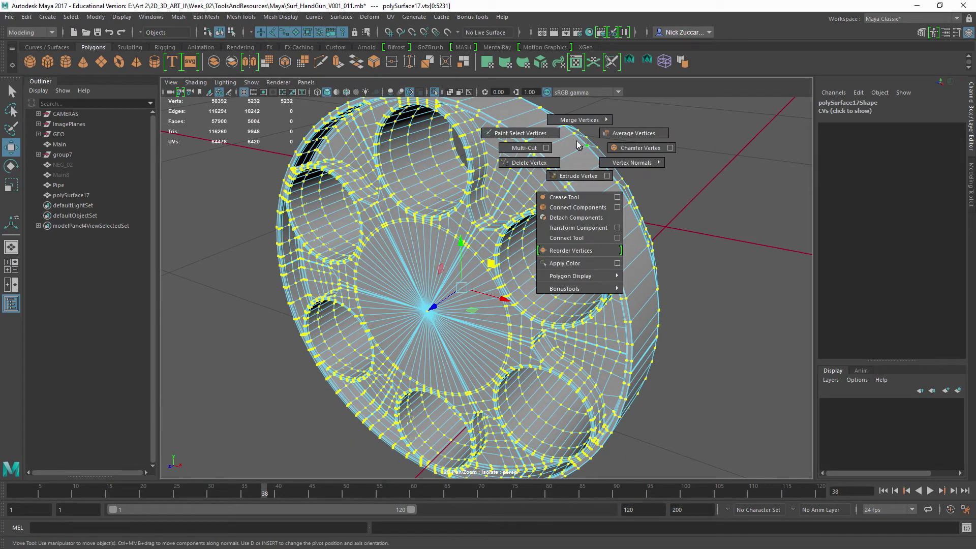
mouse_move(577, 122)
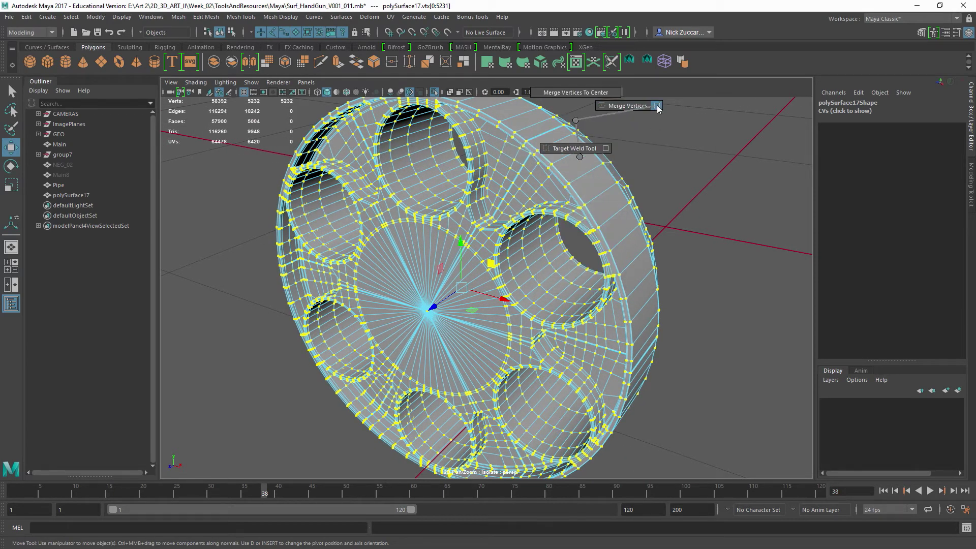
click(657, 105)
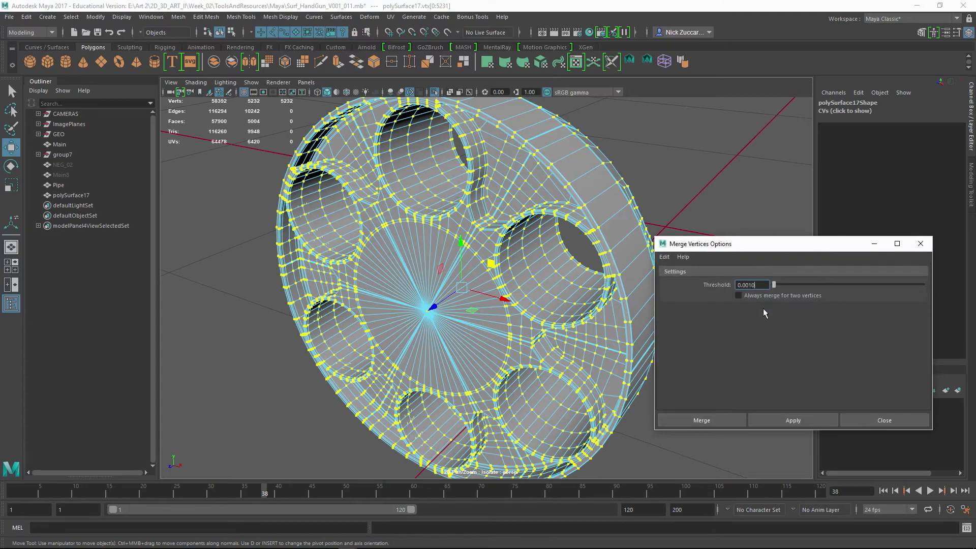
click(782, 421)
click(921, 245)
alt+drag(736, 187, 672, 251)
- Return to object mode, delete the merged mesh's history, and reselect the mesh
key(F8)
key(F8)
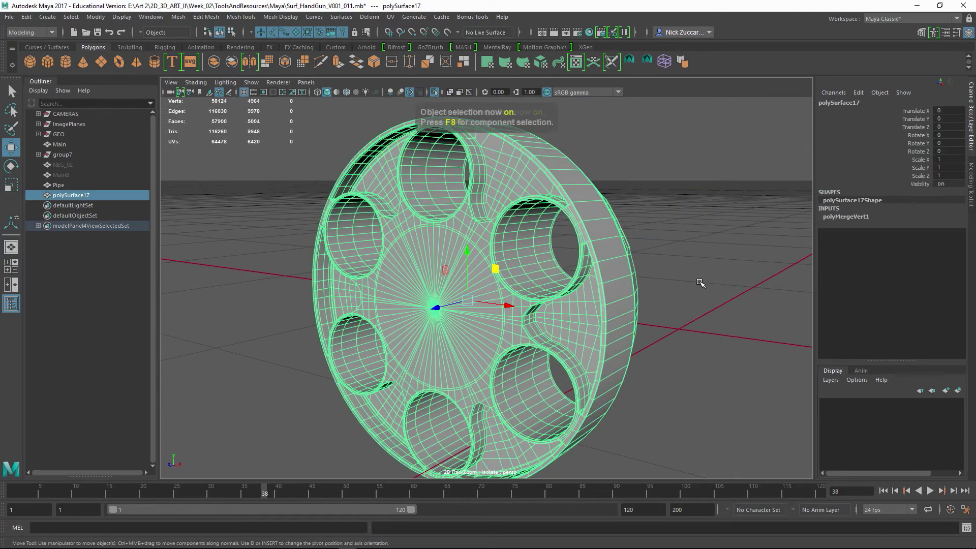
key(alt+shift+d)
click(695, 281)
alt+drag(595, 301, 617, 312)
click(584, 313)
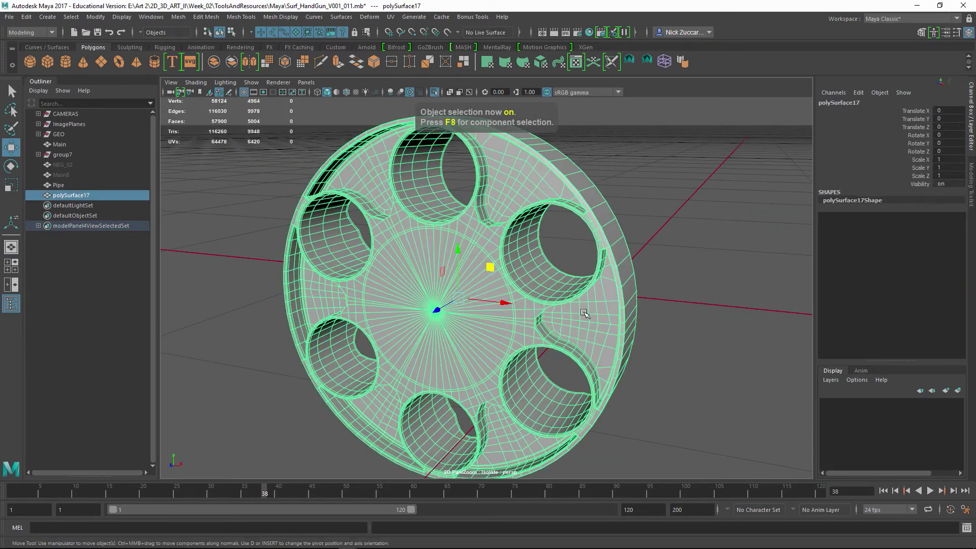
- Turn on smooth preview for the merged cylinder and examine the front face, bores and curved recesses up close
key(3)
click(698, 280)
mouse_move(680, 314)
alt+mouse_down()
mouse_move(708, 318)
mouse_move(679, 326)
alt+mouse_up()
alt+right_drag(481, 246, 612, 294)
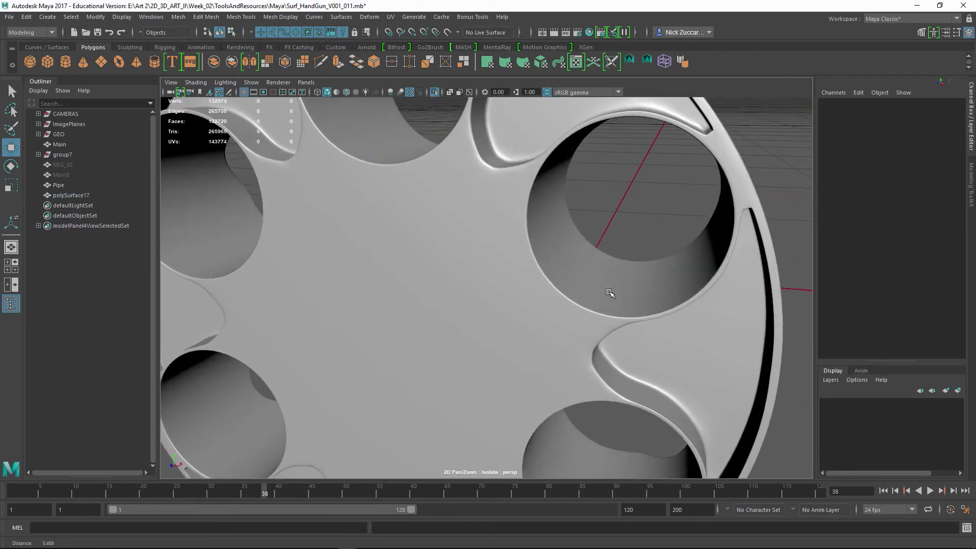
alt+middle_drag(478, 194, 492, 273)
mouse_move(492, 272)
alt+right_down()
mouse_move(538, 272)
mouse_move(527, 285)
mouse_move(499, 255)
alt+right_up()
click(545, 275)
alt+drag(498, 255, 563, 261)
scroll(537, 293, down, 10)
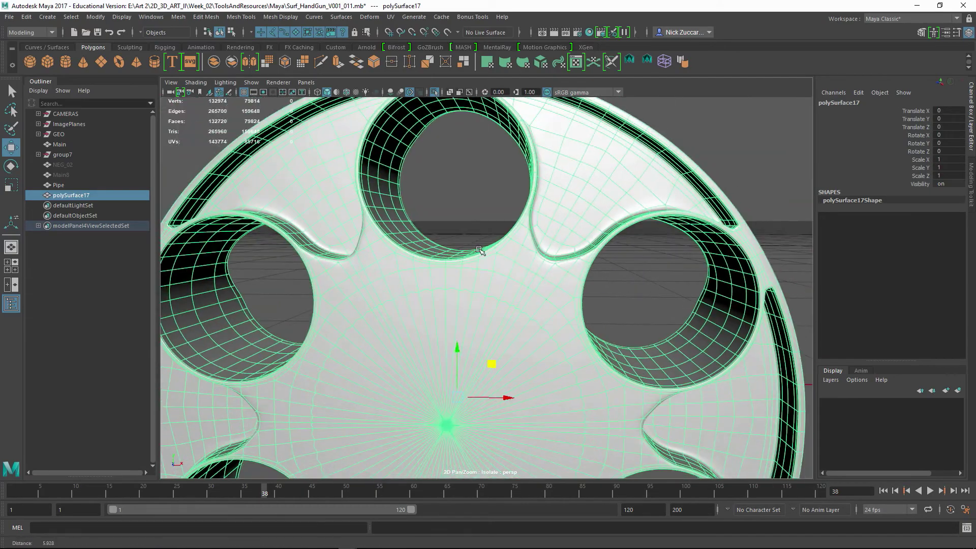
scroll(514, 253, up, 4)
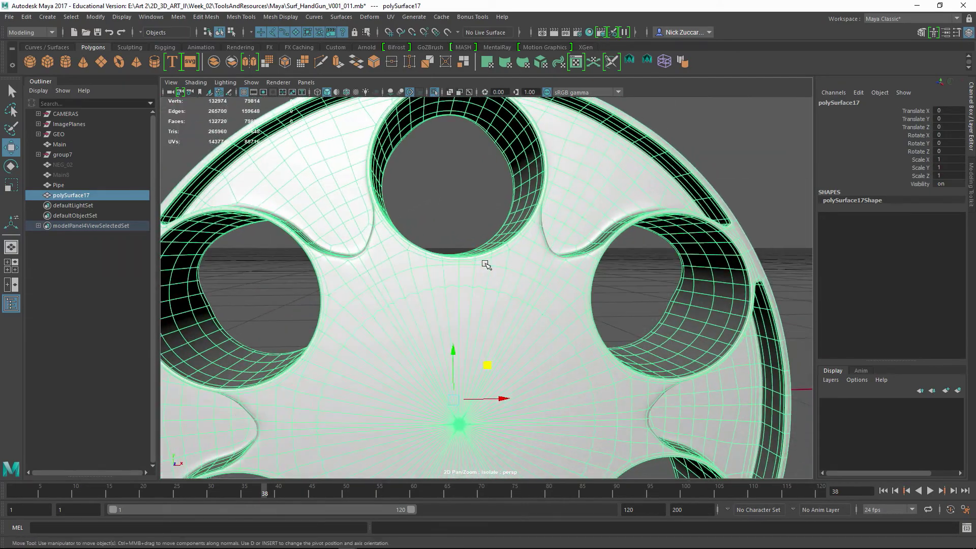
alt+right_drag(486, 264, 593, 297)
alt+drag(593, 296, 535, 299)
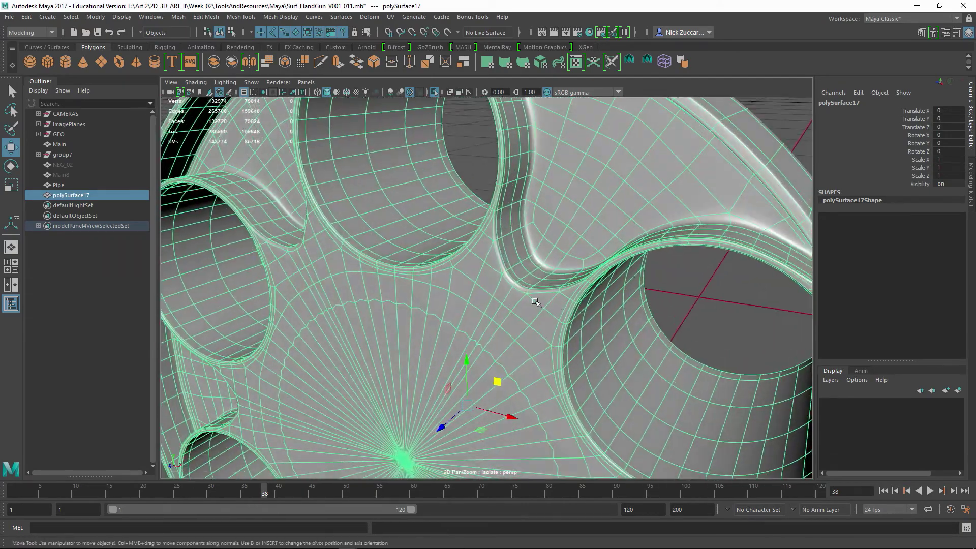
alt+right_drag(535, 299, 560, 310)
- Try to move selected edges at the rounded corner of a recess between two bores, and undo the move
key(F10)
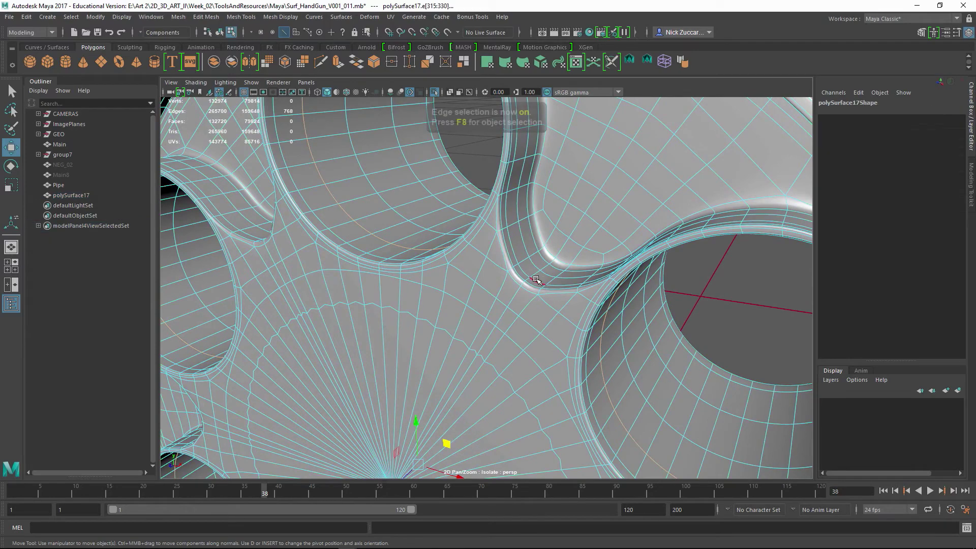
alt+drag(568, 289, 505, 266)
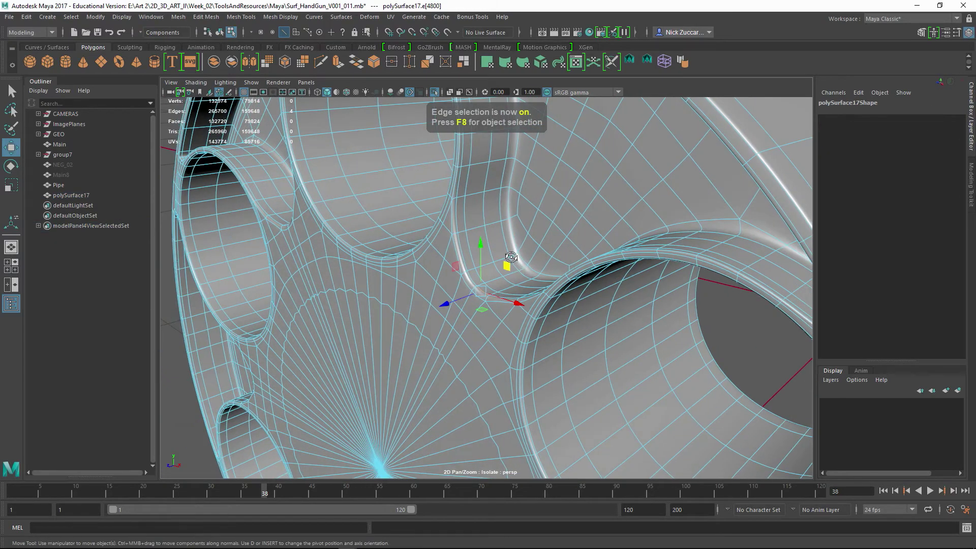
alt+right_drag(505, 266, 664, 330)
alt+drag(598, 317, 589, 274)
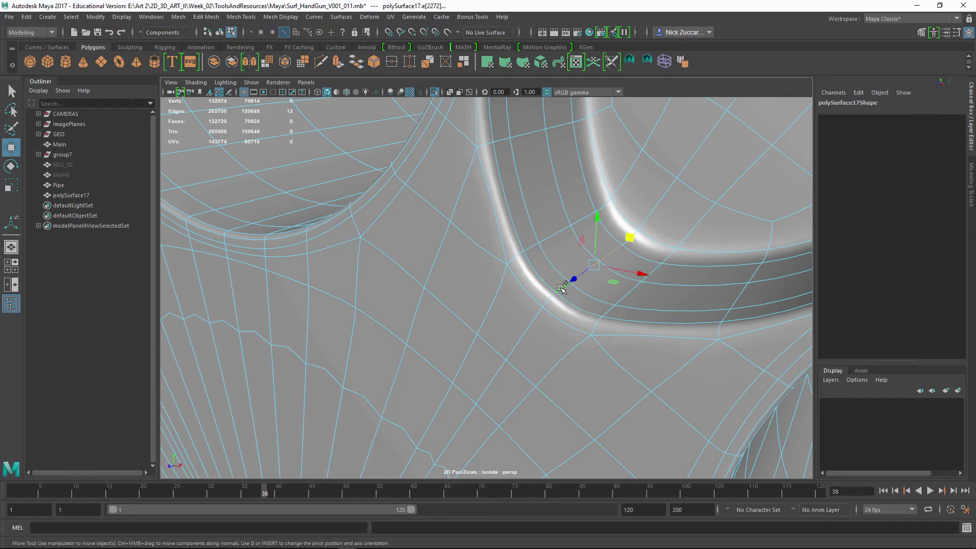
alt+right_drag(560, 288, 540, 259)
alt+drag(540, 259, 573, 265)
drag(601, 219, 592, 271)
key(ctrl+z)
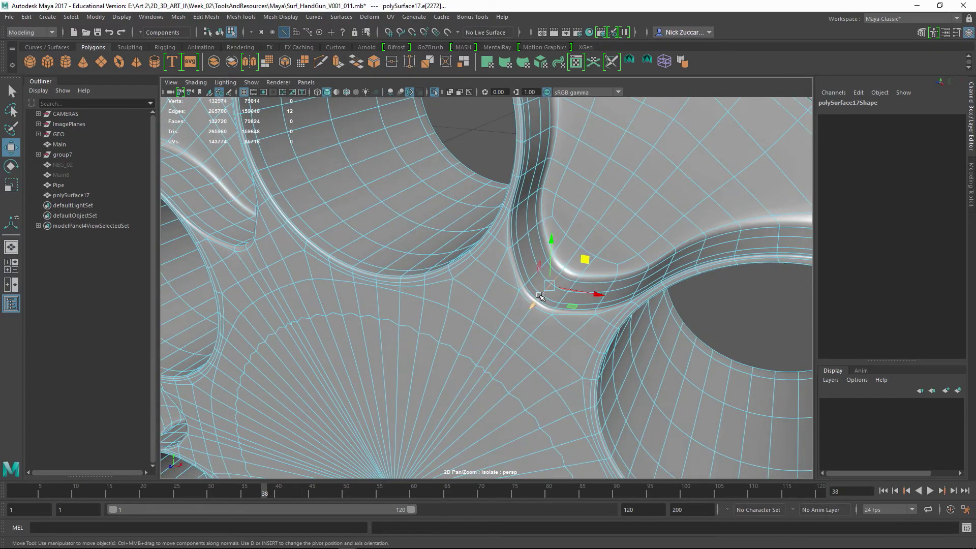
- Select further edges around the rounded recess corner to examine its edge flow, and return to object mode with nothing selected
key(q)
alt+drag(542, 296, 534, 287)
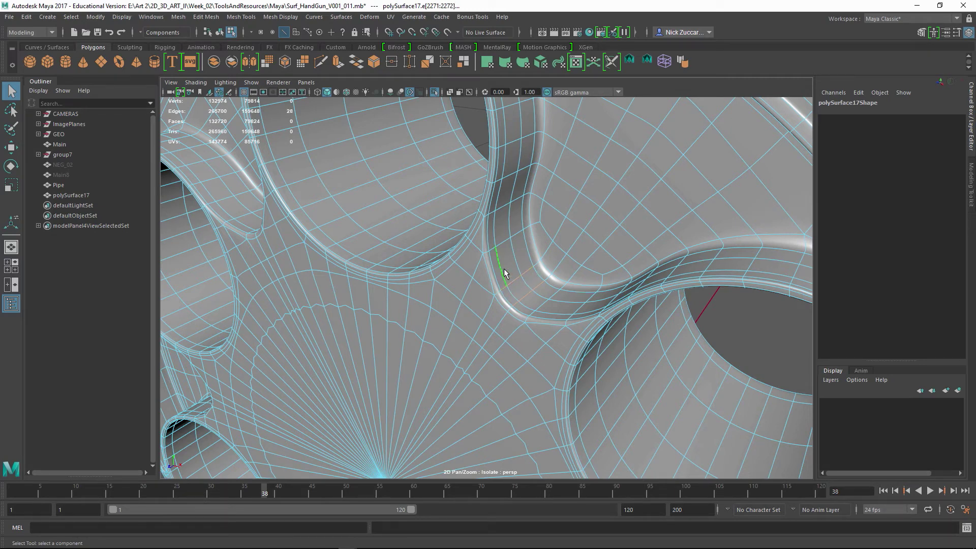
alt+drag(503, 270, 591, 284)
shift+double_click(566, 309)
key(w)
alt+drag(612, 232, 590, 351)
scroll(709, 248, down, 5)
key(F8)
click(702, 211)
- Examine the smoothed cylinder ring from the front and from behind, including its outer rim
alt+middle_drag(590, 350, 582, 308)
mouse_move(582, 307)
alt+mouse_down()
mouse_move(586, 322)
mouse_move(594, 316)
alt+mouse_up()
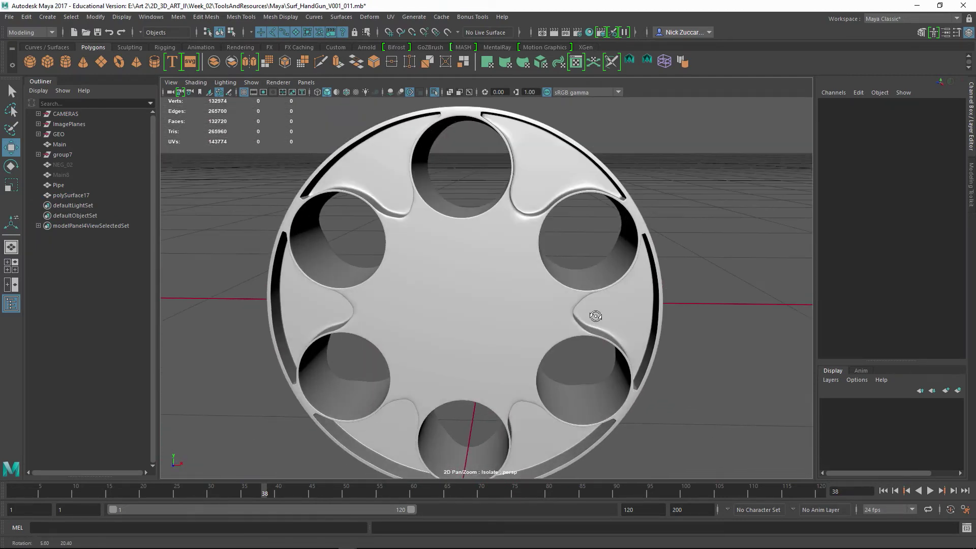
alt+middle_drag(611, 285, 618, 319)
alt+drag(619, 319, 594, 317)
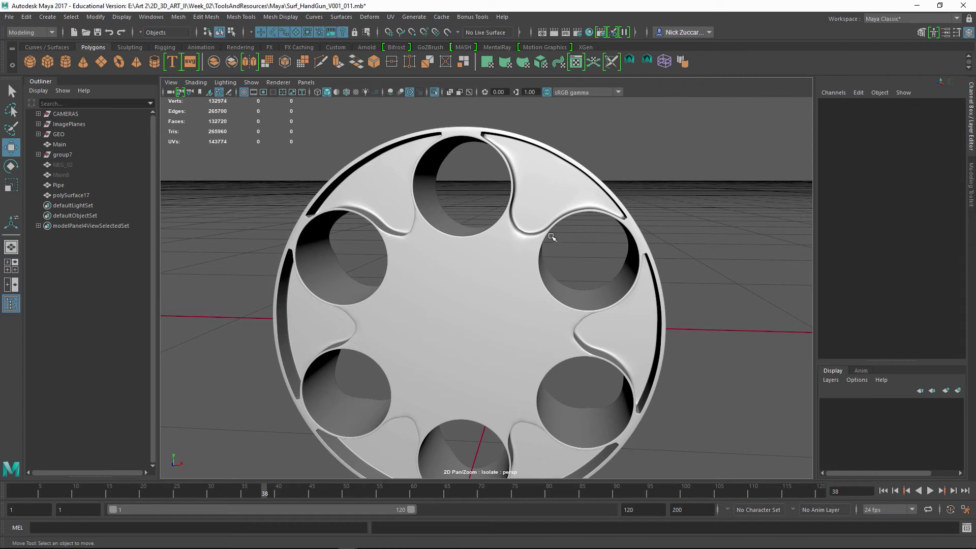
alt+drag(514, 245, 581, 275)
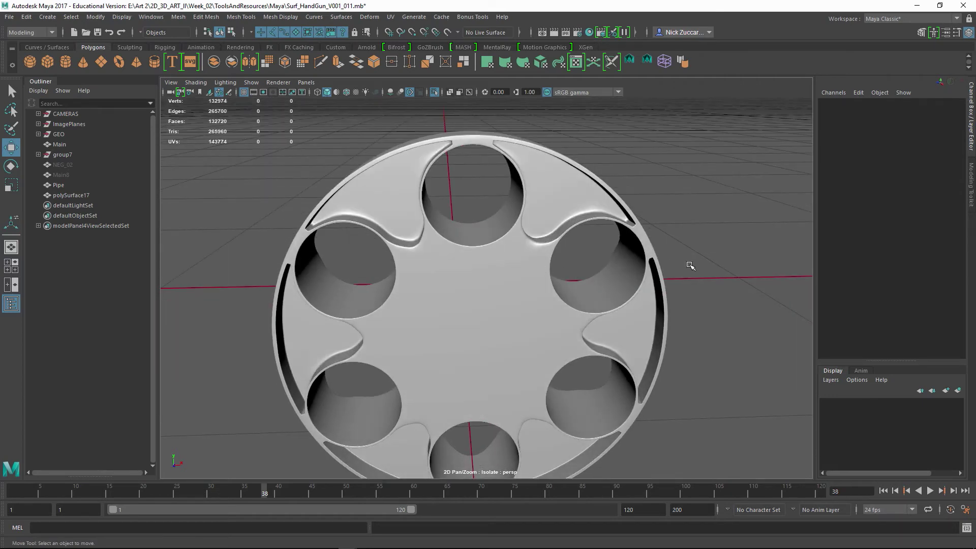
alt+drag(689, 265, 604, 299)
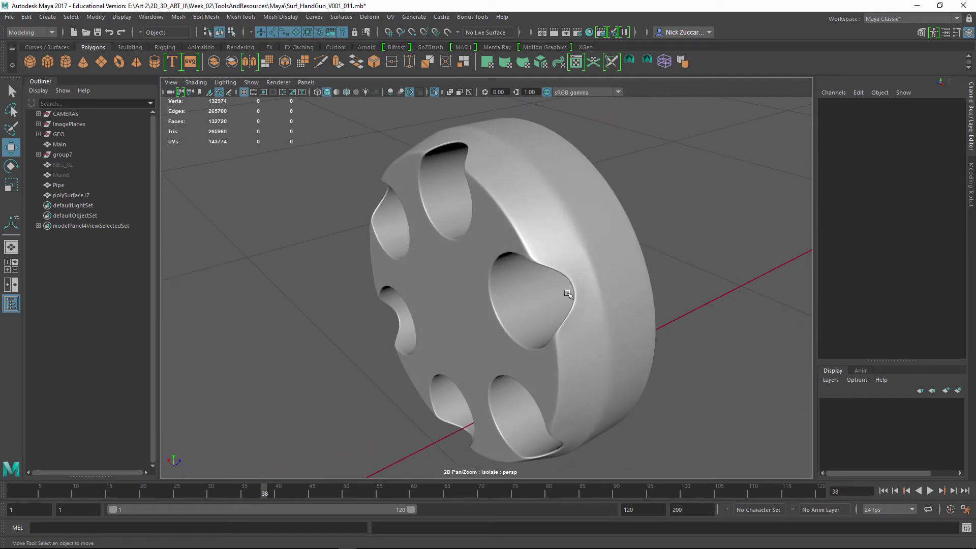
- Leave isolated display and examine how the smoothed ring fits against the gun's cylinder body
key(ctrl+1)
alt+drag(727, 300, 620, 284)
alt+middle_drag(620, 284, 514, 300)
alt+drag(514, 300, 571, 279)
alt+right_drag(571, 279, 696, 319)
alt+drag(697, 319, 431, 266)
click(431, 267)
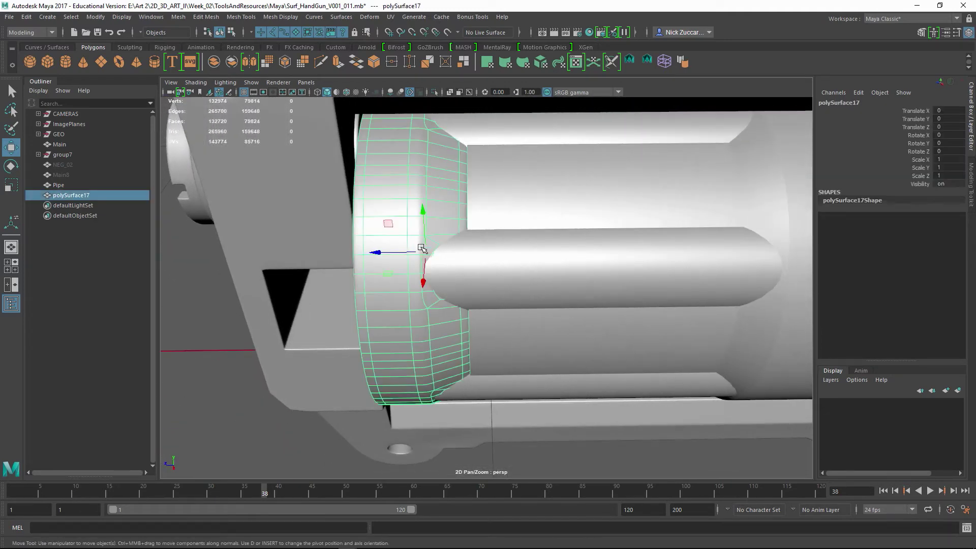
alt+right_drag(431, 267, 557, 273)
alt+drag(556, 273, 495, 283)
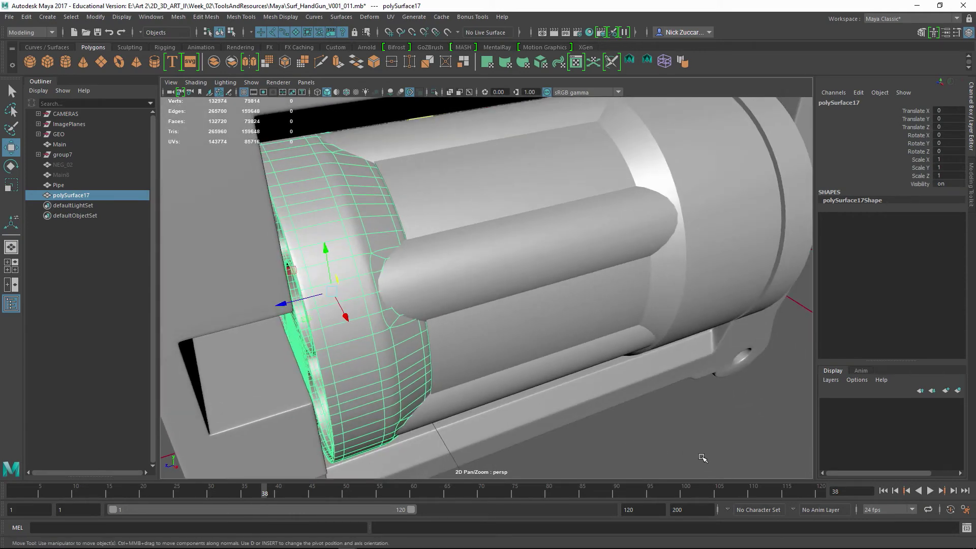
- Select the bullet shaft next to the ring to examine where they meet, and review the whole gun assembly
click(730, 429)
click(402, 278)
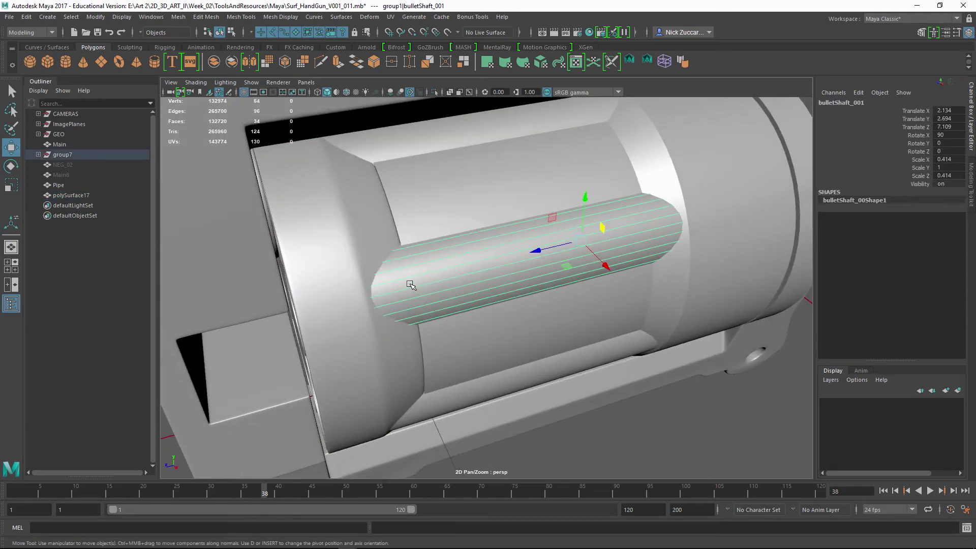
alt+right_drag(407, 283, 423, 287)
alt+middle_drag(423, 286, 488, 290)
alt+drag(514, 274, 528, 310)
scroll(529, 302, down, 3)
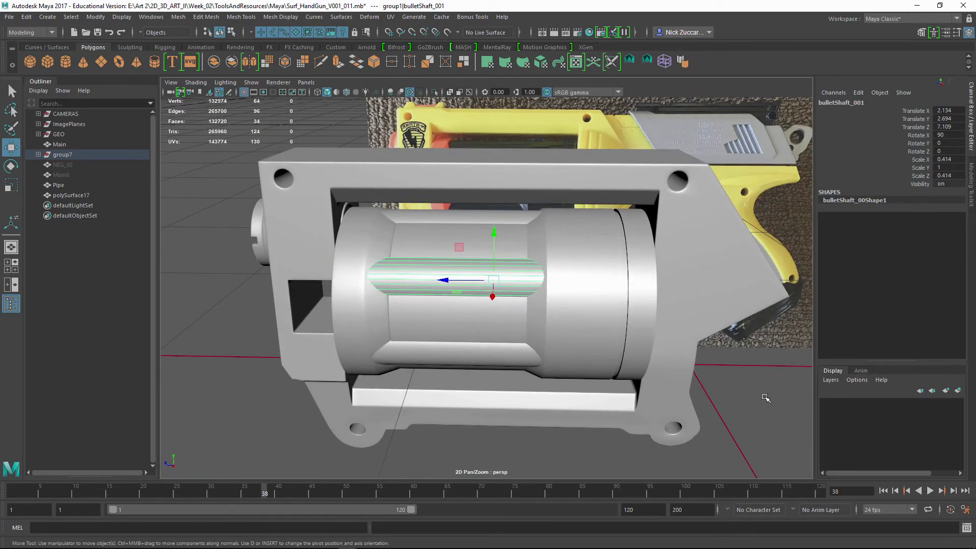
alt+drag(777, 392, 758, 392)
click(739, 407)
alt+middle_drag(622, 392, 574, 370)
alt+drag(574, 370, 545, 288)
alt+drag(611, 326, 714, 334)
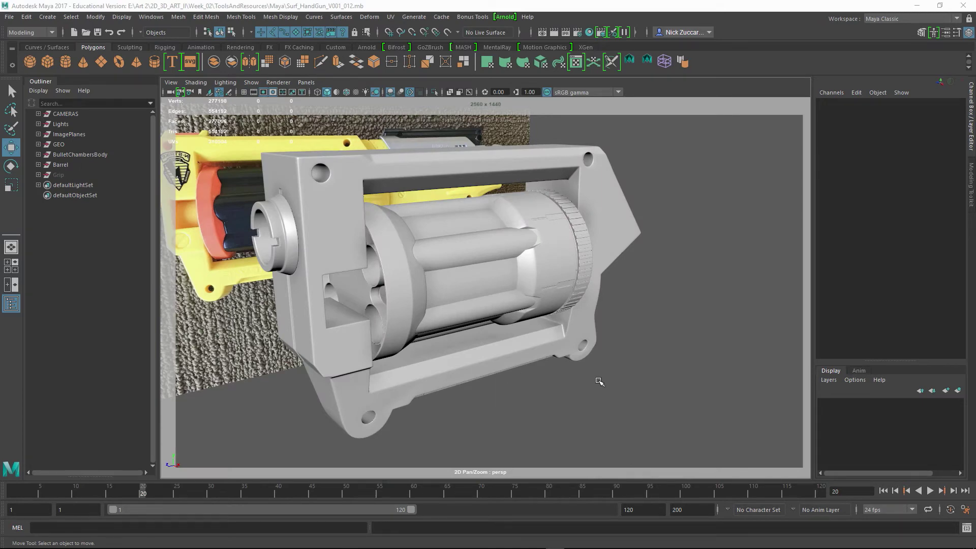
- Select the flanged chamber ring, the barrel, the Barrel group and a bullet shaft pipe to check which group each part belongs to
alt+drag(603, 387, 354, 308)
click(366, 269)
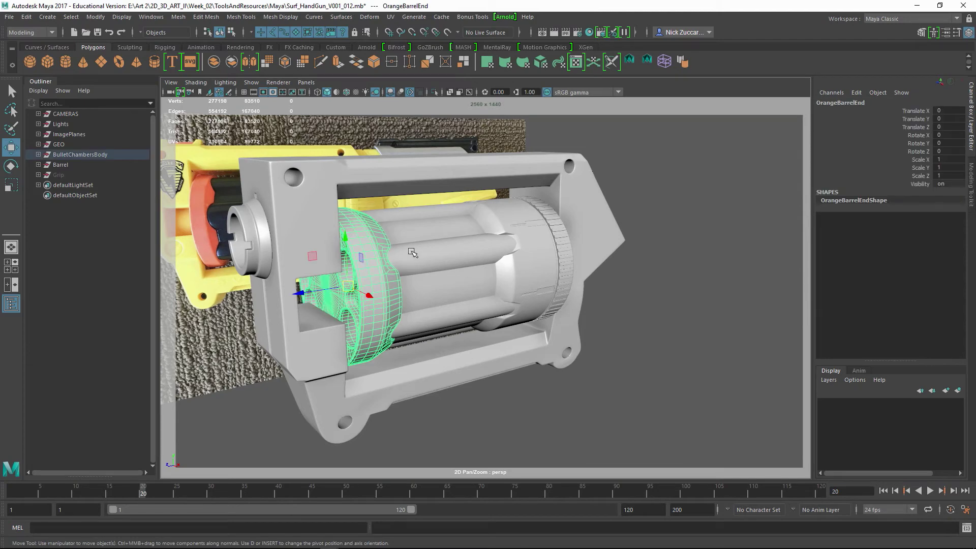
click(424, 258)
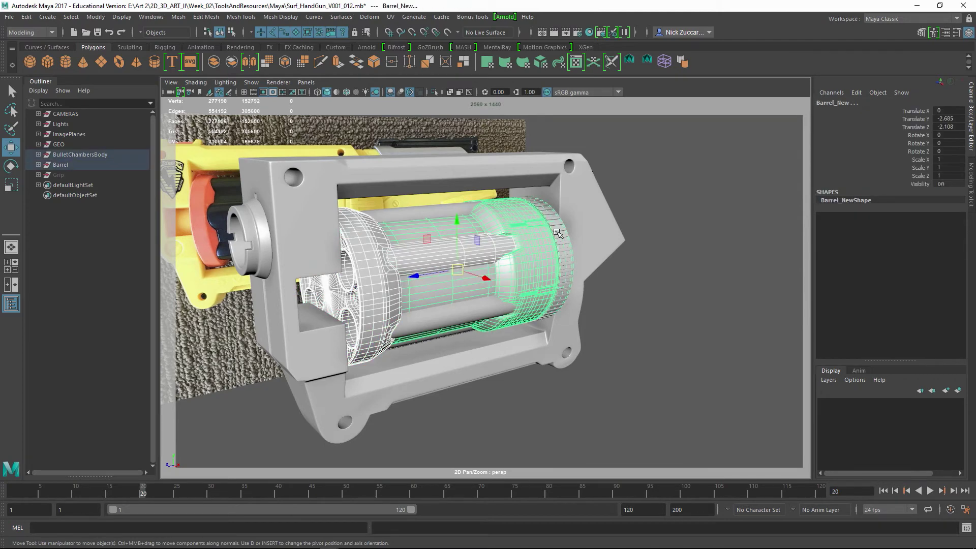
click(62, 165)
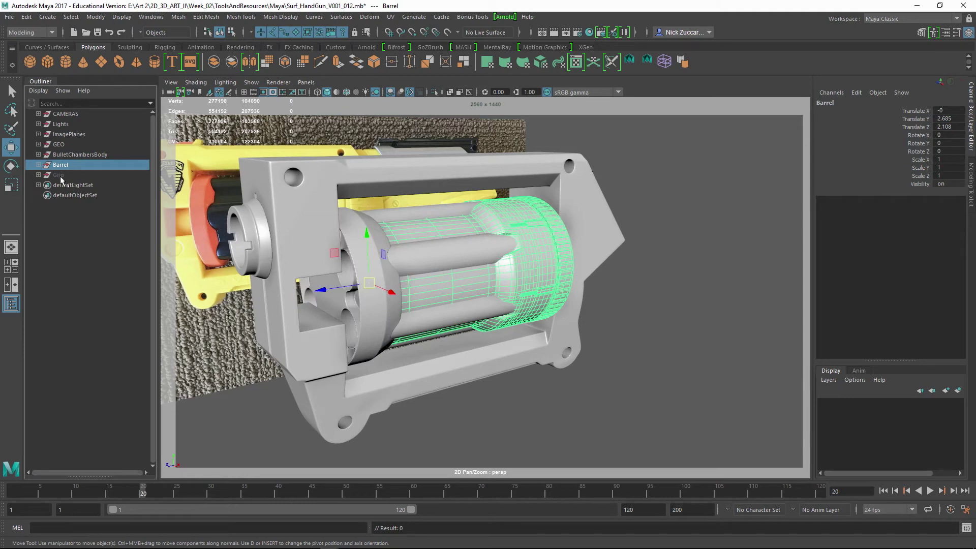
alt+drag(456, 314, 437, 304)
click(402, 261)
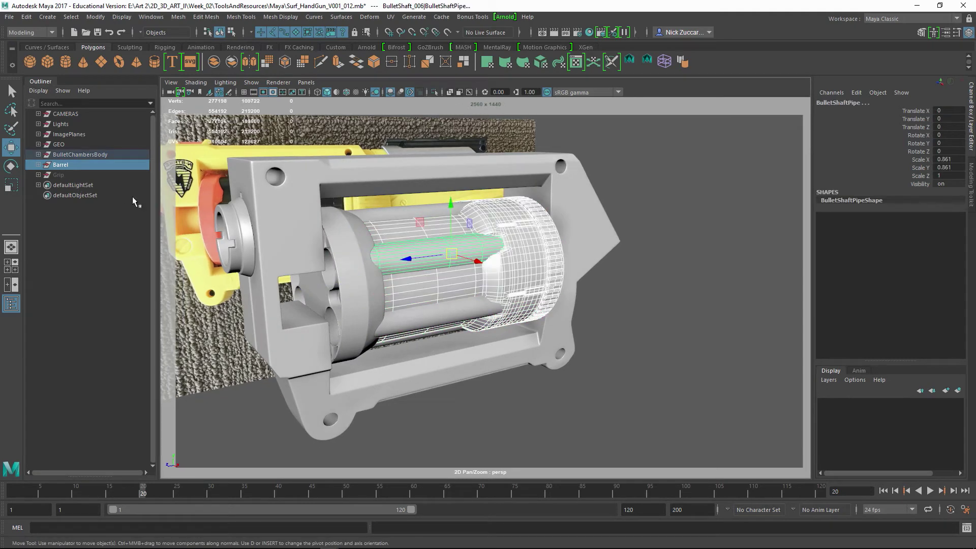
- Isolate the BulletChambersBody and Barrel groups in the viewport and clear the selection
click(60, 155)
ctrl+click(63, 164)
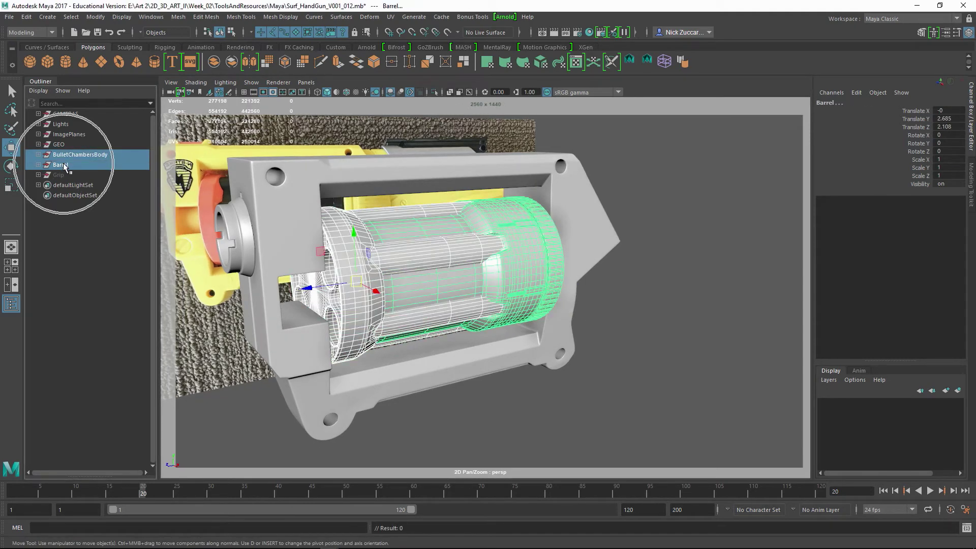
click(134, 198)
key(ctrl+1)
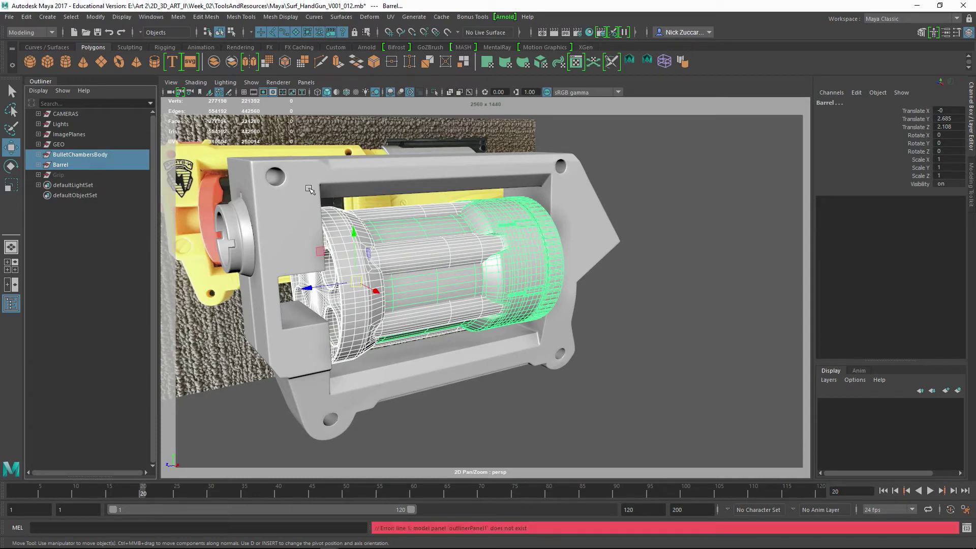
click(251, 82)
mouse_move(268, 99)
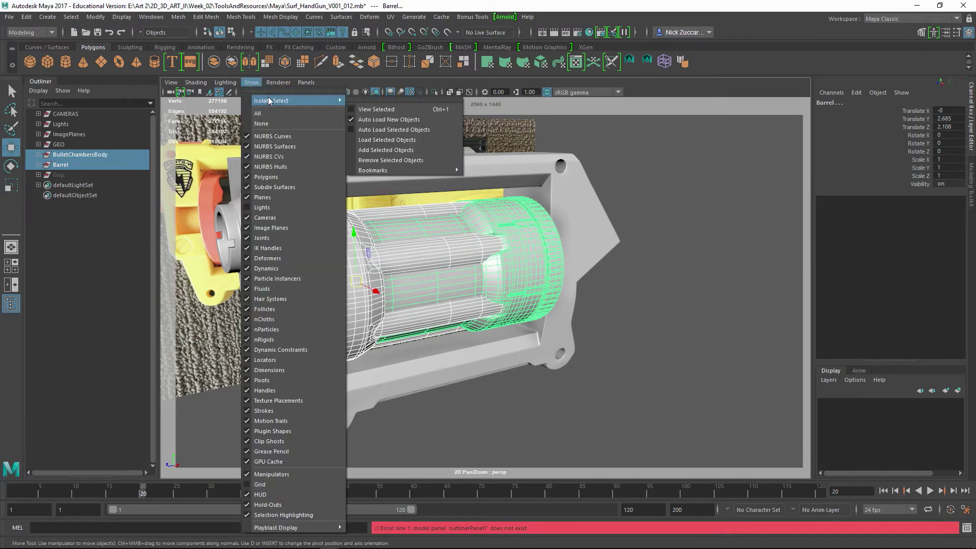
click(377, 109)
click(475, 401)
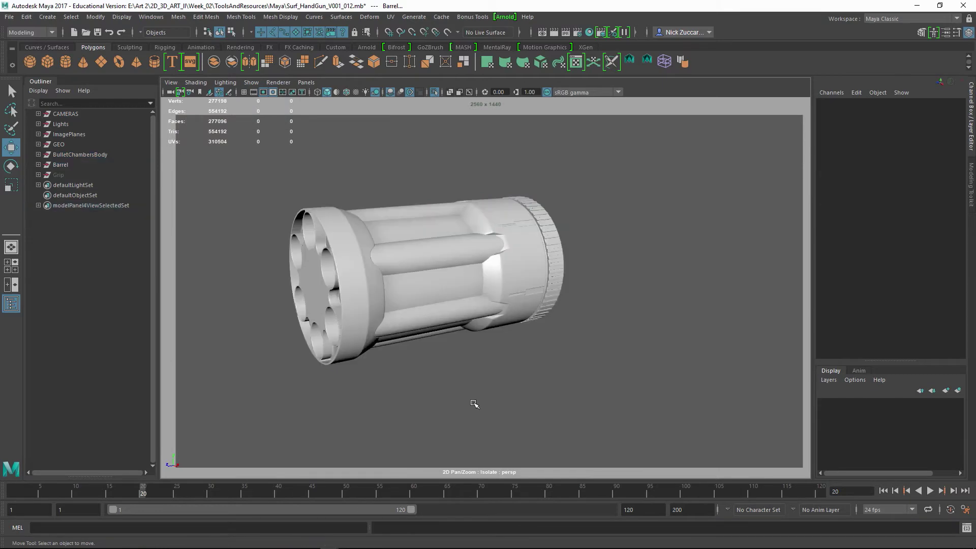
- Examine the chamber ring's front face, its wireframe and its outer rim against the bullet shafts
alt+drag(413, 323, 447, 325)
alt+right_drag(361, 288, 477, 319)
alt+middle_drag(477, 318, 473, 290)
alt+drag(472, 290, 434, 297)
click(377, 275)
alt+drag(377, 276, 401, 286)
alt+drag(434, 248, 512, 226)
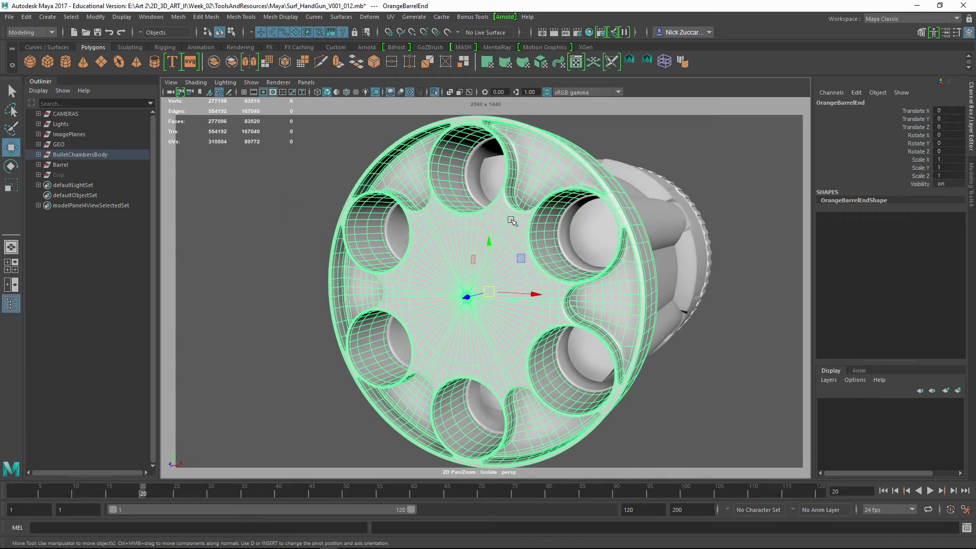
click(285, 227)
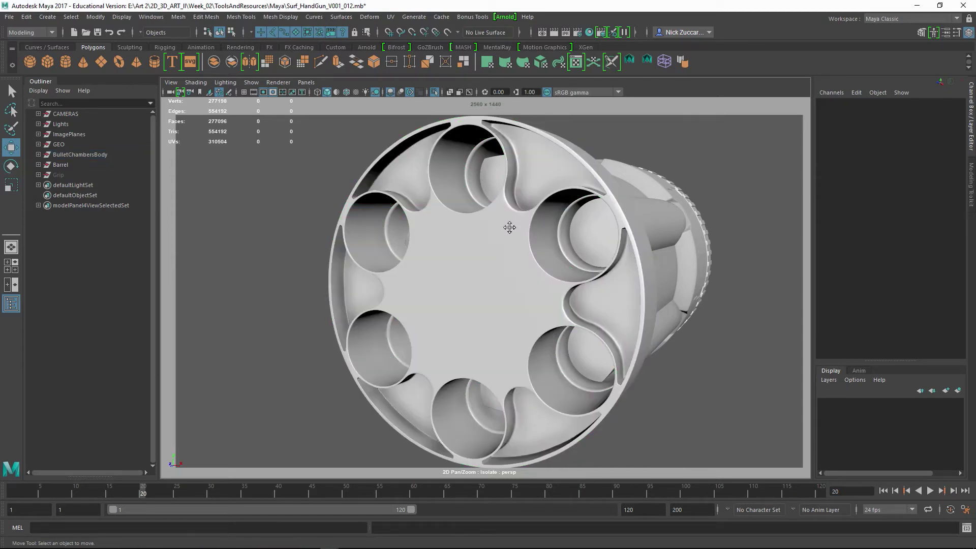
alt+middle_drag(510, 227, 486, 228)
alt+drag(486, 228, 518, 218)
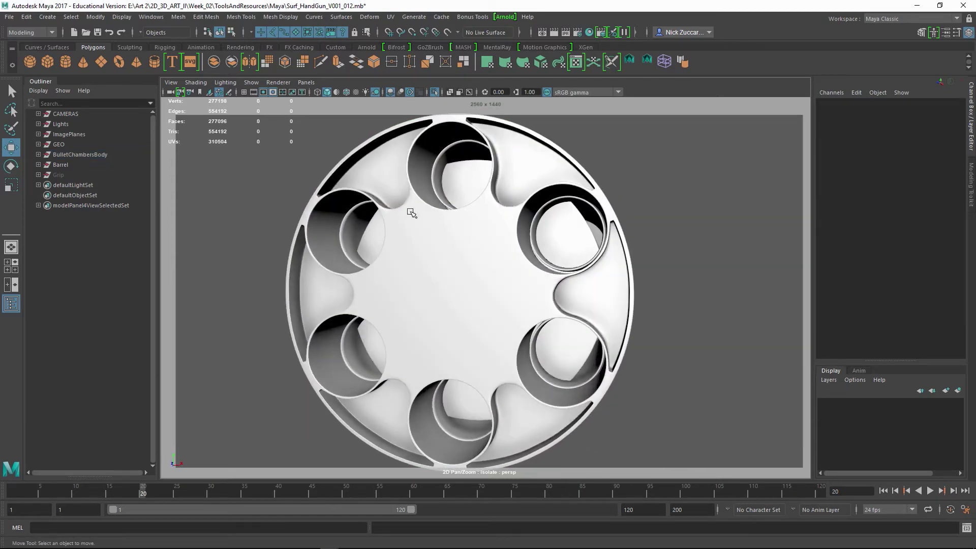
alt+drag(446, 343, 416, 196)
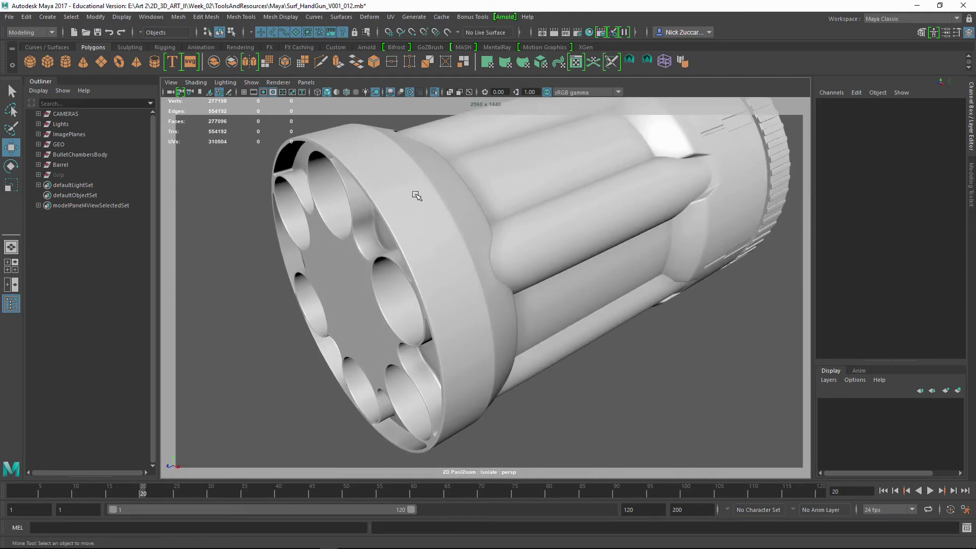
- Slide one bullet shaft pipe about 8.24 out of the ring along Z, examine its open end, and undo the move
click(450, 140)
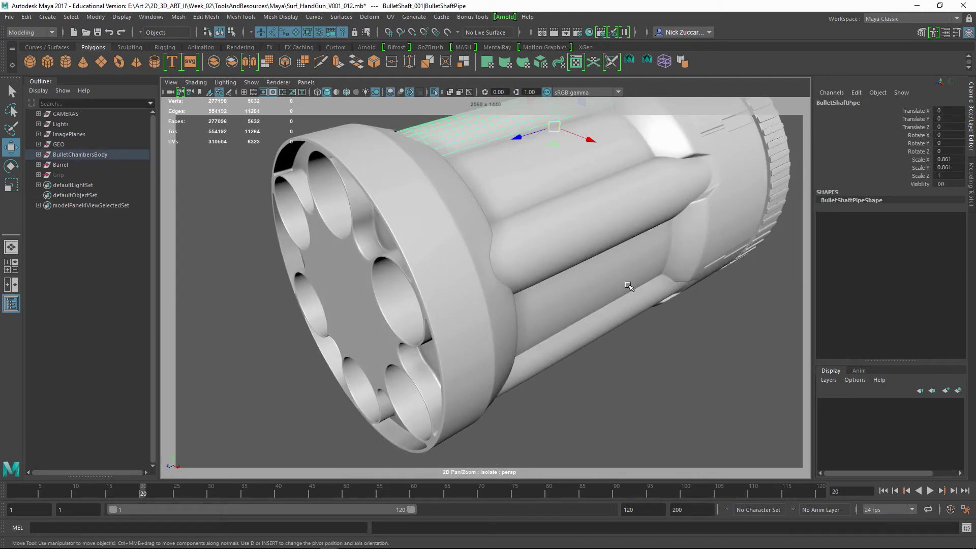
scroll(629, 285, down, 5)
drag(479, 216, 325, 329)
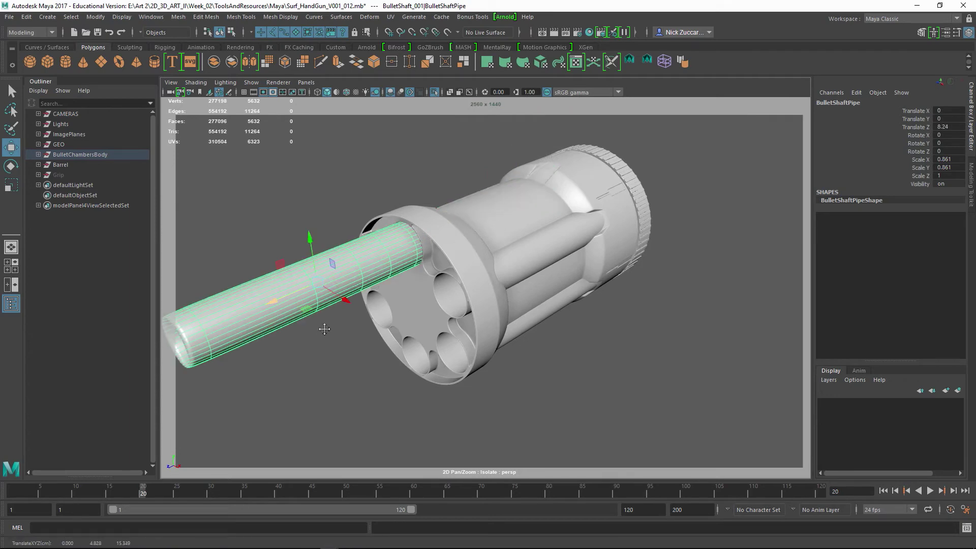
alt+middle_drag(324, 329, 492, 341)
alt+drag(492, 342, 426, 310)
alt+right_drag(425, 309, 501, 331)
mouse_move(501, 330)
alt+mouse_down()
mouse_move(460, 330)
mouse_move(516, 322)
alt+mouse_up()
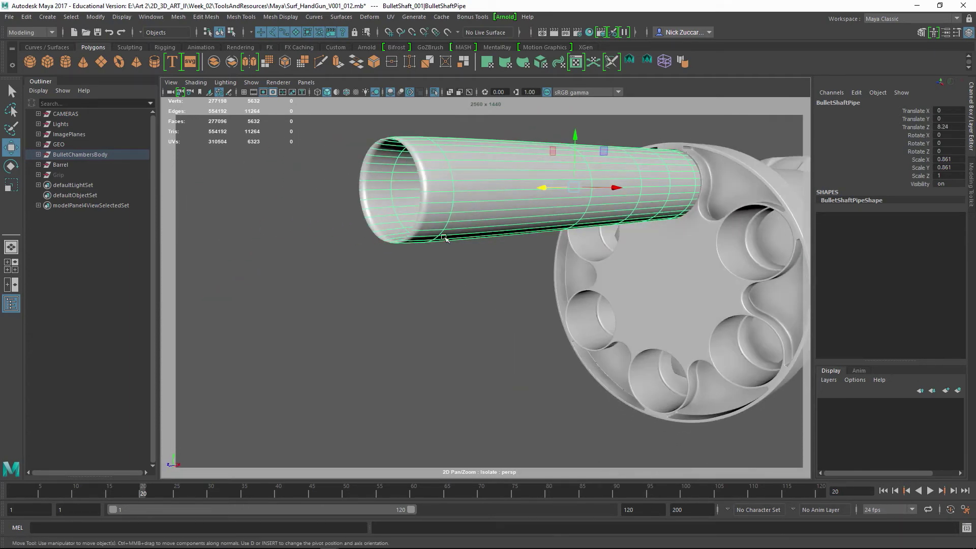
alt+drag(593, 244, 524, 242)
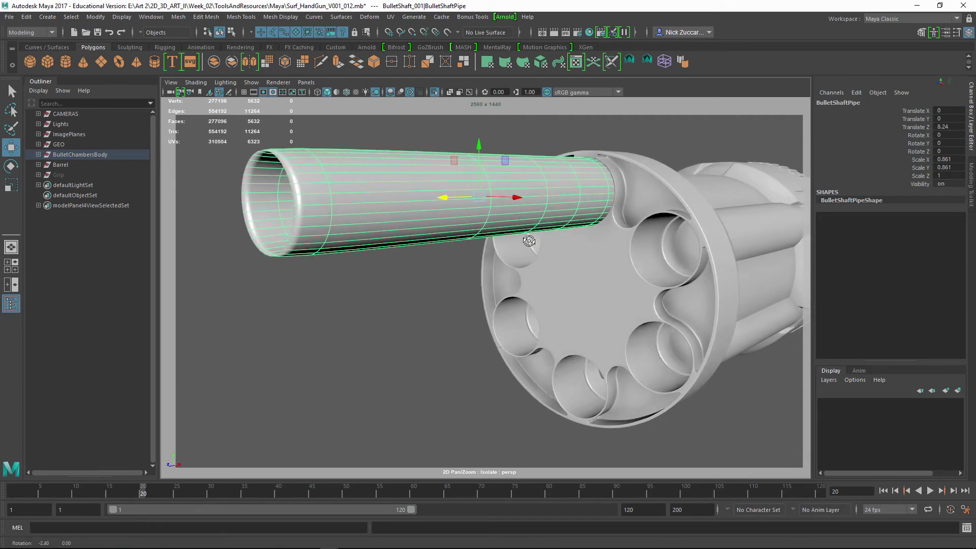
key(ctrl+z)
click(412, 332)
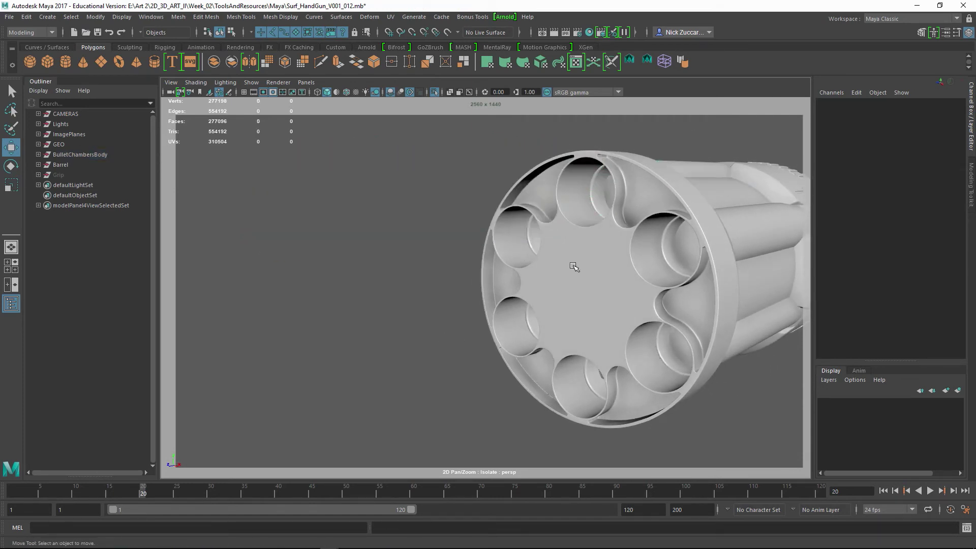
- Select the main barrel body and examine its wireframe from the side, up to the notched rear collar
alt+drag(575, 265, 414, 300)
alt+middle_drag(550, 308, 447, 284)
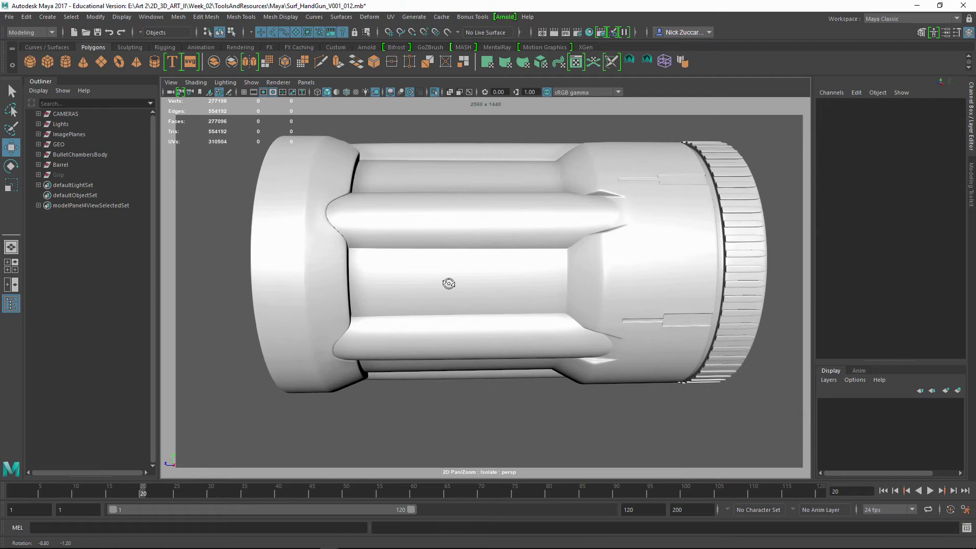
click(491, 291)
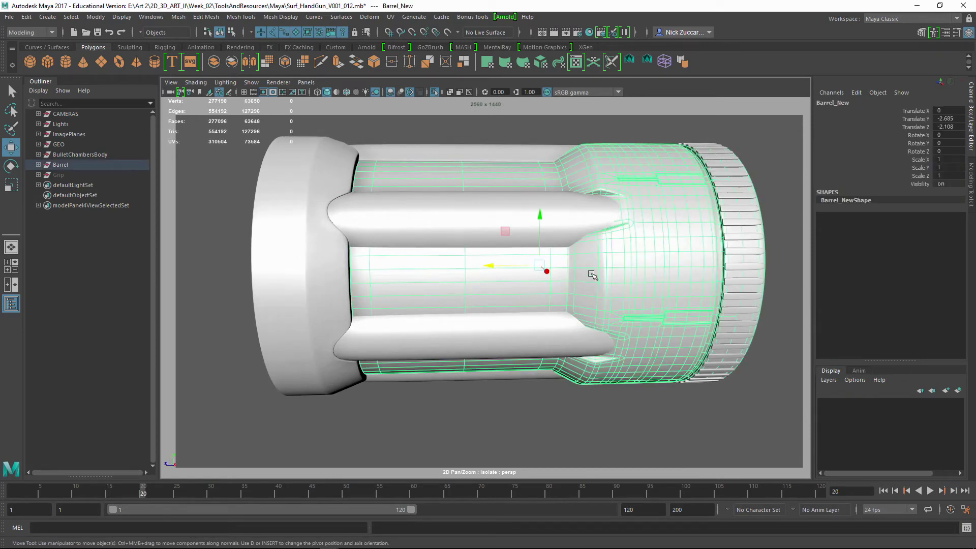
alt+drag(592, 275, 595, 202)
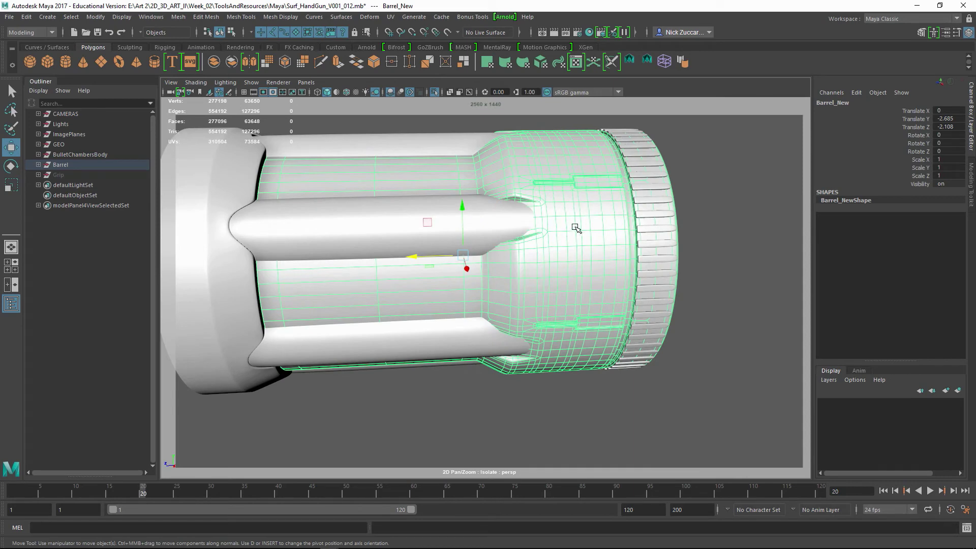
alt+drag(745, 199, 617, 231)
click(616, 230)
- Select a single notch on the rear collar and pull it out along Z to about -1.38
click(518, 186)
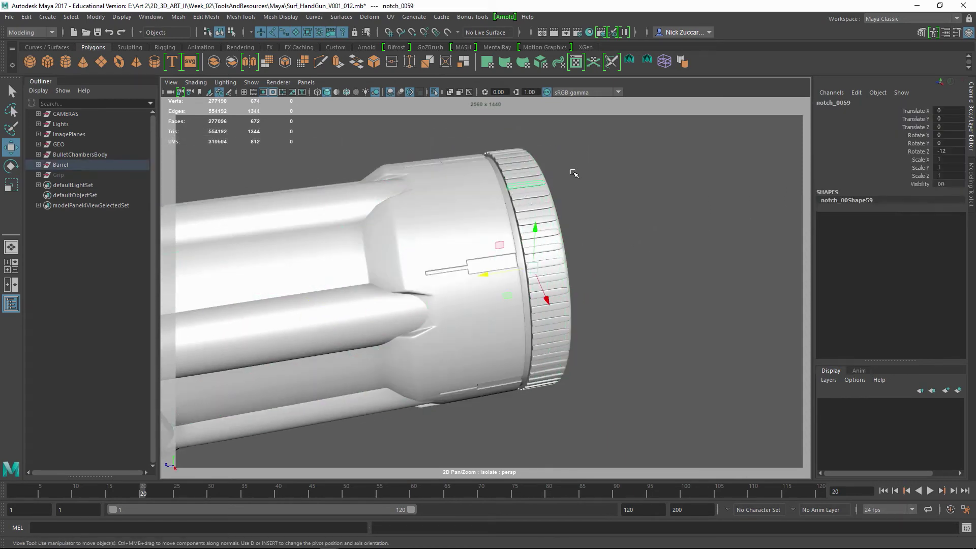
alt+middle_drag(571, 172, 540, 204)
alt+right_drag(514, 199, 711, 294)
alt+middle_drag(641, 238, 617, 339)
alt+drag(618, 338, 600, 258)
drag(462, 369, 484, 239)
- Compare the pulled-out notch without and with smooth preview, examining its edges from several angles
key(1)
alt+right_drag(484, 239, 519, 230)
alt+drag(519, 231, 392, 222)
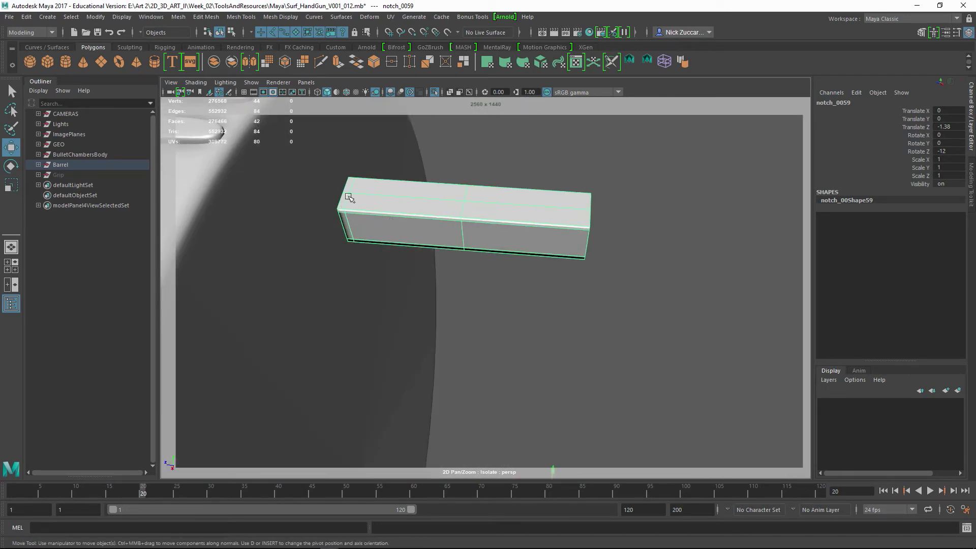
alt+drag(601, 229, 532, 233)
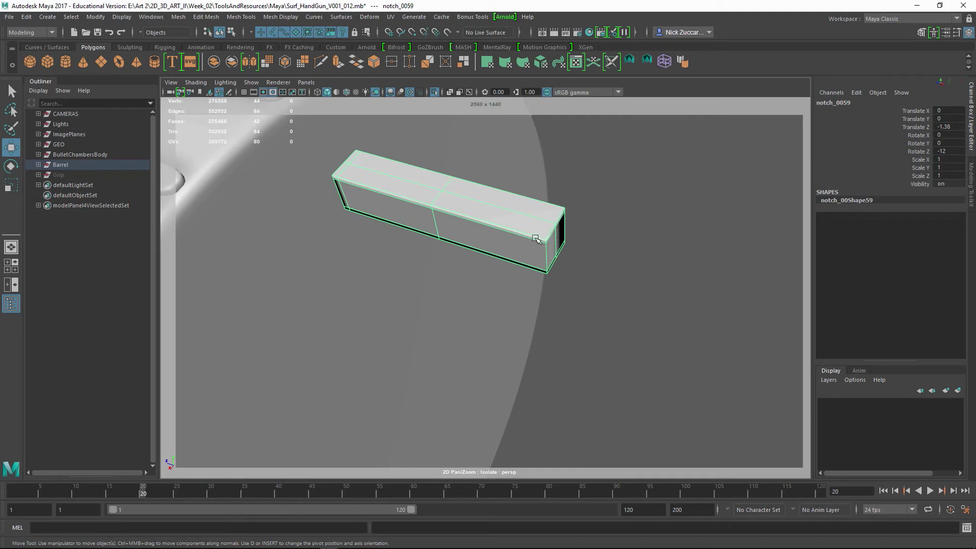
key(3)
alt+drag(530, 240, 567, 235)
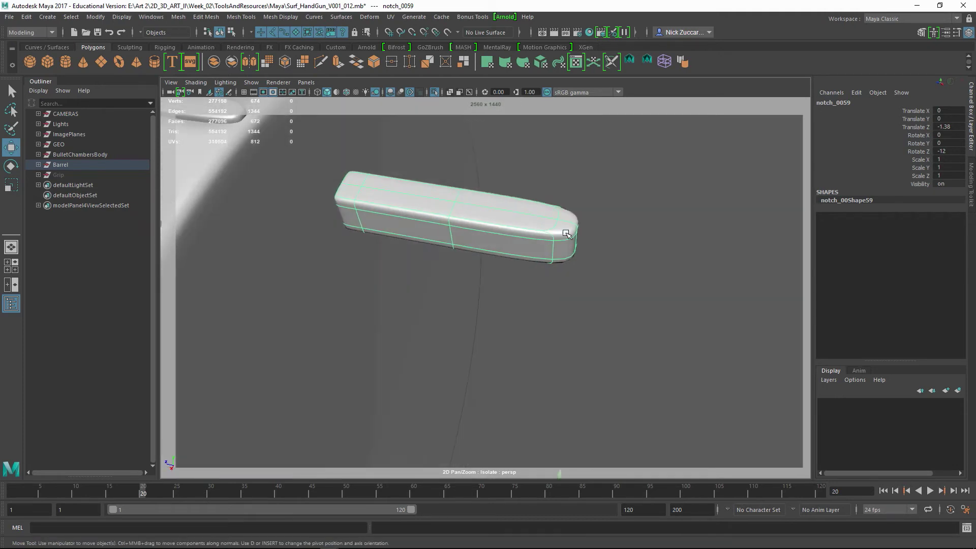
alt+drag(432, 222, 441, 212)
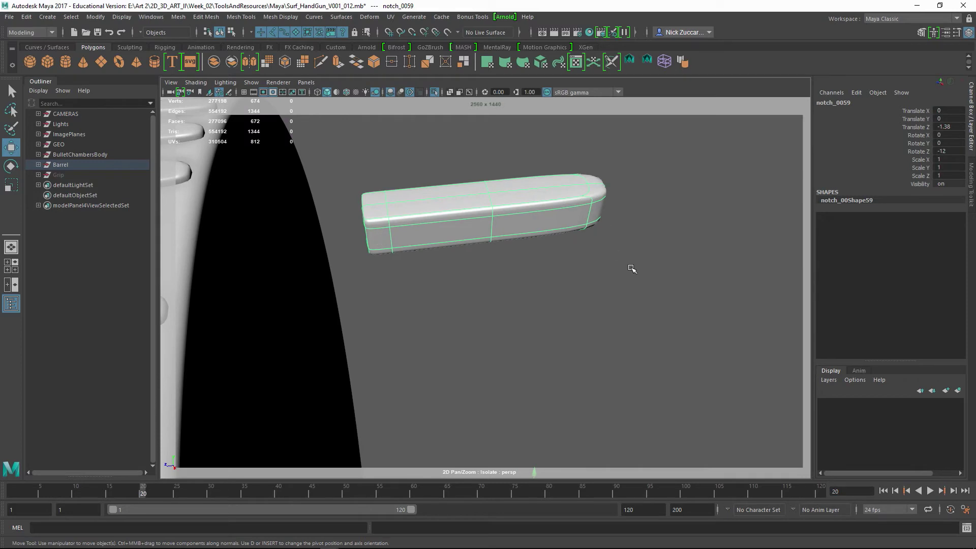
alt+drag(632, 269, 701, 259)
alt+right_drag(702, 259, 574, 232)
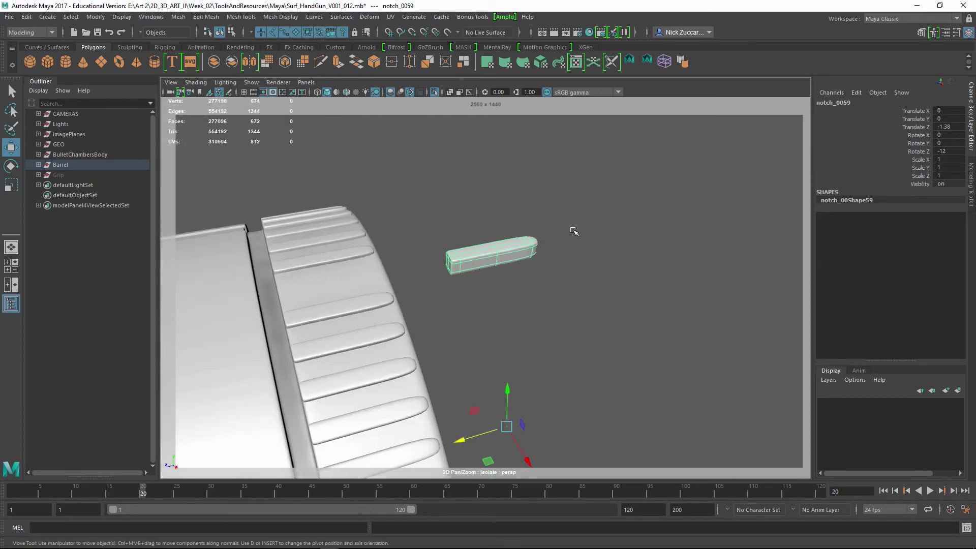
- Set the pulled-out notch's Translate Z to 0 and clear the selection
double_click(958, 126)
key(Return)
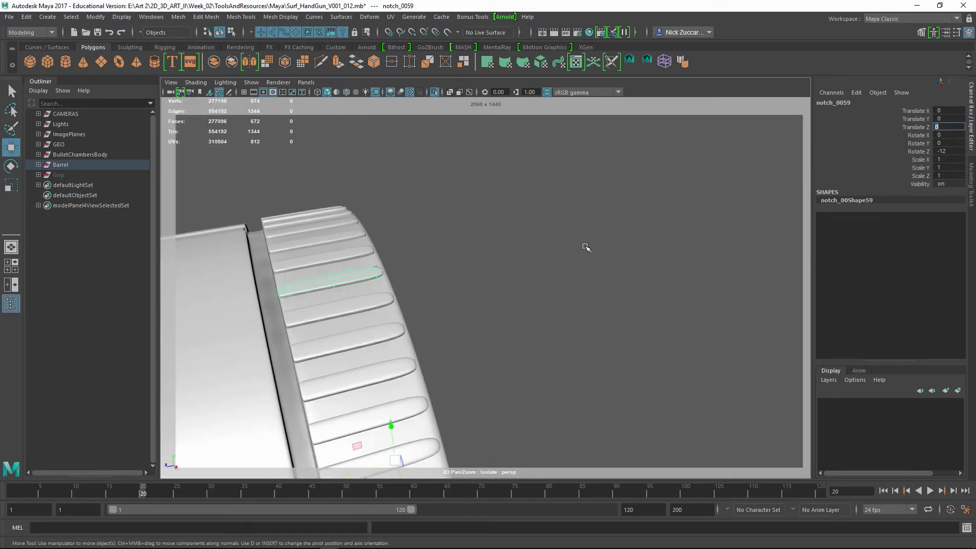
click(481, 288)
alt+right_drag(663, 257, 538, 246)
alt+middle_drag(539, 246, 569, 211)
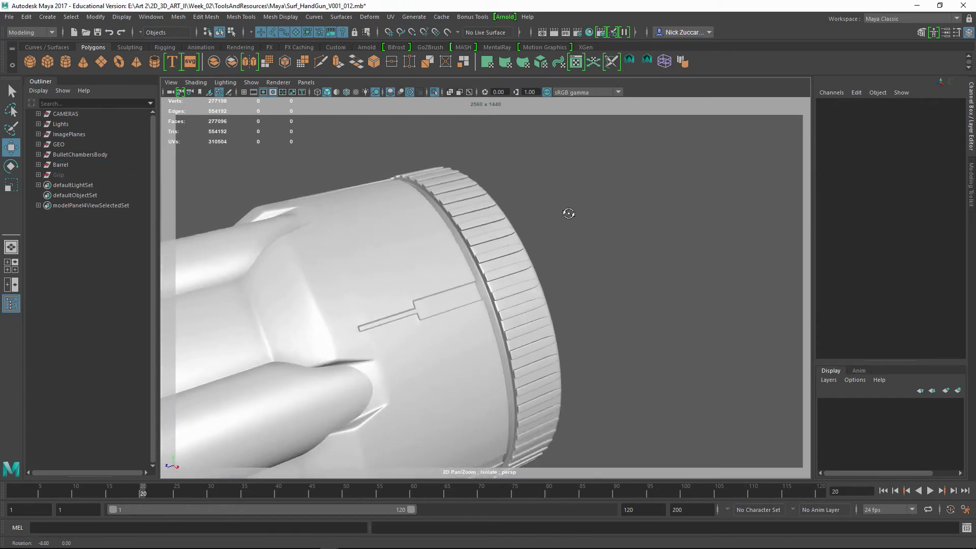
- Duplicate a notch on the rear collar, raise the copy about 2.645 in Y above the barrel, and select it
click(445, 188)
alt+drag(618, 205, 557, 236)
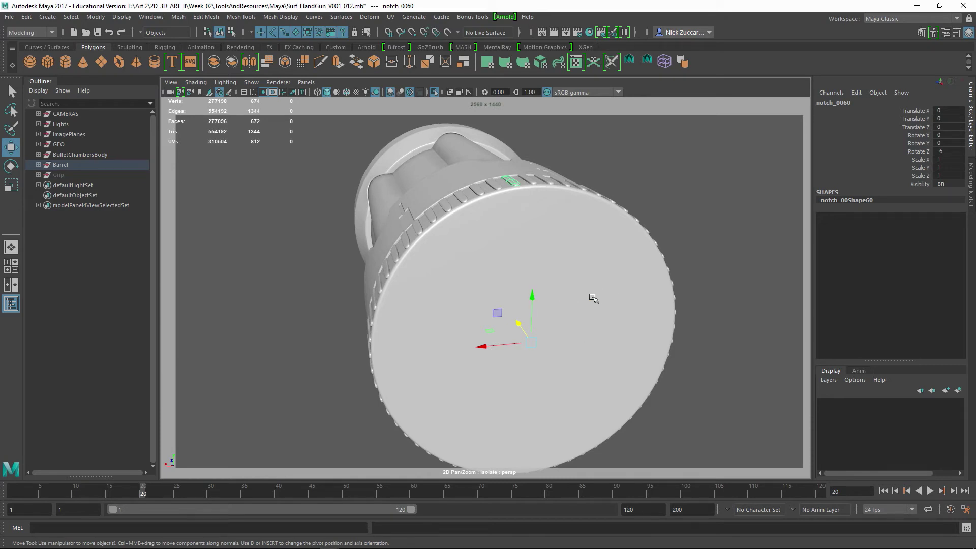
alt+drag(556, 309, 494, 259)
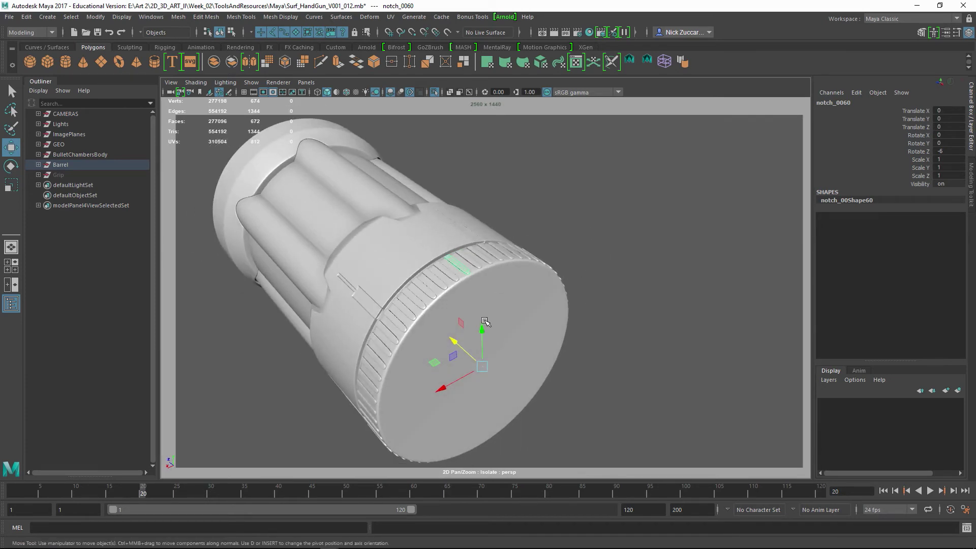
key(ctrl+d)
drag(484, 328, 494, 213)
click(511, 218)
click(443, 180)
- Duplicate the raised notch, offset the copy to about -0.423 in X, and rotate it to about -3.336 in Z
key(ctrl+d)
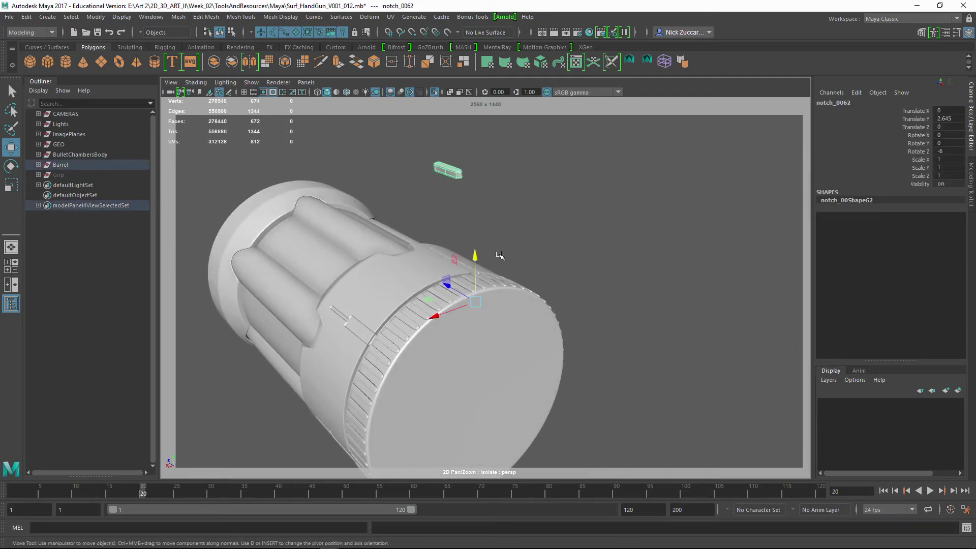
drag(441, 316, 458, 309)
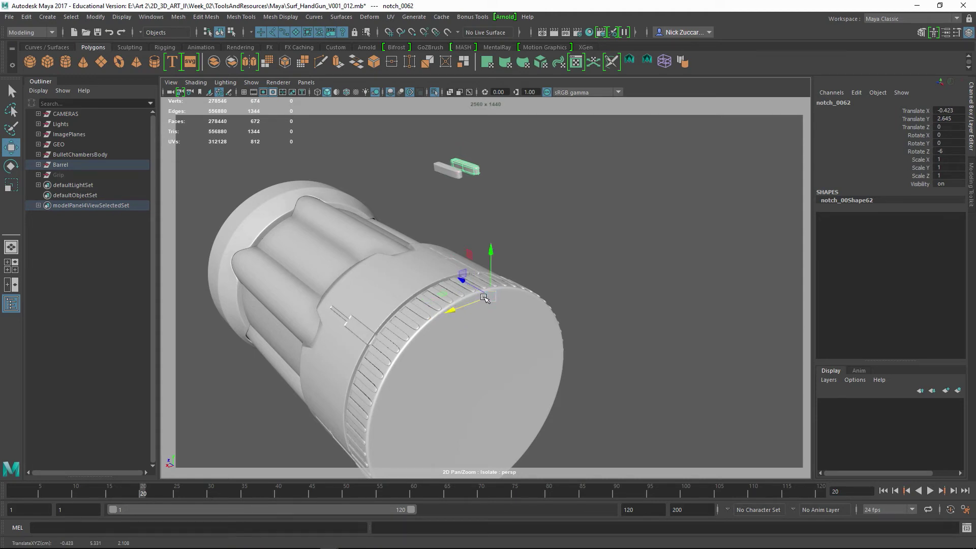
key(e)
drag(477, 261, 480, 260)
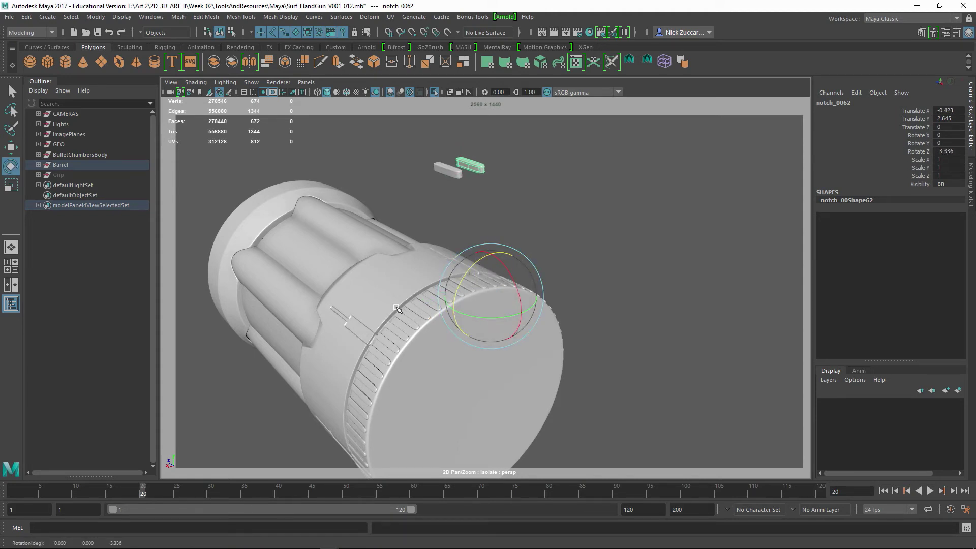
- Repeat Duplicate with Transform on the offset, rotated notch to build a curved row of copies beside the barrel
key(shift+d)
key(shift+d)
key(shift+d)
key(shift+d)
key(shift+d)
key(shift+d)
key(shift+d)
key(shift+d)
key(shift+d)
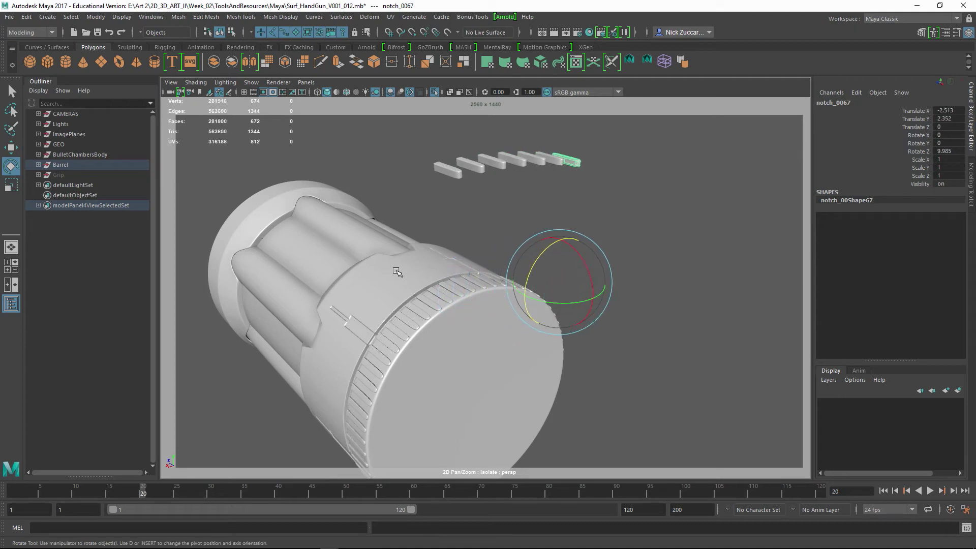
key(shift+d)
key(shift+d)
key(shift+d)
key(shift+d)
key(shift+d)
key(shift+d)
key(shift+d)
key(shift+d)
key(shift+d)
key(shift+d)
key(shift+d)
key(shift+d)
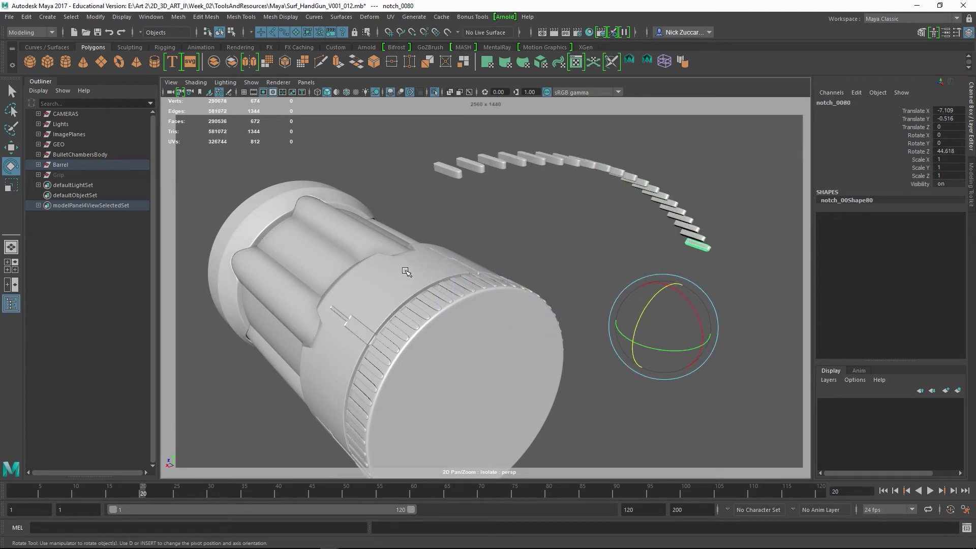
- Delete the curved row of duplicated notches beside the barrel
alt+drag(410, 268, 451, 233)
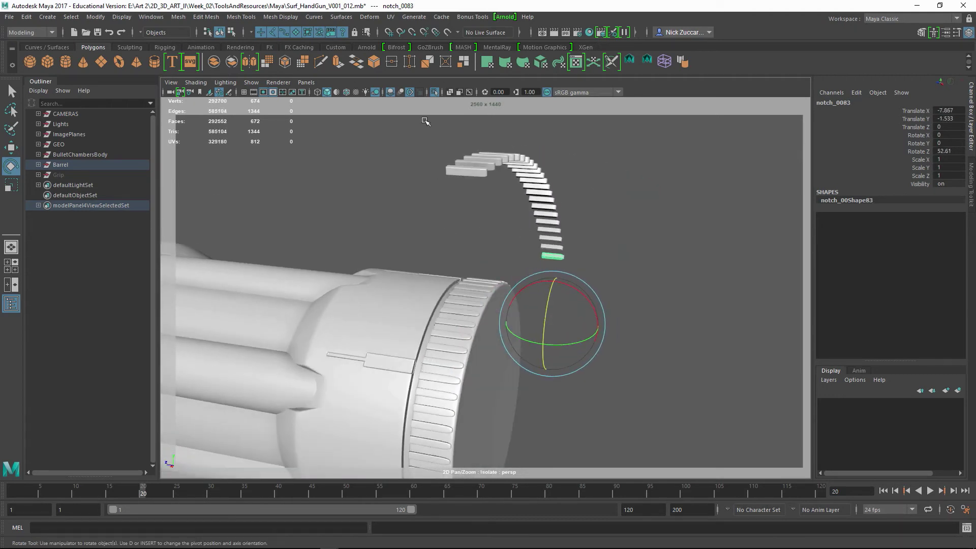
drag(436, 130, 626, 259)
key(Delete)
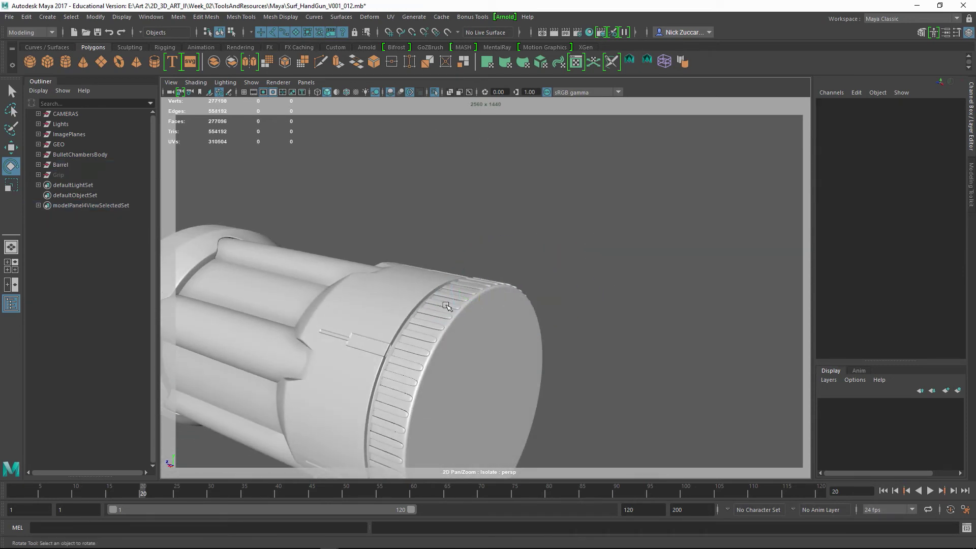
- Try Duplicate with Transform on a notch of the rear collar, and clear the selection
click(473, 285)
alt+drag(725, 267, 600, 295)
key(shift+d)
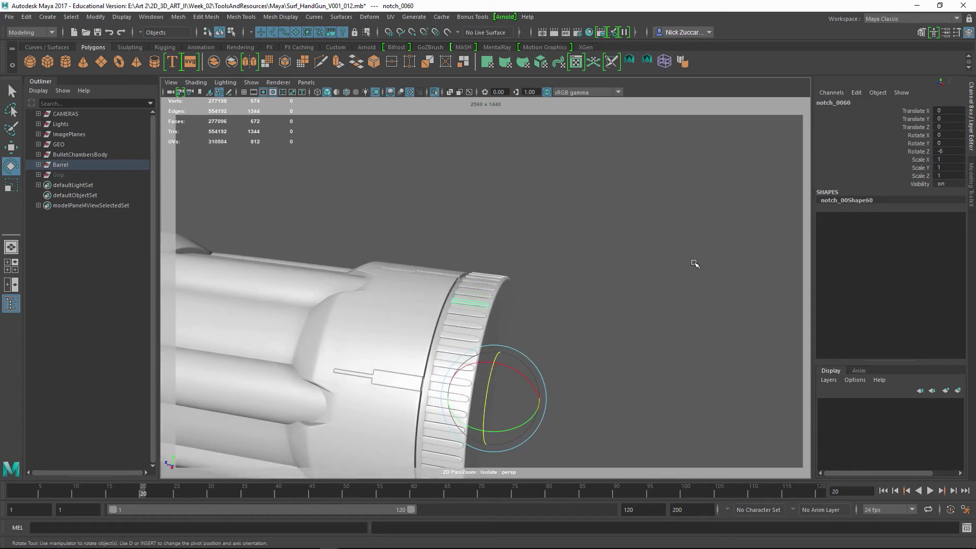
click(603, 331)
alt+drag(603, 330, 533, 203)
alt+right_drag(534, 203, 737, 237)
alt+drag(737, 238, 698, 235)
- Isolate the main barrel mesh so the bullet shafts and collar notches are hidden
click(508, 188)
alt+drag(602, 243, 483, 212)
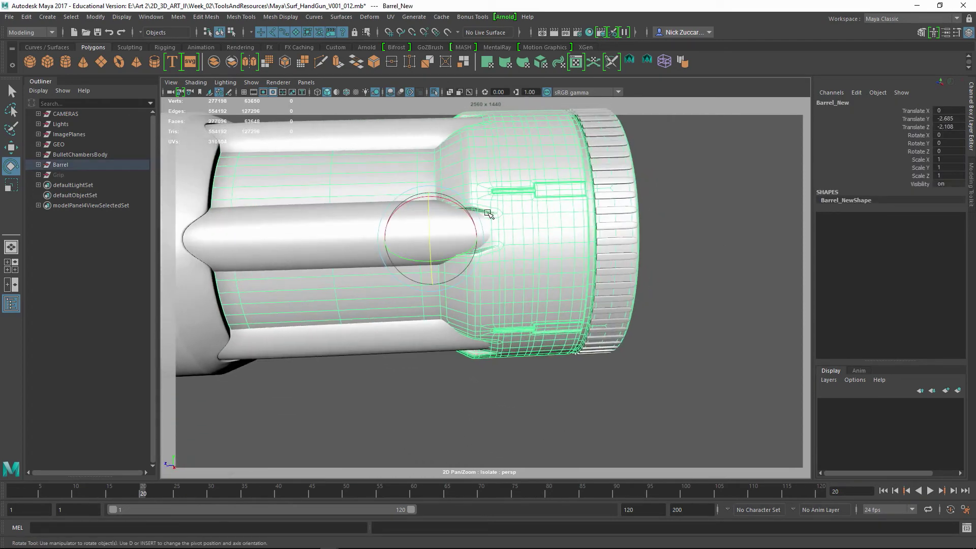
alt+right_drag(483, 212, 508, 216)
alt+middle_drag(471, 192, 519, 244)
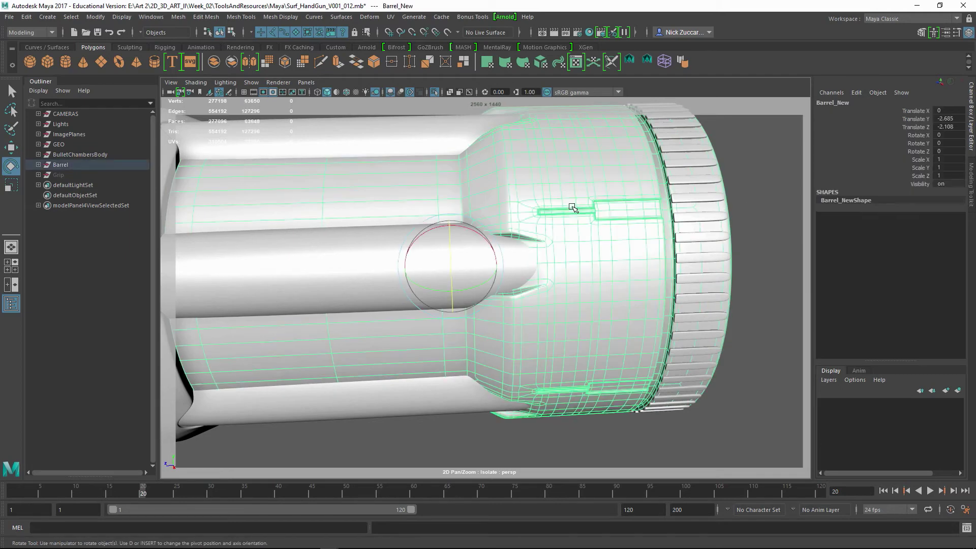
key(ctrl+1)
key(ctrl+1)
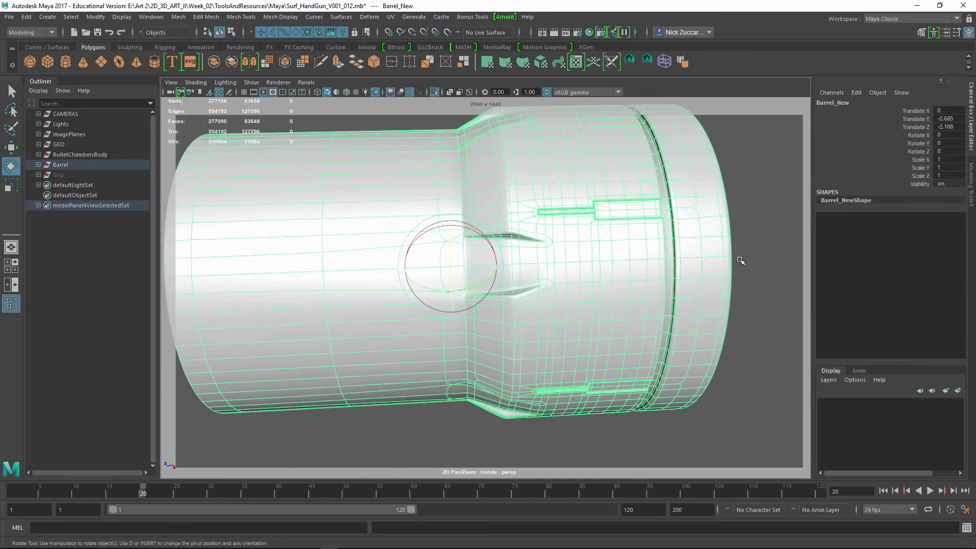
- Turn off smooth preview on the isolated barrel mesh
click(769, 209)
alt+middle_drag(728, 220, 728, 262)
alt+drag(727, 261, 743, 250)
alt+right_drag(701, 239, 710, 243)
click(607, 279)
key(1)
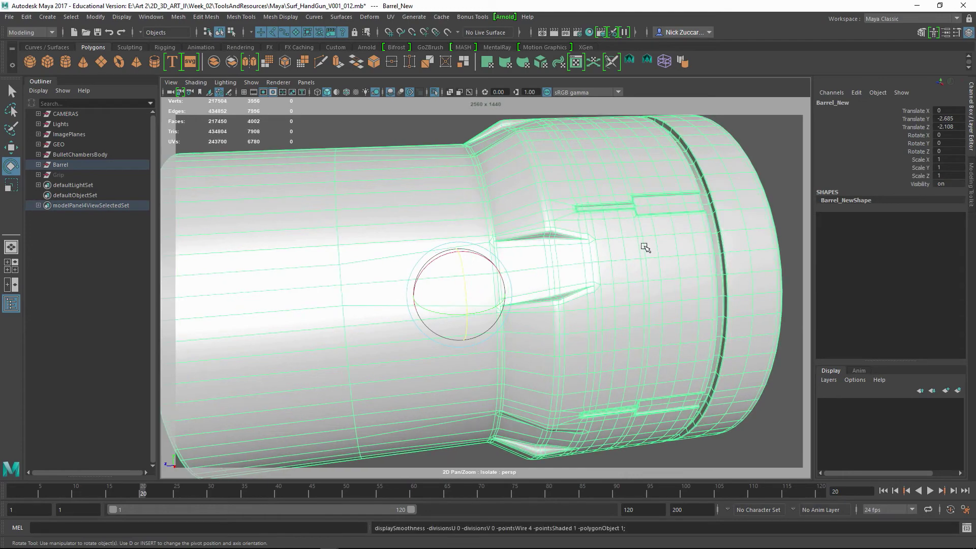
- Examine the unsmoothed barrel's wireframe from several sides, including the end cap, the slots and the tapered shoulder
alt+drag(646, 248, 422, 283)
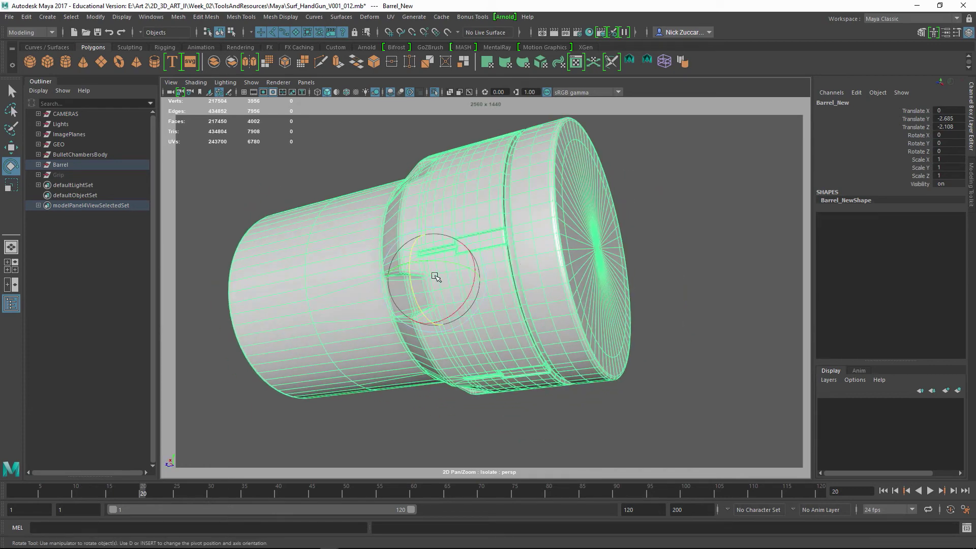
alt+drag(422, 245, 436, 317)
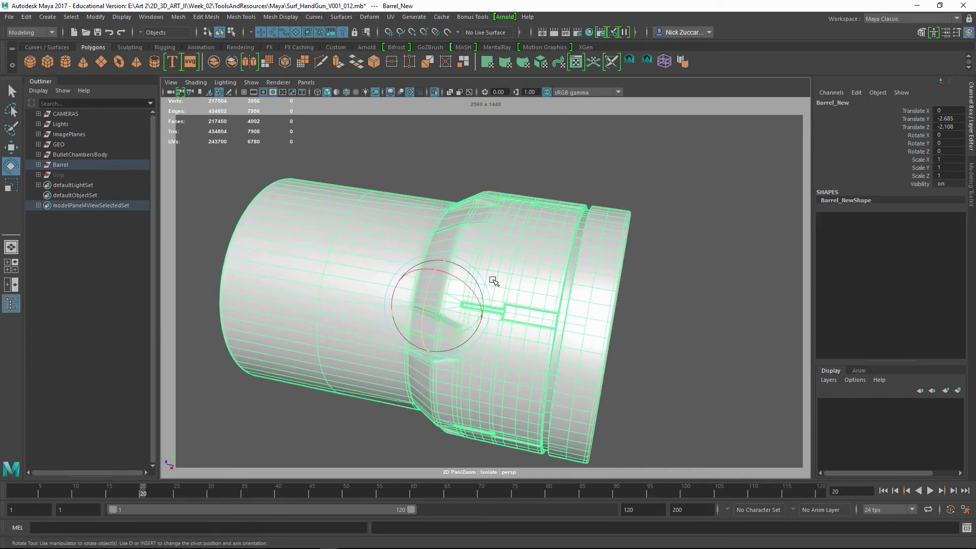
alt+drag(674, 295, 546, 249)
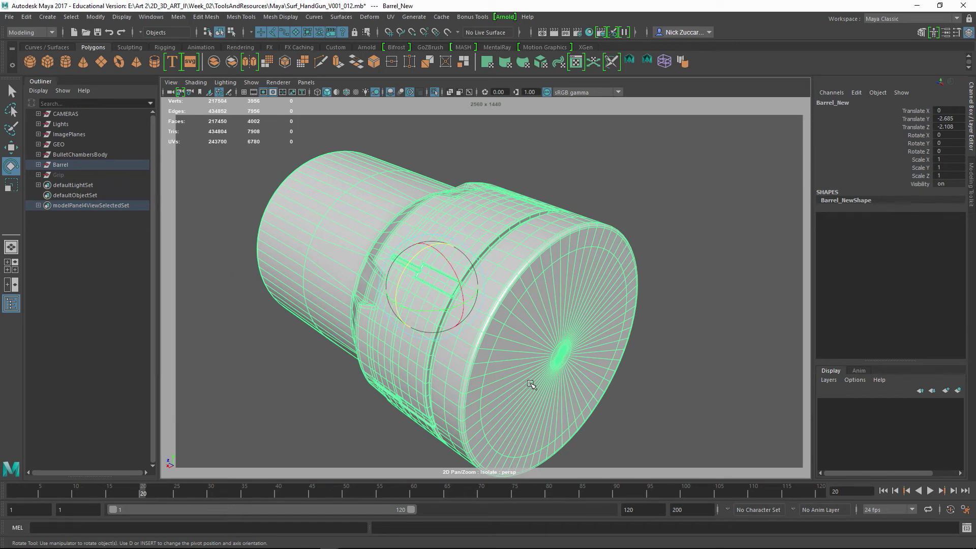
alt+drag(492, 339, 500, 281)
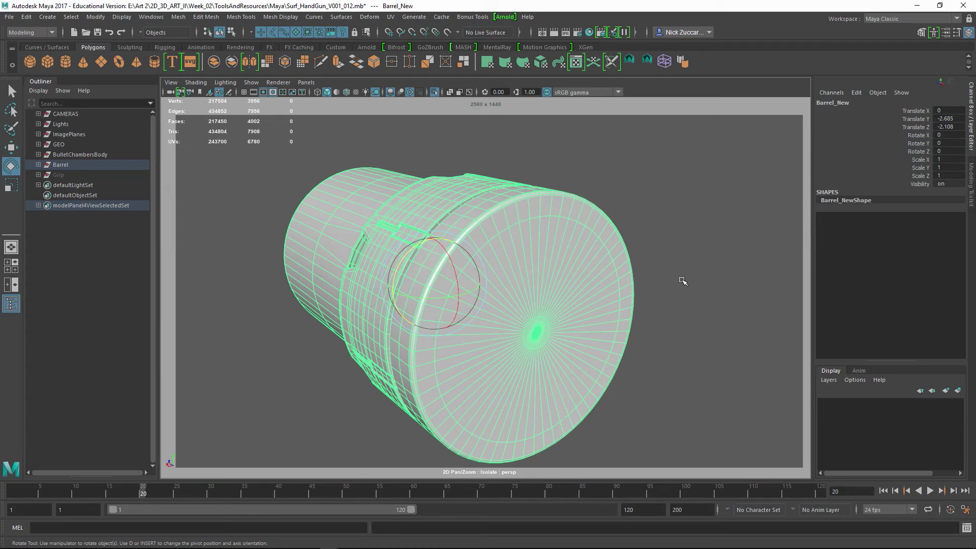
alt+drag(633, 318, 268, 448)
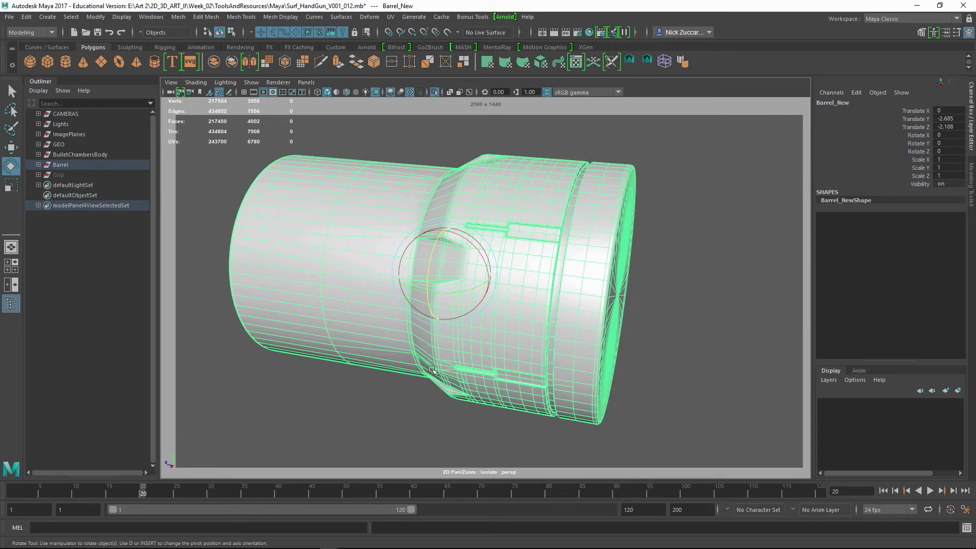
click(351, 419)
alt+drag(352, 421, 432, 373)
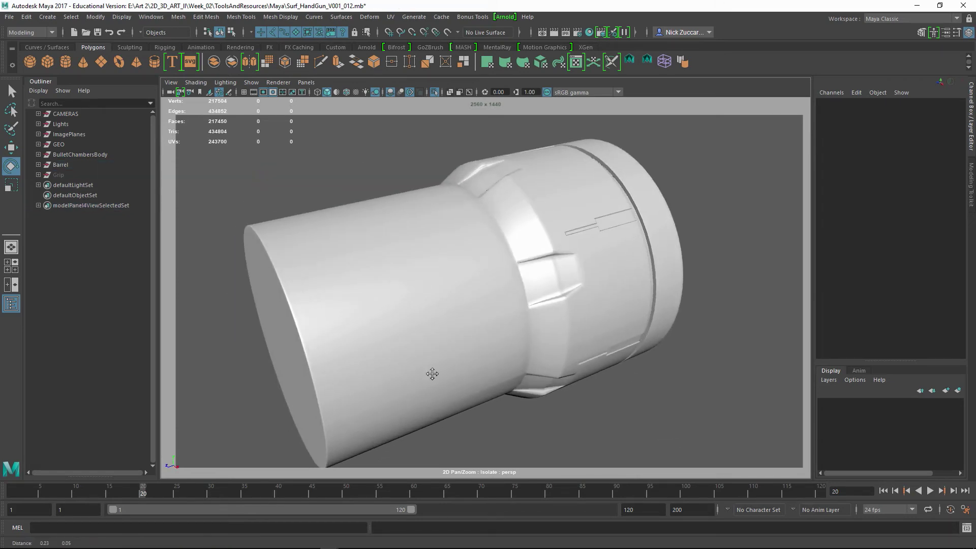
alt+middle_drag(432, 374, 351, 381)
alt+right_drag(351, 381, 417, 348)
- Select a patch of adjoining faces running from the barrel's sloped shoulder onto the collar, between two existing recesses
click(446, 315)
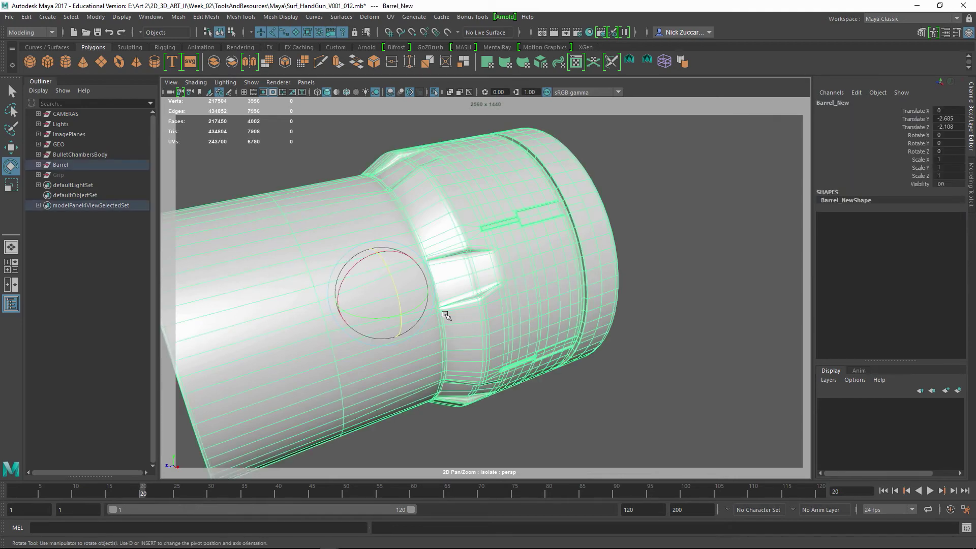
alt+drag(422, 296, 487, 324)
alt+middle_drag(473, 321, 476, 308)
mouse_move(484, 368)
alt+mouse_down()
mouse_move(478, 352)
mouse_move(478, 364)
alt+mouse_up()
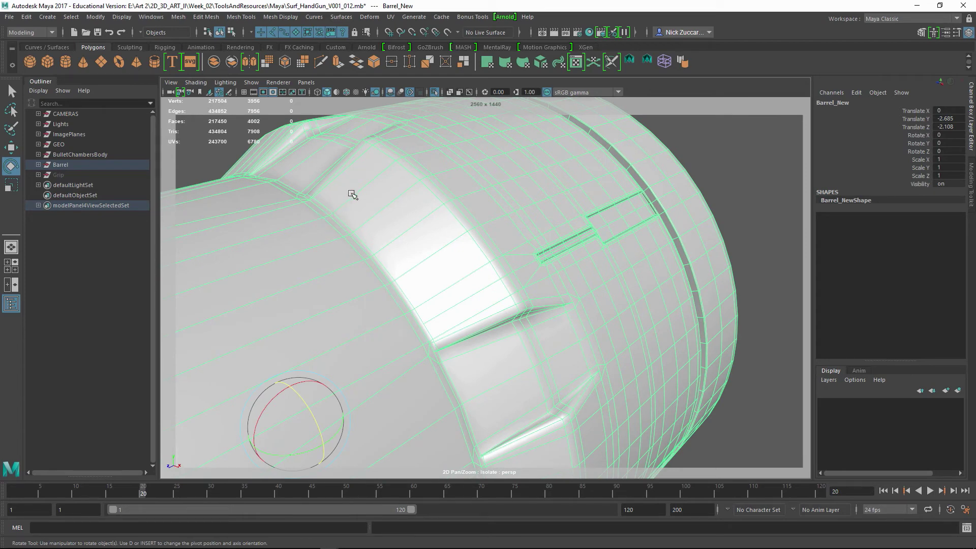
key(F11)
click(457, 178)
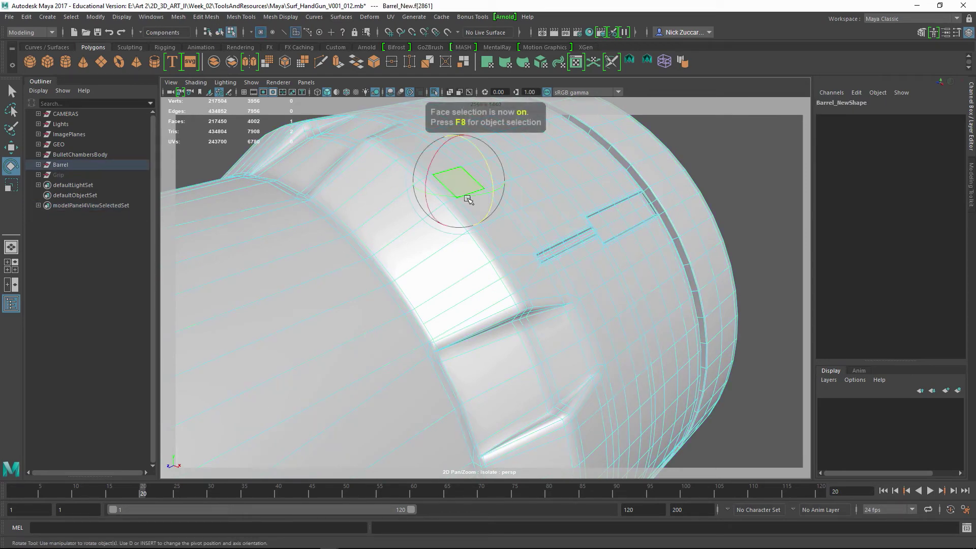
key(q)
shift+click(484, 206)
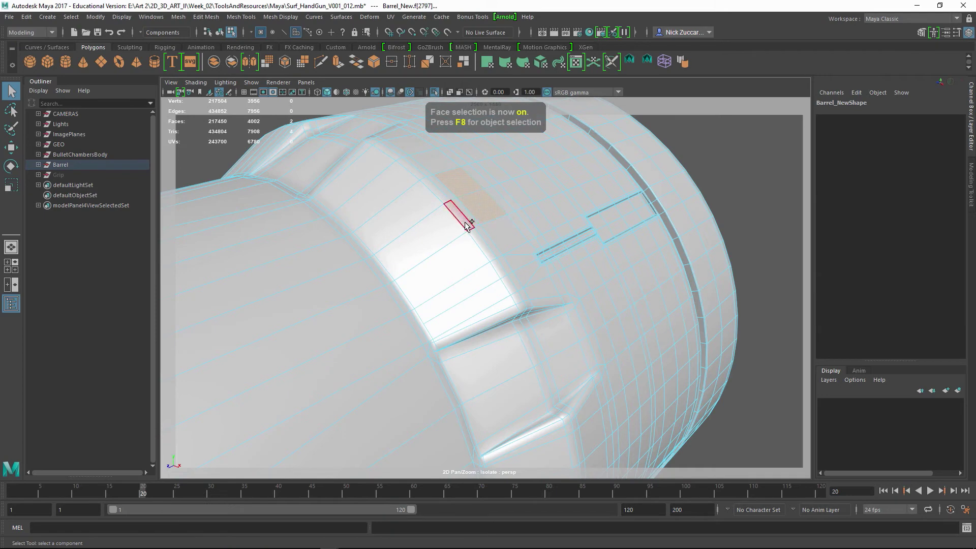
shift+click(465, 220)
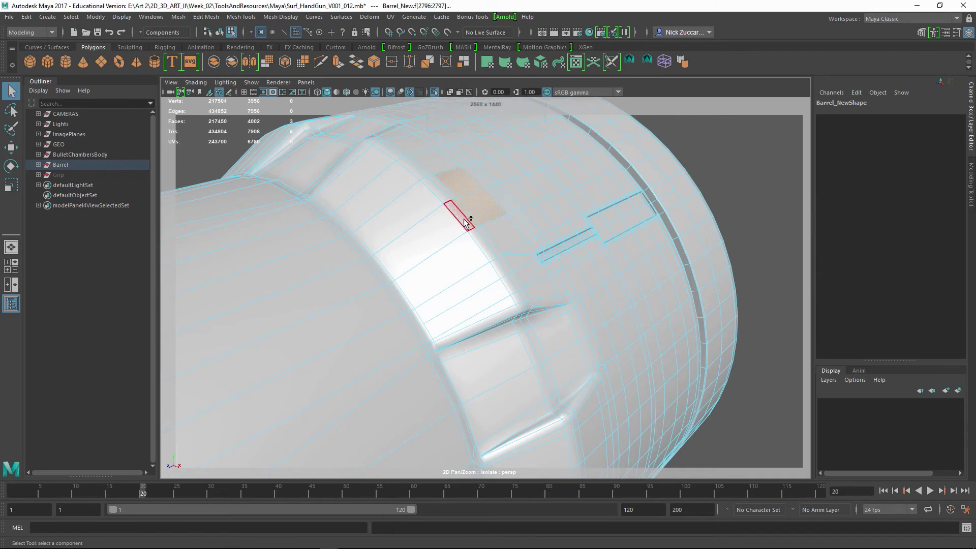
shift+click(441, 196)
shift+click(428, 212)
shift+click(439, 232)
alt+drag(451, 239, 444, 239)
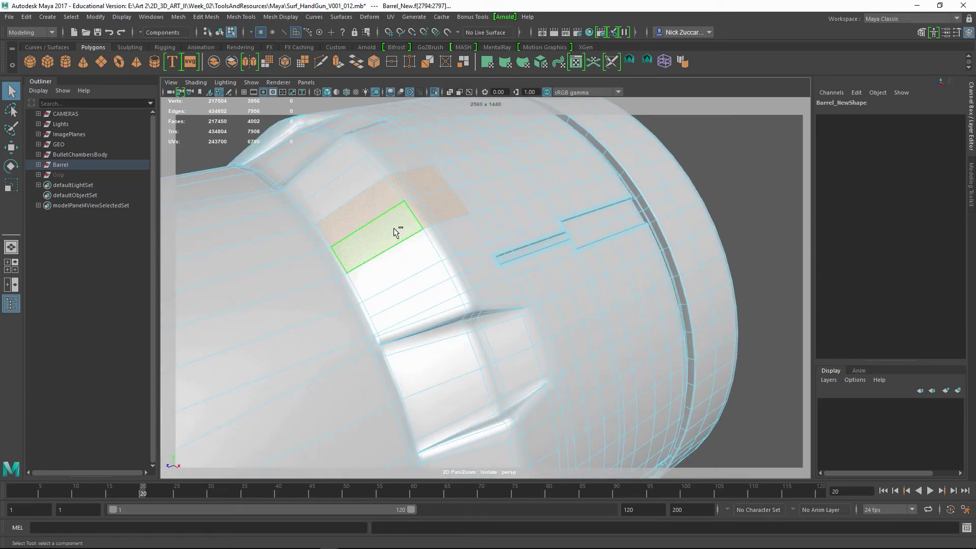
- Extrude the selected shoulder faces and push them inward to Translate X -0.074 and Y -0.112, forming a recessed pocket
shift+right_drag(396, 233, 392, 260)
alt+drag(395, 257, 403, 241)
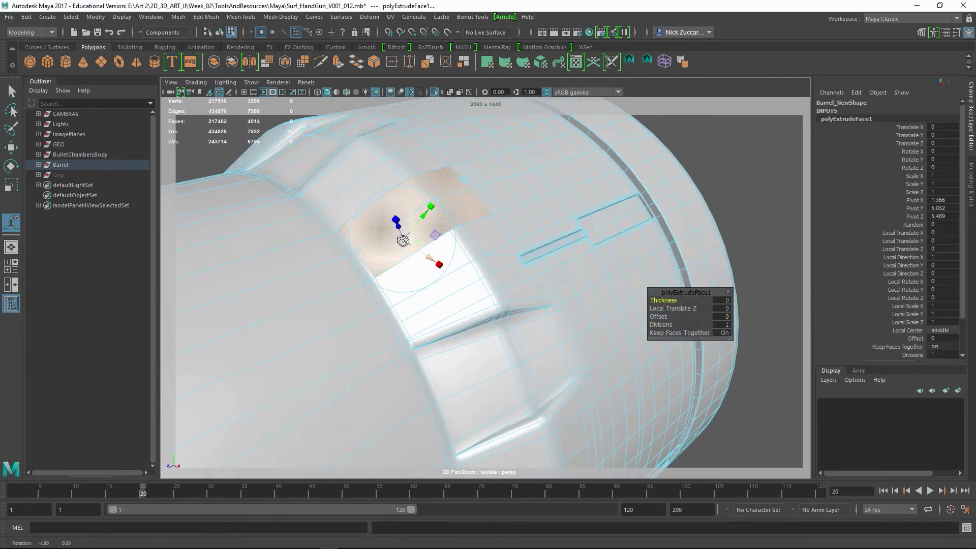
click(463, 177)
alt+drag(442, 200, 487, 174)
drag(518, 208, 509, 206)
alt+drag(510, 212, 486, 206)
alt+drag(497, 174, 473, 217)
alt+right_drag(473, 217, 536, 238)
alt+middle_drag(536, 238, 547, 241)
alt+drag(547, 241, 497, 214)
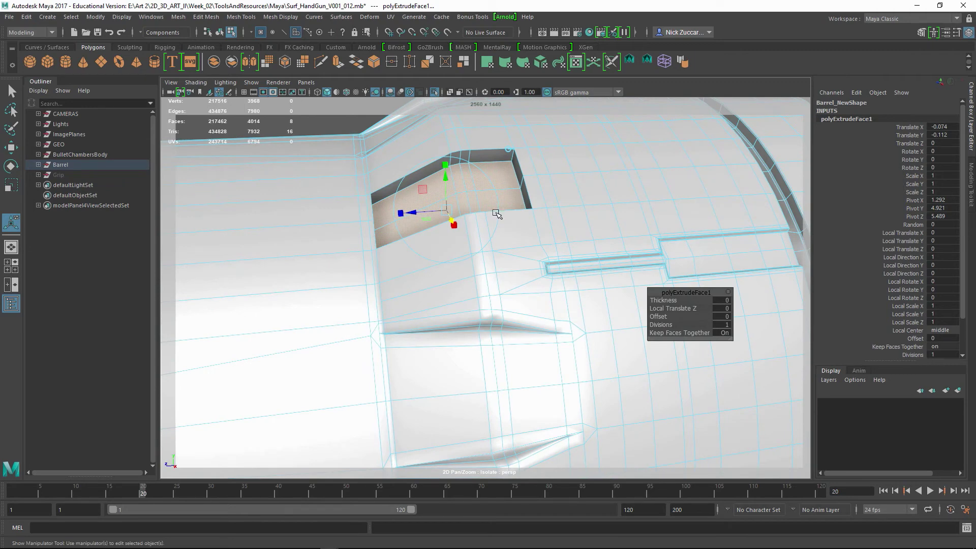
- Target Weld the pocket's inner vertices on its collar-side edge to the matching rim vertices
key(q)
key(F9)
click(512, 162)
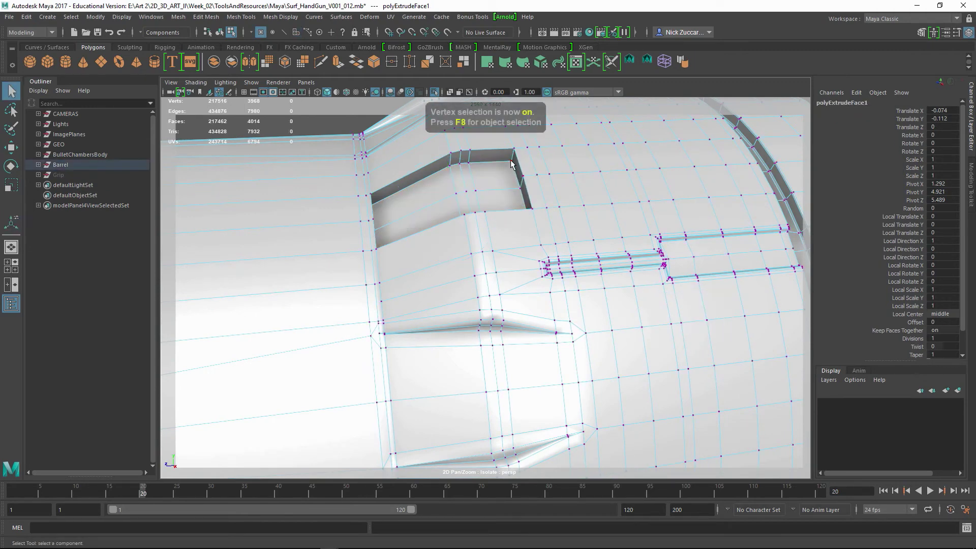
alt+drag(489, 171, 502, 203)
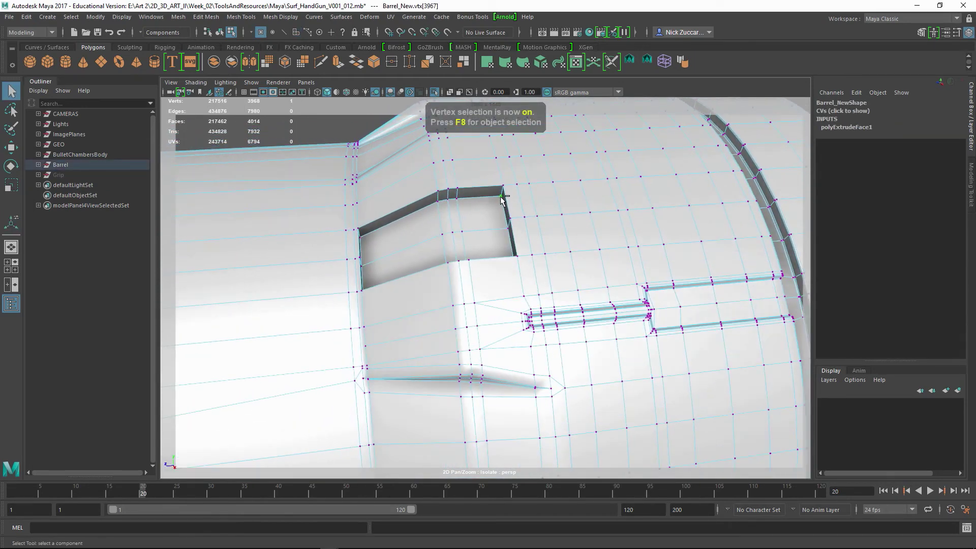
mouse_move(501, 200)
shift+right_down()
mouse_move(497, 169)
mouse_move(501, 193)
shift+right_up()
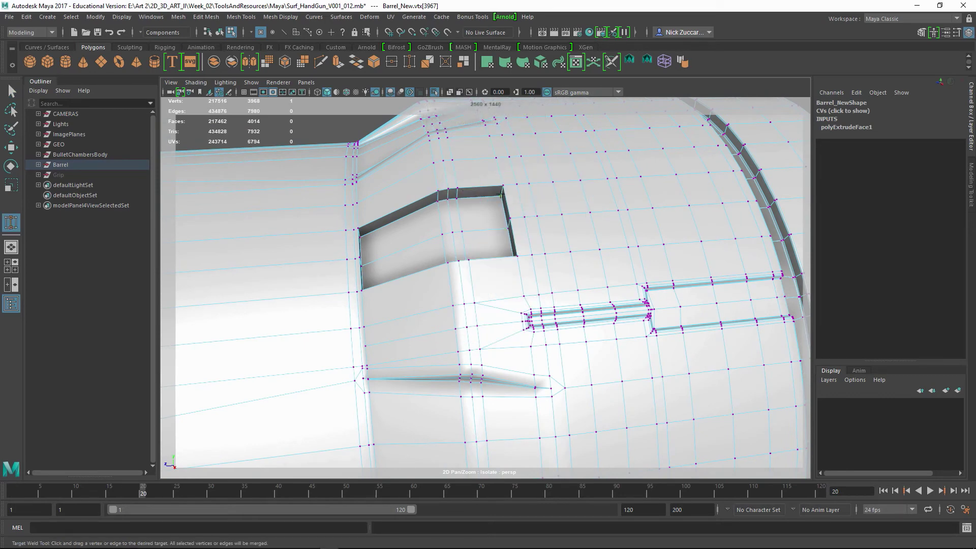
drag(501, 184, 544, 201)
- Target Weld the pocket's inner vertices on its tube-side edge to the matching rim vertices
alt+drag(539, 203, 488, 204)
alt+middle_drag(488, 204, 396, 220)
alt+right_drag(397, 220, 418, 223)
alt+drag(418, 222, 325, 238)
alt+right_drag(325, 238, 362, 266)
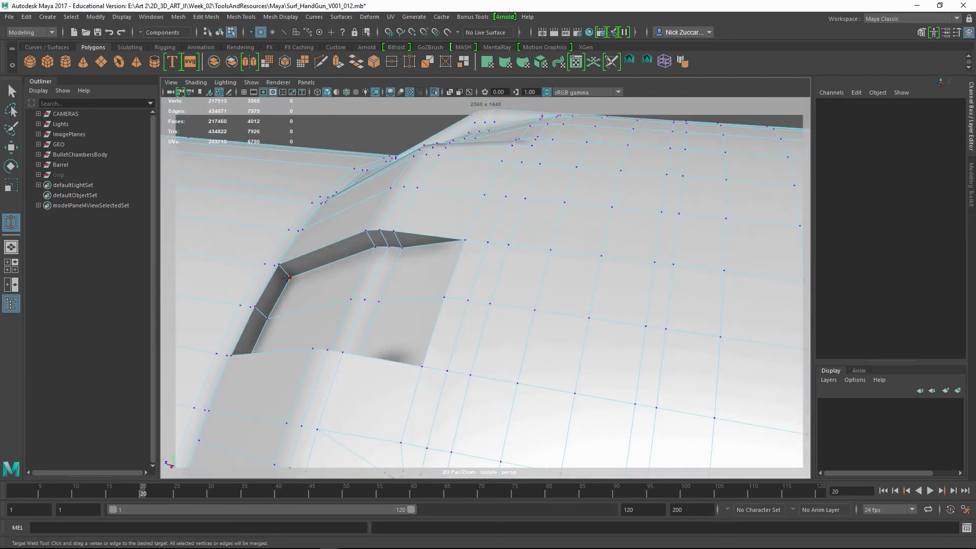
drag(280, 268, 279, 265)
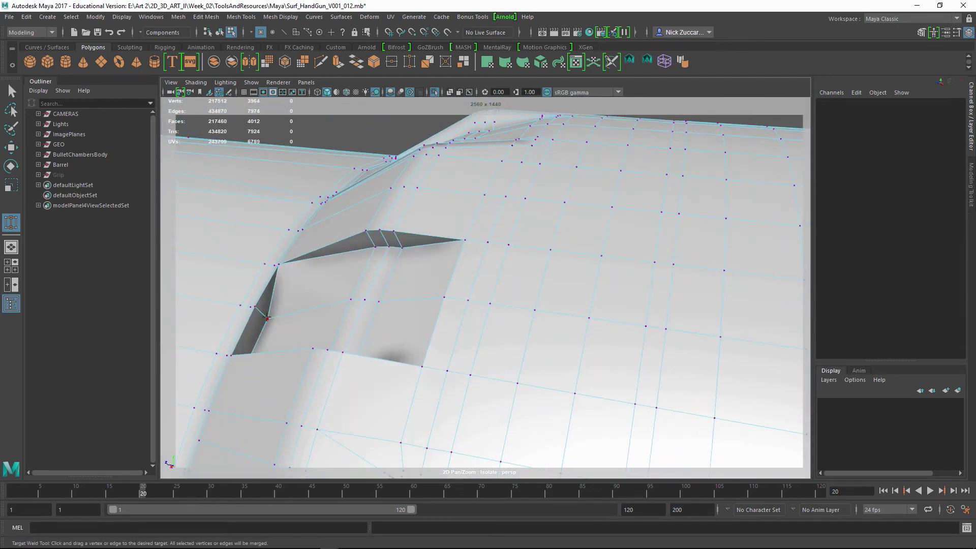
drag(267, 319, 255, 307)
alt+middle_drag(307, 297, 351, 257)
mouse_move(350, 258)
alt+mouse_down()
mouse_move(340, 259)
mouse_move(348, 254)
alt+mouse_up()
alt+middle_drag(349, 254, 415, 206)
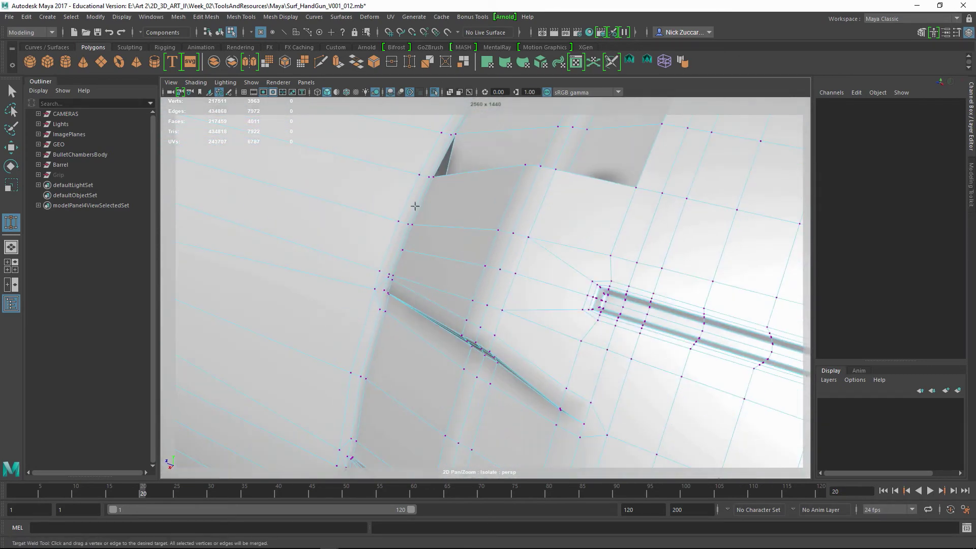
alt+drag(415, 206, 330, 247)
alt+drag(330, 247, 391, 332)
- Preview the welded pocket smoothed, return to object selection, and switch the barrel back to the unsmoothed display
key(3)
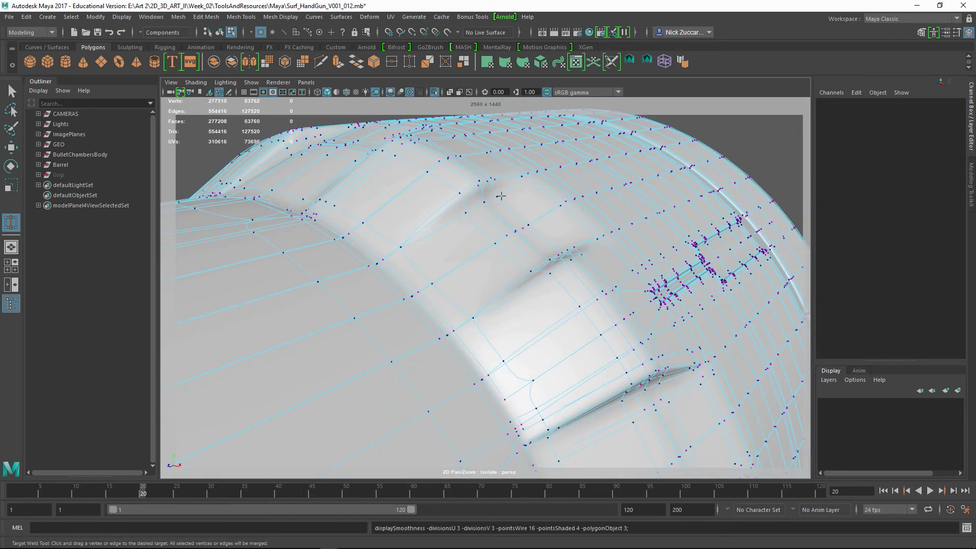
key(q)
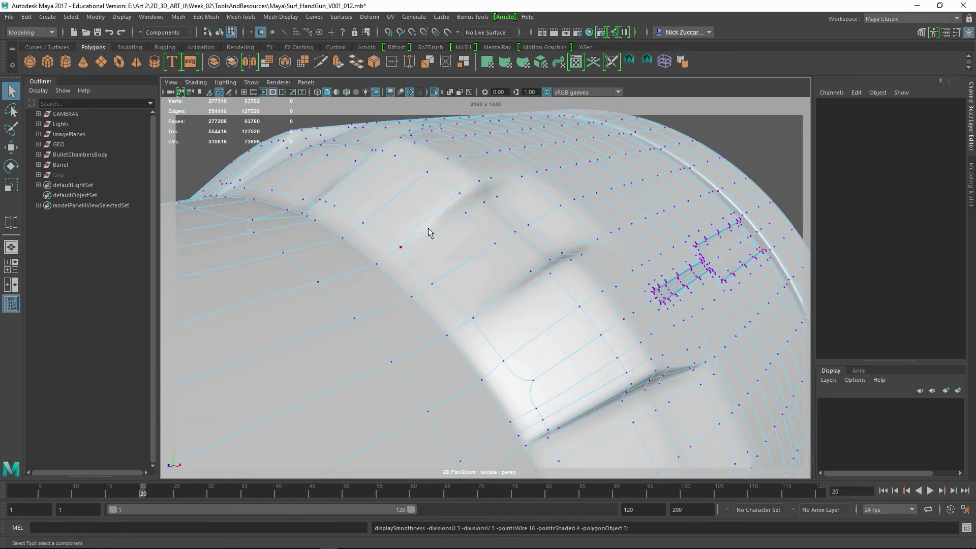
key(F8)
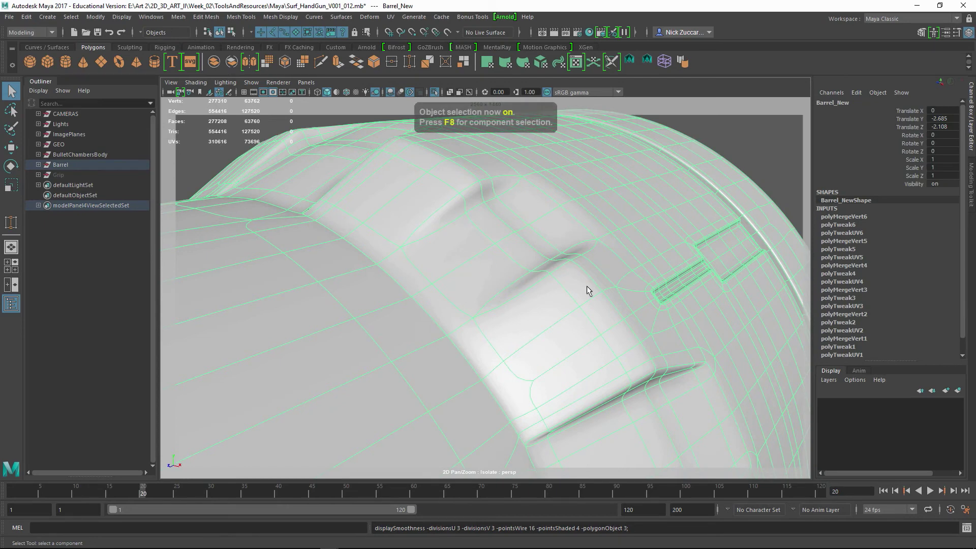
alt+right_drag(575, 256, 516, 248)
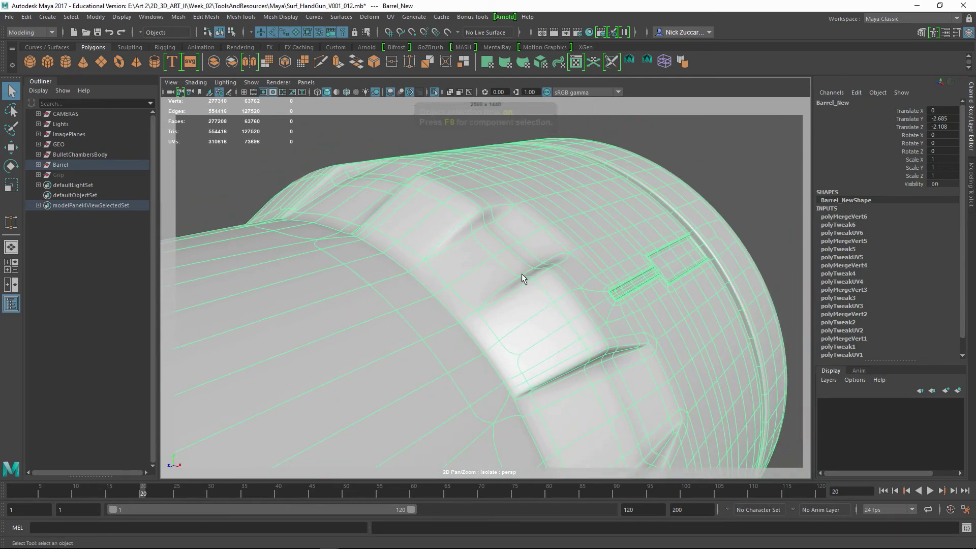
alt+drag(521, 274, 395, 290)
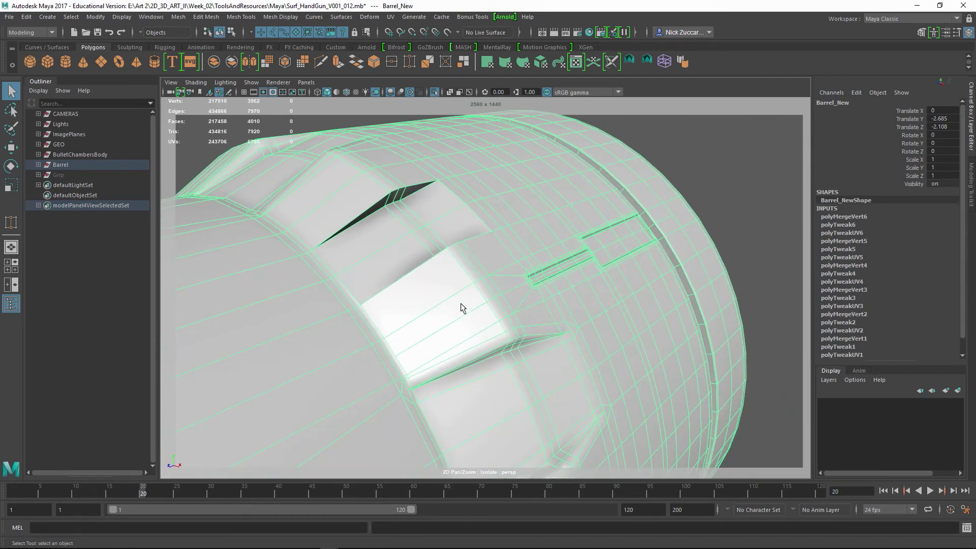
- Add a Multi-Cut supporting cut along the shoulder pocket's lower long side, from the tube edge past the collar-side corner
alt+drag(529, 305, 455, 269)
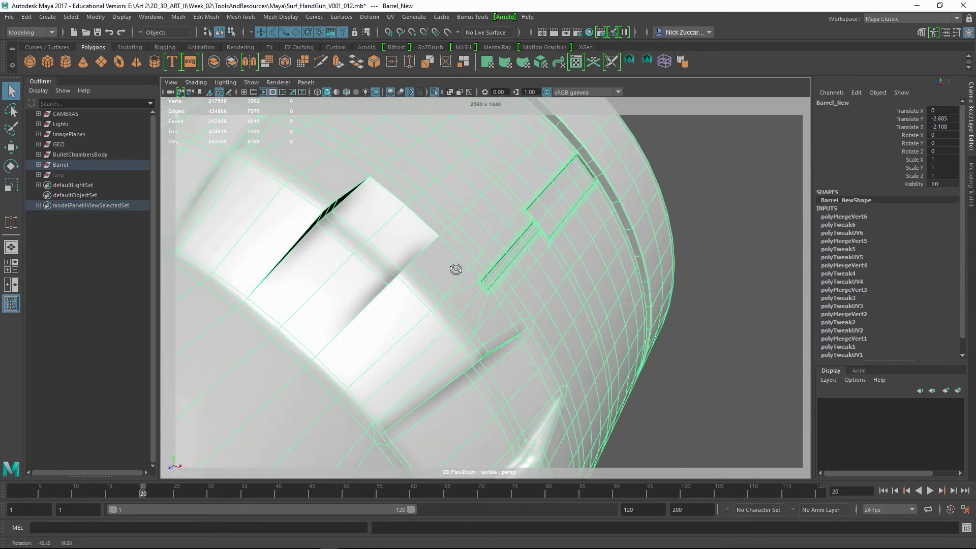
shift+right_drag(358, 334, 307, 282)
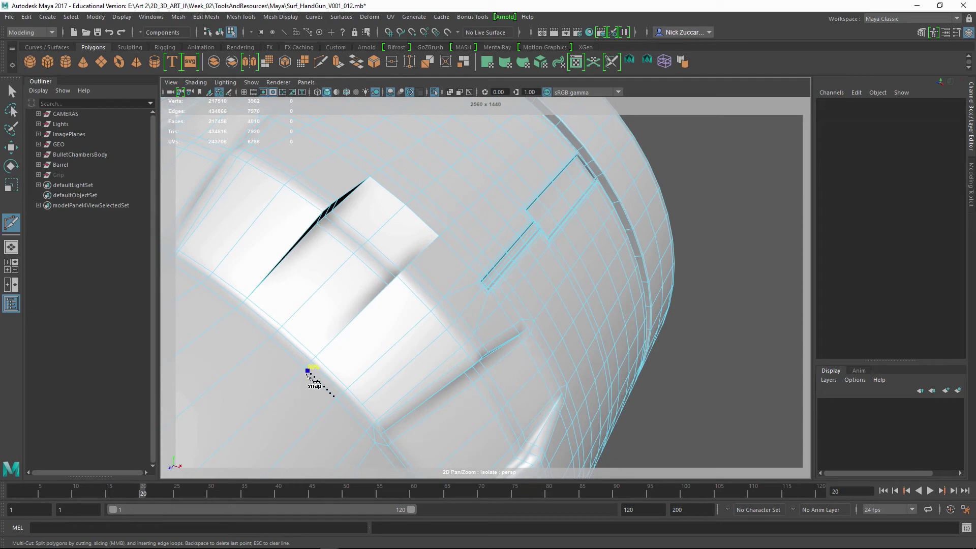
alt+drag(407, 364, 377, 344)
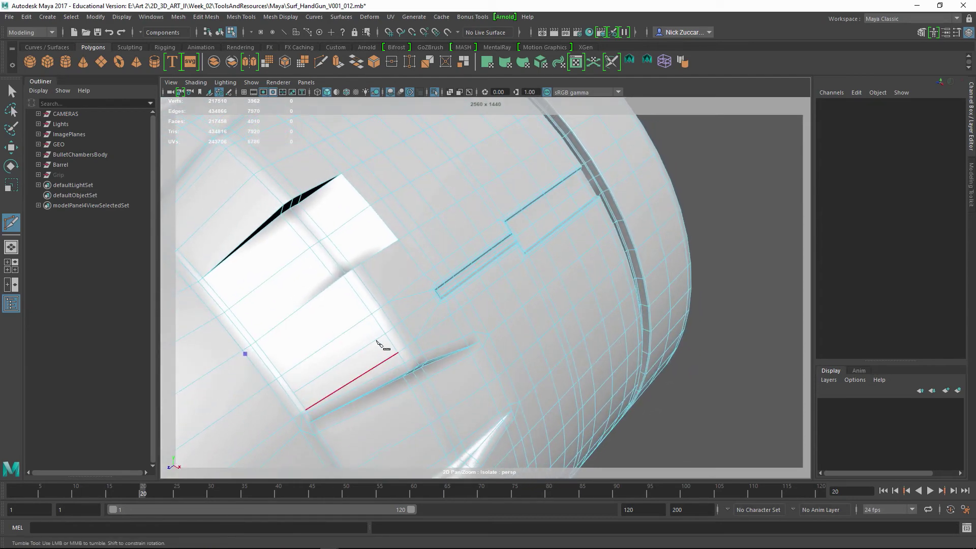
click(347, 280)
click(349, 282)
alt+drag(371, 293, 365, 288)
alt+middle_drag(365, 289, 348, 270)
scroll(347, 270, up, 1)
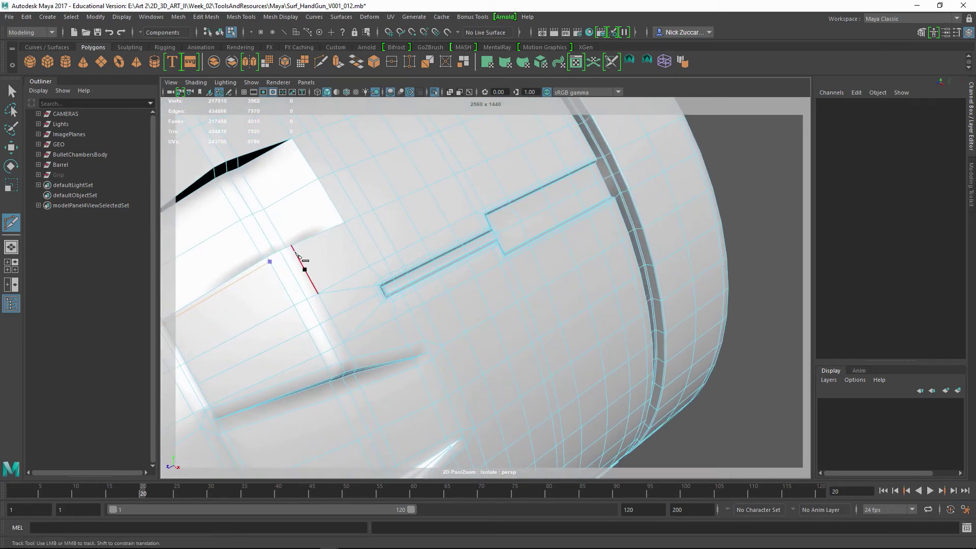
key(ctrl+z)
click(295, 250)
click(362, 221)
alt+right_drag(405, 265, 388, 252)
alt+drag(388, 251, 403, 253)
alt+right_drag(403, 253, 411, 261)
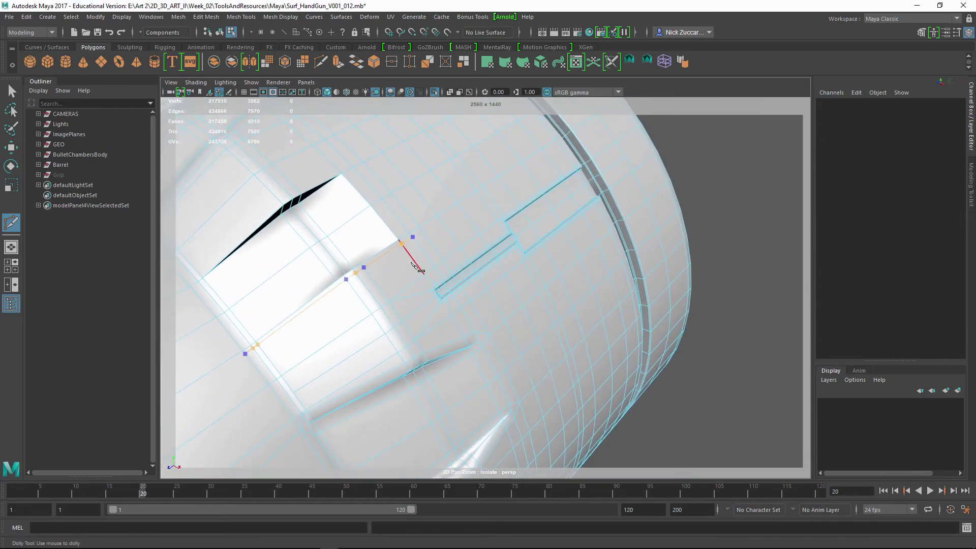
alt+drag(390, 290, 443, 233)
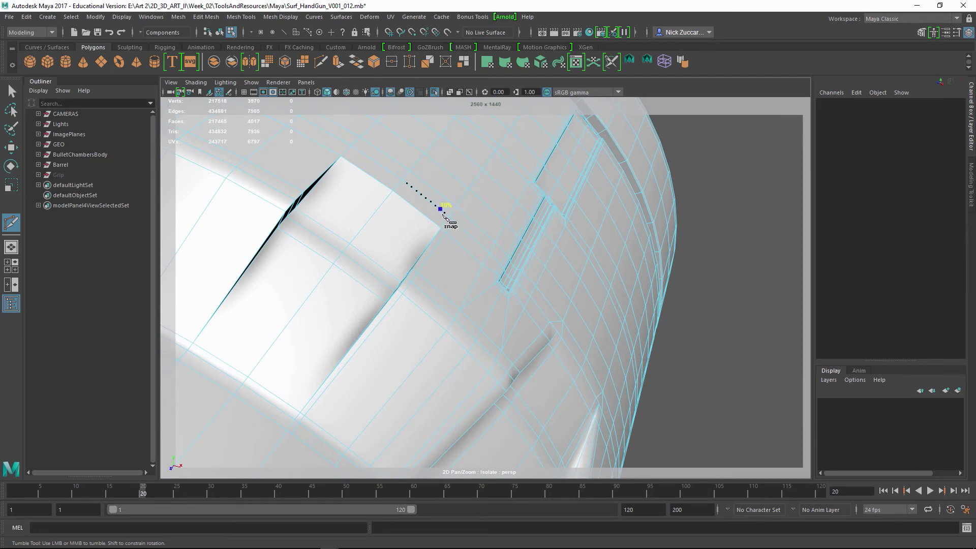
- Add a second Multi-Cut supporting cut along the same pocket side, from the collar-side corner to the tube
alt+drag(416, 254, 438, 285)
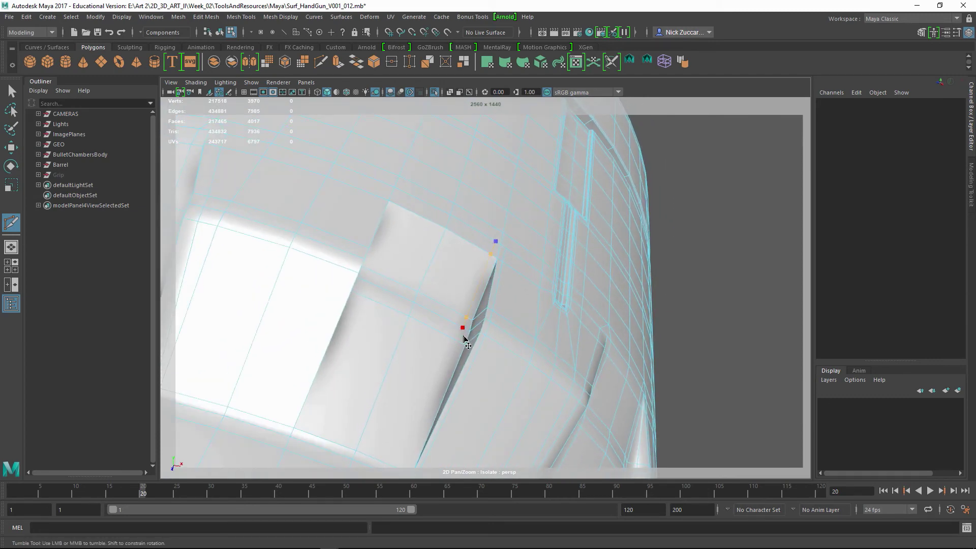
alt+middle_drag(486, 309, 487, 188)
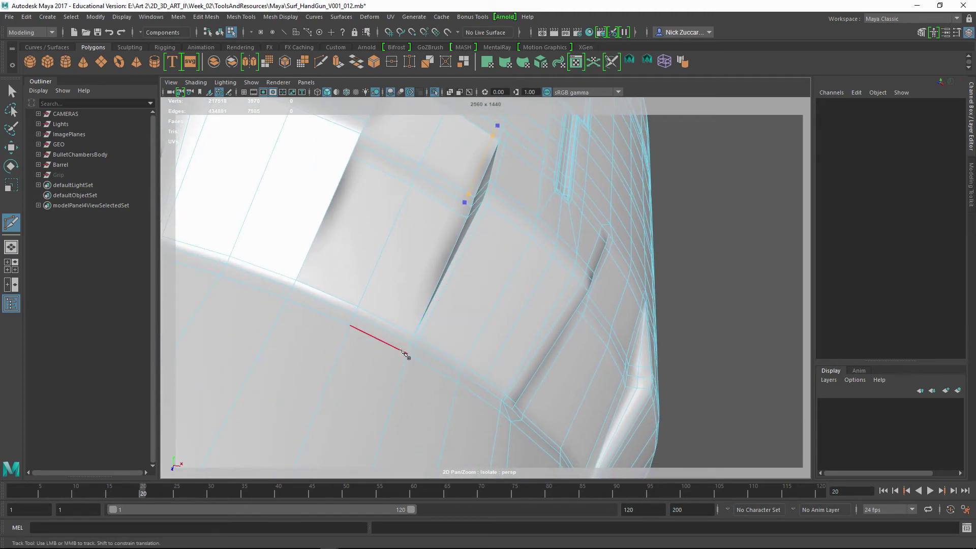
click(405, 353)
- Merge the closely spaced cut vertices at the pocket's tube-side corner
alt+right_drag(512, 304, 478, 300)
alt+drag(478, 300, 424, 275)
alt+right_drag(425, 274, 447, 294)
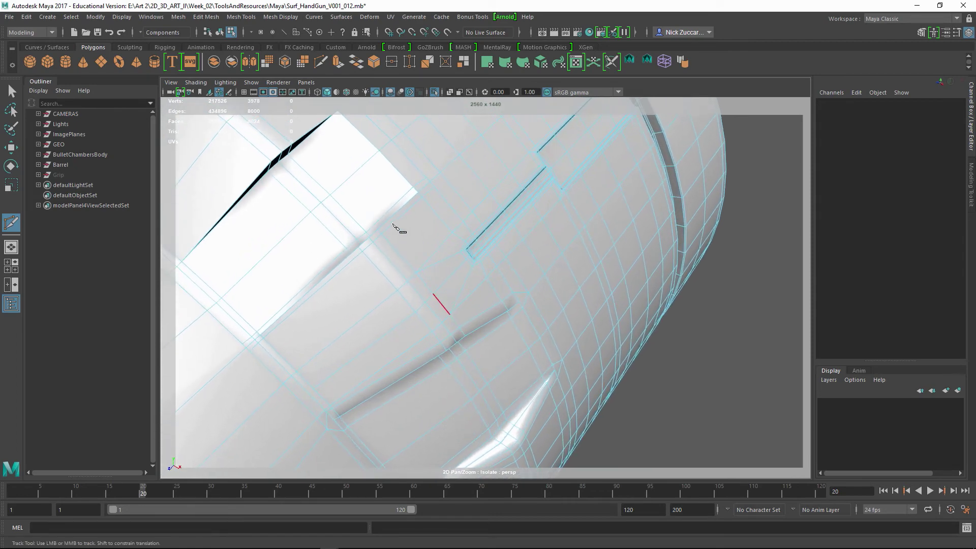
alt+middle_drag(398, 228, 513, 208)
alt+right_drag(374, 319, 377, 350)
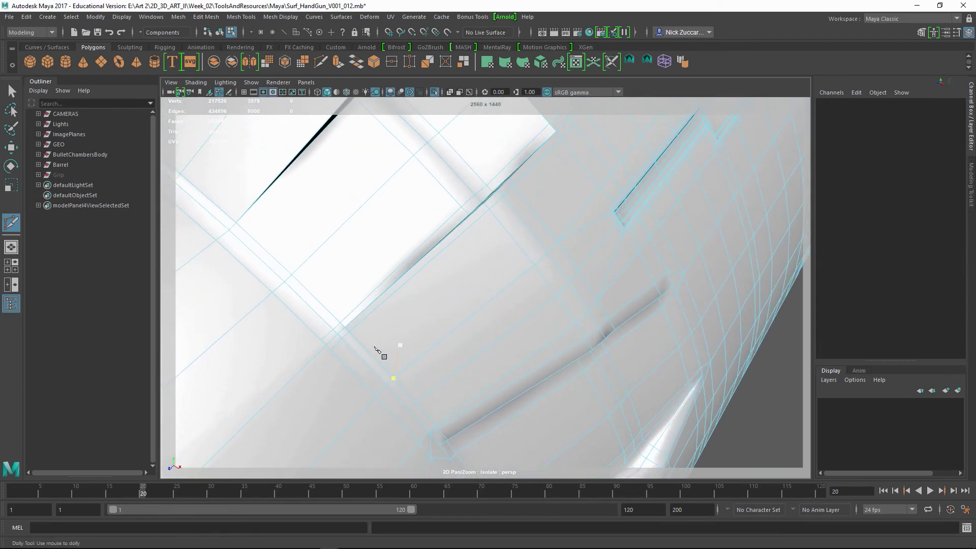
key(F9)
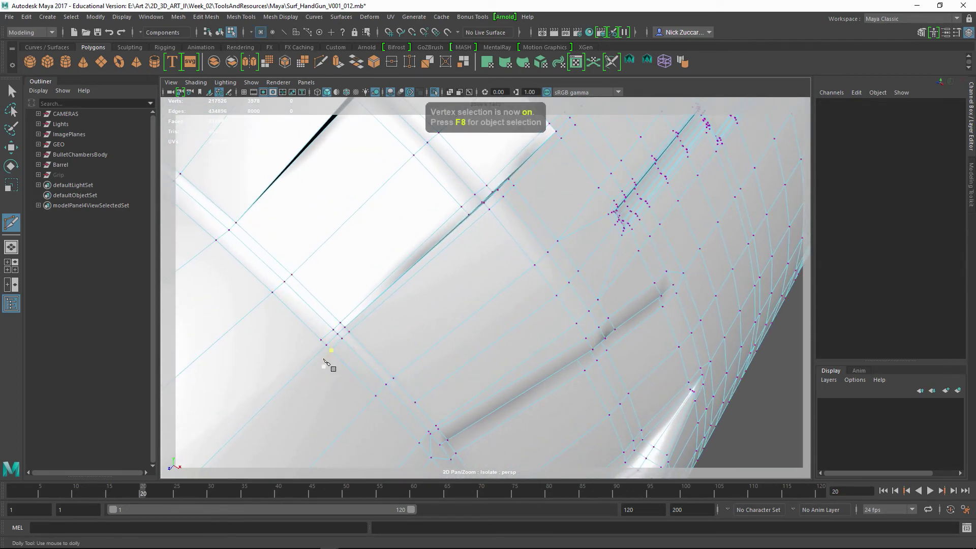
key(q)
click(321, 340)
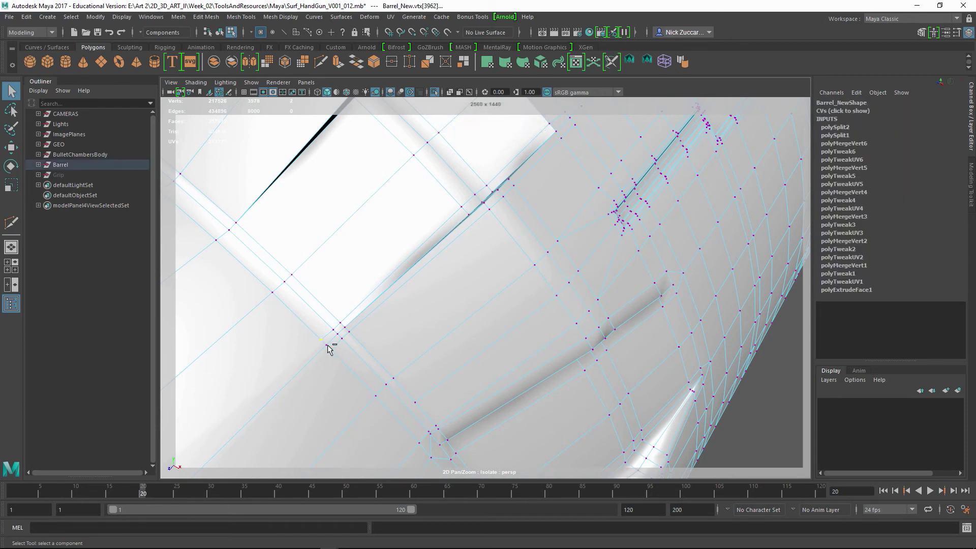
key(w)
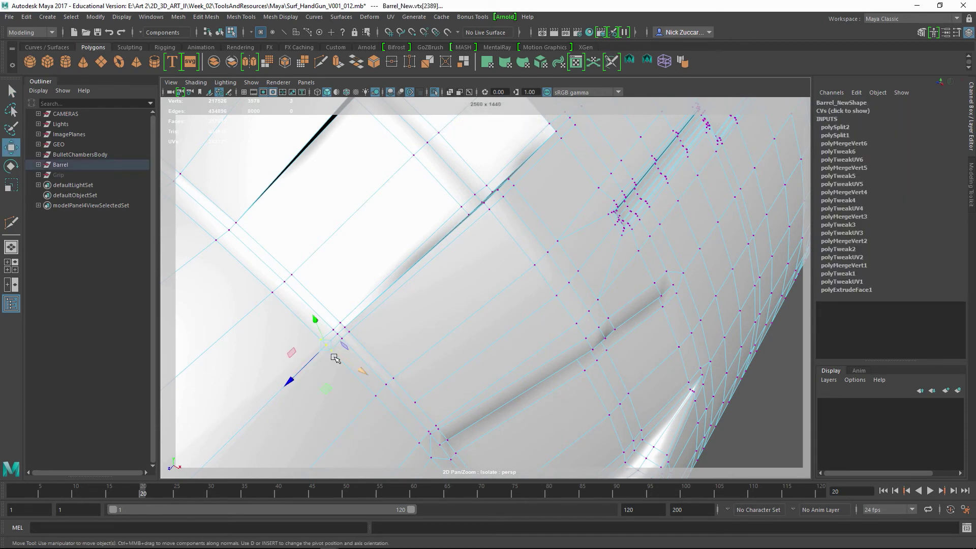
alt+drag(339, 355, 337, 355)
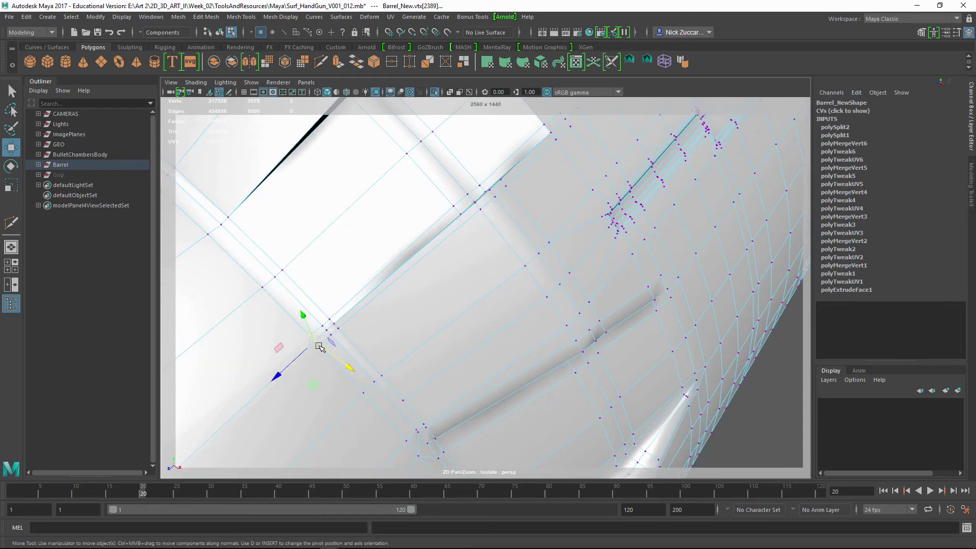
shift+right_drag(315, 356, 325, 291)
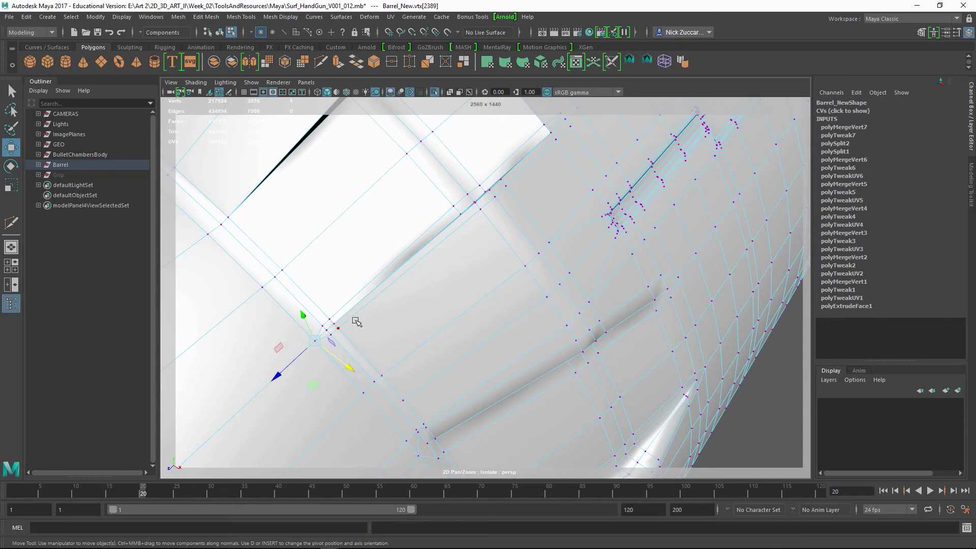
- Delete the short leftover edge at the pocket's tube-side corner and preview the barrel smoothed
key(F10)
click(321, 335)
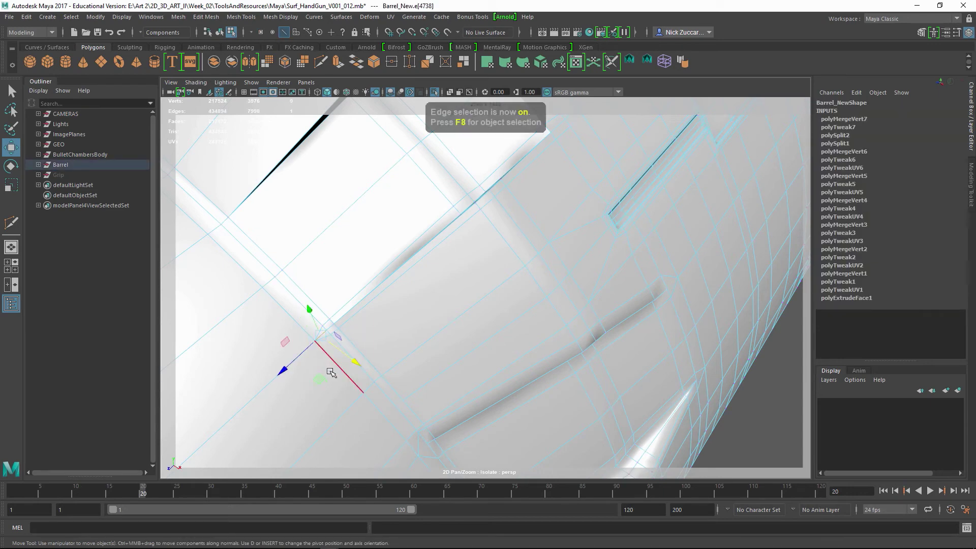
key(Delete)
alt+drag(384, 331, 549, 349)
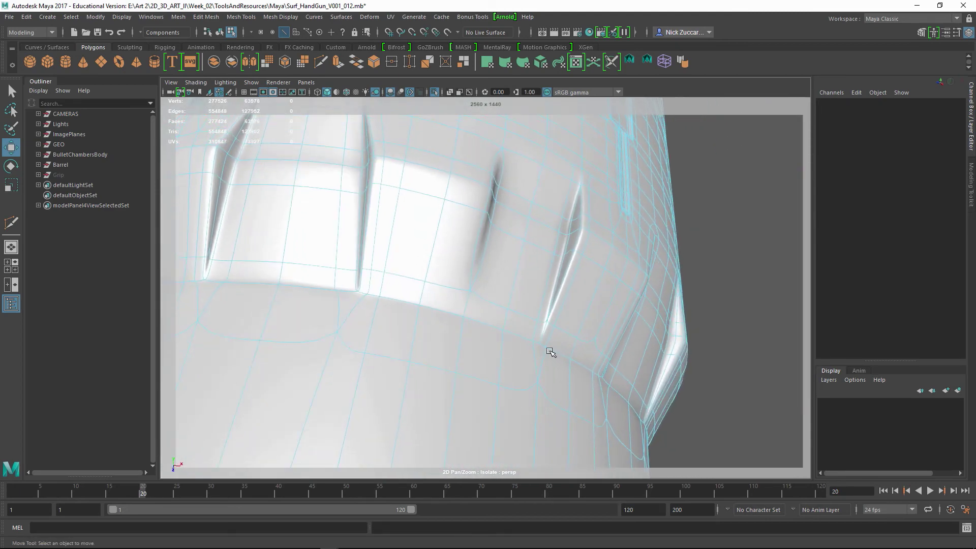
alt+right_drag(549, 349, 373, 303)
alt+drag(374, 302, 383, 332)
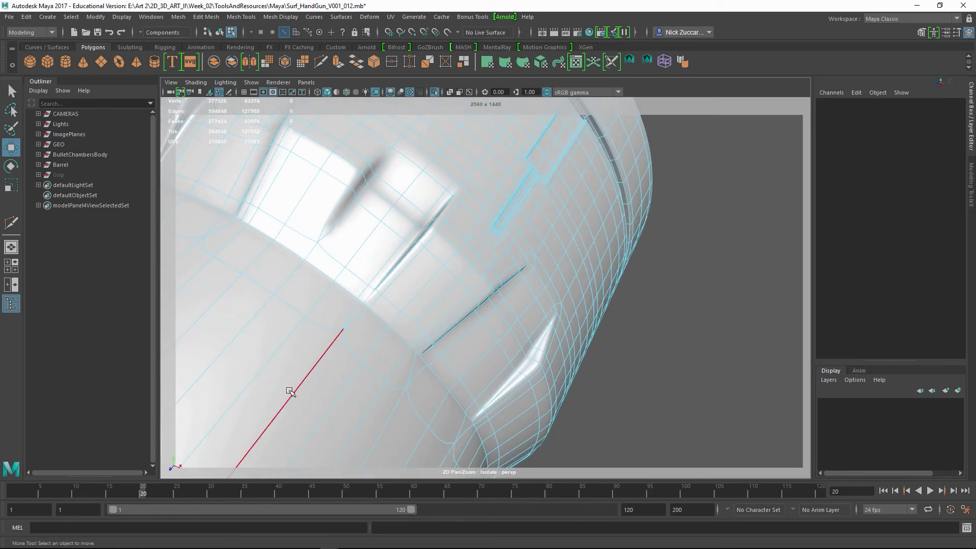
alt+drag(374, 295, 392, 305)
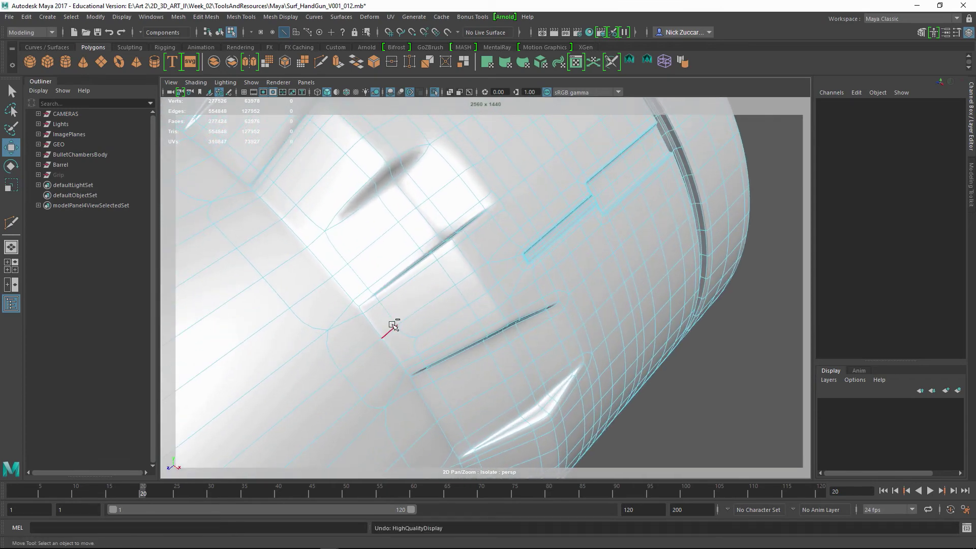
- Undo the supporting cuts, welds and pocket extrusion back to the plain shoulder, then reselect the barrel in object mode
key(ctrl+z)
key(ctrl+z)
key(ctrl+z)
key(ctrl+z)
key(ctrl+z)
key(ctrl+z)
key(ctrl+z)
key(ctrl+z)
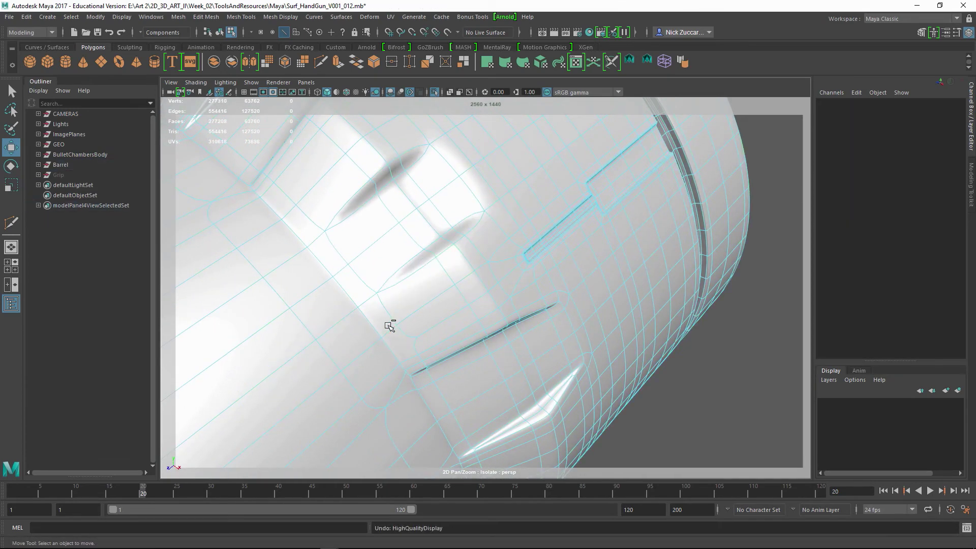
key(ctrl+z)
key(ctrl+z)
key(ctrl+z)
key(ctrl+z)
key(ctrl+z)
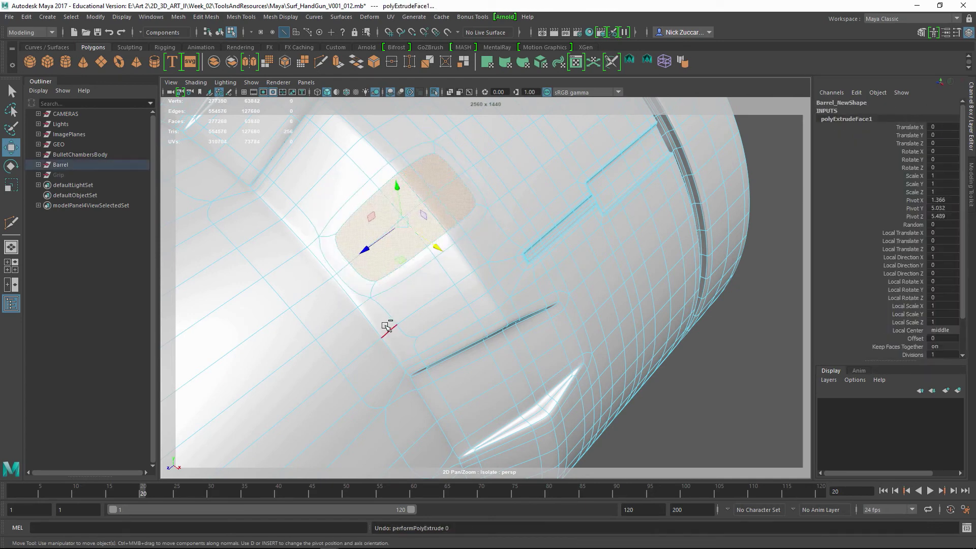
key(ctrl+z)
key(ctrl+z)
key(ctrl+z)
key(ctrl+z)
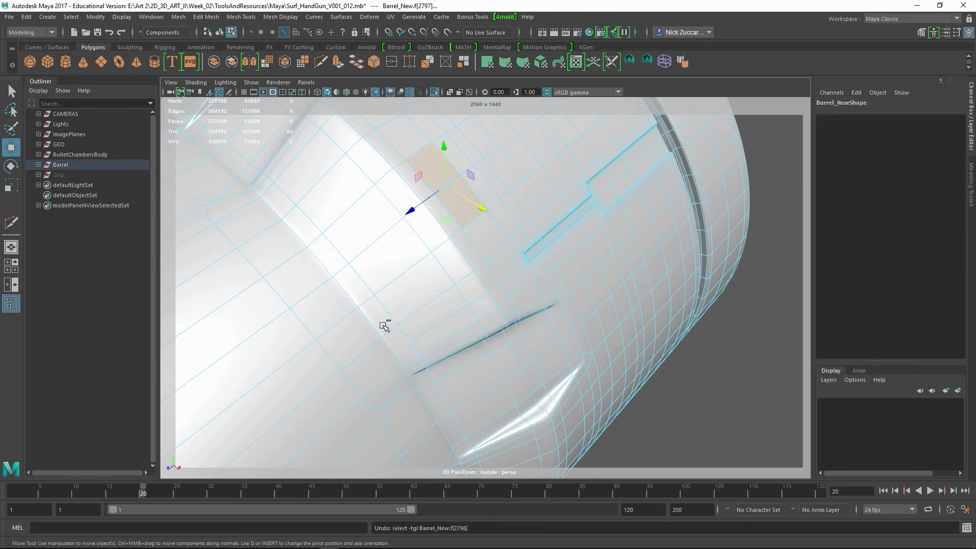
key(ctrl+z)
alt+right_drag(597, 309, 479, 283)
key(F8)
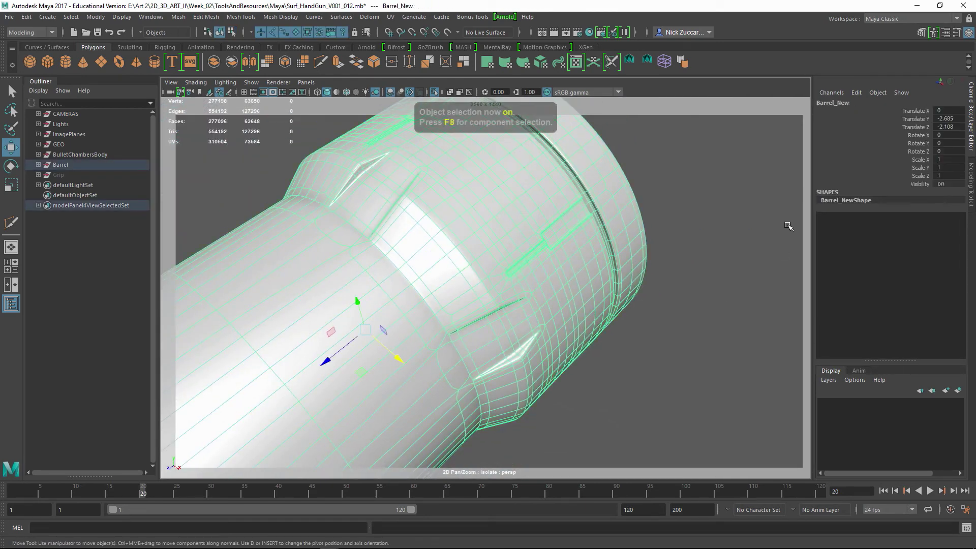
click(760, 208)
click(518, 234)
- Select the narrow strip of collar faces beside the existing T-shaped notch
alt+drag(640, 272, 512, 248)
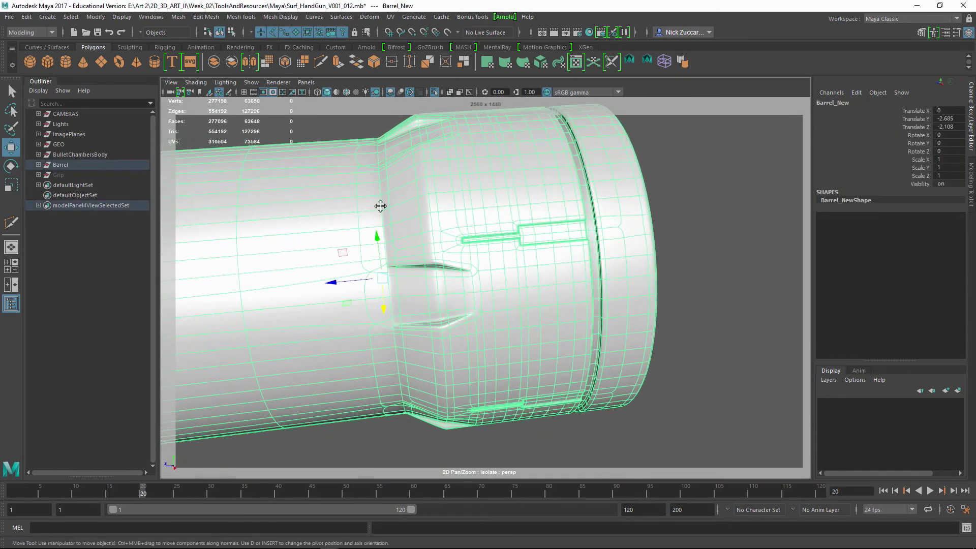
alt+drag(380, 206, 442, 251)
alt+drag(525, 245, 435, 222)
alt+right_drag(411, 239, 564, 260)
alt+middle_drag(564, 261, 486, 264)
alt+drag(536, 261, 556, 250)
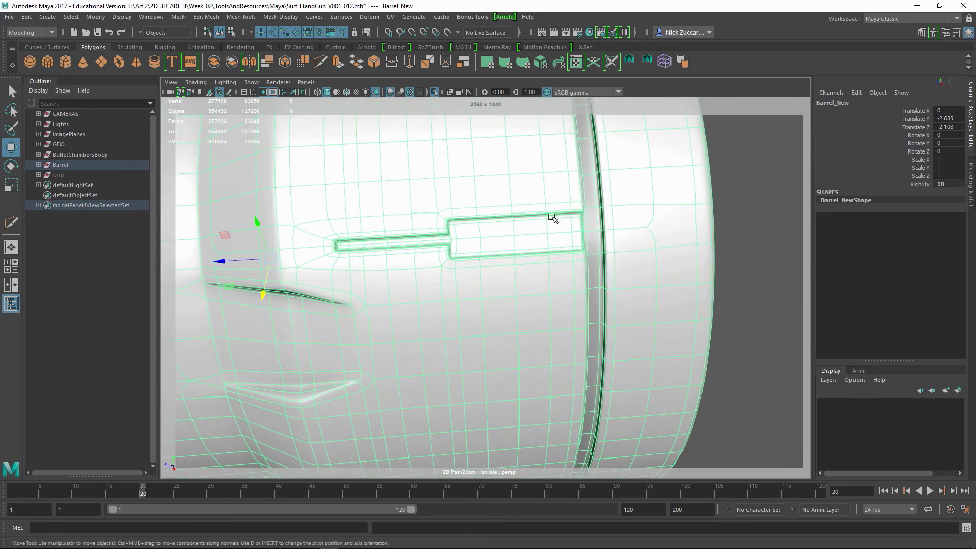
alt+middle_drag(552, 217, 572, 276)
alt+drag(572, 276, 568, 274)
alt+middle_drag(549, 255, 554, 286)
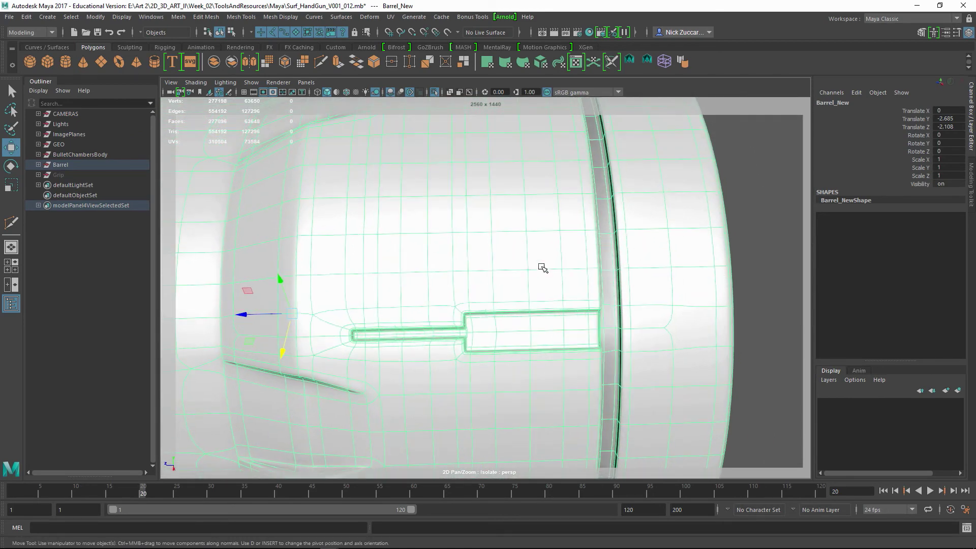
key(F11)
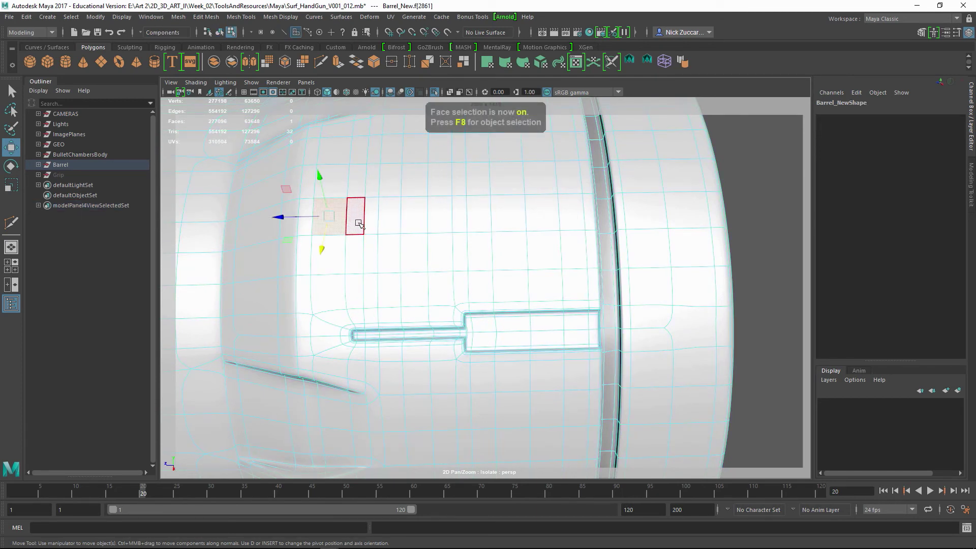
click(358, 224)
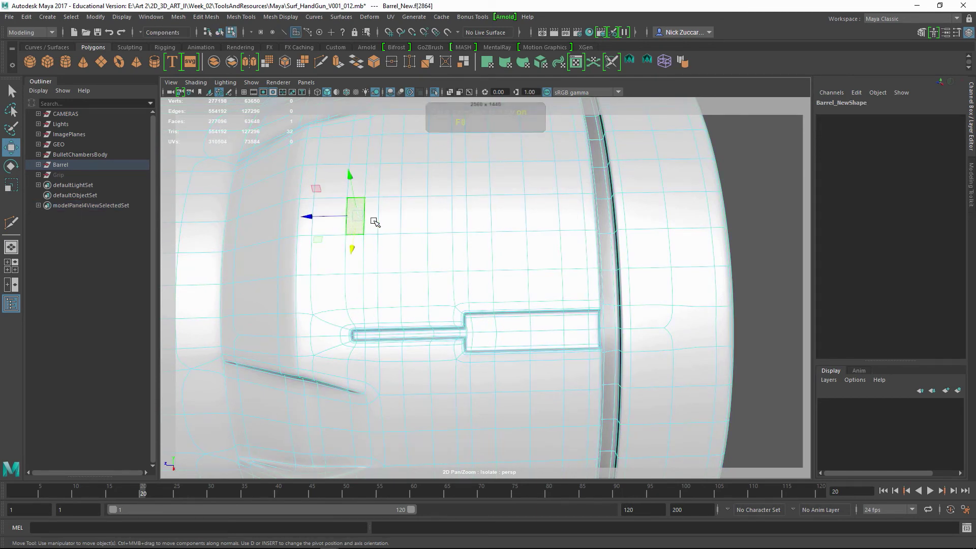
shift+double_click(457, 219)
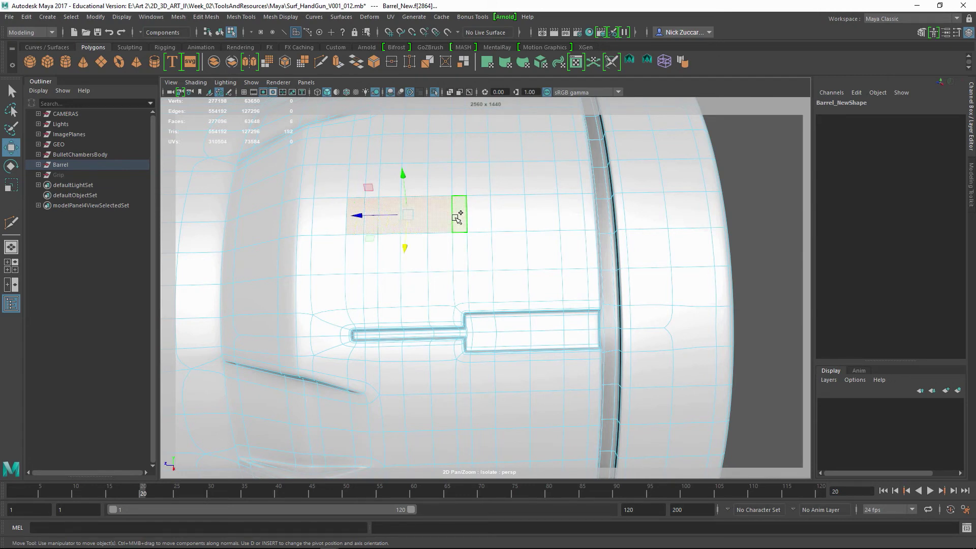
- Add the wider block of faces between the strip and the collar's ring groove to the selection
shift+click(477, 178)
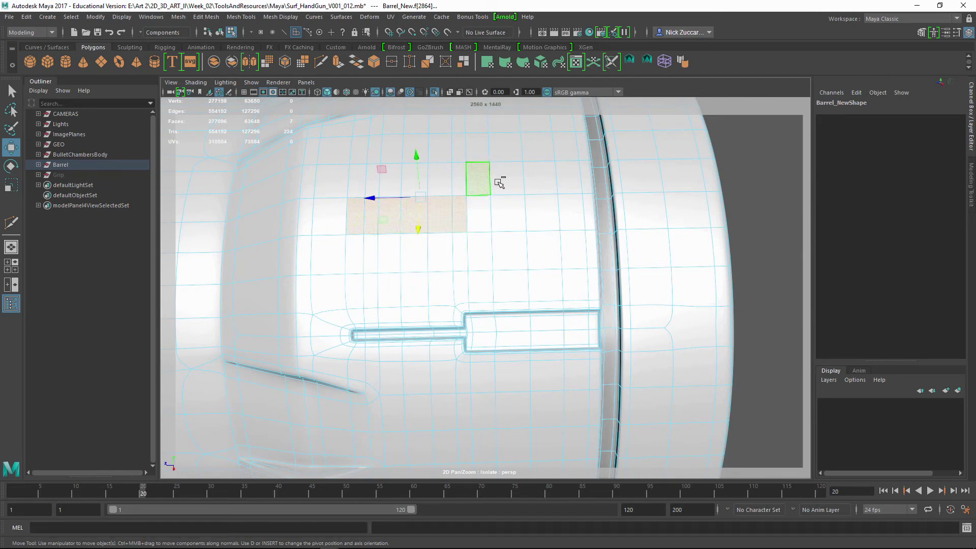
shift+double_click(579, 176)
shift+click(585, 245)
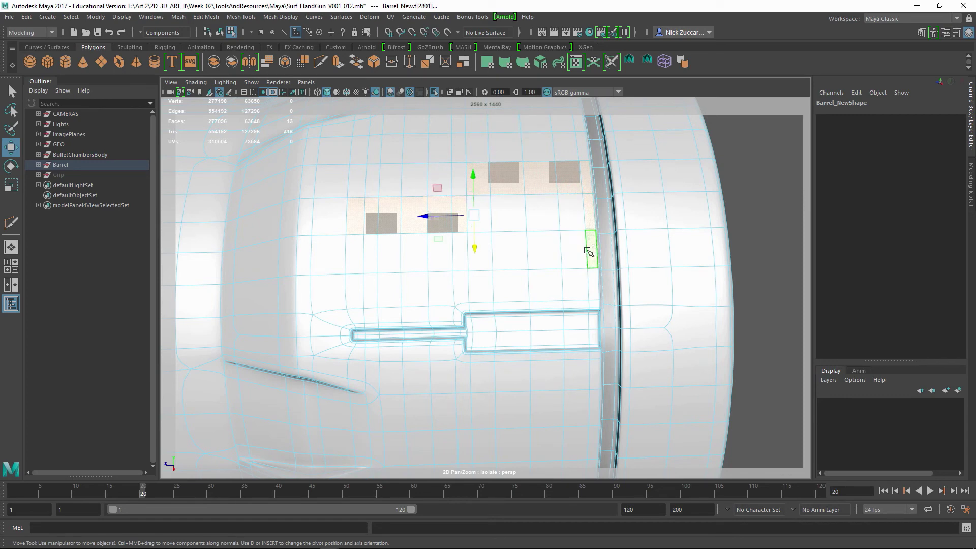
shift+double_click(480, 251)
shift+drag(484, 230, 546, 277)
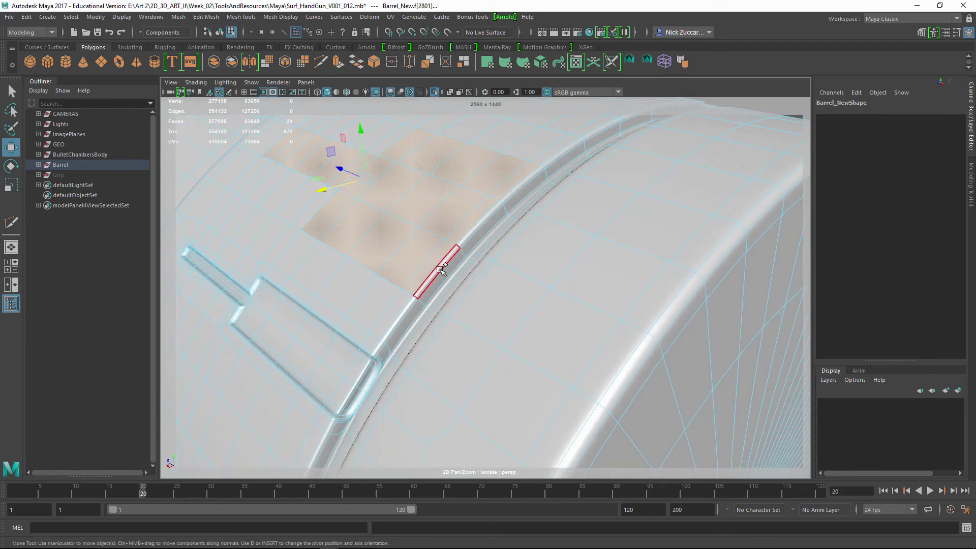
- Add the groove-edge and groove-wall faces bordering the wide block to the selection
shift+click(440, 270)
shift+click(447, 273)
shift+click(481, 234)
shift+click(473, 226)
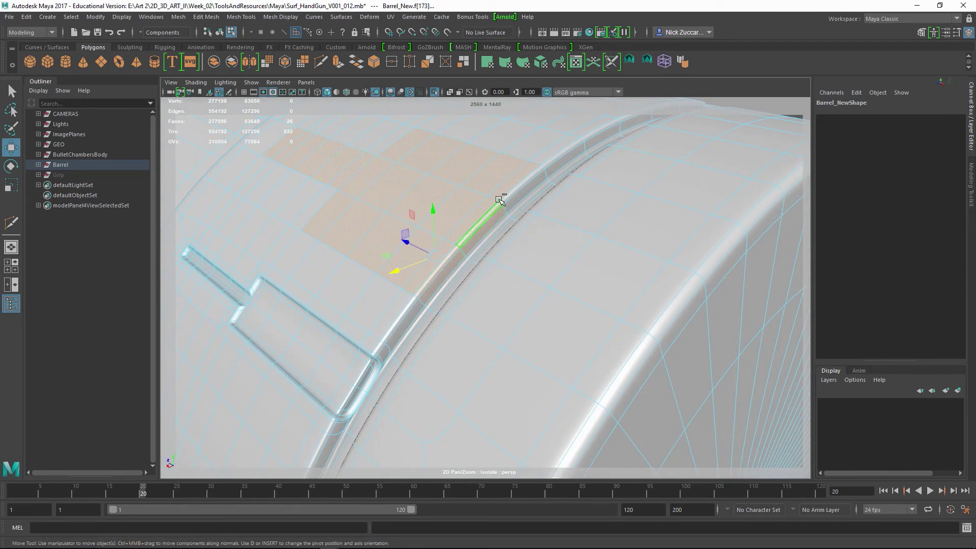
shift+click(520, 194)
- Check the notch-shaped face selection in wireframe display and return to shaded display
alt+drag(487, 233, 547, 249)
alt+right_drag(546, 249, 460, 237)
alt+drag(461, 238, 487, 300)
key(4)
alt+right_drag(446, 208, 534, 279)
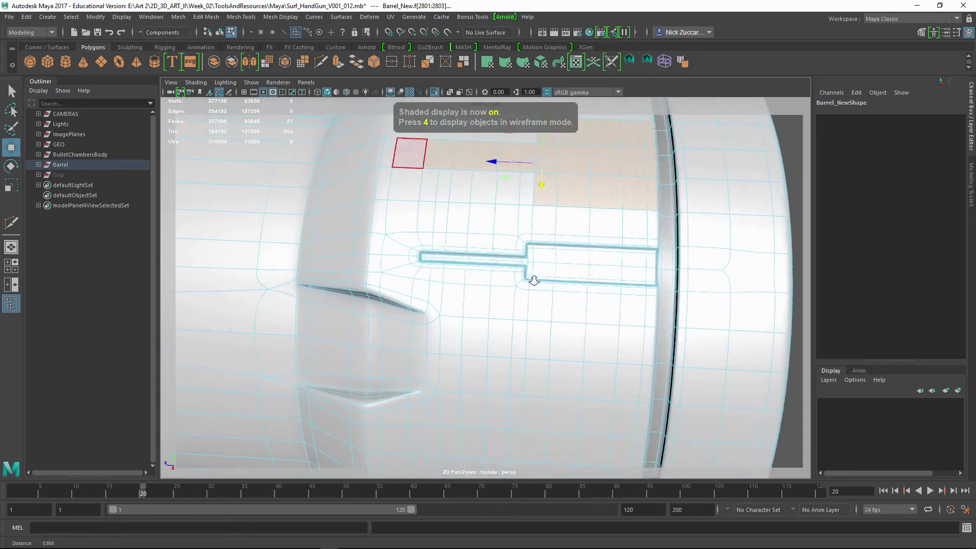
alt+middle_drag(533, 279, 504, 344)
alt+drag(503, 344, 499, 290)
alt+right_drag(499, 291, 536, 245)
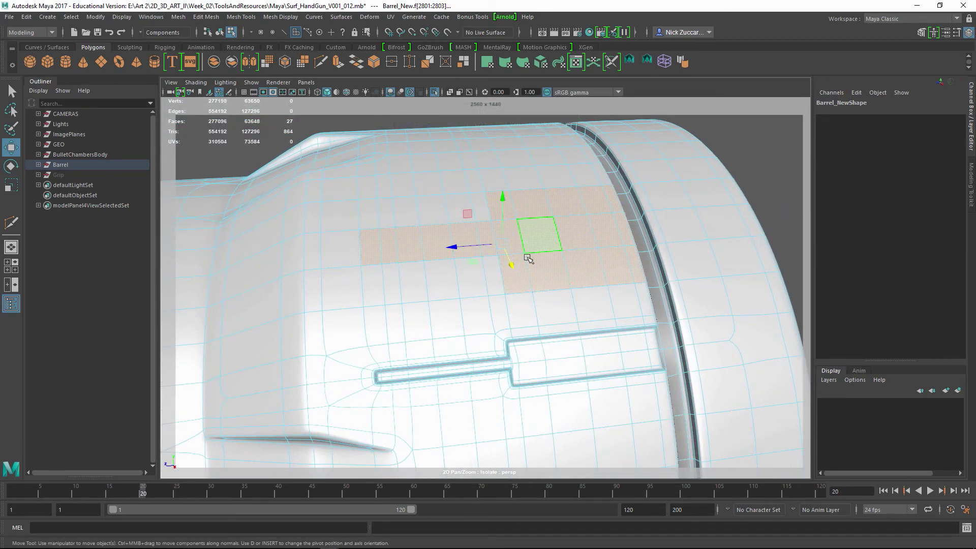
- Extrude the selected notch-shaped collar faces and push them inward to a Local Translate Z of about -0.07
shift+right_drag(538, 261, 528, 266)
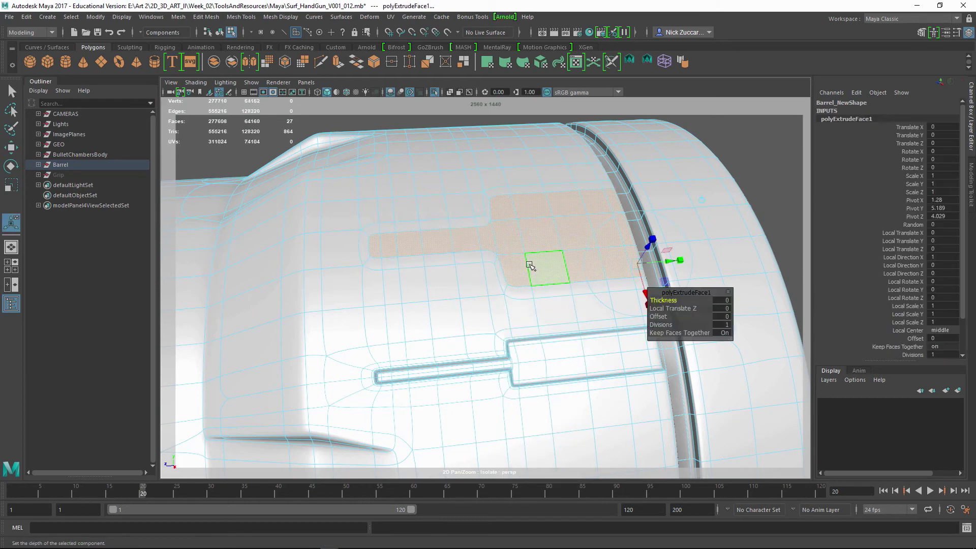
drag(649, 250, 594, 248)
alt+right_drag(473, 224, 500, 267)
alt+drag(499, 267, 530, 279)
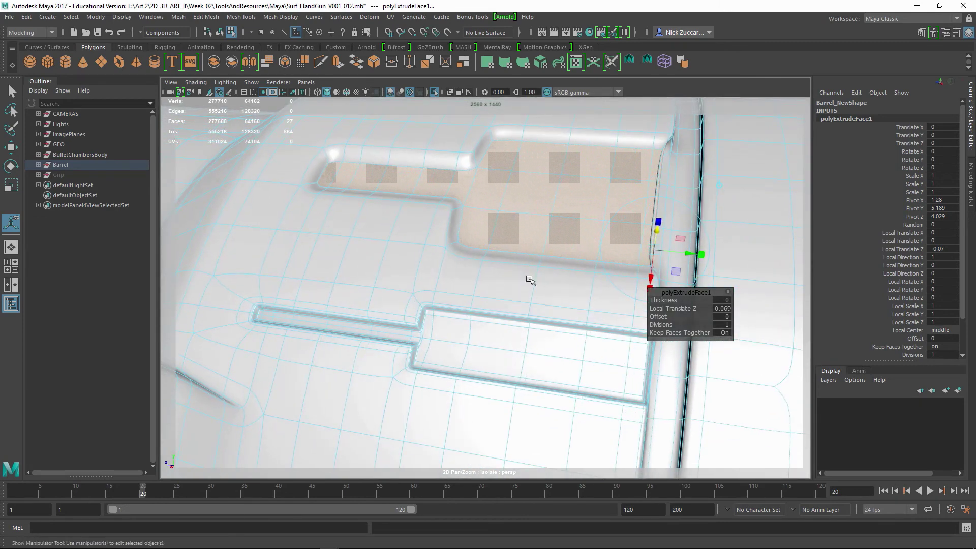
alt+right_drag(586, 265, 565, 266)
alt+drag(565, 266, 571, 266)
- Undo the notch extrusion and the last additions to the face selection
key(ctrl+z)
key(ctrl+z)
key(ctrl+z)
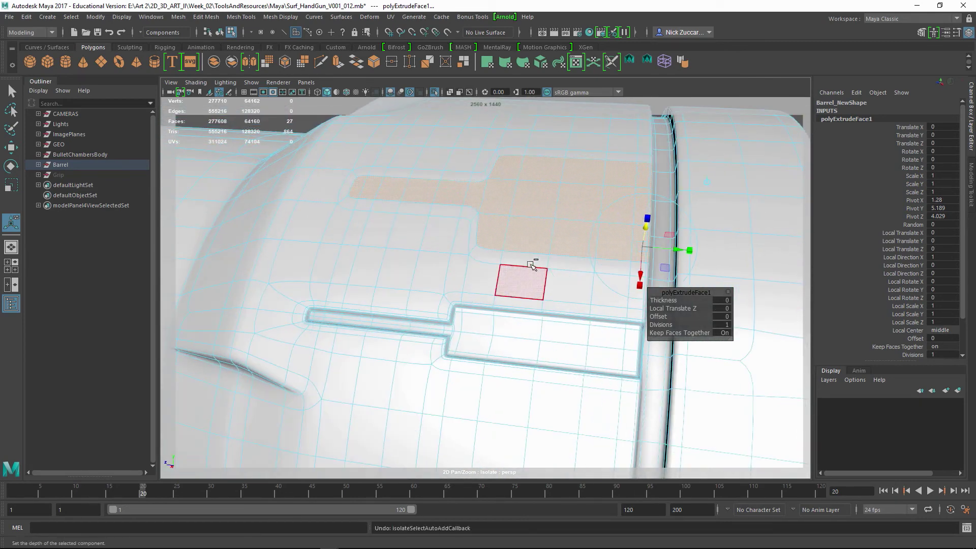
key(ctrl+z)
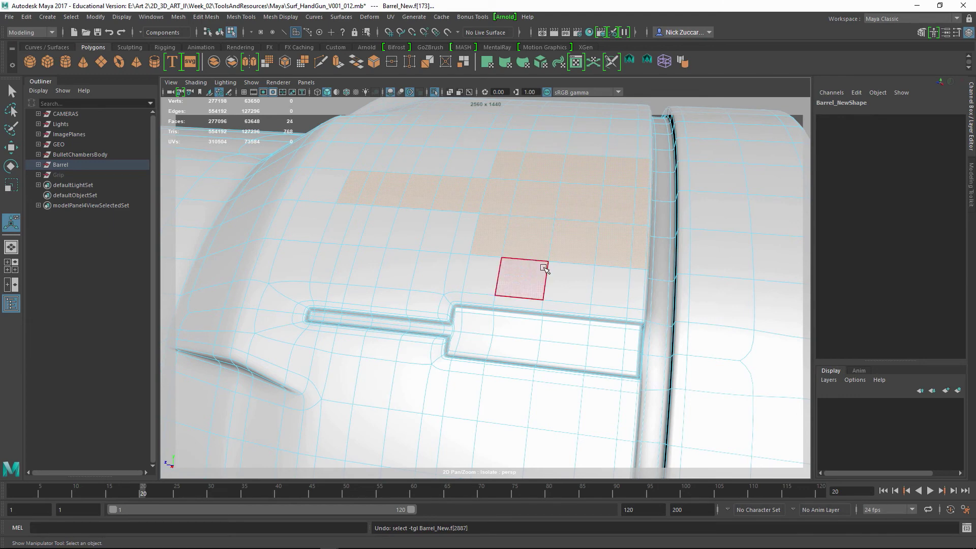
- Return to object selection with smoothing off and examine the support edges along the existing T-shaped notch's walls and corners
scroll(544, 268, down, 4)
key(F8)
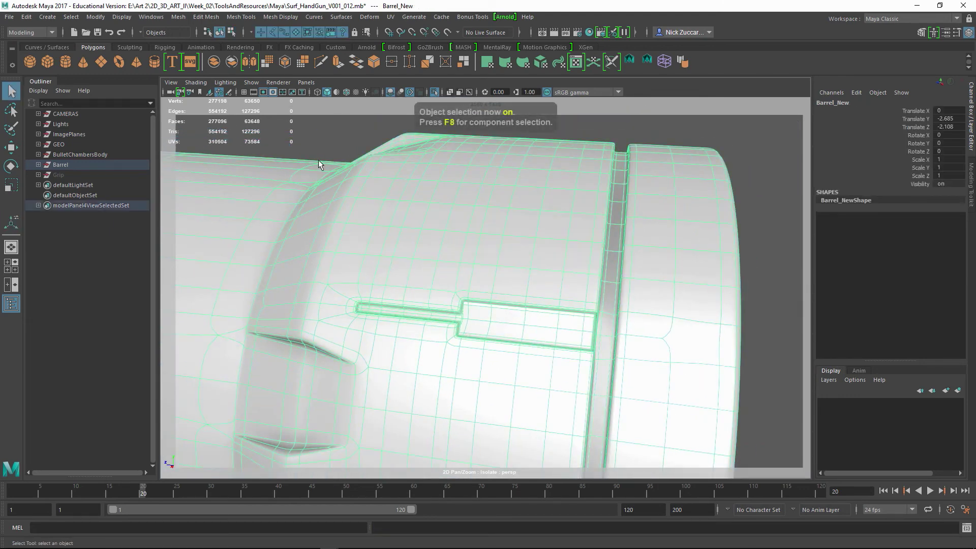
scroll(392, 299, up, 6)
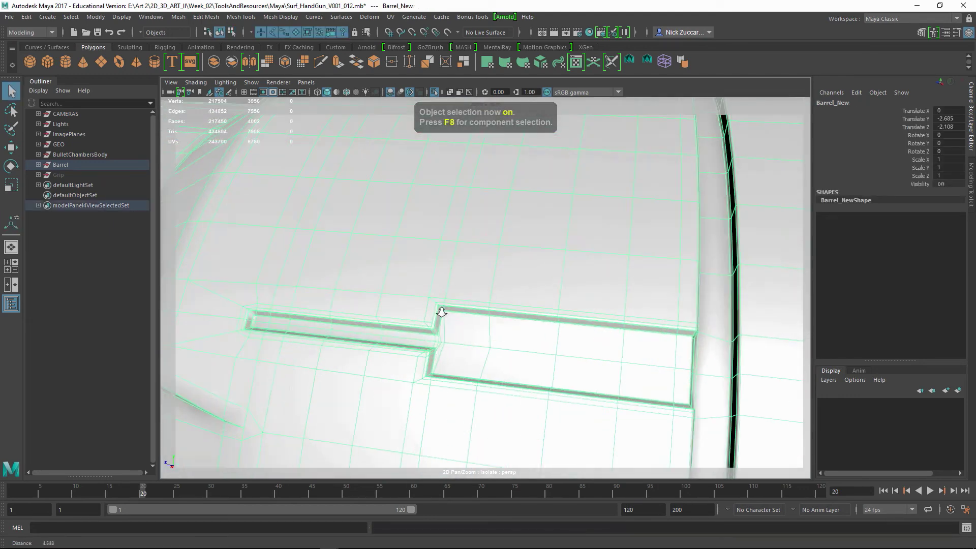
alt+drag(596, 299, 539, 287)
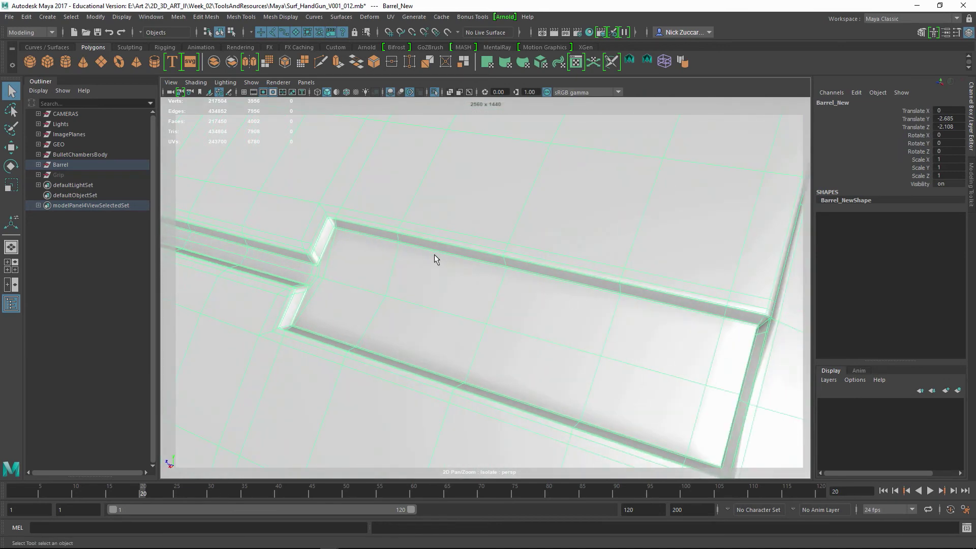
scroll(364, 243, up, 2)
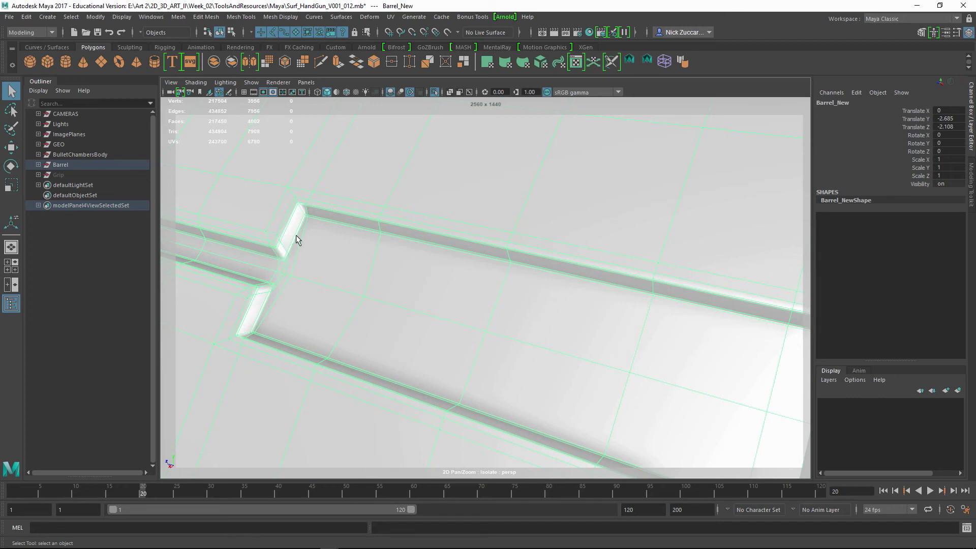
alt+drag(441, 235, 361, 251)
alt+drag(255, 233, 279, 238)
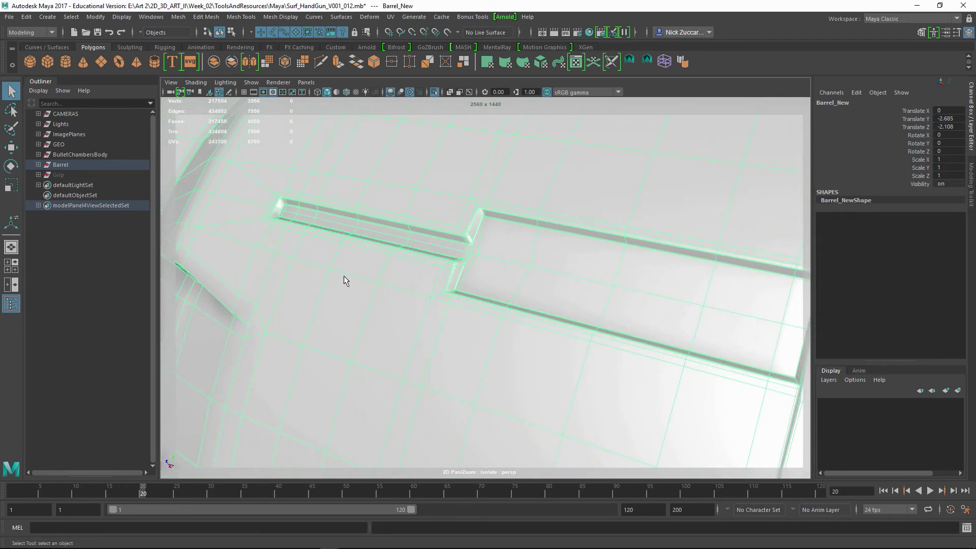
alt+drag(344, 277, 430, 255)
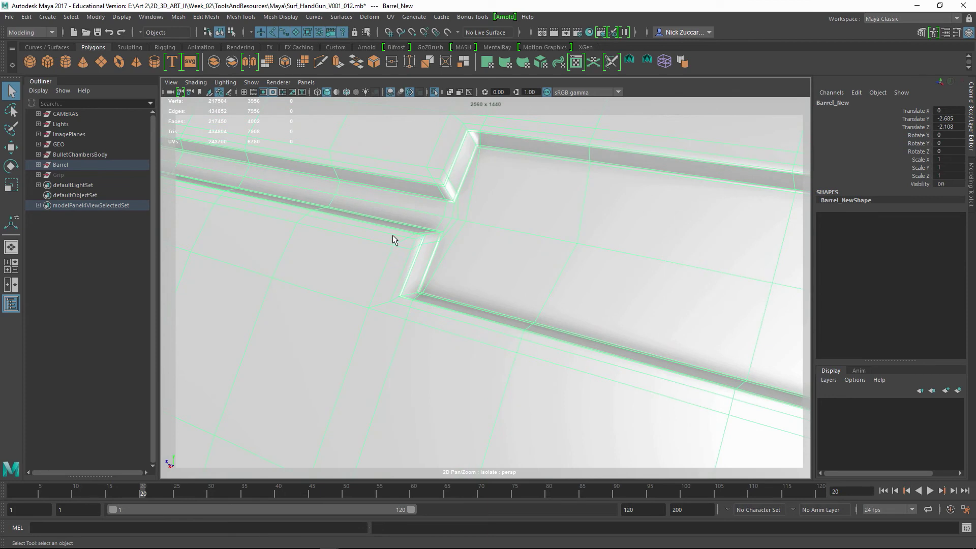
- Delete the two support edge loops that run around the outline of the existing T-shaped notch
key(F10)
click(402, 306)
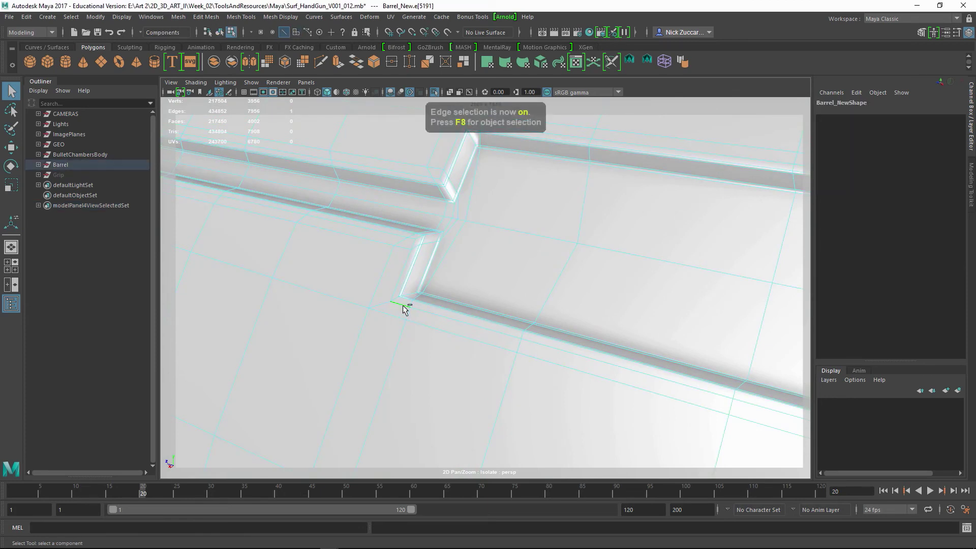
shift+right_drag(403, 309, 484, 308)
key(w)
double_click(403, 269)
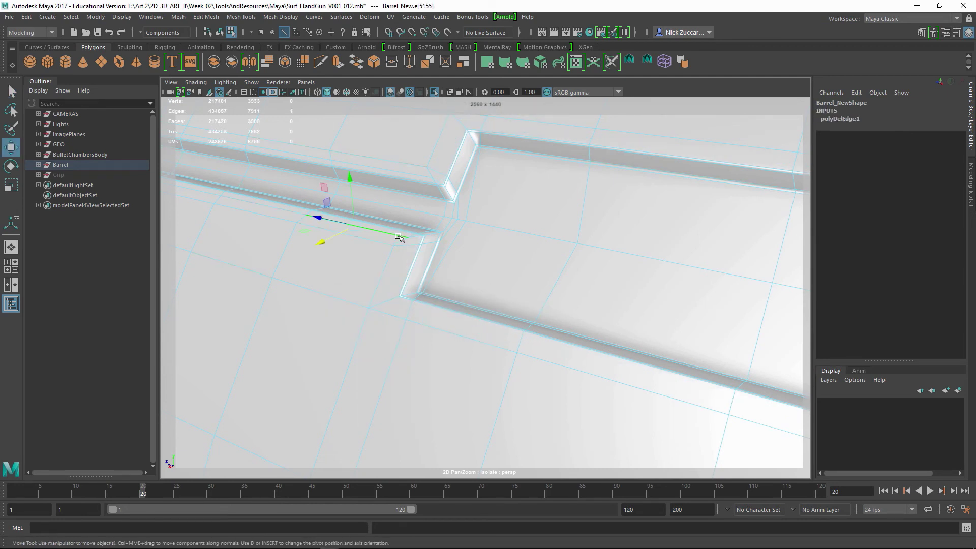
click(405, 332)
key(g)
- Examine the notch's narrow strip, inner corners and wide block without their surrounding support loops
alt+right_drag(571, 301, 513, 311)
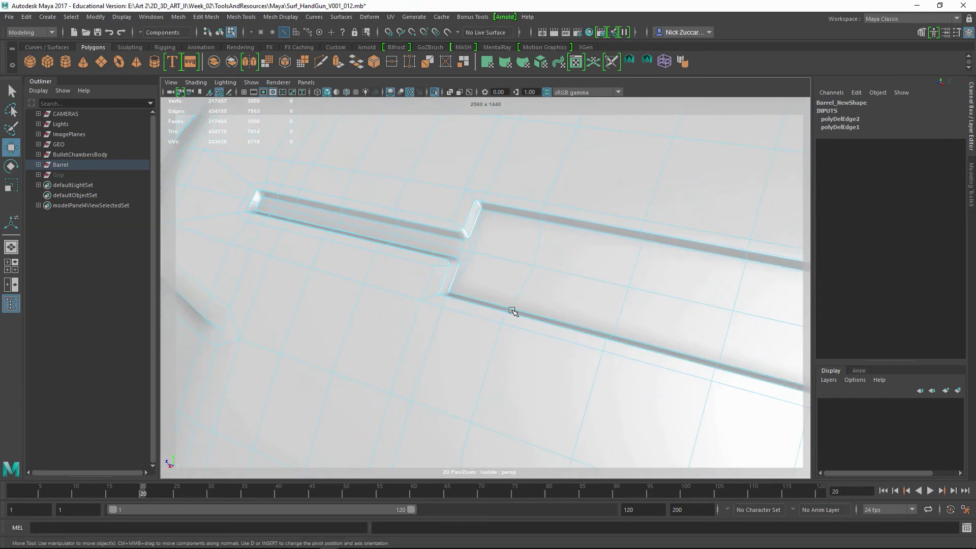
alt+drag(503, 321, 513, 324)
alt+middle_drag(616, 285, 501, 262)
alt+right_drag(466, 270, 486, 286)
alt+middle_drag(486, 285, 618, 262)
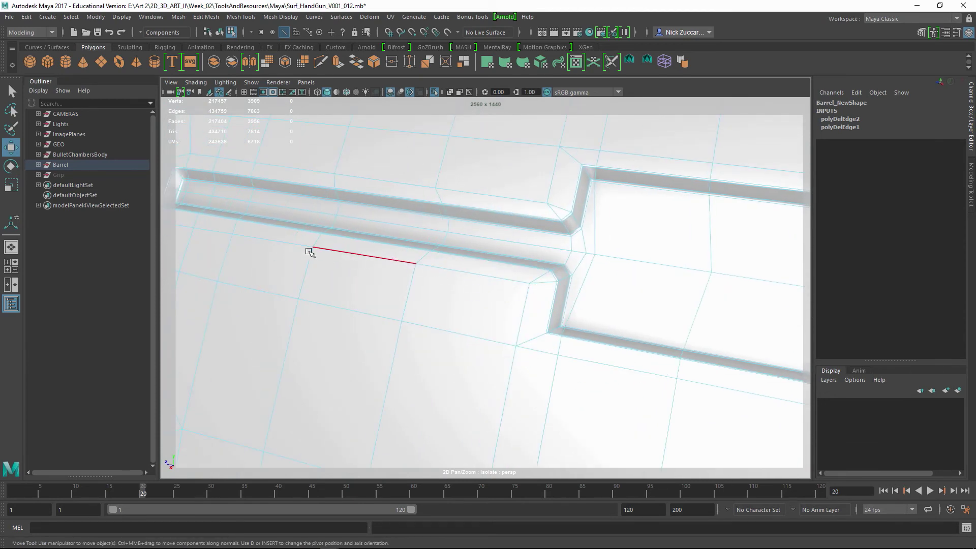
alt+middle_drag(268, 230, 514, 287)
alt+middle_drag(596, 308, 414, 264)
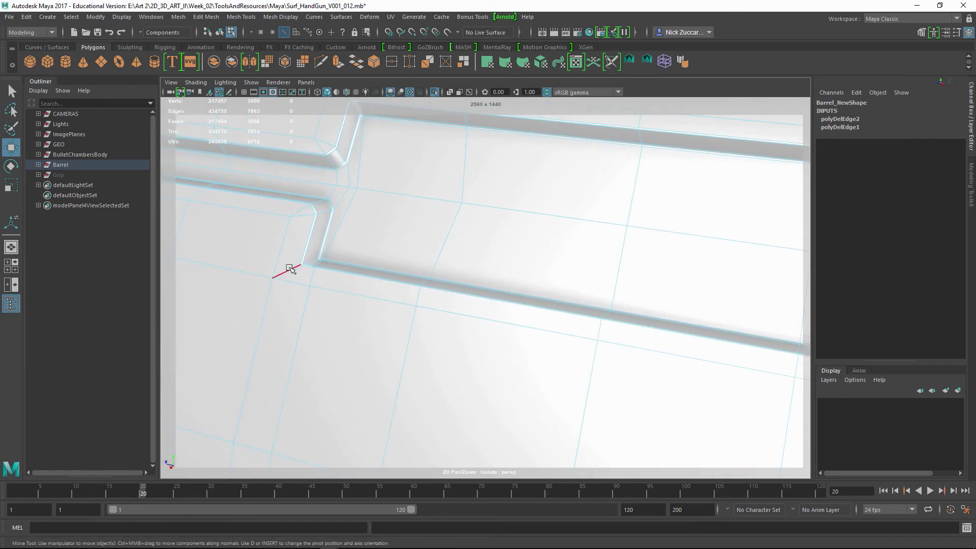
- Undo both support-loop deletions around the notch and step back through the earlier face selections
key(ctrl+z)
key(ctrl+z)
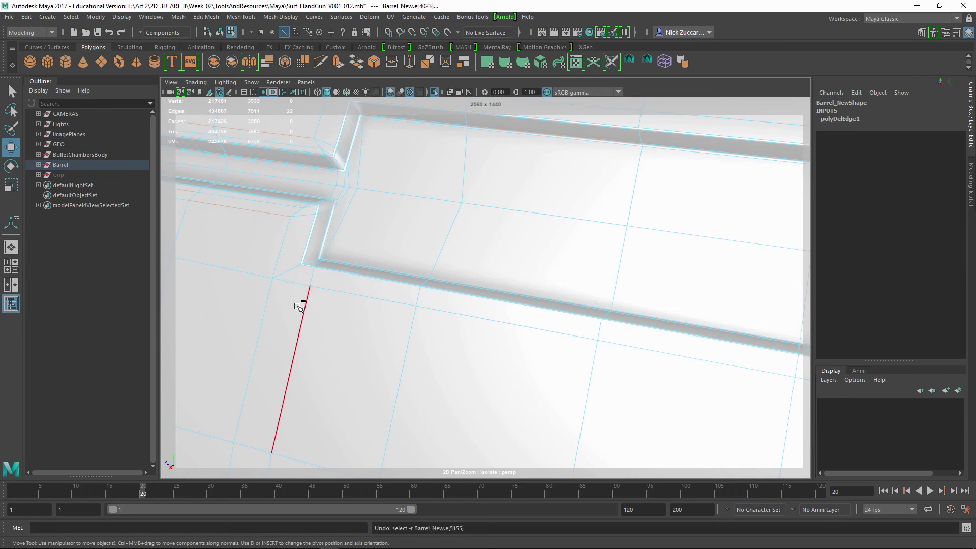
key(ctrl+z)
key(ctrl+z)
key(ctrl+z)
key(ctrl+z)
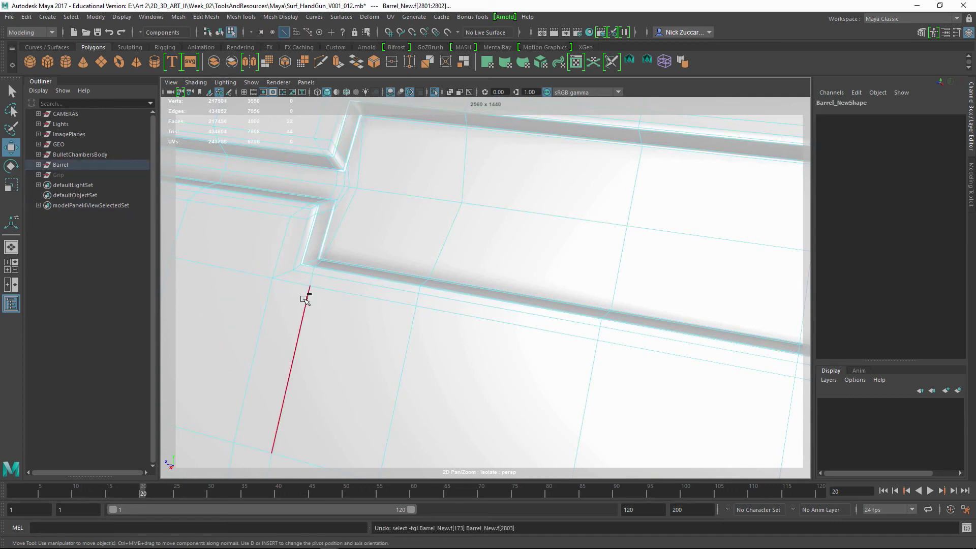
key(ctrl+z)
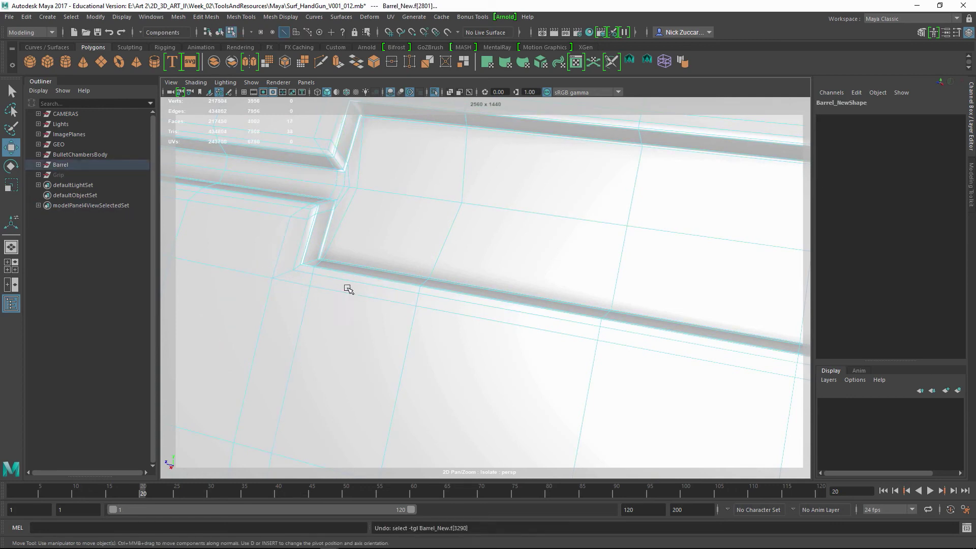
key(ctrl+z)
- Clear the face selection and inspect the restored support loops around the T-shaped notch in unsmoothed and smoothed display
alt+right_drag(579, 311, 380, 271)
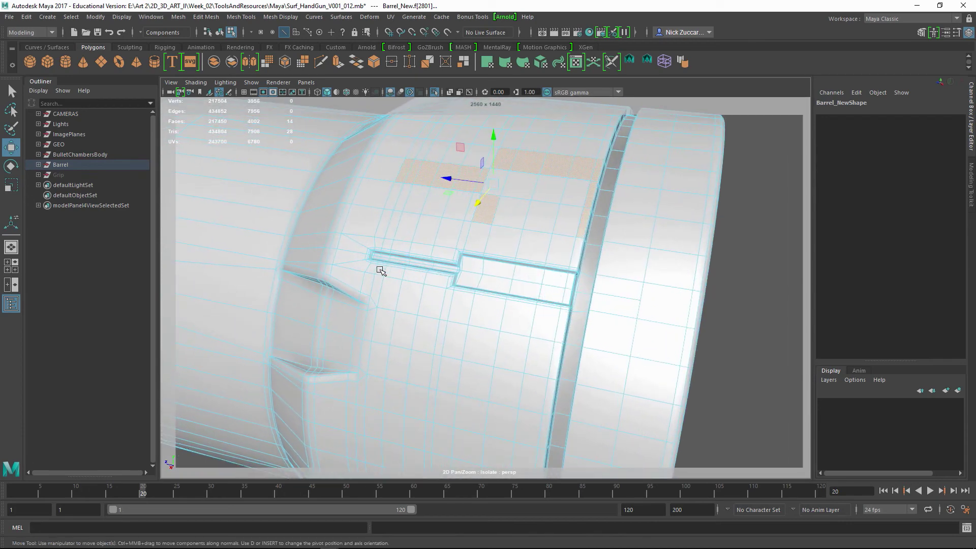
click(763, 248)
alt+drag(677, 273, 410, 257)
alt+right_drag(410, 257, 425, 311)
alt+drag(424, 311, 374, 278)
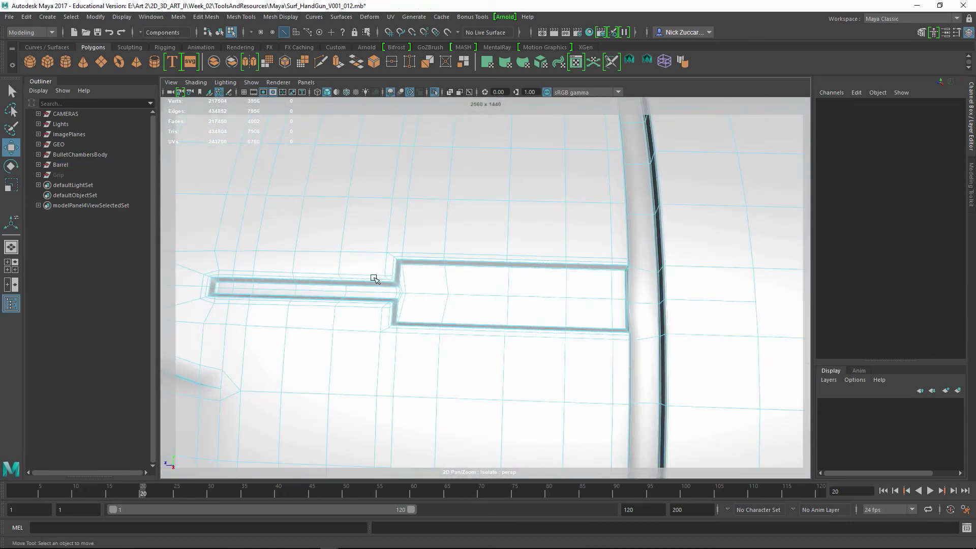
alt+right_drag(374, 278, 388, 359)
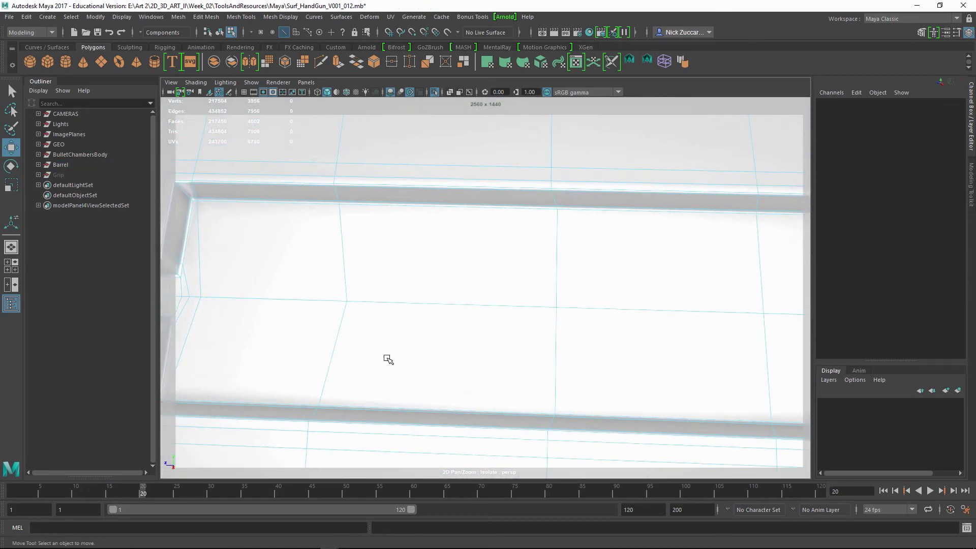
alt+middle_drag(310, 367, 447, 330)
alt+right_drag(480, 336, 457, 337)
key(3)
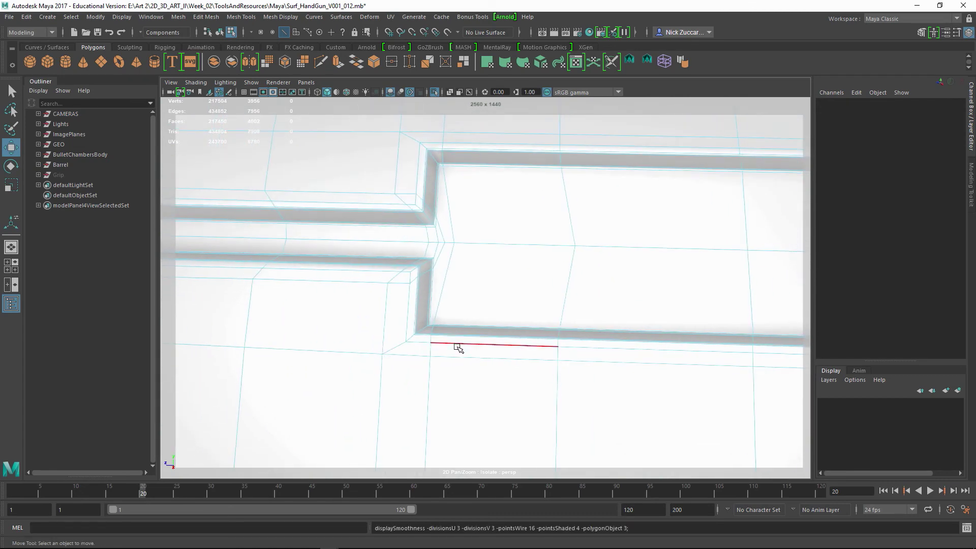
alt+right_drag(590, 341, 382, 267)
alt+middle_drag(521, 295, 427, 284)
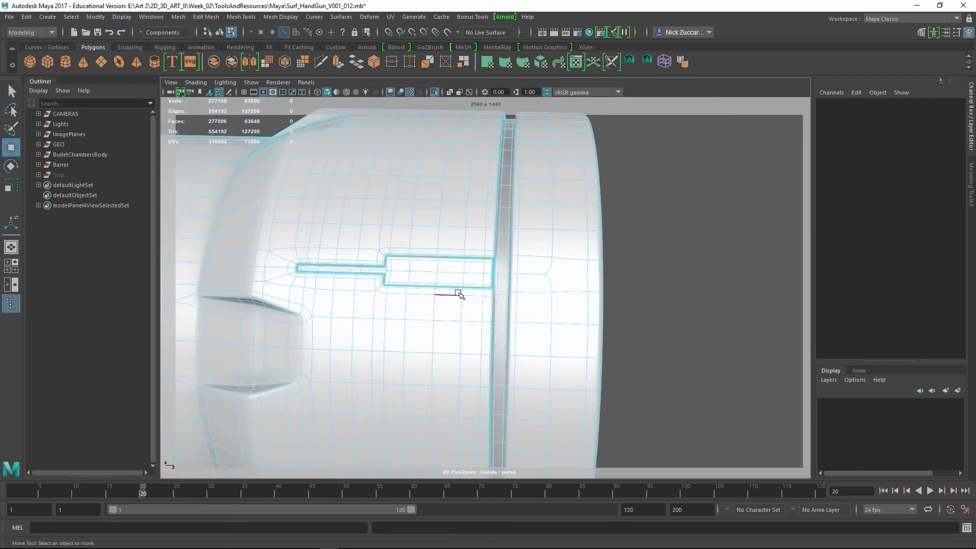
- Select the whole barrel as an object and compare its unsmoothed and smoothed display around the collar's ring groove
key(F8)
click(682, 273)
alt+drag(588, 300, 388, 244)
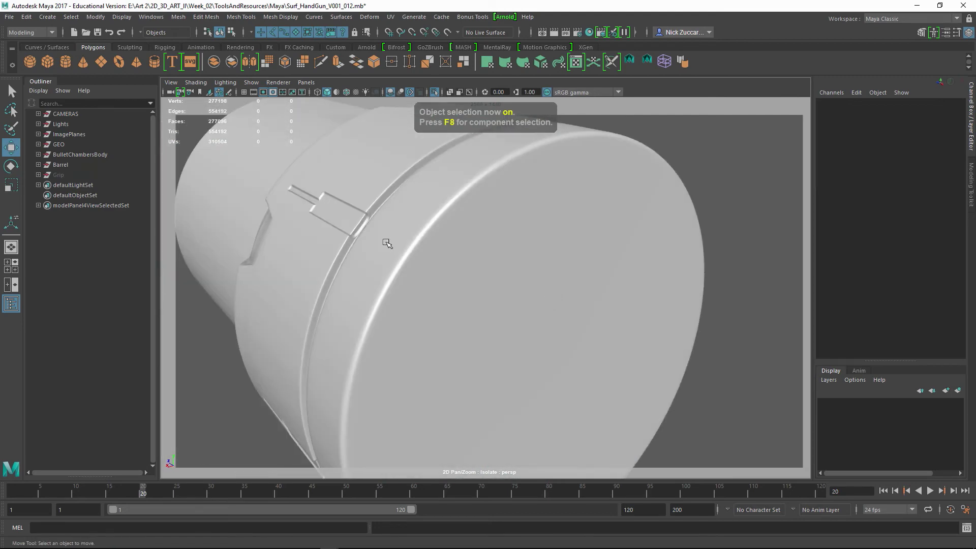
click(343, 238)
alt+right_drag(343, 238, 429, 310)
alt+drag(429, 309, 444, 316)
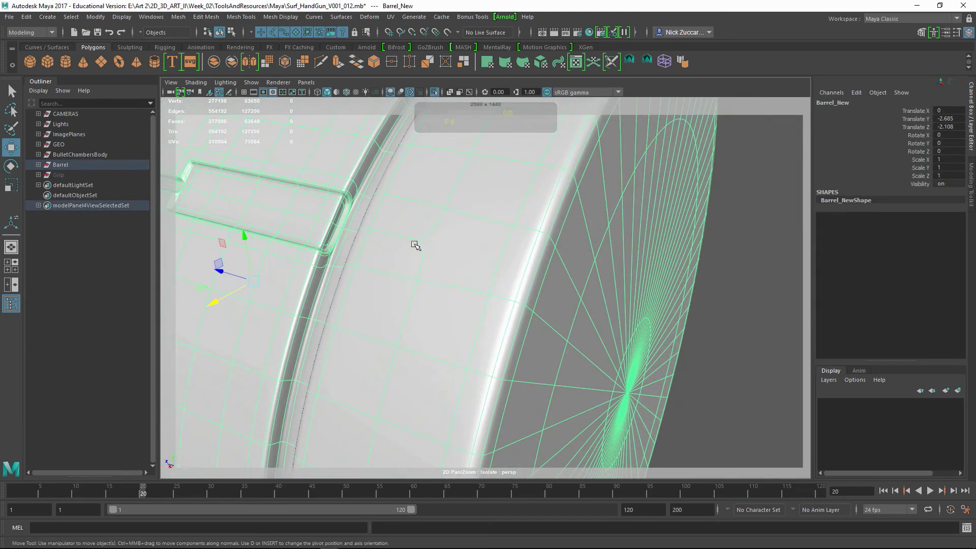
alt+drag(584, 339, 544, 322)
key(1)
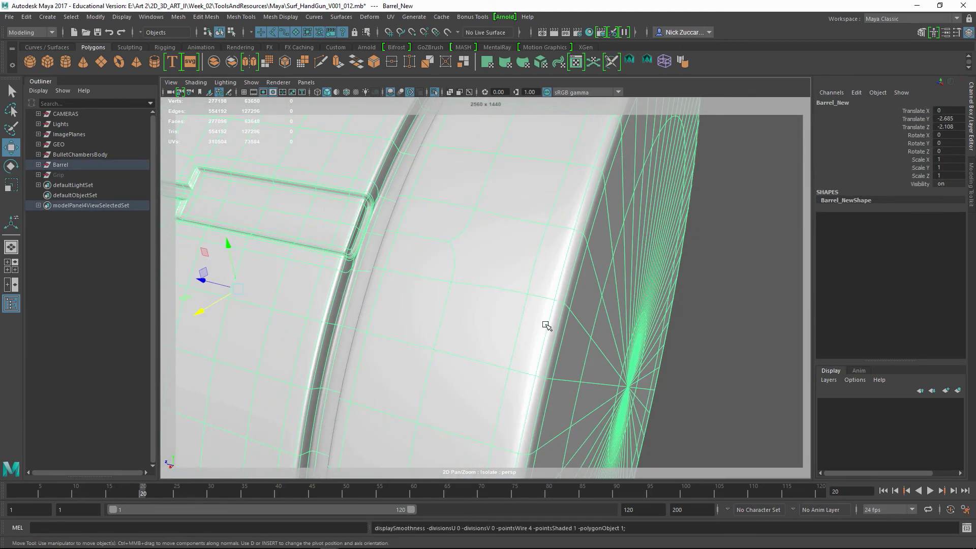
alt+drag(525, 278, 551, 289)
key(3)
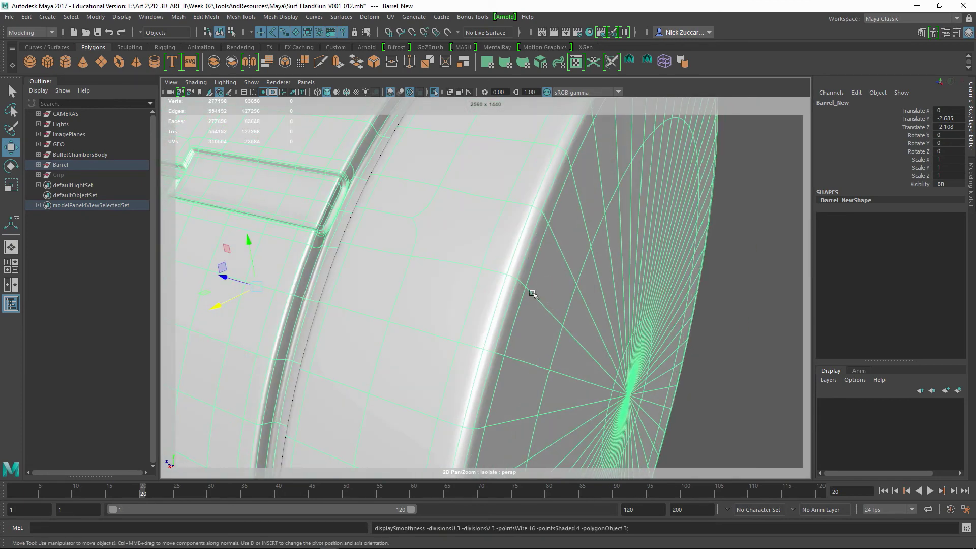
- Examine up close the corners where the notch opens into the ring groove, toggling smoothing off and on
alt+middle_drag(535, 295, 391, 230)
alt+drag(391, 230, 522, 293)
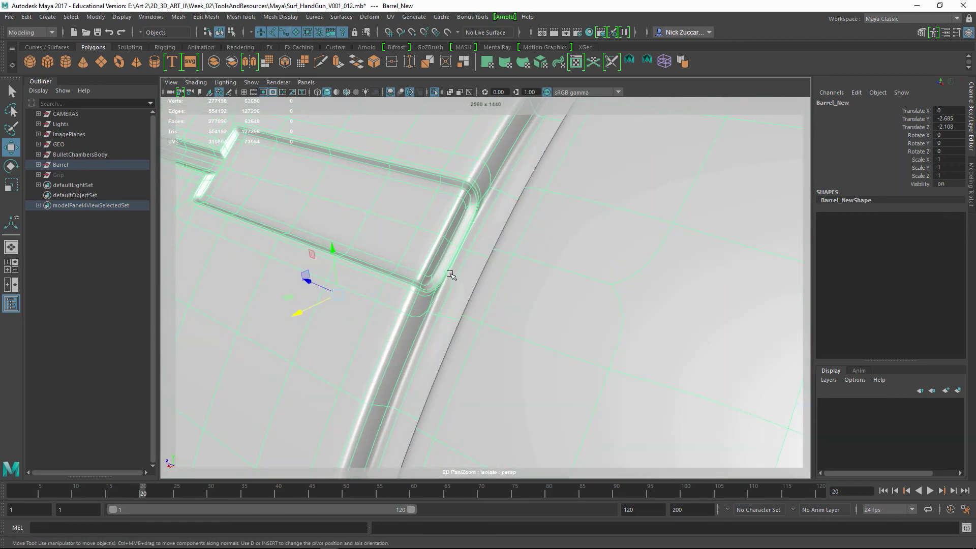
alt+drag(402, 255, 422, 276)
key(1)
key(3)
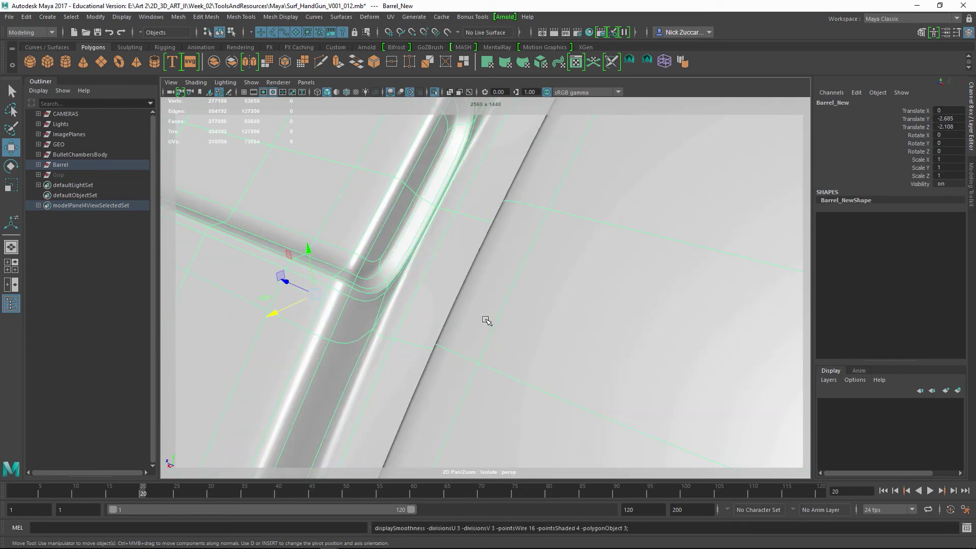
- Deselect the barrel and review the complete smoothed shape with its shoulder recesses and T-shaped notches from several sides
alt+right_drag(646, 313, 354, 231)
alt+right_drag(528, 292, 399, 151)
click(399, 151)
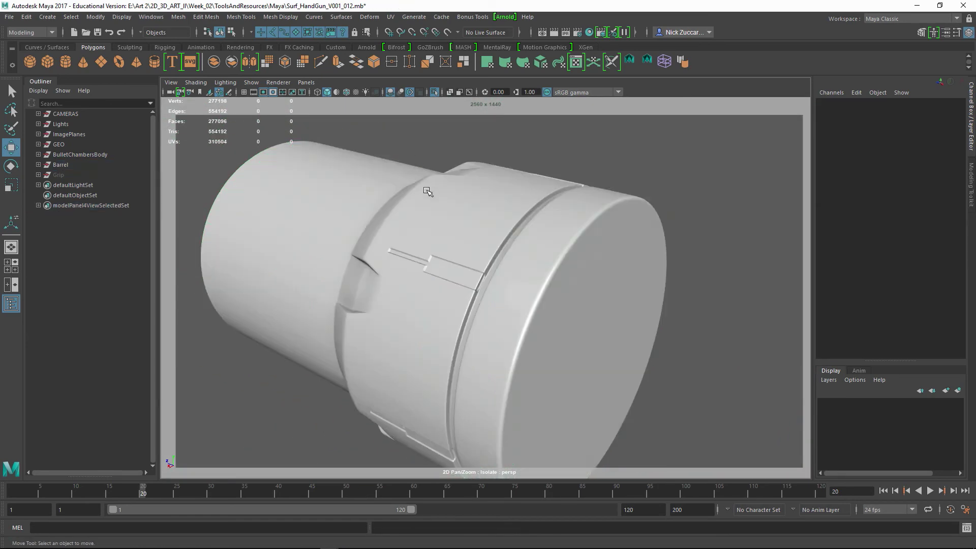
alt+drag(399, 151, 457, 257)
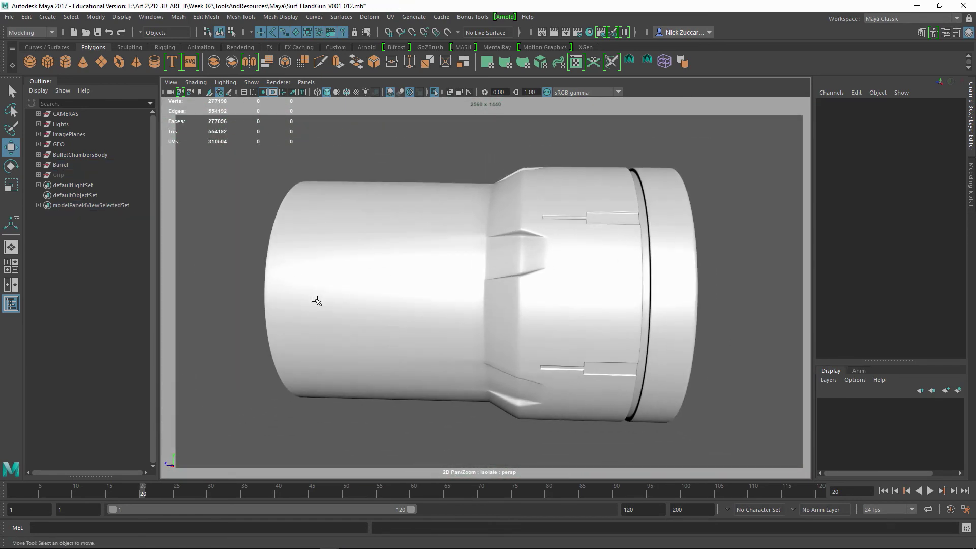
alt+drag(587, 220, 652, 233)
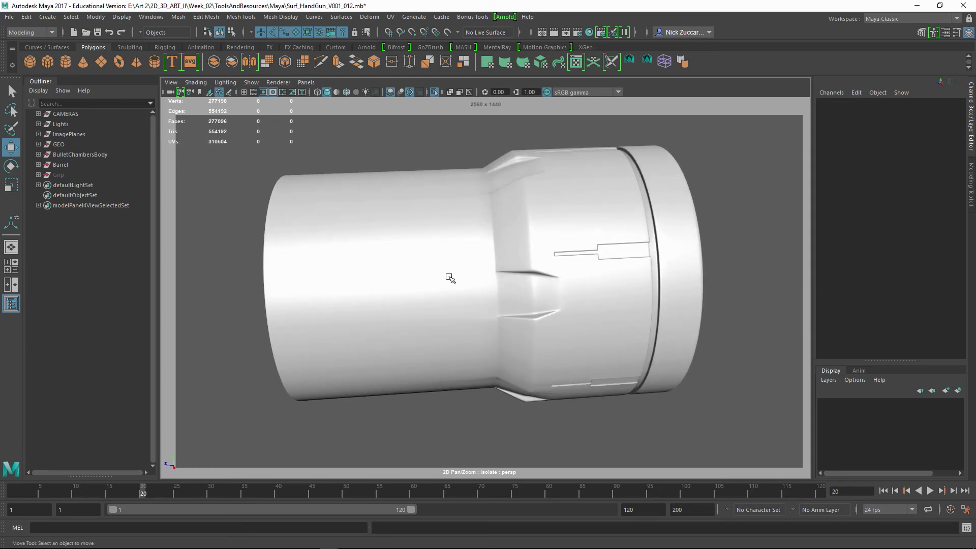
- Switch the barrel to unsmoothed display, view its flat end cap, and deselect it
click(457, 251)
alt+drag(460, 261, 555, 294)
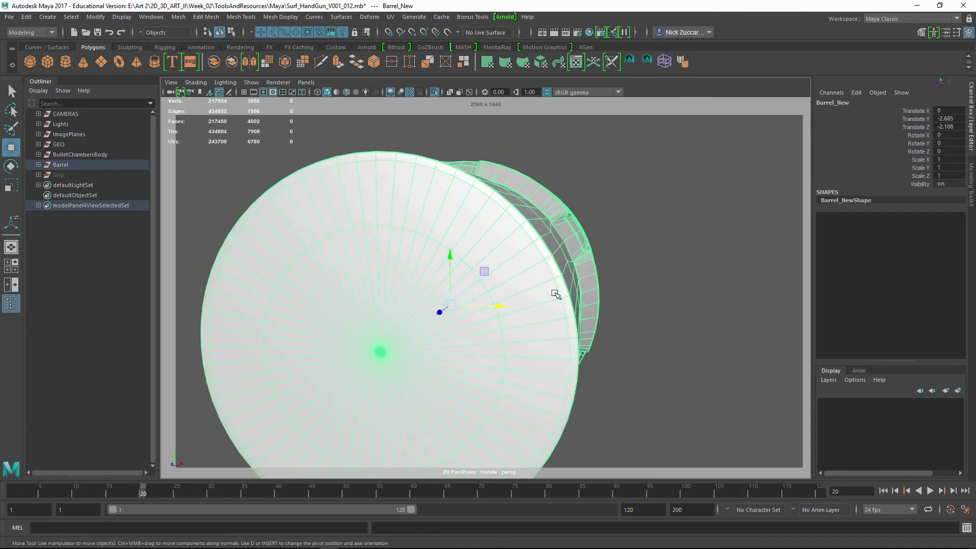
alt+drag(385, 466, 464, 325)
click(588, 413)
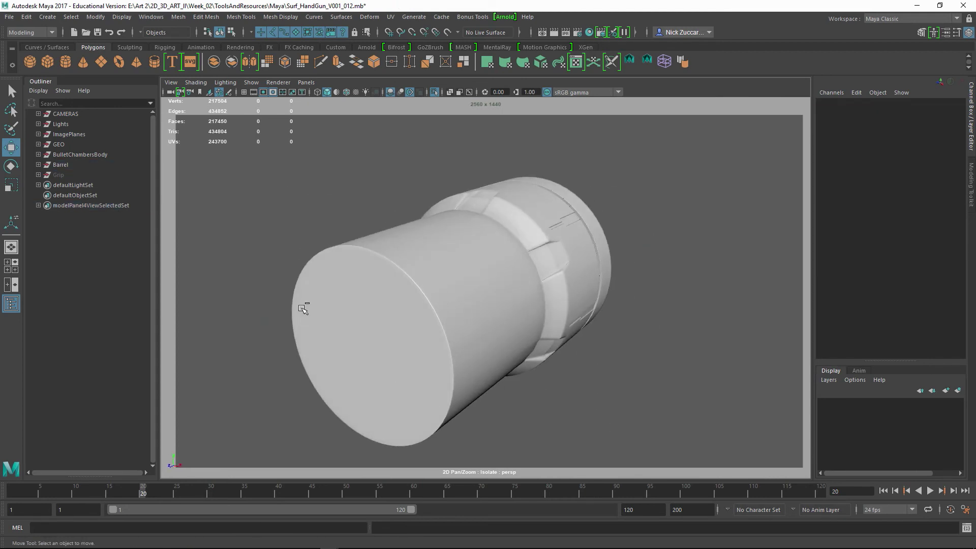
- Exit the isolated view to show the full gun and select the barrel inside the front opening
key(ctrl+1)
alt+drag(677, 328, 529, 260)
click(500, 265)
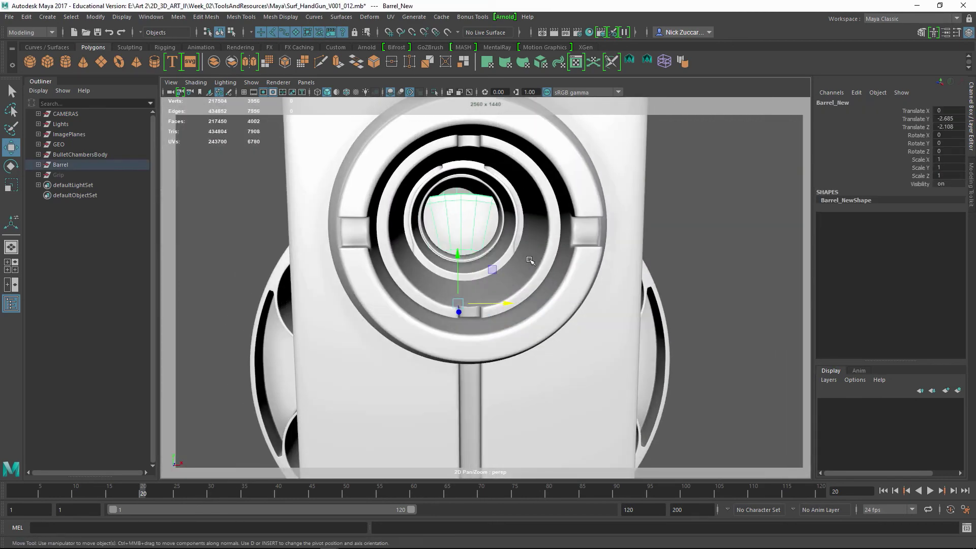
- Deselect the barrel and review the full gun from the front three-quarter and side views
alt+drag(488, 228, 474, 189)
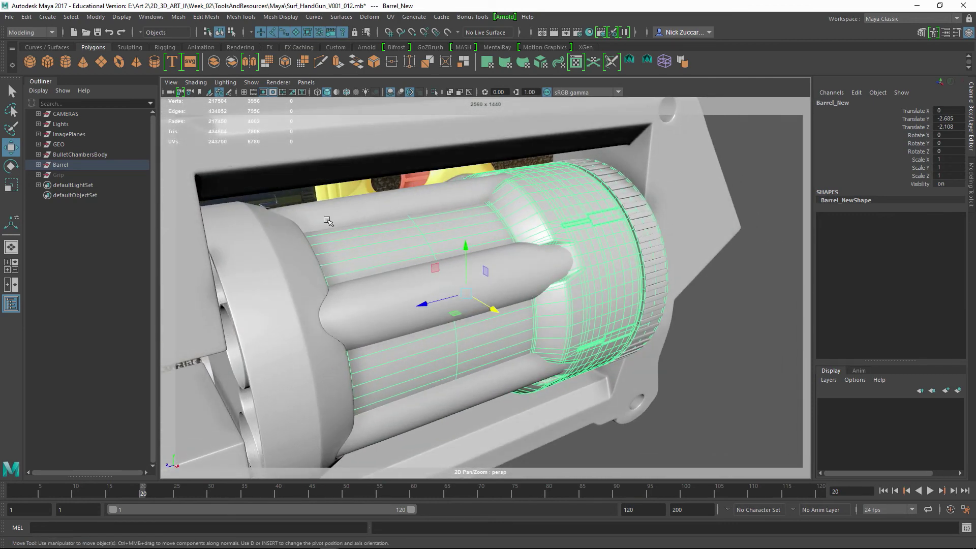
alt+drag(328, 221, 412, 212)
alt+drag(479, 242, 636, 346)
click(679, 328)
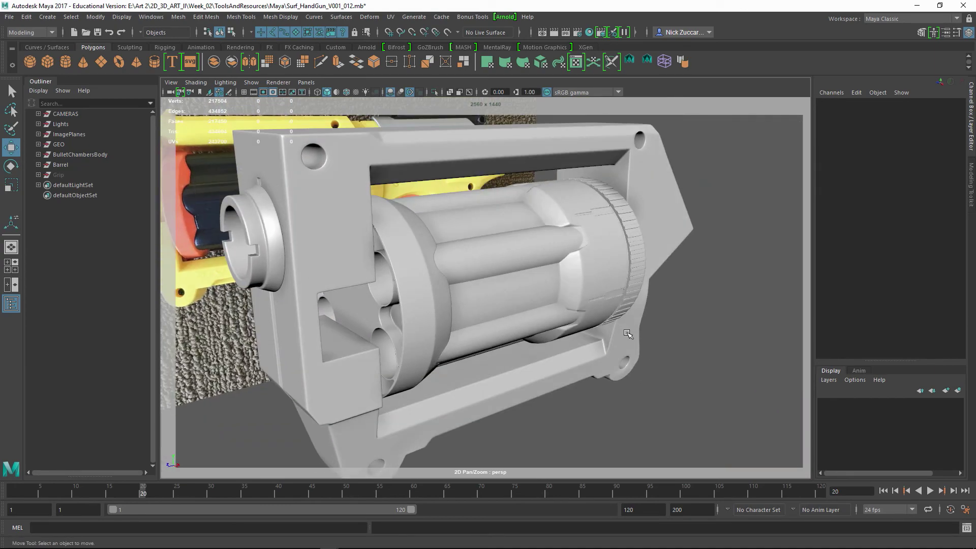
alt+right_drag(636, 347, 649, 348)
mouse_move(649, 349)
alt+middle_down()
mouse_move(679, 338)
mouse_move(648, 357)
alt+middle_up()
alt+drag(648, 358, 594, 347)
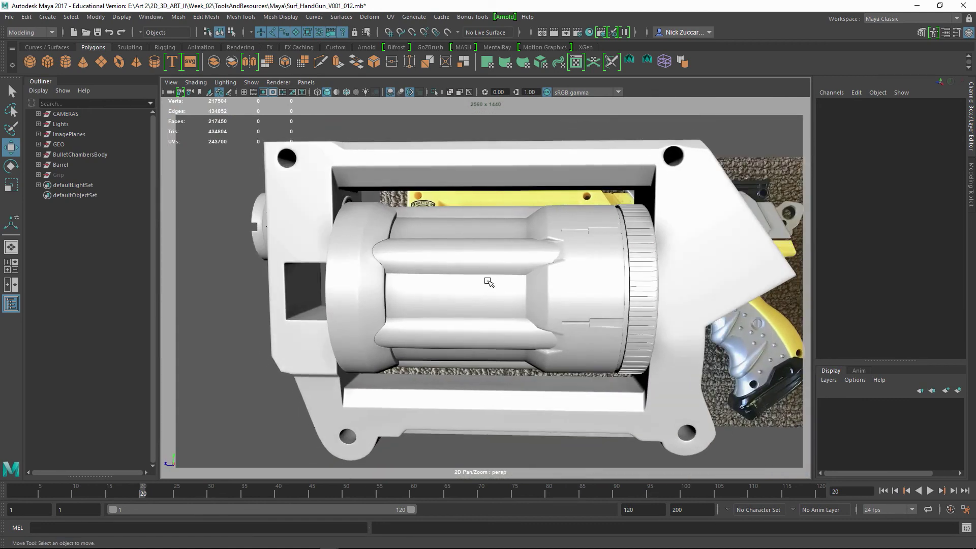
- Select a bullet chamber tube together with the barrel and the neighbouring chamber body, and clear the selection
click(490, 256)
alt+drag(498, 292, 480, 305)
shift+click(530, 299)
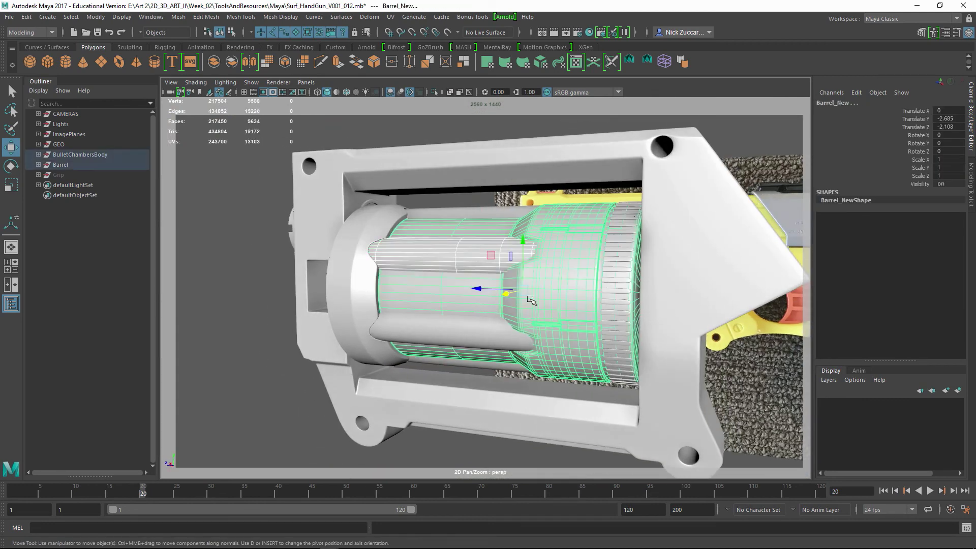
shift+click(373, 276)
alt+drag(632, 356, 677, 373)
click(751, 366)
- Examine how the barrel sits between the chamber tubes, selecting it on its own and deselecting it
alt+drag(526, 342, 608, 349)
alt+right_drag(451, 315, 465, 329)
alt+drag(465, 330, 539, 348)
alt+drag(472, 252, 508, 254)
alt+drag(550, 280, 518, 311)
click(442, 240)
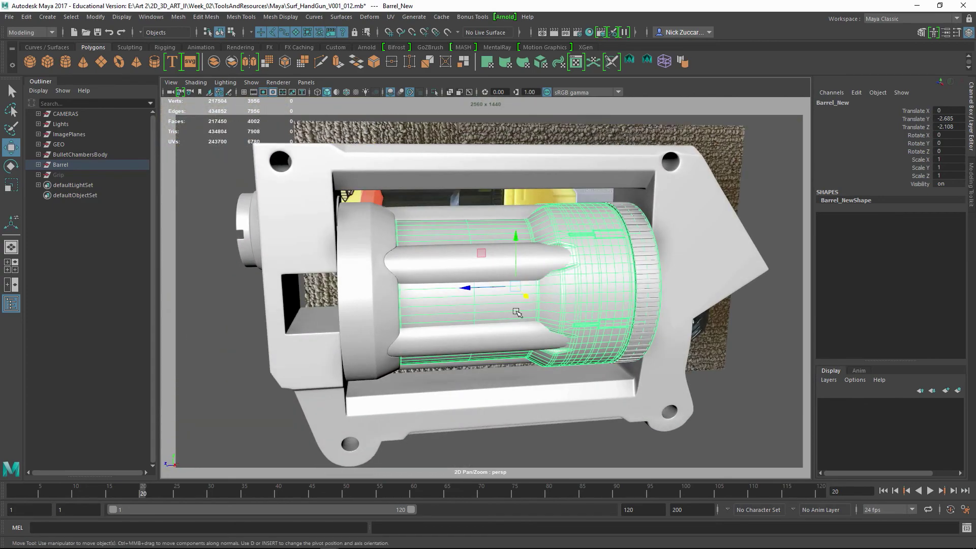
alt+right_drag(519, 311, 584, 351)
alt+drag(585, 351, 605, 356)
click(768, 389)
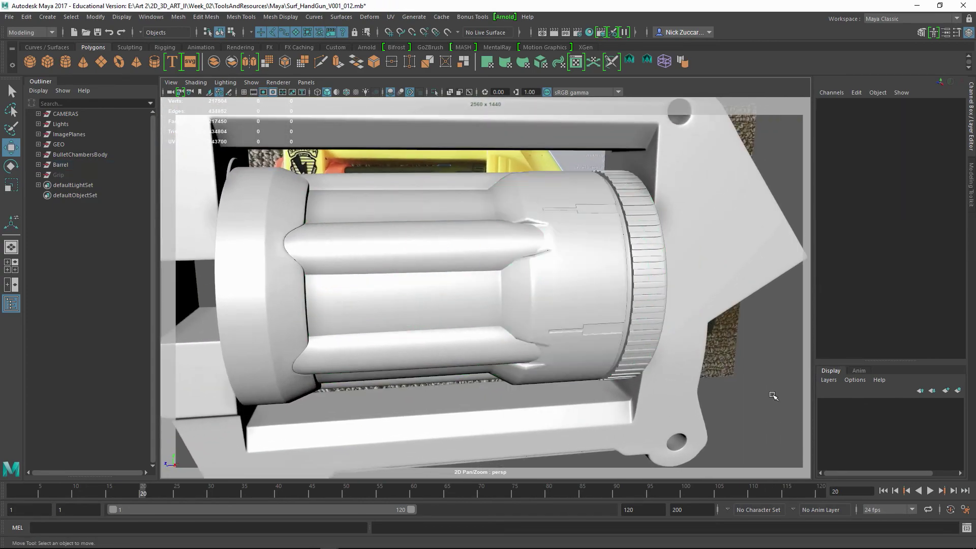
- Frame the whole gun body in a front three-quarter perspective view
alt+right_drag(774, 394, 683, 377)
alt+drag(707, 375, 687, 371)
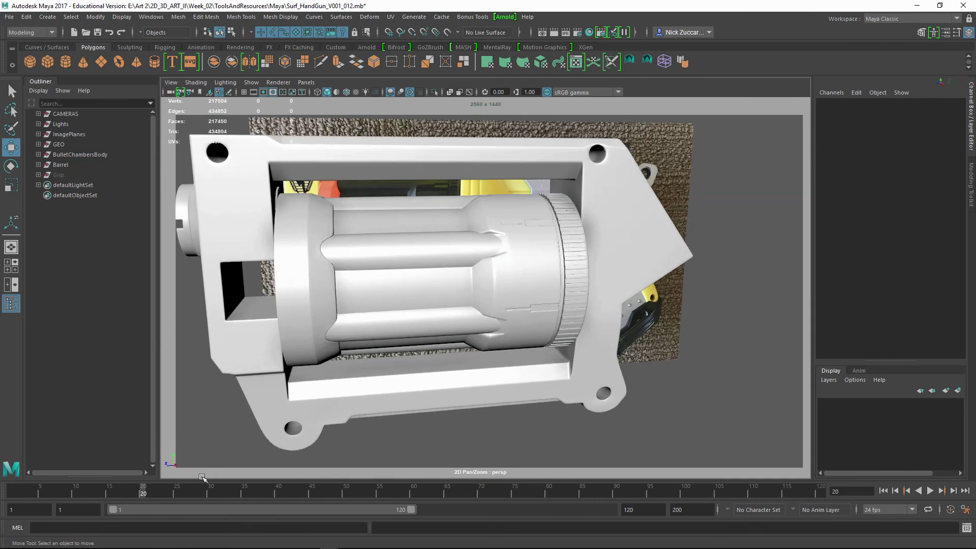
drag(167, 496, 149, 496)
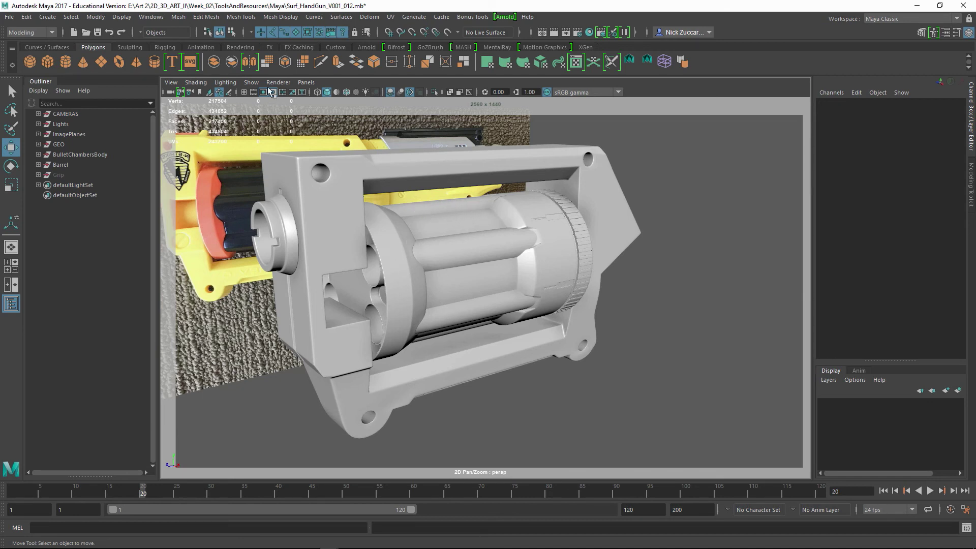
- Check in the Plug-in Manager whether mtoa.mll is loaded and set to auto load, and close the manager
click(152, 17)
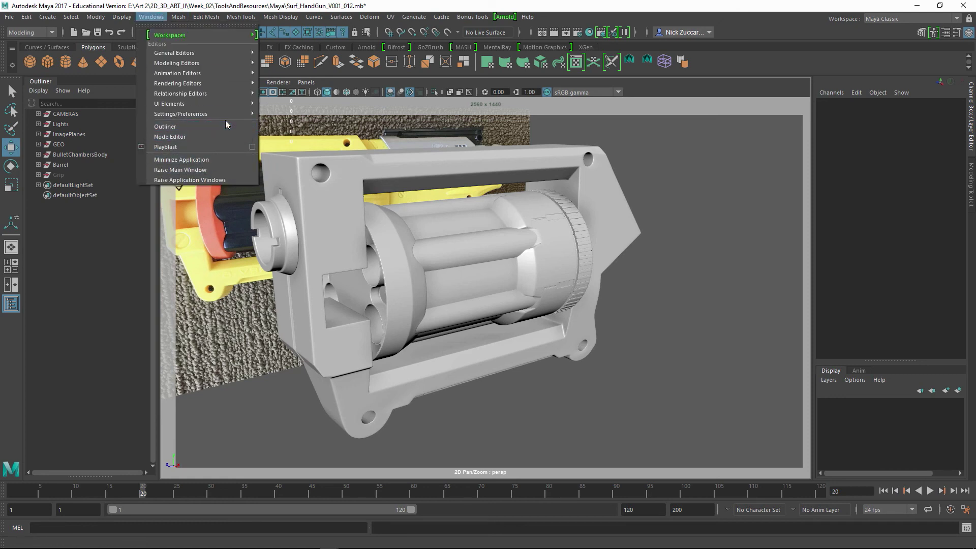
mouse_move(225, 116)
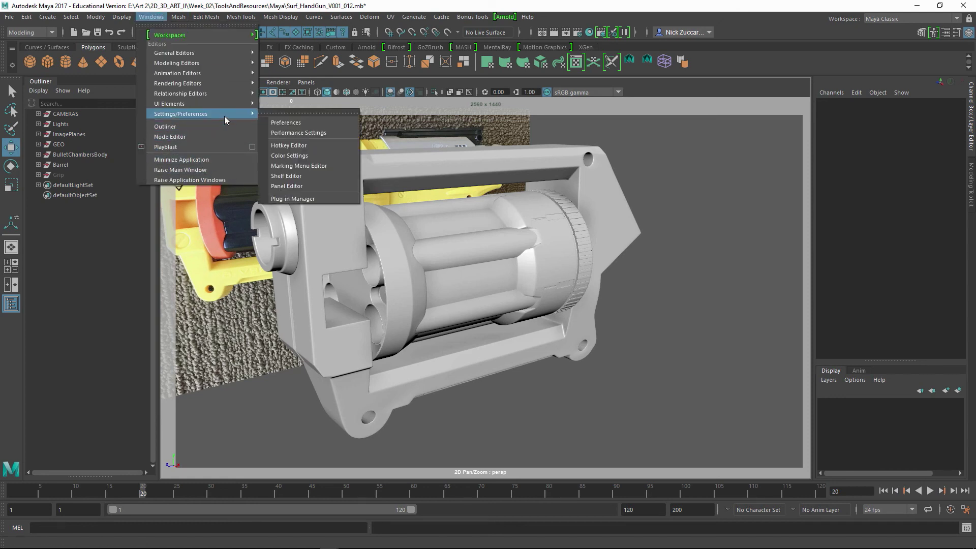
click(331, 199)
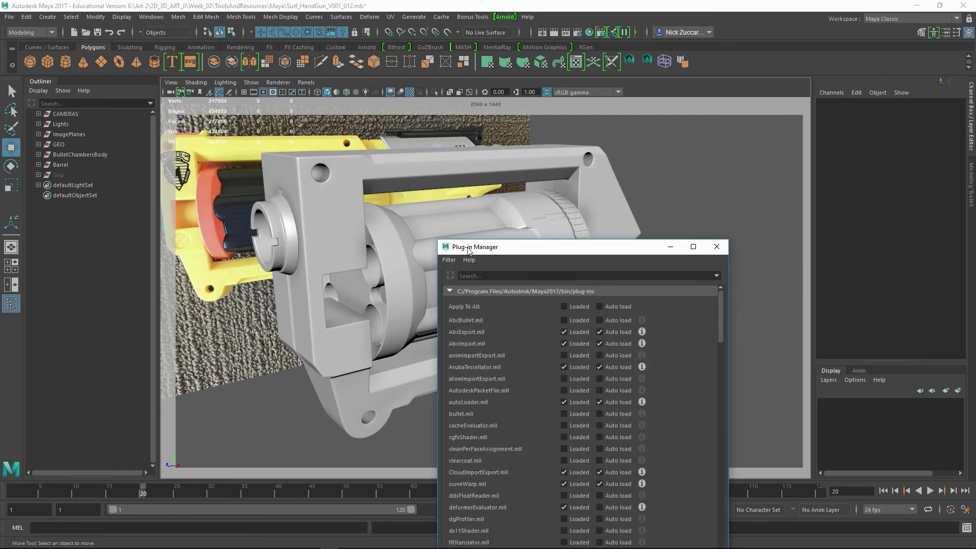
drag(467, 248, 144, 74)
scroll(204, 308, down, 3)
scroll(199, 300, down, 15)
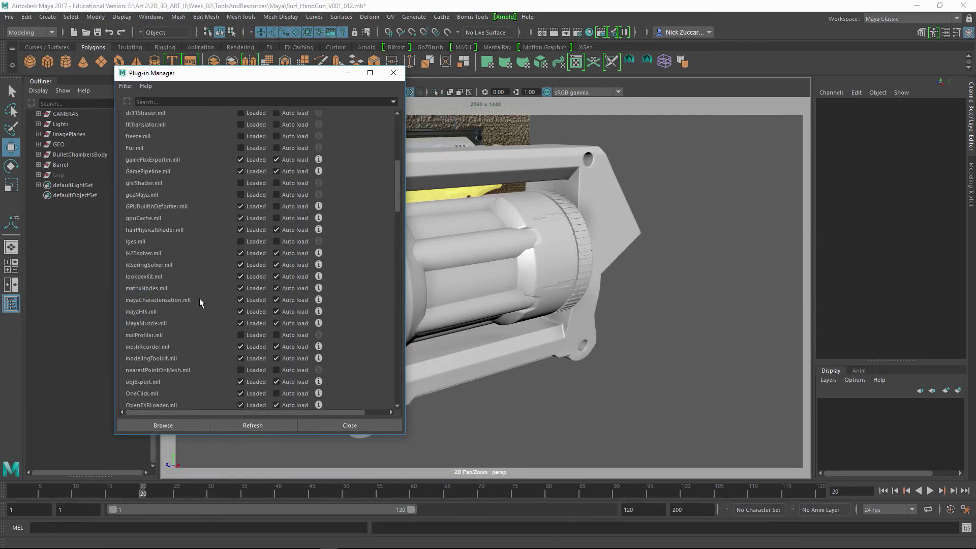
scroll(198, 300, down, 8)
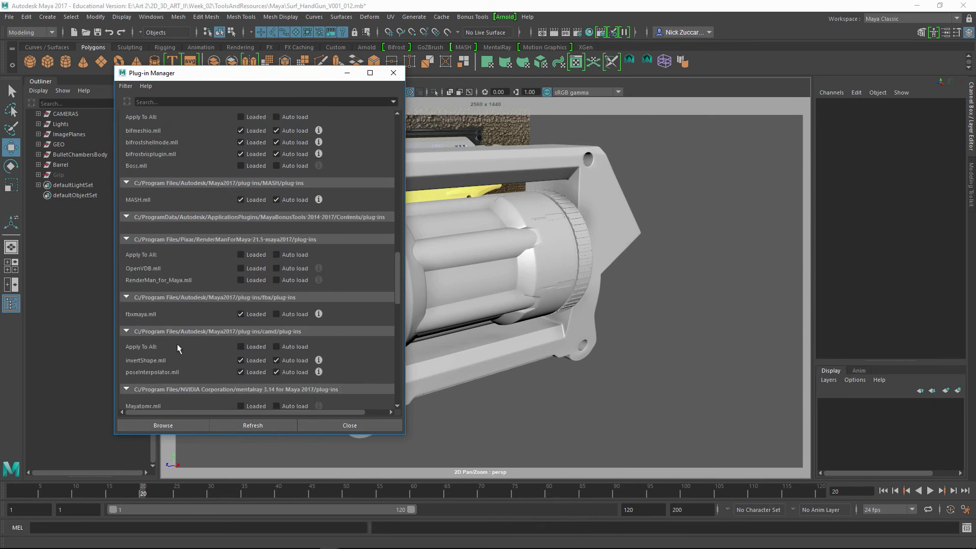
scroll(178, 347, down, 1)
scroll(160, 390, down, 2)
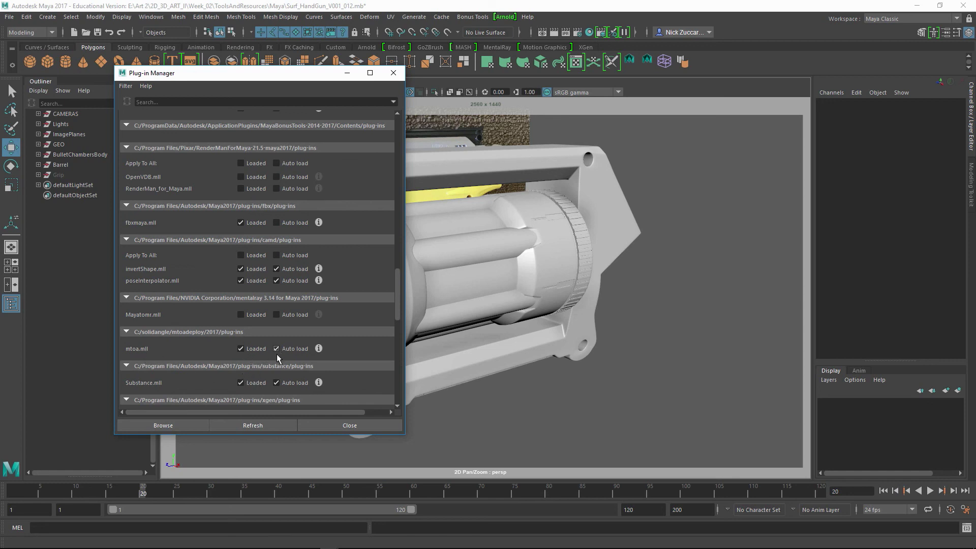
click(393, 73)
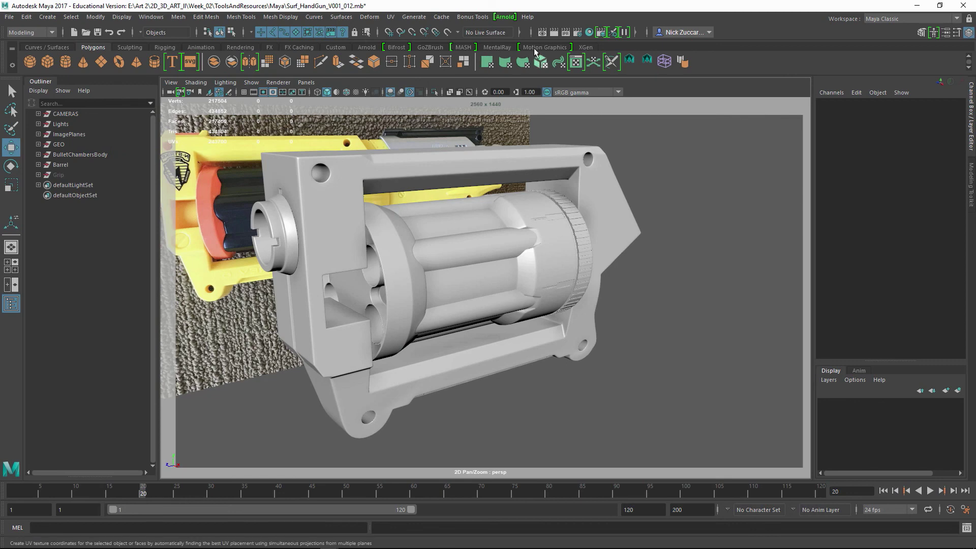
- Review the Arnold sampling values and the common image size and camera options in the Render Settings, and close them
click(578, 32)
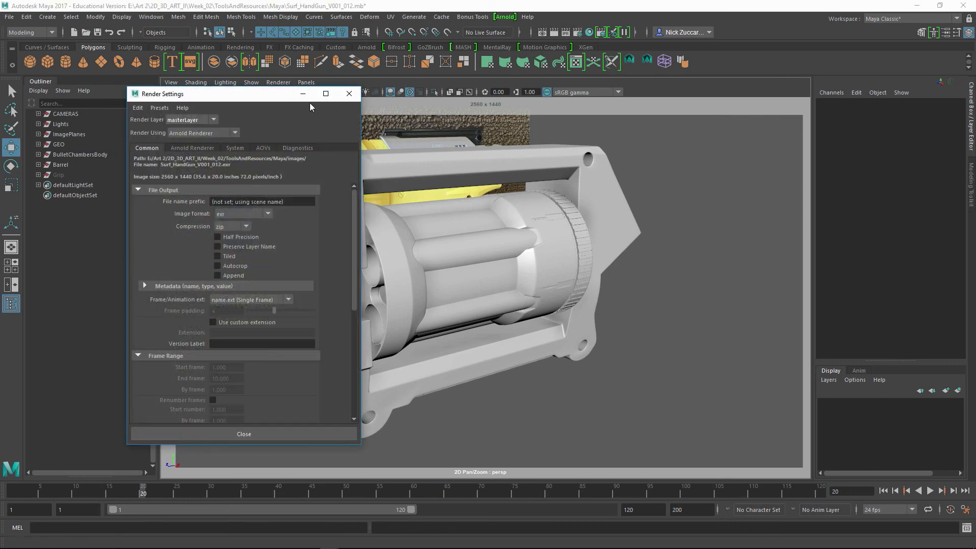
click(200, 147)
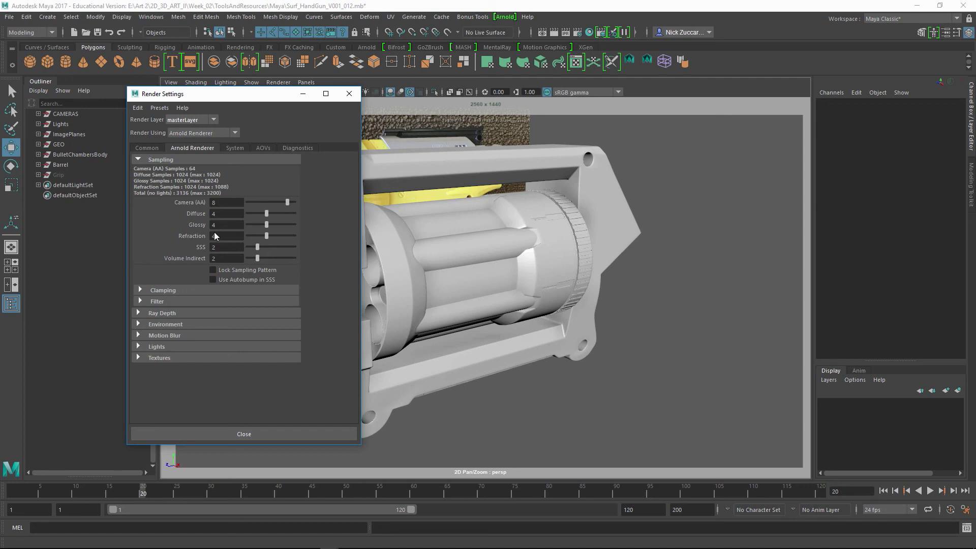
click(149, 149)
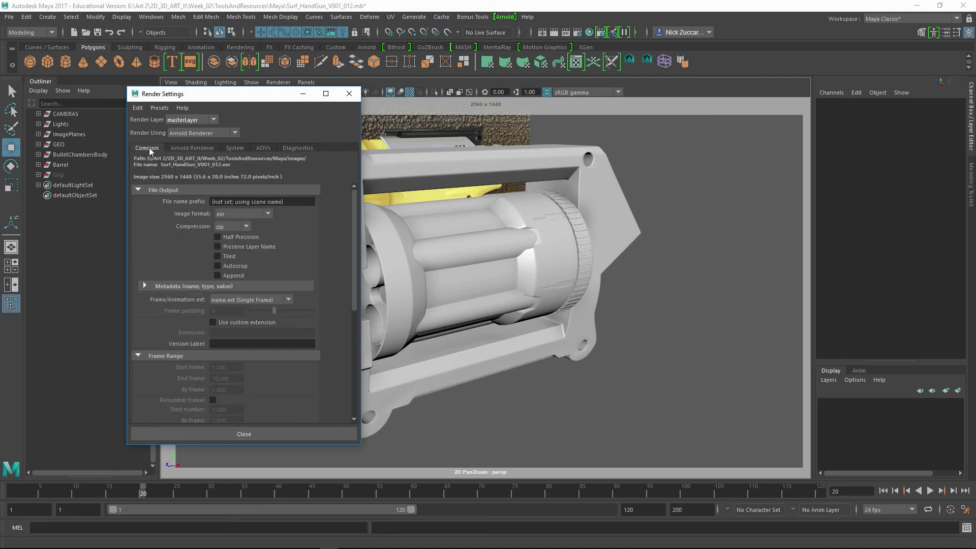
scroll(196, 307, down, 5)
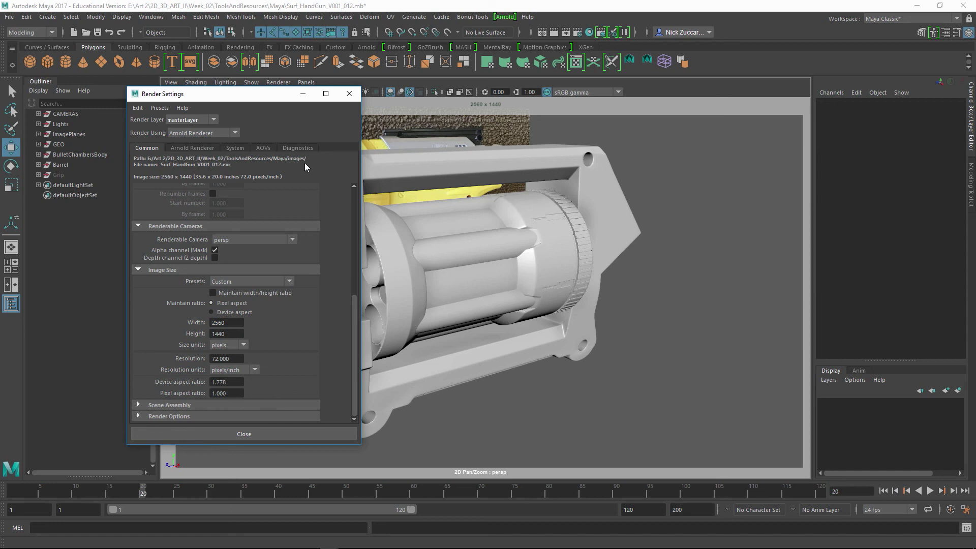
click(349, 93)
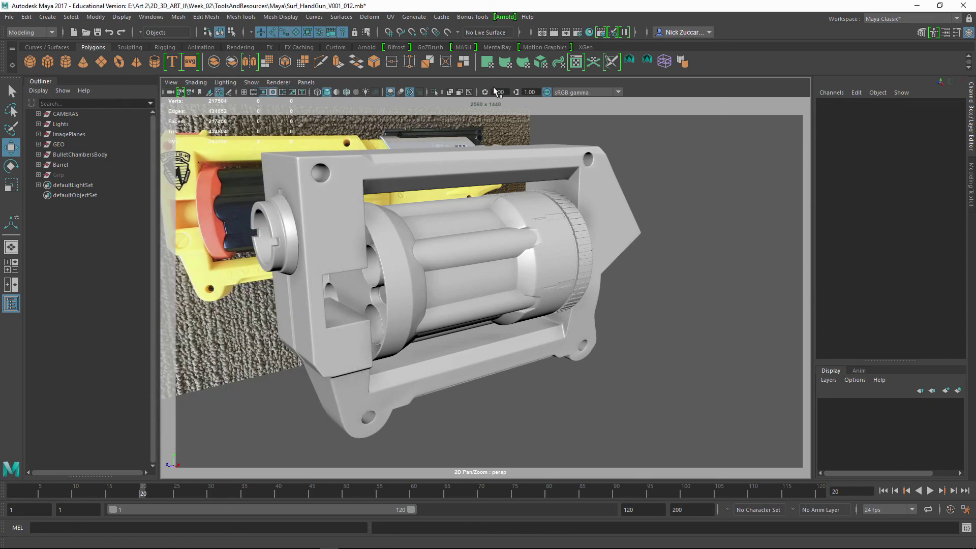
- Render the perspective view in a maximized Arnold RenderView and fit the whole gun in the render window
click(504, 17)
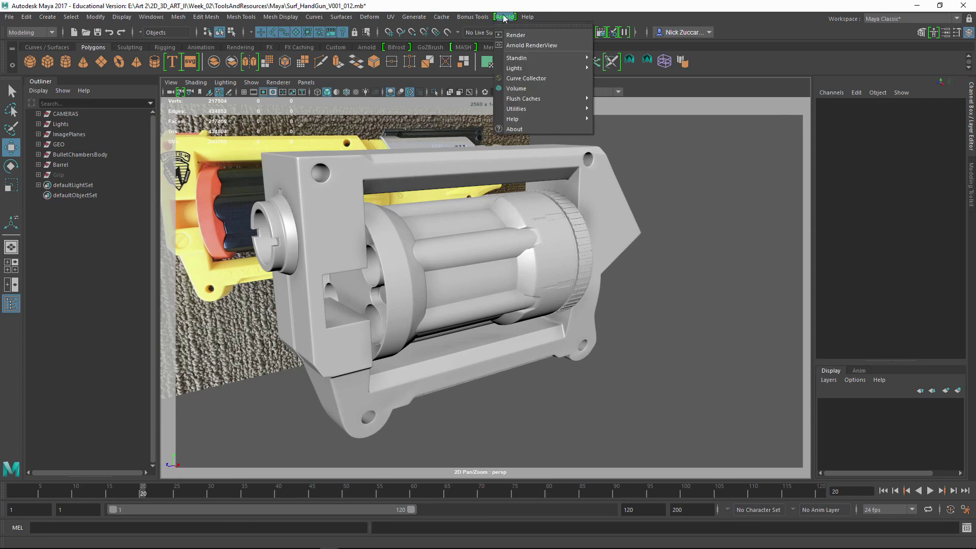
click(532, 45)
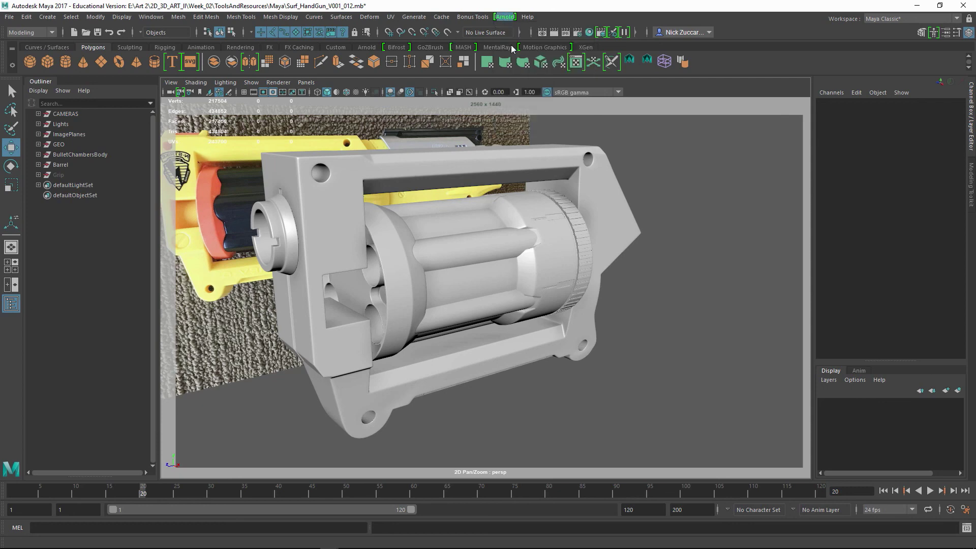
drag(520, 90, 377, 10)
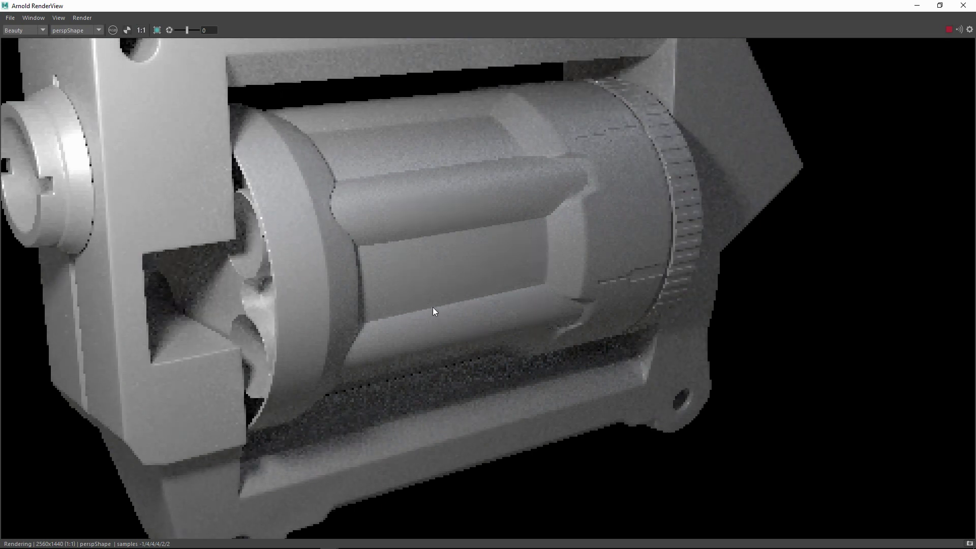
scroll(432, 306, down, 2)
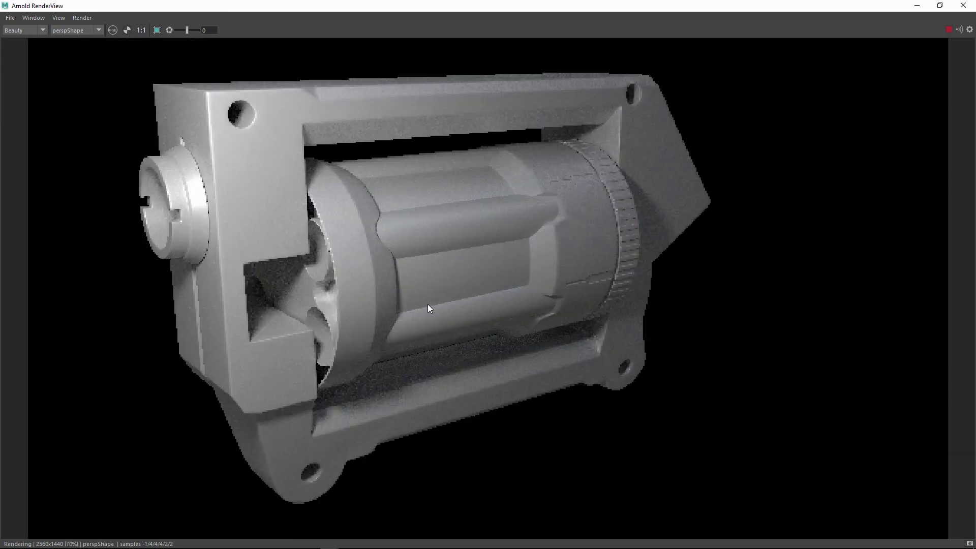